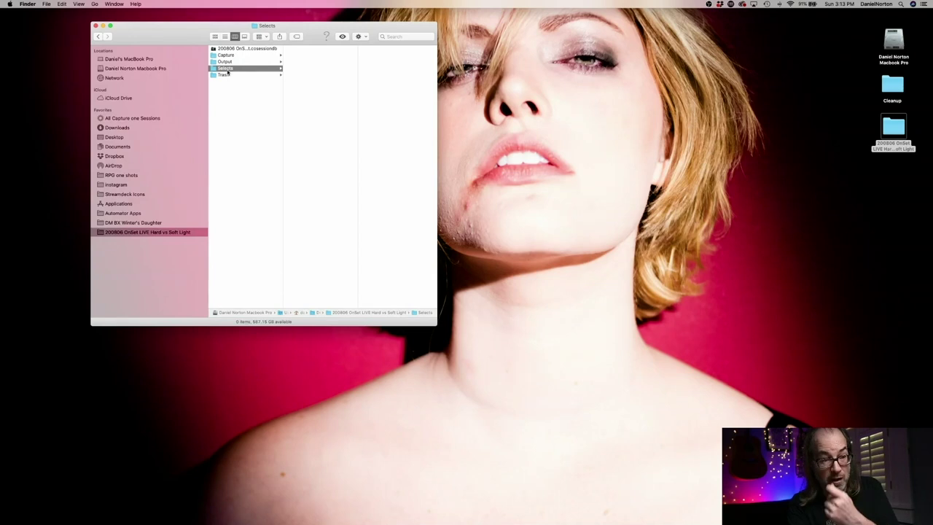
Look through the session's Trash and Capture folders and open the session file 200806 OnSet LIVE Hard vs Soft Light.cosessiondb in Capture One.
{"action": "left_click", "coordinate": [225, 75]}
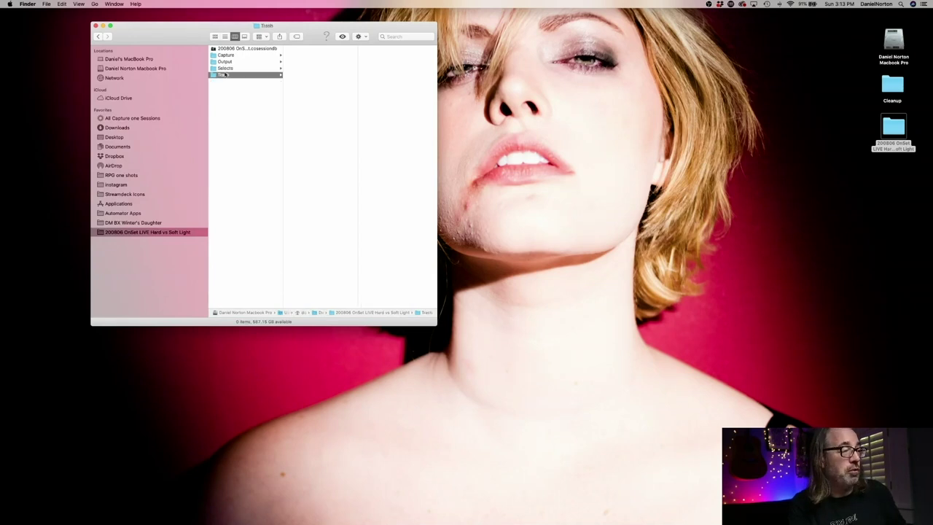
{"action": "left_click", "coordinate": [234, 57]}
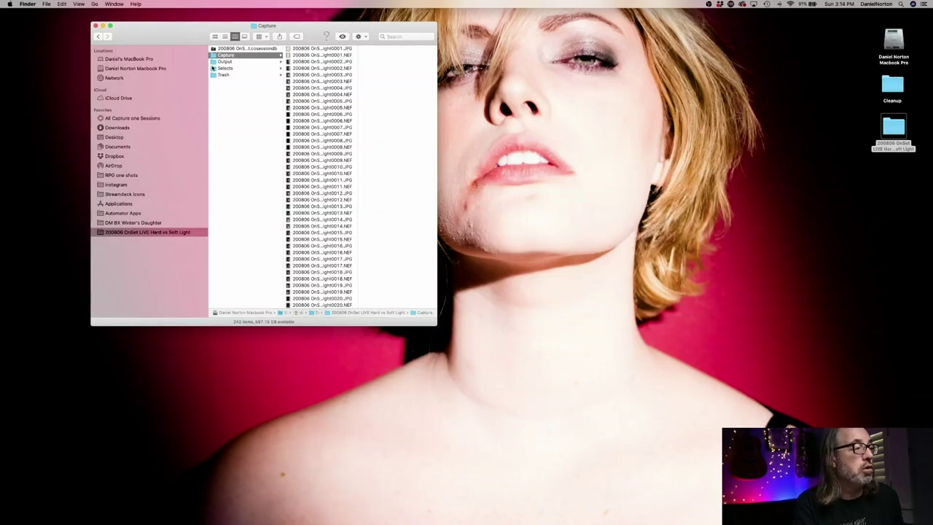
{"action": "left_click", "coordinate": [239, 49]}
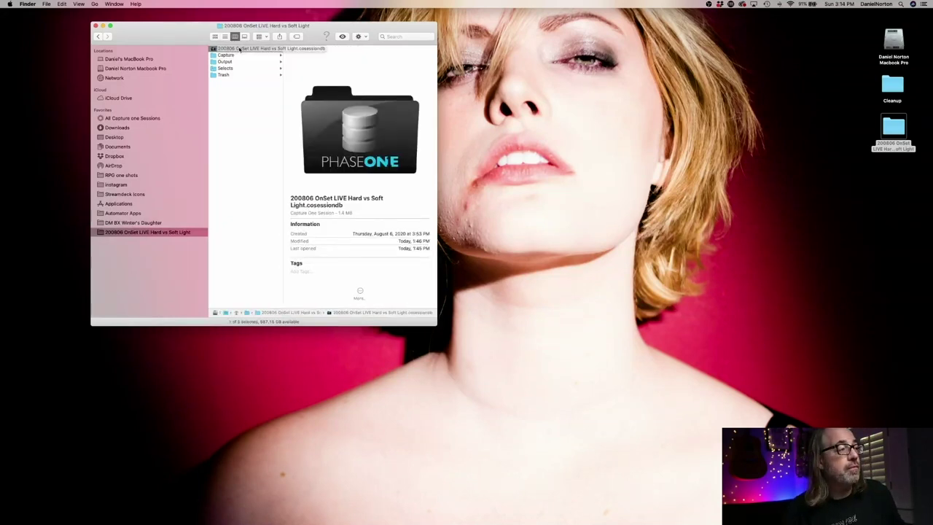
{"action": "double_click", "coordinate": [213, 49]}
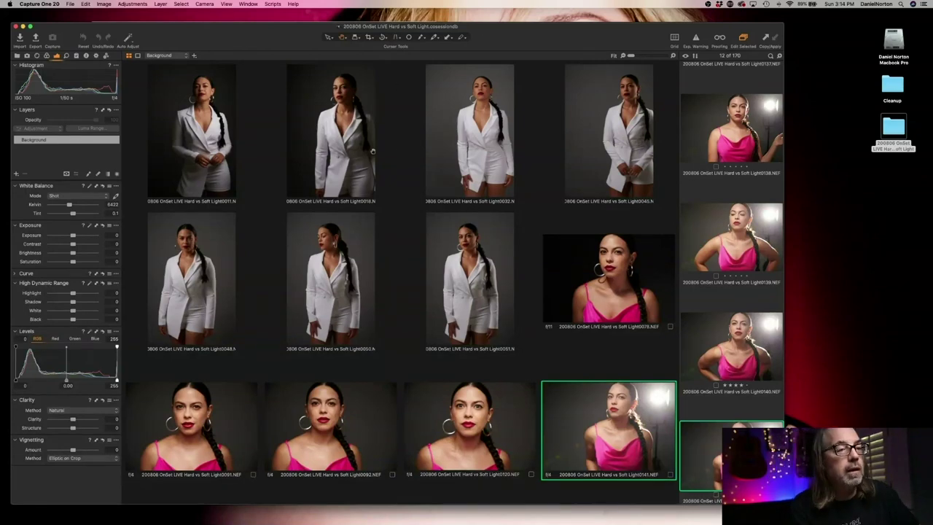
Enlarge the session window to span the screen and rate all of the session's images three stars.
{"action": "left_click_drag", "start_coordinate": [647, 26], "coordinate": [644, 15]}
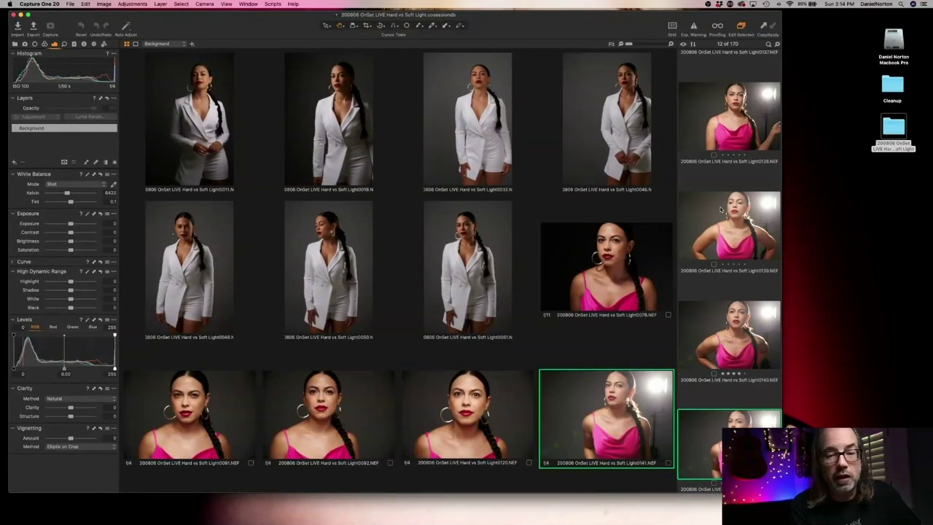
{"action": "left_click", "coordinate": [692, 183]}
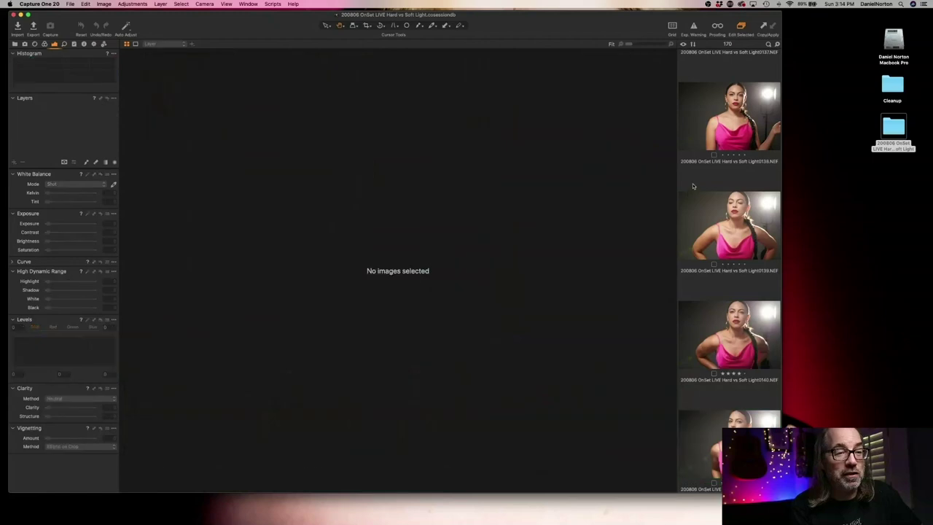
{"action": "scroll", "coordinate": [693, 187], "scroll_direction": "up", "scroll_amount": 20}
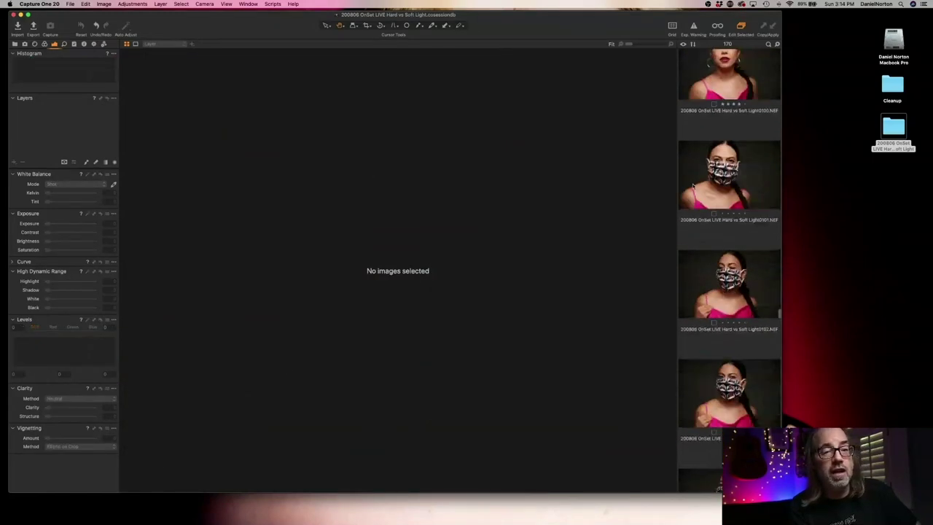
{"action": "scroll", "coordinate": [692, 187], "scroll_direction": "up", "scroll_amount": 20}
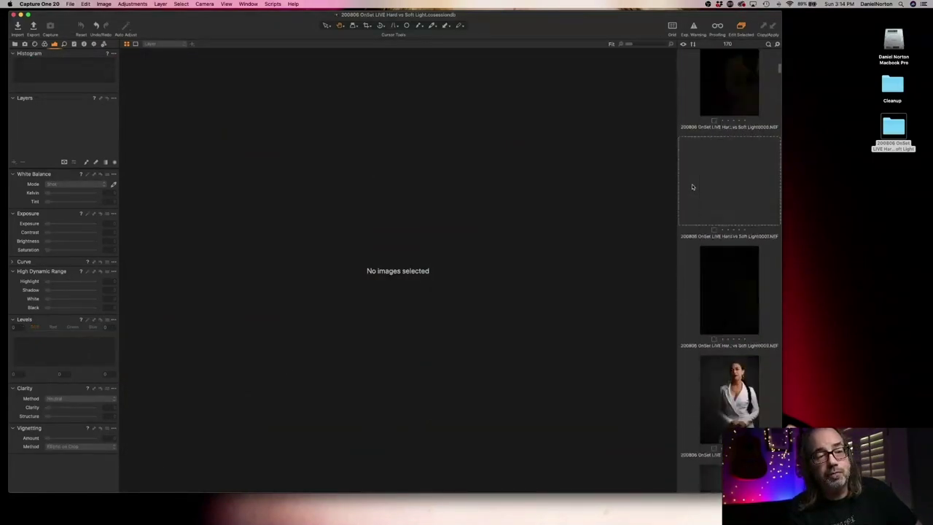
{"action": "left_click", "coordinate": [724, 115]}
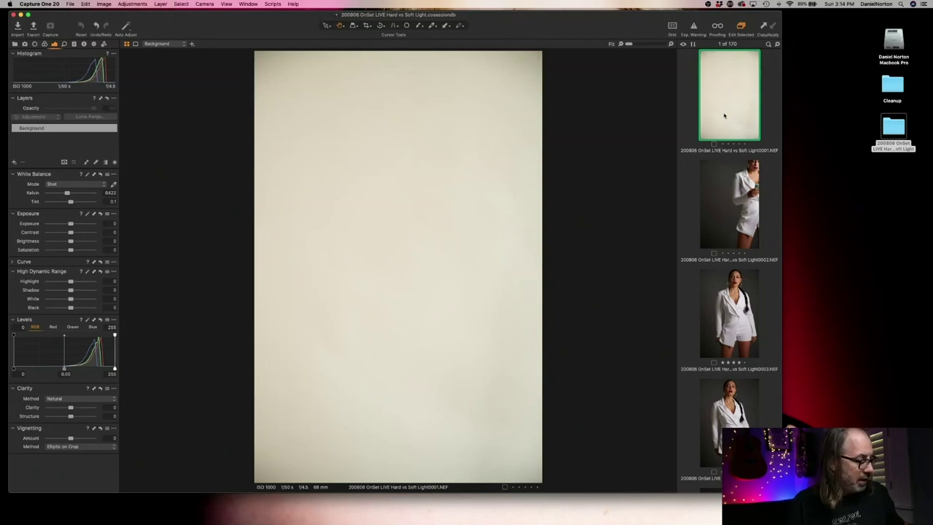
{"action": "key", "text": "super+a"}
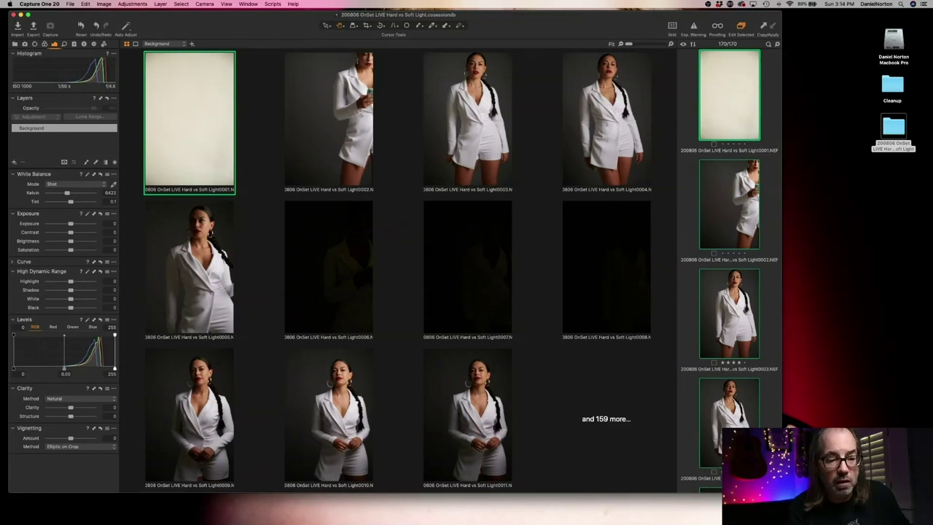
{"action": "left_click_drag", "start_coordinate": [782, 148], "coordinate": [930, 148]}
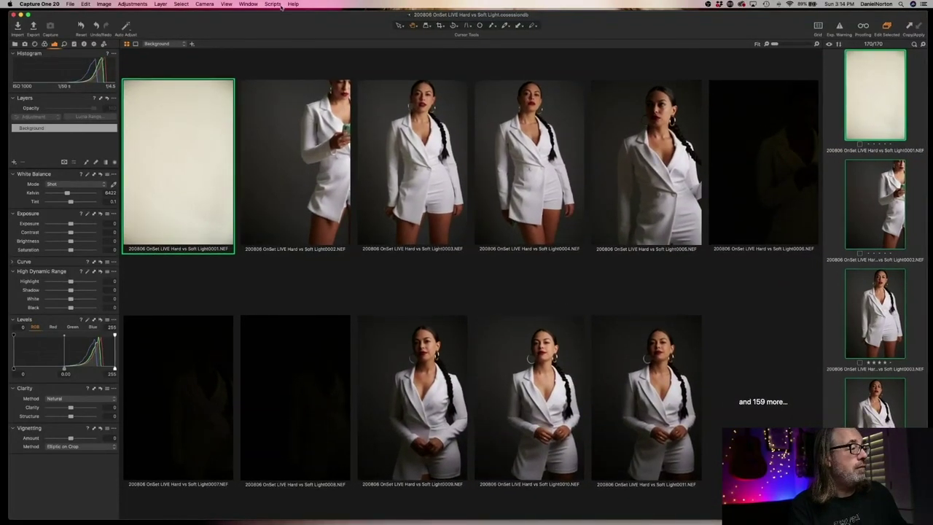
{"action": "left_click_drag", "start_coordinate": [277, 16], "coordinate": [274, 16]}
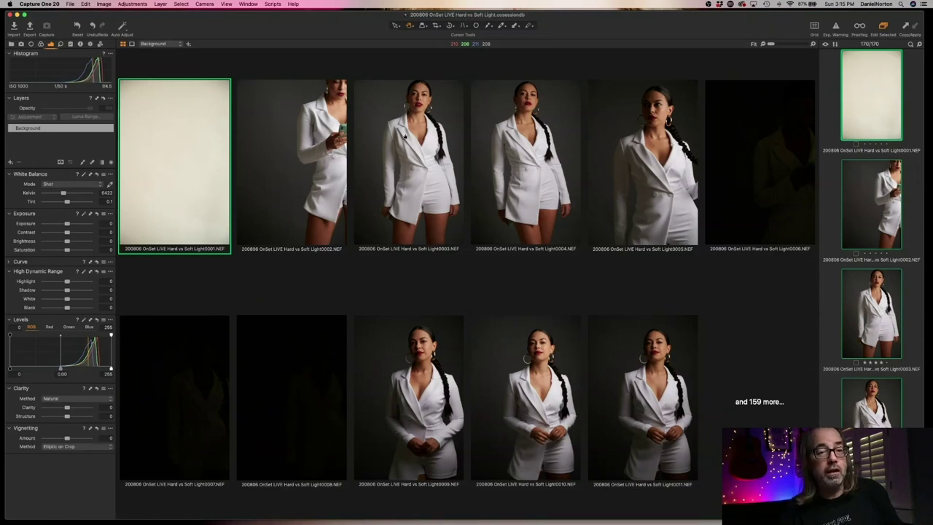
{"action": "key", "text": "3"}
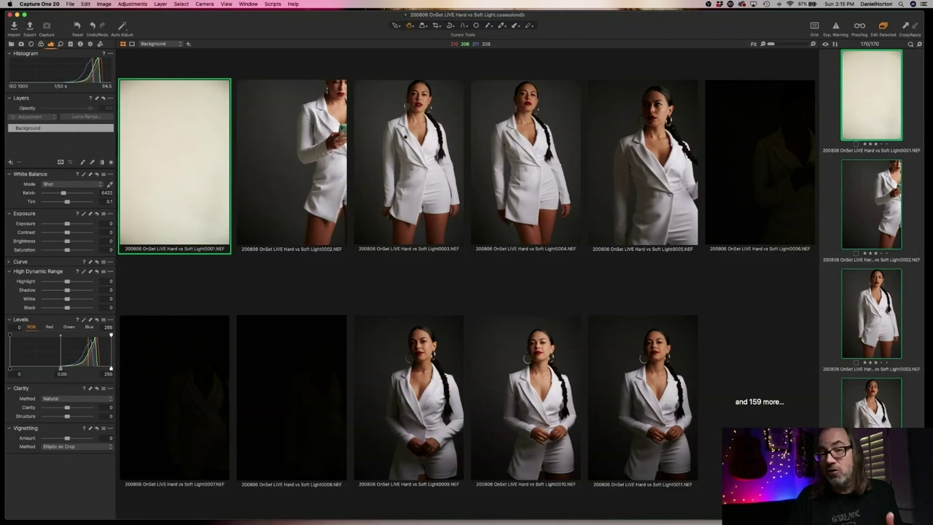
Clear the multi-image selection and filter the browser to images rated three stars or higher.
{"action": "left_click", "coordinate": [833, 231]}
{"action": "left_click", "coordinate": [858, 126]}
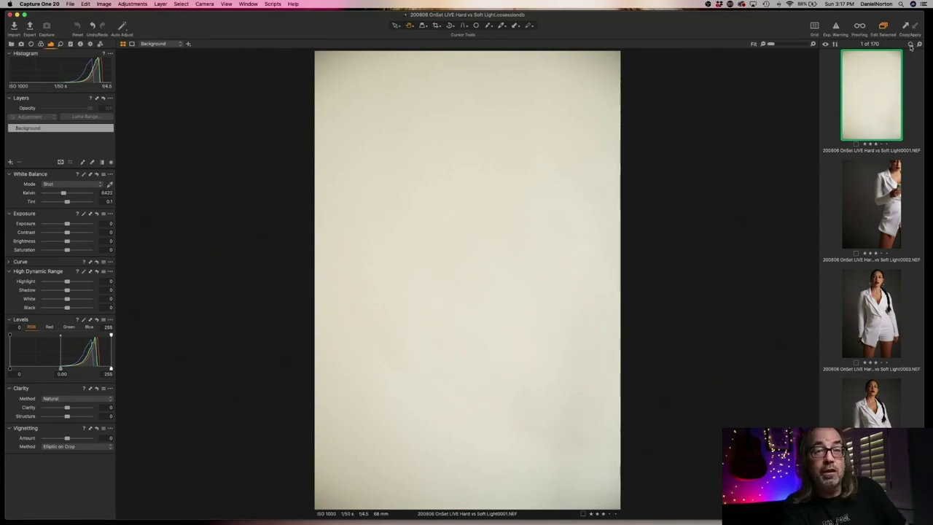
{"action": "left_click", "coordinate": [910, 44]}
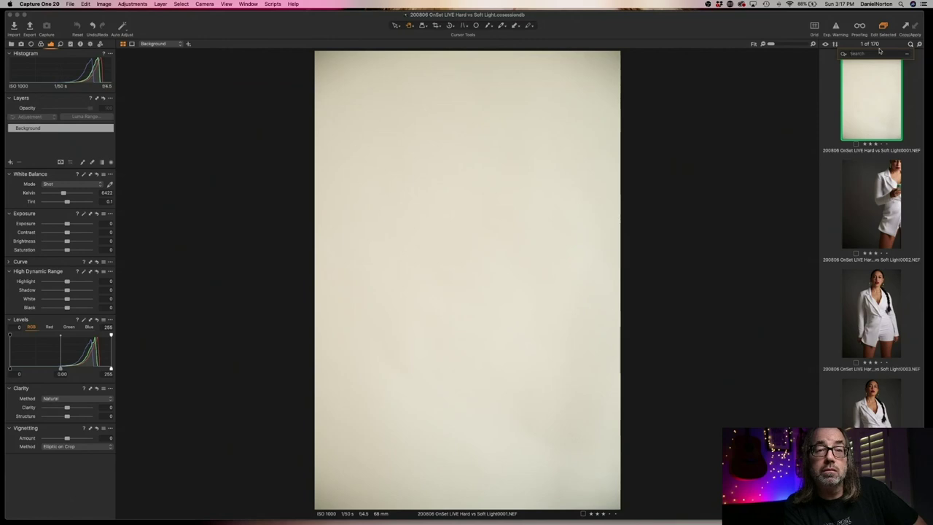
{"action": "left_click", "coordinate": [843, 55]}
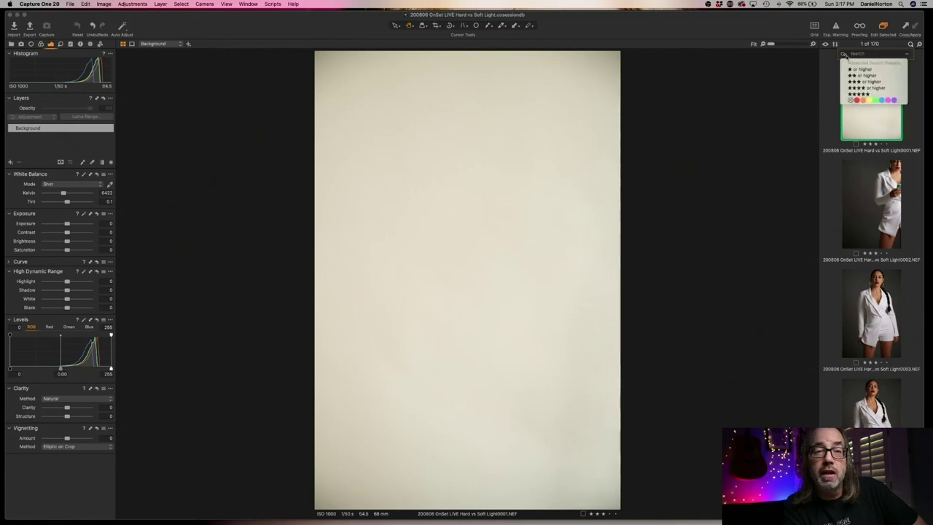
{"action": "left_click", "coordinate": [869, 82]}
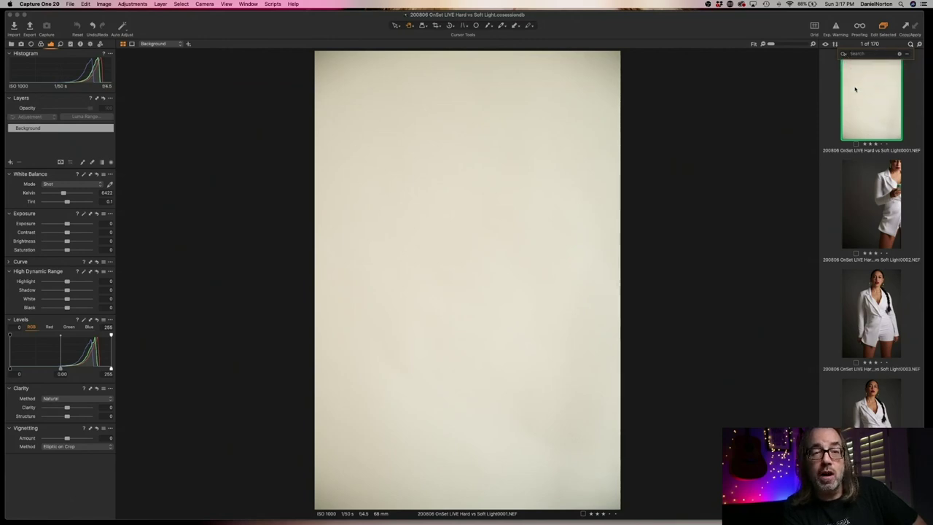
{"action": "left_click", "coordinate": [882, 188]}
Delete the blank frame 0001, the half-cropped frame 0002, and frame 0003 after checking its face focus at 100%.
{"action": "left_click", "coordinate": [873, 121]}
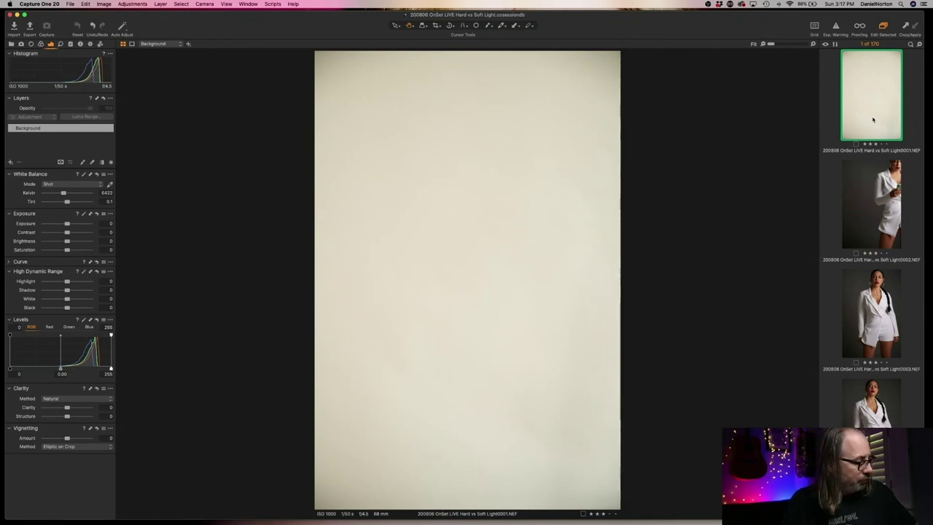
{"action": "key", "text": "BackSpace"}
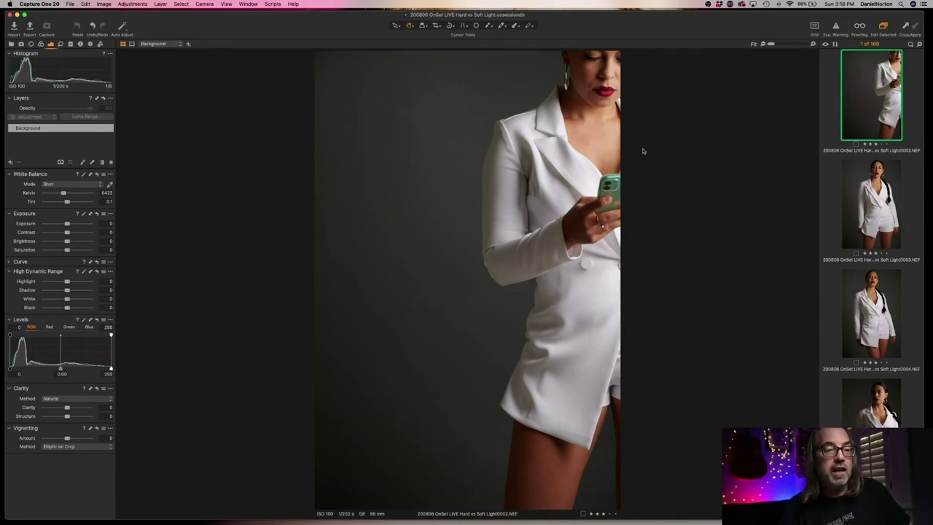
{"action": "key", "text": "Delete"}
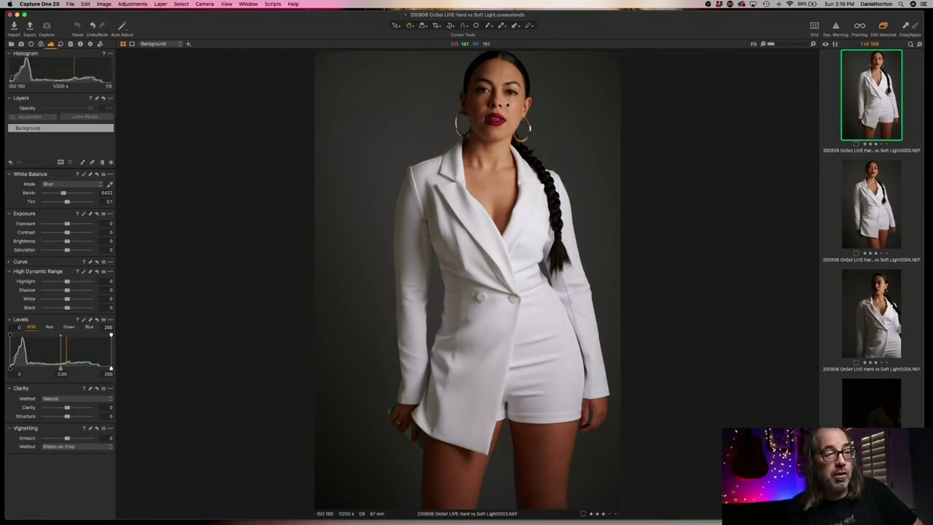
{"action": "key", "text": "z"}
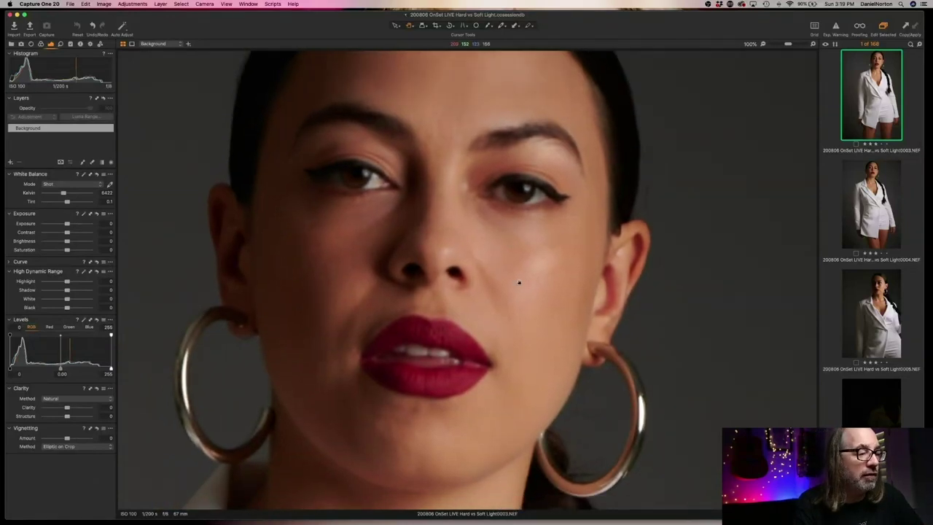
{"action": "key", "text": "BackSpace"}
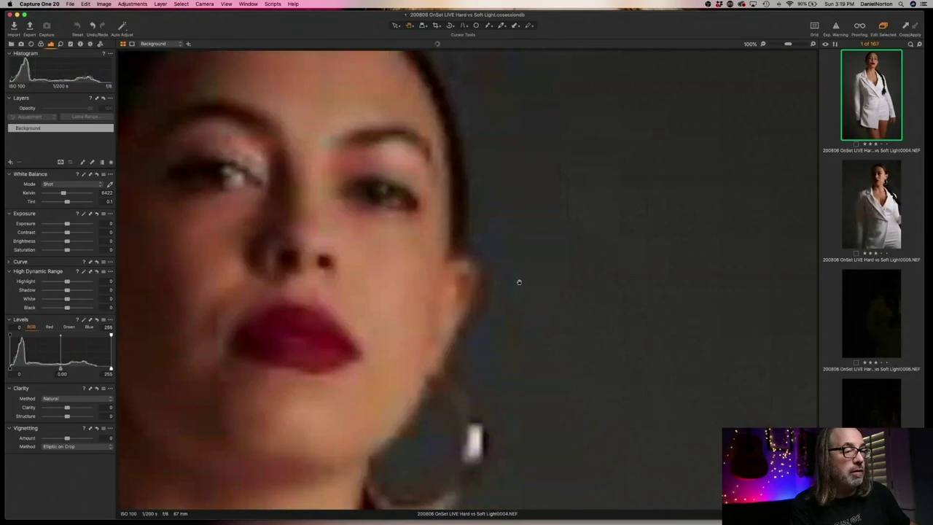
Check the face in frame 0004 at 100% and set its RGB Levels to shadow 4, midtone 0.05 and highlight 235.
{"action": "left_click_drag", "start_coordinate": [384, 219], "coordinate": [614, 231]}
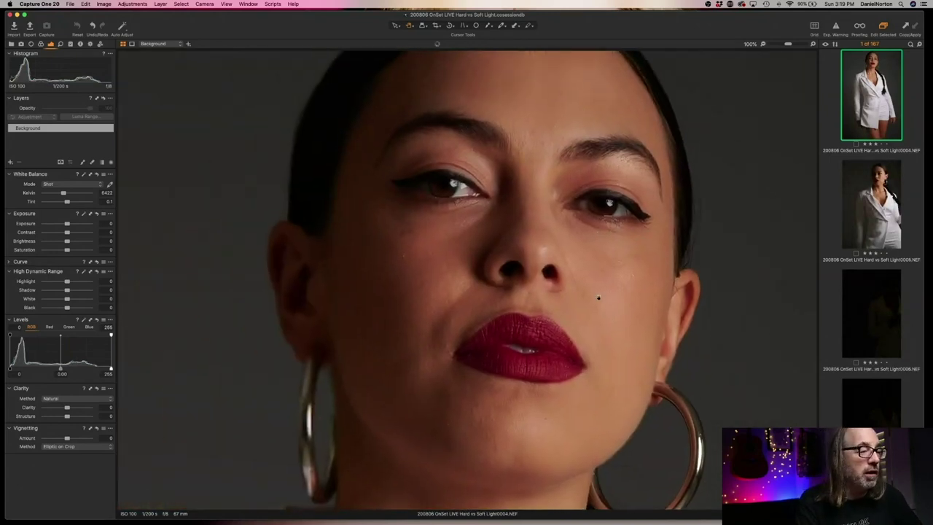
{"action": "key", "text": "super+0"}
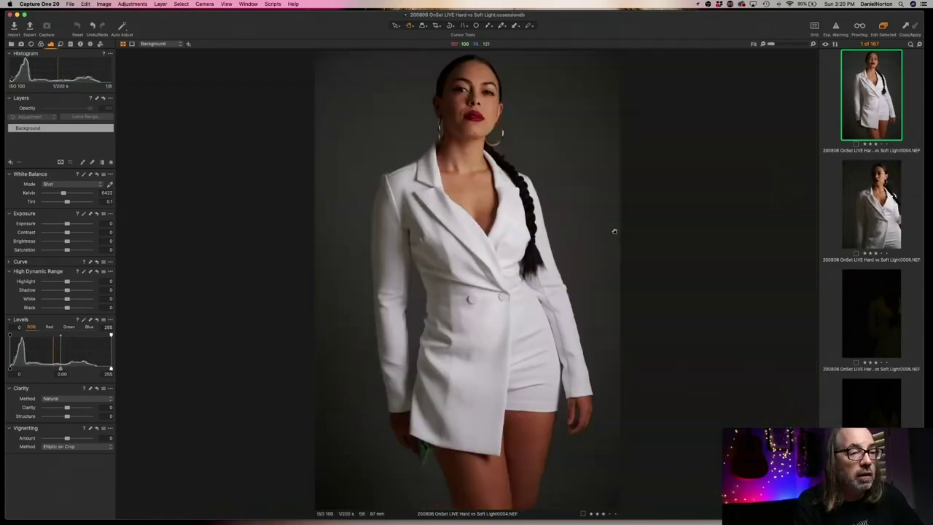
{"action": "left_click", "coordinate": [477, 122]}
{"action": "left_click_drag", "start_coordinate": [465, 242], "coordinate": [527, 241]}
{"action": "scroll", "coordinate": [527, 240], "scroll_direction": "up", "scroll_amount": 5}
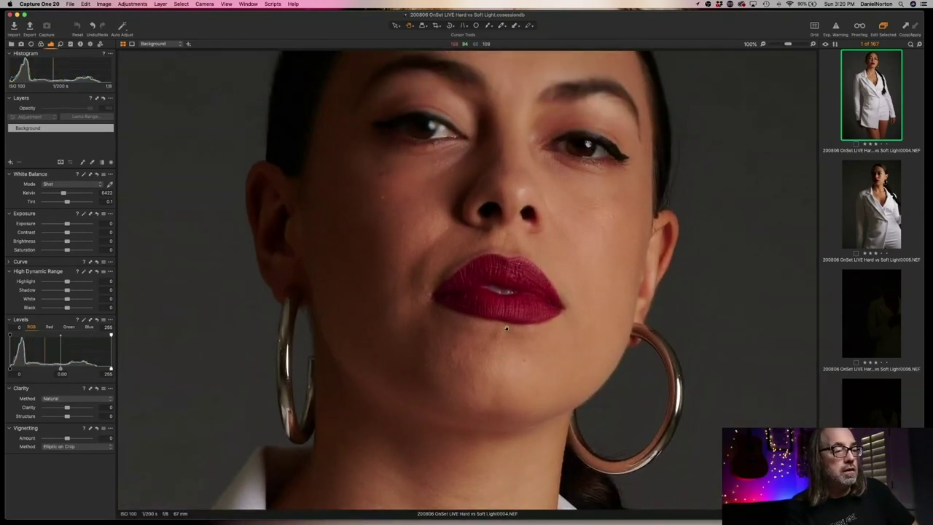
{"action": "scroll", "coordinate": [541, 286], "scroll_direction": "down", "scroll_amount": 1}
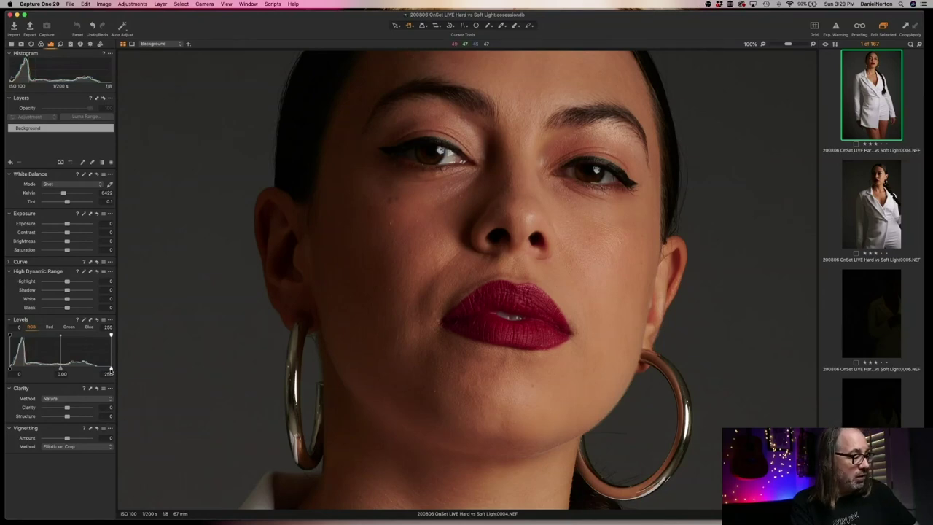
{"action": "left_click_drag", "start_coordinate": [109, 369], "coordinate": [103, 368]}
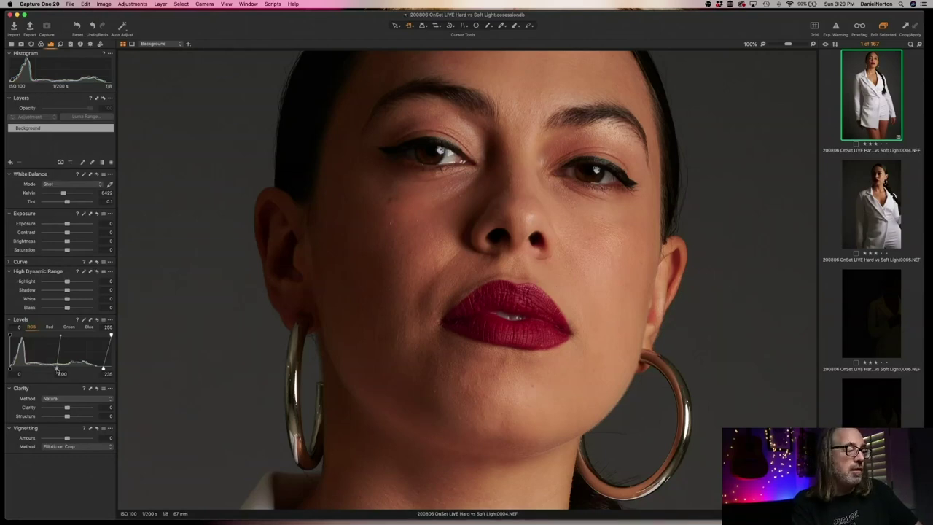
{"action": "left_click_drag", "start_coordinate": [56, 368], "coordinate": [55, 369]}
{"action": "key", "text": "super+0"}
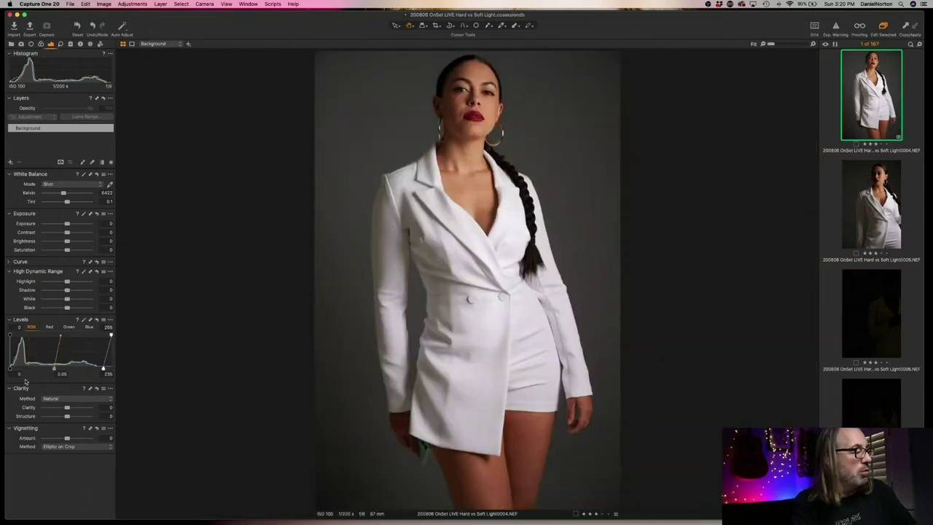
{"action": "left_click_drag", "start_coordinate": [10, 369], "coordinate": [11, 367]}
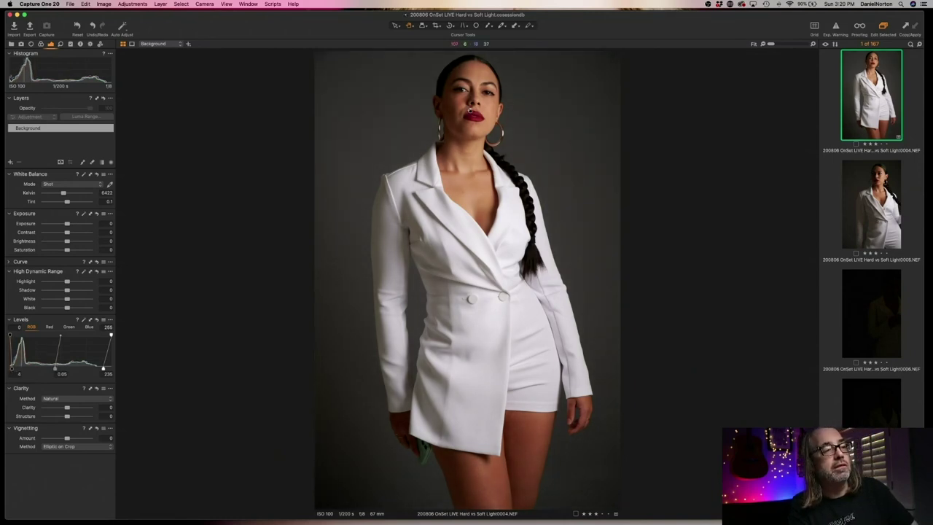
Compare frame 0004's face at 100% with and without the Levels adjustment, dismissing the software update notice.
{"action": "left_click", "coordinate": [470, 112]}
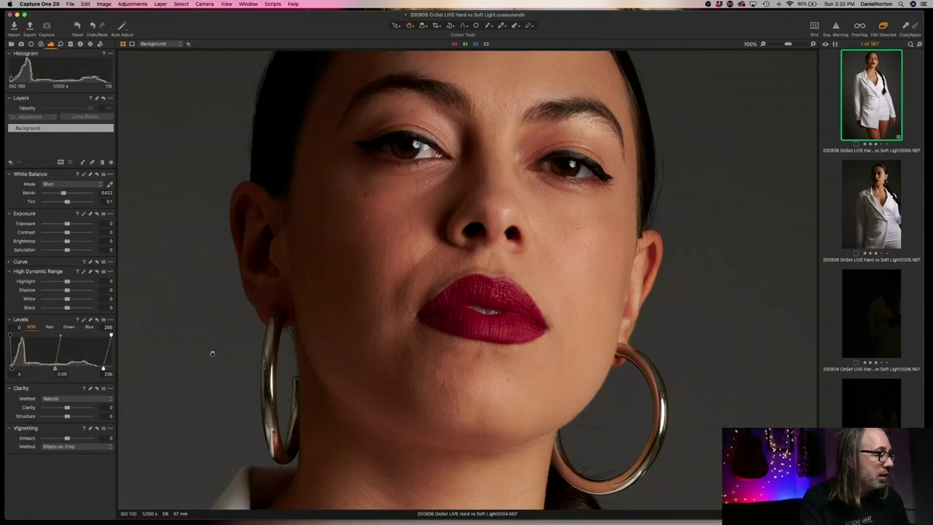
{"action": "left_click", "coordinate": [110, 321]}
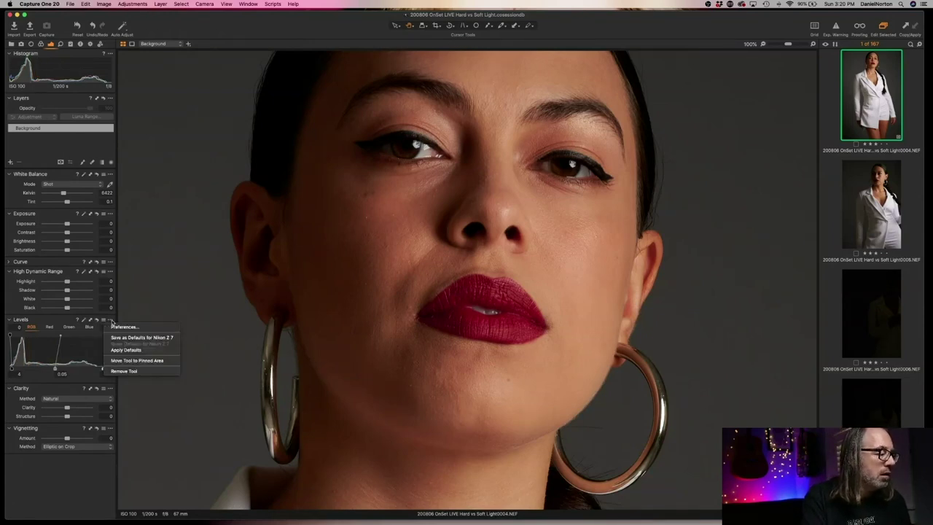
{"action": "left_click", "coordinate": [110, 321]}
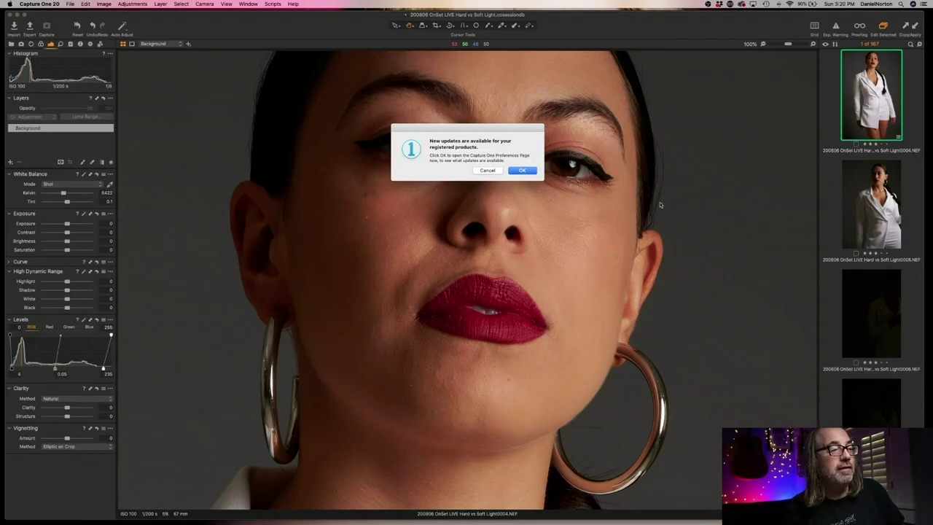
{"action": "left_click", "coordinate": [487, 170]}
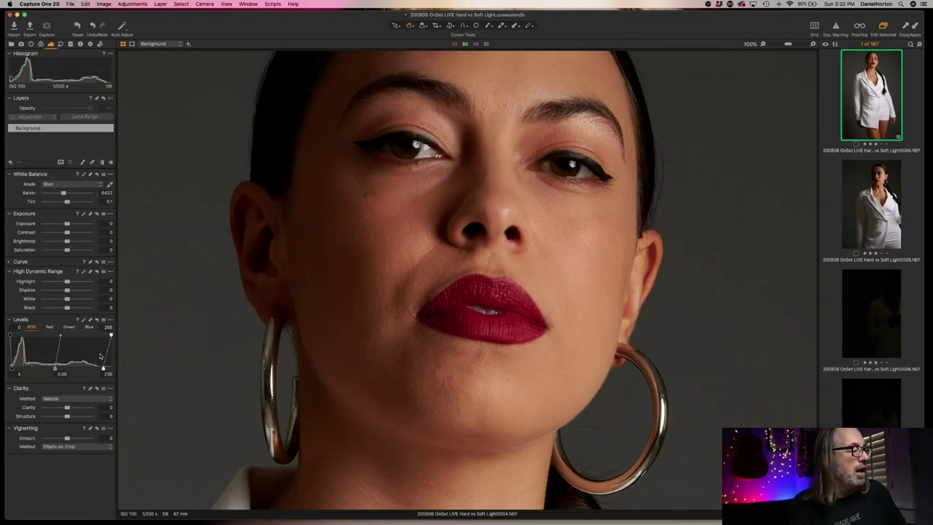
{"action": "left_click", "coordinate": [97, 321]}
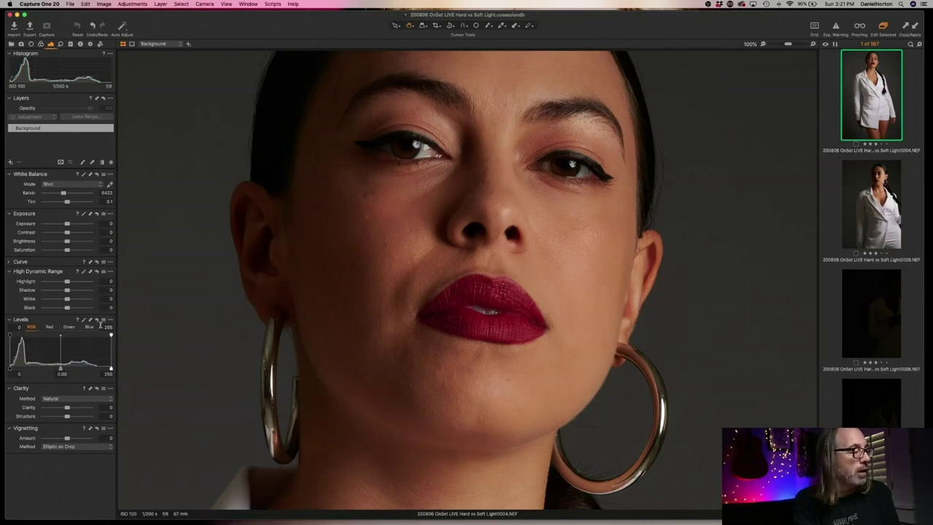
{"action": "key", "text": "super+shift+l"}
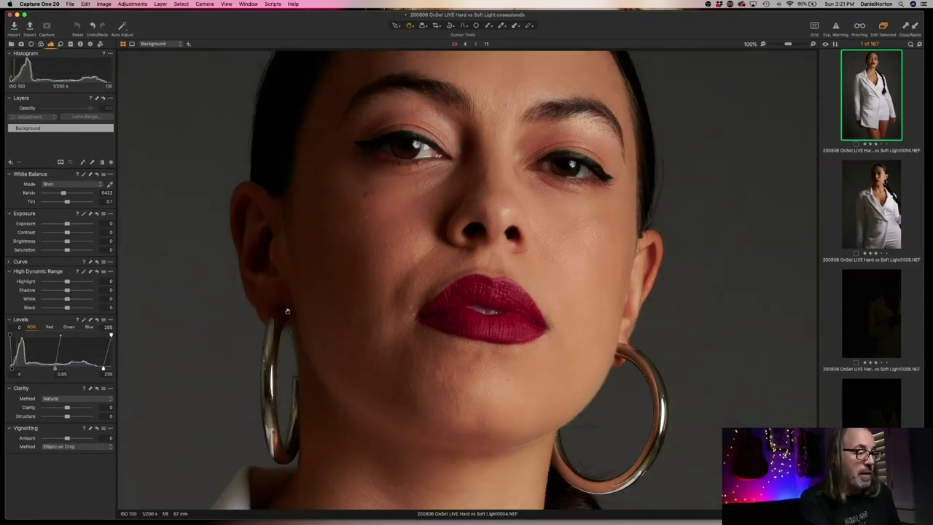
Inspect frame 0004's jacket fabric, hem and the hand holding the phone at 100%, and recheck the face.
{"action": "key", "text": "super+0"}
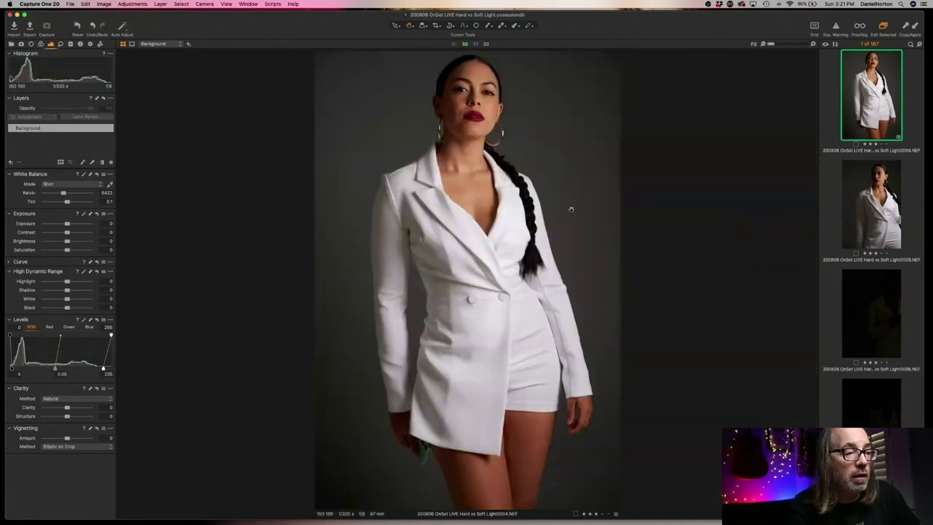
{"action": "left_click", "coordinate": [474, 304]}
{"action": "scroll", "coordinate": [540, 405], "scroll_direction": "down", "scroll_amount": 15}
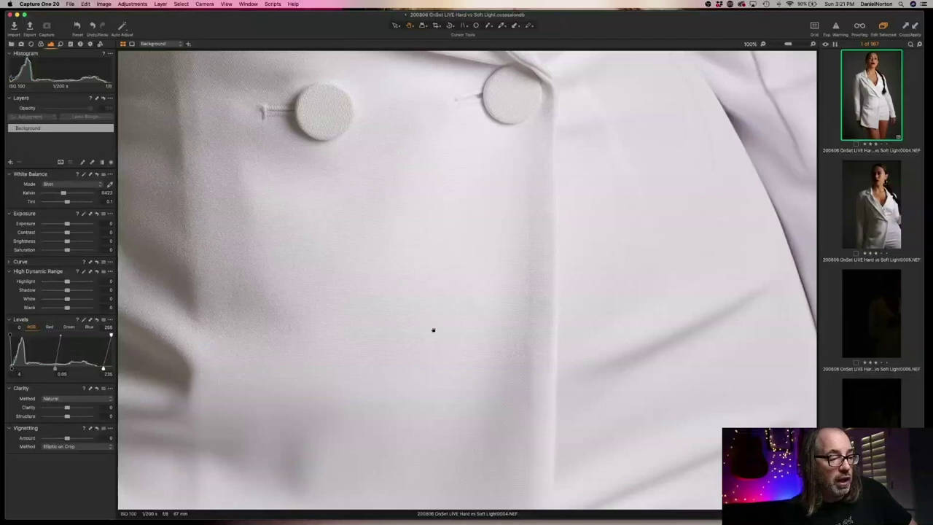
{"action": "scroll", "coordinate": [447, 276], "scroll_direction": "down", "scroll_amount": 10}
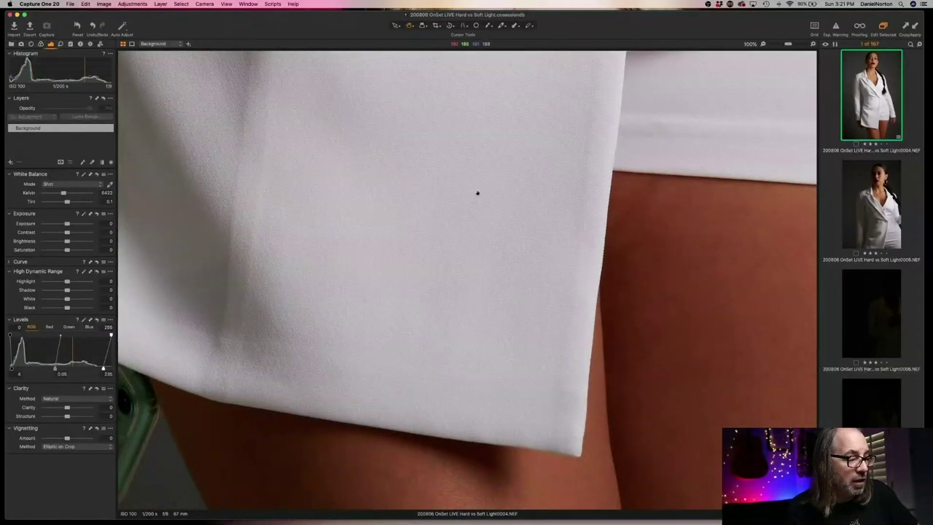
{"action": "left_click_drag", "start_coordinate": [477, 193], "coordinate": [571, 151]}
{"action": "scroll", "coordinate": [572, 151], "scroll_direction": "left", "scroll_amount": 10}
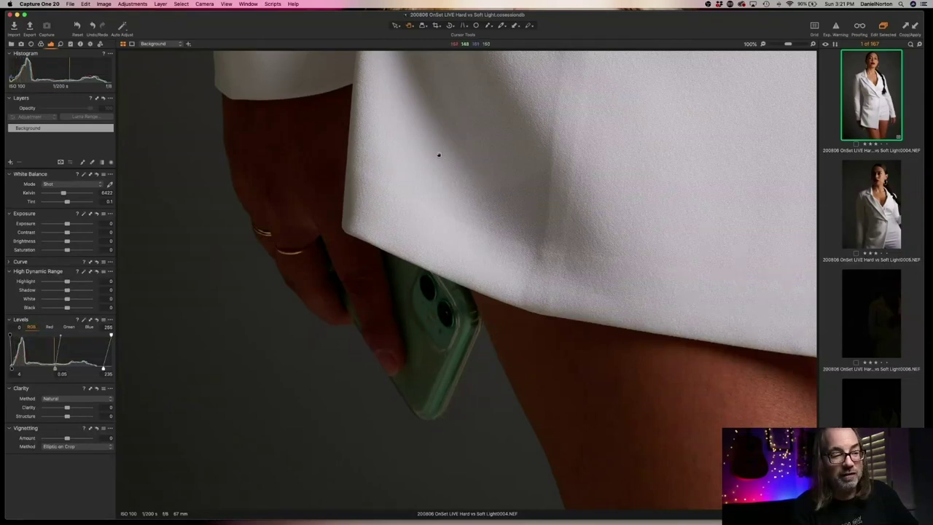
{"action": "left_click", "coordinate": [531, 177]}
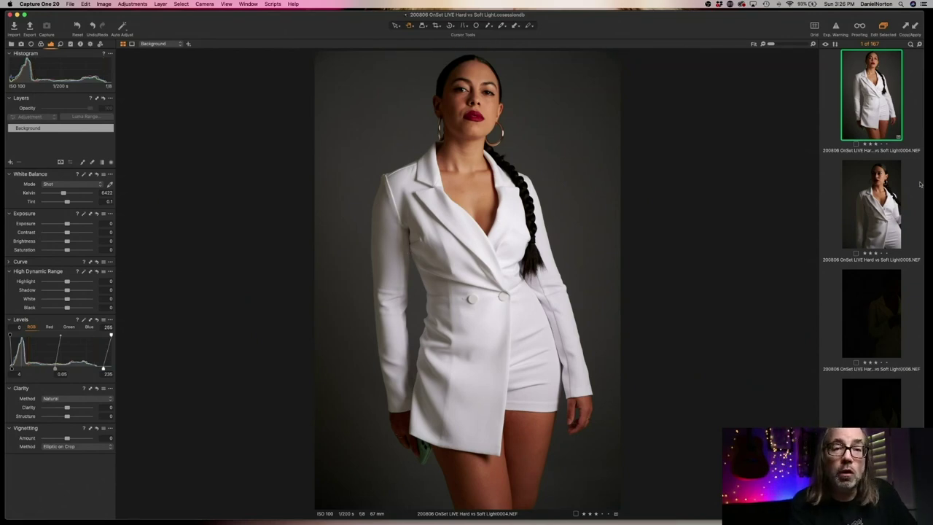
{"action": "left_click", "coordinate": [484, 97]}
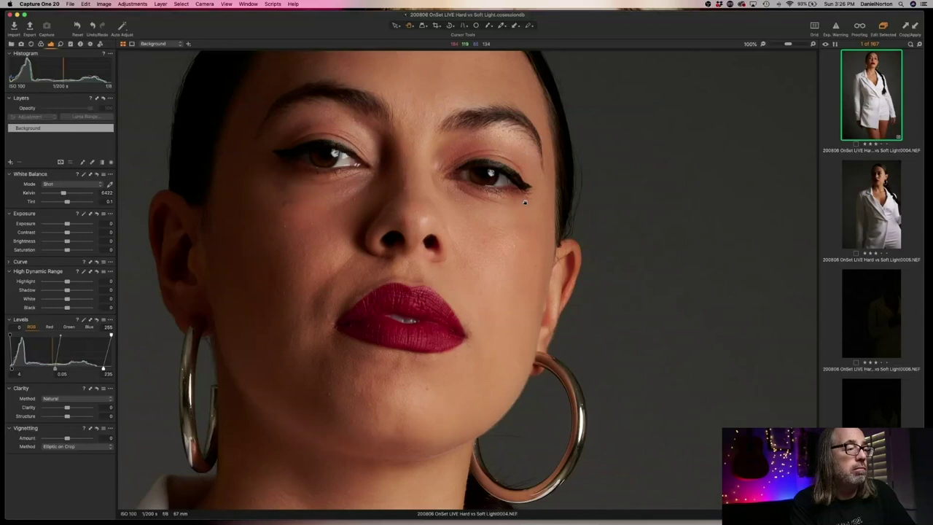
{"action": "left_click", "coordinate": [487, 199]}
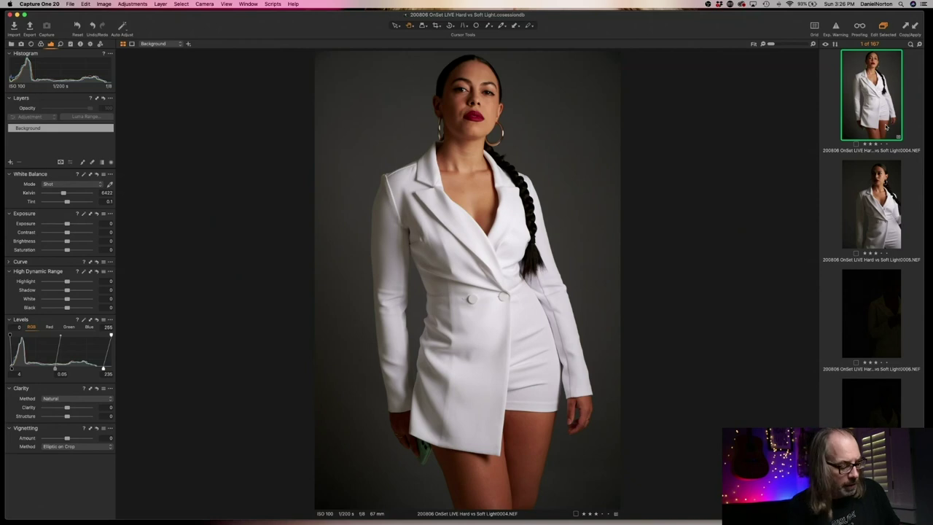
Apply frame 0004's RGB Levels of shadow 4, midtone 0.05 and highlight 235 to frame 0005 and turn on the exposure warning.
{"action": "key", "text": "Down"}
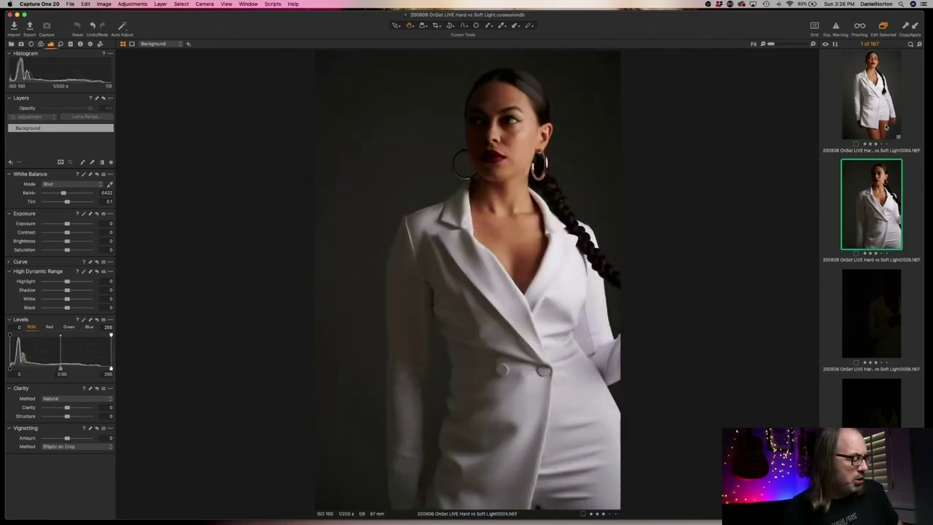
{"action": "key", "text": "super+shift+l"}
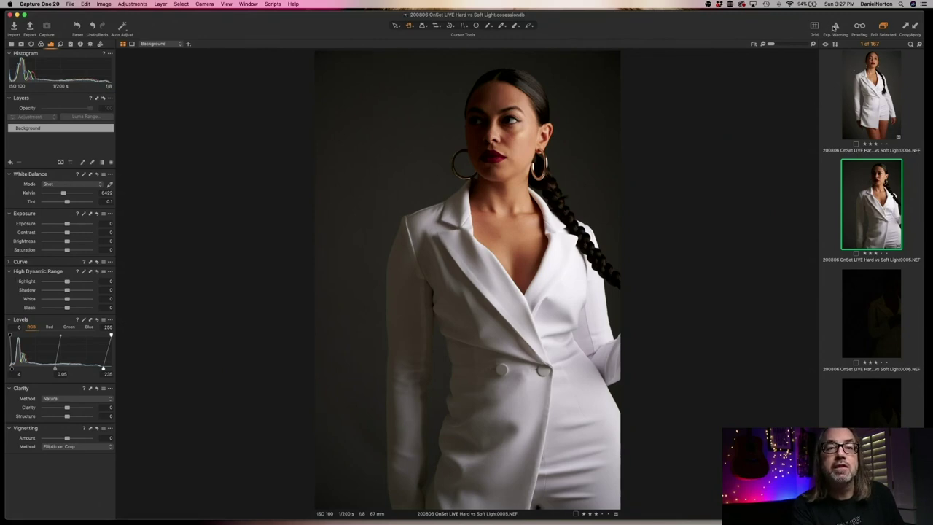
{"action": "left_click", "coordinate": [836, 26]}
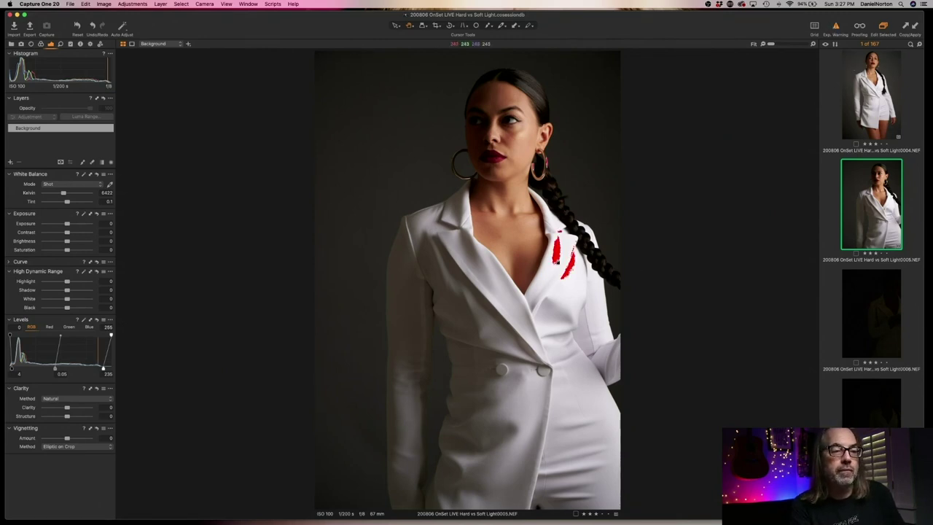
Examine the jacket lapel in frame 0005 at 100% with and without the exposure warning overlay.
{"action": "left_click", "coordinate": [555, 258]}
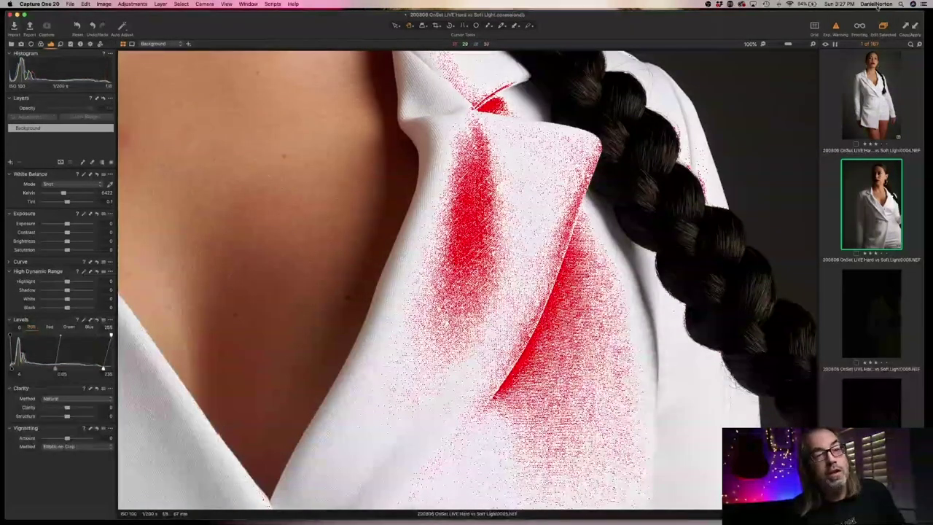
{"action": "left_click", "coordinate": [836, 26]}
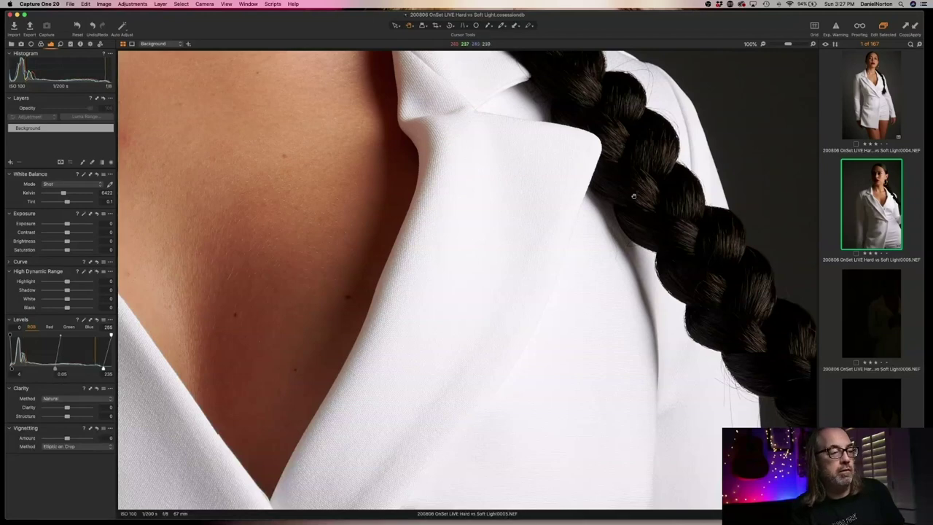
{"action": "left_click", "coordinate": [835, 26]}
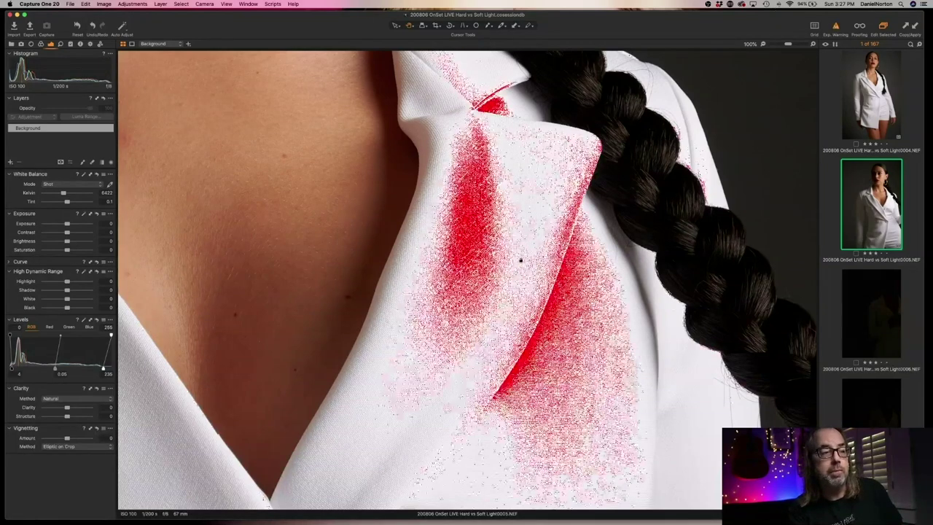
{"action": "key", "text": "super+0"}
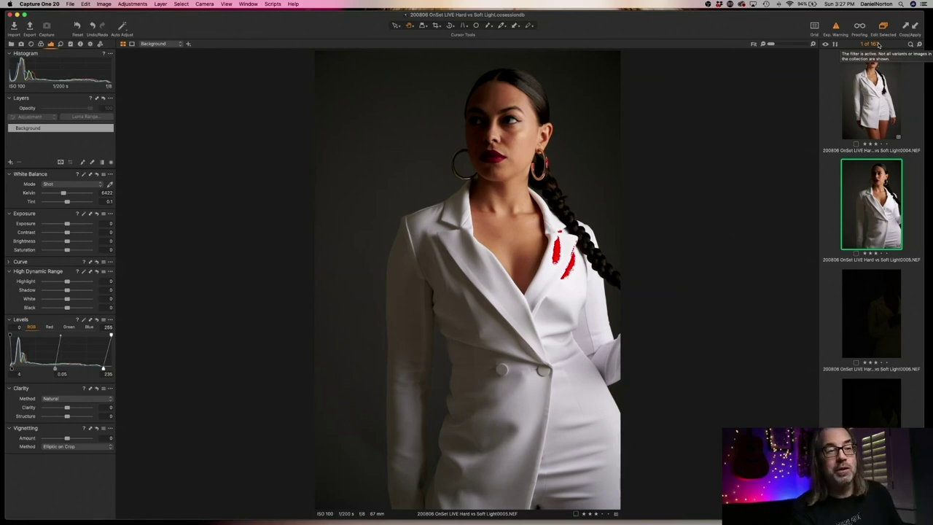
Delete the rejected frames 0006 to 0008 after frame 0005 and move on to frame 0009.
{"action": "key", "text": "Down"}
{"action": "key", "text": "Up"}
{"action": "key", "text": "Down"}
{"action": "key", "text": "Up"}
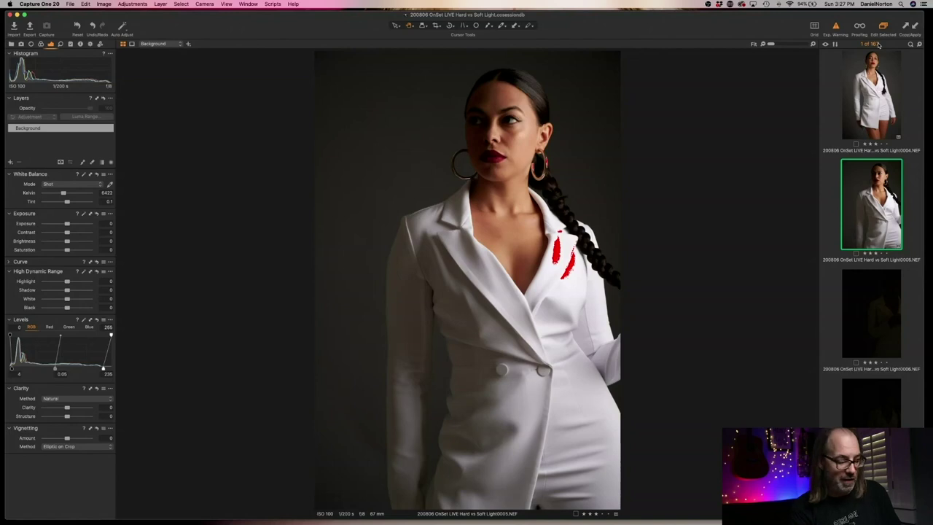
{"action": "key", "text": "Down"}
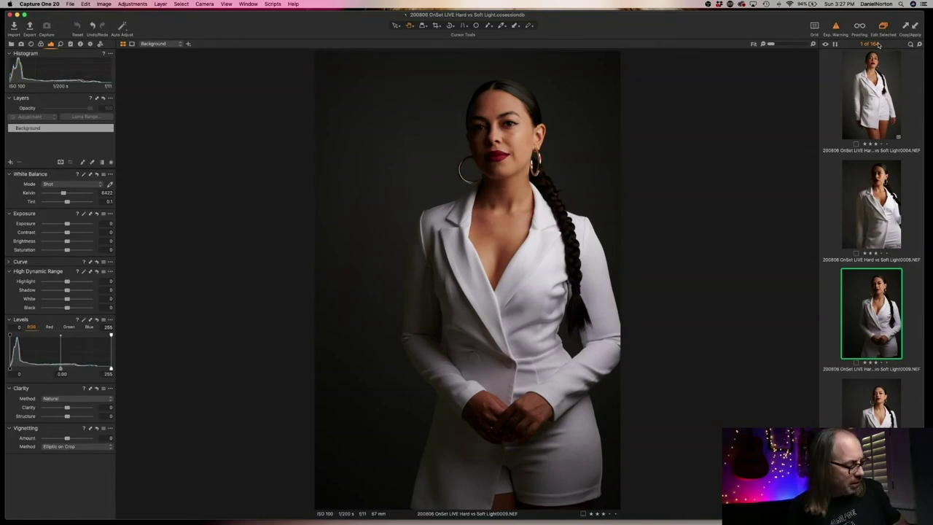
Apply the Levels of shadow 4, midtone 0.05 and highlight 235 to frame 0009 and check the face at 100%.
{"action": "key", "text": "super+shift+l"}
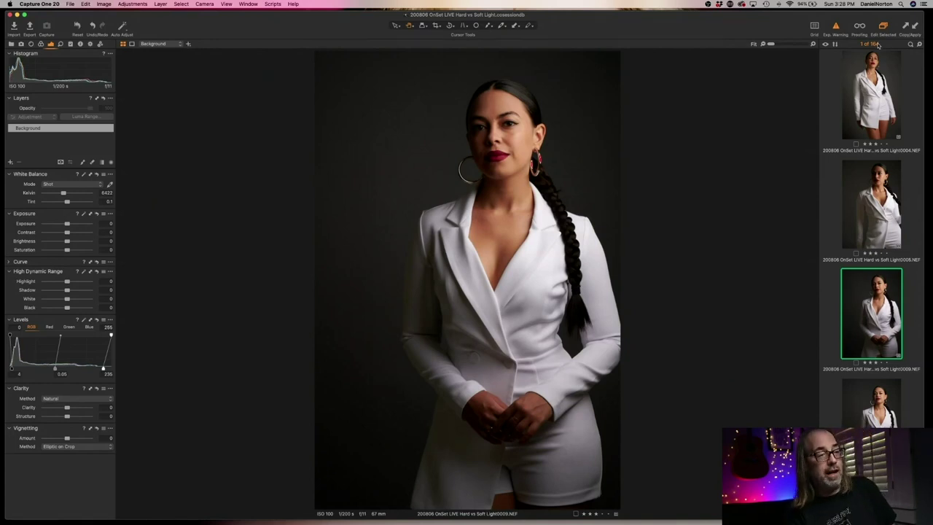
{"action": "left_click", "coordinate": [485, 131]}
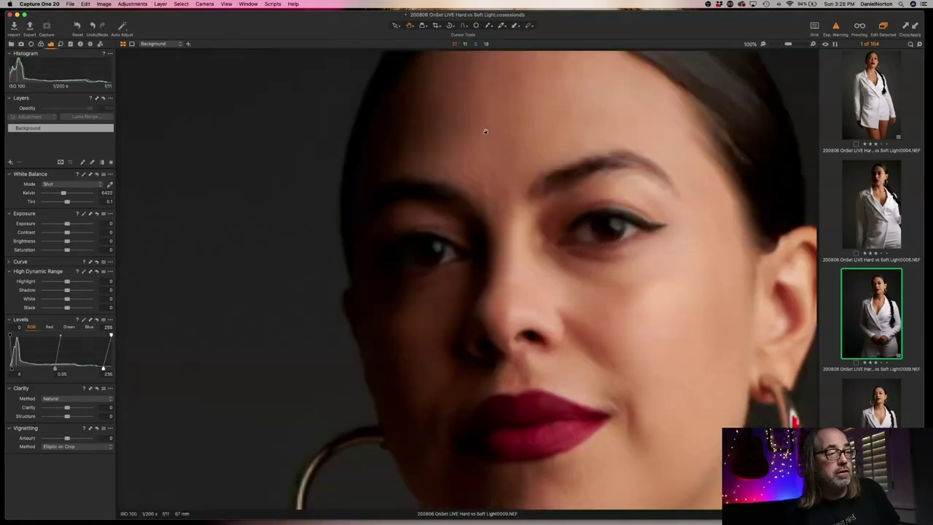
{"action": "left_click", "coordinate": [628, 248]}
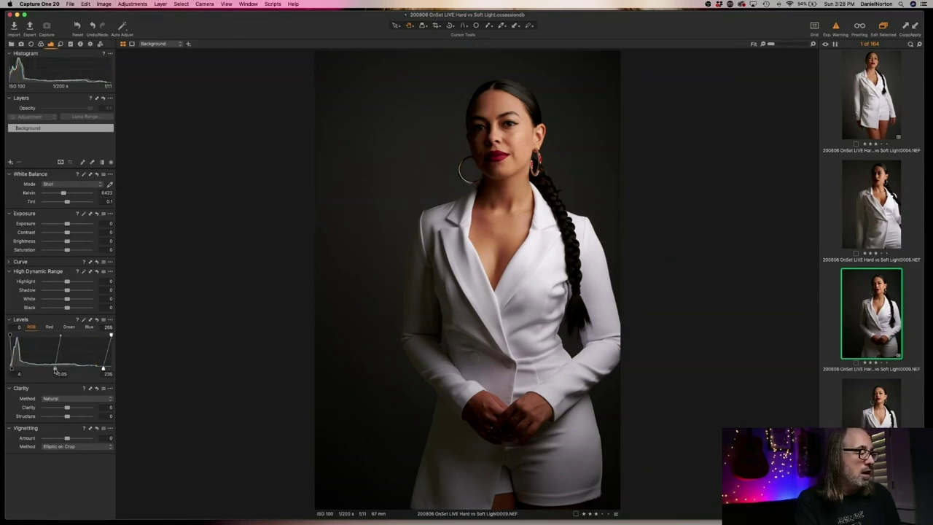
Refine frame 0009's RGB Levels to shadow 7, midtone 0.16 and highlight 236.
{"action": "left_click_drag", "start_coordinate": [55, 370], "coordinate": [49, 368]}
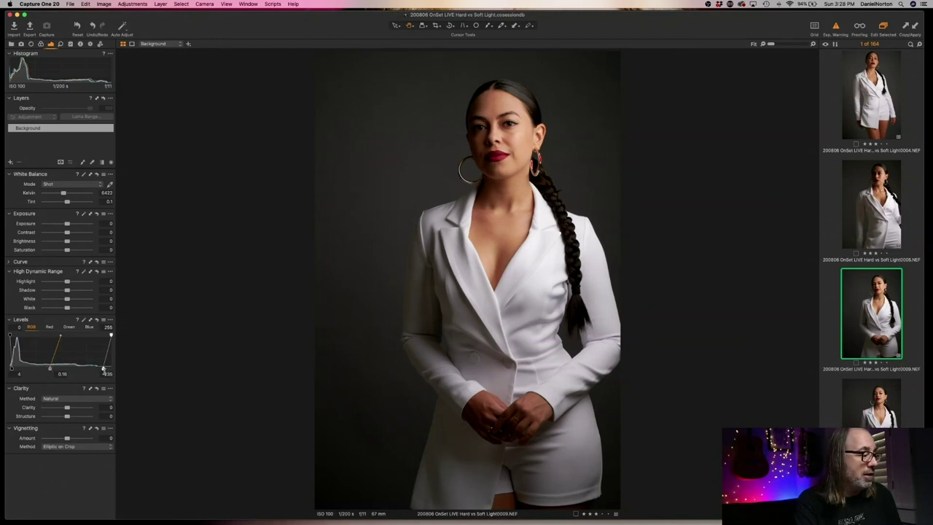
{"action": "left_click_drag", "start_coordinate": [104, 370], "coordinate": [104, 372]}
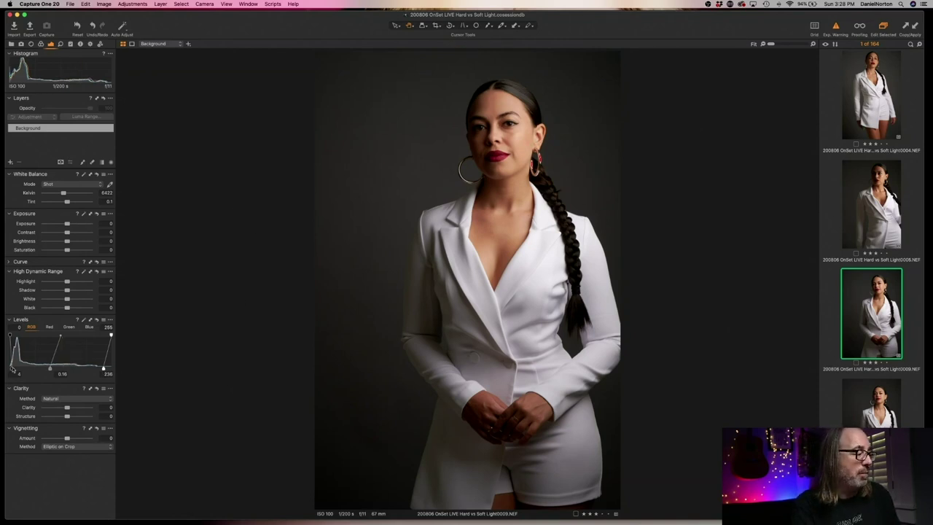
{"action": "left_click_drag", "start_coordinate": [12, 370], "coordinate": [12, 368]}
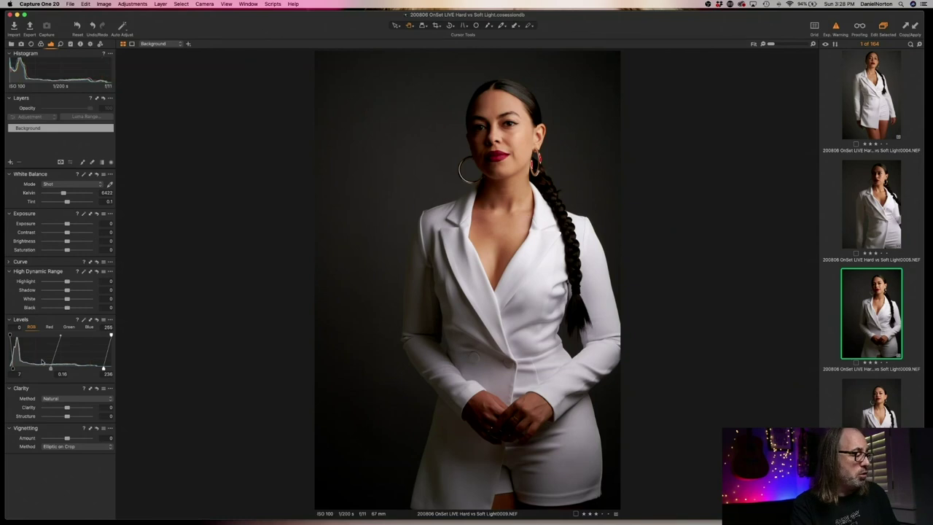
Inspect the face and hoop earrings in frame 0009 at 100% and turn off the exposure warning.
{"action": "left_click", "coordinate": [517, 137]}
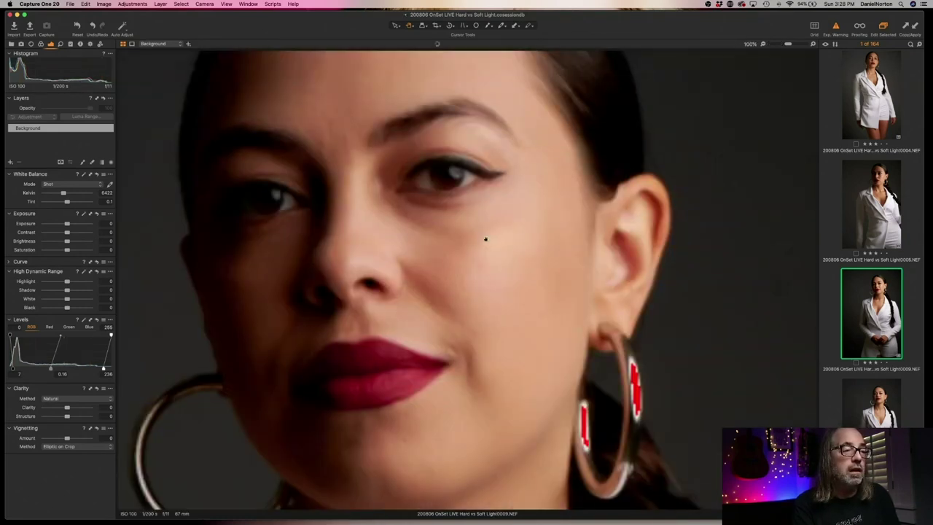
{"action": "left_click_drag", "start_coordinate": [483, 241], "coordinate": [647, 198]}
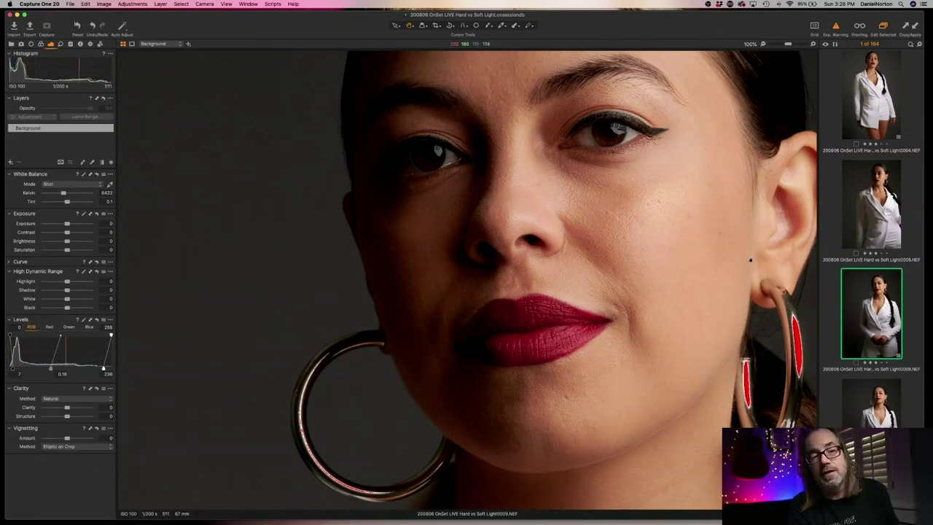
{"action": "left_click_drag", "start_coordinate": [615, 227], "coordinate": [531, 318]}
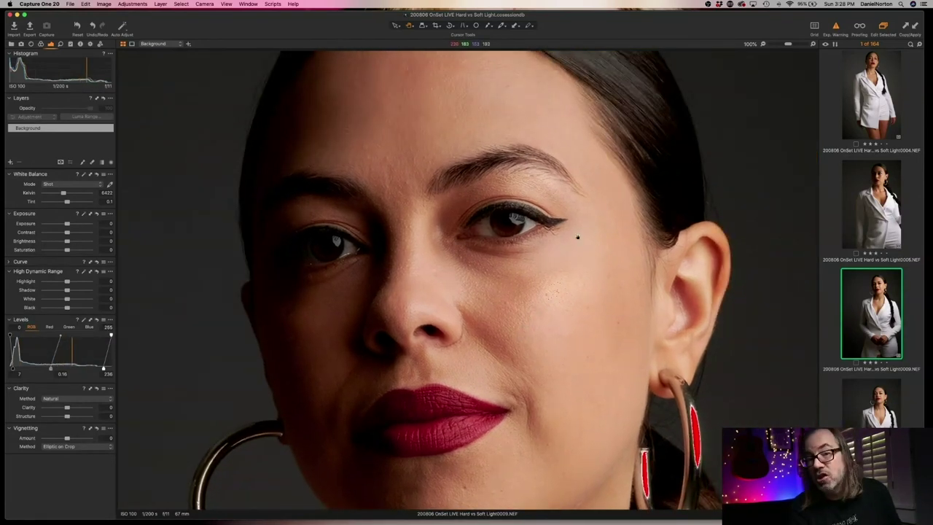
{"action": "key", "text": "super+0"}
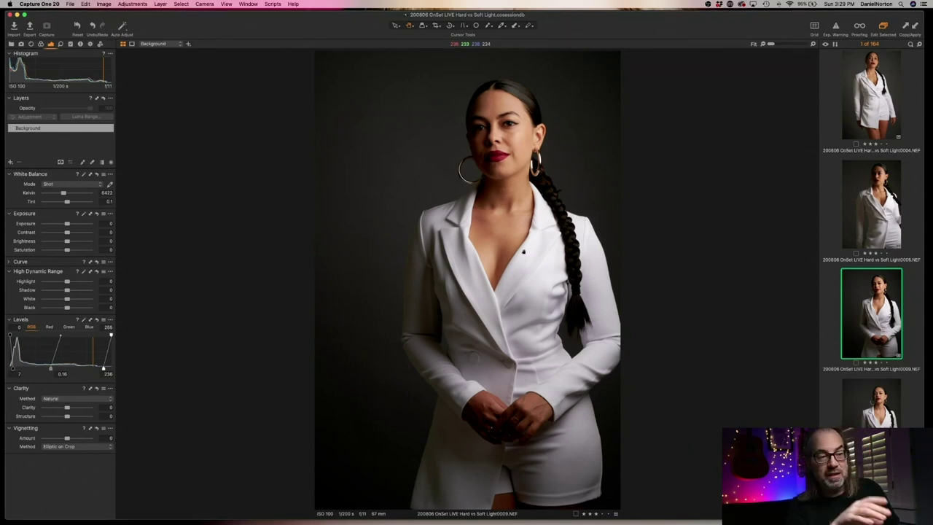
Apply frame 0009's Levels of shadow 7, midtone 0.16 and highlight 236 to frame 0010.
{"action": "key", "text": "Right"}
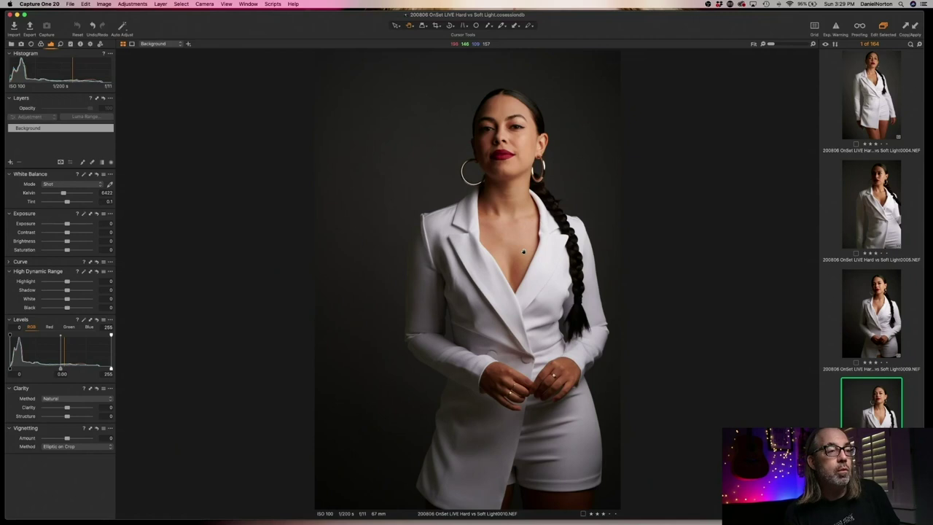
{"action": "key", "text": "super+shift+l"}
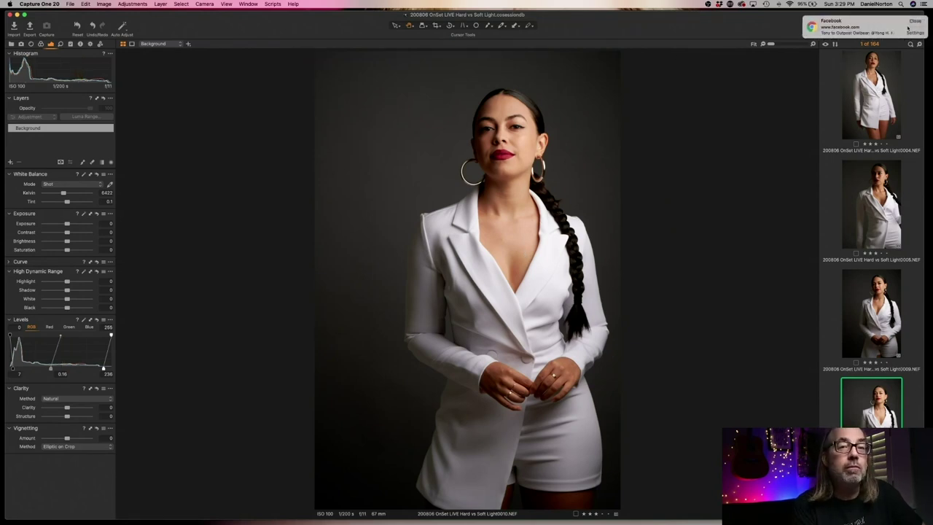
Dismiss the Facebook notification and turn on Do Not Disturb in the macOS Notification Center.
{"action": "left_click", "coordinate": [913, 22]}
{"action": "left_click", "coordinate": [924, 3]}
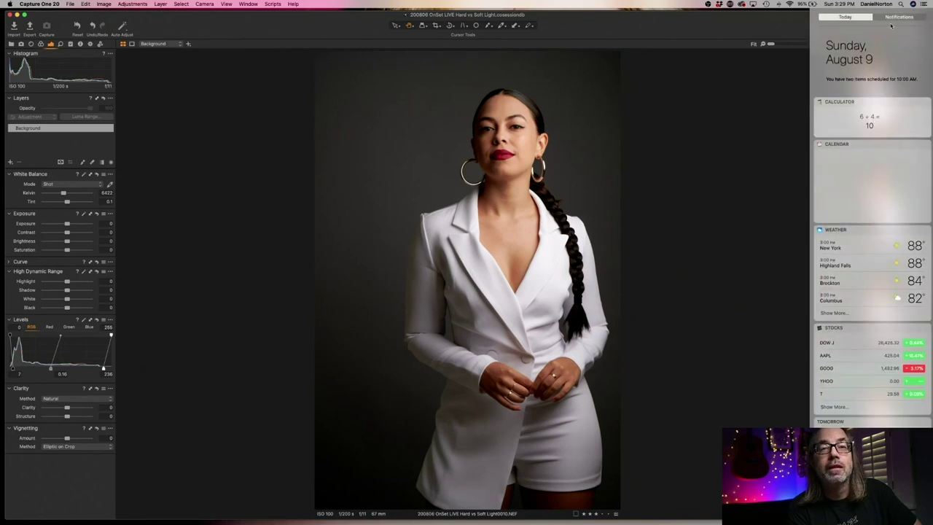
{"action": "left_click", "coordinate": [918, 54]}
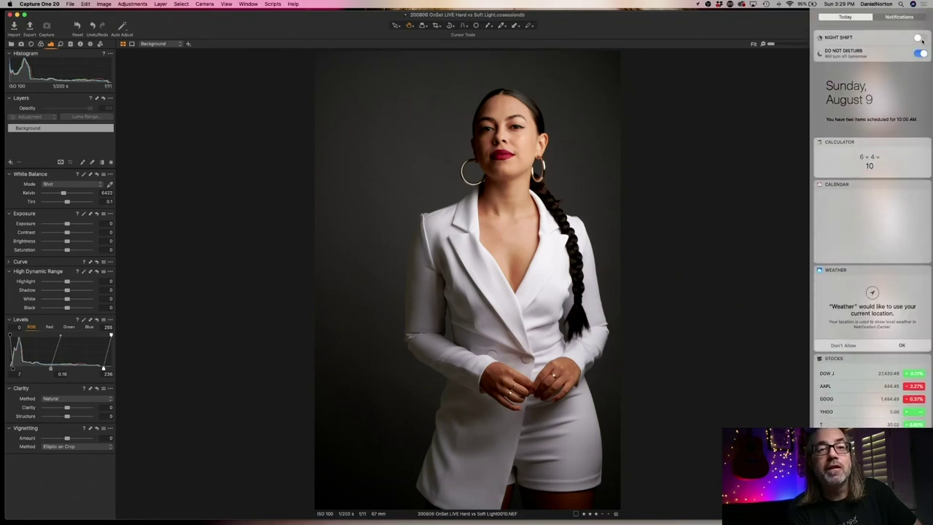
{"action": "left_click", "coordinate": [801, 61]}
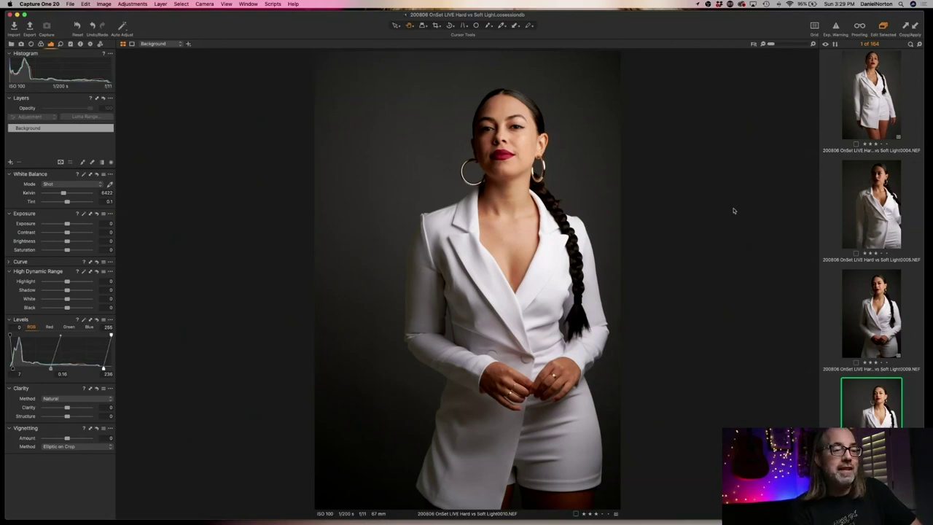
Examine the face in frame 0010 at 100%, from the forehead and eyes down to the chin and earrings.
{"action": "double_click", "coordinate": [519, 130]}
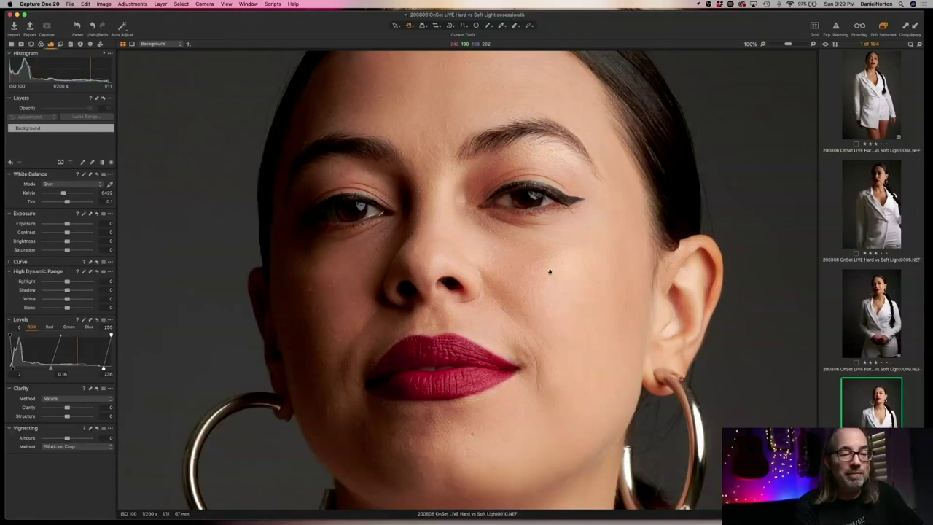
{"action": "double_click", "coordinate": [550, 272]}
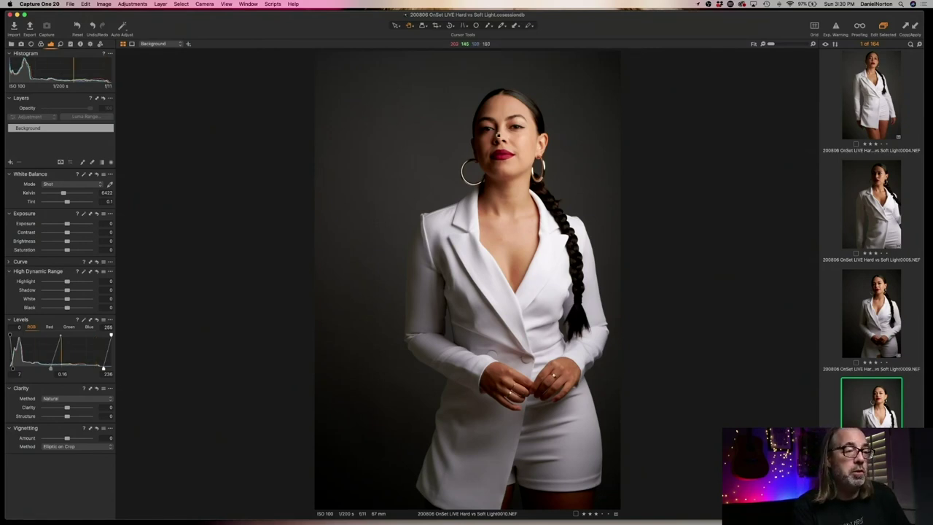
{"action": "double_click", "coordinate": [518, 118]}
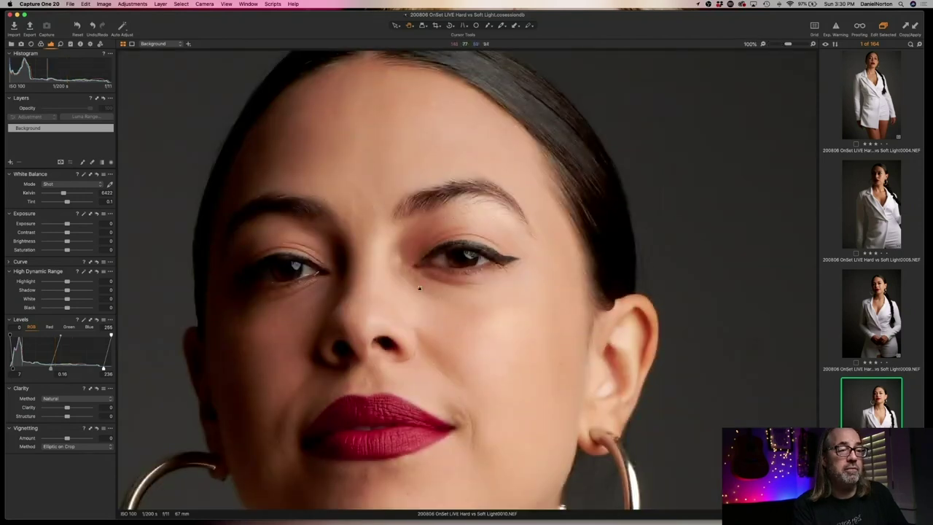
{"action": "scroll", "coordinate": [462, 308], "scroll_direction": "down", "scroll_amount": 5}
{"action": "scroll", "coordinate": [462, 308], "scroll_direction": "left", "scroll_amount": 5}
{"action": "left_click_drag", "start_coordinate": [570, 215], "coordinate": [510, 270]}
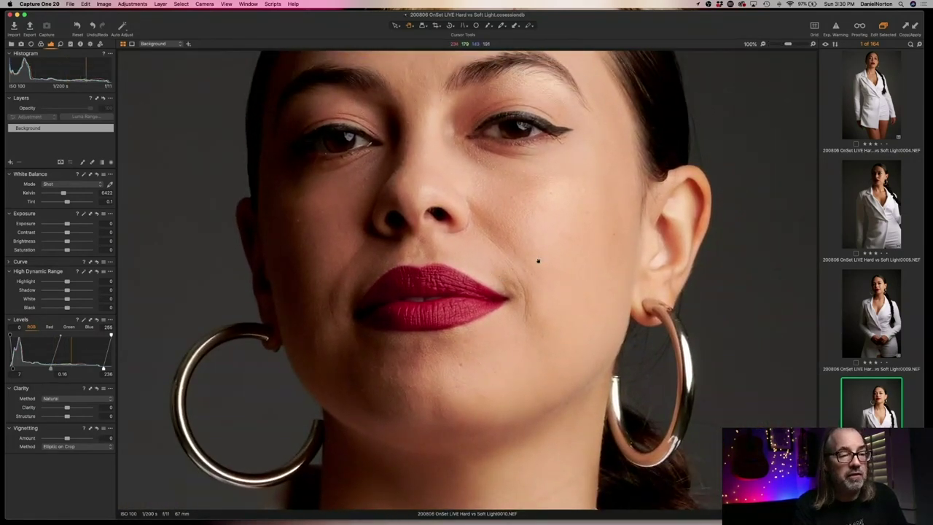
Apply frame 0010's Levels of shadow 7, midtone 0.16 and highlight 236 to frame 0011.
{"action": "key", "text": "z"}
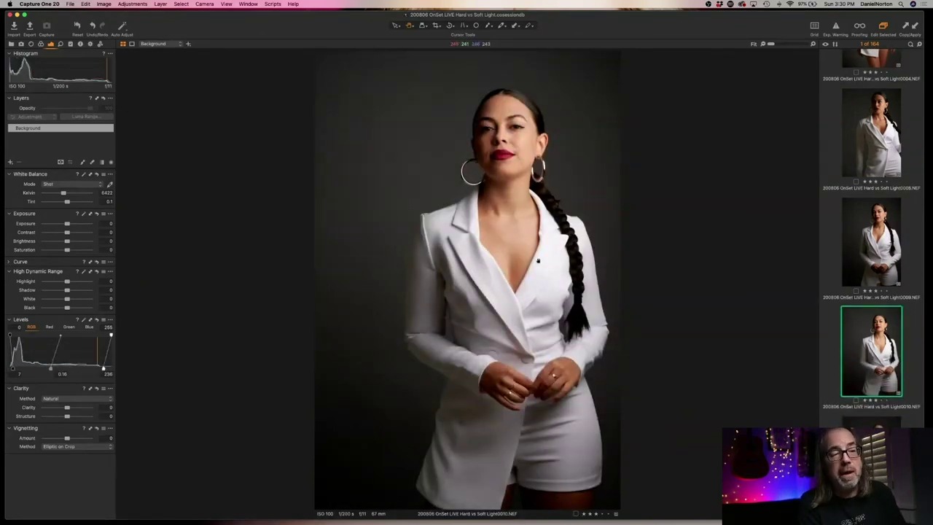
{"action": "key", "text": "Down"}
{"action": "key", "text": "super+shift+l"}
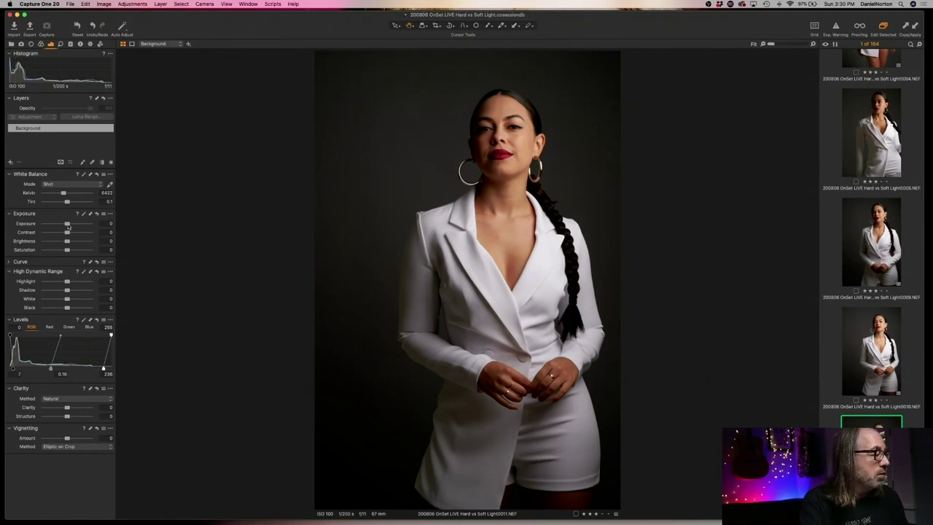
Try an exposure of 0.24 on frame 0011, reset it, and inspect the face at 100%.
{"action": "left_click_drag", "start_coordinate": [67, 223], "coordinate": [67, 224]}
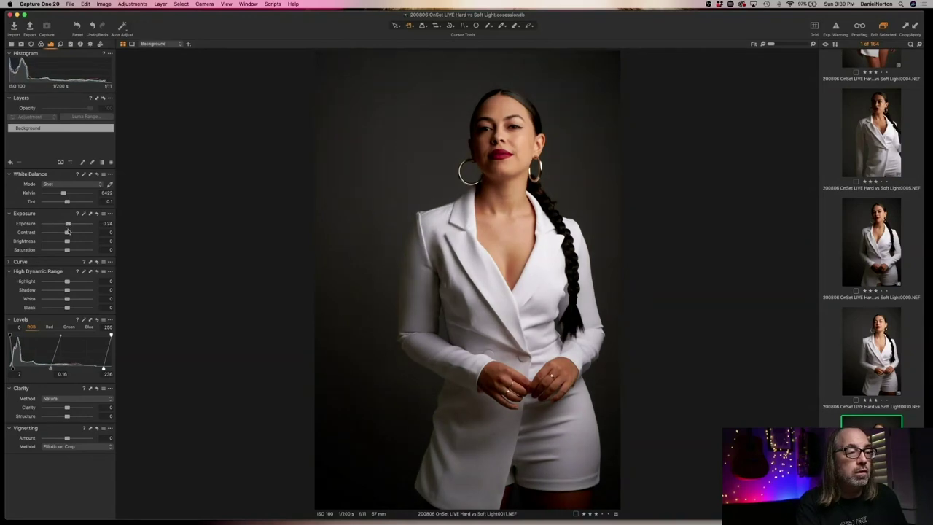
{"action": "double_click", "coordinate": [67, 224]}
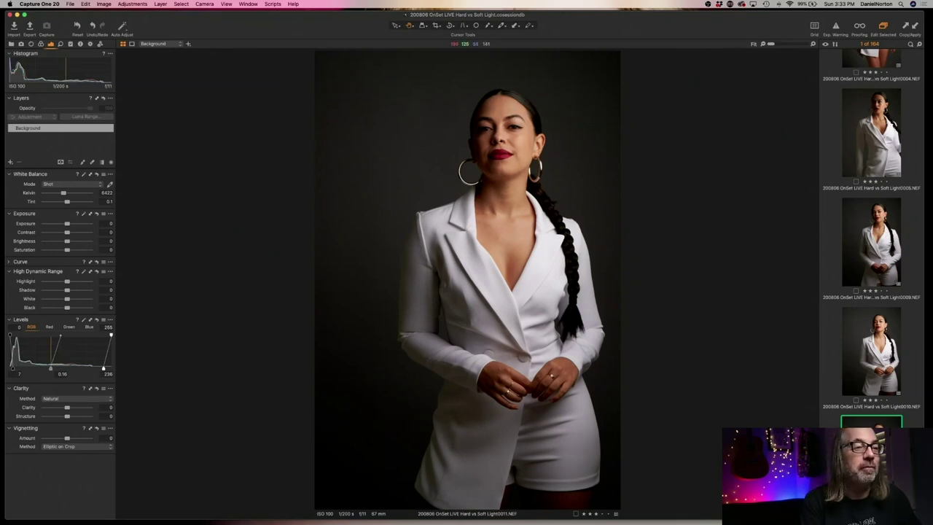
{"action": "left_click", "coordinate": [503, 135]}
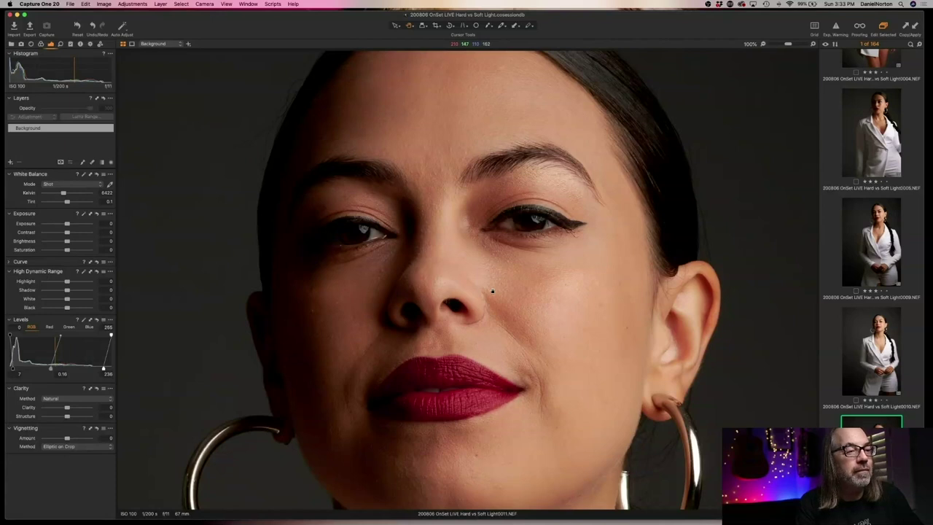
{"action": "left_click", "coordinate": [516, 290]}
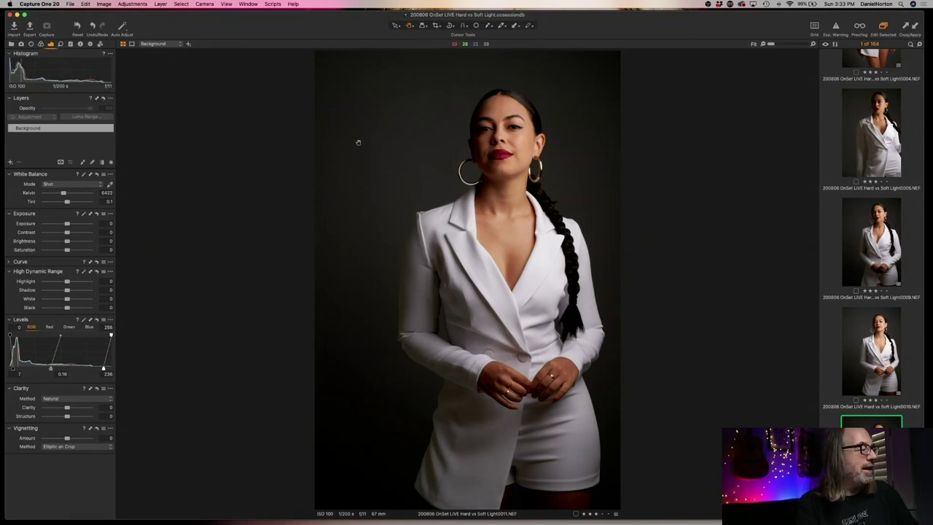
Raise frame 0011's exposure to 0.55 and show it side by side with frame 0010.
{"action": "left_click_drag", "start_coordinate": [67, 224], "coordinate": [71, 224]}
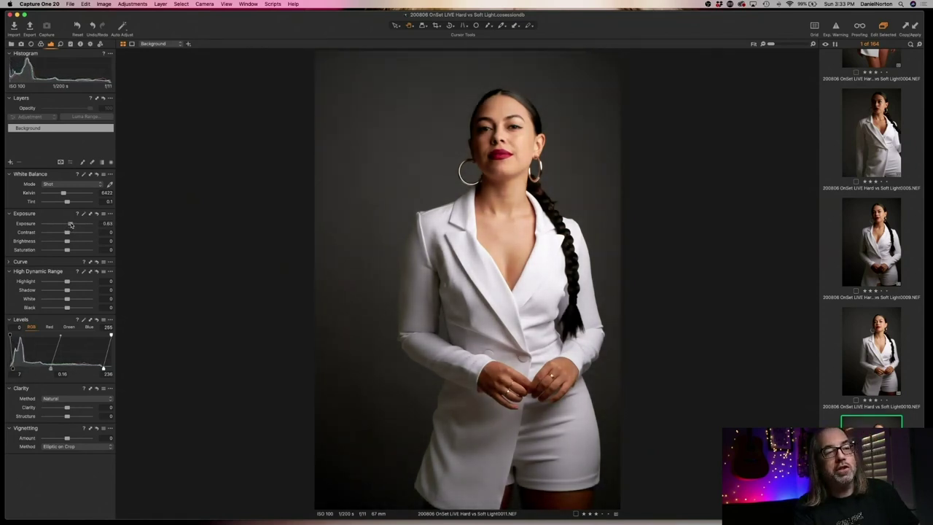
{"action": "left_click_drag", "start_coordinate": [70, 225], "coordinate": [69, 224]}
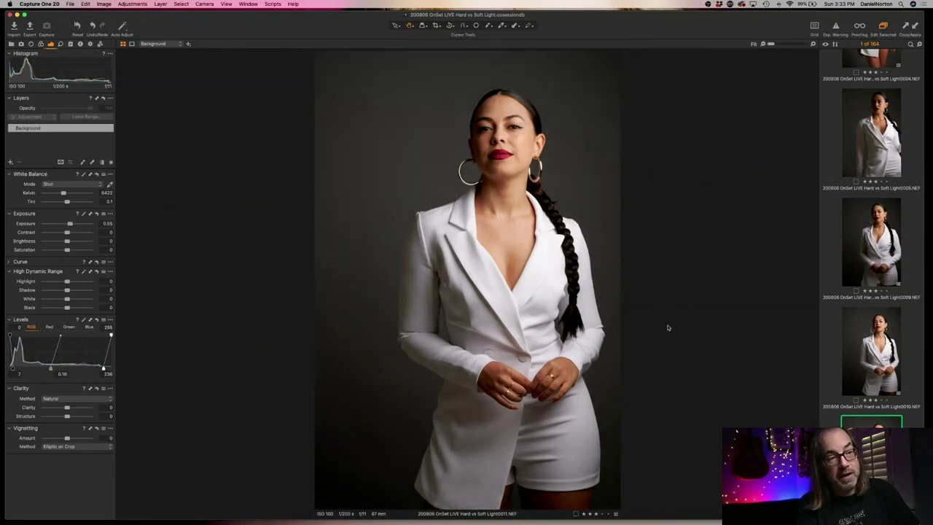
{"action": "key", "text": "shift+Left"}
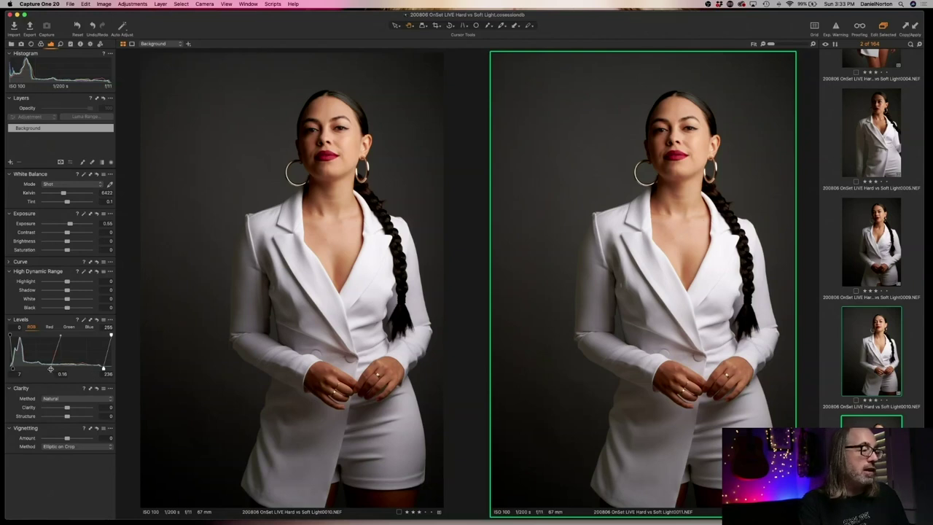
Set frame 0011's Levels to shadow 10 and midtone 0.05 while comparing it with frame 0010.
{"action": "left_click_drag", "start_coordinate": [51, 369], "coordinate": [53, 368]}
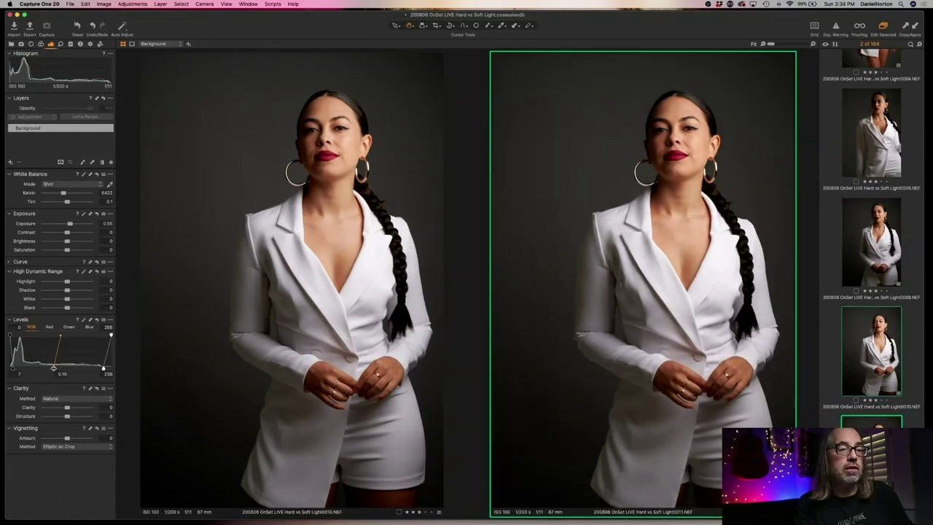
{"action": "left_click_drag", "start_coordinate": [12, 370], "coordinate": [56, 367]}
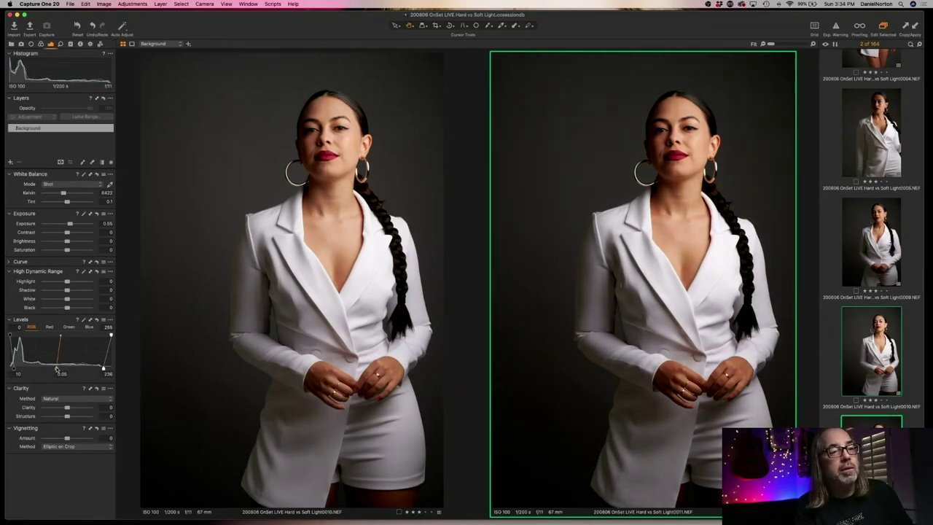
{"action": "left_click", "coordinate": [105, 373]}
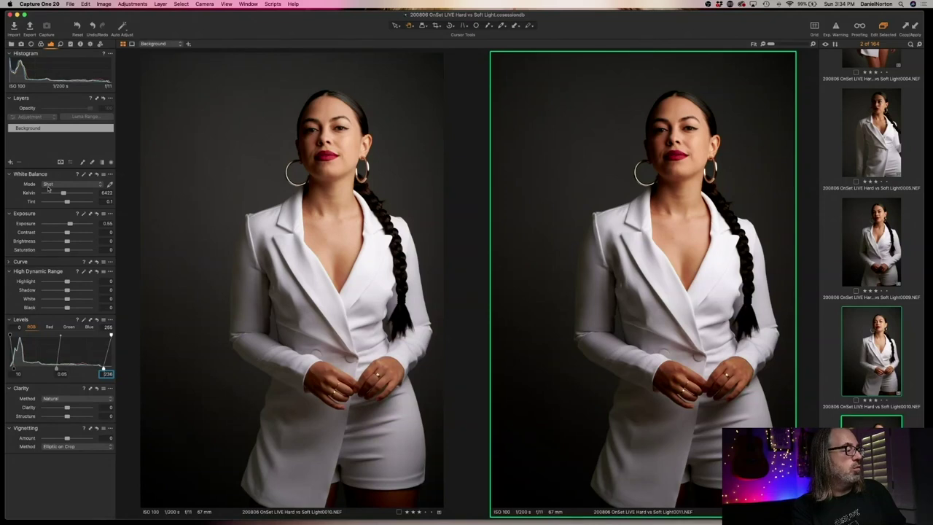
Raise frame 0011's exposure to 0.66 and check the jacket shoulder against the background at 100%.
{"action": "left_click_drag", "start_coordinate": [70, 224], "coordinate": [71, 224]}
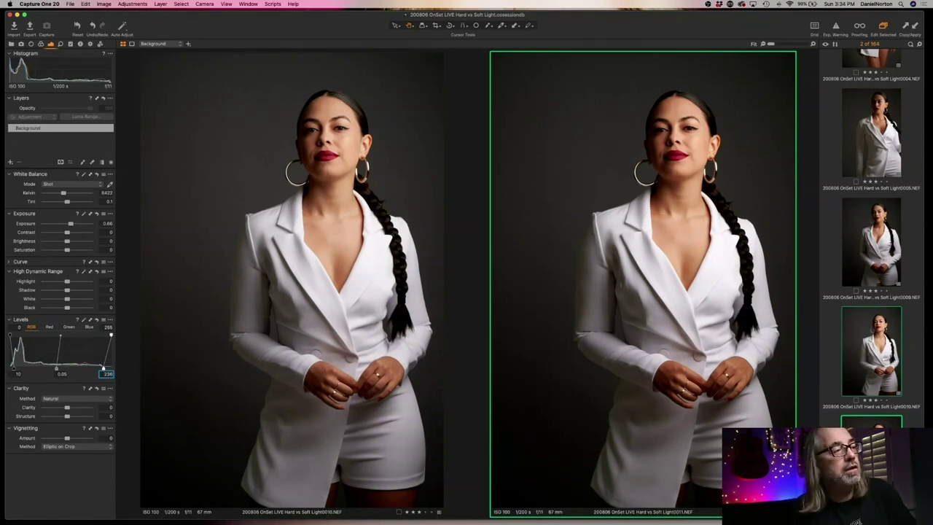
{"action": "scroll", "coordinate": [566, 150], "scroll_direction": "up", "scroll_amount": 1}
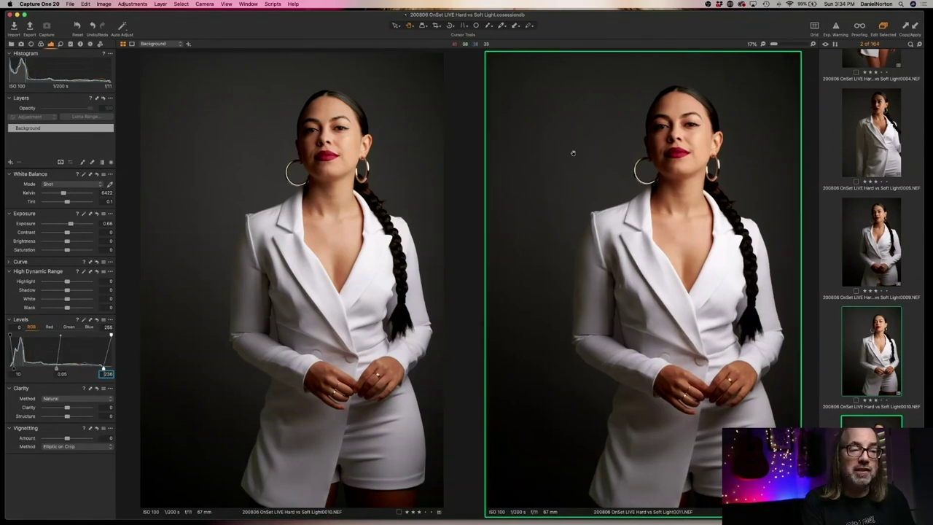
{"action": "left_click", "coordinate": [595, 193]}
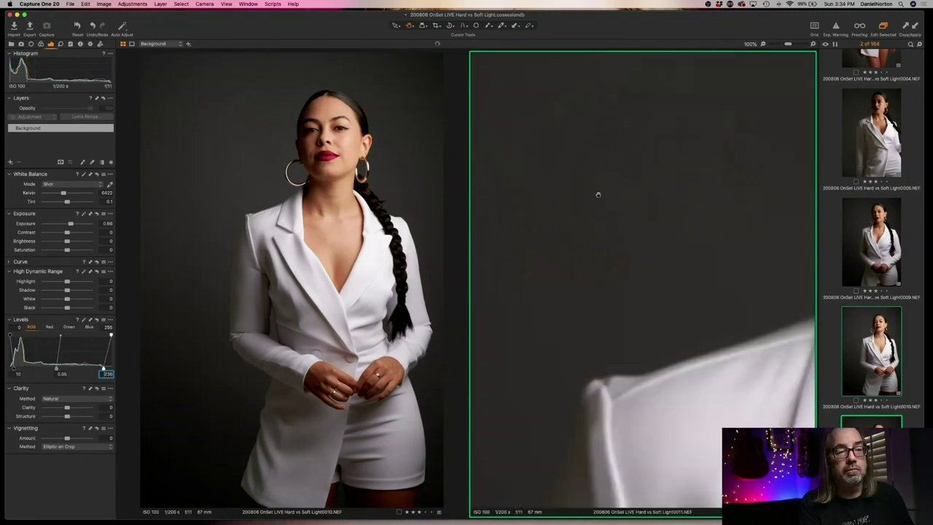
{"action": "left_click", "coordinate": [658, 389]}
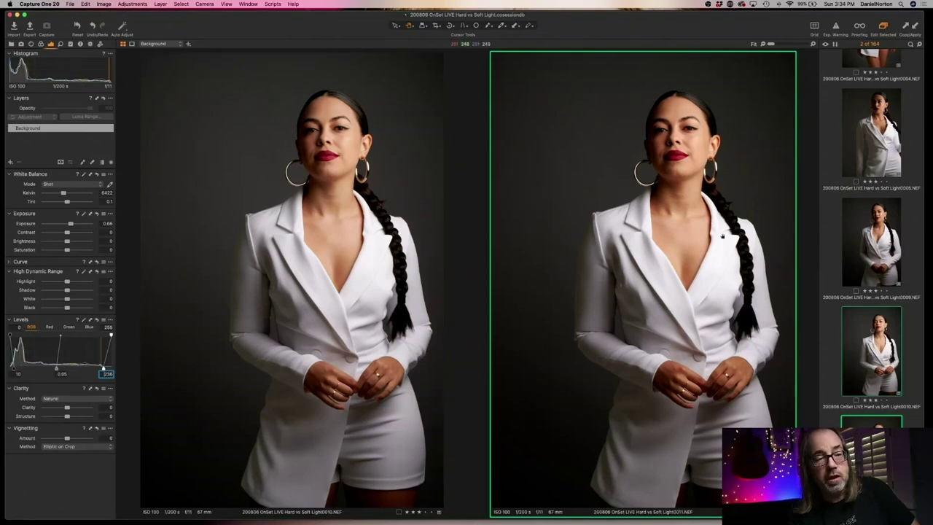
Try applying frame 0011's exposure of 0.66 and Levels of shadow 10, midtone 0.05 and highlight 236 to frame 0012.
{"action": "left_click", "coordinate": [870, 451]}
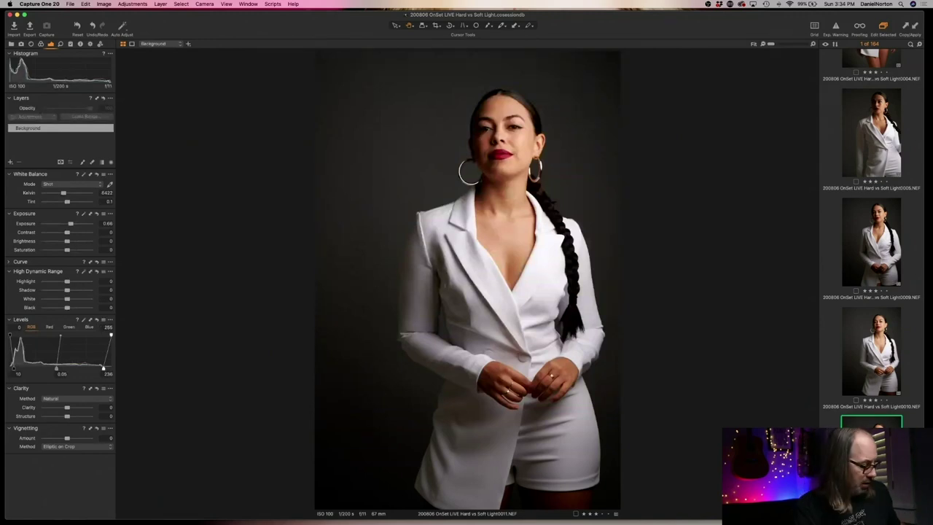
{"action": "key", "text": "Right"}
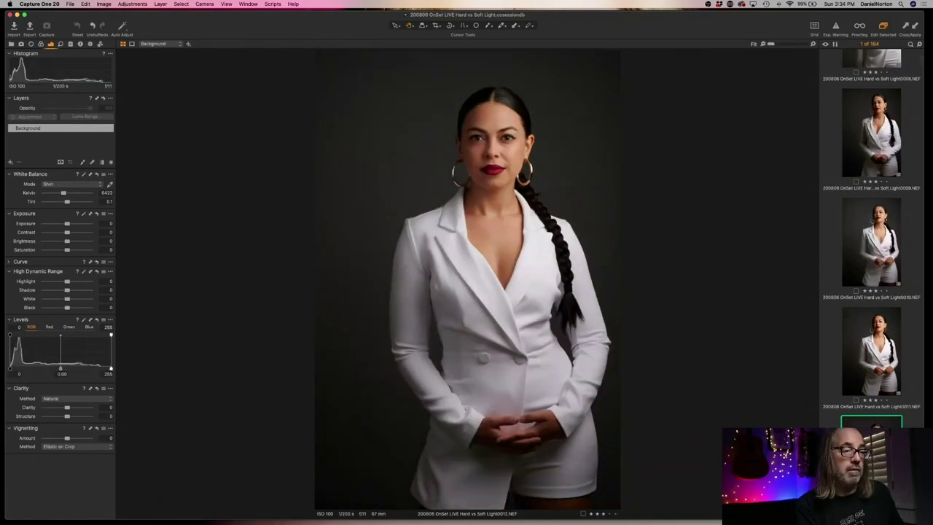
{"action": "key", "text": "super+shift+a"}
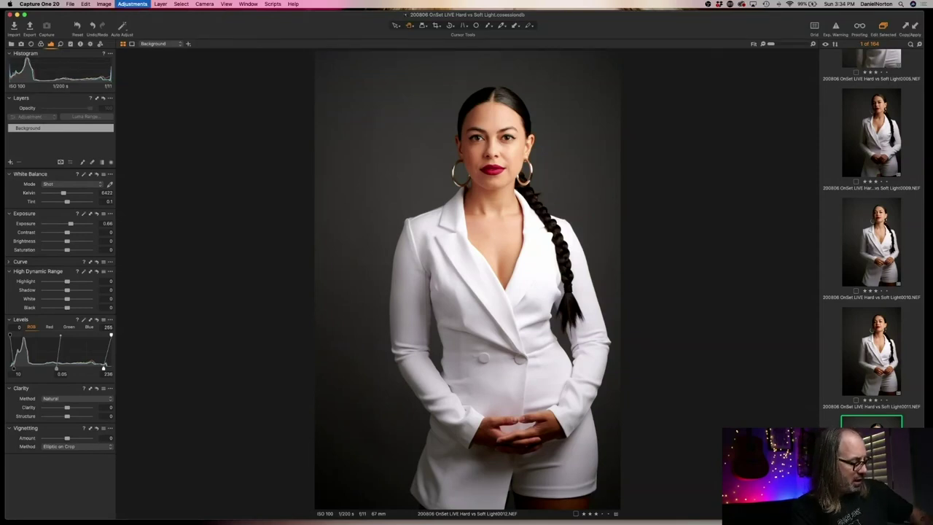
Replace frame 0012's copied adjustments with frame 0010's Levels of shadow 7, midtone 0.16 and highlight 236.
{"action": "key", "text": "Left"}
{"action": "key", "text": "Left"}
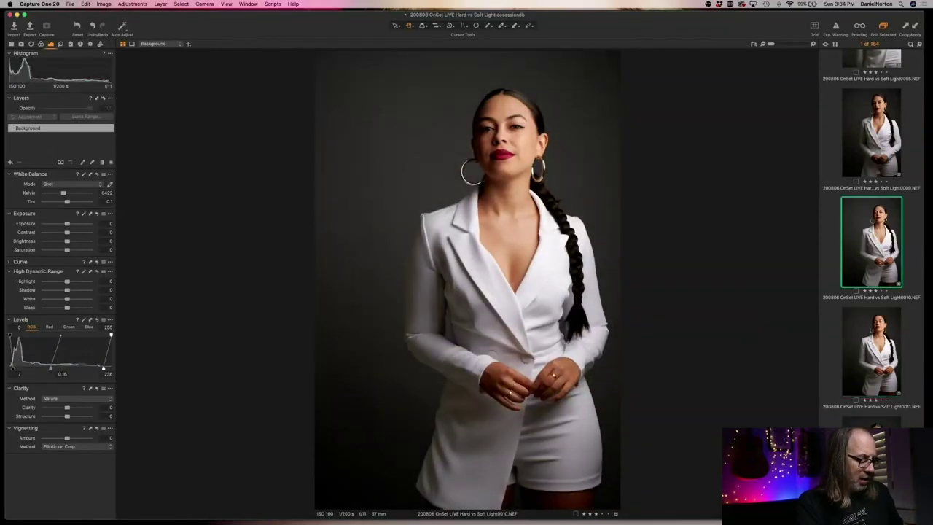
{"action": "key", "text": "Right"}
{"action": "key", "text": "Right"}
{"action": "key", "text": "super+shift+l"}
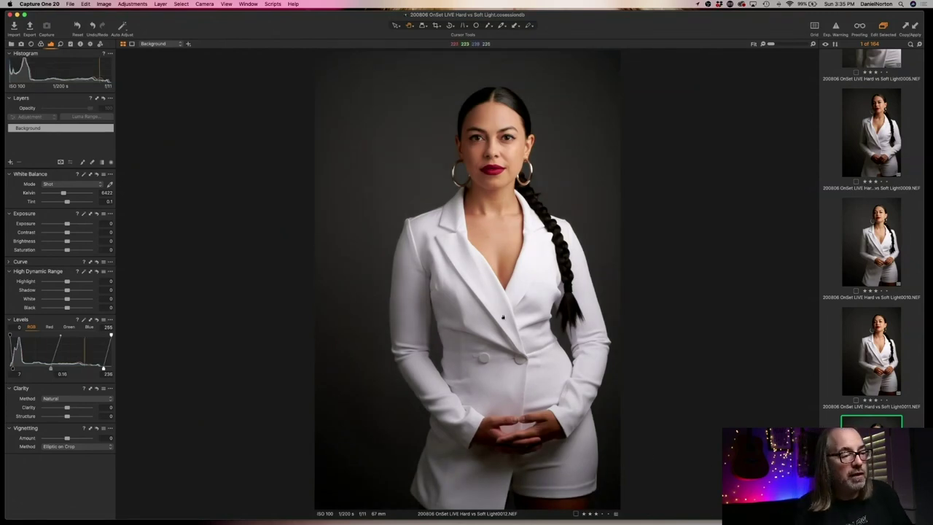
Refine frame 0012's Levels to shadow 9, midtone 0.07 and highlight 234.
{"action": "left_click_drag", "start_coordinate": [51, 368], "coordinate": [54, 368]}
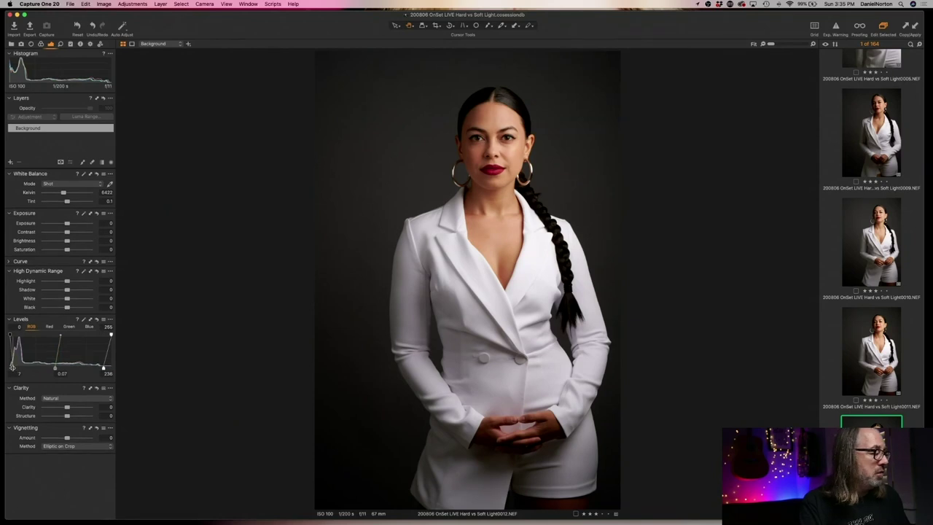
{"action": "left_click_drag", "start_coordinate": [107, 370], "coordinate": [106, 371]}
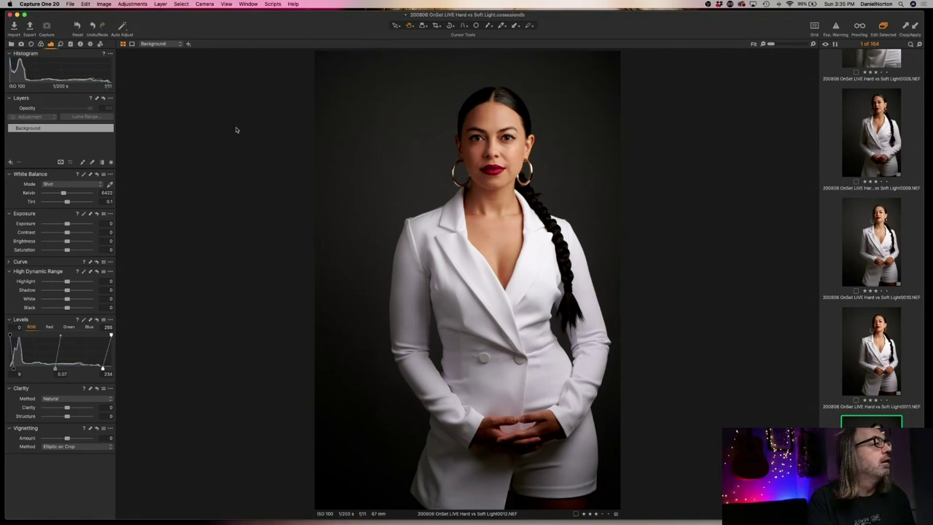
{"action": "left_click", "coordinate": [81, 44]}
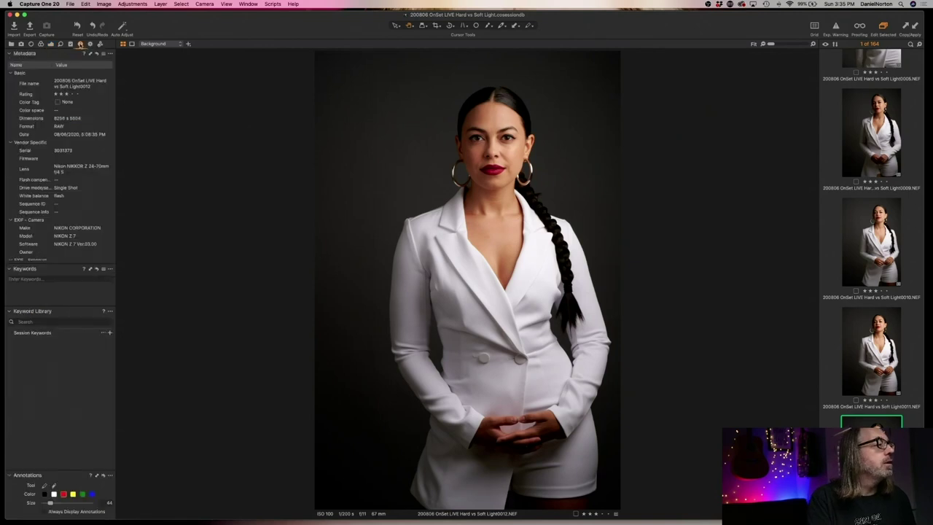
{"action": "left_click", "coordinate": [70, 45]}
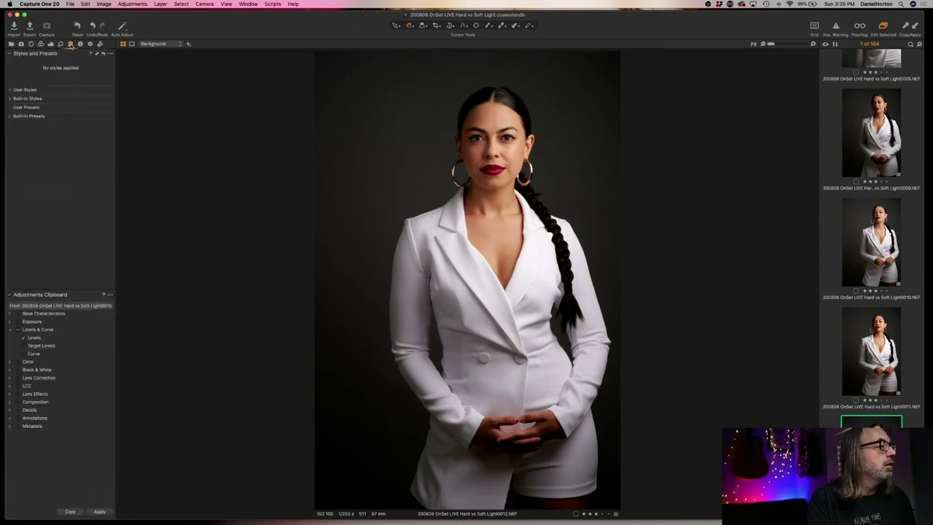
{"action": "left_click", "coordinate": [90, 44]}
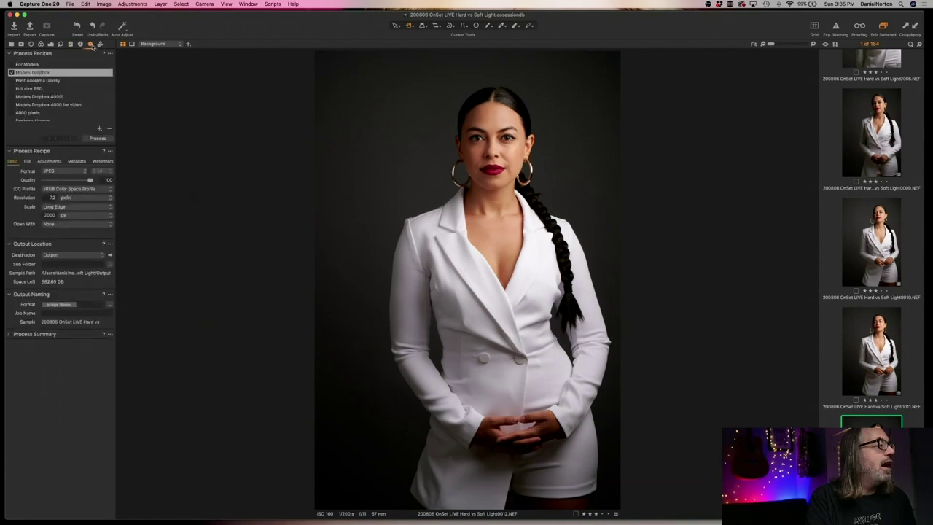
{"action": "left_click", "coordinate": [41, 46]}
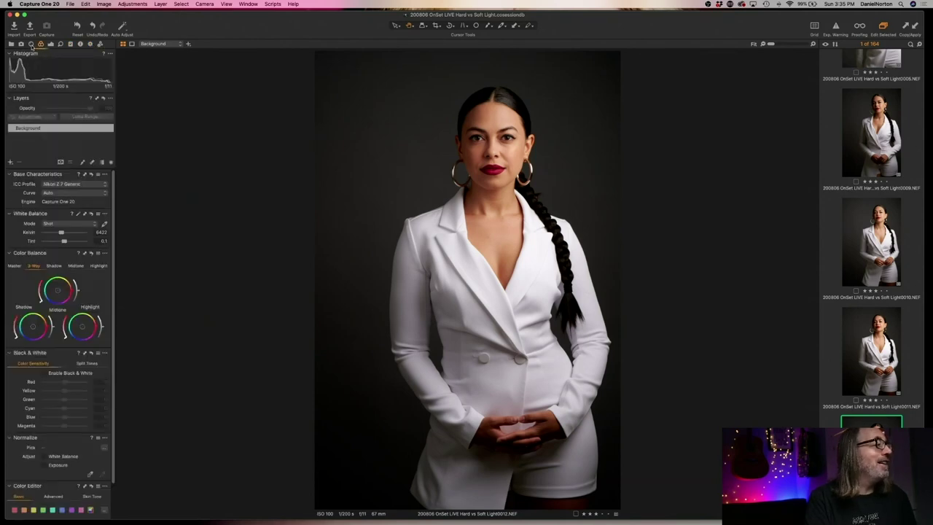
{"action": "left_click", "coordinate": [51, 44]}
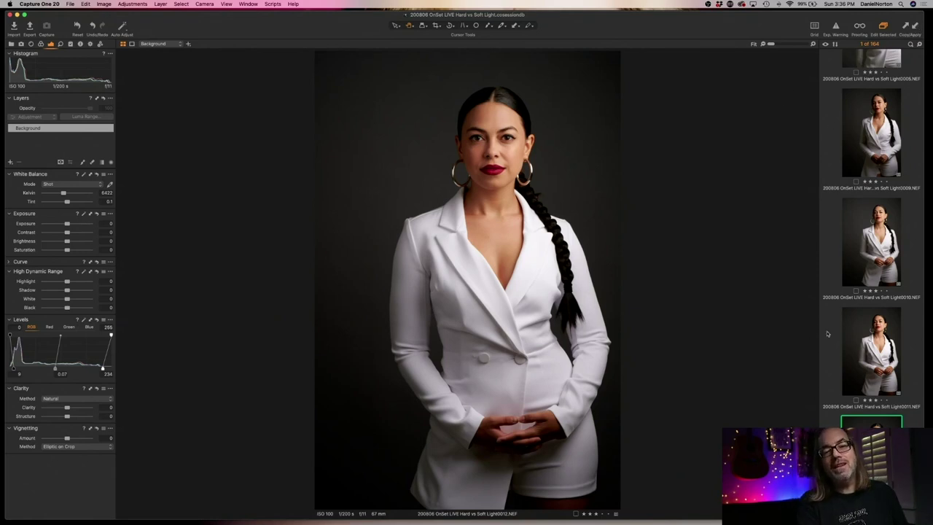
Compare the adjusted frames 0011 and 0012 by switching between them.
{"action": "scroll", "coordinate": [823, 334], "scroll_direction": "down", "scroll_amount": 5}
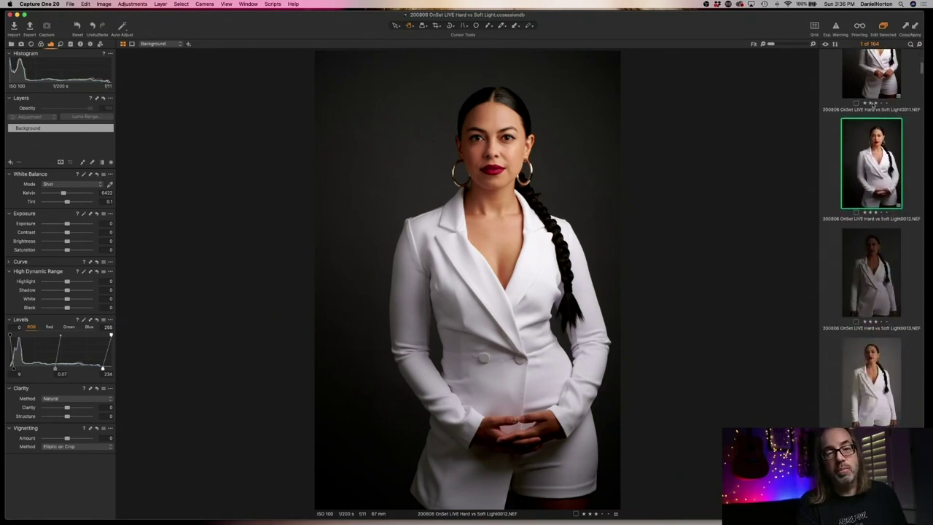
{"action": "key", "text": "Up"}
{"action": "key", "text": "Down"}
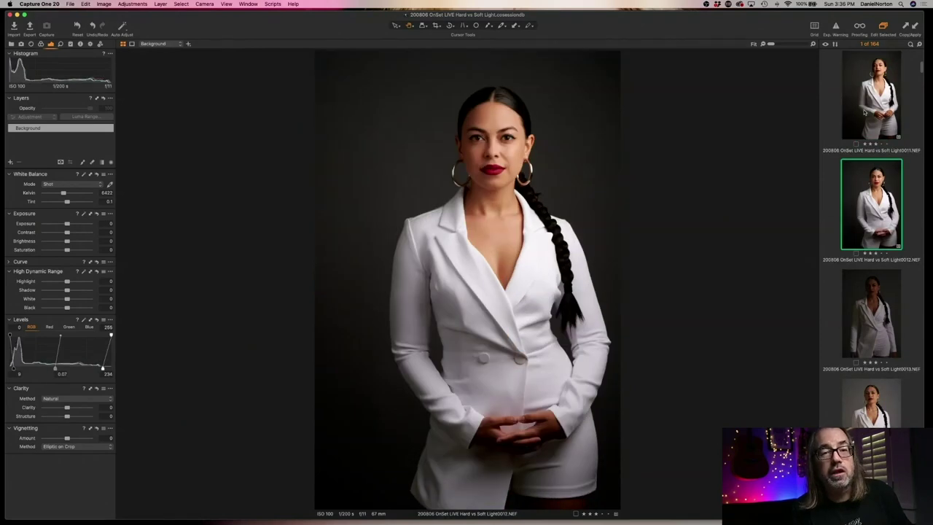
{"action": "left_click", "coordinate": [865, 112]}
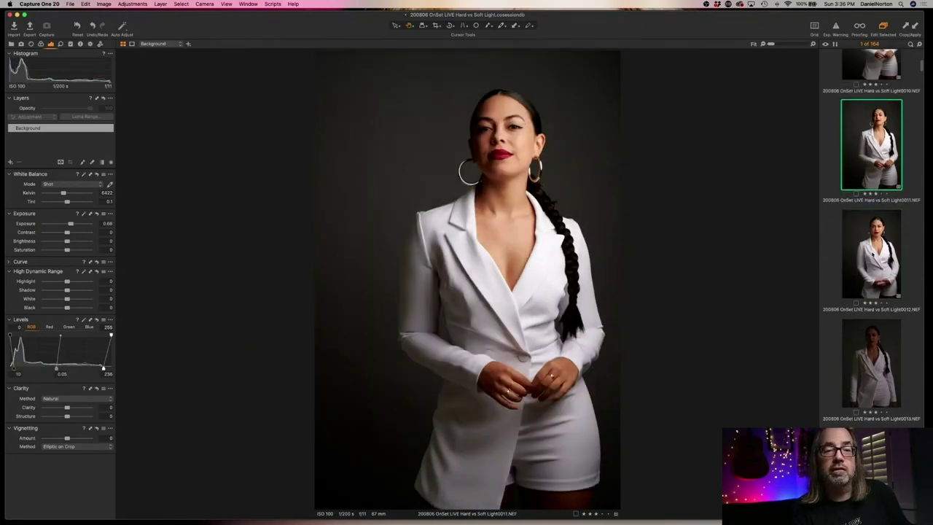
{"action": "key", "text": "Down"}
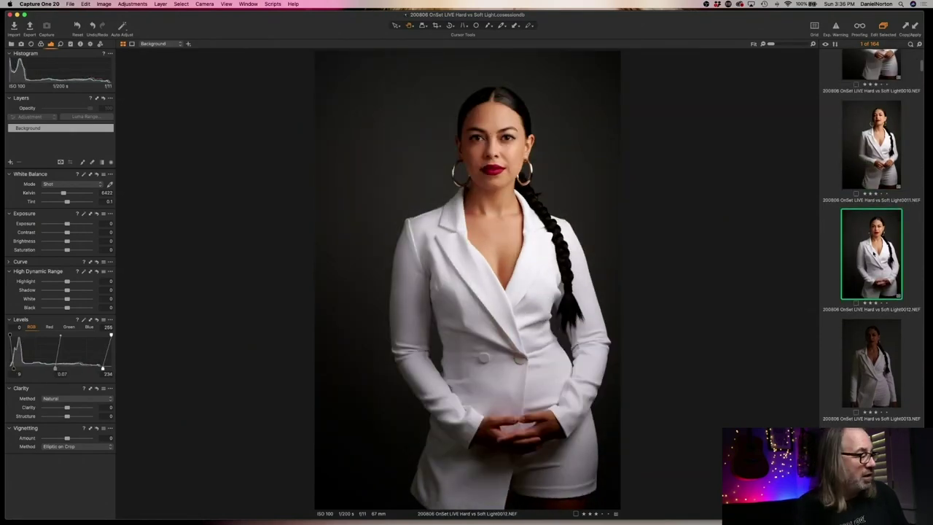
Delete the rejected frames 0013 and 0014 from the session.
{"action": "scroll", "coordinate": [872, 276], "scroll_direction": "down", "scroll_amount": 1}
{"action": "left_click", "coordinate": [868, 351]}
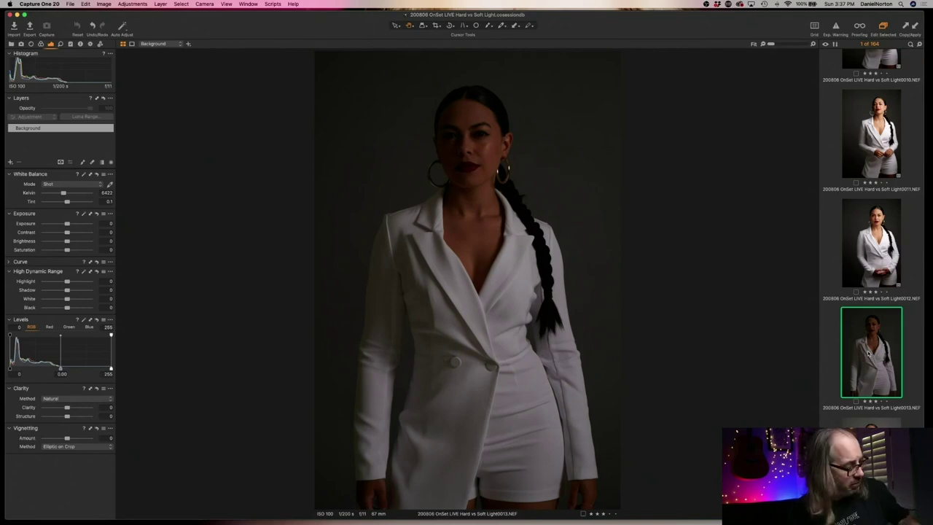
{"action": "key", "text": "super+BackSpace"}
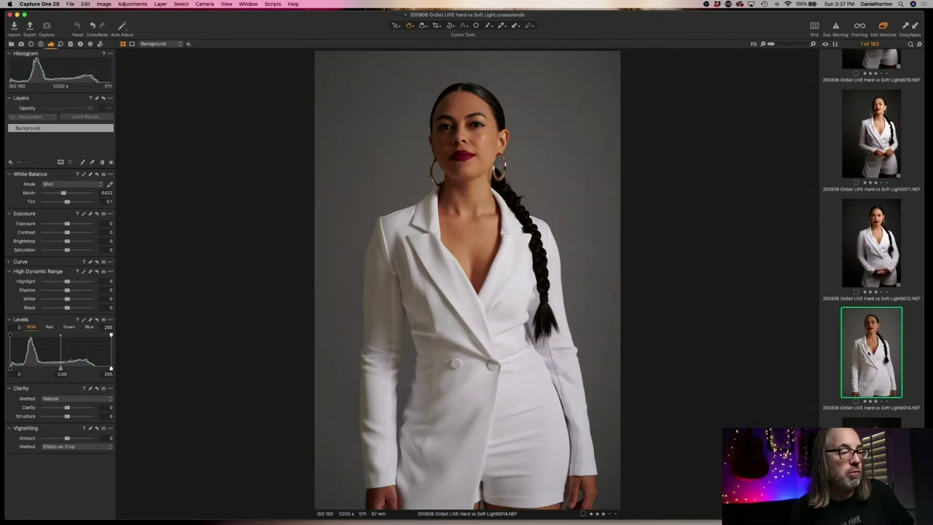
{"action": "key", "text": "super+BackSpace"}
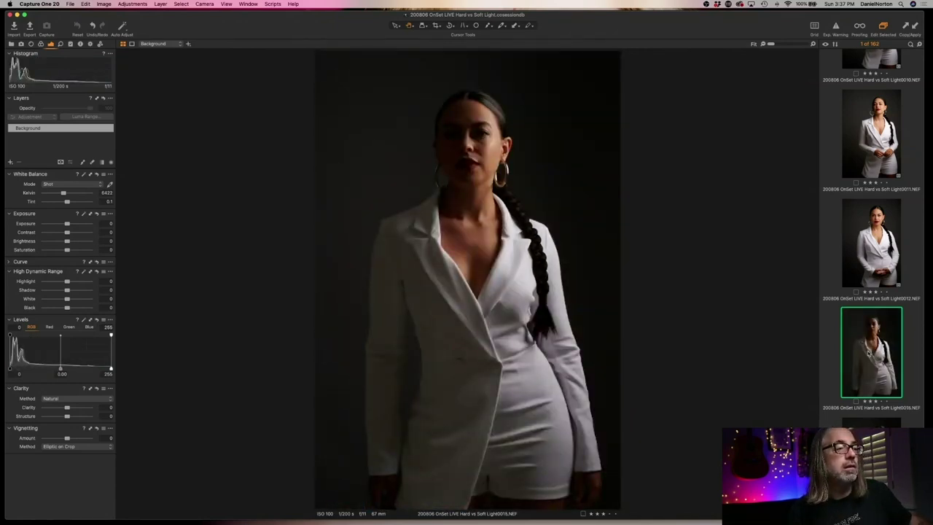
Delete the rejected frames 0015 and 0016 from the session.
{"action": "key", "text": "super+BackSpace"}
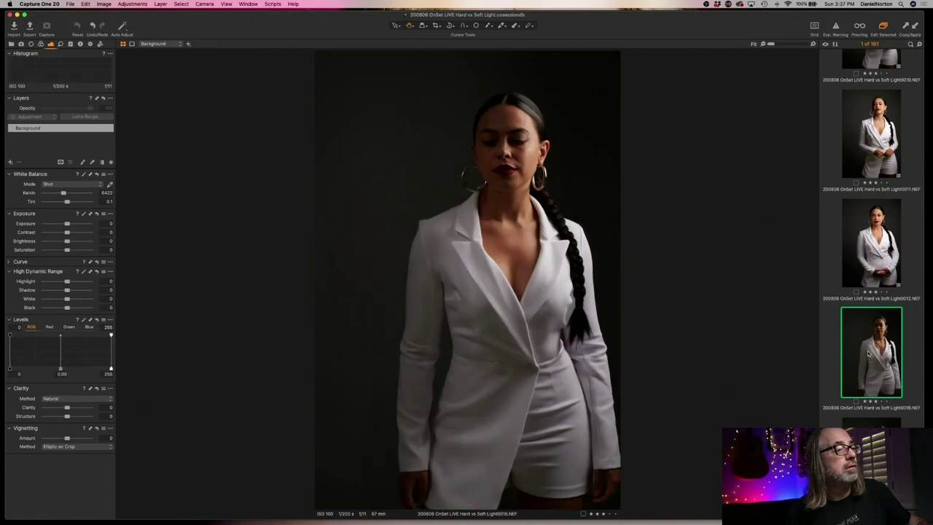
{"action": "key", "text": "super+BackSpace"}
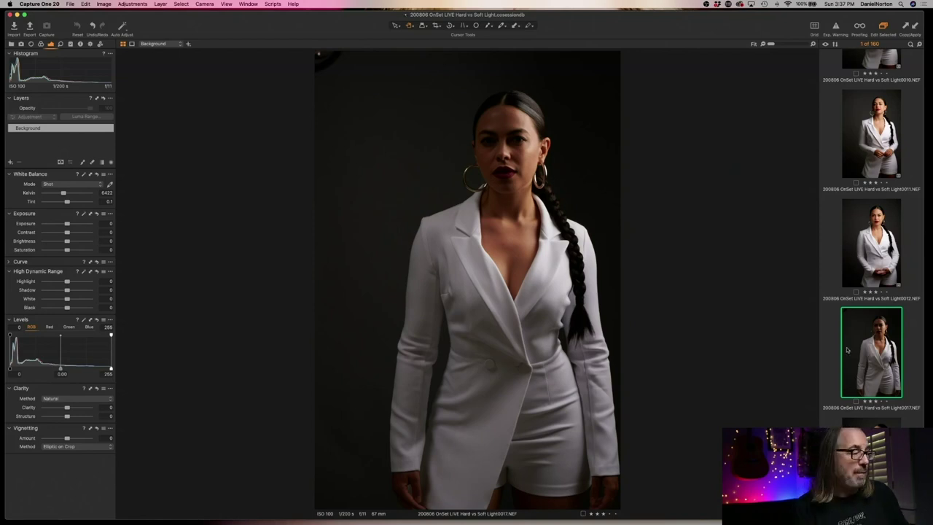
Inspect frame 0017's face at 100%, lower its Levels highlight to 189 to judge the exposure, and delete the frame.
{"action": "left_click", "coordinate": [517, 144]}
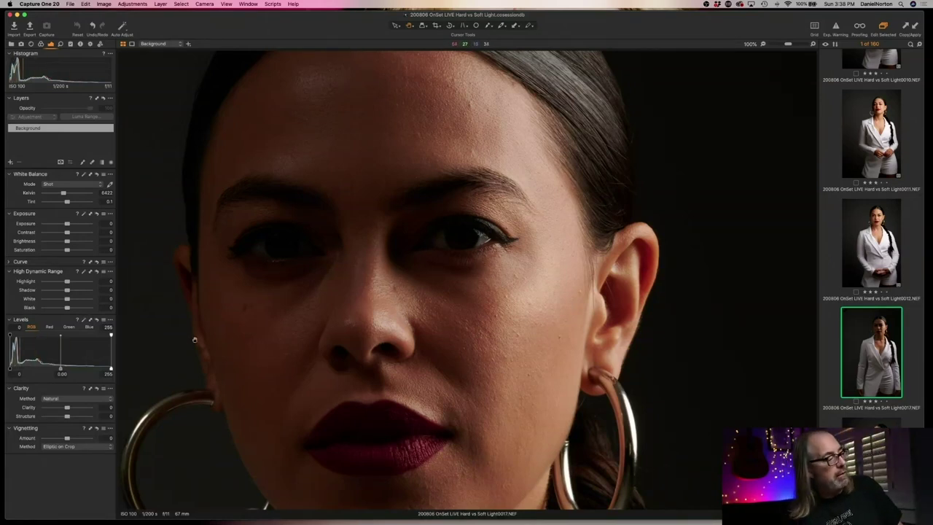
{"action": "left_click_drag", "start_coordinate": [111, 368], "coordinate": [83, 366]}
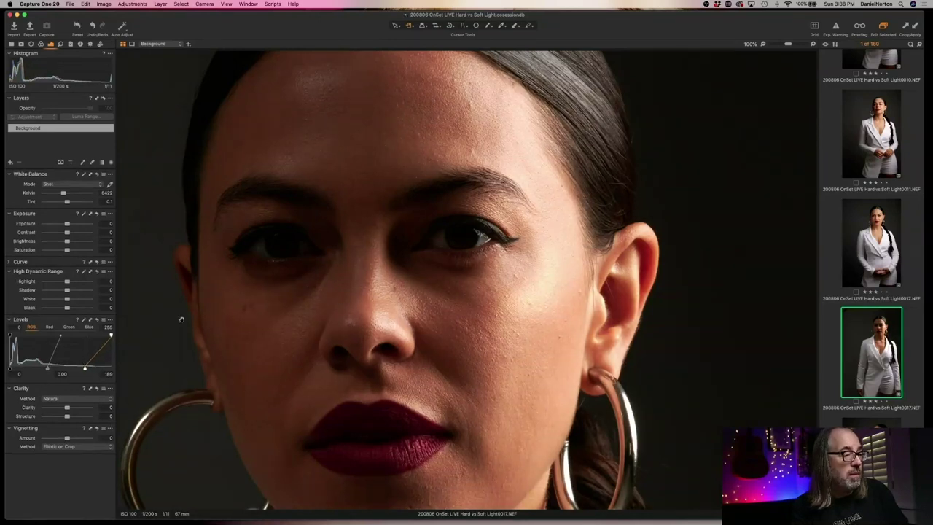
{"action": "left_click", "coordinate": [496, 275]}
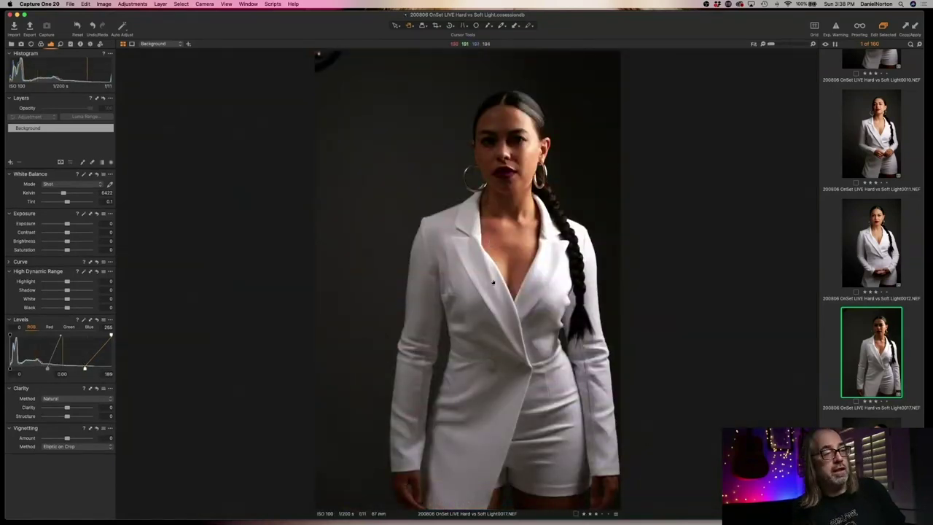
{"action": "key", "text": "Right"}
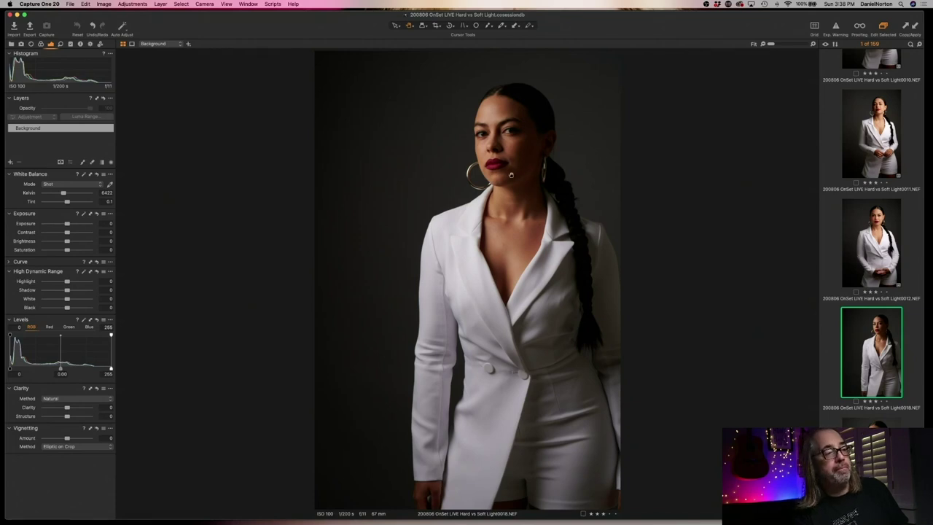
Apply the copied Levels of 7, 0.16 and 236 to frame 0018, set exposure to -0.18, and check the face at 100%.
{"action": "left_click", "coordinate": [505, 133]}
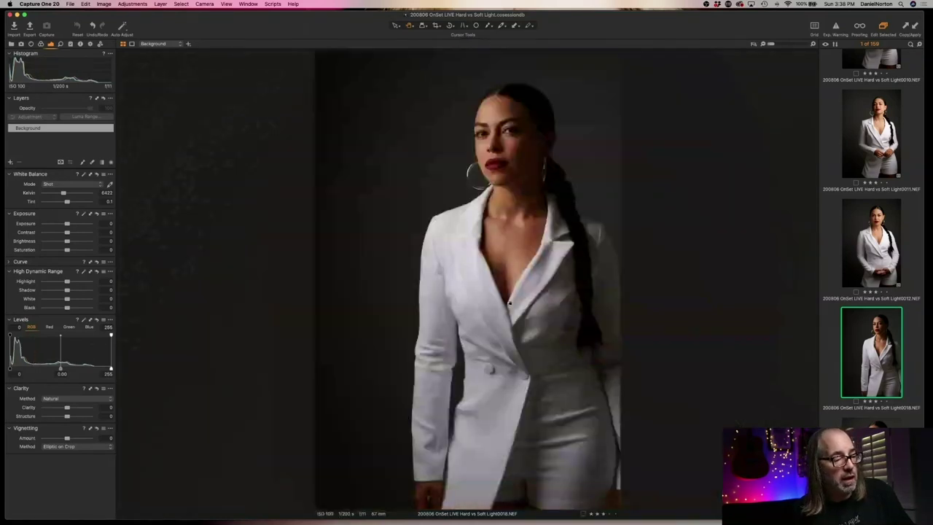
{"action": "left_click", "coordinate": [514, 240]}
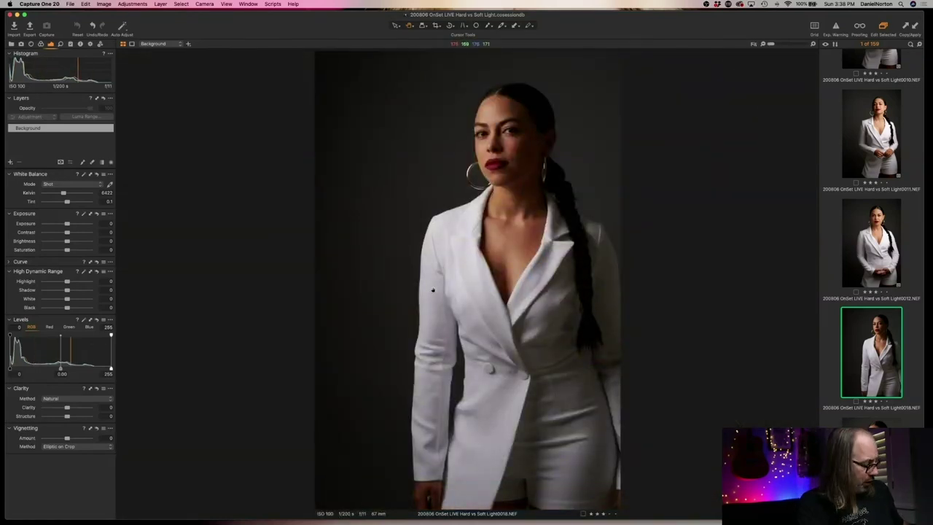
{"action": "key", "text": "super+shift+l"}
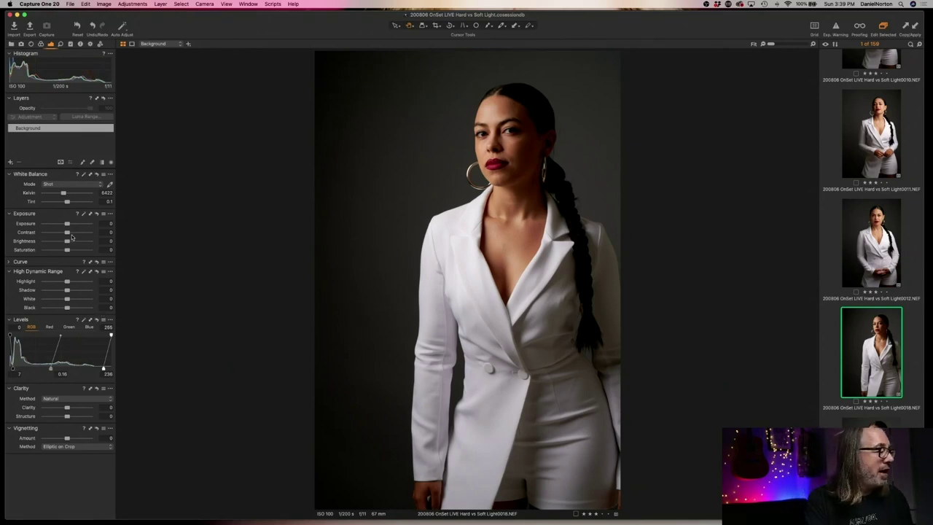
{"action": "left_click_drag", "start_coordinate": [66, 224], "coordinate": [64, 225]}
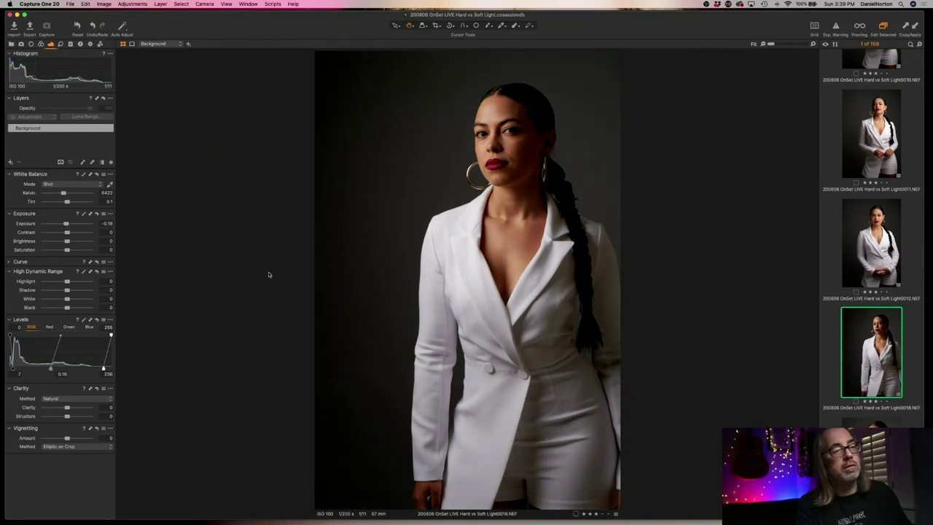
{"action": "left_click", "coordinate": [492, 145]}
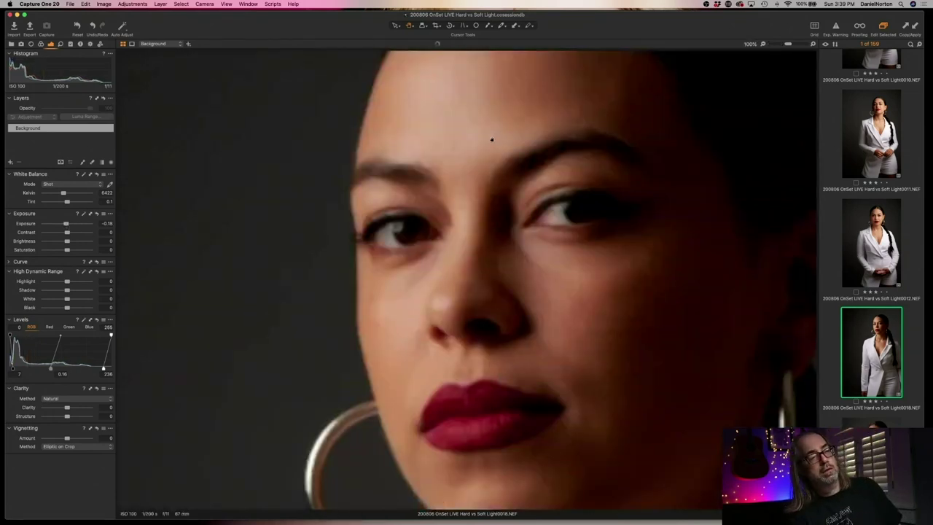
{"action": "left_click", "coordinate": [517, 288]}
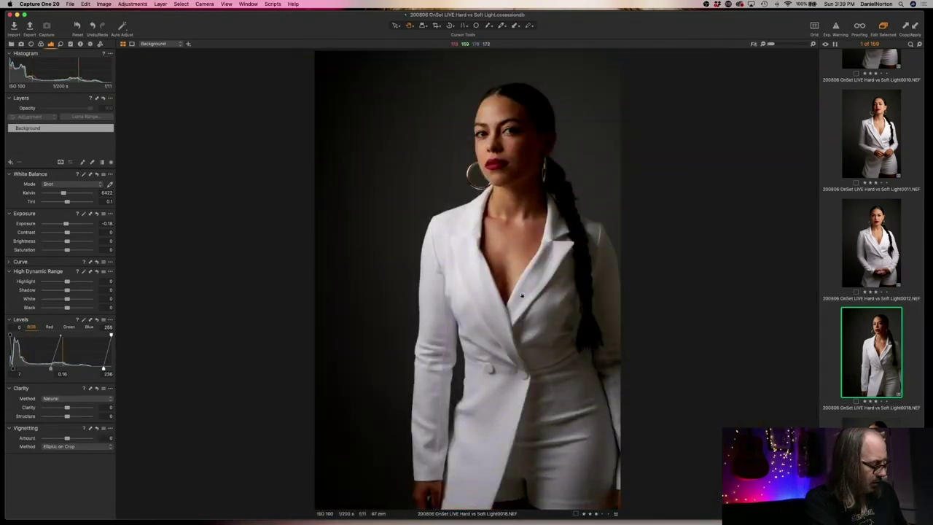
Apply frame 0018's exposure and Levels adjustments to frame 0019 and check the eyes at 100%.
{"action": "key", "text": "Right"}
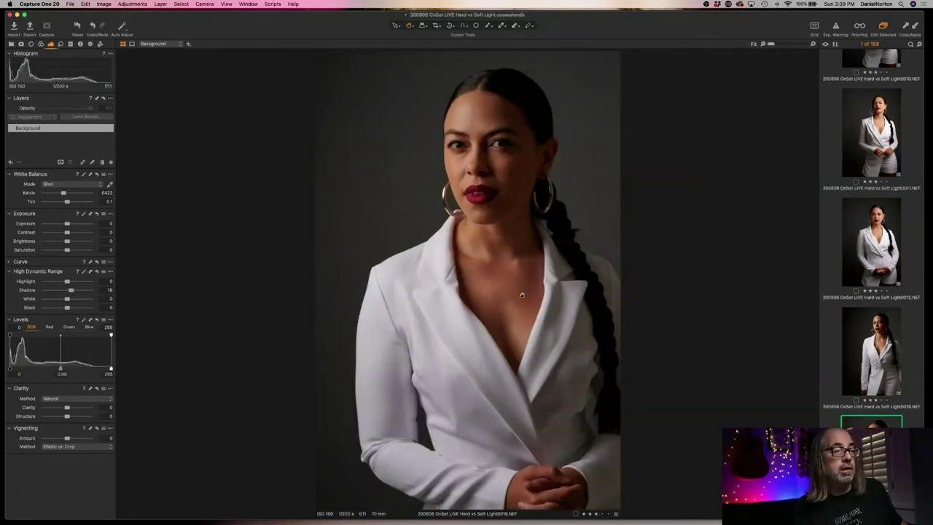
{"action": "key", "text": "super+shift+a"}
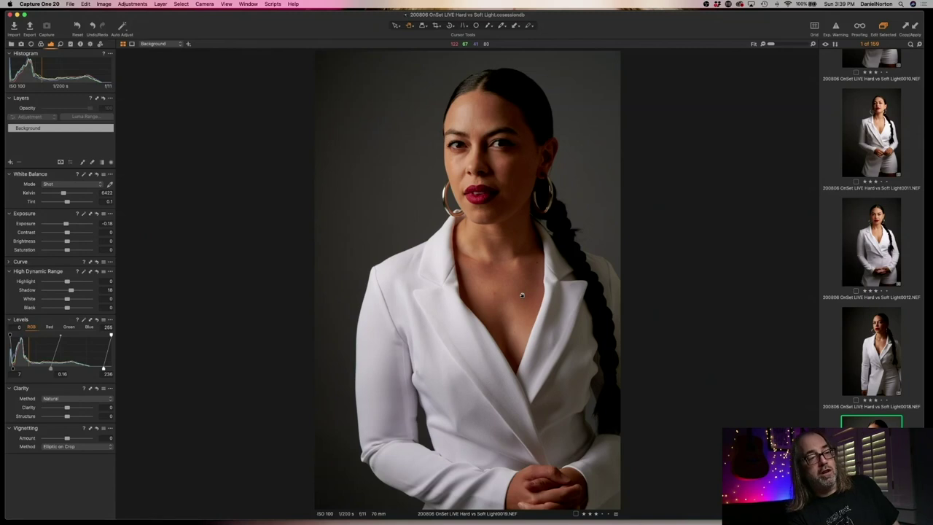
{"action": "left_click", "coordinate": [462, 146]}
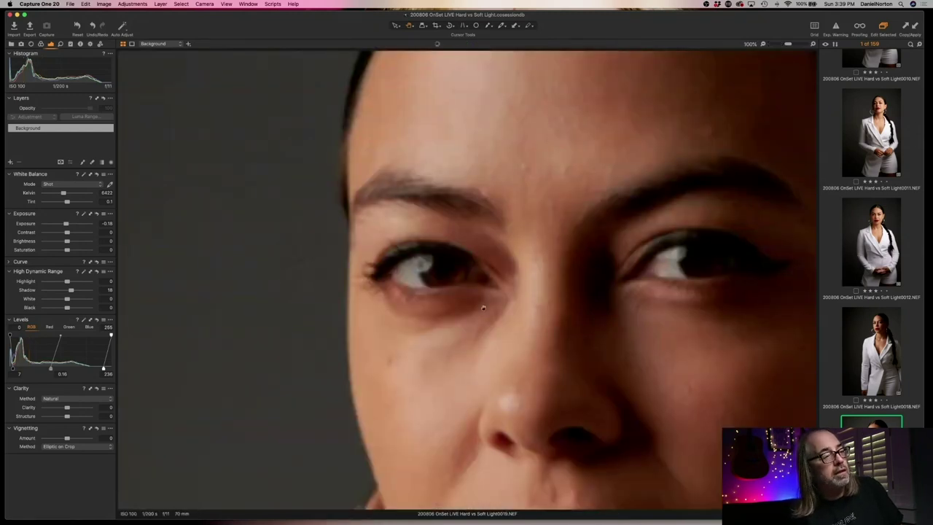
{"action": "left_click", "coordinate": [452, 292]}
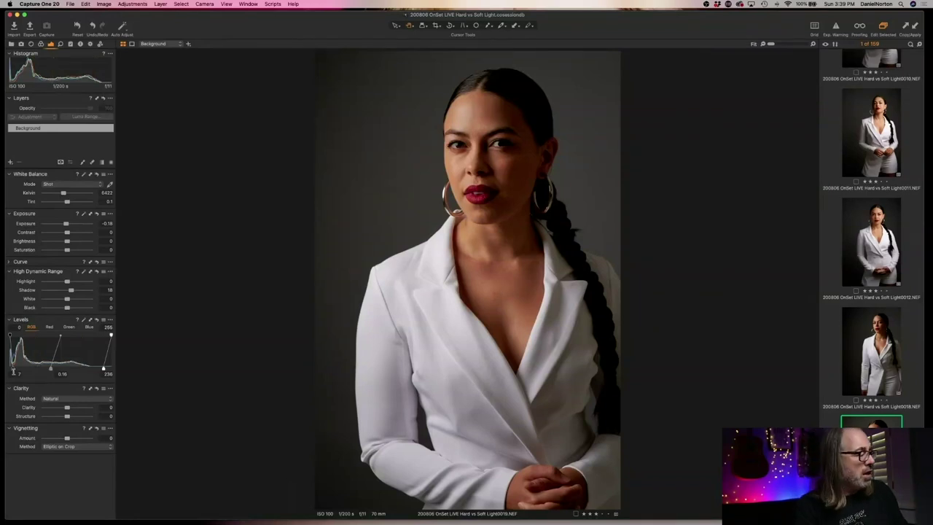
Set frame 0019's Levels shadow to 18 and saturation to -9, and check the face at 100%.
{"action": "left_click_drag", "start_coordinate": [13, 368], "coordinate": [38, 362]}
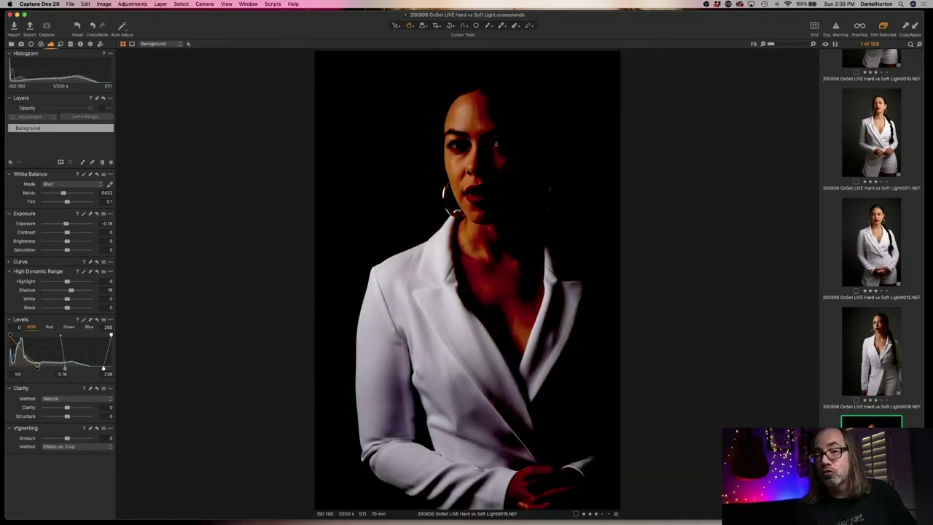
{"action": "left_click_drag", "start_coordinate": [37, 364], "coordinate": [16, 368]}
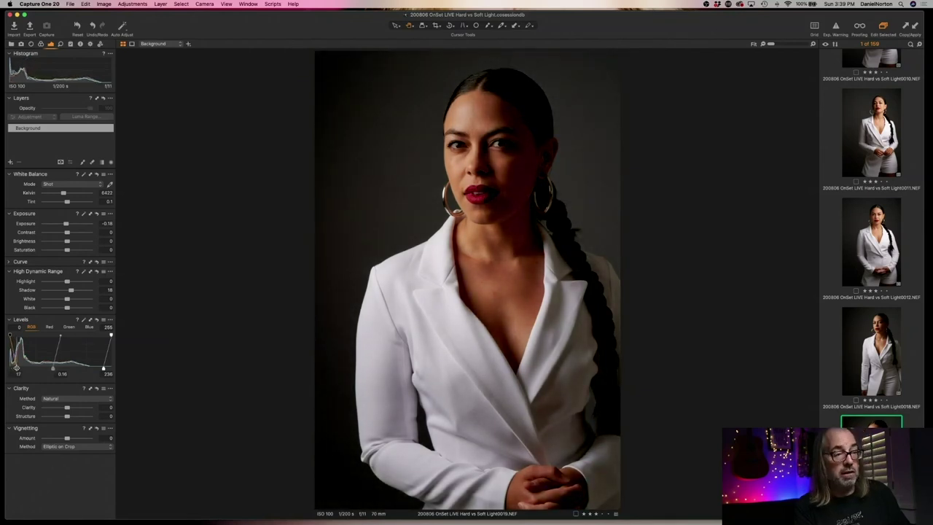
{"action": "left_click_drag", "start_coordinate": [16, 368], "coordinate": [53, 370]}
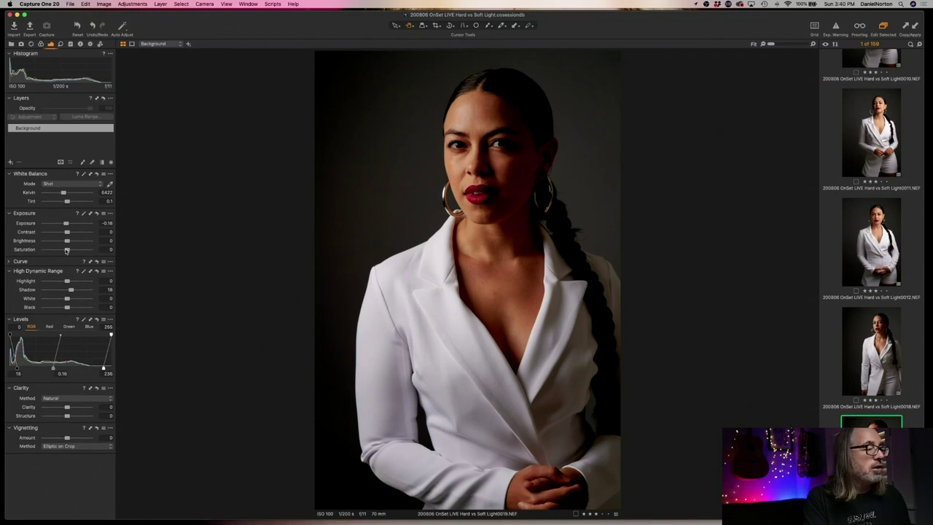
{"action": "left_click_drag", "start_coordinate": [65, 250], "coordinate": [65, 250]}
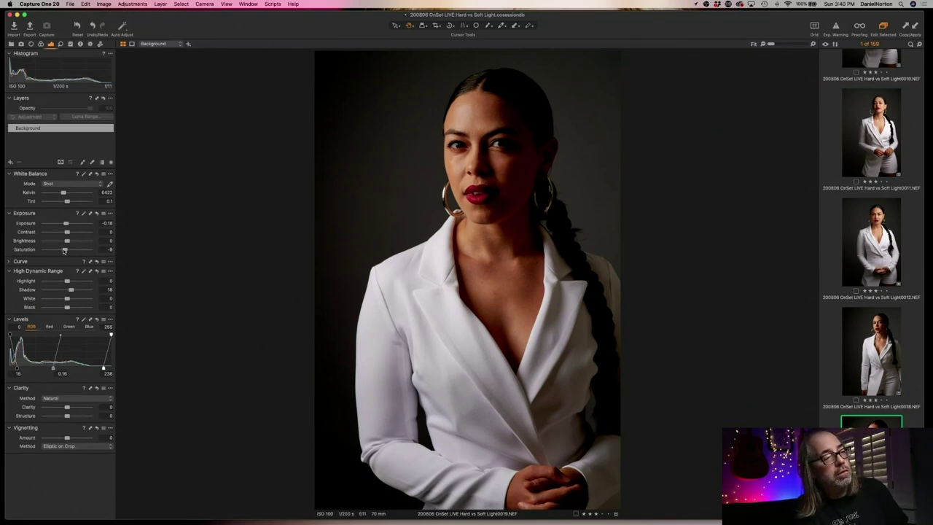
{"action": "left_click", "coordinate": [467, 160]}
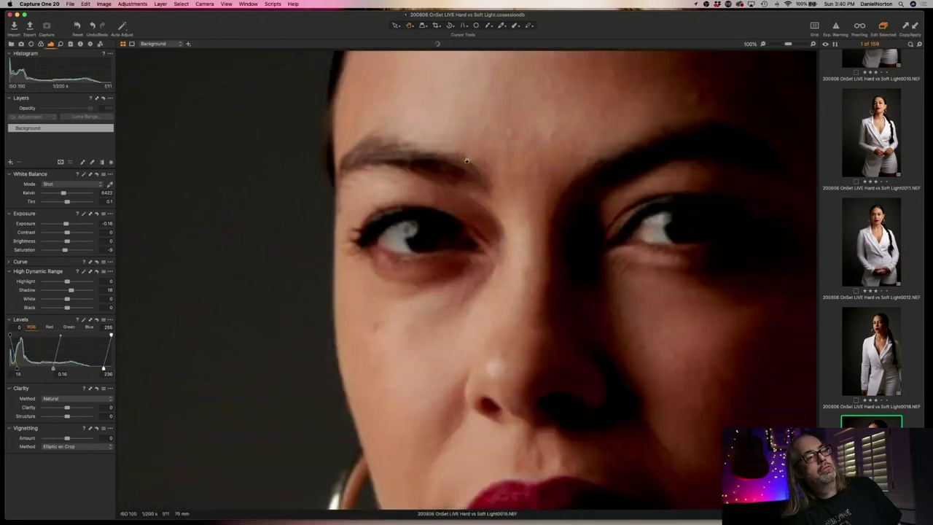
{"action": "left_click", "coordinate": [507, 313]}
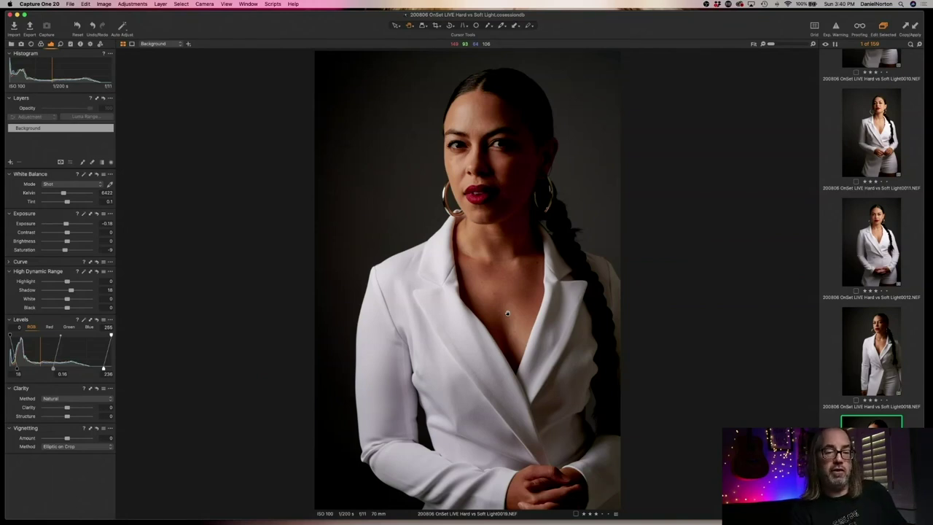
Delete the underexposed frame 0020 from the session.
{"action": "key", "text": "Right"}
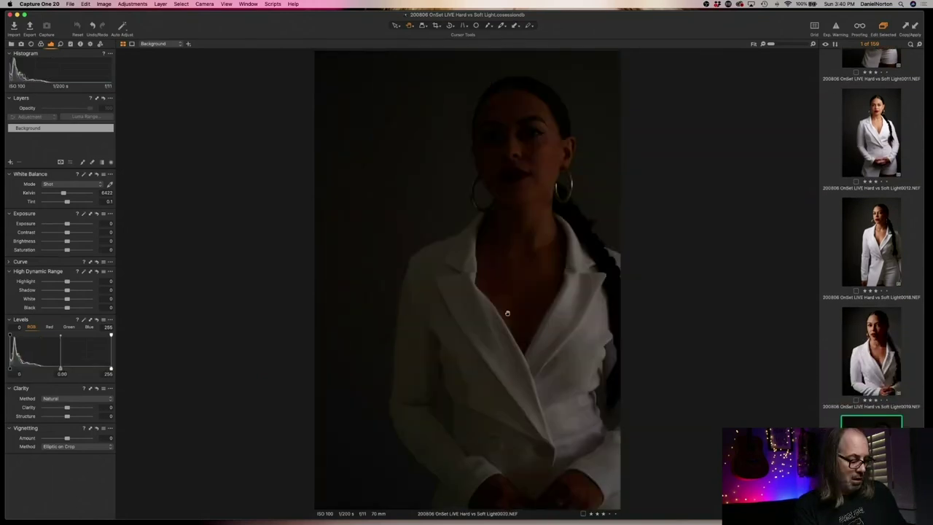
{"action": "key", "text": "Right"}
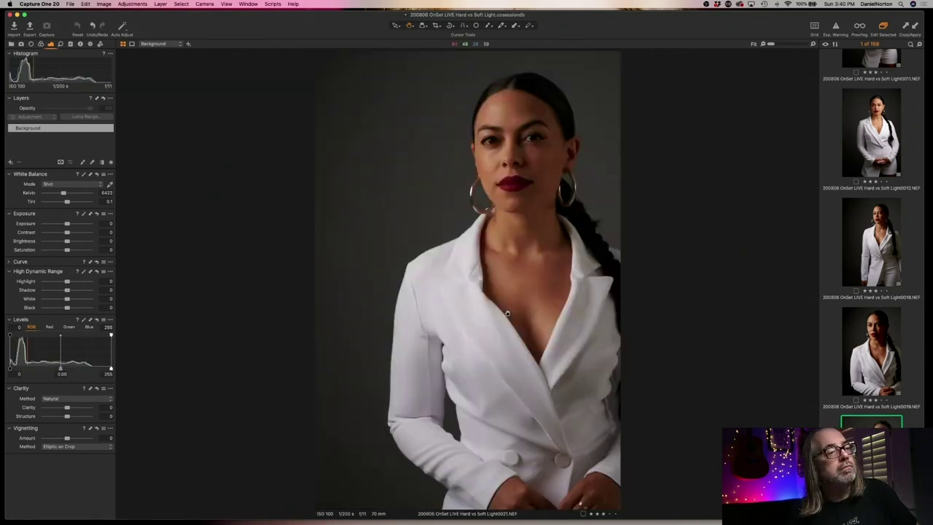
{"action": "key", "text": "Right"}
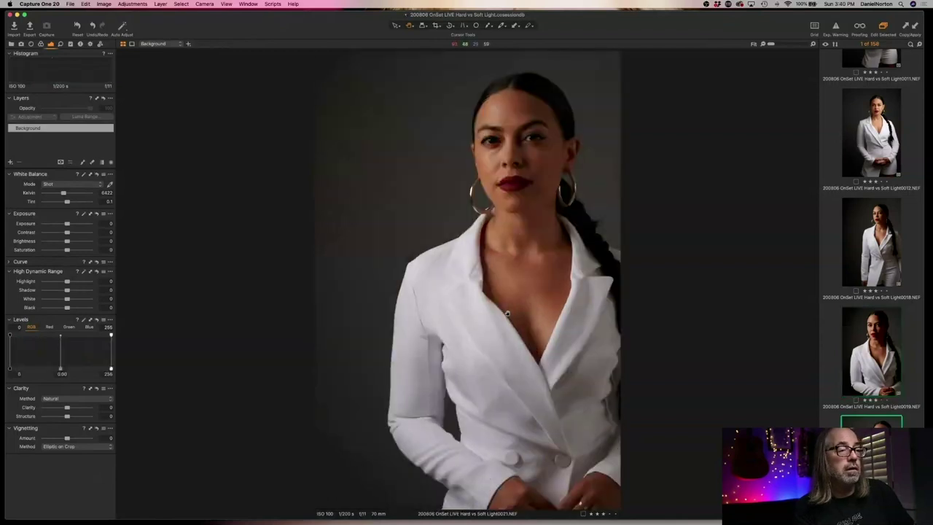
Compare frame 0021 with its neighbouring frame by switching back and forth between them.
{"action": "key", "text": "Left"}
{"action": "key", "text": "Right"}
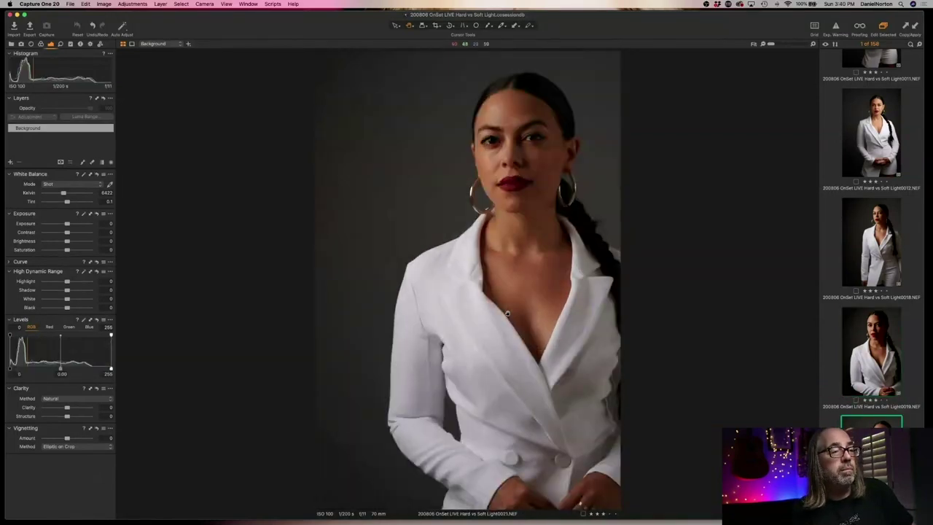
{"action": "key", "text": "Left"}
{"action": "key", "text": "Right"}
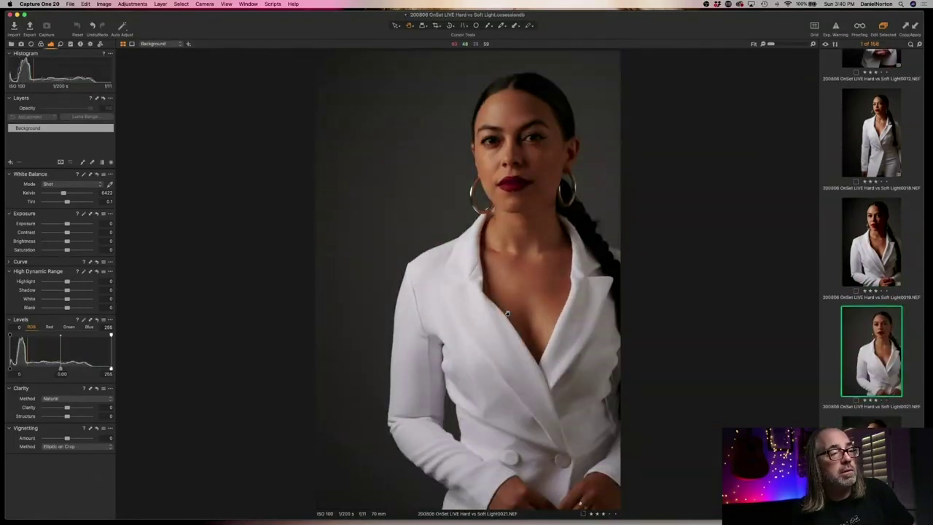
{"action": "key", "text": "Left"}
{"action": "key", "text": "Right"}
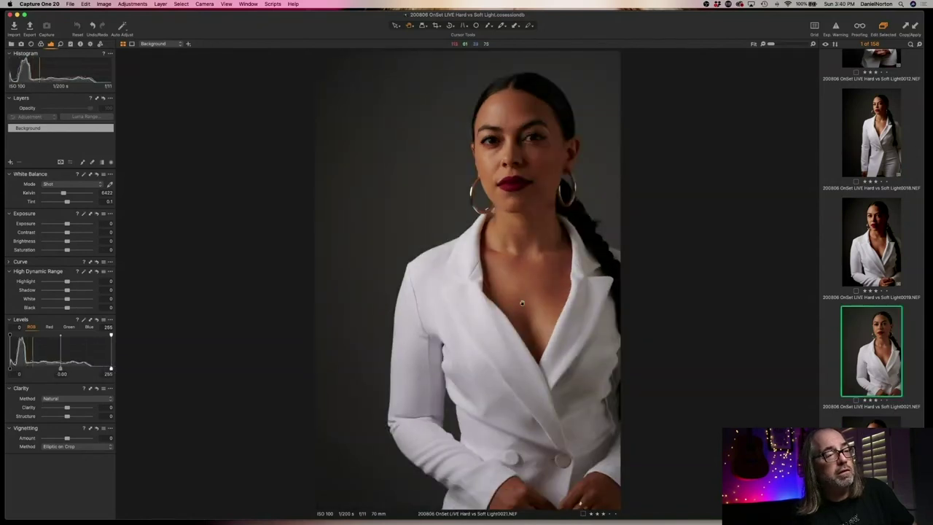
Inspect frame 0021's face at 100% and apply the copied exposure of -0.18 and Levels of 7, 0.16 and 236.
{"action": "left_click", "coordinate": [519, 150]}
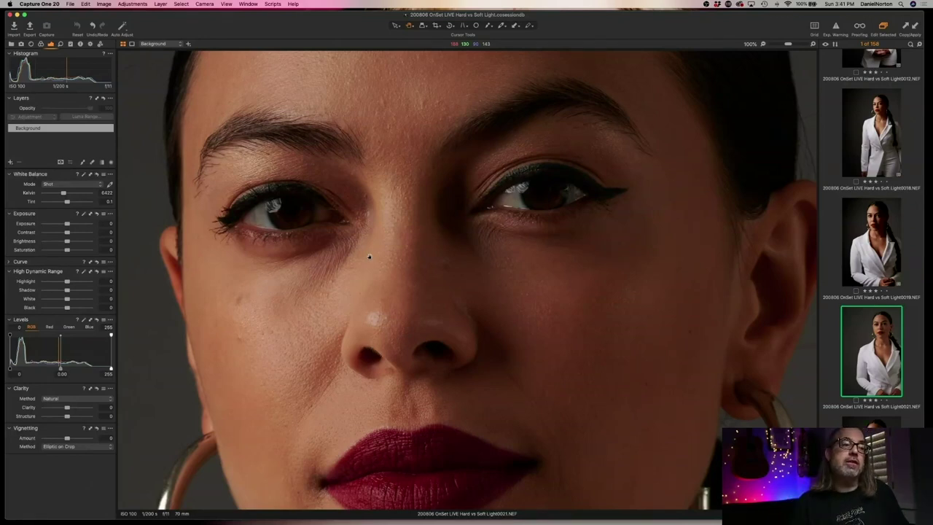
{"action": "key", "text": "super+shift+a"}
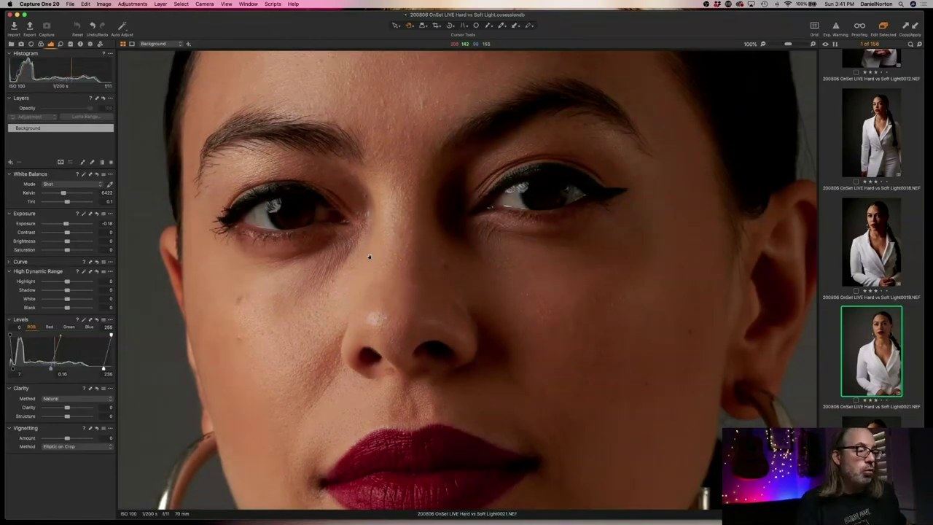
{"action": "key", "text": "super+0"}
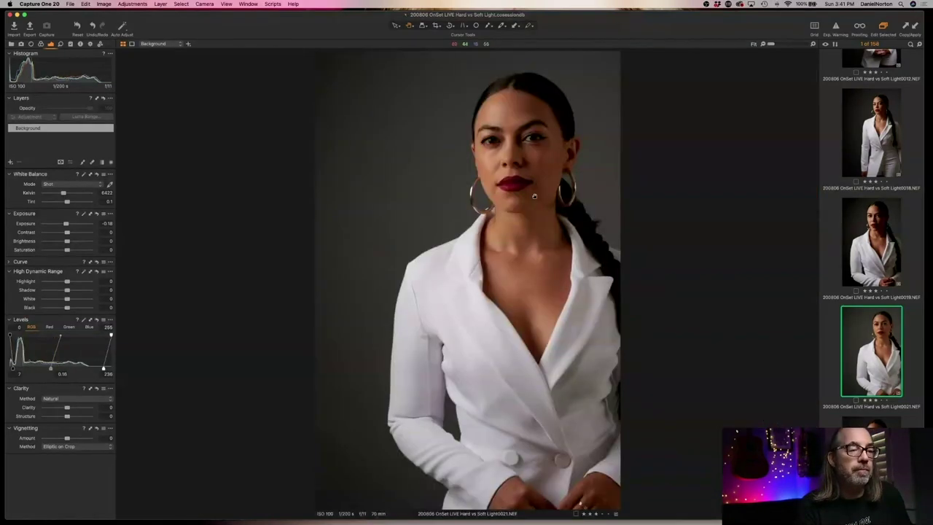
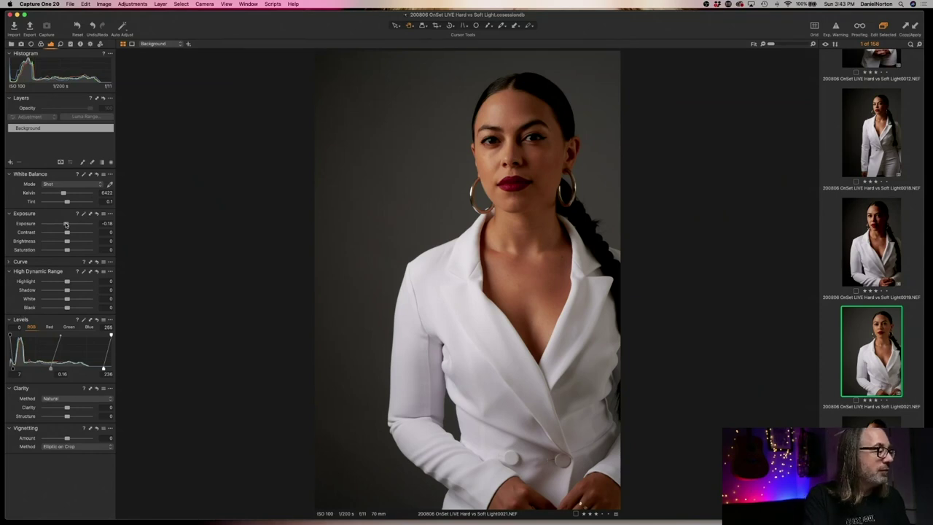
Set frame 0021's exposure to 0.11 and Levels shadow to 14, and check the eyes at 100%.
{"action": "left_click_drag", "start_coordinate": [66, 224], "coordinate": [67, 224]}
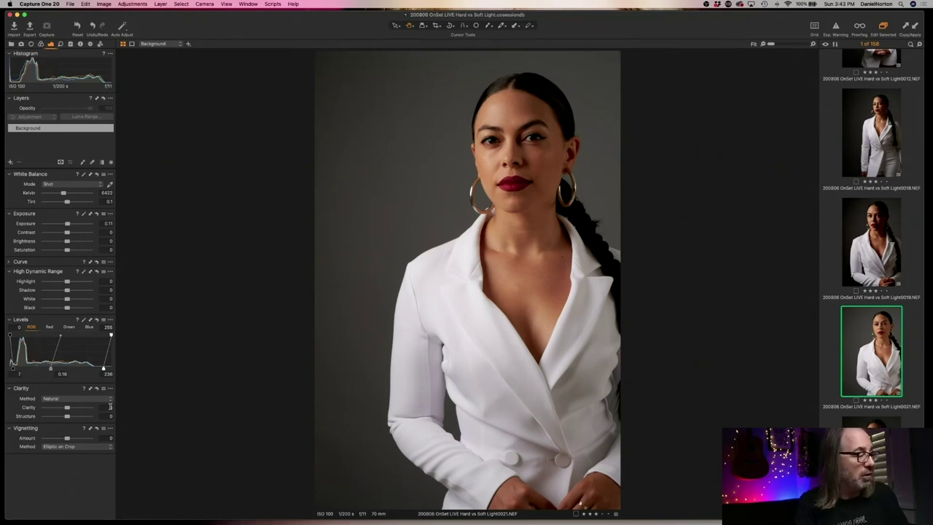
{"action": "left_click", "coordinate": [12, 367]}
{"action": "left_click_drag", "start_coordinate": [11, 366], "coordinate": [15, 368]}
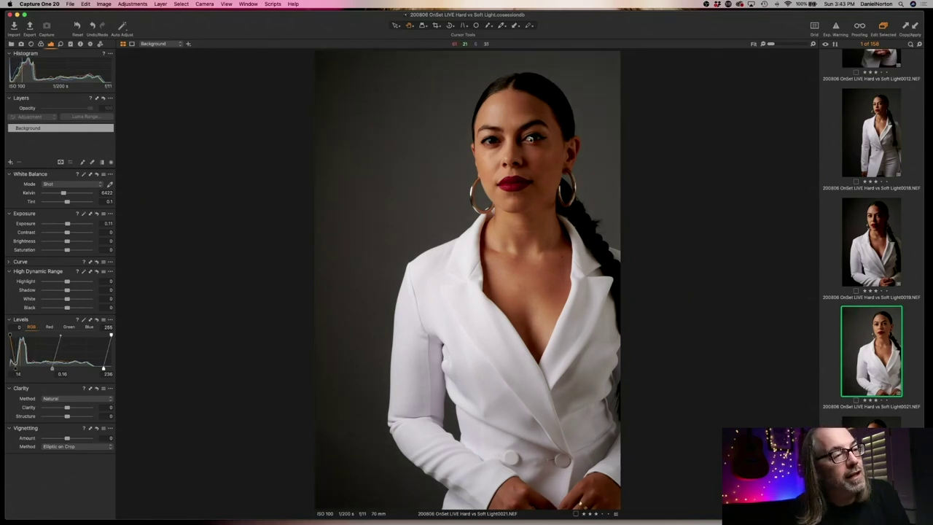
{"action": "left_click", "coordinate": [567, 137]}
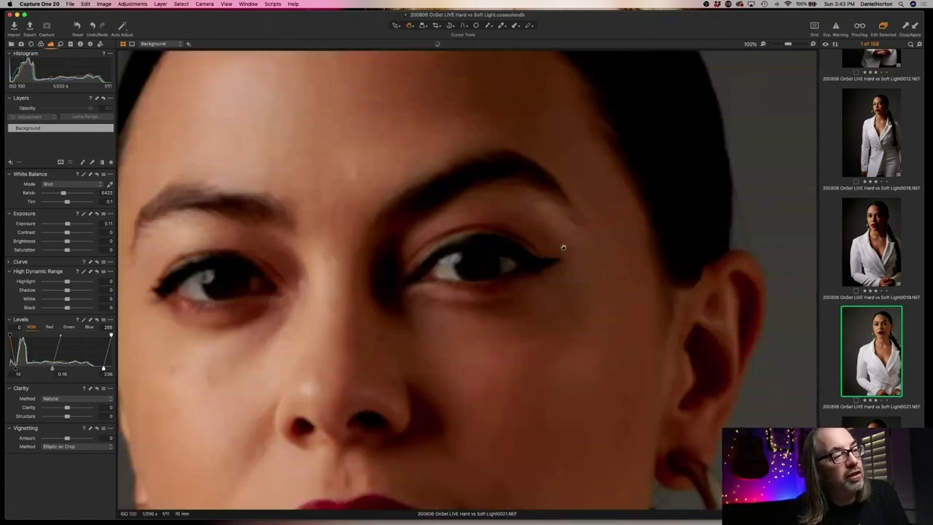
Check frame 0021 in full view and inspect the eyes at 100%.
{"action": "left_click", "coordinate": [498, 273]}
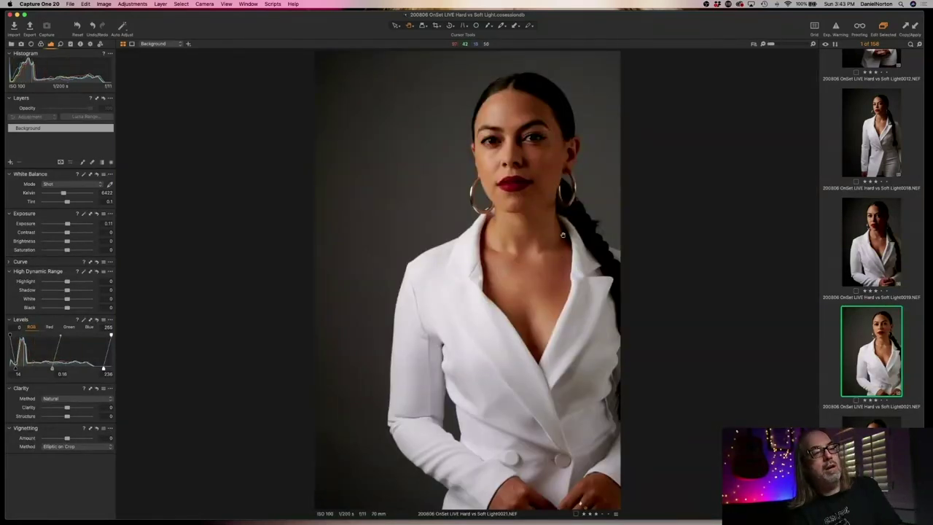
{"action": "left_click", "coordinate": [537, 143]}
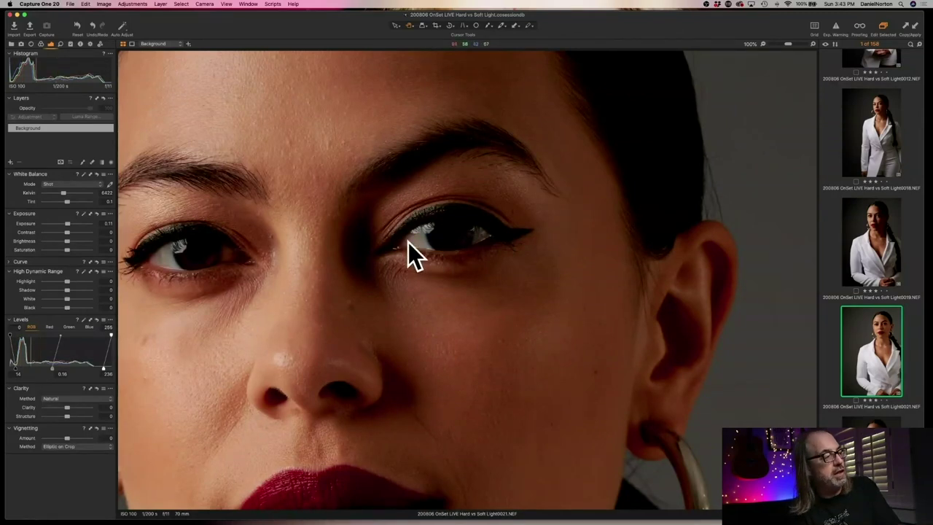
{"action": "left_click", "coordinate": [475, 247]}
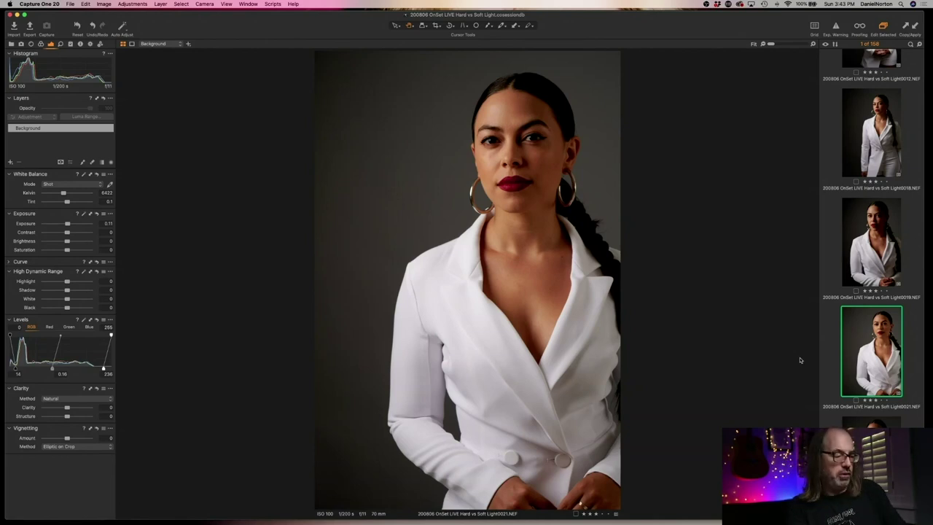
Compare frame 0022 with frames 0021 and 0019 by switching back and forth between them.
{"action": "key", "text": "Down"}
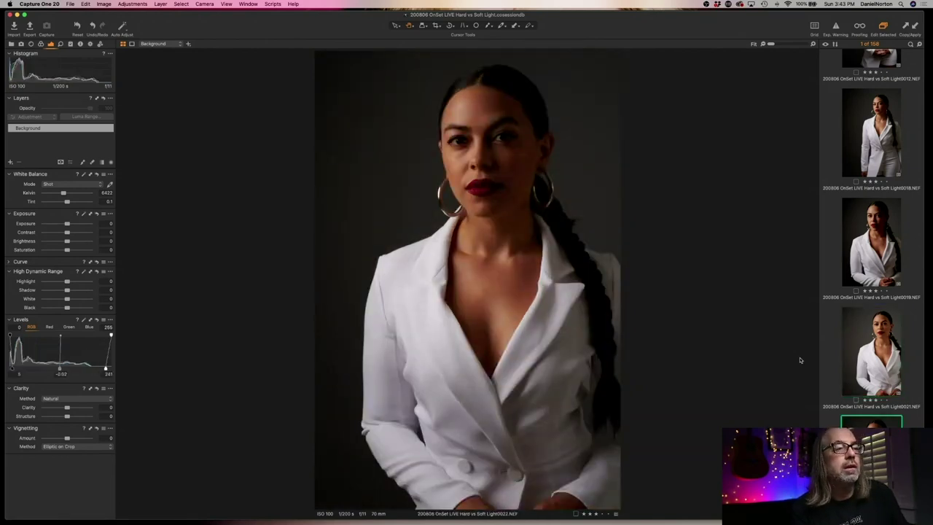
{"action": "key", "text": "Up"}
{"action": "key", "text": "Down"}
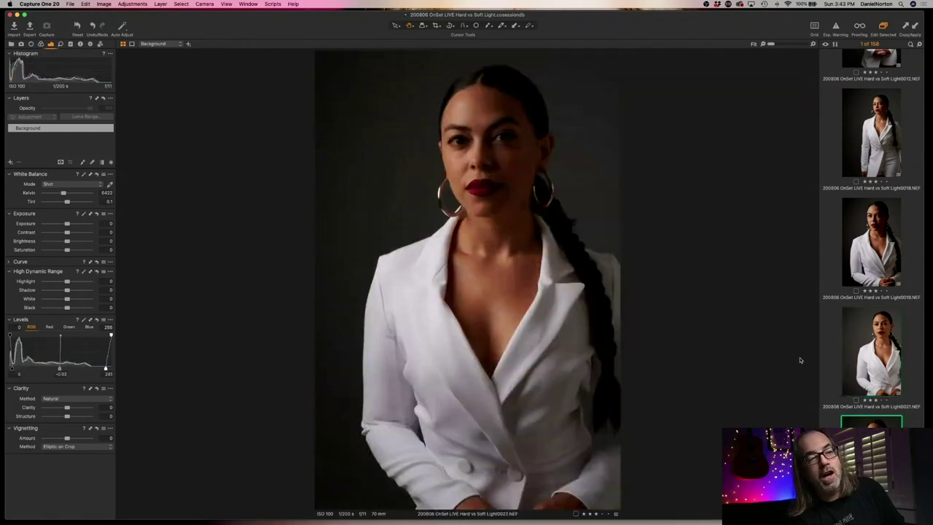
{"action": "key", "text": "Up"}
{"action": "key", "text": "Up"}
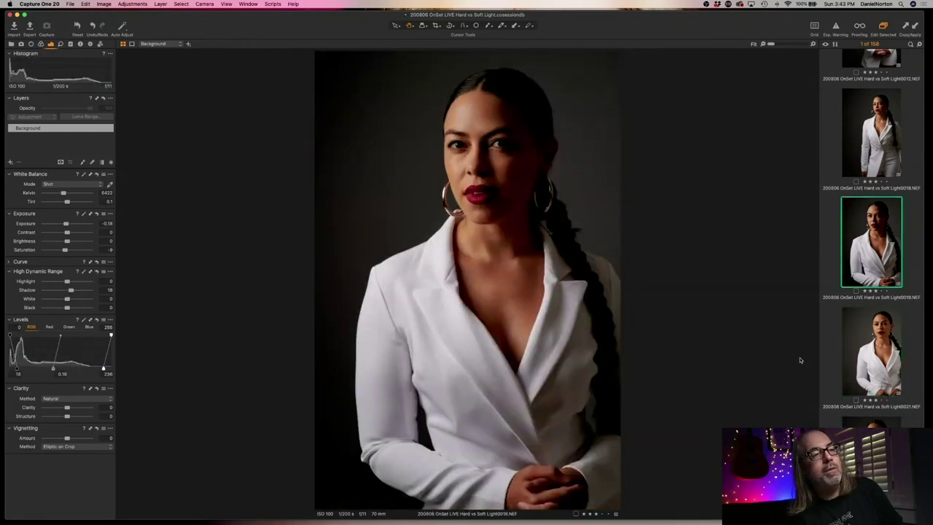
{"action": "key", "text": "Down"}
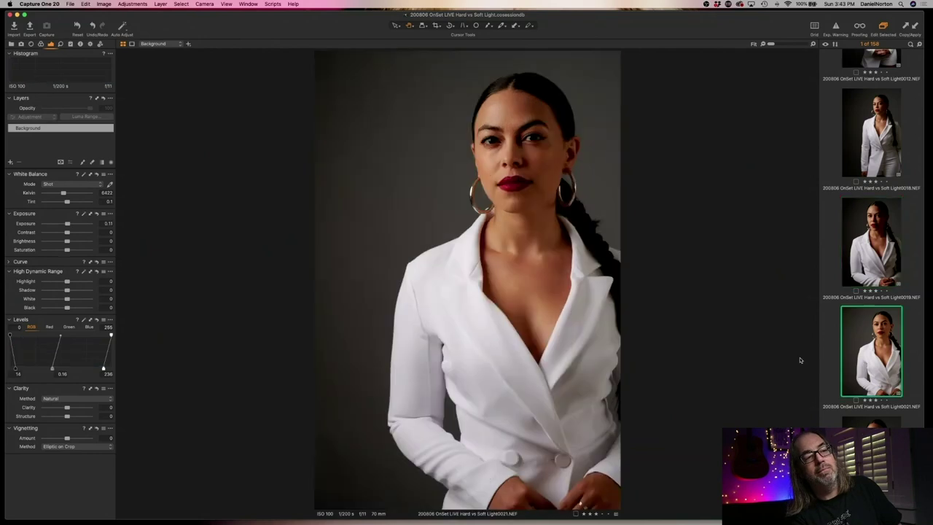
{"action": "key", "text": "Down"}
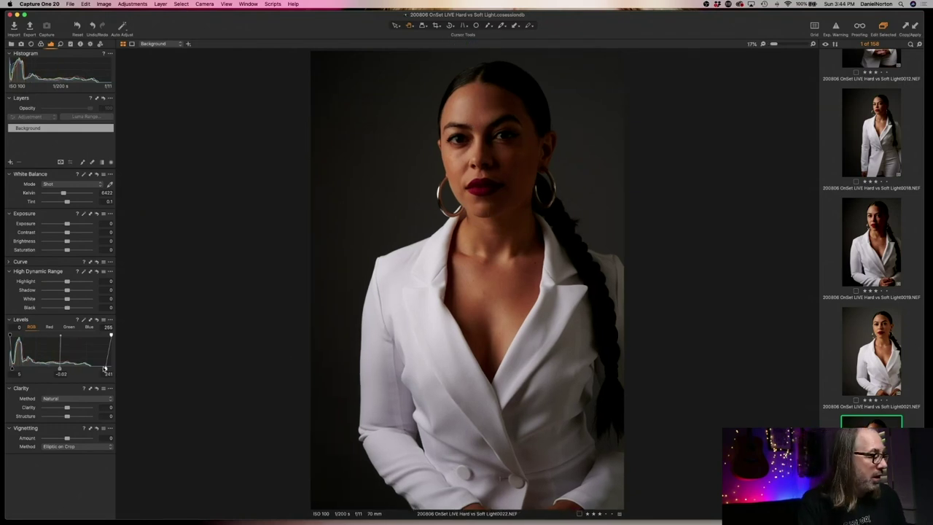
Try a Levels highlight of 225 on frame 0022 and inspect the white jacket up close with exposure warnings on.
{"action": "left_click_drag", "start_coordinate": [106, 369], "coordinate": [98, 367]}
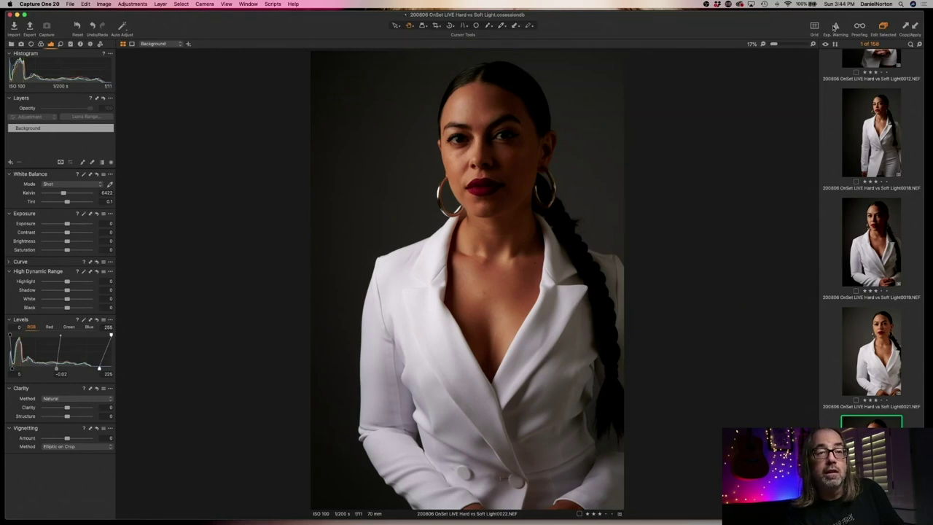
{"action": "left_click", "coordinate": [835, 27]}
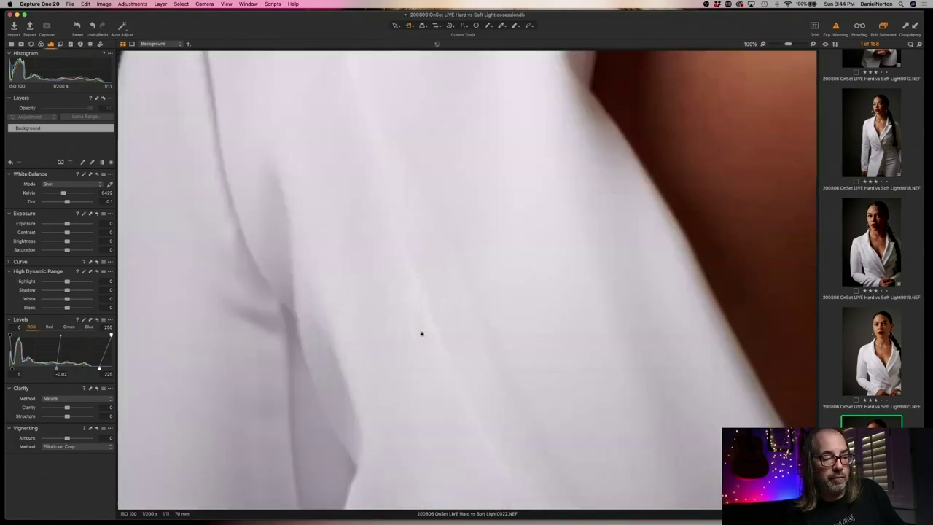
{"action": "double_click", "coordinate": [420, 330]}
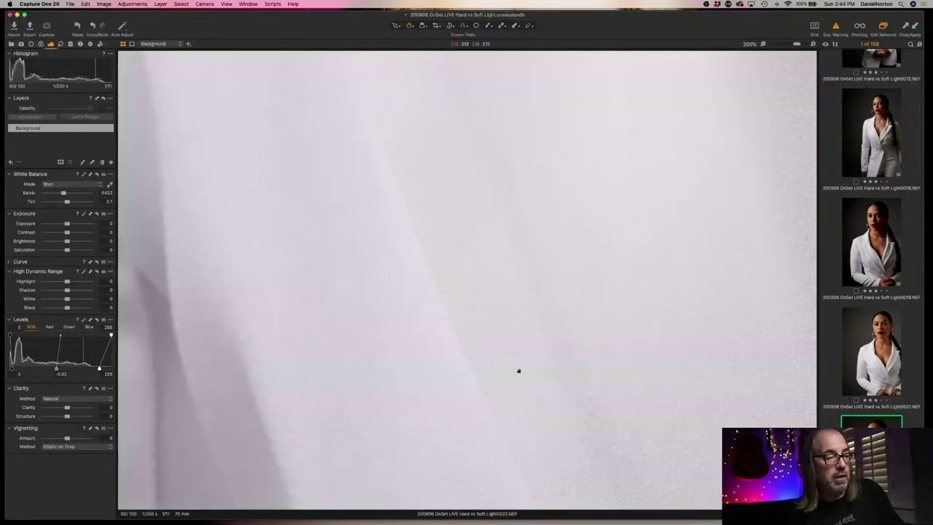
{"action": "double_click", "coordinate": [565, 338]}
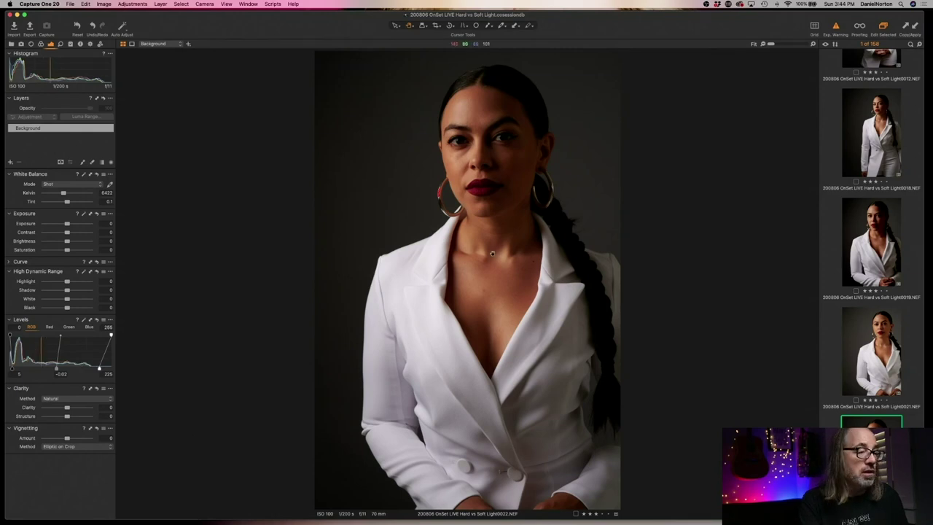
Try Levels of 9, 0.01 and 205 with slightly reduced saturation on frame 0022, and turn exposure warnings off.
{"action": "left_click_drag", "start_coordinate": [56, 369], "coordinate": [11, 368]}
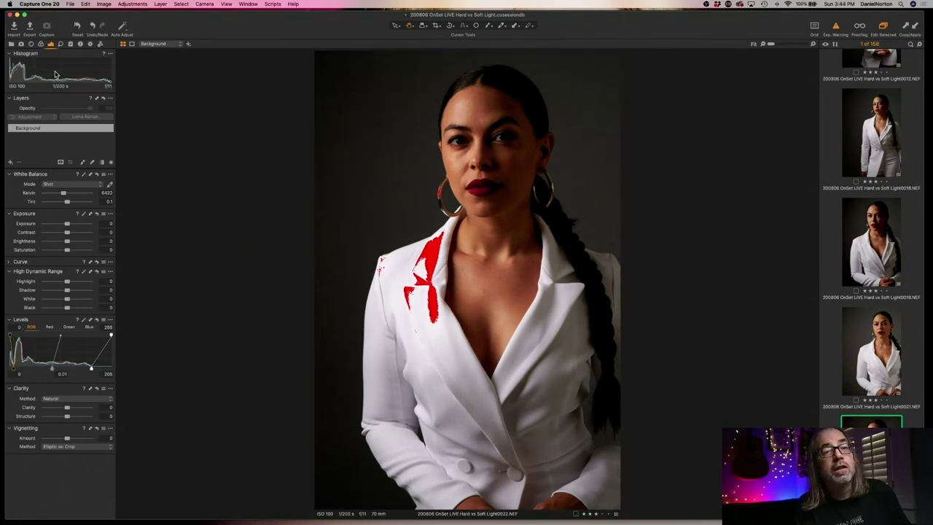
{"action": "left_click", "coordinate": [836, 27]}
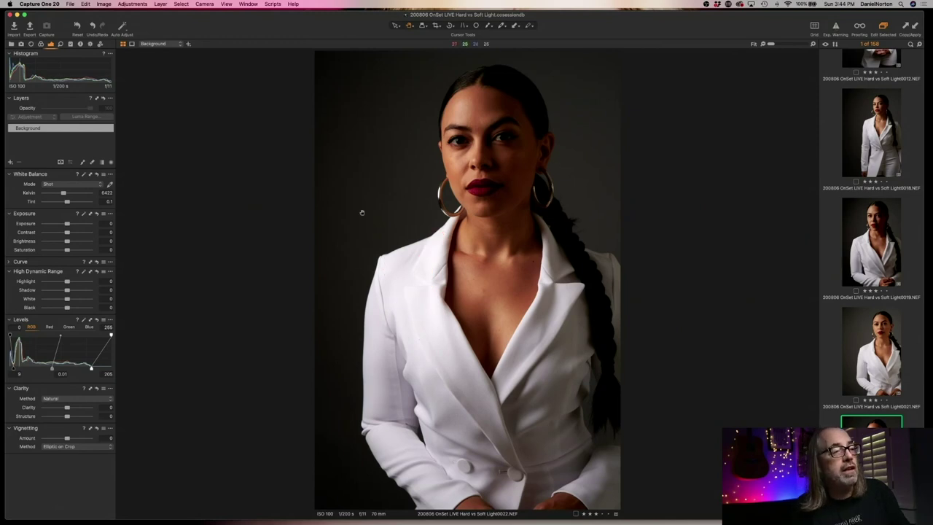
{"action": "left_click_drag", "start_coordinate": [67, 250], "coordinate": [64, 250]}
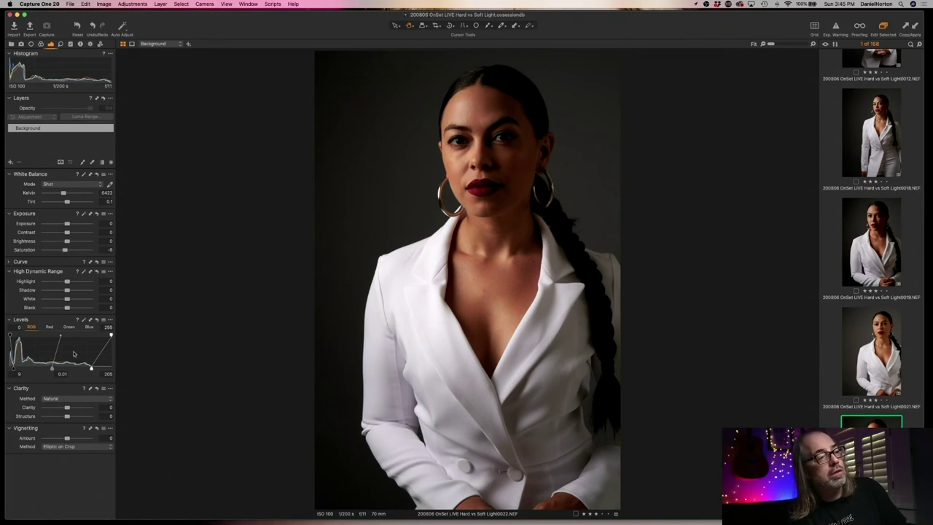
{"action": "left_click_drag", "start_coordinate": [90, 367], "coordinate": [90, 367]}
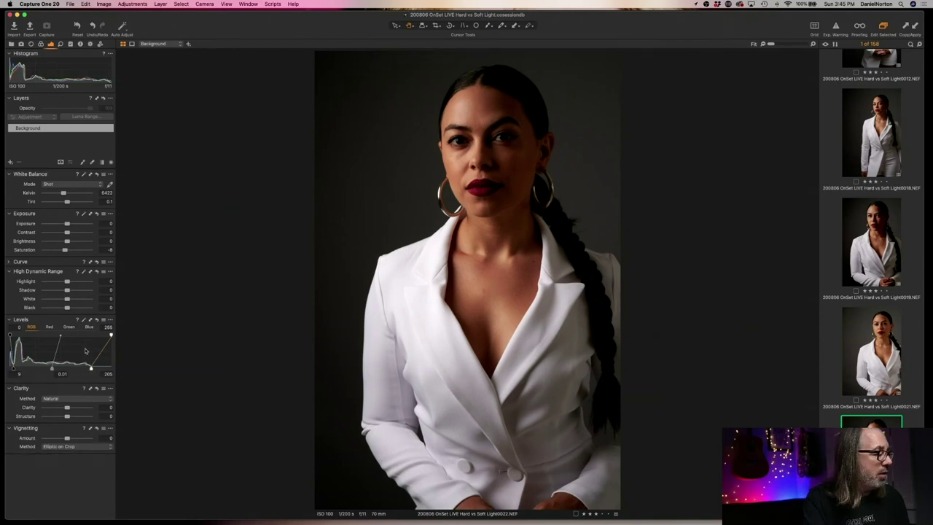
Try an RGB curve with raised highlights and a shadow point on frame 0022, with saturation at -11.
{"action": "left_click", "coordinate": [9, 262]}
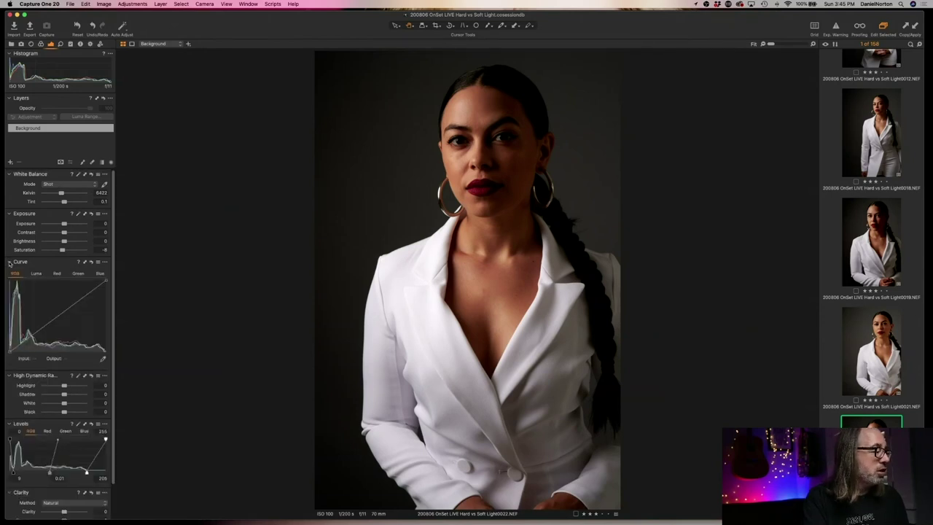
{"action": "left_click", "coordinate": [58, 316]}
{"action": "left_click", "coordinate": [86, 294]}
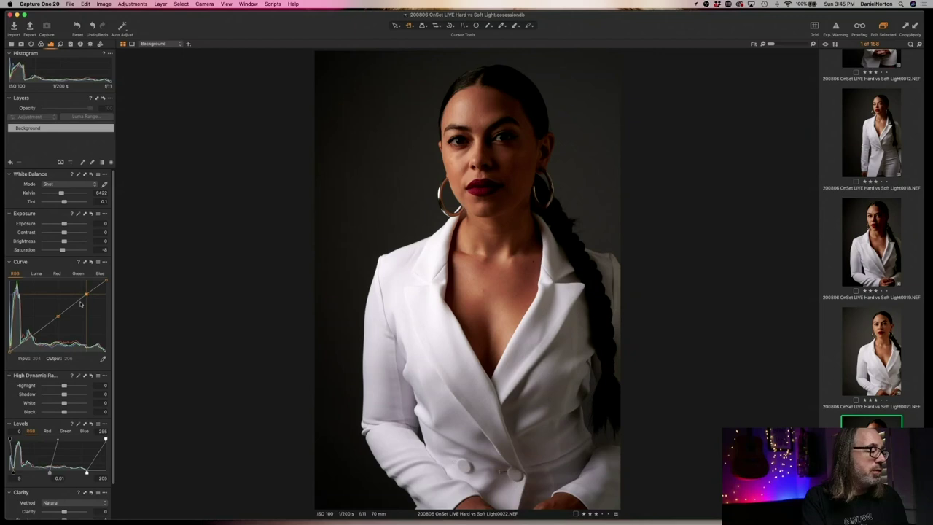
{"action": "left_click_drag", "start_coordinate": [86, 294], "coordinate": [82, 291]}
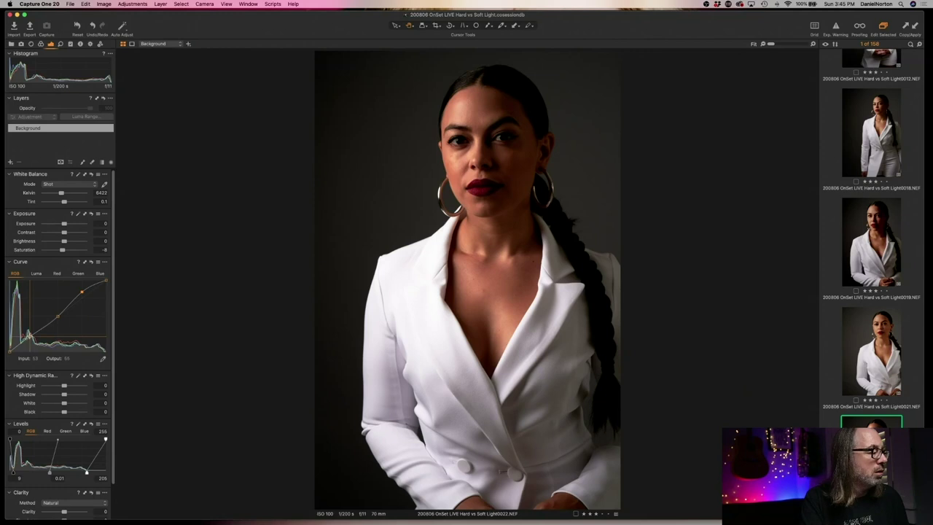
{"action": "left_click_drag", "start_coordinate": [30, 335], "coordinate": [30, 334]}
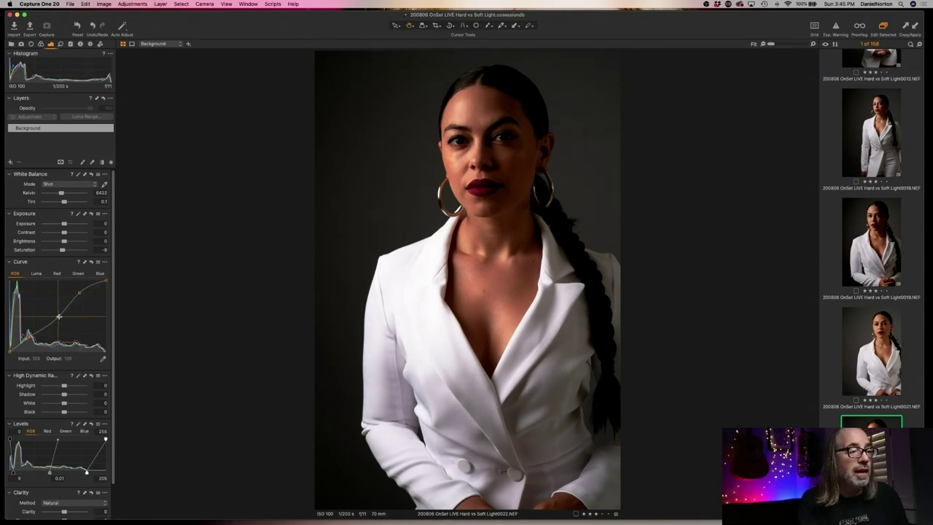
{"action": "left_click_drag", "start_coordinate": [62, 250], "coordinate": [61, 250]}
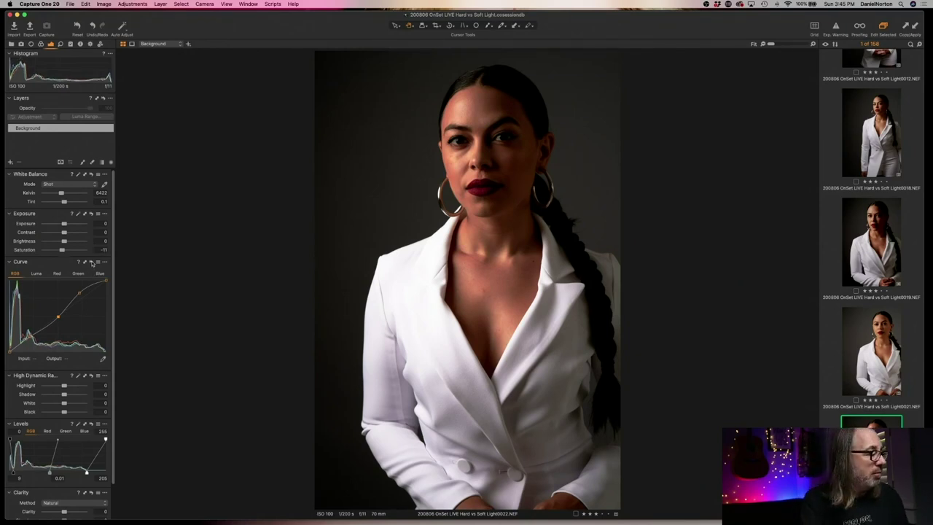
Reset the Curve, Exposure and Levels adjustments on frame 0022.
{"action": "left_click", "coordinate": [91, 262]}
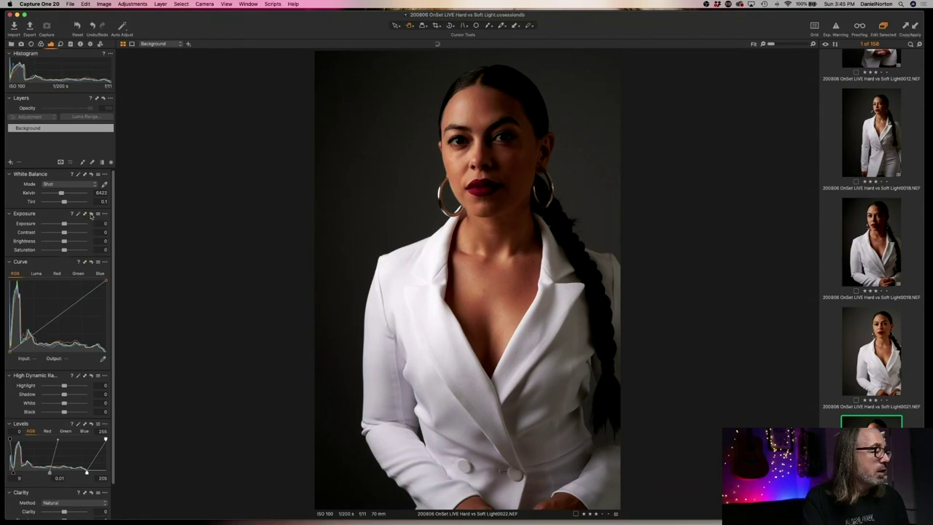
{"action": "left_click", "coordinate": [11, 263]}
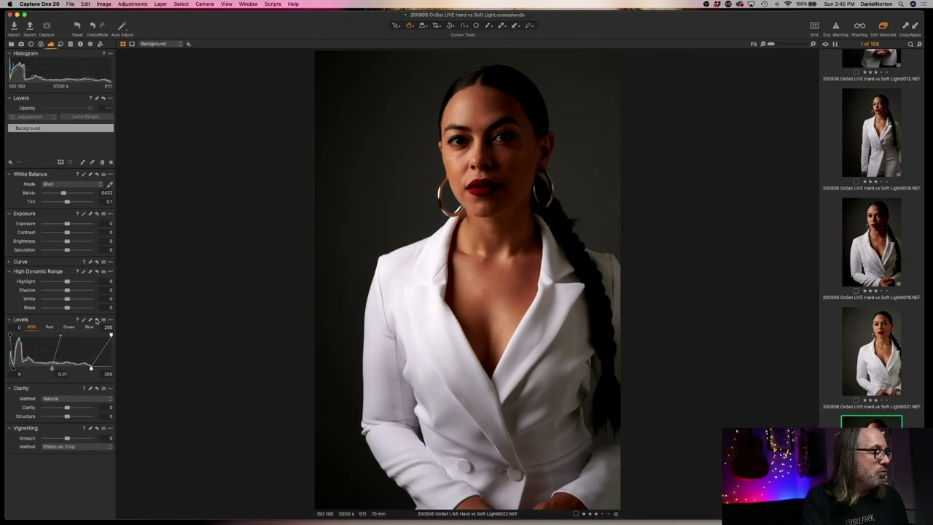
{"action": "left_click", "coordinate": [96, 321]}
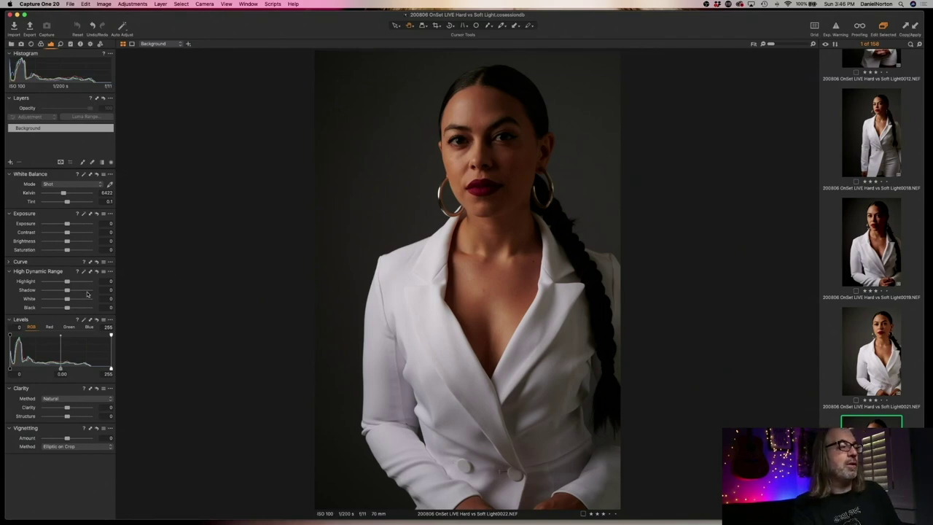
Set frame 0022's Levels to shadow 4, midtone 0.10 and highlight 219.
{"action": "left_click_drag", "start_coordinate": [111, 369], "coordinate": [95, 369]}
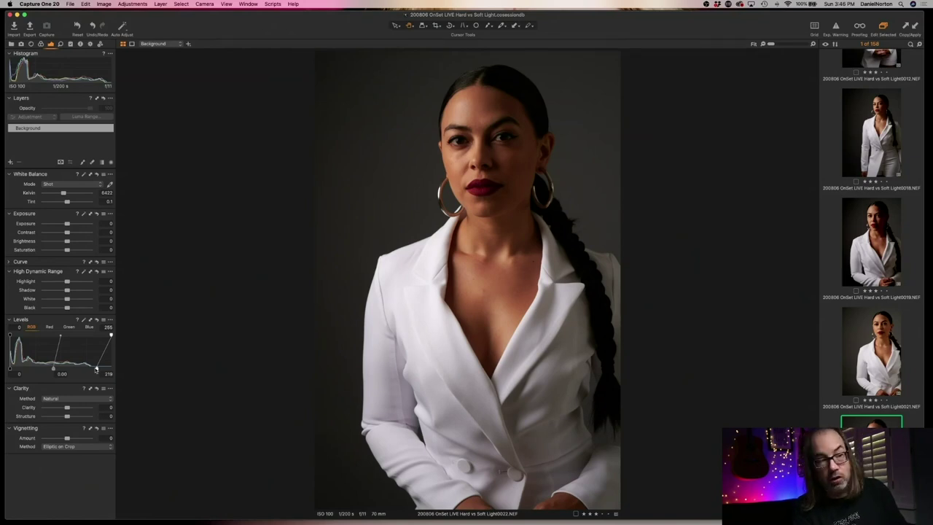
{"action": "left_click_drag", "start_coordinate": [10, 369], "coordinate": [11, 371]}
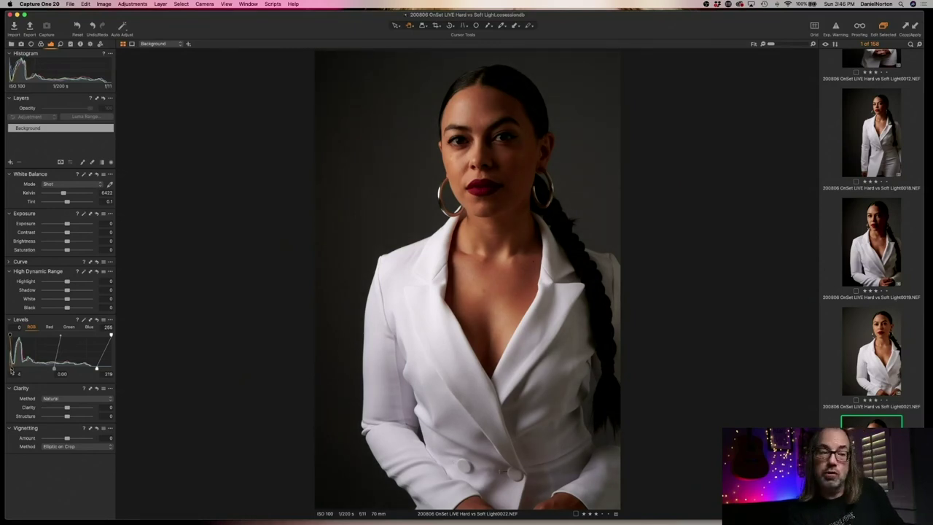
{"action": "left_click_drag", "start_coordinate": [54, 369], "coordinate": [48, 367]}
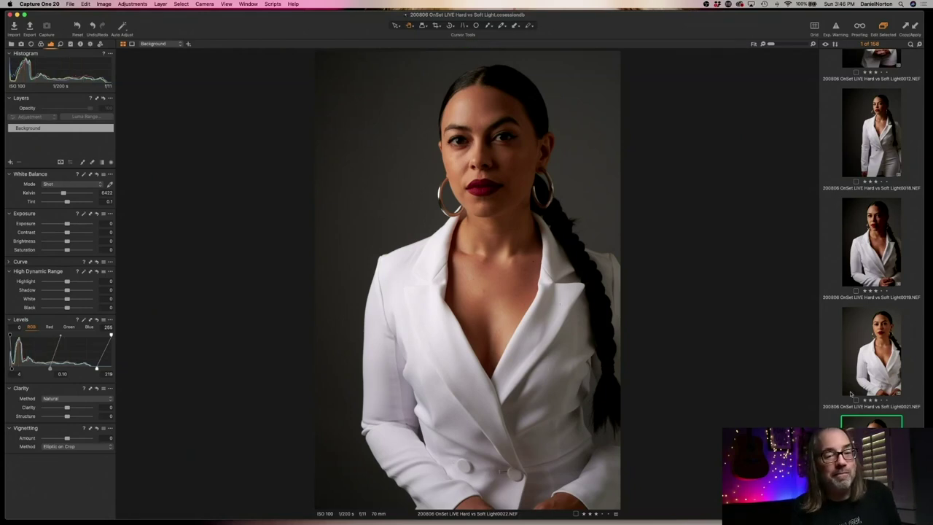
Copy frame 0022's adjustments, apply them to frame 0023, and view the face at 100%.
{"action": "scroll", "coordinate": [883, 419], "scroll_direction": "down", "scroll_amount": 2}
{"action": "scroll", "coordinate": [884, 419], "scroll_direction": "down", "scroll_amount": 5}
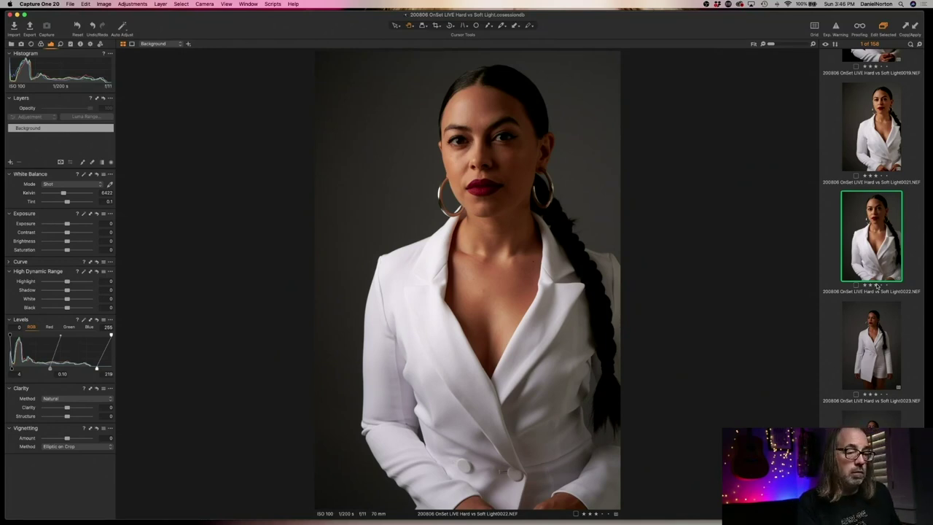
{"action": "left_click", "coordinate": [901, 333]}
{"action": "left_click", "coordinate": [882, 222]}
{"action": "scroll", "coordinate": [882, 223], "scroll_direction": "down", "scroll_amount": 1}
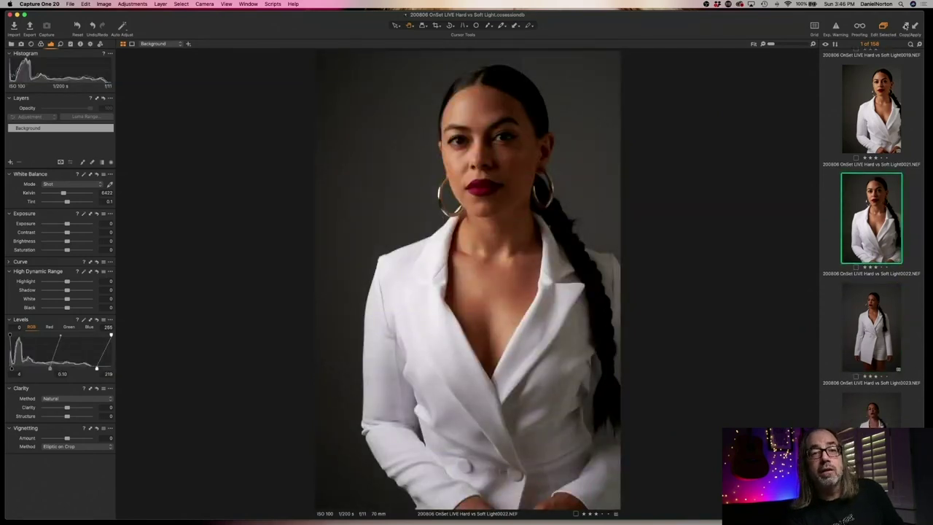
{"action": "key", "text": "Down"}
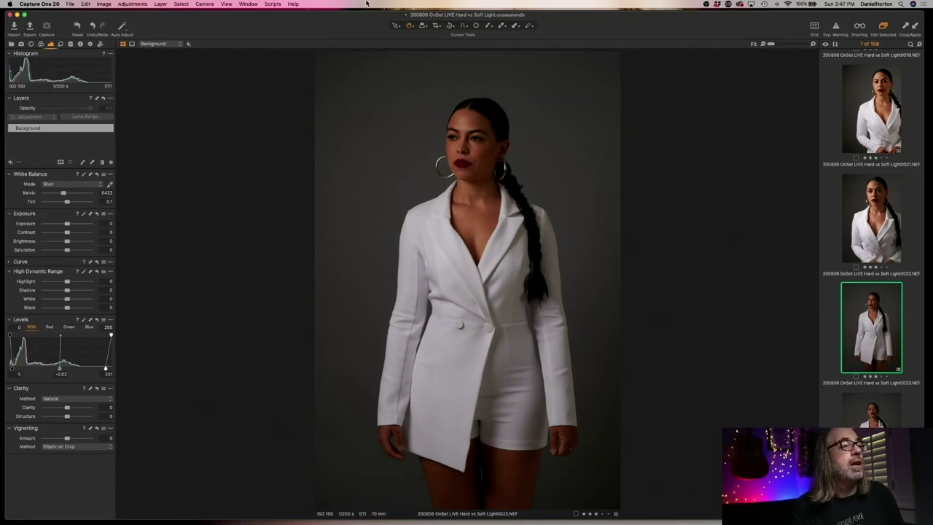
{"action": "left_click", "coordinate": [419, 78]}
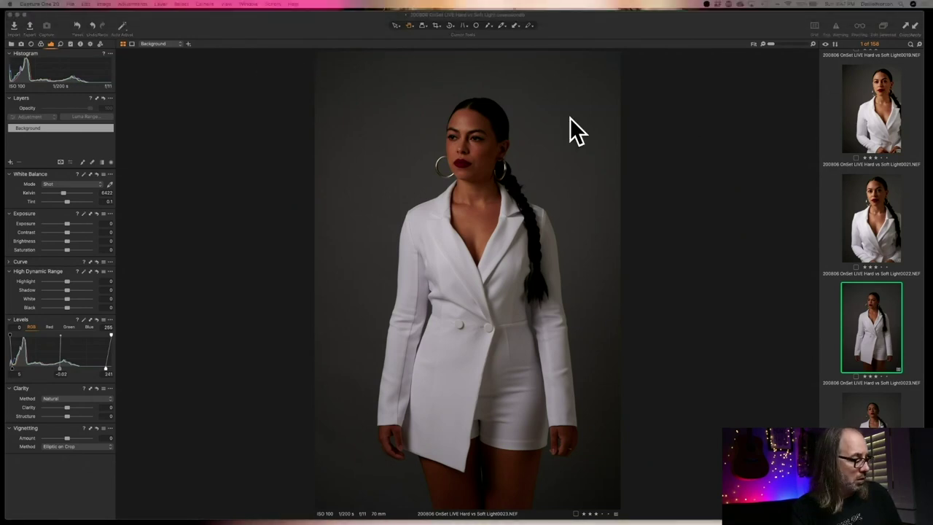
{"action": "scroll", "coordinate": [829, 94], "scroll_direction": "up", "scroll_amount": 1}
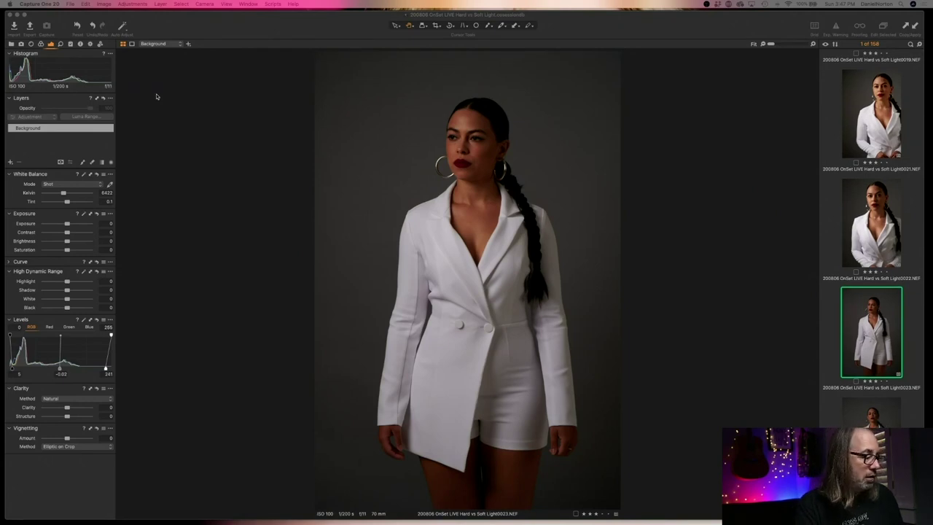
{"action": "double_click", "coordinate": [762, 16]}
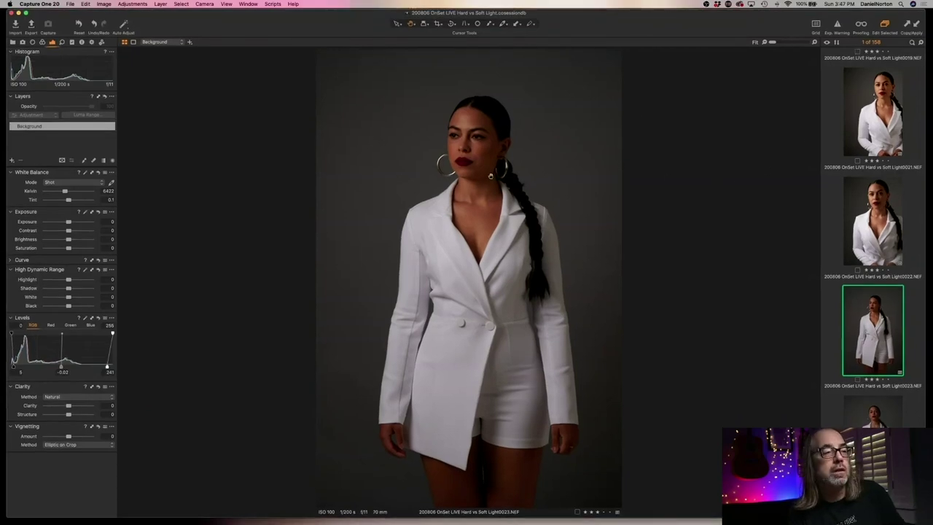
{"action": "left_click", "coordinate": [916, 24]}
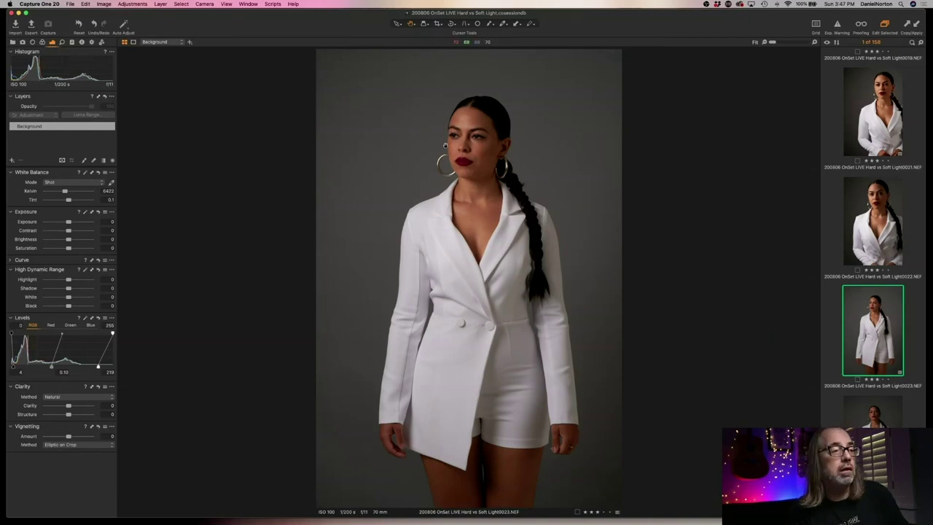
{"action": "left_click", "coordinate": [474, 137]}
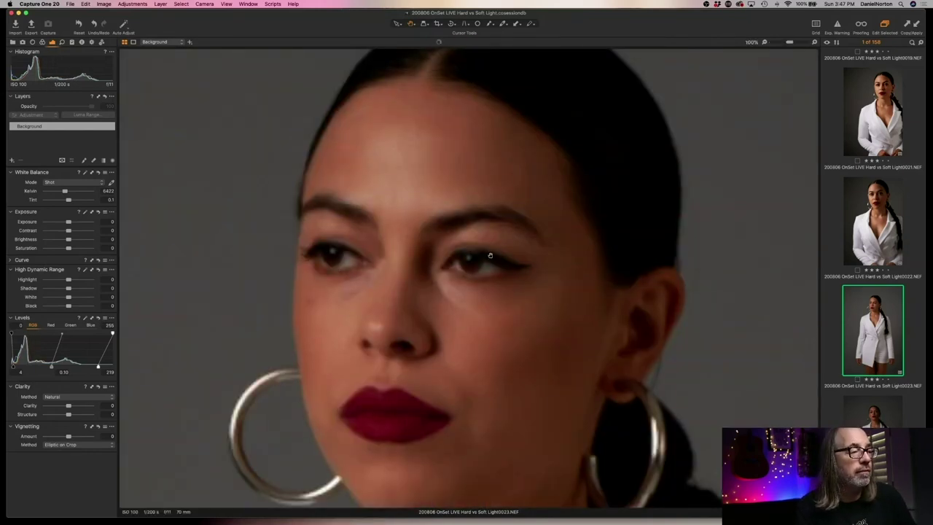
Return to the full-frame view and cull frames 0023 and 0024 from the three-star set.
{"action": "left_click", "coordinate": [481, 288]}
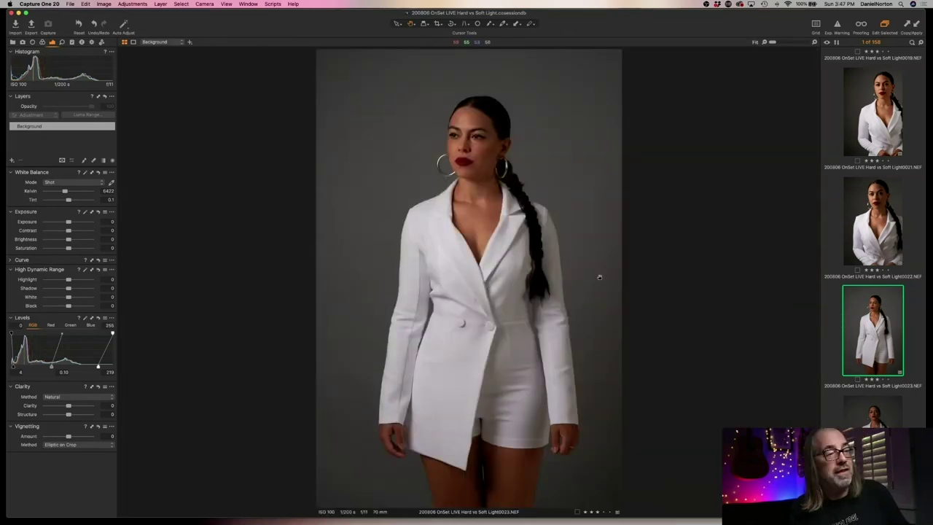
{"action": "key", "text": "Delete"}
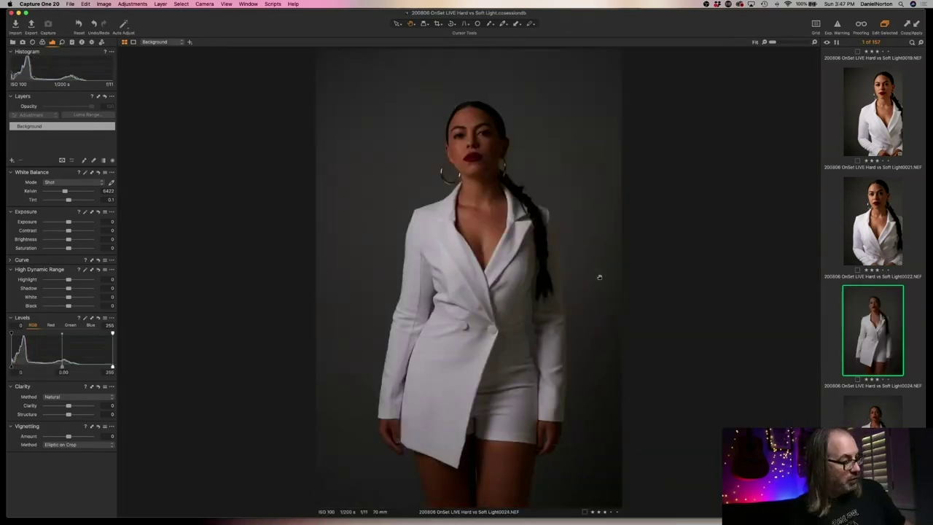
{"action": "key", "text": "Delete"}
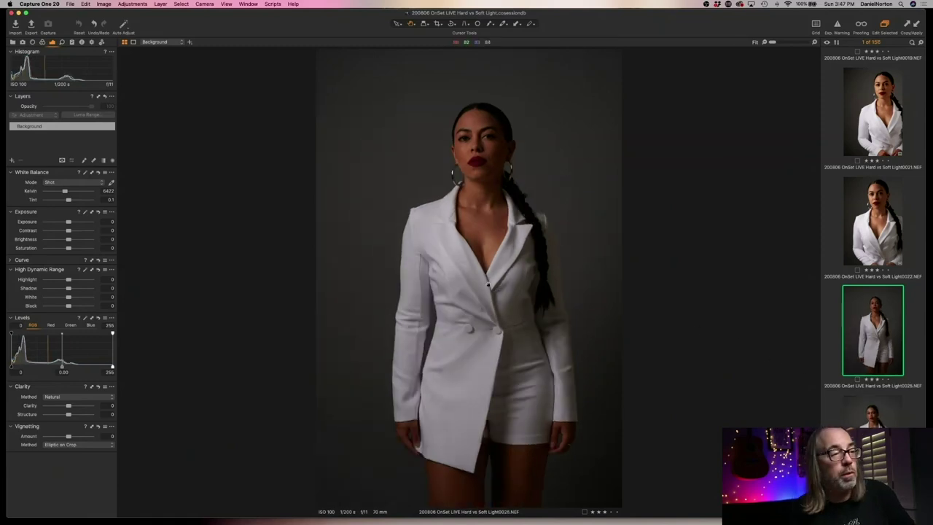
Set frame 0025's exposure to 0.97.
{"action": "key", "text": "super+equal"}
{"action": "key", "text": "super+0"}
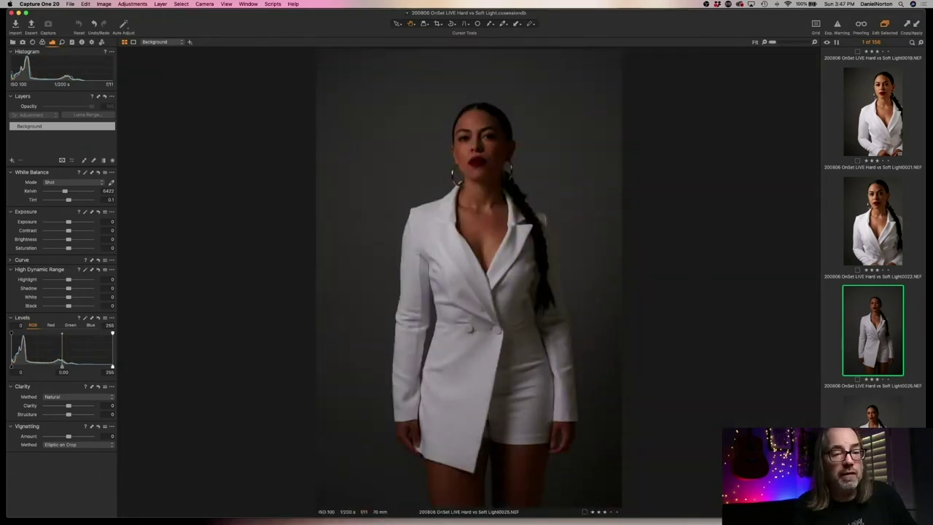
{"action": "scroll", "coordinate": [897, 398], "scroll_direction": "down", "scroll_amount": 6}
{"action": "scroll", "coordinate": [897, 398], "scroll_direction": "up", "scroll_amount": 3}
{"action": "scroll", "coordinate": [897, 398], "scroll_direction": "up", "scroll_amount": 3}
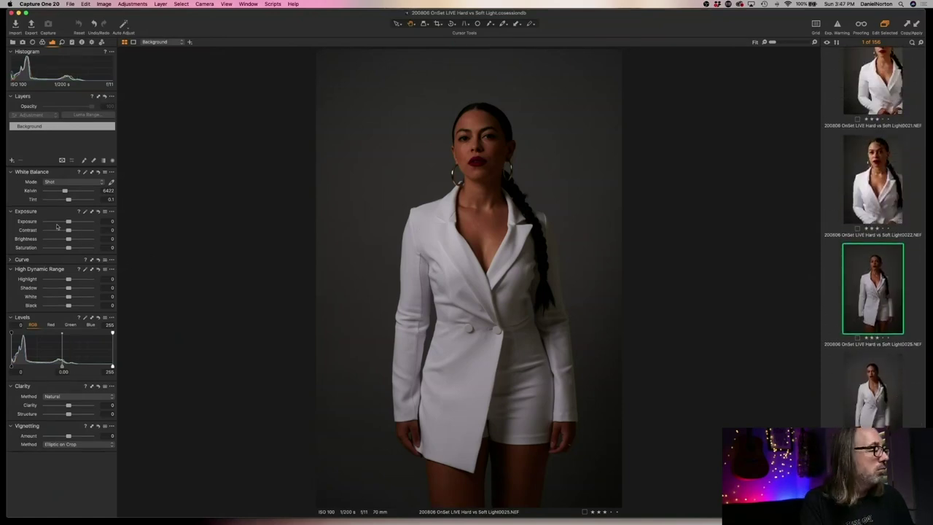
{"action": "left_click_drag", "start_coordinate": [68, 222], "coordinate": [74, 222]}
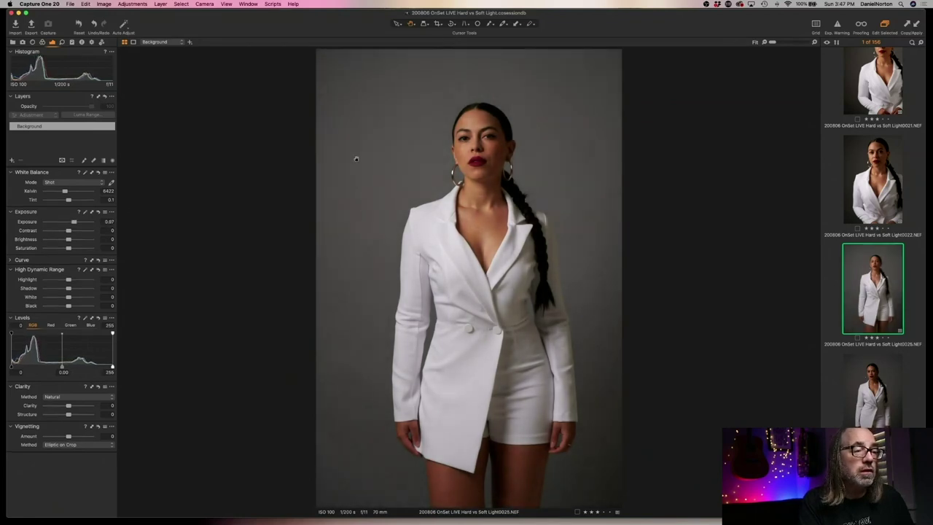
Inspect frame 0025's face at 100% and set its Levels to shadow 4, midtone 0.11 and highlight 245.
{"action": "left_click", "coordinate": [467, 140]}
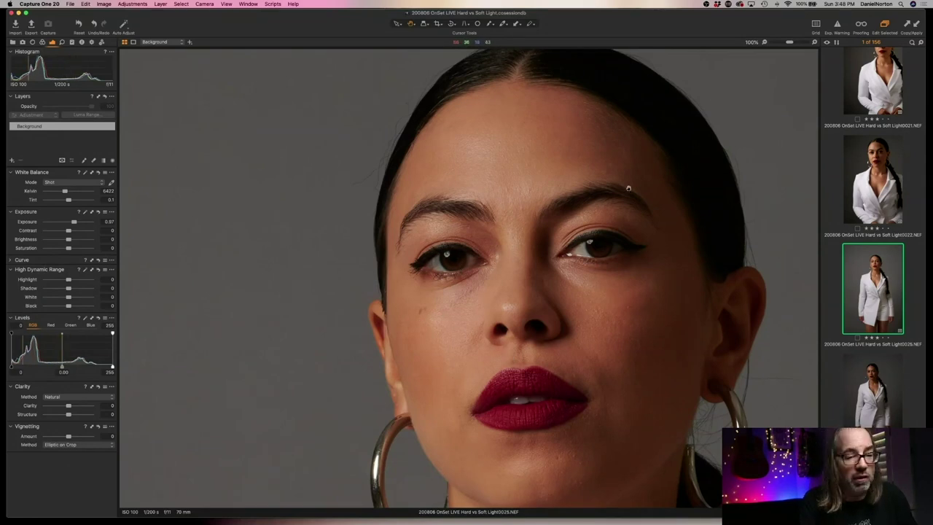
{"action": "left_click", "coordinate": [517, 191]}
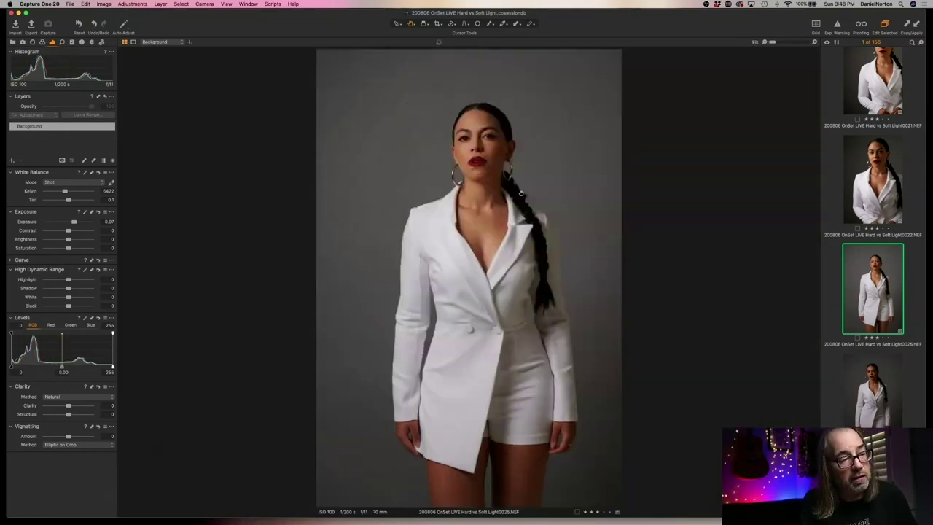
{"action": "left_click", "coordinate": [485, 137]}
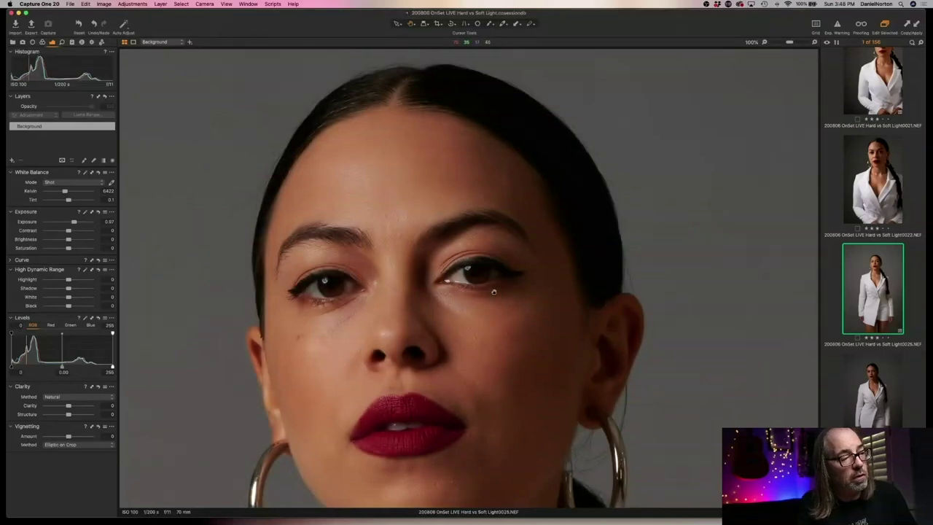
{"action": "left_click", "coordinate": [494, 299]}
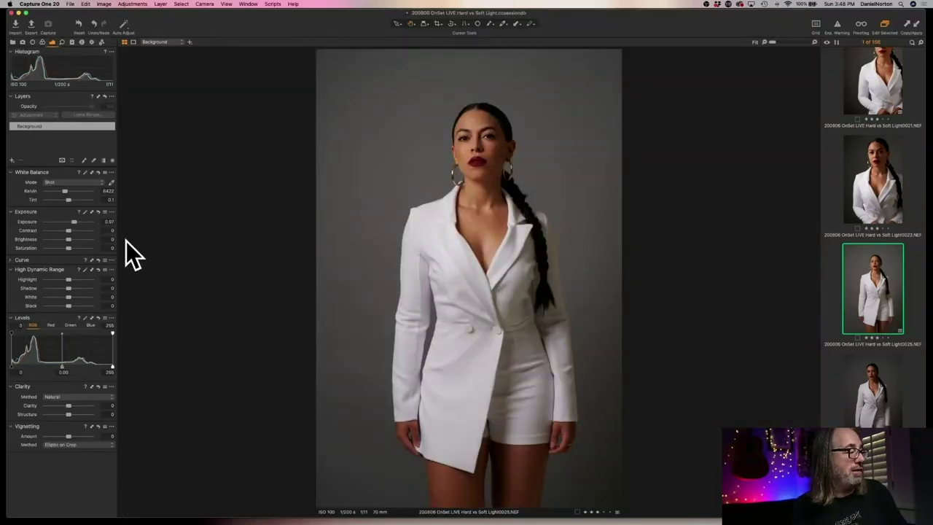
{"action": "left_click_drag", "start_coordinate": [111, 366], "coordinate": [109, 367]}
{"action": "left_click_drag", "start_coordinate": [12, 369], "coordinate": [54, 367]}
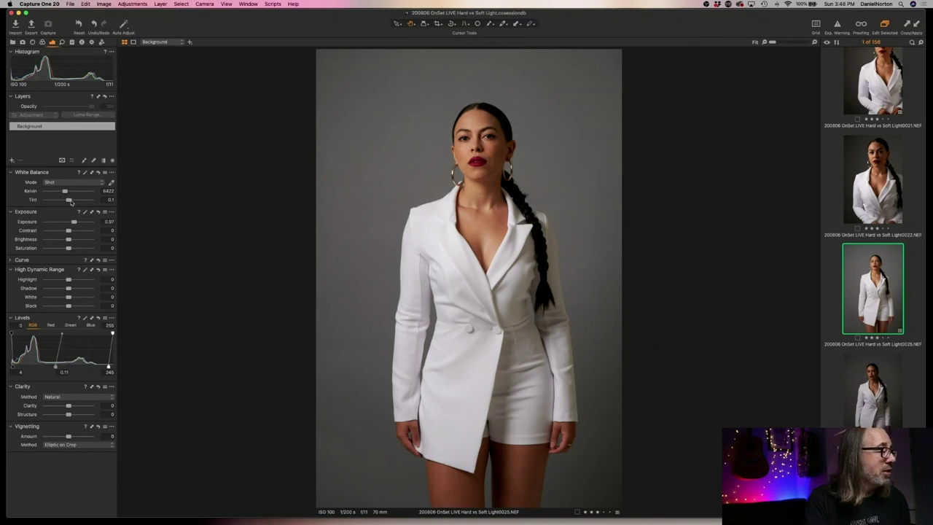
Try a strong magenta white balance tint on frame 0025 while viewing the face at 100%, and reset the tint.
{"action": "left_click_drag", "start_coordinate": [68, 202], "coordinate": [68, 202]}
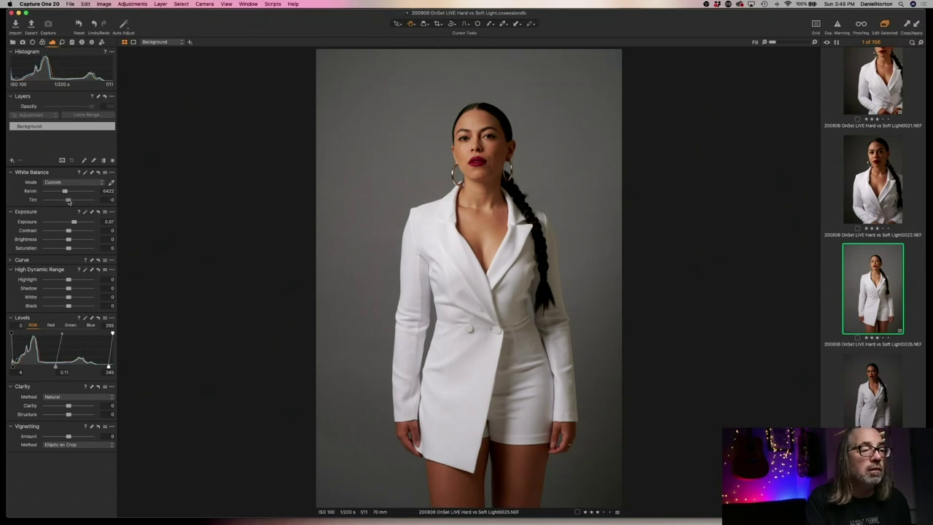
{"action": "left_click", "coordinate": [488, 142]}
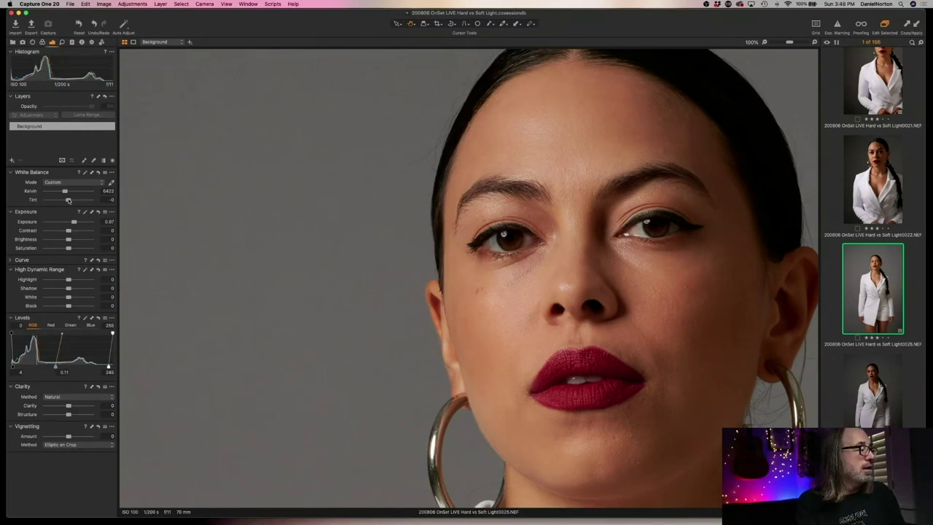
{"action": "mouse_move", "coordinate": [69, 201]}
{"action": "left_mouse_down"}
{"action": "mouse_move", "coordinate": [86, 200]}
{"action": "mouse_move", "coordinate": [43, 201]}
{"action": "mouse_move", "coordinate": [106, 202]}
{"action": "mouse_move", "coordinate": [86, 205]}
{"action": "left_mouse_up"}
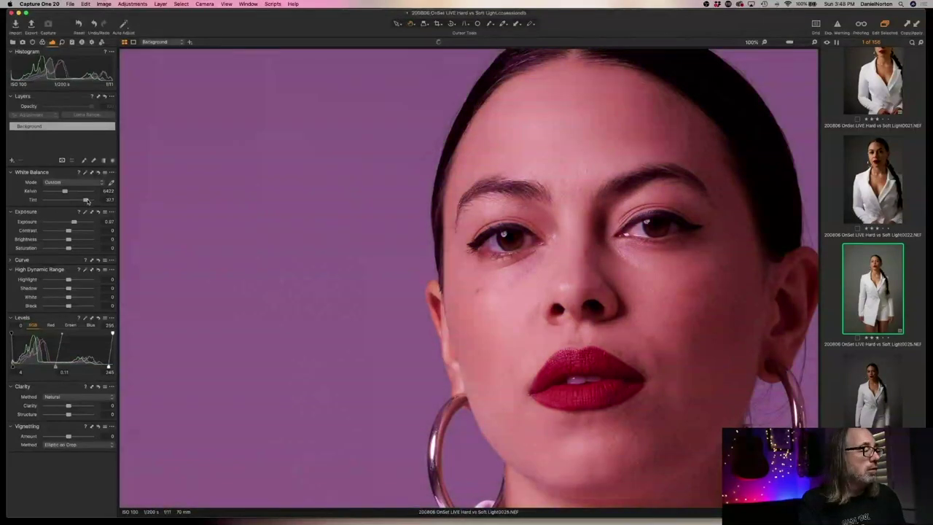
{"action": "double_click", "coordinate": [86, 201]}
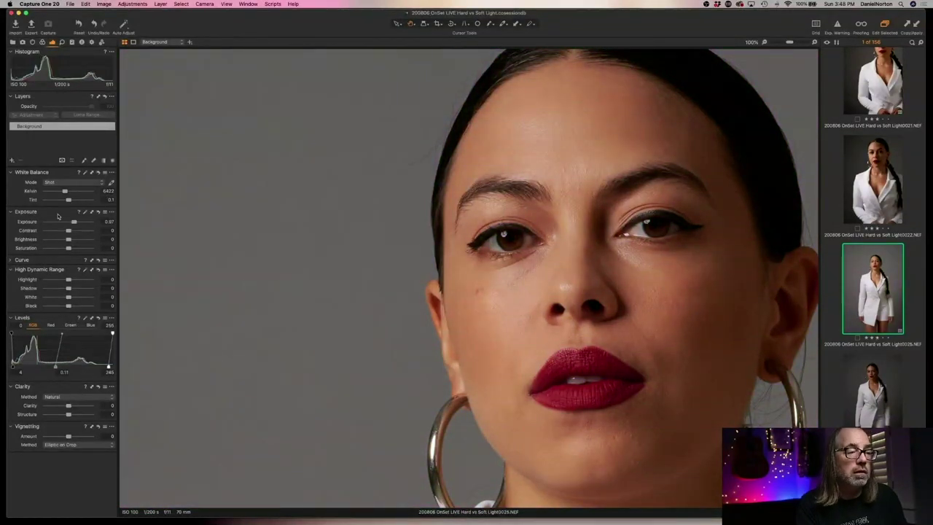
Set frame 0025's white balance tint to 0 and apply its adjustments to frame 0026.
{"action": "left_click", "coordinate": [107, 200]}
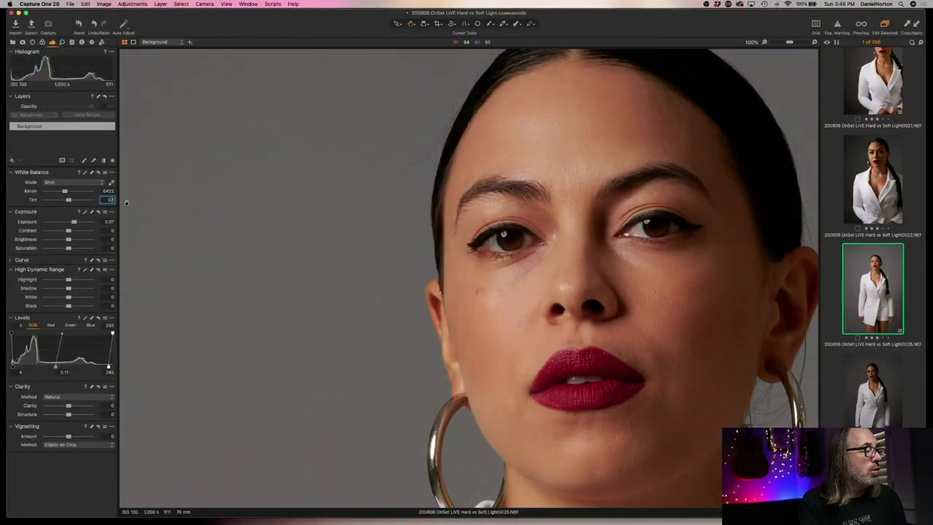
{"action": "key", "text": "Return"}
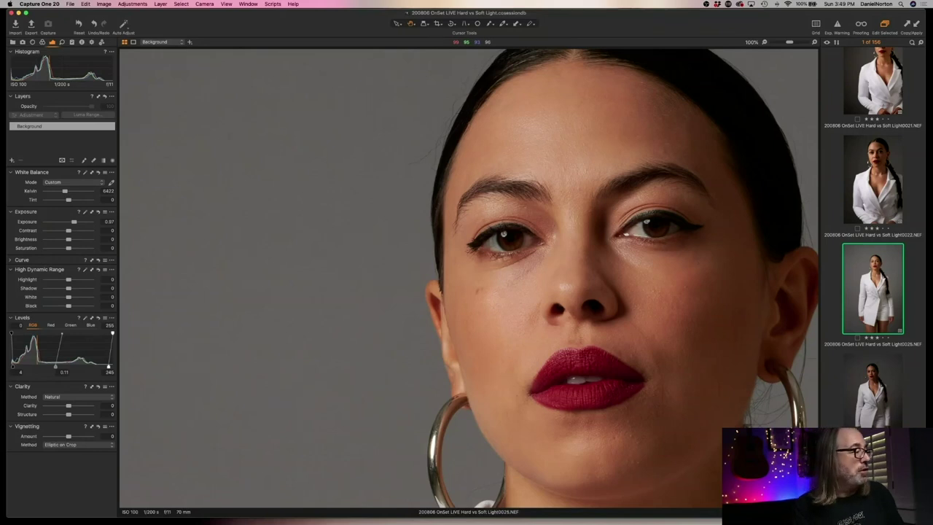
{"action": "key", "text": "super+0"}
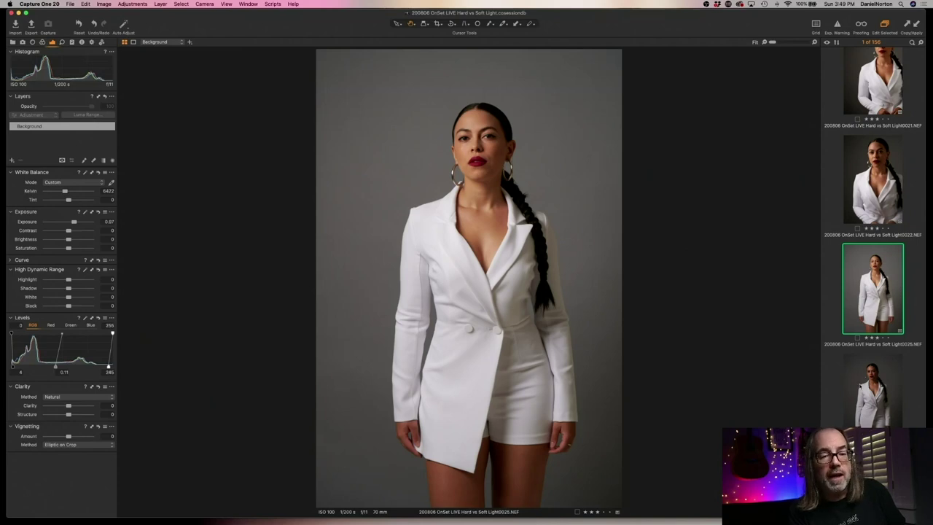
{"action": "key", "text": "Down"}
{"action": "key", "text": "super+shift+v"}
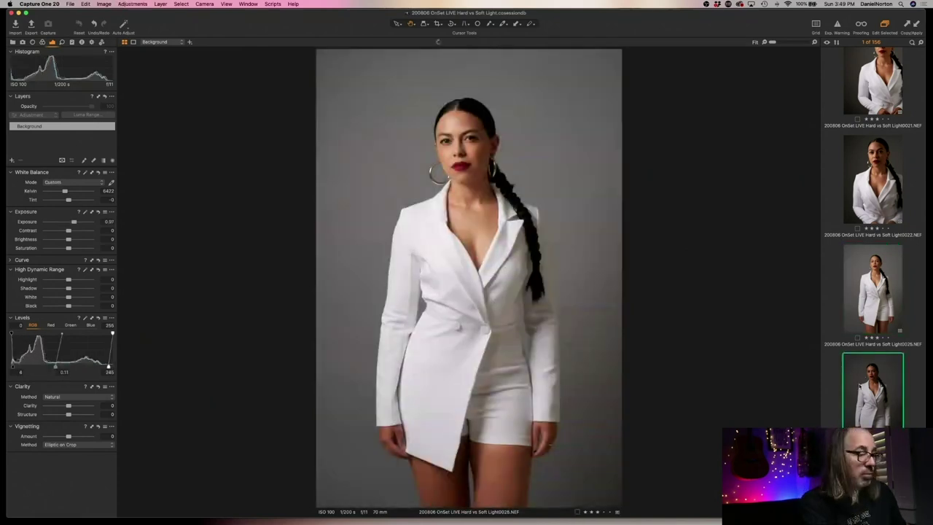
Inspect frame 0026's face at 100% and set its exposure to 0.71.
{"action": "key", "text": "super+equal"}
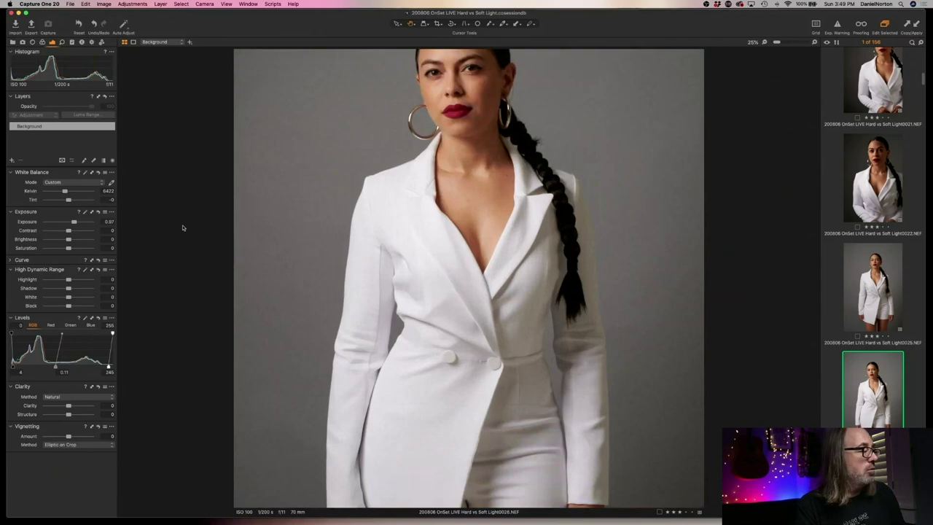
{"action": "left_click", "coordinate": [492, 181]}
{"action": "left_click_drag", "start_coordinate": [400, 141], "coordinate": [459, 394]}
{"action": "left_click_drag", "start_coordinate": [416, 309], "coordinate": [442, 282]}
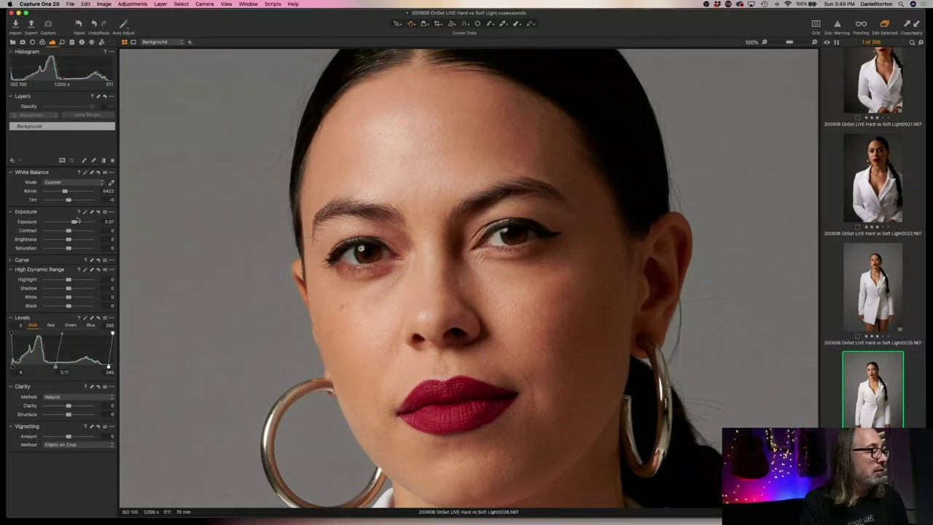
{"action": "left_click_drag", "start_coordinate": [73, 223], "coordinate": [72, 222]}
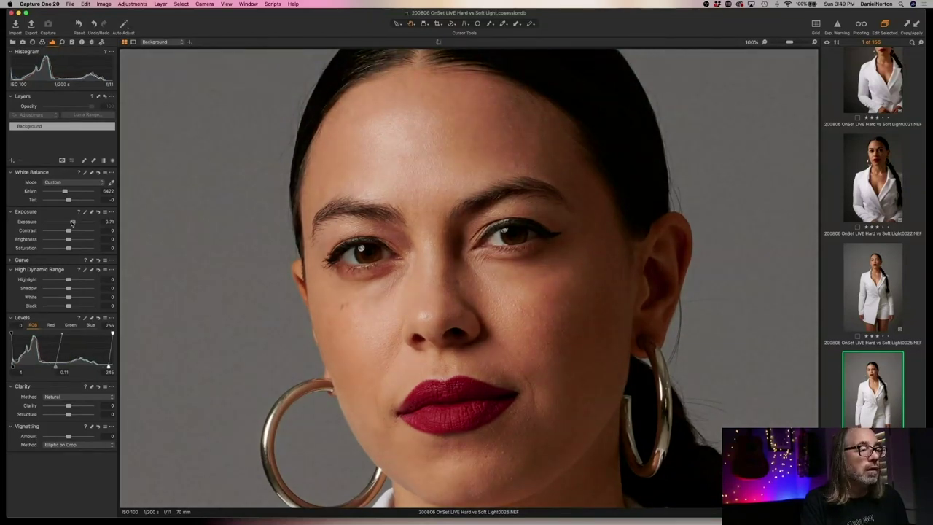
{"action": "left_click", "coordinate": [495, 239]}
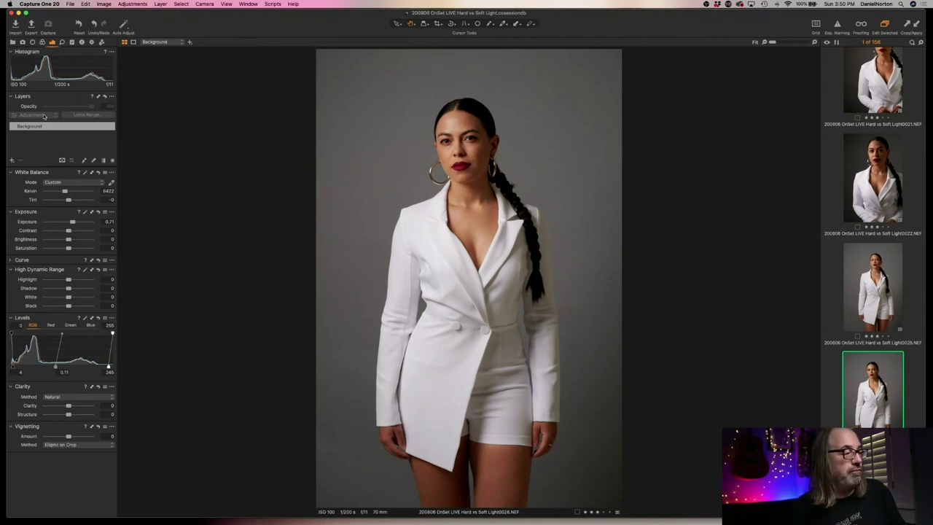
Compare frame 0025 with frame 0026 in the full-frame view.
{"action": "scroll", "coordinate": [441, 322], "scroll_direction": "up", "scroll_amount": 2}
{"action": "scroll", "coordinate": [442, 321], "scroll_direction": "down", "scroll_amount": 2}
{"action": "left_click", "coordinate": [871, 306]}
{"action": "left_click", "coordinate": [878, 414]}
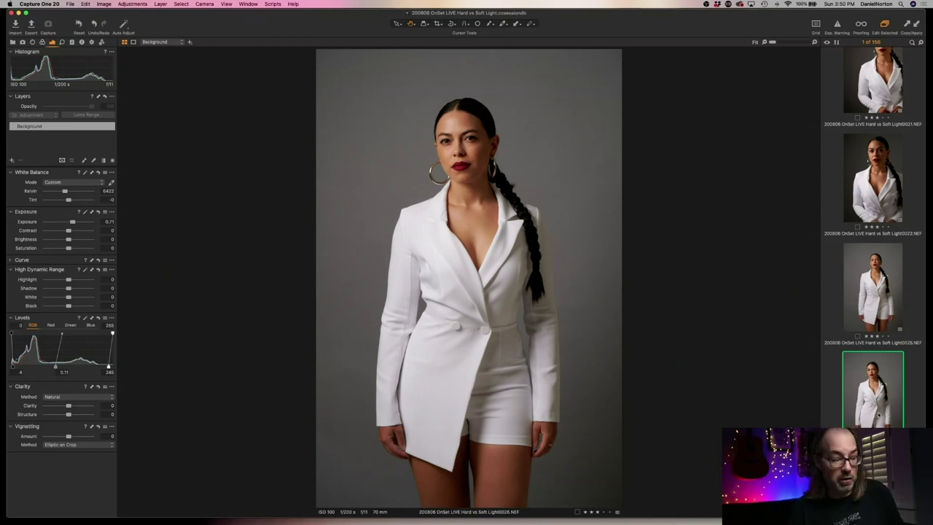
Apply frame 0026's adjustments to frames 0027 and 0028, culling frame 0027 from the set.
{"action": "key", "text": "Right"}
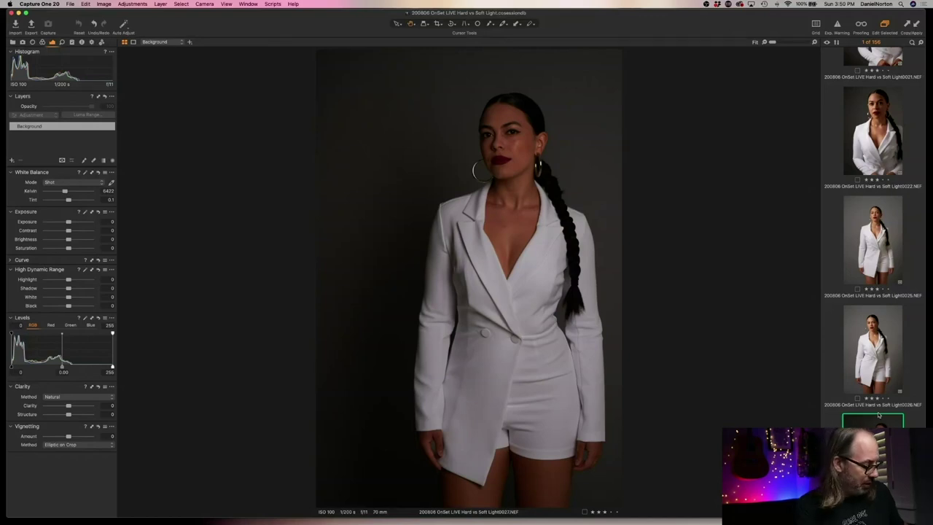
{"action": "key", "text": "super+shift+v"}
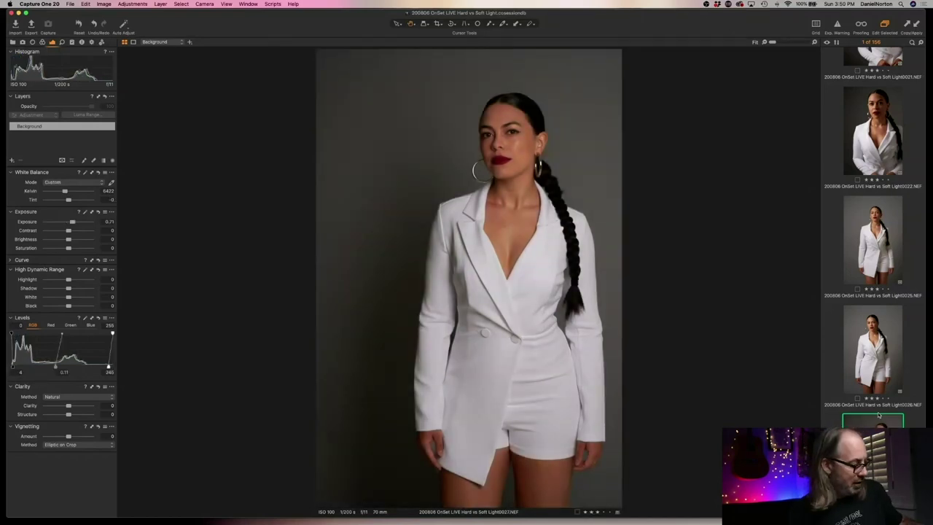
{"action": "key", "text": "Right"}
{"action": "key", "text": "super+shift+v"}
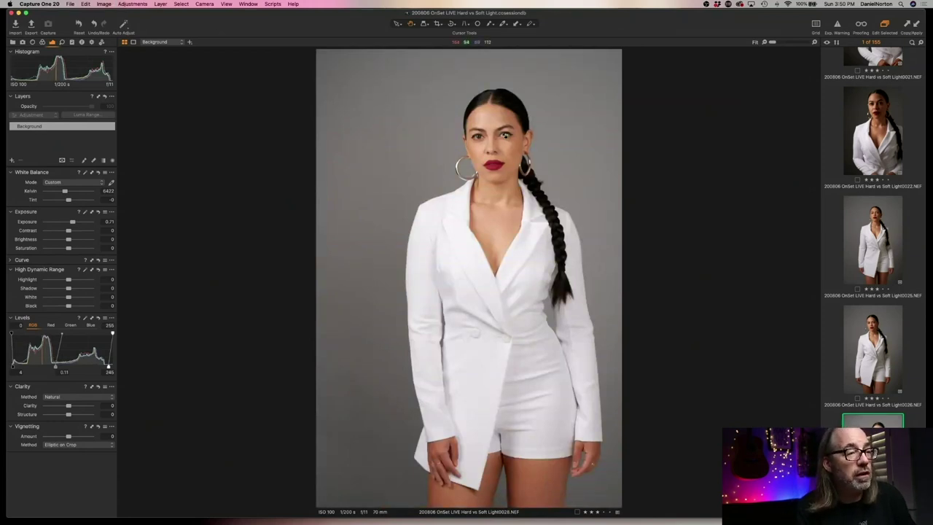
Check frame 0028's face at 100% and reset all of its adjustments.
{"action": "left_click", "coordinate": [505, 137]}
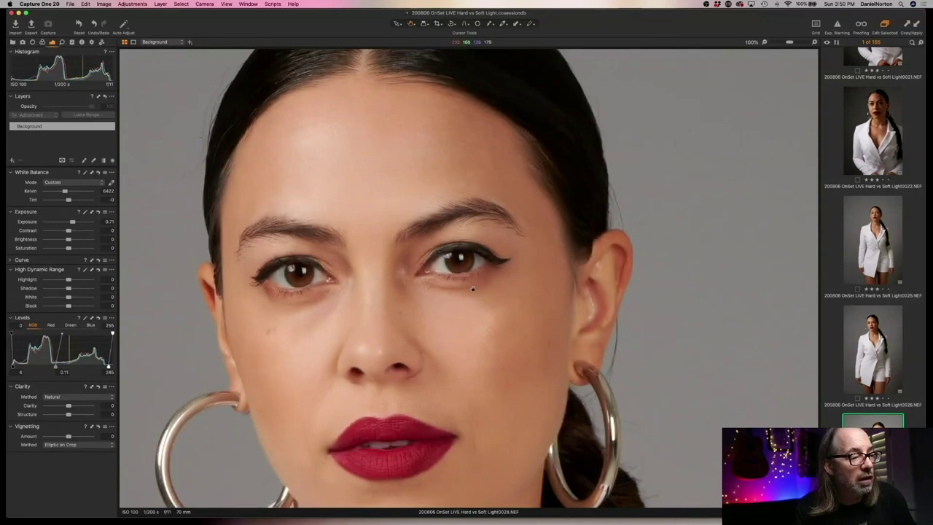
{"action": "left_click", "coordinate": [457, 267]}
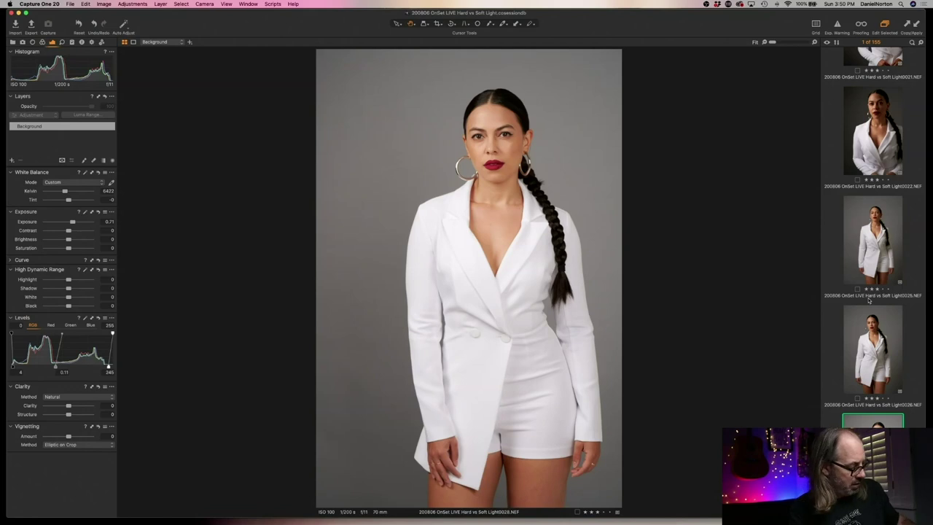
{"action": "key", "text": "super+r"}
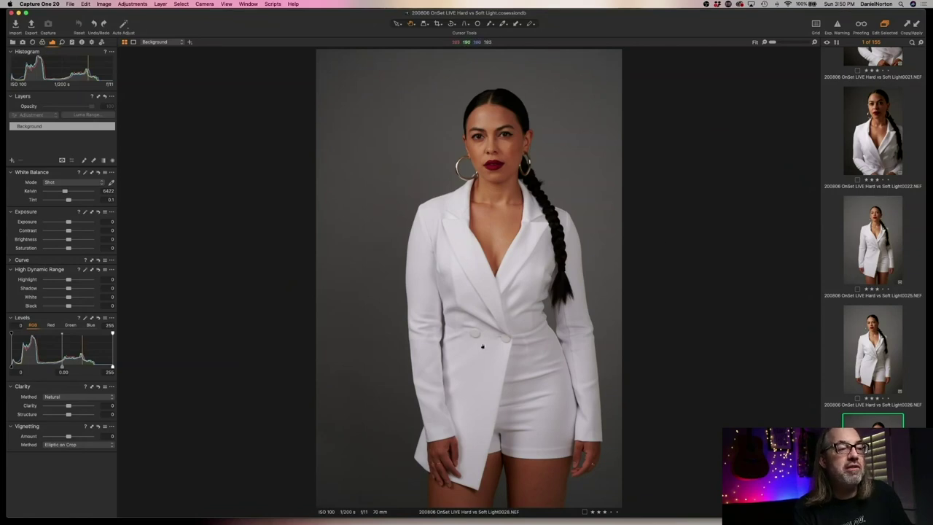
Set frame 0028's Levels to shadow 3, midtone 0.05 and highlight 226, and view the face at 100%.
{"action": "scroll", "coordinate": [502, 351], "scroll_direction": "up", "scroll_amount": 1}
{"action": "scroll", "coordinate": [503, 351], "scroll_direction": "up", "scroll_amount": 2}
{"action": "scroll", "coordinate": [467, 339], "scroll_direction": "down", "scroll_amount": 3}
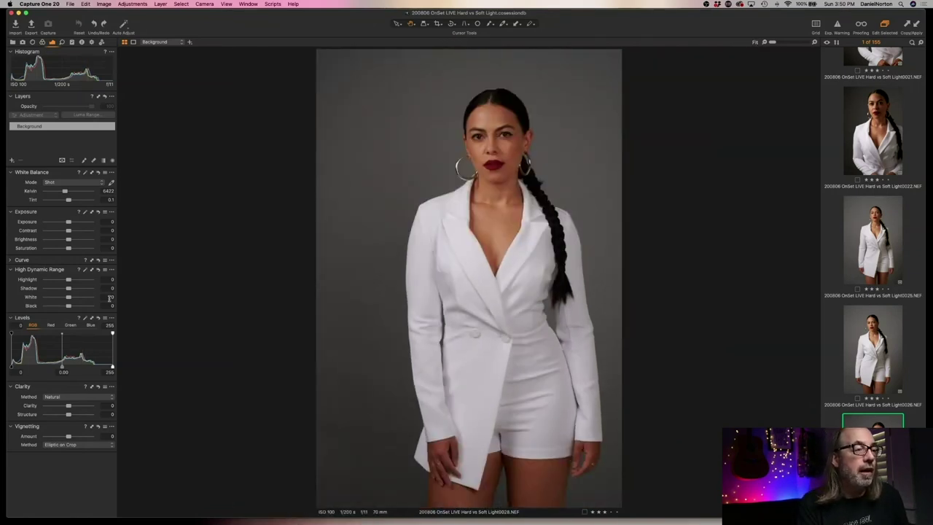
{"action": "left_click_drag", "start_coordinate": [113, 367], "coordinate": [52, 364]}
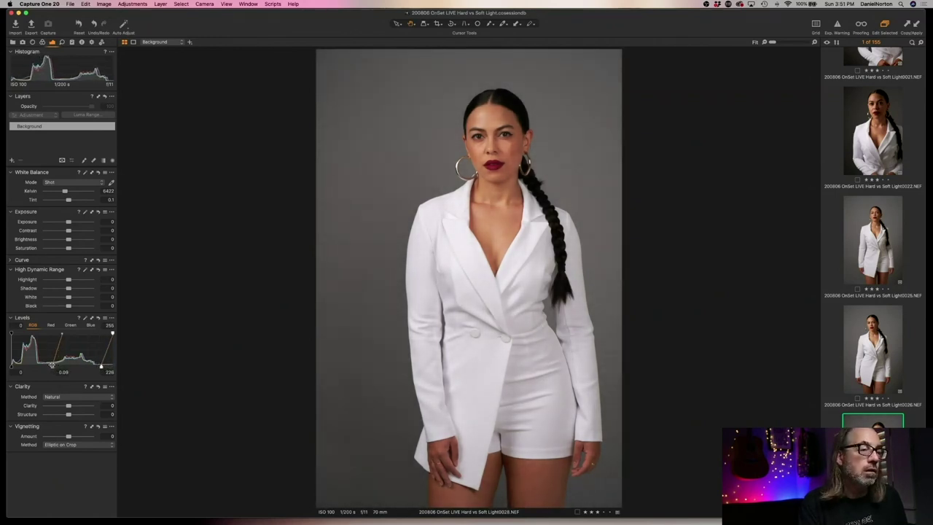
{"action": "left_click_drag", "start_coordinate": [11, 365], "coordinate": [13, 365]}
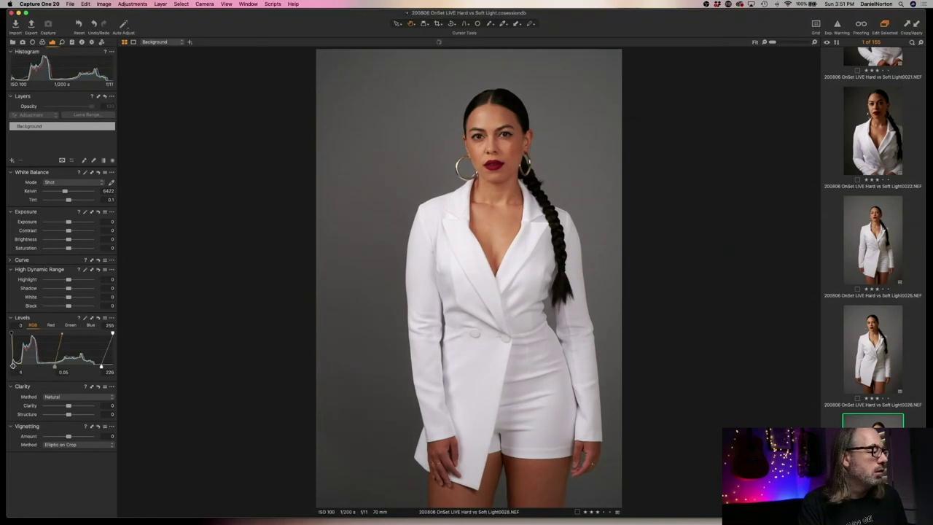
{"action": "left_click_drag", "start_coordinate": [13, 364], "coordinate": [12, 364]}
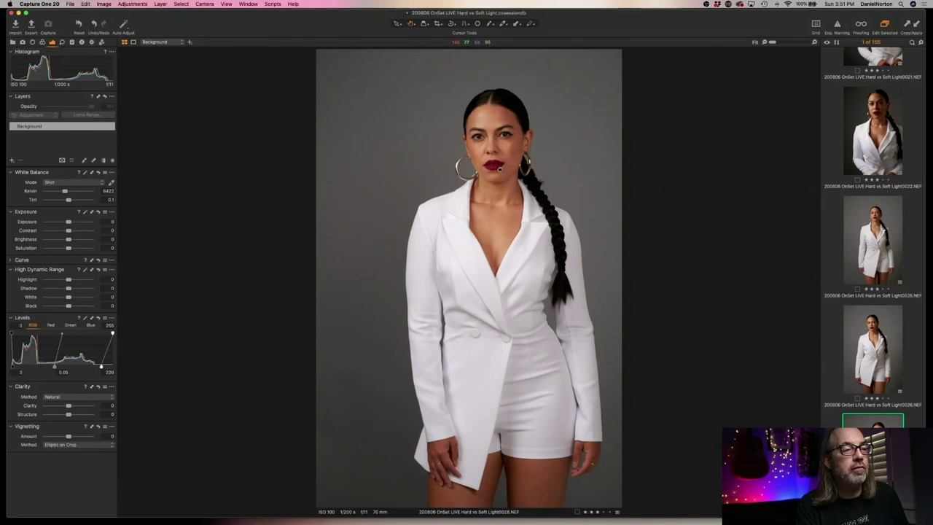
{"action": "left_click", "coordinate": [502, 168]}
{"action": "left_click_drag", "start_coordinate": [506, 225], "coordinate": [547, 308]}
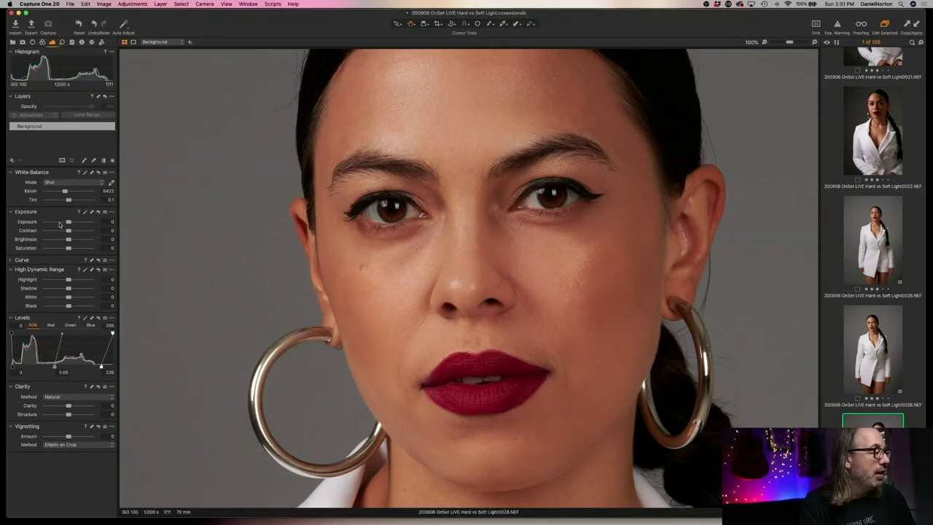
Raise frame 0028's Exposure to 0.26 and set its Levels midtone to 0.04 while viewing the whole frame.
{"action": "left_click_drag", "start_coordinate": [69, 223], "coordinate": [70, 223]}
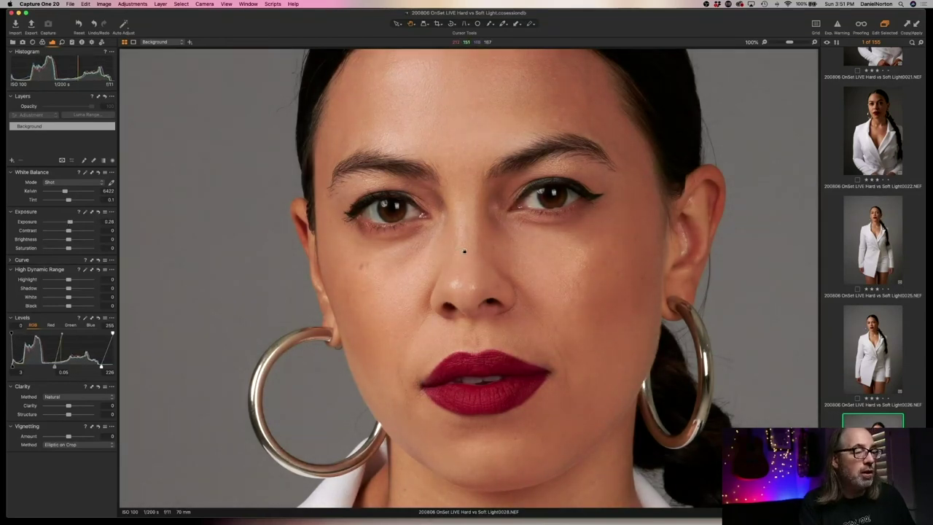
{"action": "left_click", "coordinate": [533, 289]}
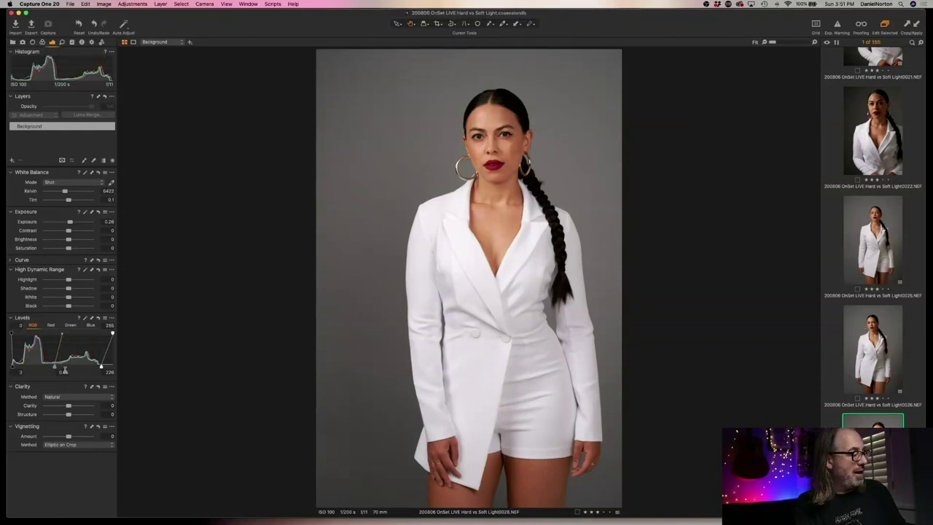
{"action": "left_click_drag", "start_coordinate": [53, 365], "coordinate": [55, 366]}
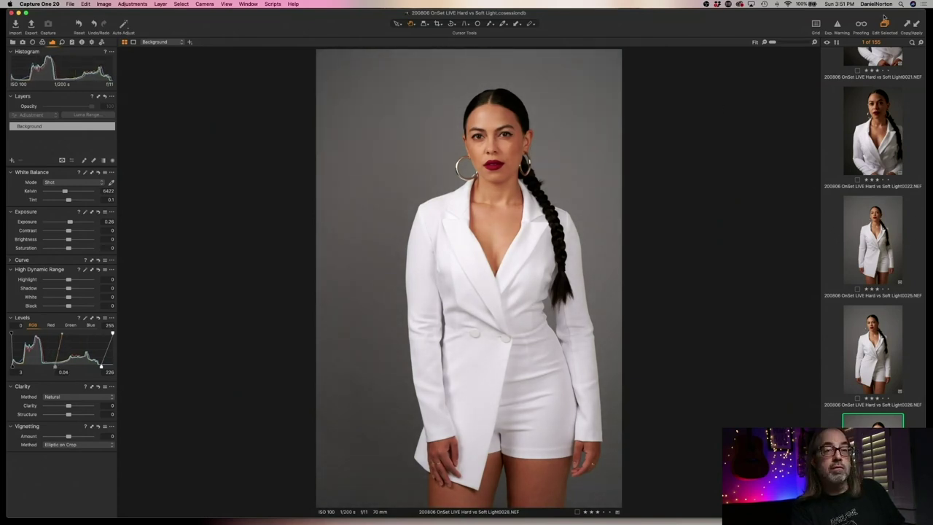
Check frame 0028 for clipped highlights with the exposure warning, and inspect the face at 100%.
{"action": "left_click", "coordinate": [838, 25]}
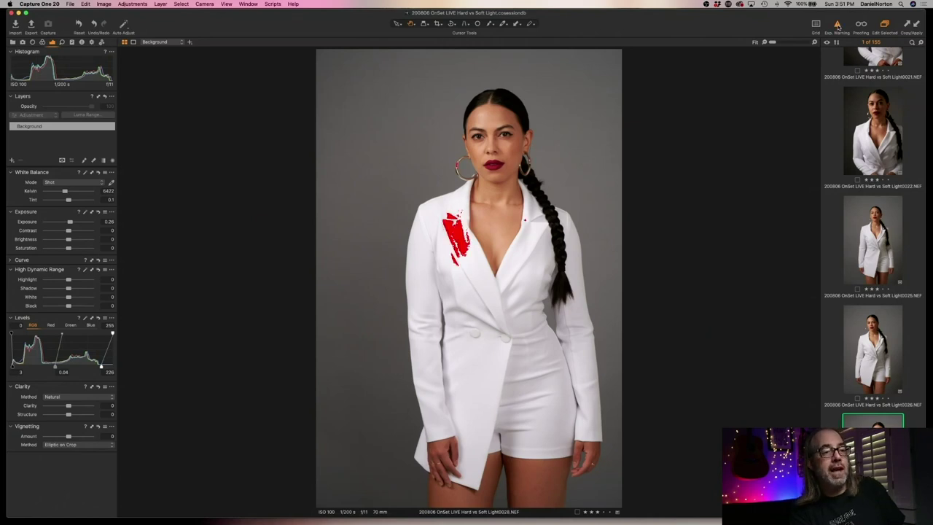
{"action": "left_click", "coordinate": [837, 25]}
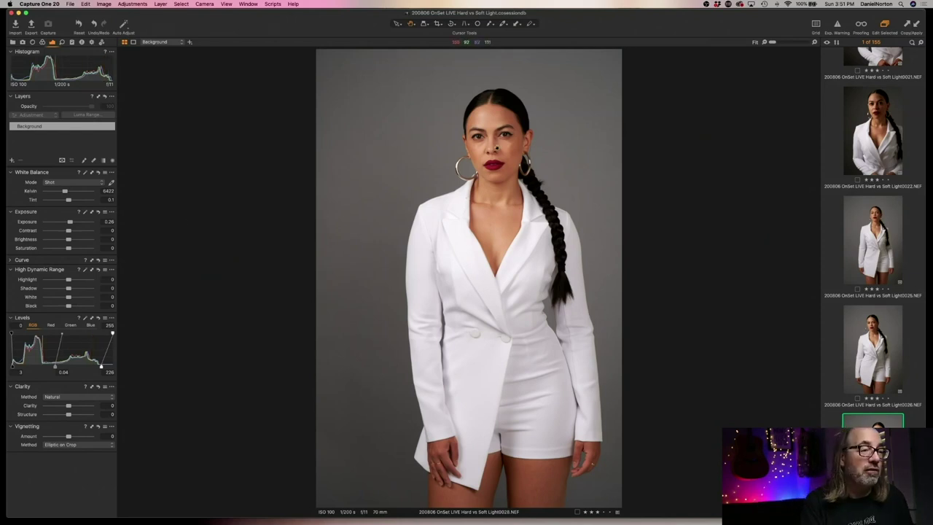
{"action": "key", "text": "z"}
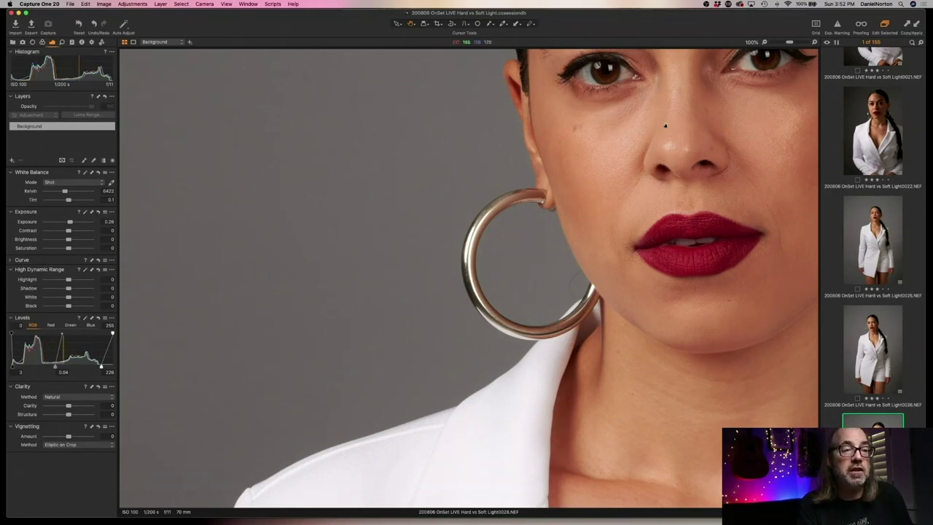
{"action": "left_click_drag", "start_coordinate": [630, 114], "coordinate": [676, 200]}
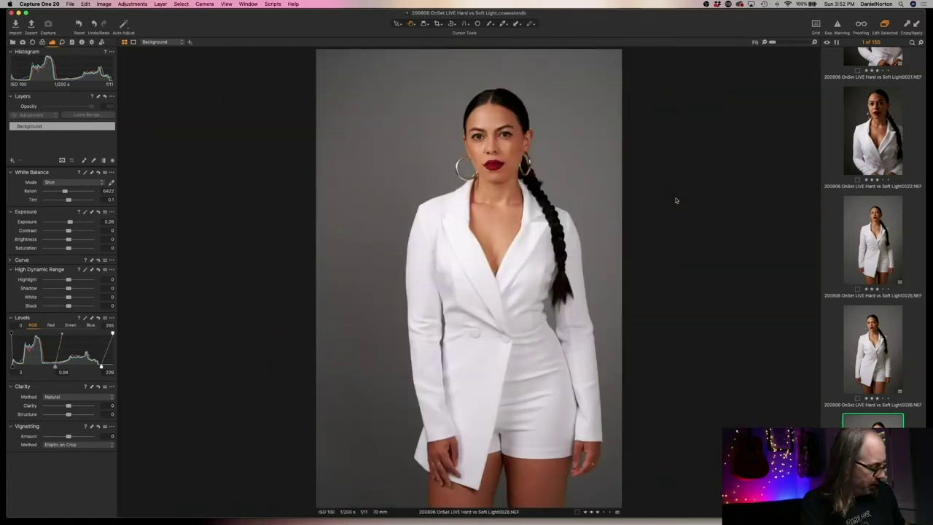
Apply frame 0028's exposure and Levels adjustments to frames 0029, 0030 and 0031.
{"action": "key", "text": "Right"}
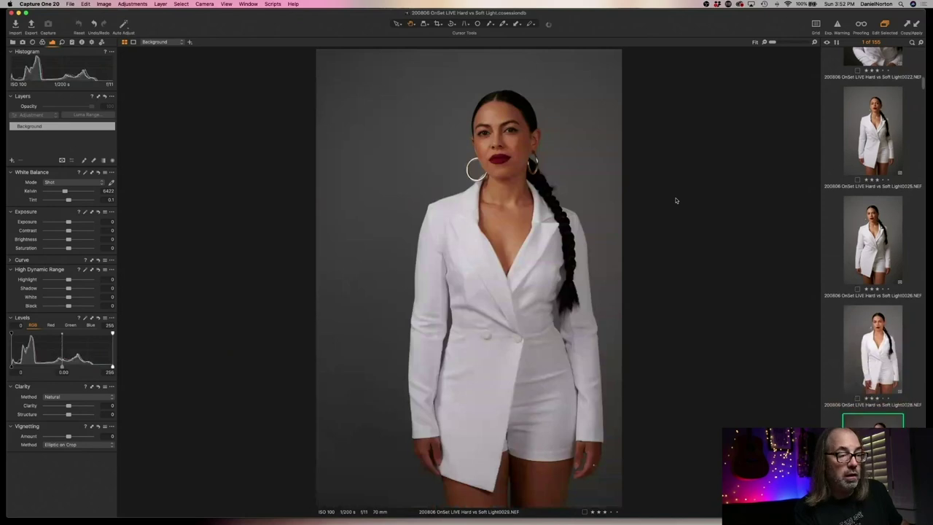
{"action": "key", "text": "super+shift+a"}
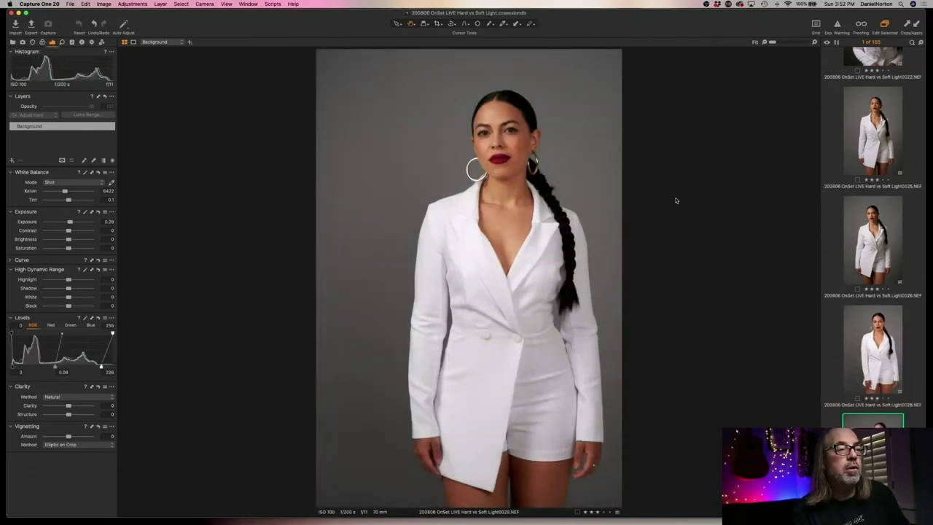
{"action": "scroll", "coordinate": [834, 262], "scroll_direction": "down", "scroll_amount": 3}
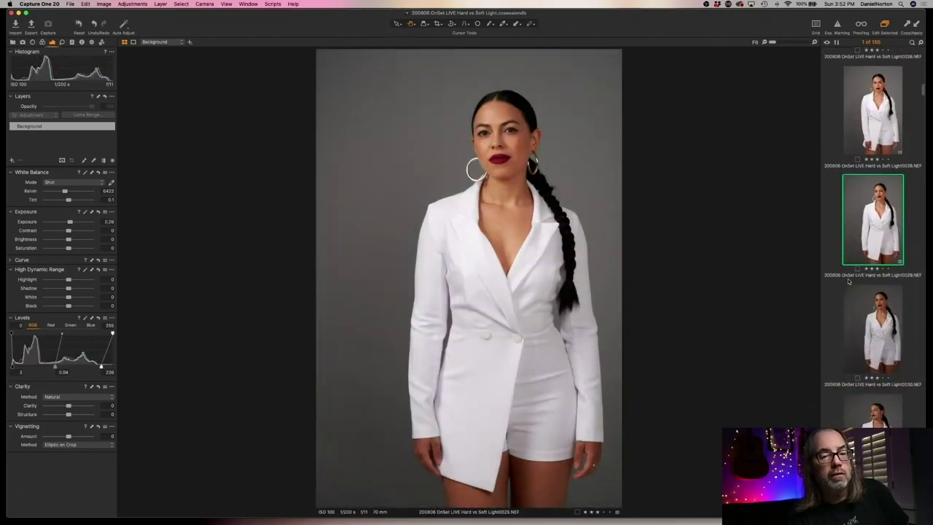
{"action": "left_click", "coordinate": [863, 279]}
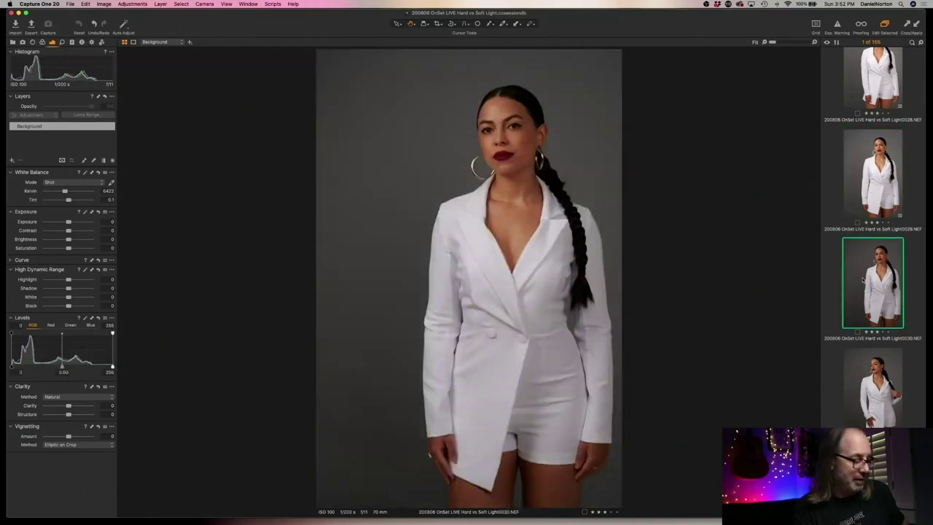
{"action": "key", "text": "super+shift+a"}
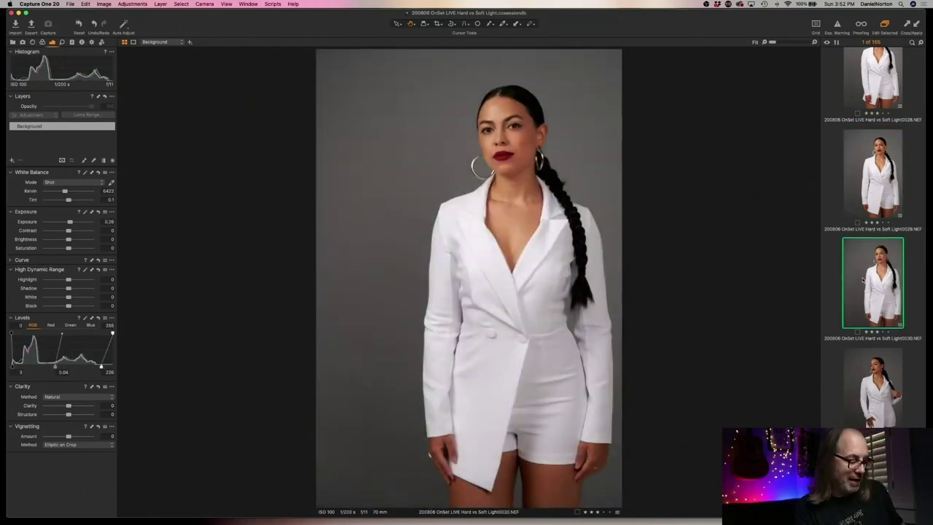
{"action": "key", "text": "Down"}
{"action": "key", "text": "super+shift+a"}
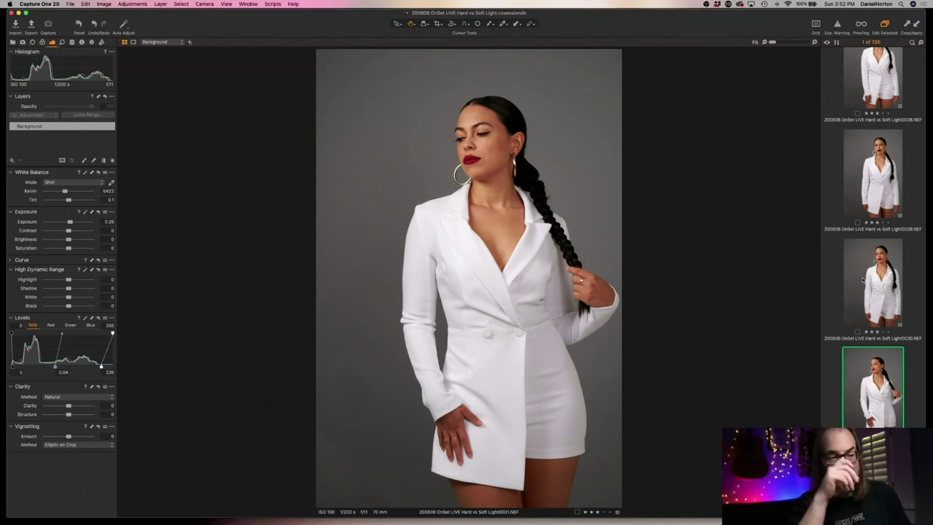
Apply the same adjustments to frames 0032 and 0033, checking frame 0032's face at 100% in between.
{"action": "scroll", "coordinate": [855, 360], "scroll_direction": "down", "scroll_amount": 2}
{"action": "scroll", "coordinate": [855, 360], "scroll_direction": "down", "scroll_amount": 3}
{"action": "left_click", "coordinate": [867, 357]}
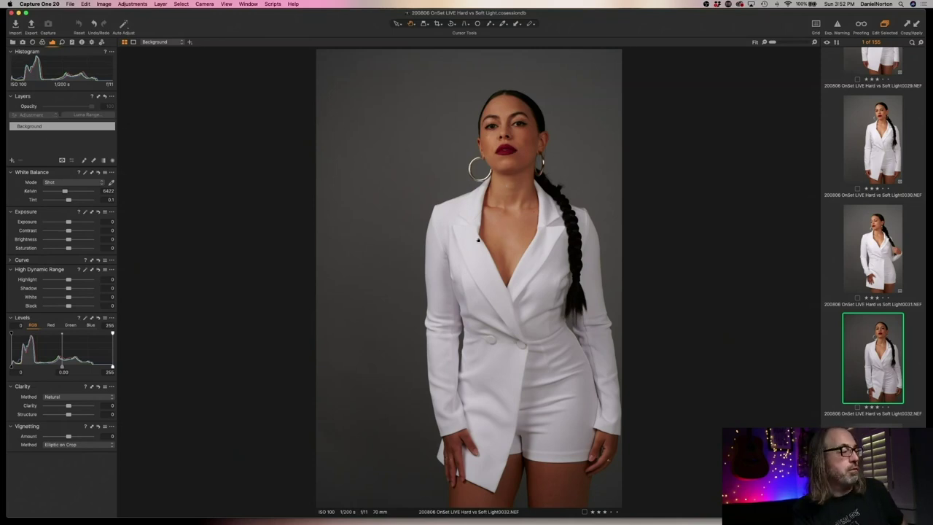
{"action": "key", "text": "super+shift+a"}
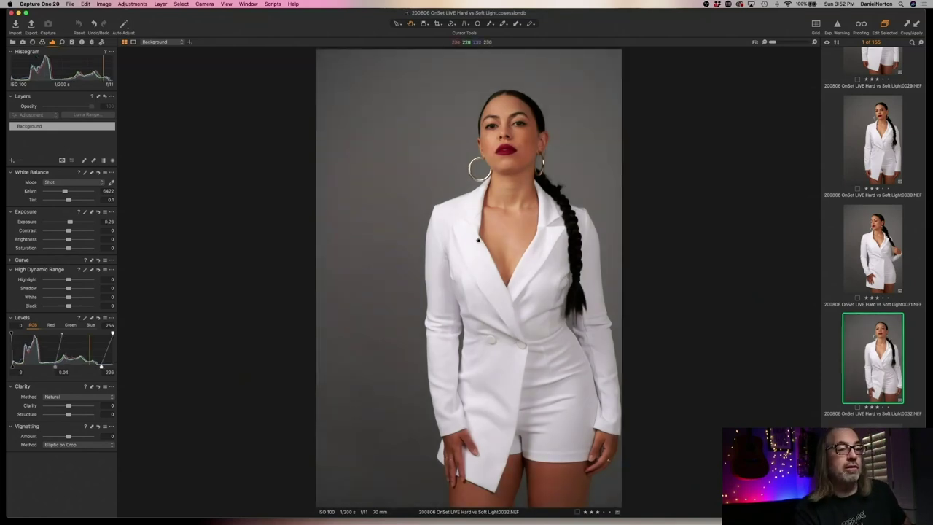
{"action": "left_click", "coordinate": [520, 134]}
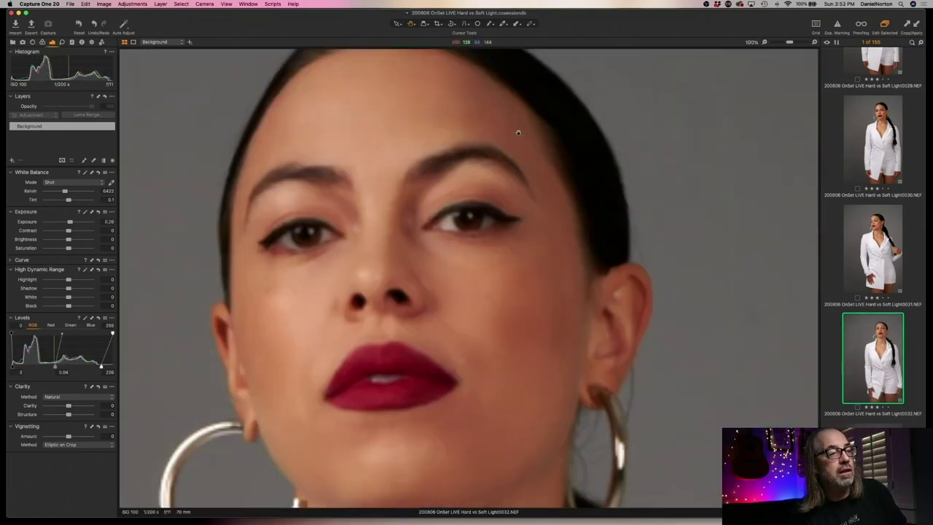
{"action": "left_click", "coordinate": [478, 246]}
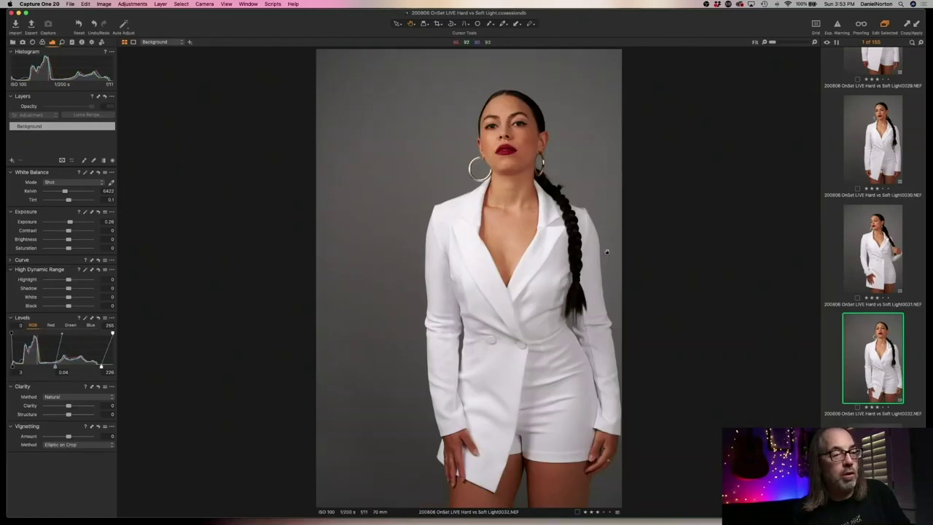
{"action": "key", "text": "Right"}
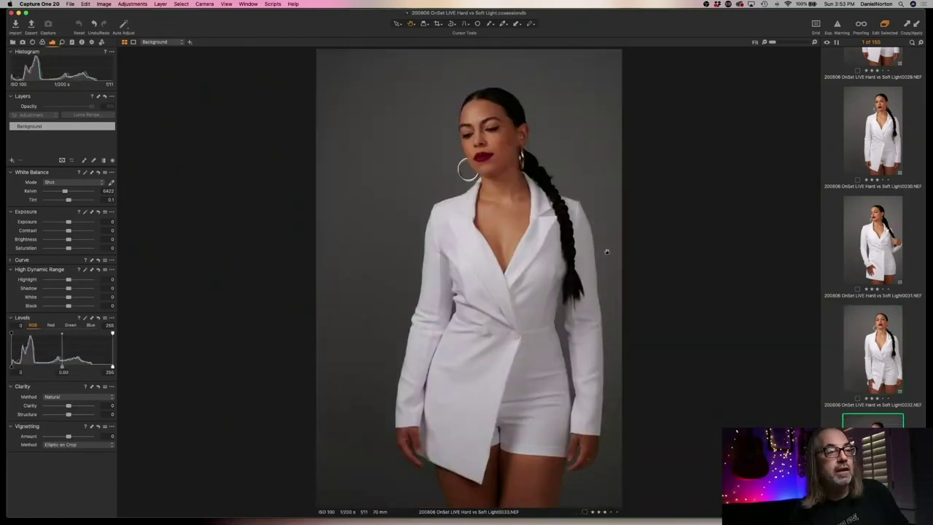
{"action": "key", "text": "super+shift+a"}
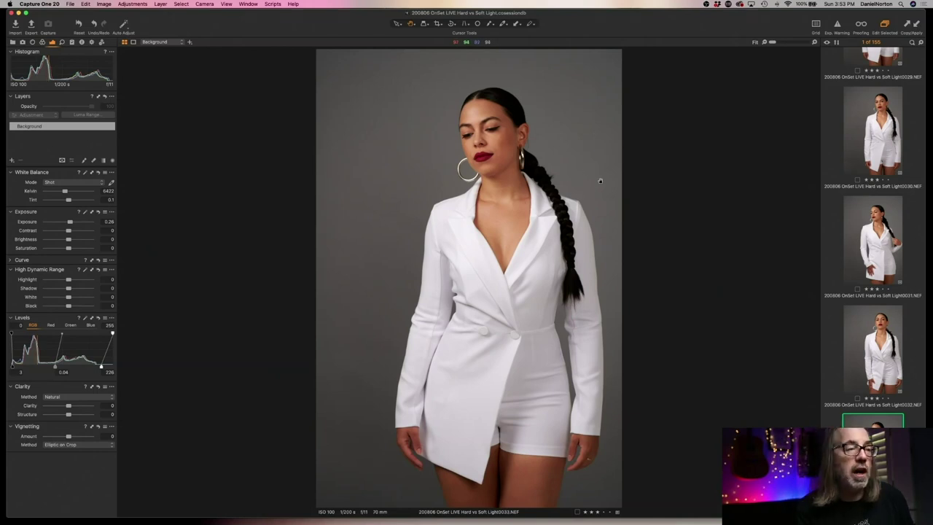
Return to frame 0032 and examine the eye sharpness at 100% with the loupe.
{"action": "left_click", "coordinate": [862, 315]}
{"action": "left_click", "coordinate": [521, 124]}
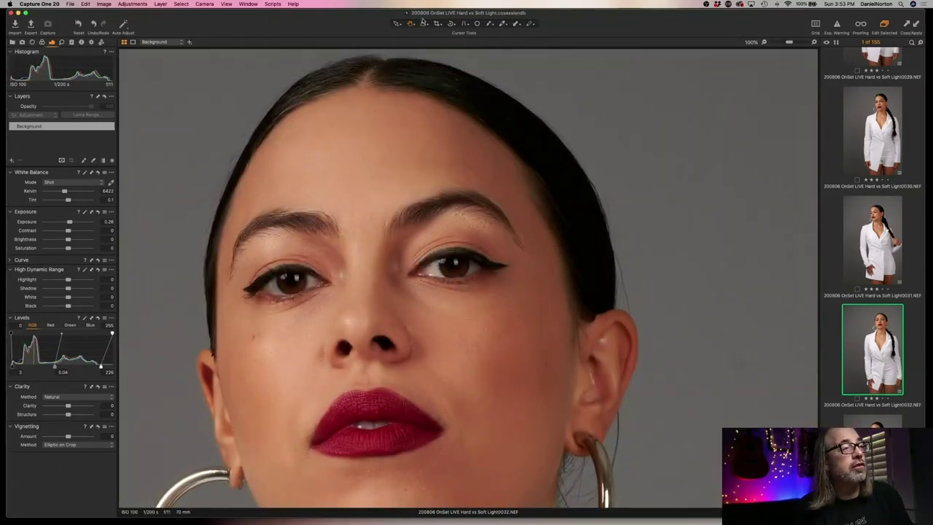
{"action": "mouse_move", "coordinate": [444, 263]}
{"action": "left_mouse_down"}
{"action": "mouse_move", "coordinate": [429, 261]}
{"action": "mouse_move", "coordinate": [440, 269]}
{"action": "left_mouse_up"}
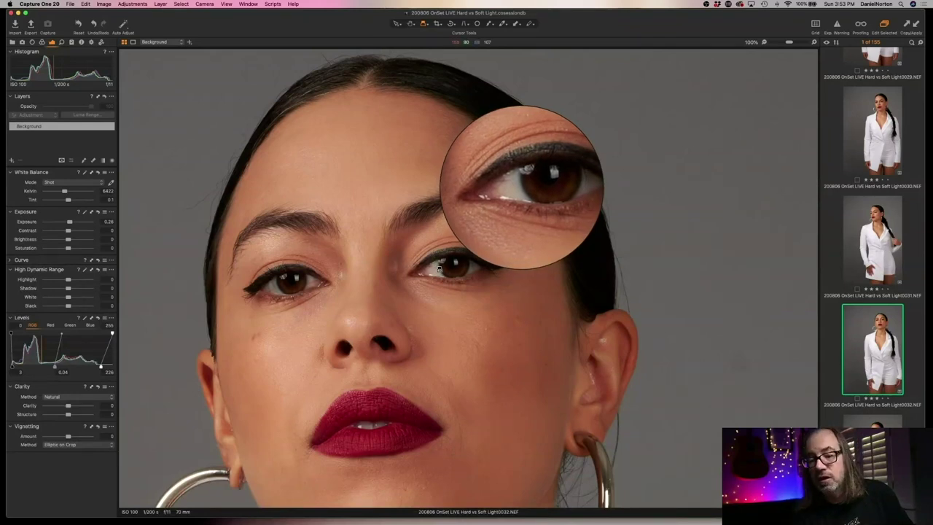
{"action": "left_click_drag", "start_coordinate": [440, 269], "coordinate": [440, 269]}
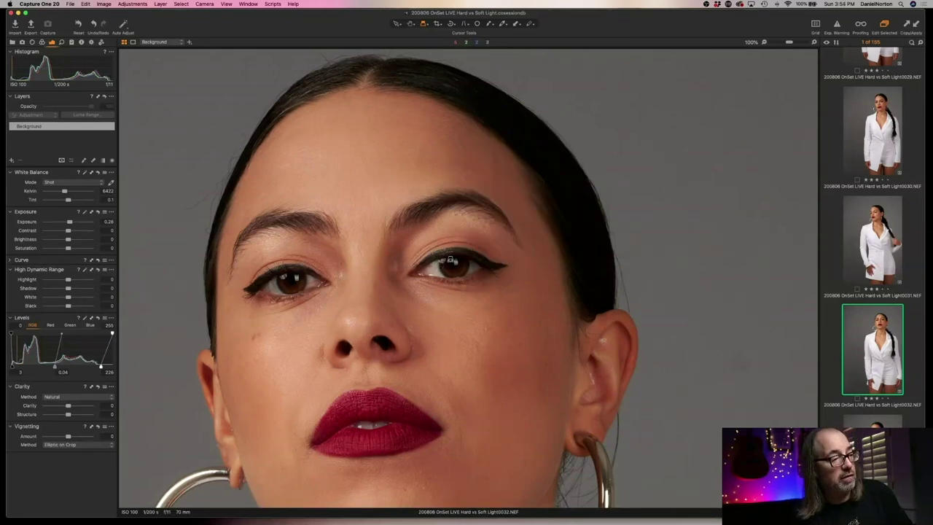
{"action": "key", "text": "super+0"}
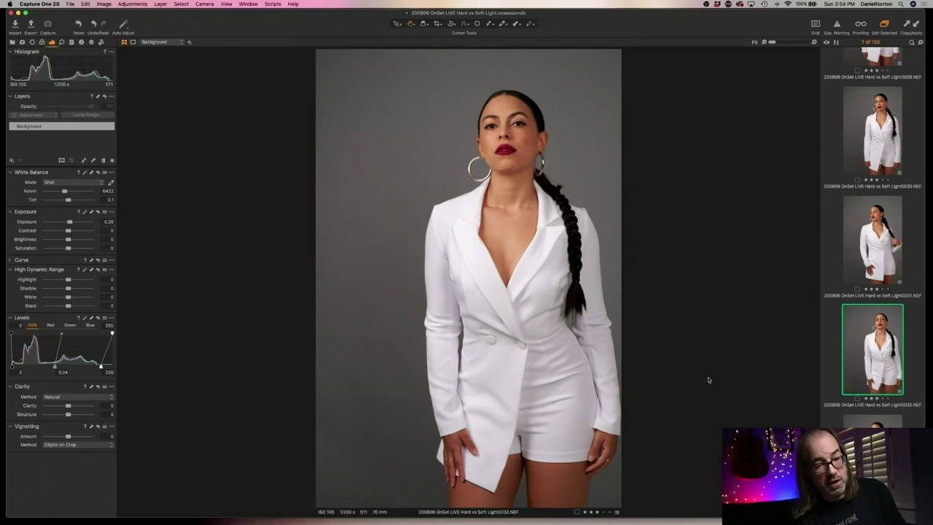
Continue past frame 0033 and apply the matching adjustments to frames 0034 and 0035.
{"action": "key", "text": "Right"}
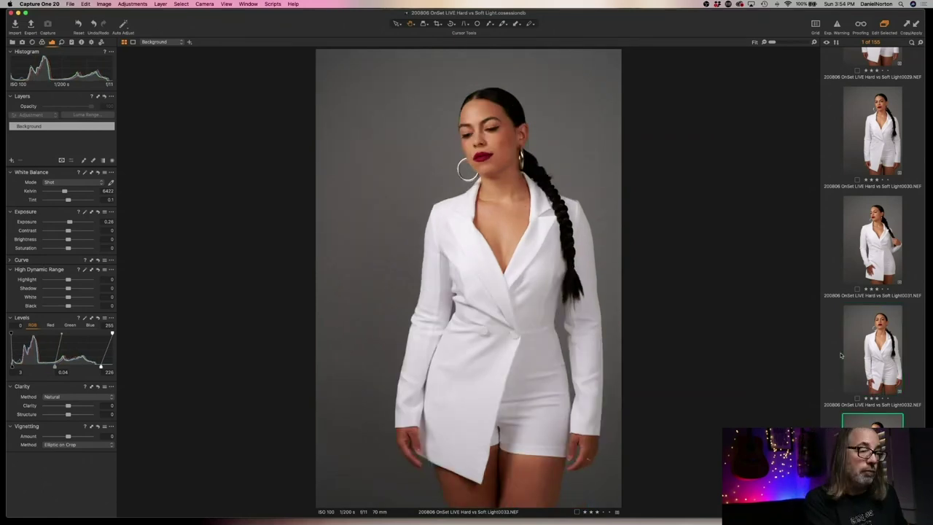
{"action": "key", "text": "Right"}
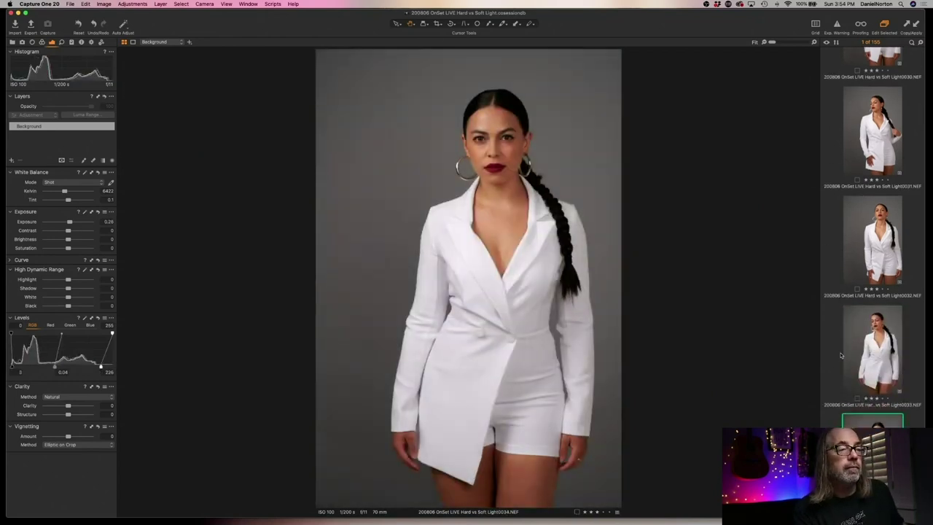
{"action": "key", "text": "Right"}
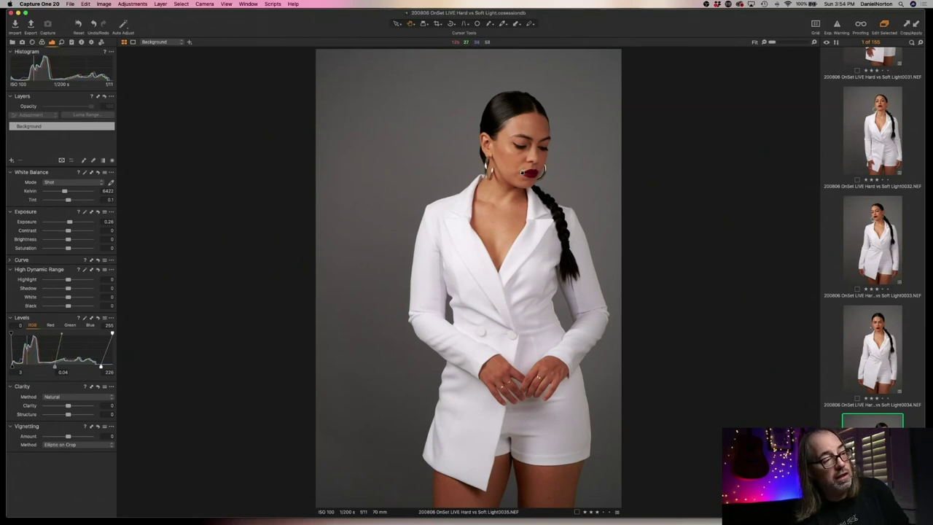
Inspect frame 0035's face at 100% and cull the frame from the set.
{"action": "left_click", "coordinate": [522, 172]}
{"action": "left_click_drag", "start_coordinate": [489, 218], "coordinate": [582, 273]}
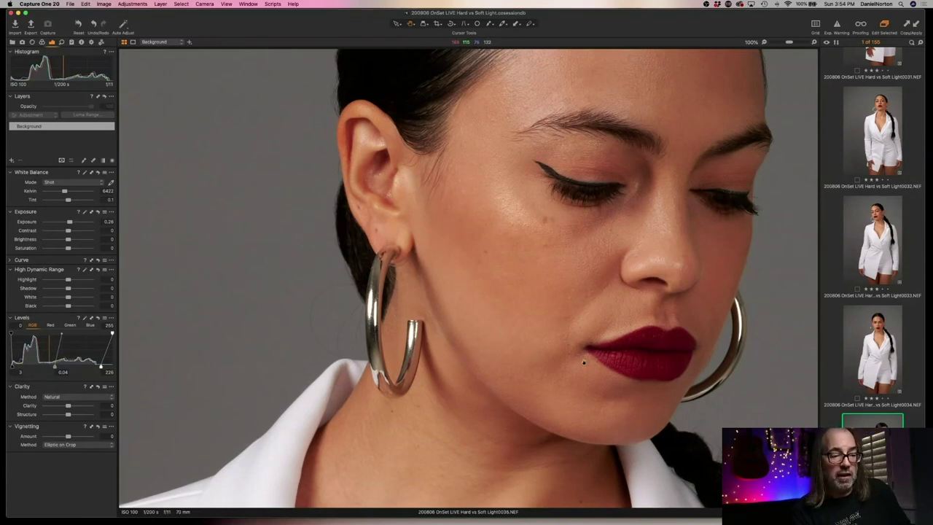
{"action": "key", "text": "super+0"}
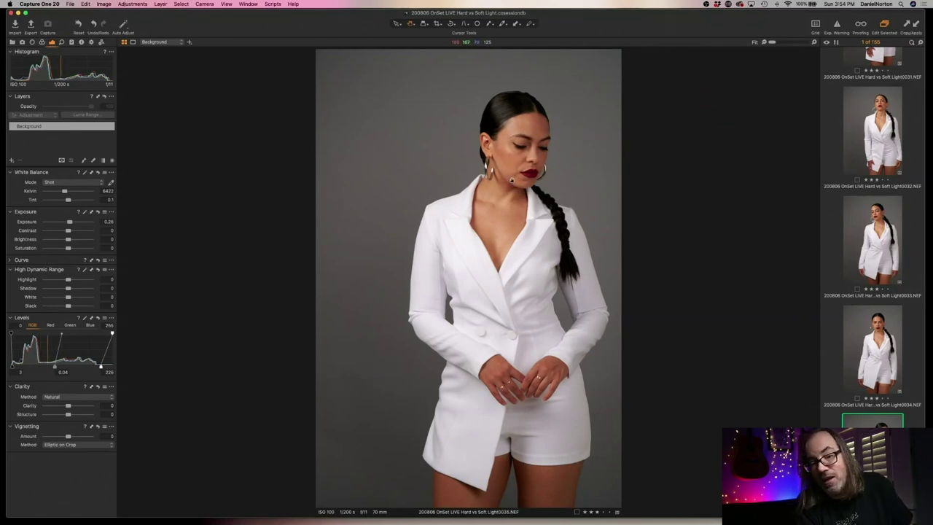
{"action": "left_click", "coordinate": [542, 154]}
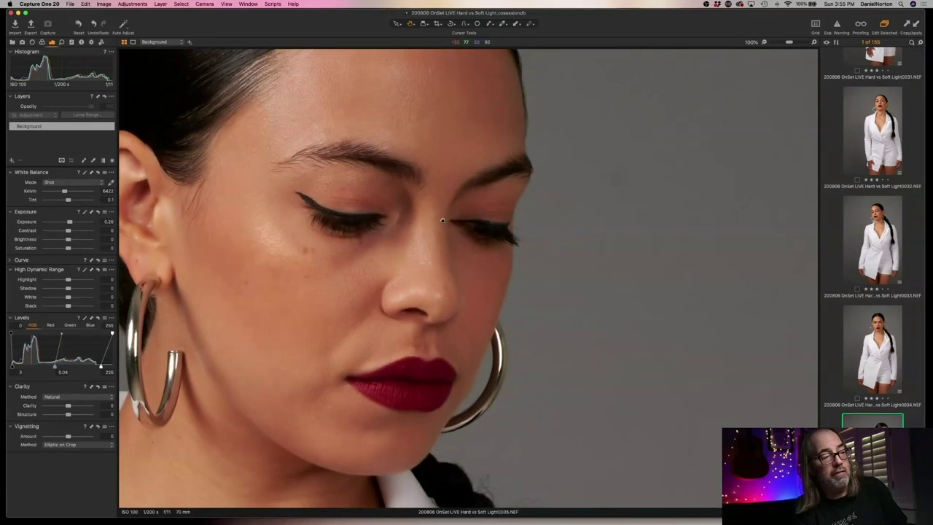
{"action": "left_click", "coordinate": [441, 219]}
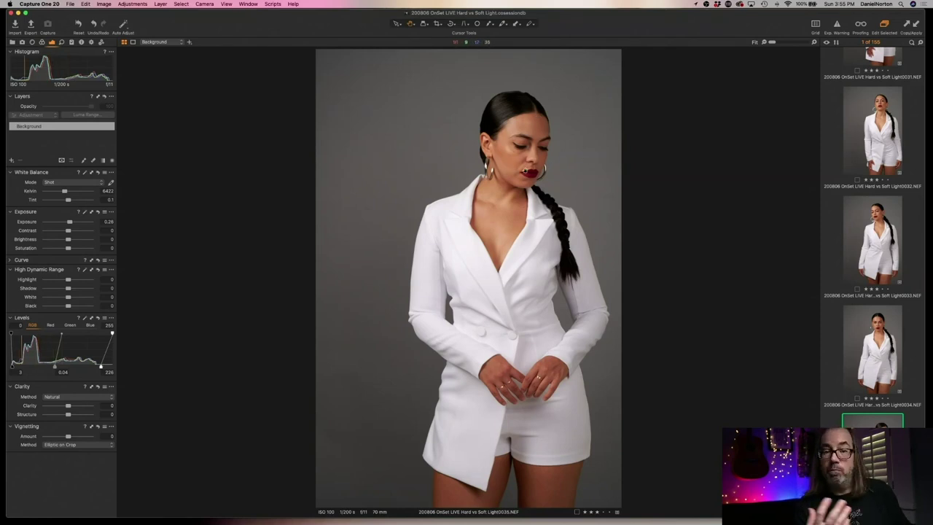
{"action": "key", "text": "BackSpace"}
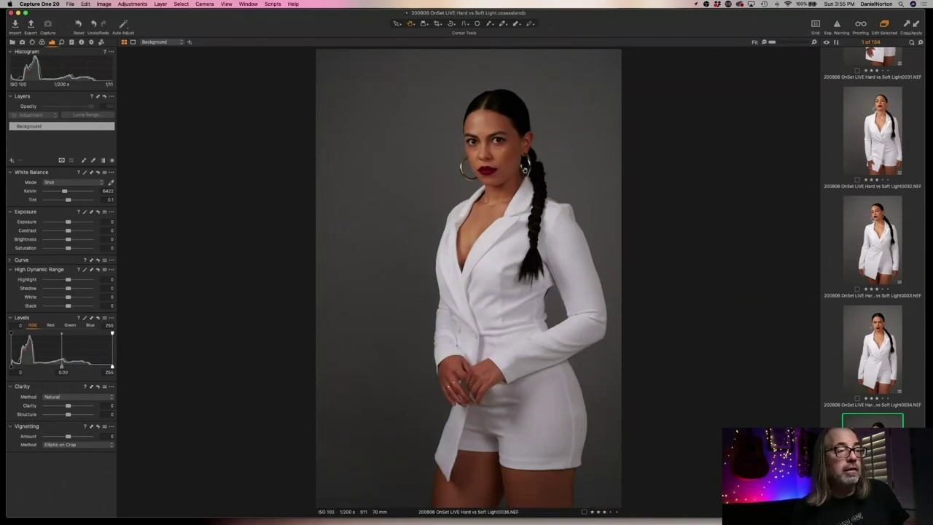
Check frame 0036's face at 100% and apply the matching exposure and Levels adjustments to frames 0036 and 0037.
{"action": "left_click", "coordinate": [492, 149]}
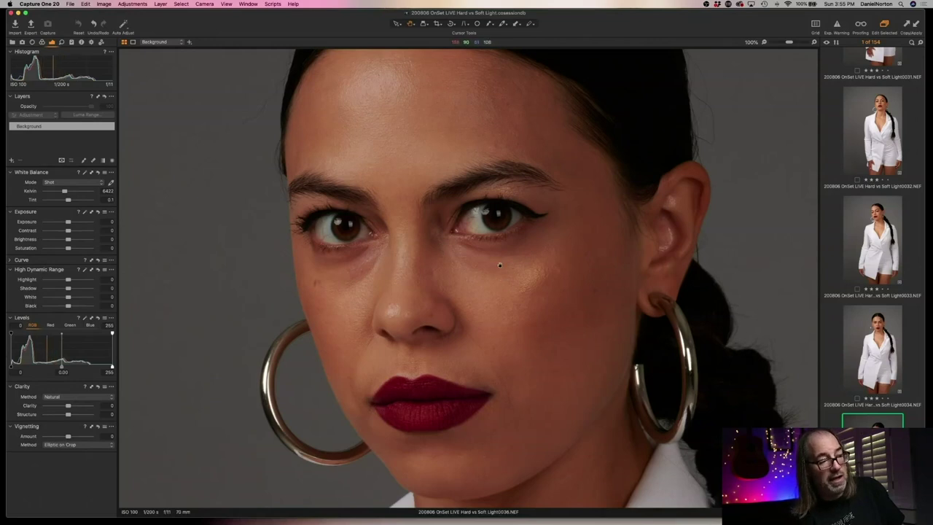
{"action": "left_click", "coordinate": [513, 248]}
{"action": "key", "text": "super+shift+a"}
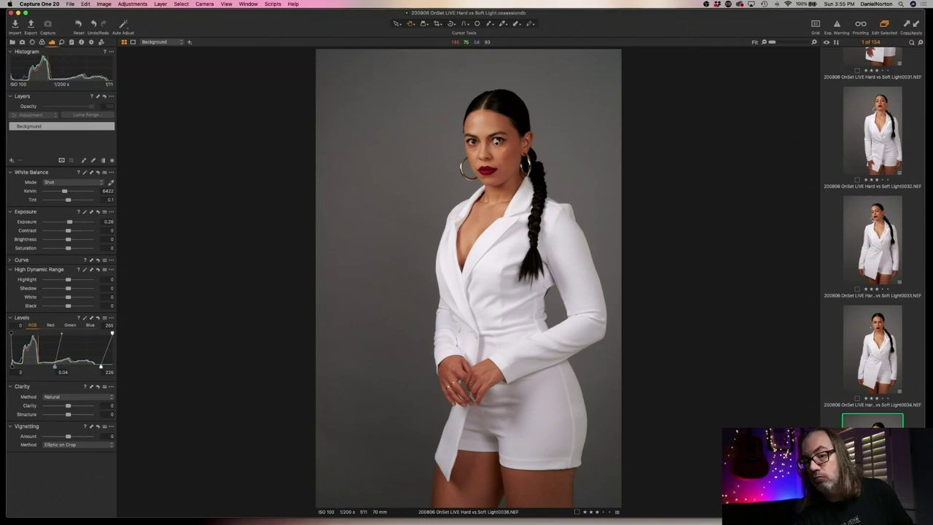
{"action": "key", "text": "Right"}
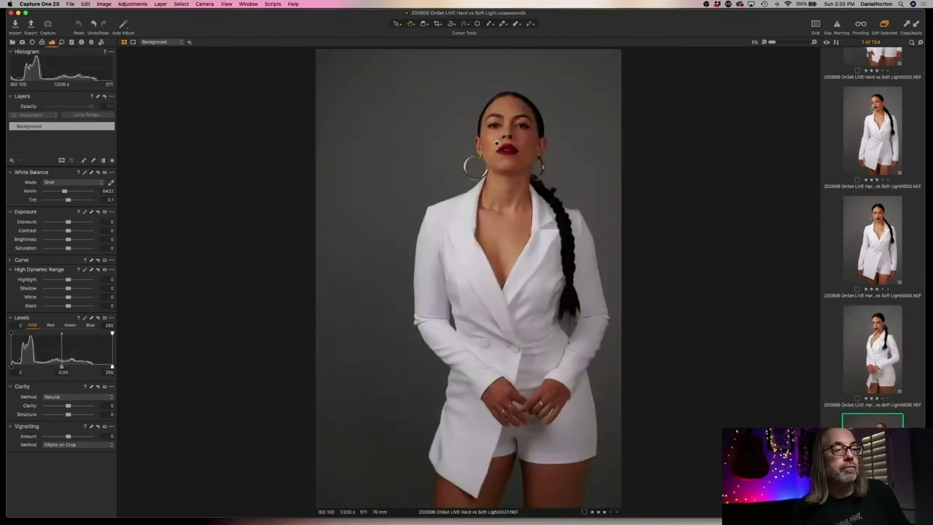
{"action": "key", "text": "super+shift+a"}
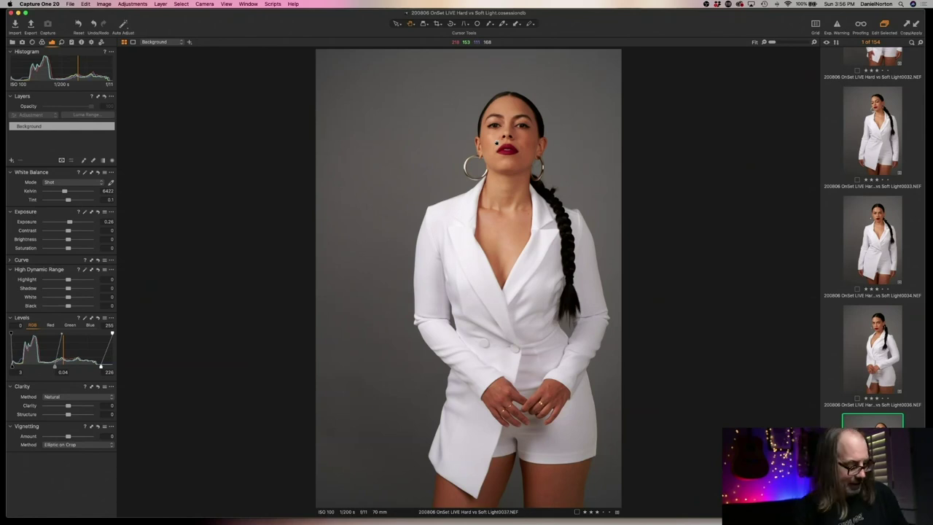
Apply the matching exposure and Levels adjustments to frame 0038 and check its face at 100%.
{"action": "key", "text": "Left"}
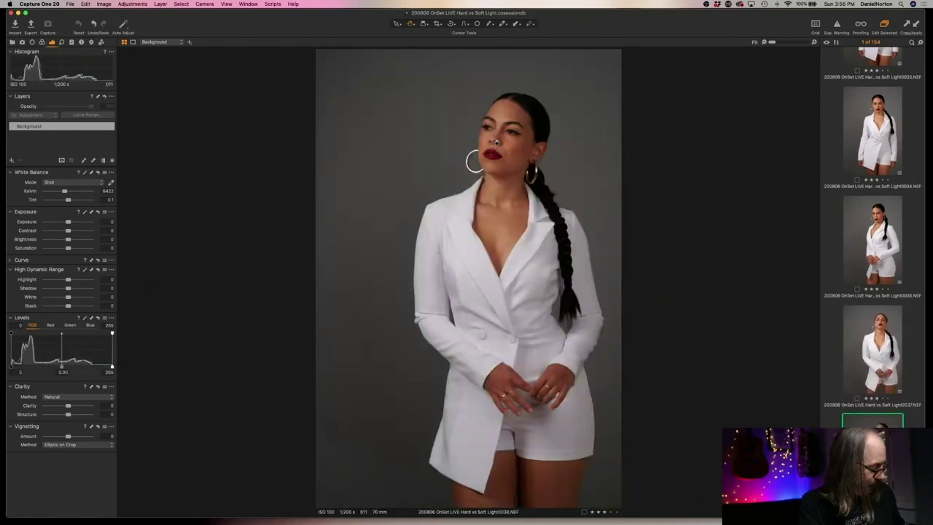
{"action": "key", "text": "Right"}
{"action": "key", "text": "Right"}
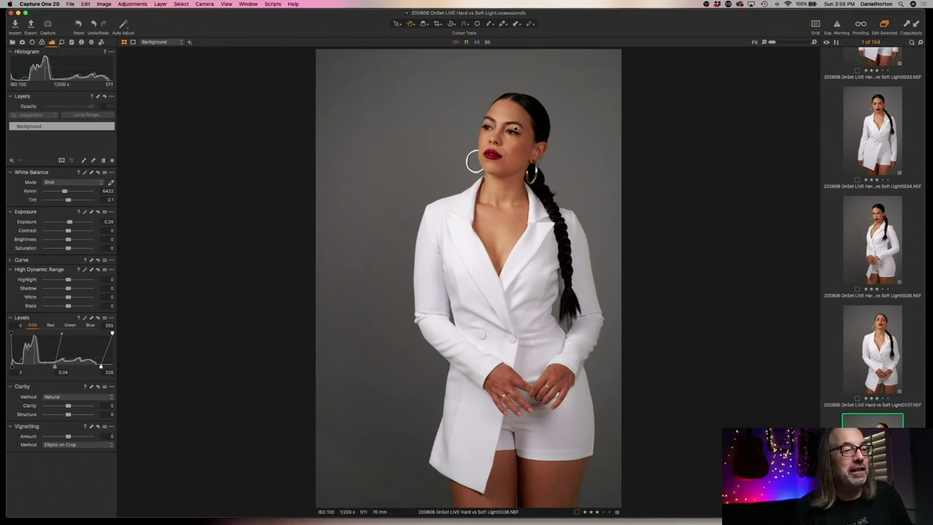
{"action": "left_click", "coordinate": [516, 216]}
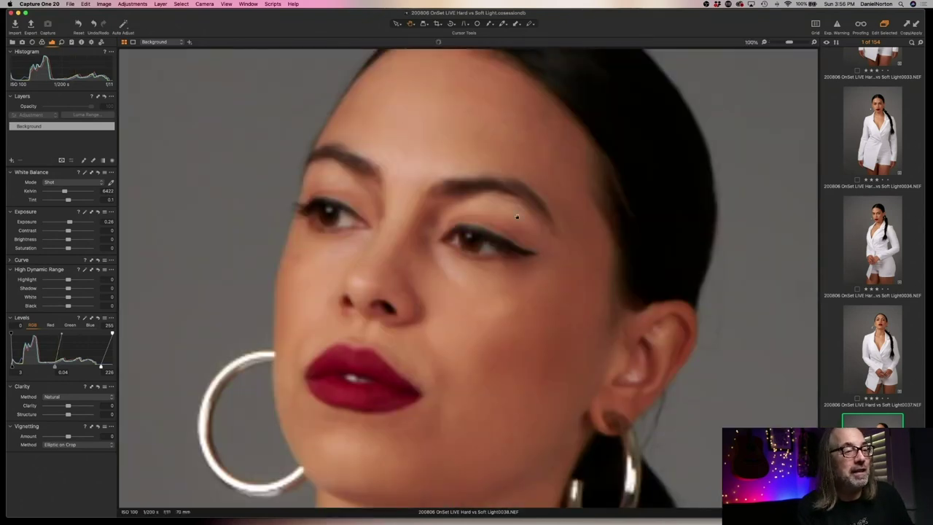
{"action": "left_click", "coordinate": [472, 286]}
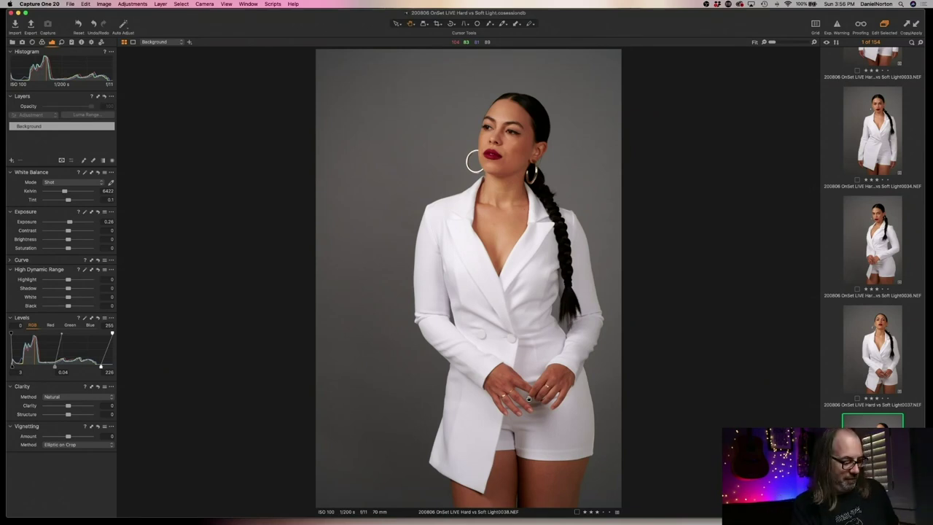
Apply the matching adjustments to frame 0039 and refine them to exposure 0.48 and Levels 10, 0.05 and 227.
{"action": "key", "text": "Down"}
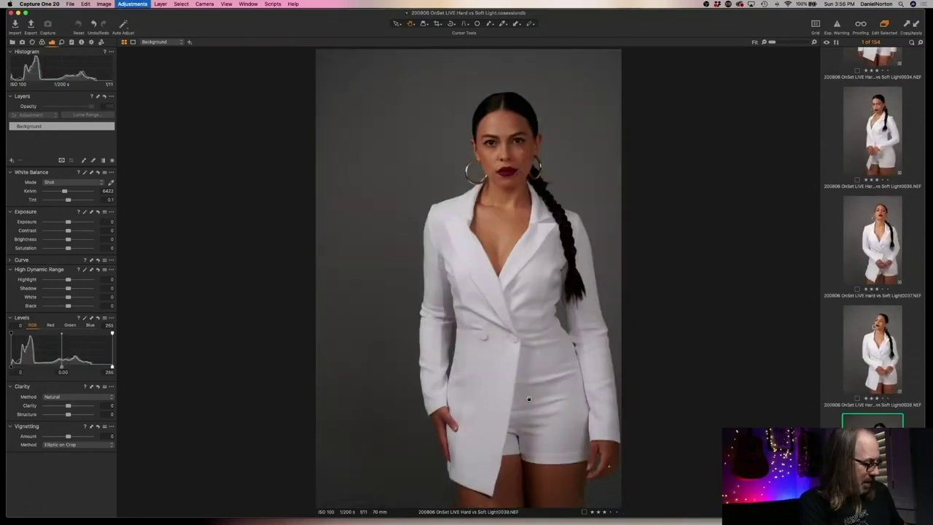
{"action": "key", "text": "super+l"}
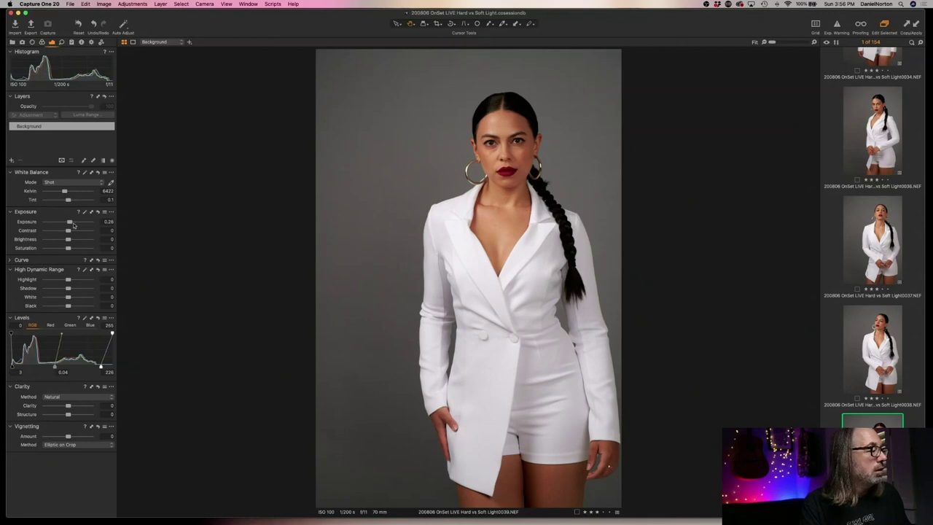
{"action": "left_click_drag", "start_coordinate": [70, 223], "coordinate": [71, 222]}
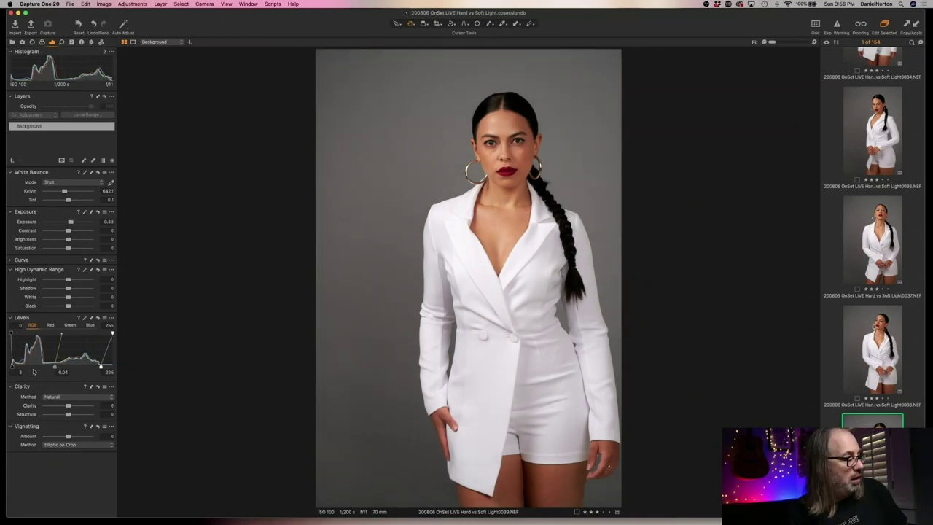
{"action": "left_click_drag", "start_coordinate": [12, 367], "coordinate": [56, 367]}
{"action": "left_click_drag", "start_coordinate": [100, 369], "coordinate": [101, 368]}
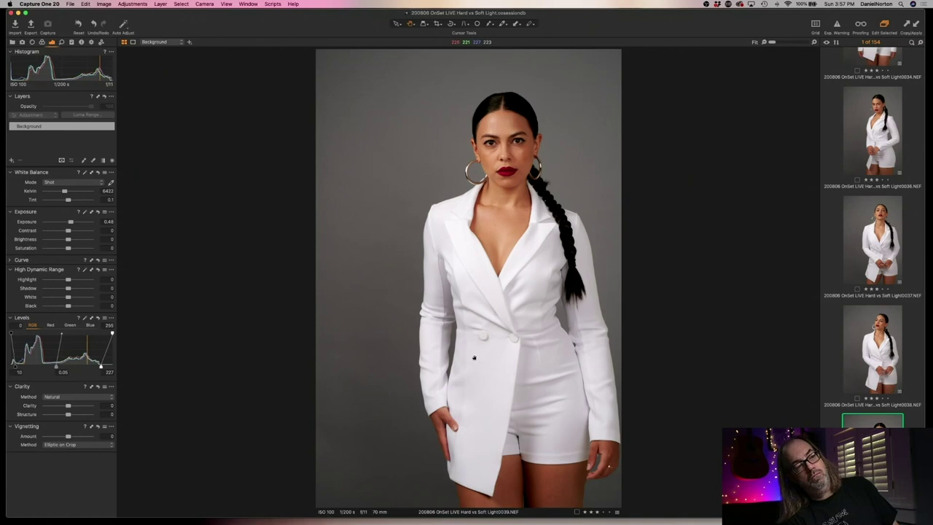
Copy frame 0039's refined exposure and Levels adjustments to frame 0040.
{"action": "key", "text": "Down"}
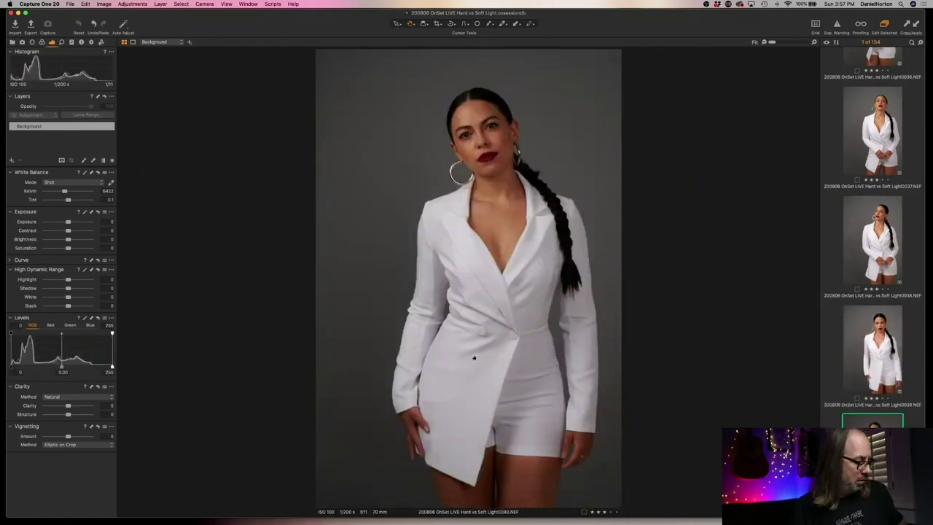
{"action": "key", "text": "super+shift+v"}
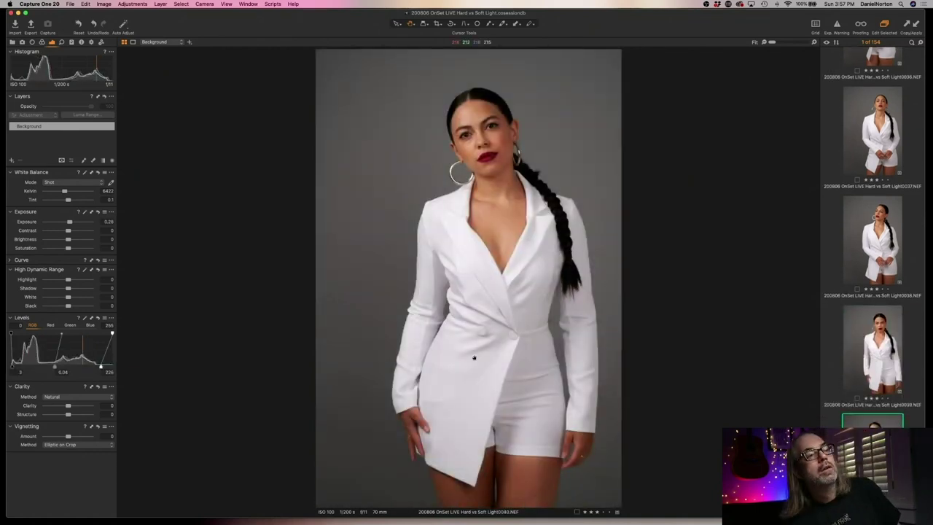
{"action": "key", "text": "Up"}
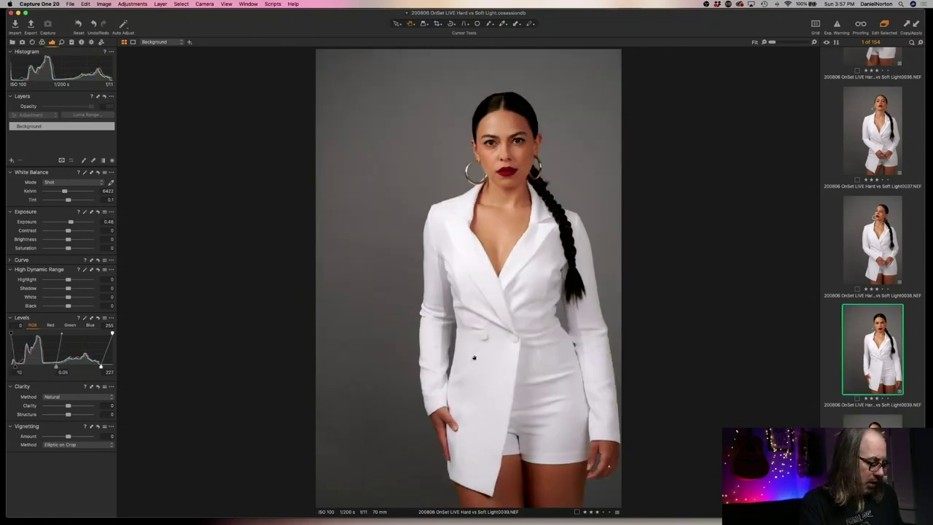
{"action": "key", "text": "Down"}
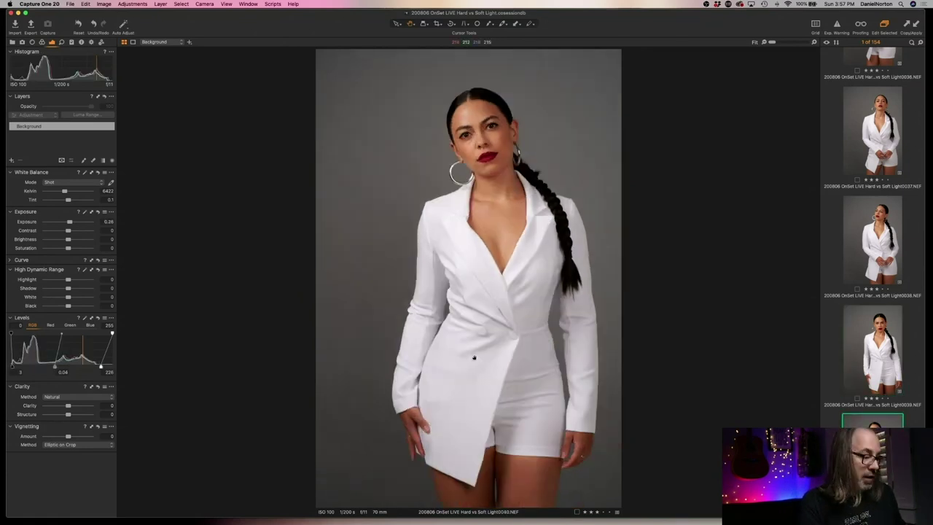
{"action": "key", "text": "super+shift+v"}
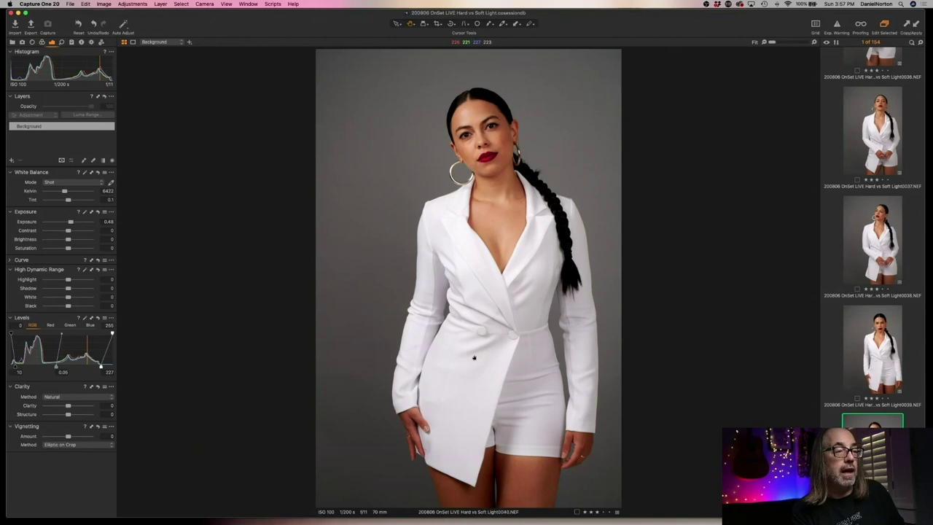
Apply the same refined exposure and Levels adjustments to frames 0041 and 0042.
{"action": "key", "text": "Down"}
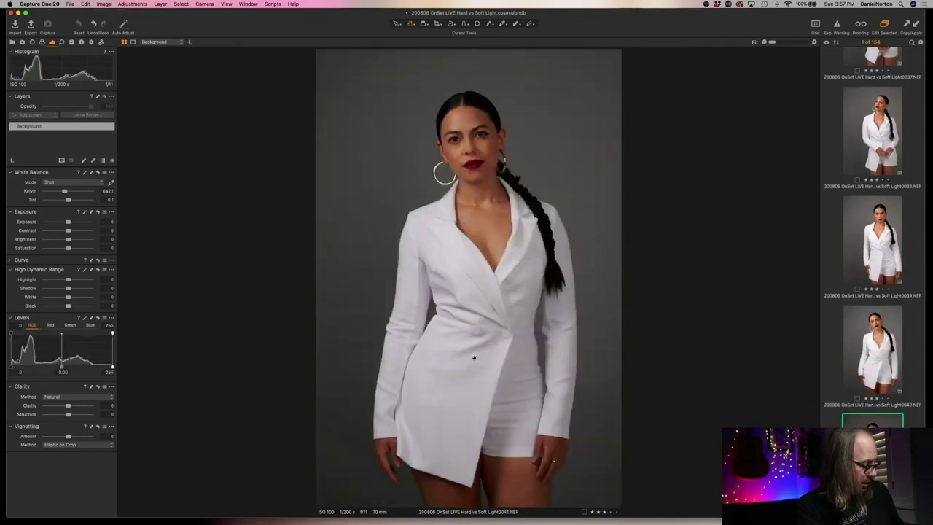
{"action": "key", "text": "super+shift+v"}
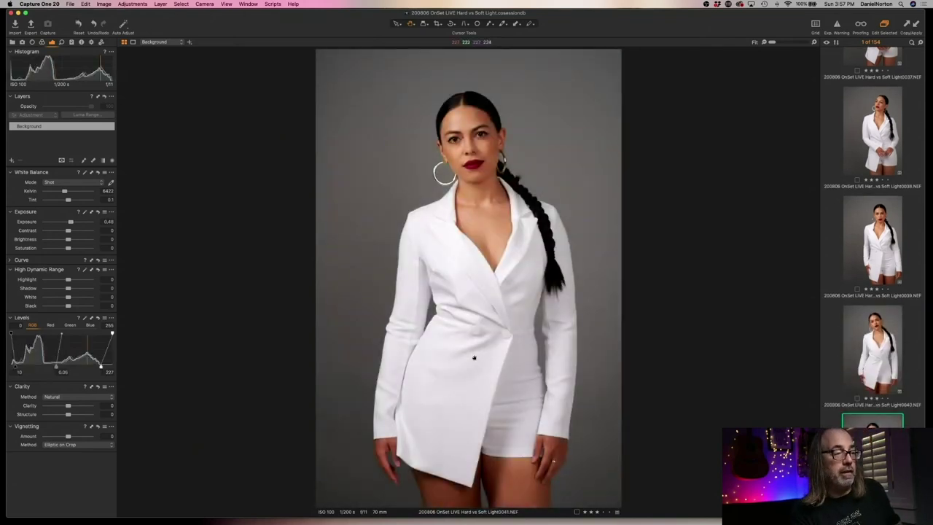
{"action": "key", "text": "Down"}
{"action": "key", "text": "super+shift+v"}
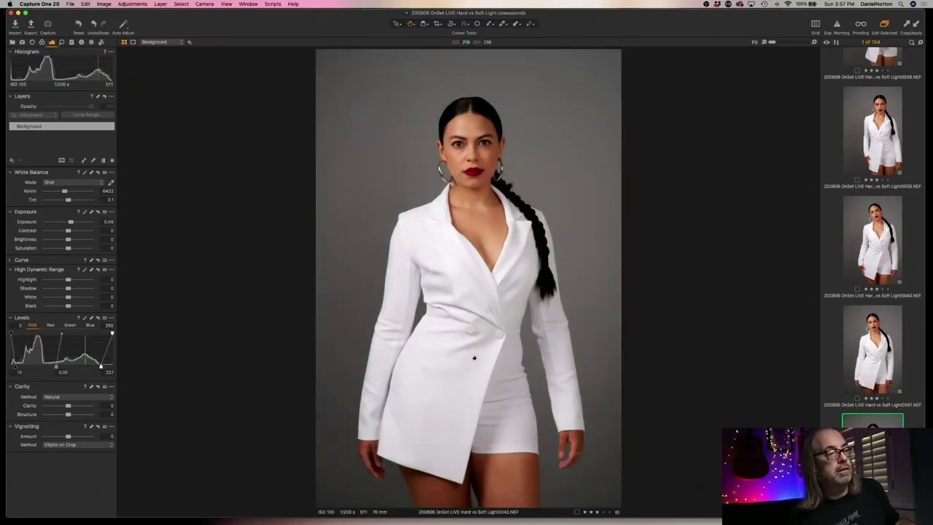
Compare frames 0040, 0041 and 0042 for pose and tone, and look at the dark frame 0043.
{"action": "key", "text": "Up"}
{"action": "key", "text": "super+shift+c"}
{"action": "key", "text": "Up"}
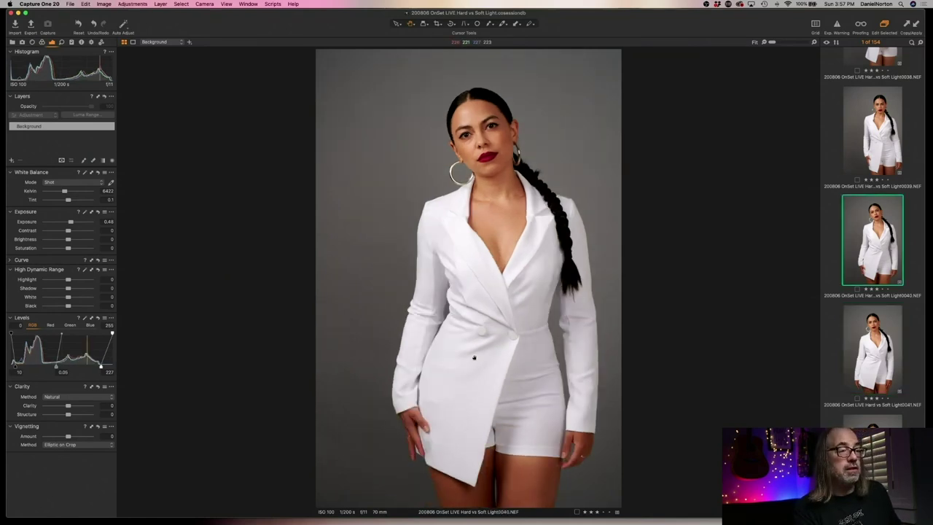
{"action": "key", "text": "Down"}
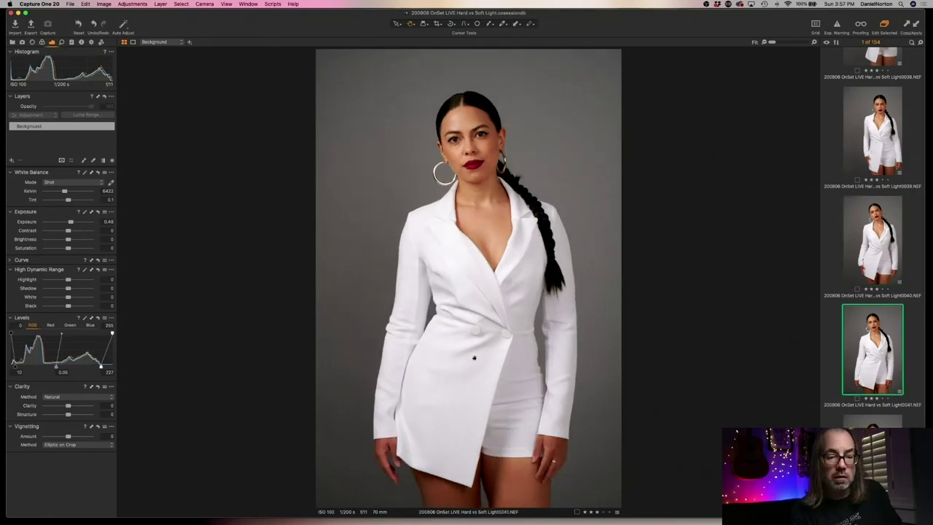
{"action": "key", "text": "Down"}
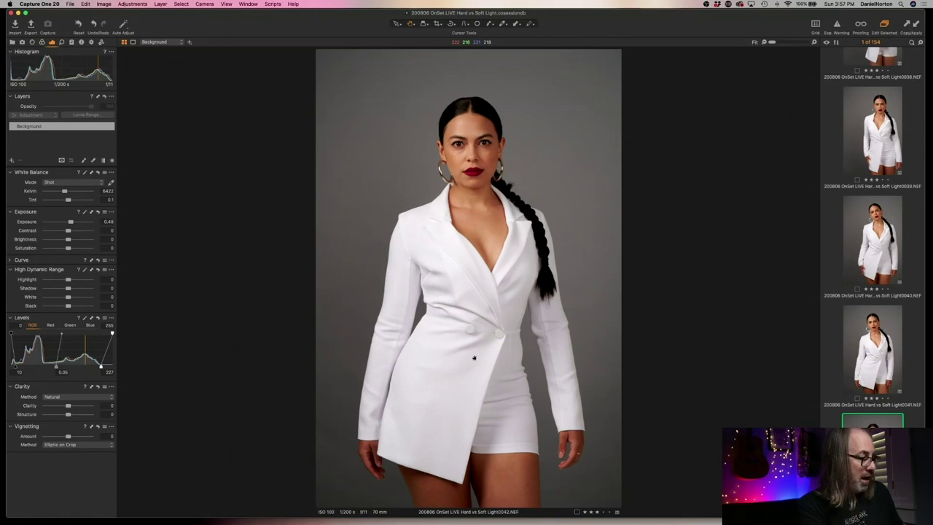
{"action": "key", "text": "Up"}
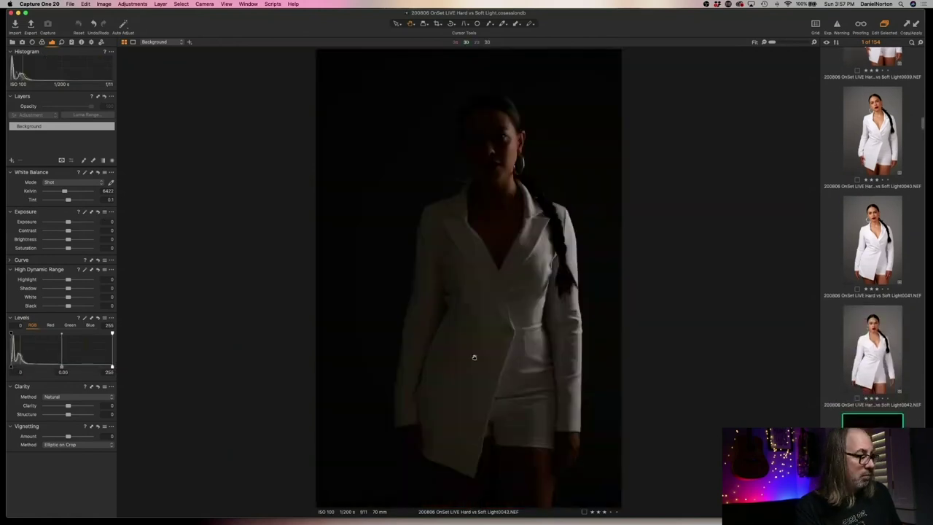
{"action": "key", "text": "Down"}
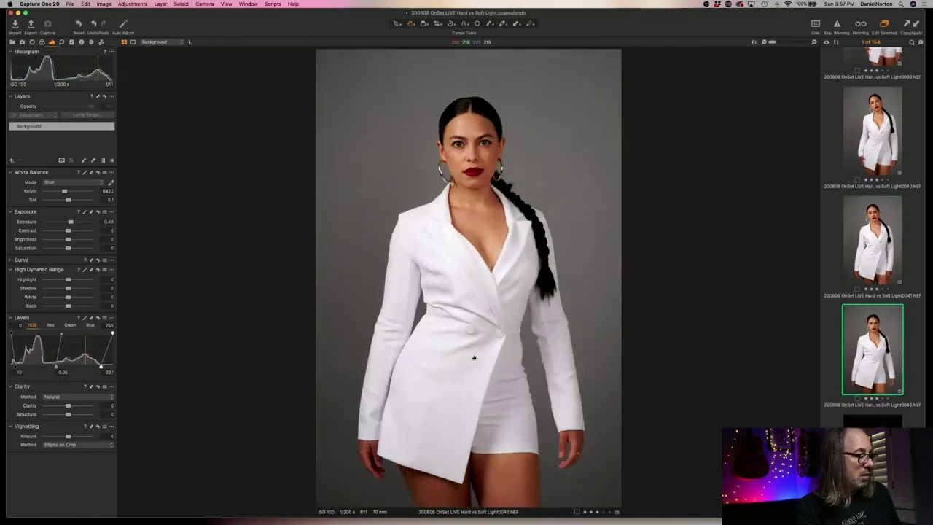
Apply the matching adjustments to frame 0045 and set its saturation to -6 while judging the skin at 100%.
{"action": "key", "text": "Down"}
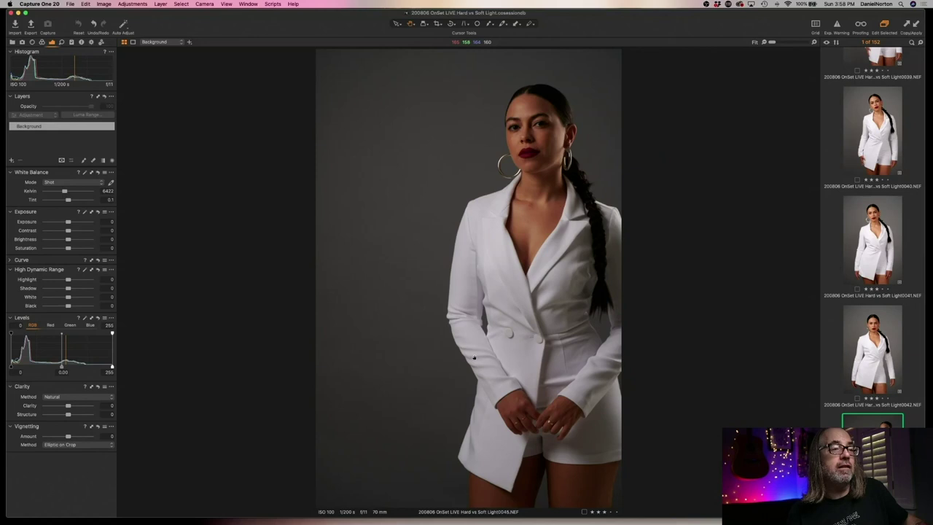
{"action": "key", "text": "super+l"}
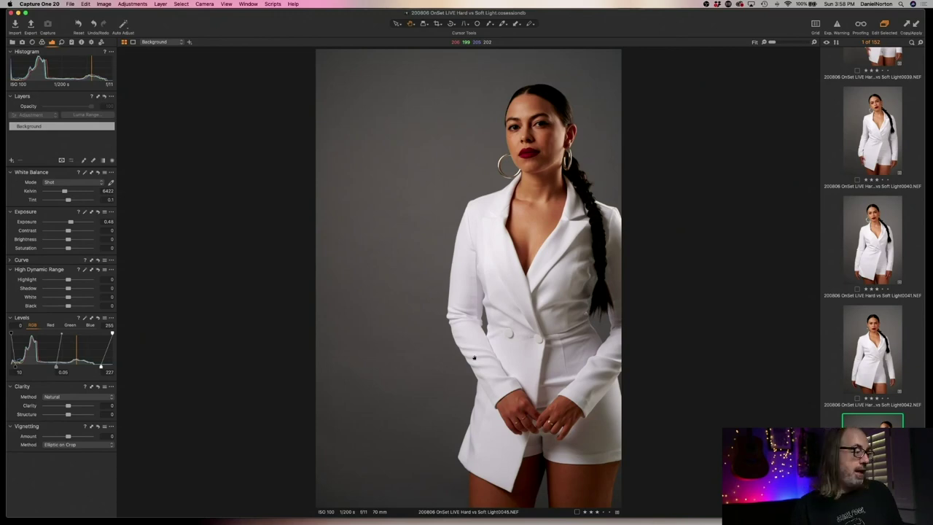
{"action": "left_click", "coordinate": [519, 158]}
{"action": "scroll", "coordinate": [533, 156], "scroll_direction": "up", "scroll_amount": 5}
{"action": "scroll", "coordinate": [534, 156], "scroll_direction": "right", "scroll_amount": 5}
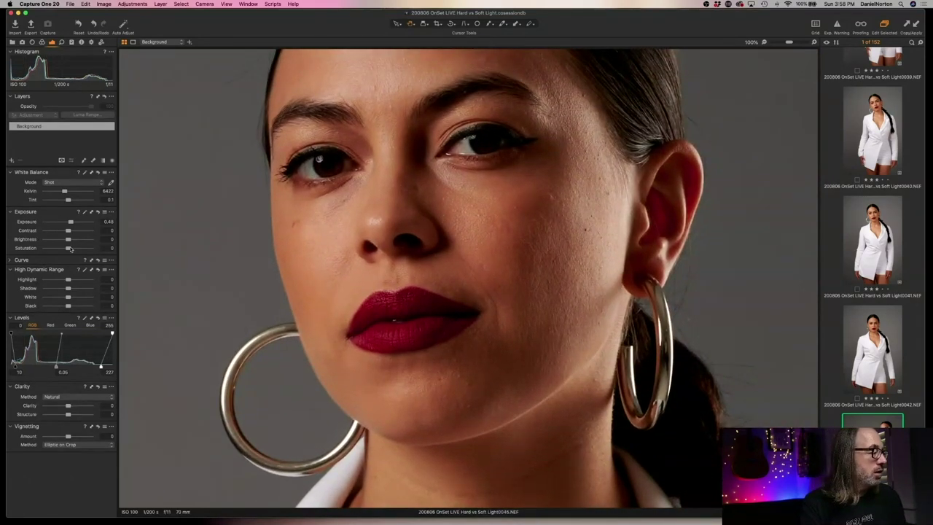
{"action": "left_click_drag", "start_coordinate": [68, 248], "coordinate": [66, 249]}
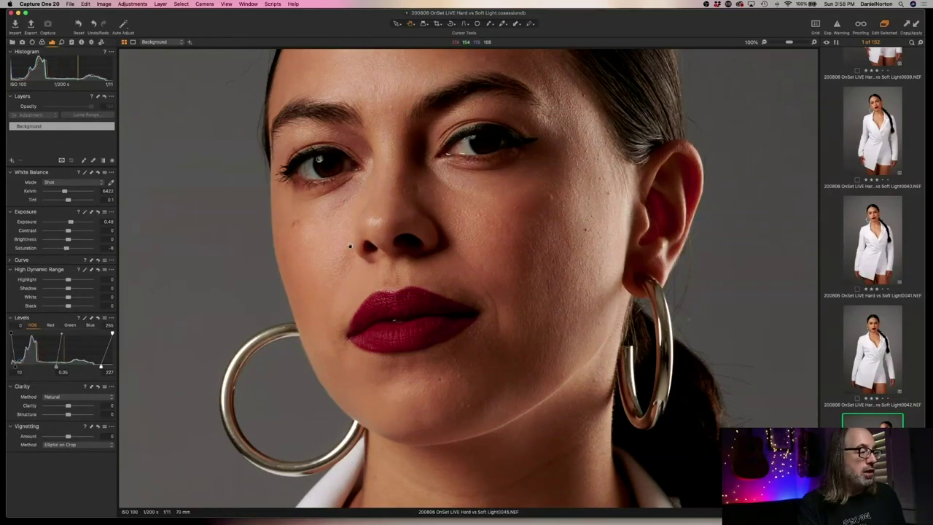
{"action": "left_click", "coordinate": [361, 247]}
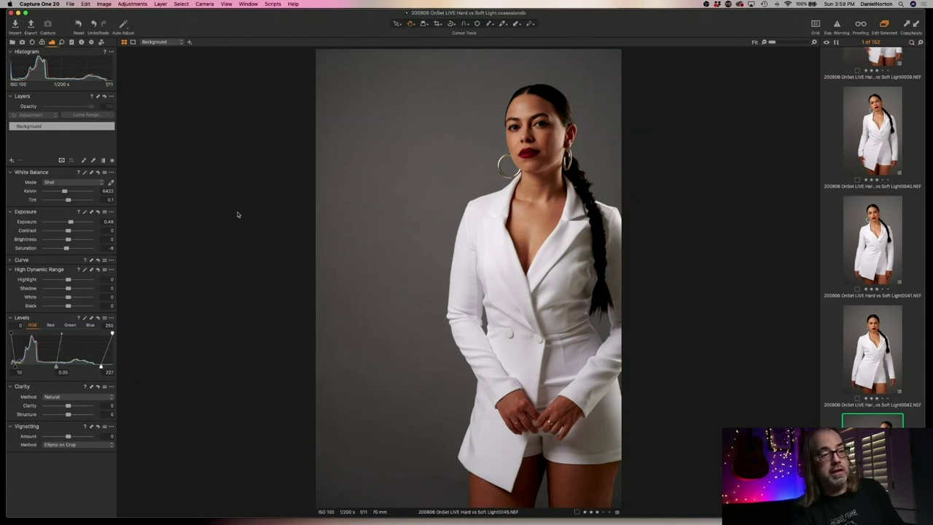
Examine frame 0045's face, eyes and skin tone again at 100%.
{"action": "left_click", "coordinate": [538, 154]}
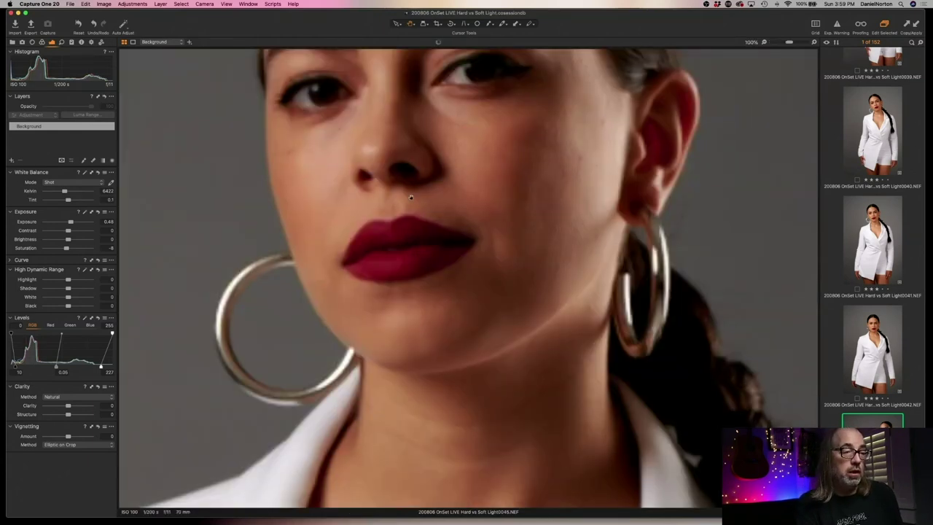
{"action": "left_click_drag", "start_coordinate": [449, 158], "coordinate": [482, 239]}
{"action": "left_click", "coordinate": [474, 248]}
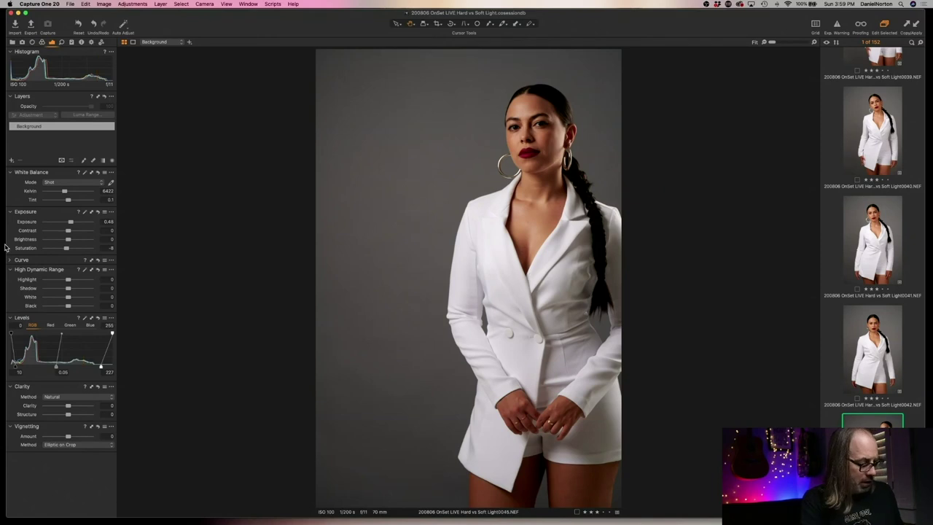
Apply frame 0045's exposure, saturation and Levels adjustments to frames 0046 and 0047.
{"action": "key", "text": "Down"}
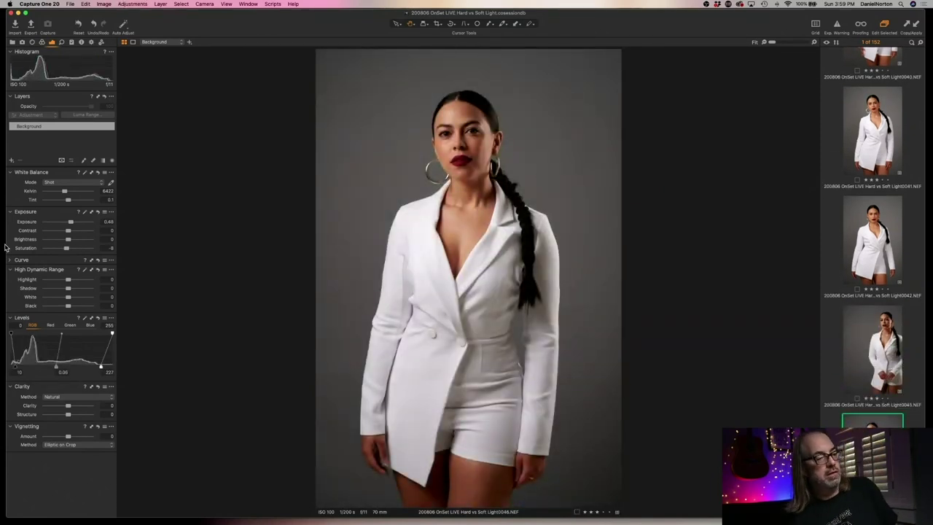
{"action": "key", "text": "Down"}
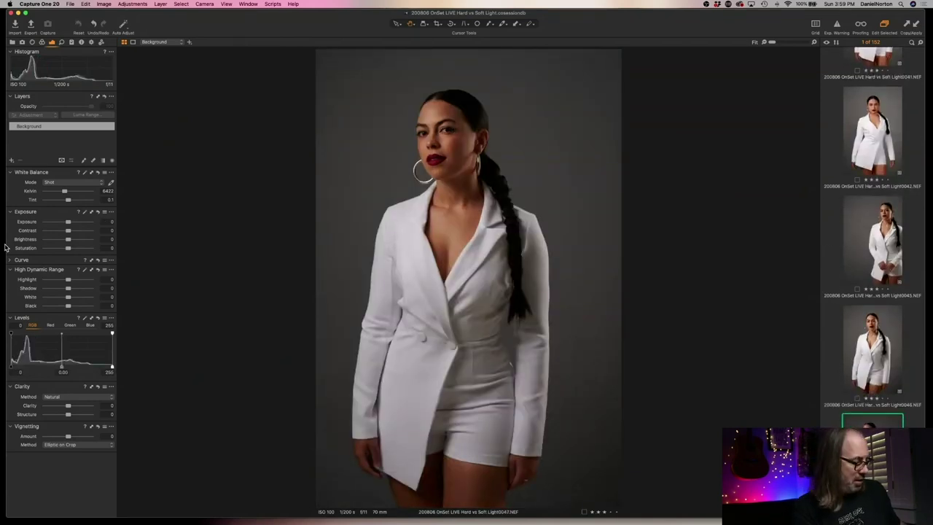
{"action": "key", "text": "super+shift+a"}
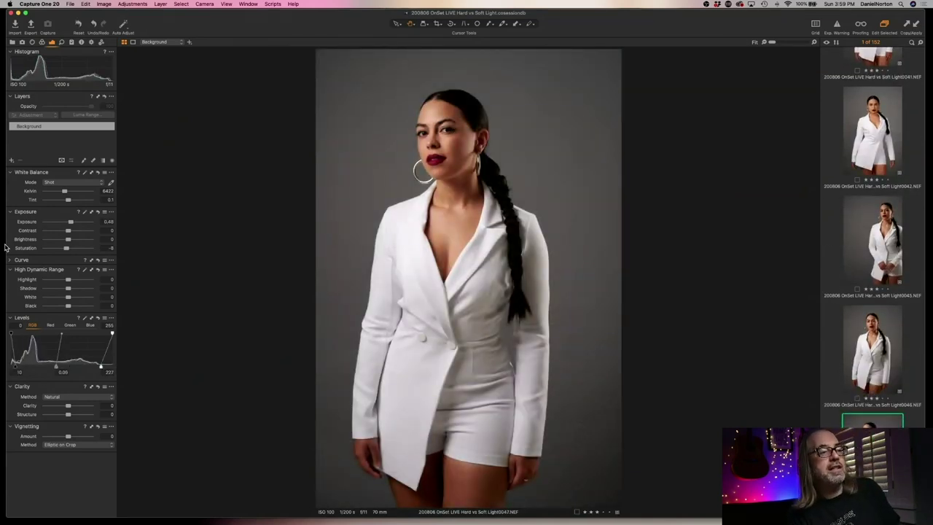
Compare frame 0045 side by side with frame 0040 to judge the lighting difference.
{"action": "key", "text": "Up"}
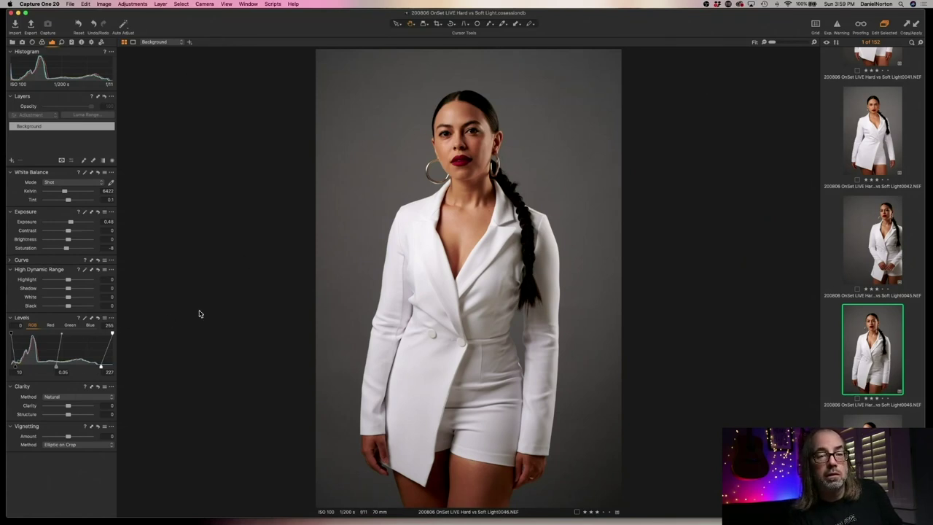
{"action": "left_click", "coordinate": [877, 240]}
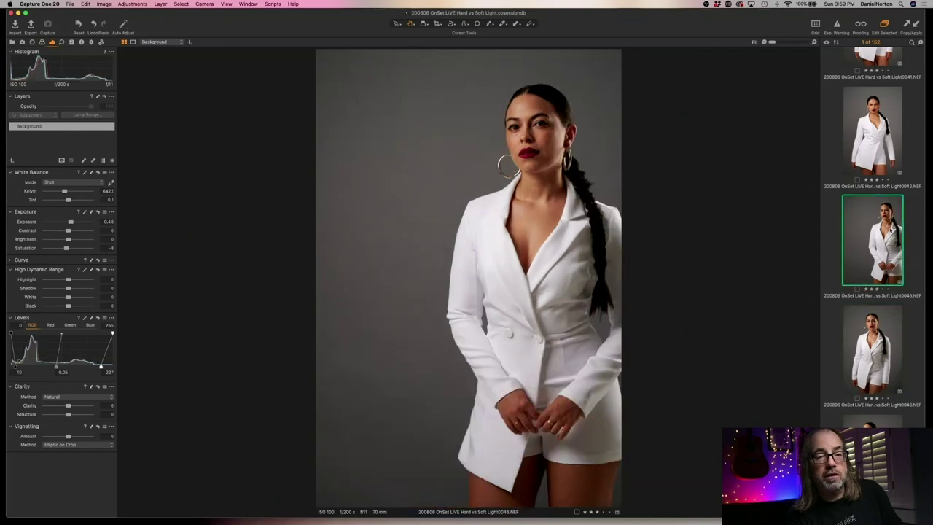
{"action": "scroll", "coordinate": [878, 218], "scroll_direction": "up", "scroll_amount": 5}
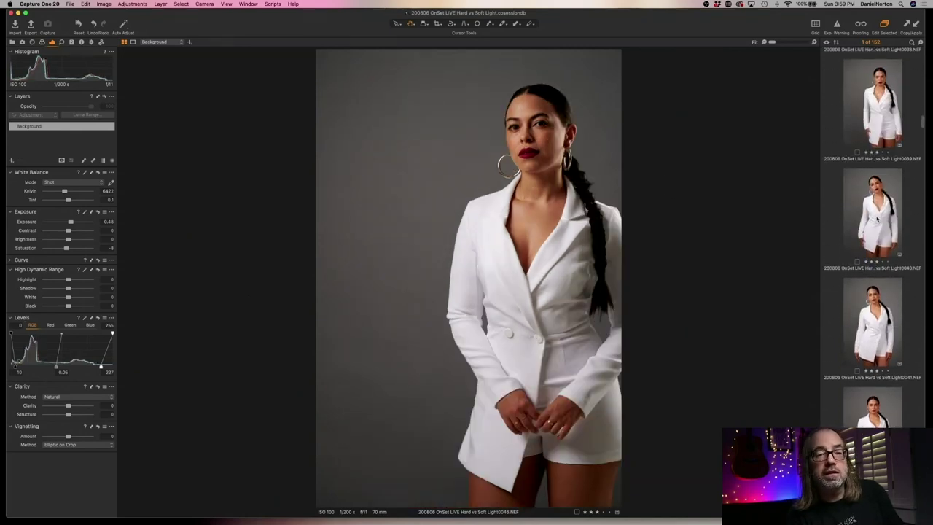
{"action": "left_click", "coordinate": [877, 217], "text": "super"}
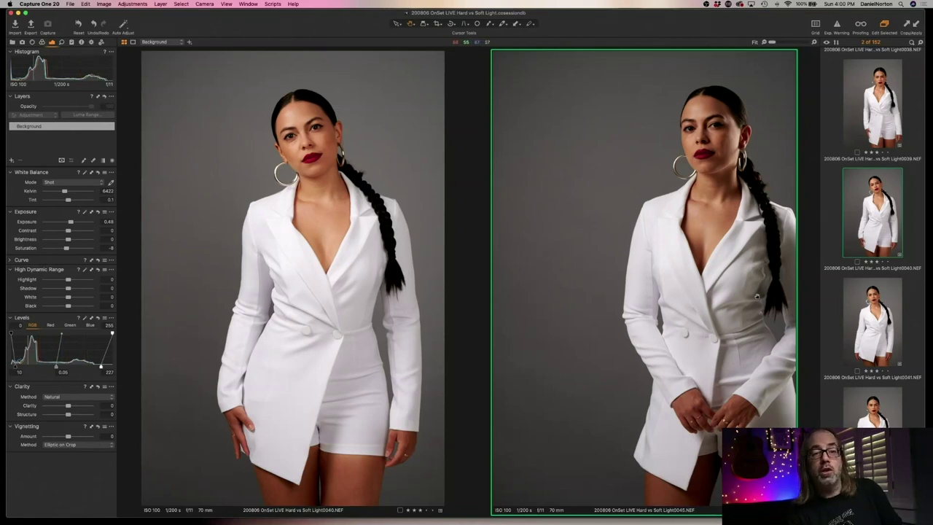
Review frames 0046 and 0047, and apply the same exposure, saturation and Levels adjustments to frame 0048.
{"action": "scroll", "coordinate": [873, 238], "scroll_direction": "down", "scroll_amount": 3}
{"action": "scroll", "coordinate": [872, 238], "scroll_direction": "down", "scroll_amount": 4}
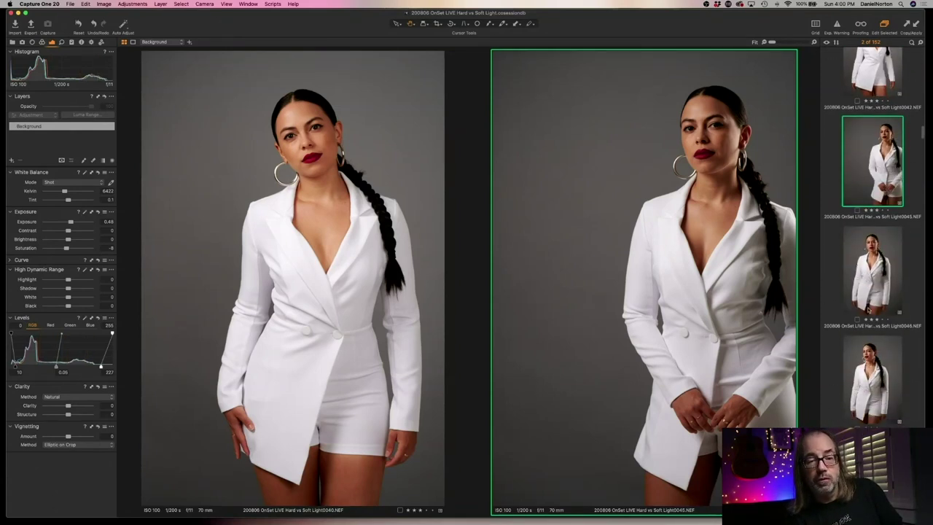
{"action": "left_click", "coordinate": [870, 315]}
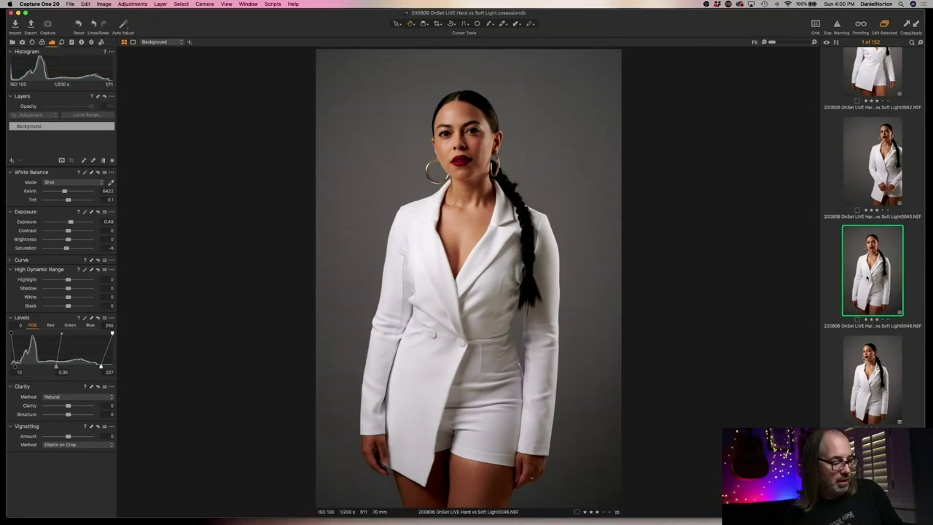
{"action": "key", "text": "Up"}
{"action": "key", "text": "Down"}
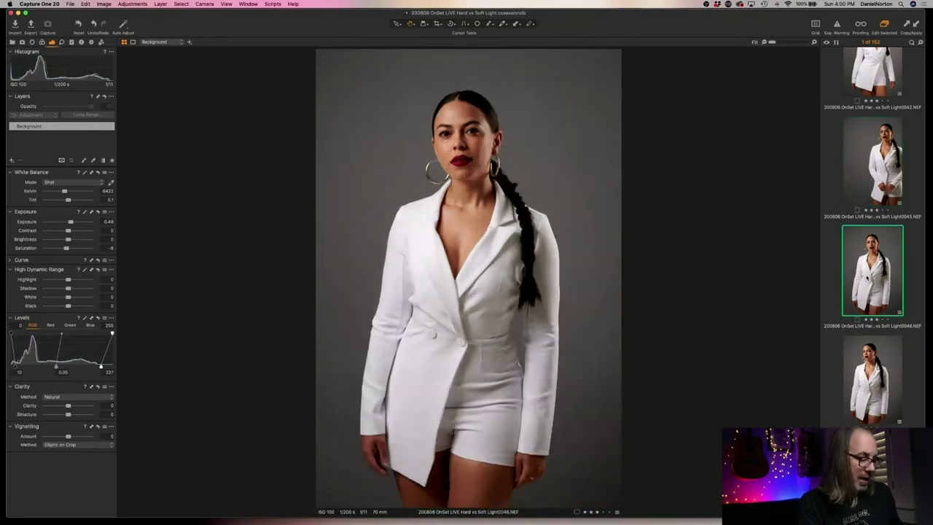
{"action": "key", "text": "Down"}
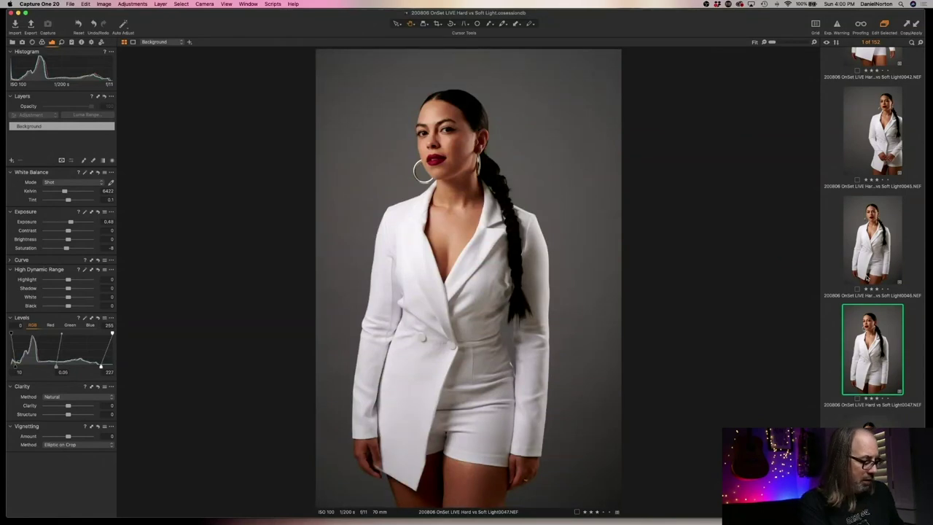
{"action": "key", "text": "Down"}
{"action": "key", "text": "super+shift+a"}
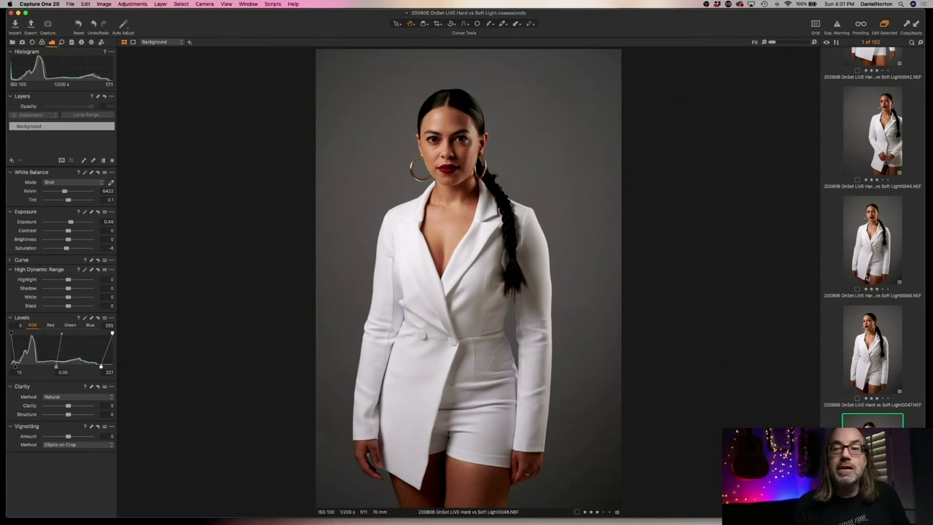
Compare frames 0045 through 0048 by flipping back and forth between them to judge pose and light consistency.
{"action": "key", "text": "Left"}
{"action": "key", "text": "Left"}
{"action": "key", "text": "Left"}
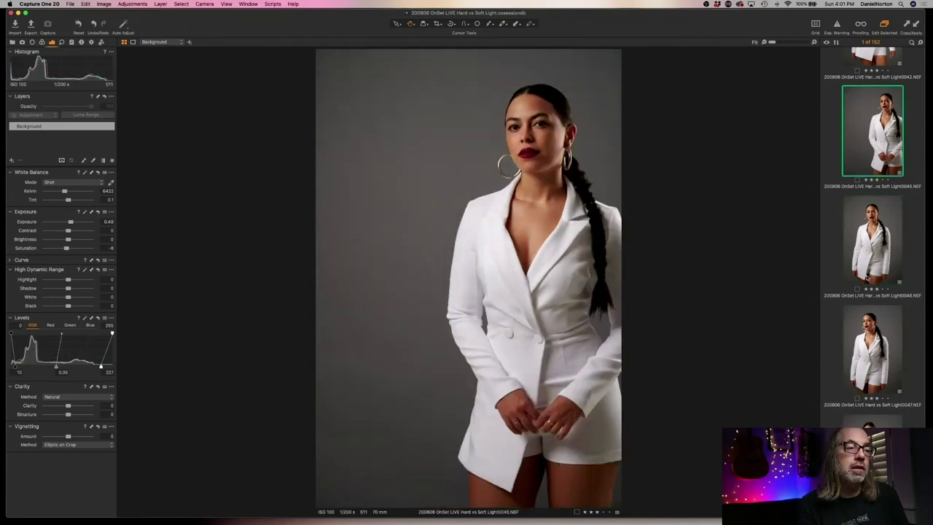
{"action": "key", "text": "Right"}
{"action": "key", "text": "Right"}
{"action": "key", "text": "Right"}
{"action": "key", "text": "Right"}
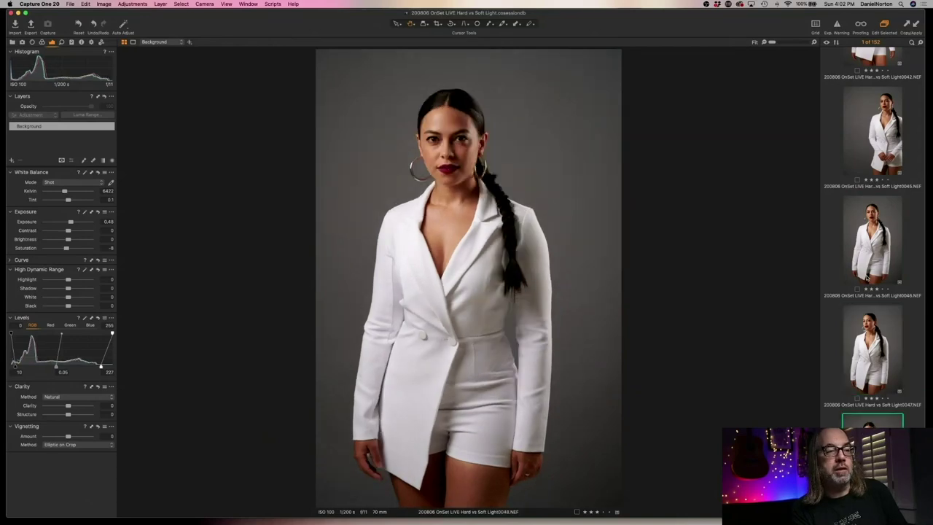
{"action": "key", "text": "Left"}
{"action": "key", "text": "Left"}
{"action": "key", "text": "Left"}
{"action": "key", "text": "Right"}
{"action": "key", "text": "Right"}
{"action": "key", "text": "Right"}
{"action": "key", "text": "Left"}
{"action": "key", "text": "Left"}
{"action": "key", "text": "Left"}
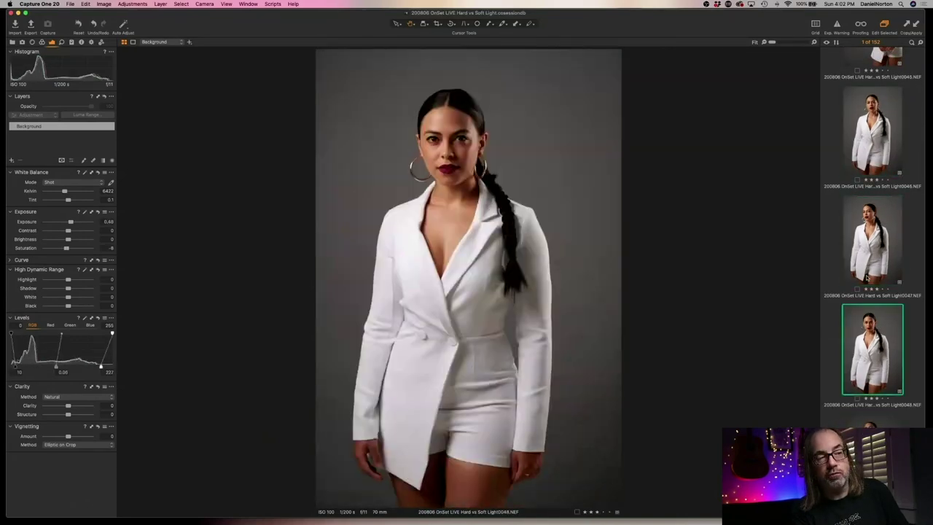
{"action": "key", "text": "Left"}
{"action": "key", "text": "Right"}
{"action": "key", "text": "Right"}
{"action": "key", "text": "Right"}
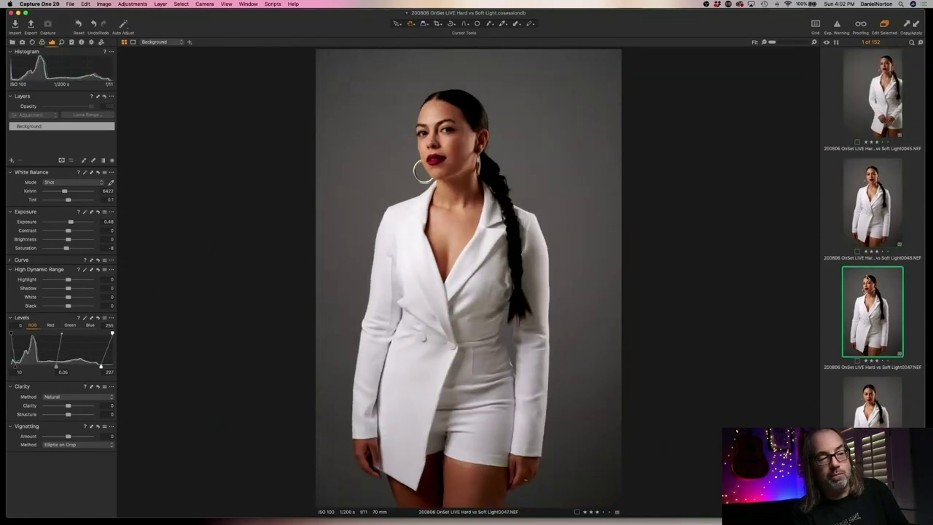
Apply the copied exposure, saturation and Levels adjustments to frames 0049 to 0051, removing frame 0050 from the three-star selection.
{"action": "key", "text": "Right"}
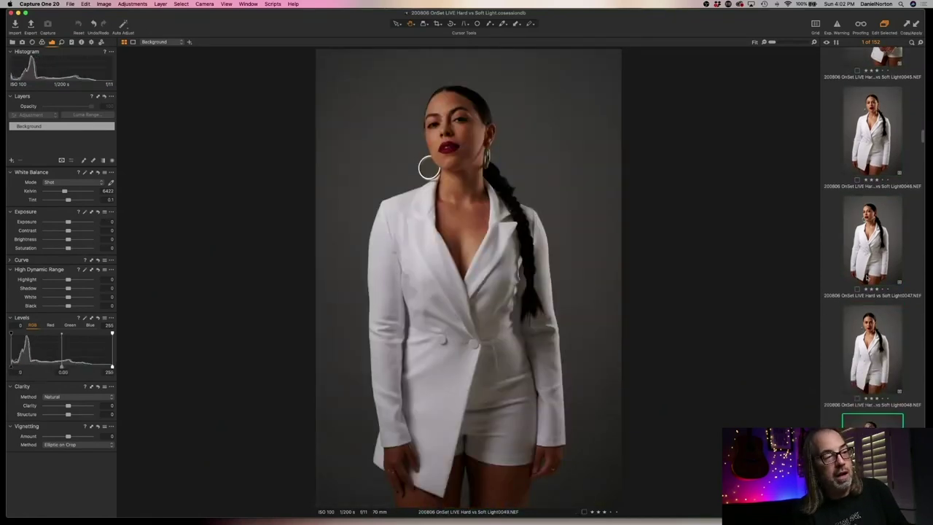
{"action": "key", "text": "super+shift+v"}
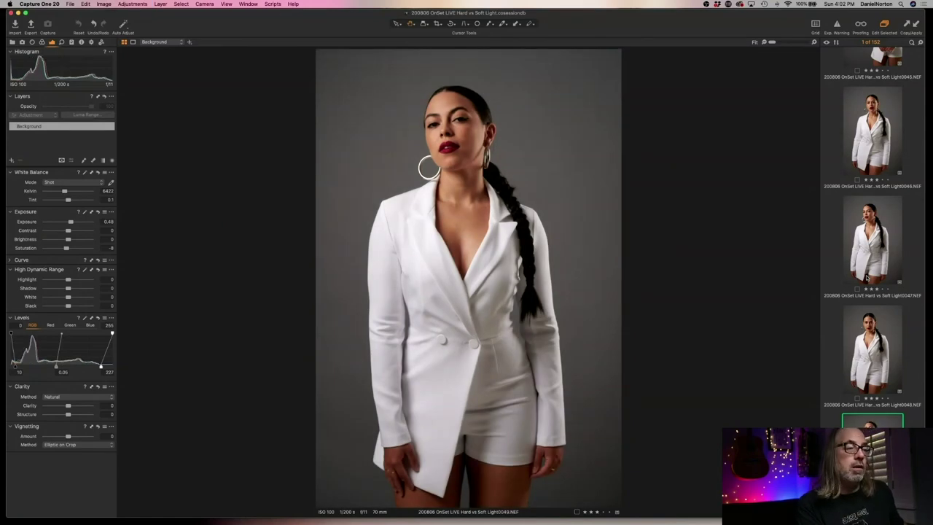
{"action": "key", "text": "Right"}
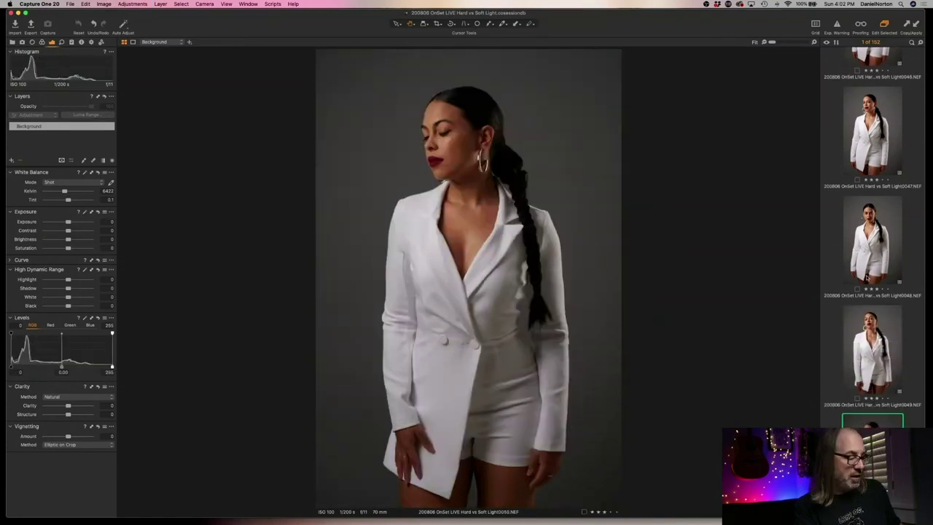
{"action": "key", "text": "super+shift+v"}
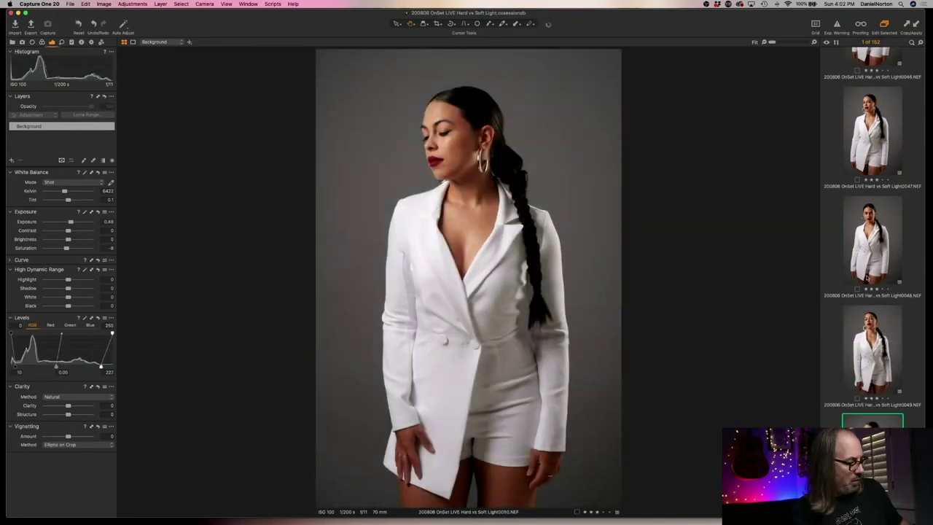
{"action": "key", "text": "Right"}
{"action": "key", "text": "super+shift+v"}
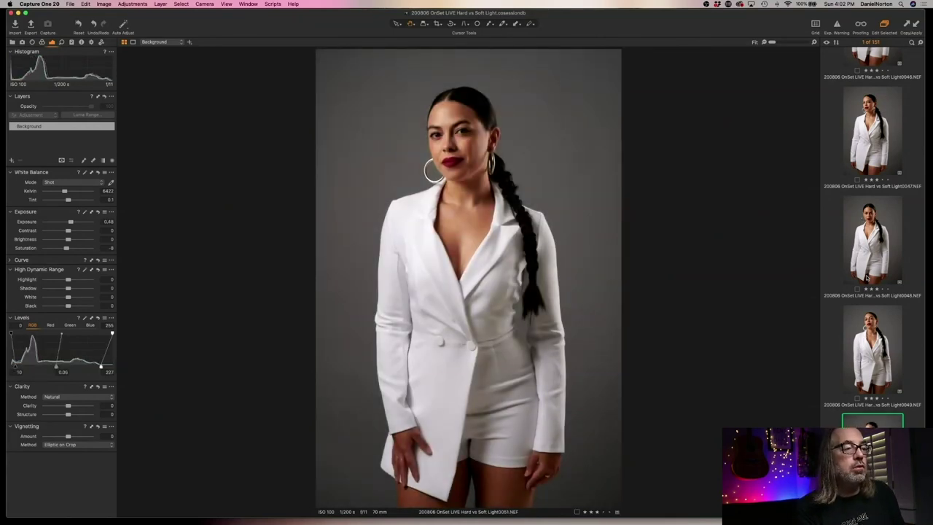
Apply the copied exposure, saturation and Levels adjustments to frames 0052, 0053 and 0054.
{"action": "key", "text": "Right"}
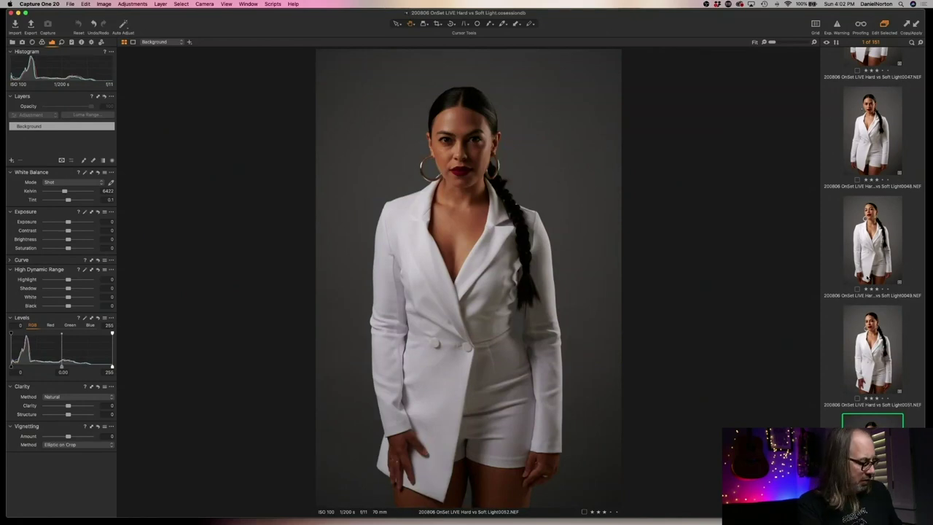
{"action": "key", "text": "super+shift+v"}
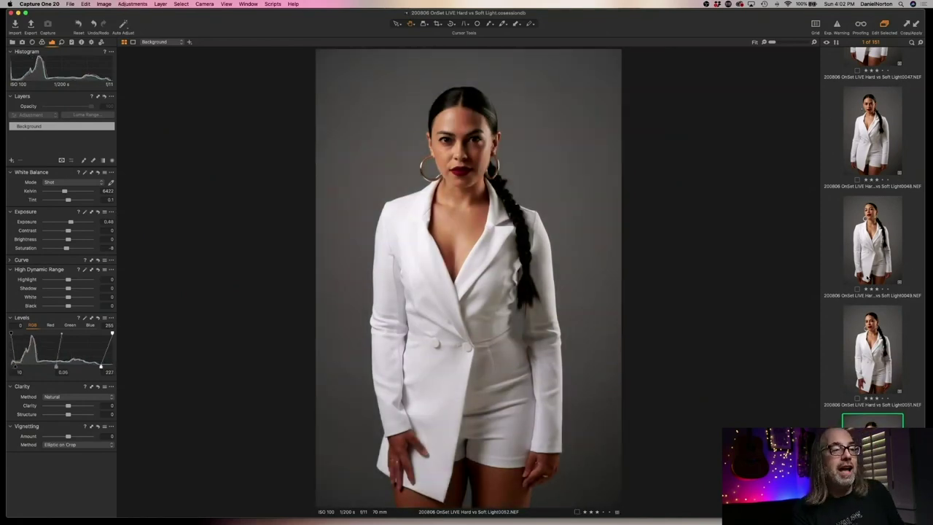
{"action": "key", "text": "Right"}
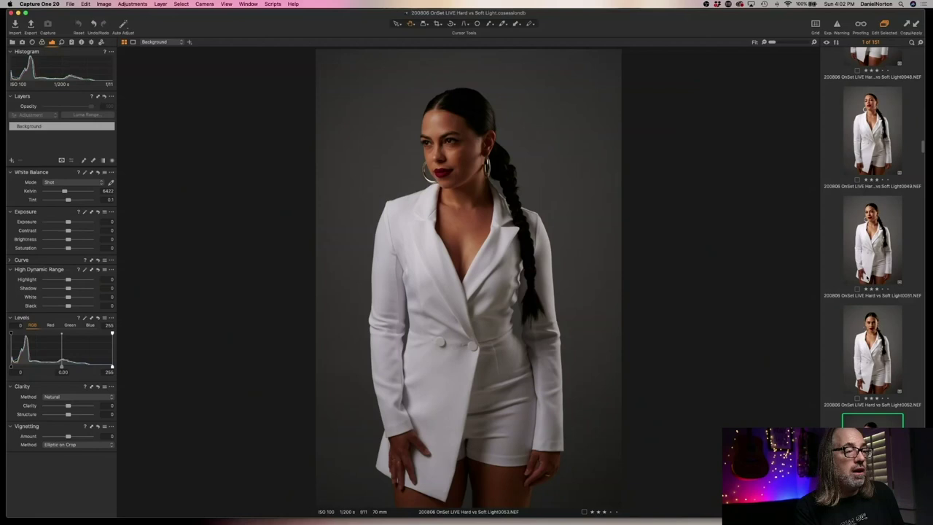
{"action": "key", "text": "super+shift+v"}
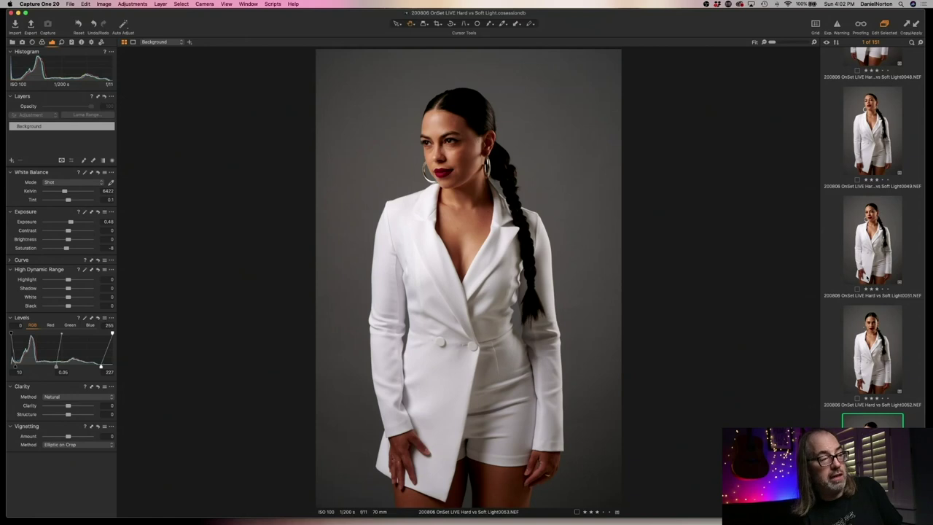
{"action": "key", "text": "Right"}
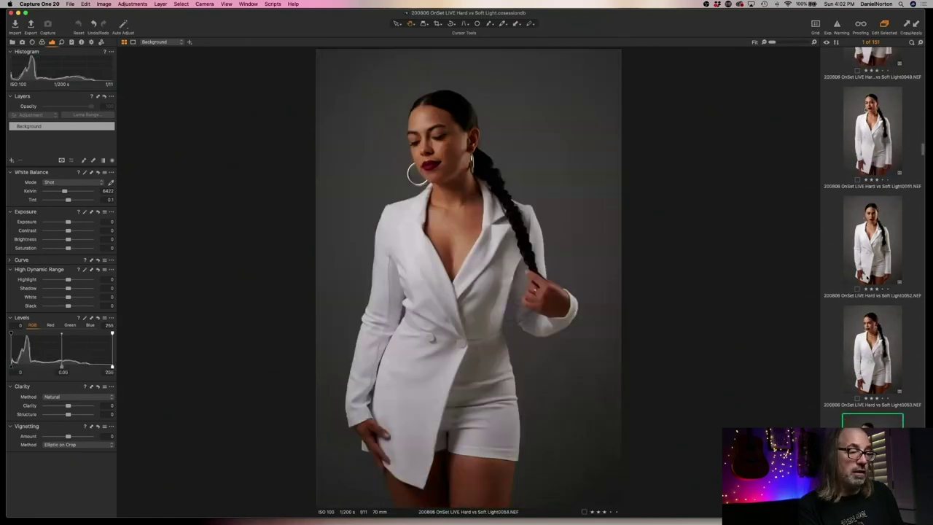
{"action": "key", "text": "super+shift+v"}
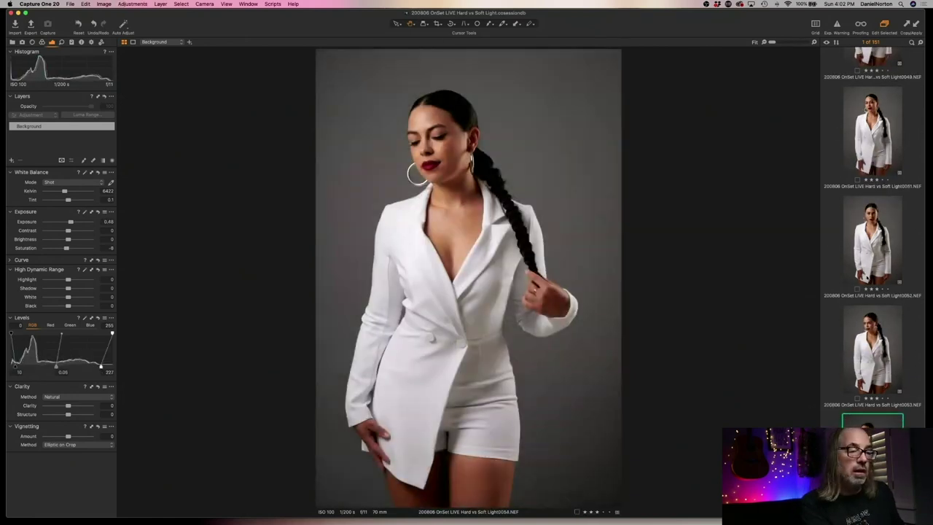
Apply the copied exposure, saturation and Levels adjustments to frames 0055, 0056 and 0057.
{"action": "key", "text": "Right"}
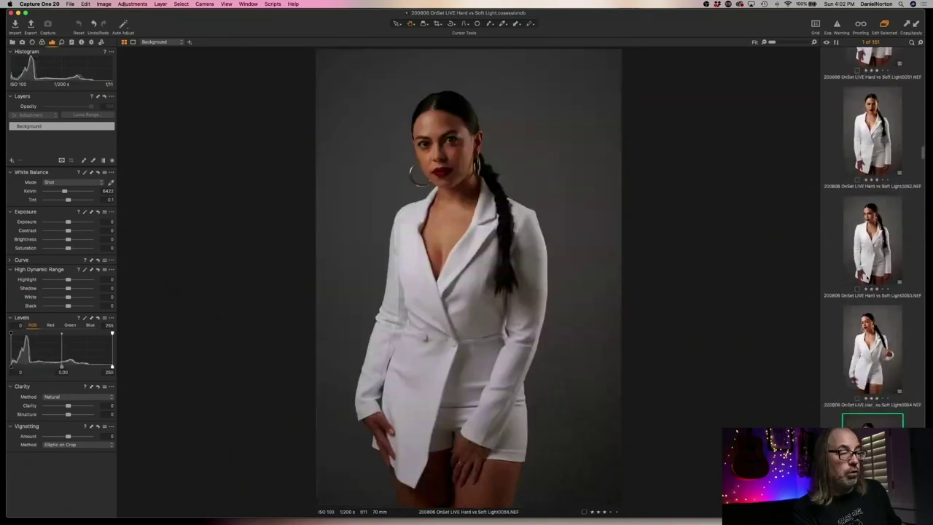
{"action": "key", "text": "super+shift+v"}
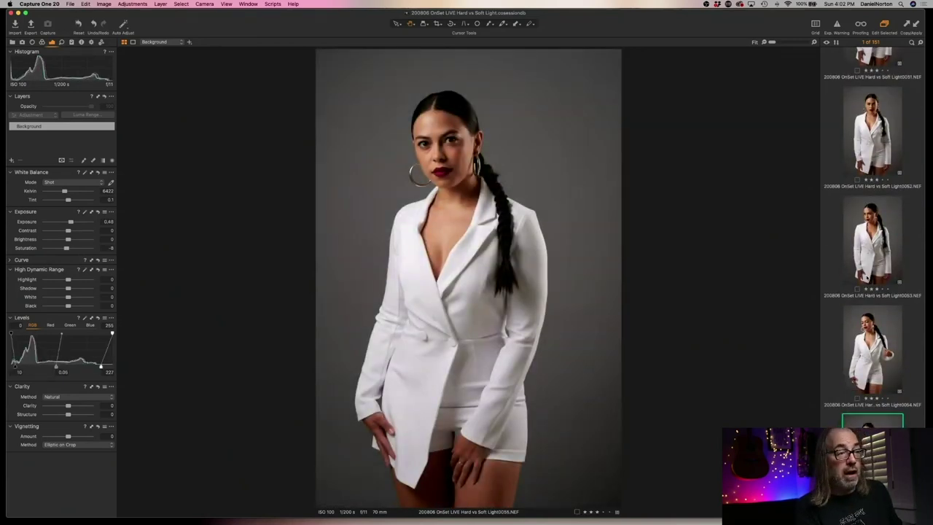
{"action": "key", "text": "Right"}
{"action": "key", "text": "super+shift+v"}
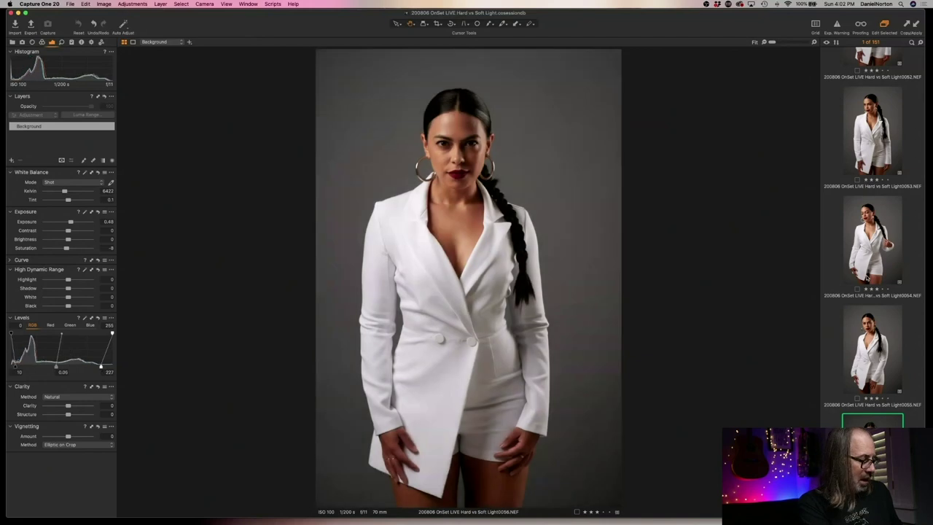
{"action": "key", "text": "Right"}
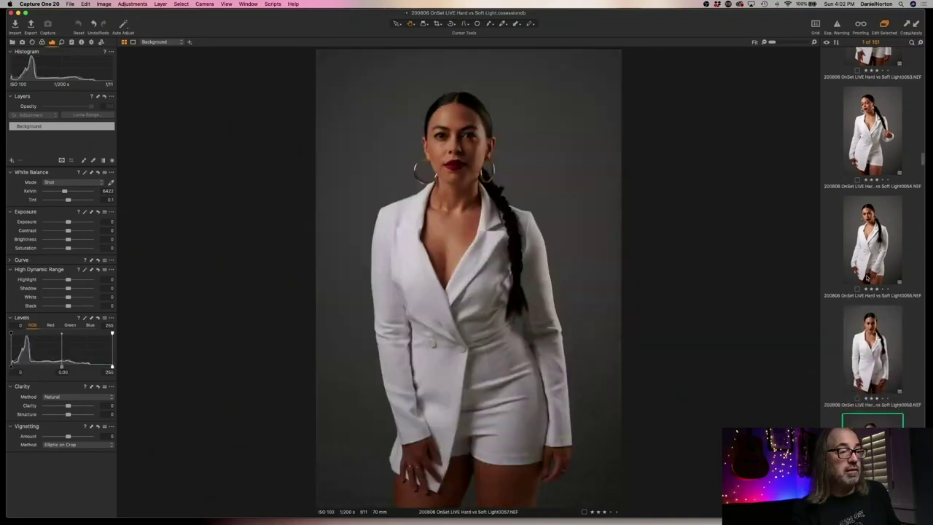
{"action": "key", "text": "super+shift+v"}
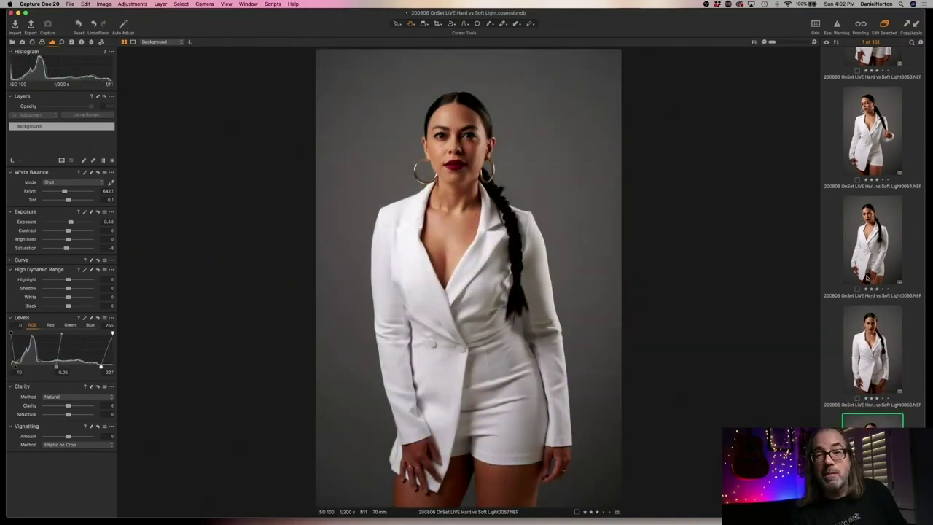
Apply the copied adjustments to the dark-background frame 0058, and set its exposure to 0.41 and contrast to 4.
{"action": "key", "text": "Right"}
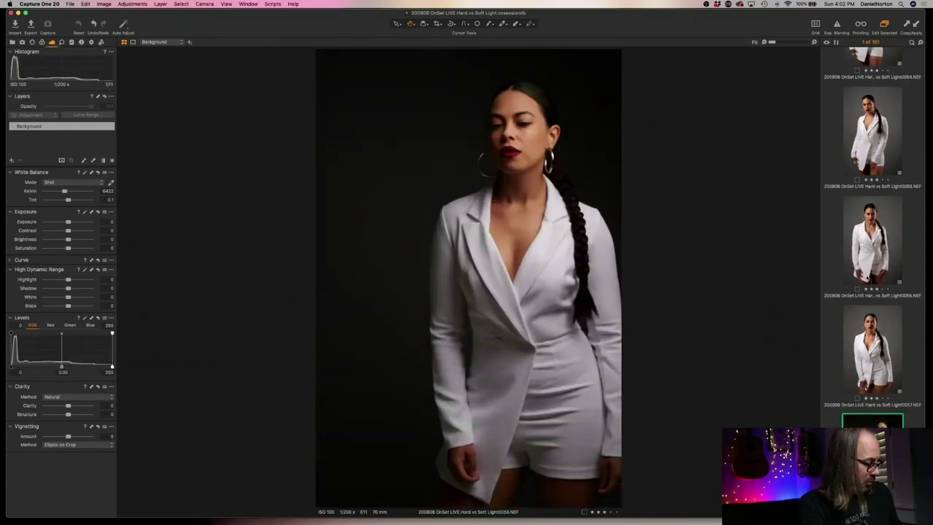
{"action": "key", "text": "super+shift+v"}
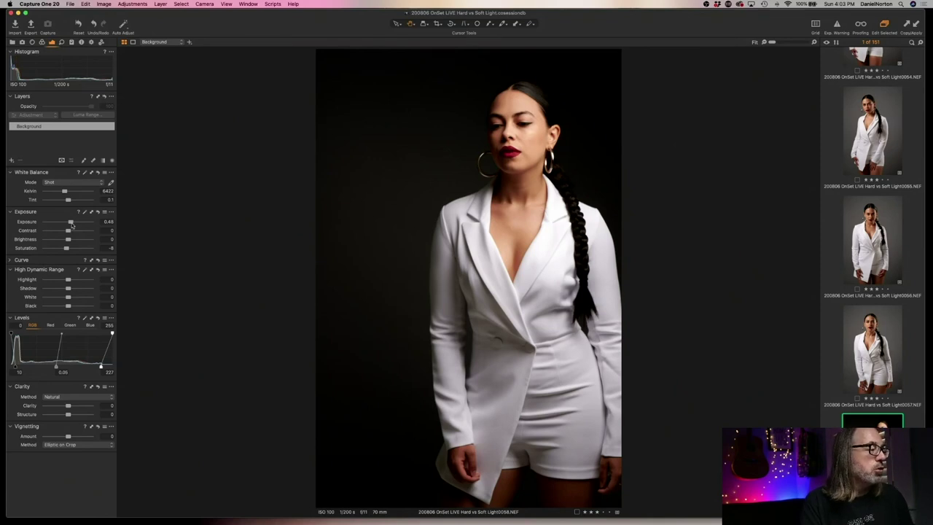
{"action": "double_click", "coordinate": [71, 225]}
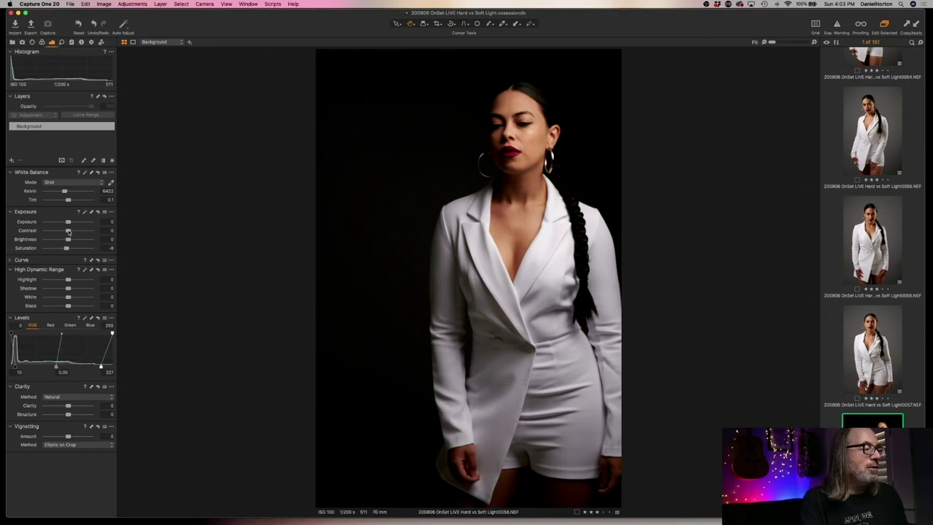
{"action": "left_click_drag", "start_coordinate": [68, 230], "coordinate": [71, 222]}
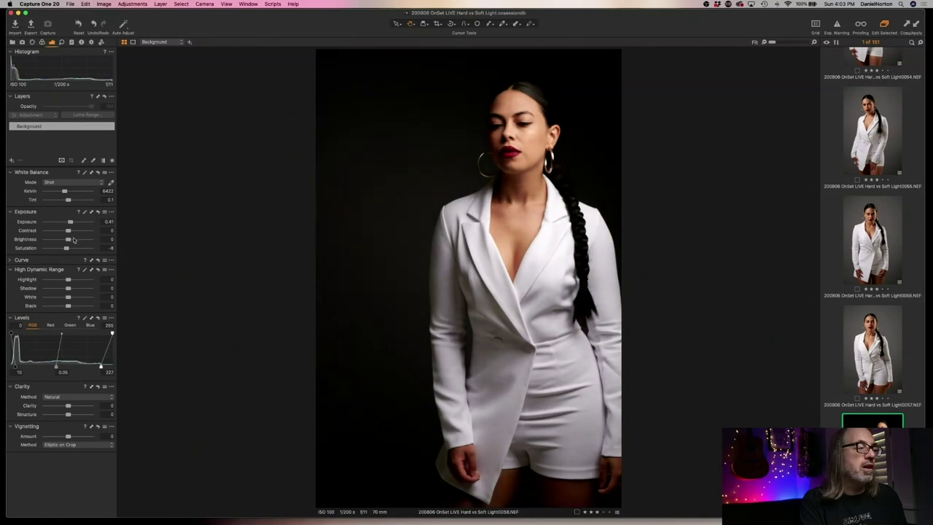
{"action": "left_click_drag", "start_coordinate": [68, 231], "coordinate": [69, 231]}
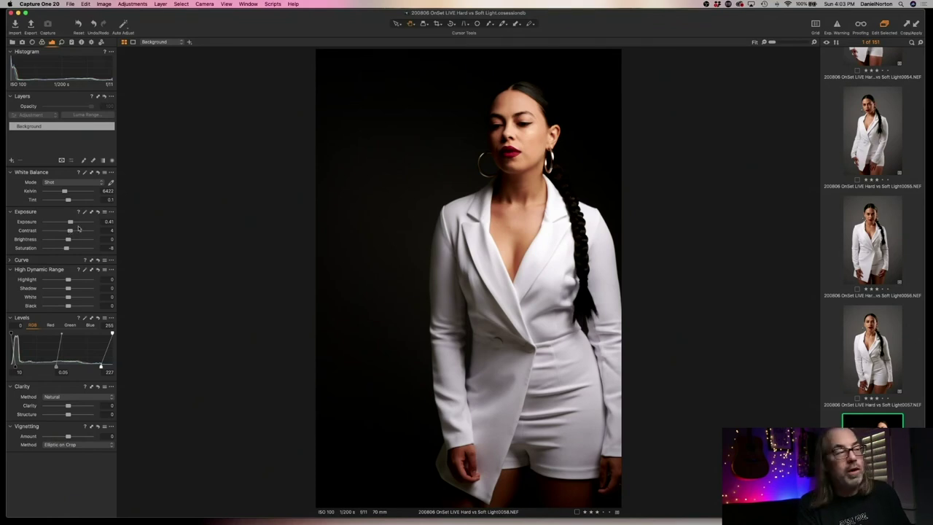
Examine frame 0058's Curve and Levels with the High Dynamic Range tool collapsed, and bring the Exposure tool back into view.
{"action": "left_click", "coordinate": [10, 212]}
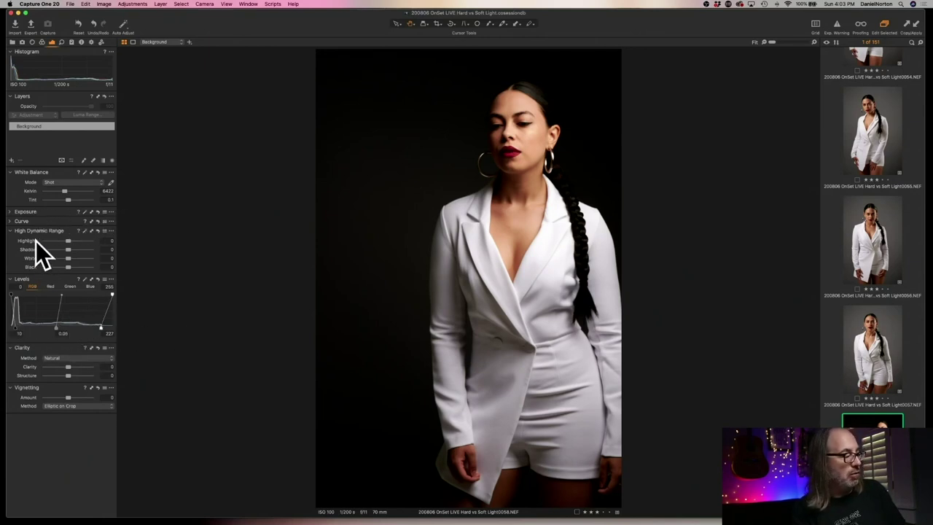
{"action": "left_click", "coordinate": [10, 230]}
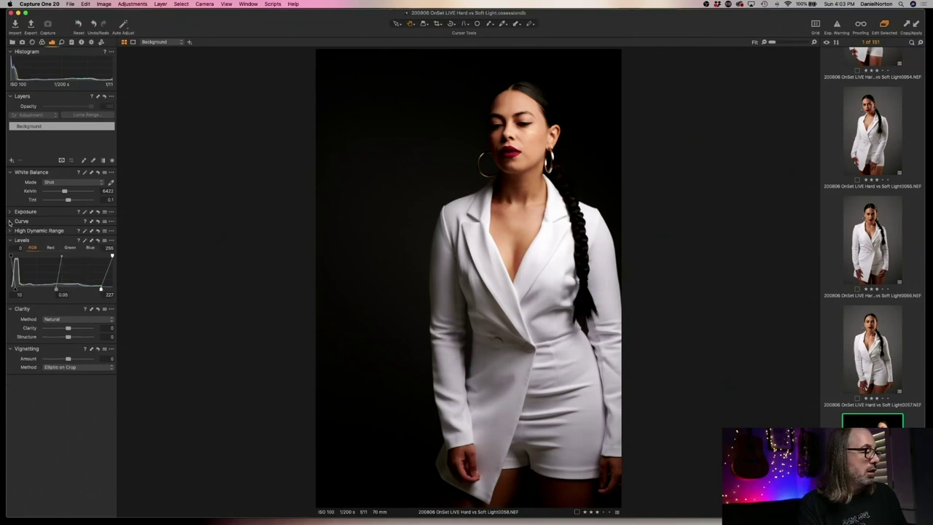
{"action": "left_click", "coordinate": [10, 220]}
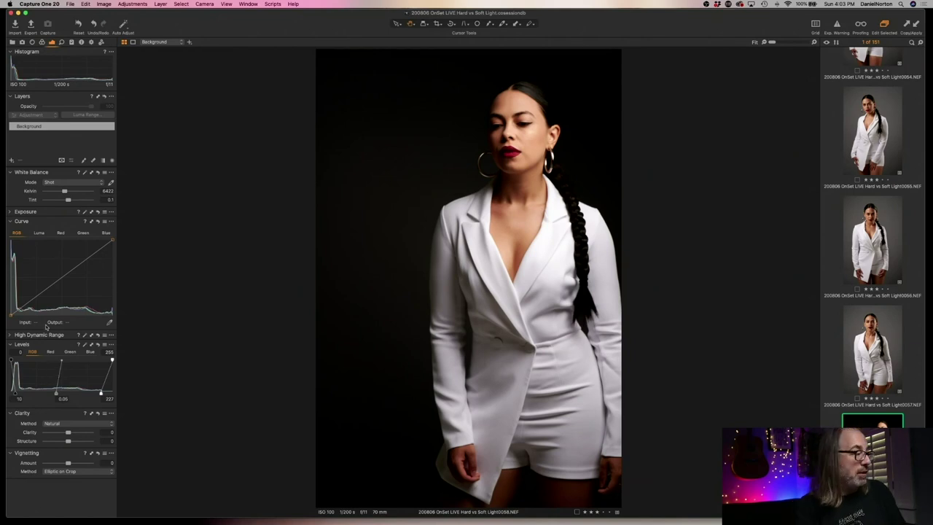
{"action": "left_click", "coordinate": [11, 221]}
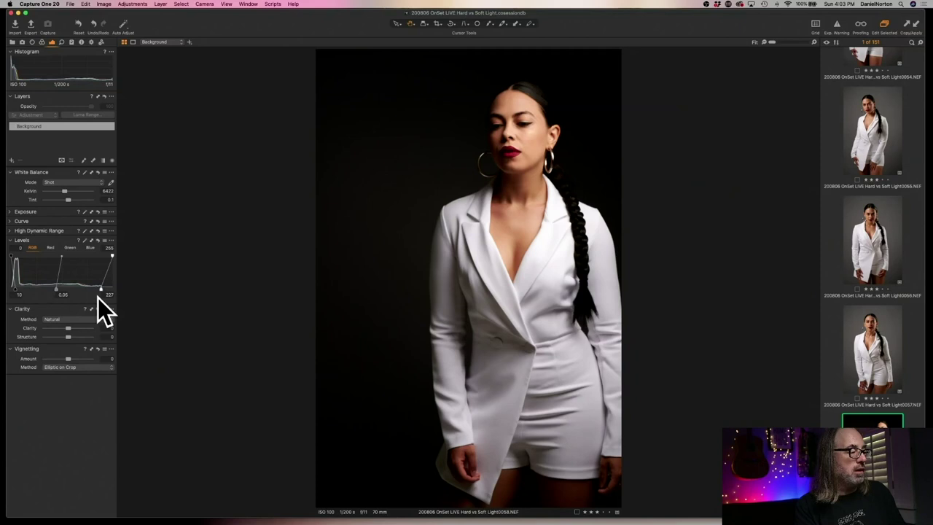
{"action": "left_click", "coordinate": [10, 211]}
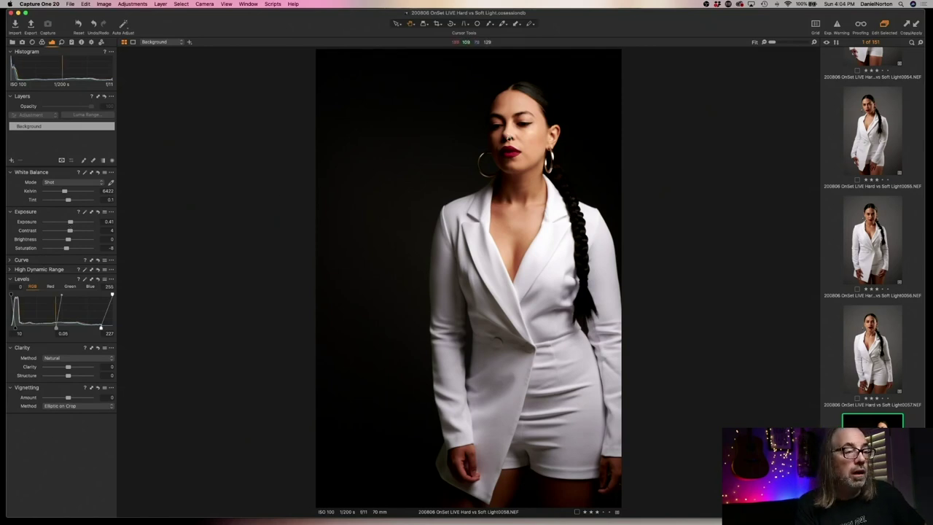
Check frame 0058's face, jacket, braid and earring at 100%, and remove the frame from the three-star selection.
{"action": "left_click", "coordinate": [530, 132]}
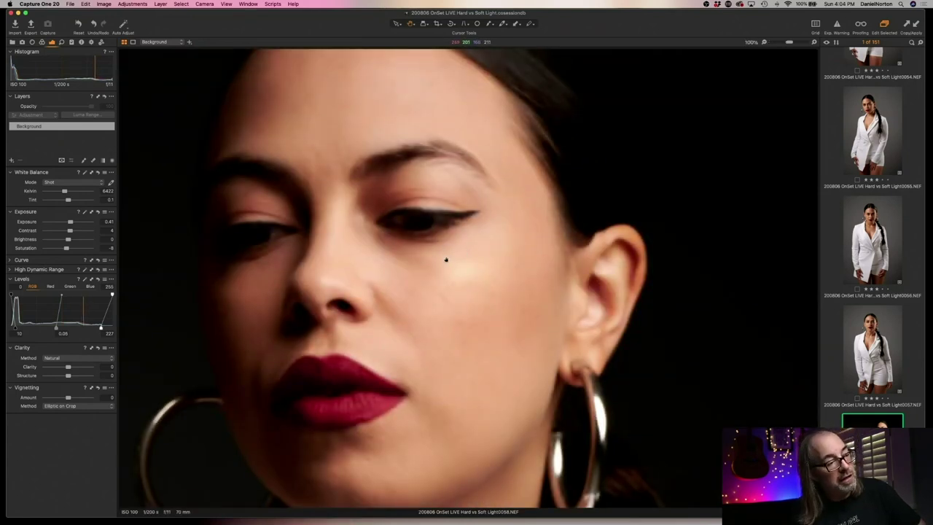
{"action": "scroll", "coordinate": [447, 259], "scroll_direction": "down", "scroll_amount": 10}
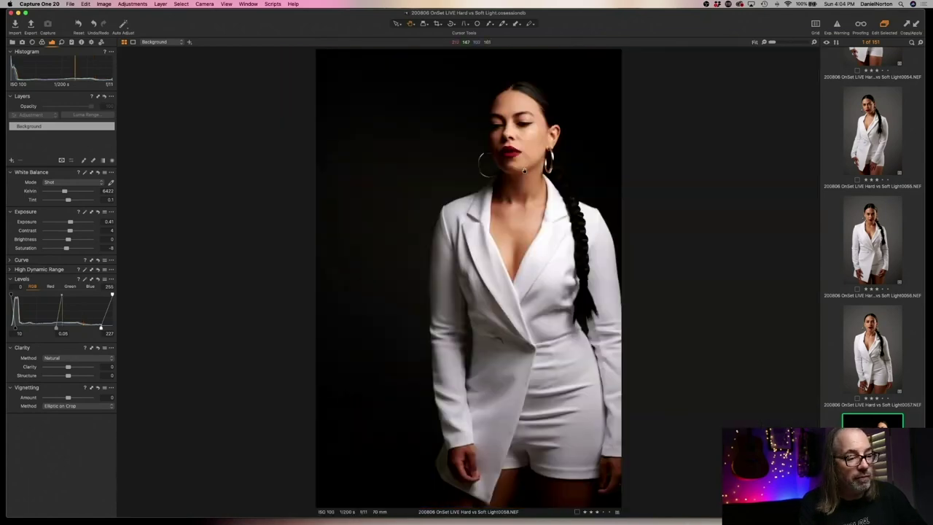
{"action": "left_click", "coordinate": [510, 223]}
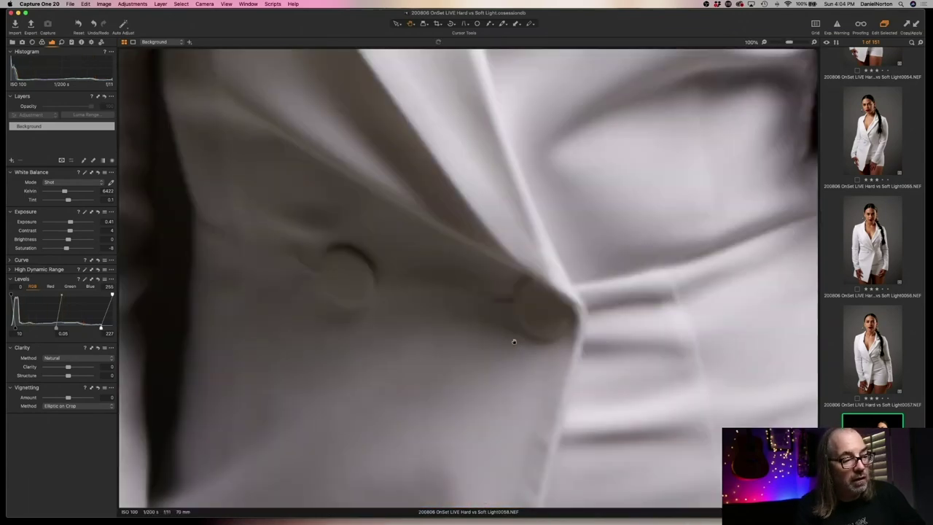
{"action": "left_click", "coordinate": [512, 340]}
{"action": "left_click", "coordinate": [523, 305]}
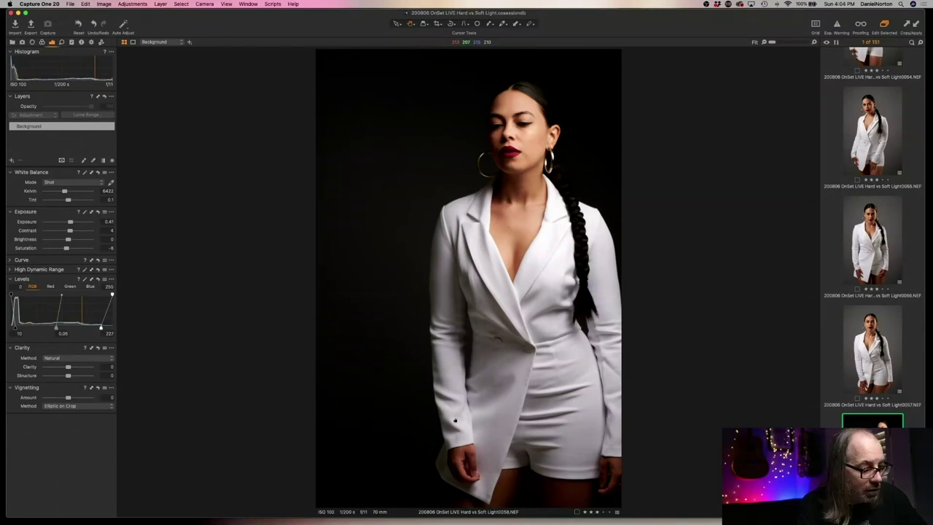
{"action": "left_click", "coordinate": [475, 254]}
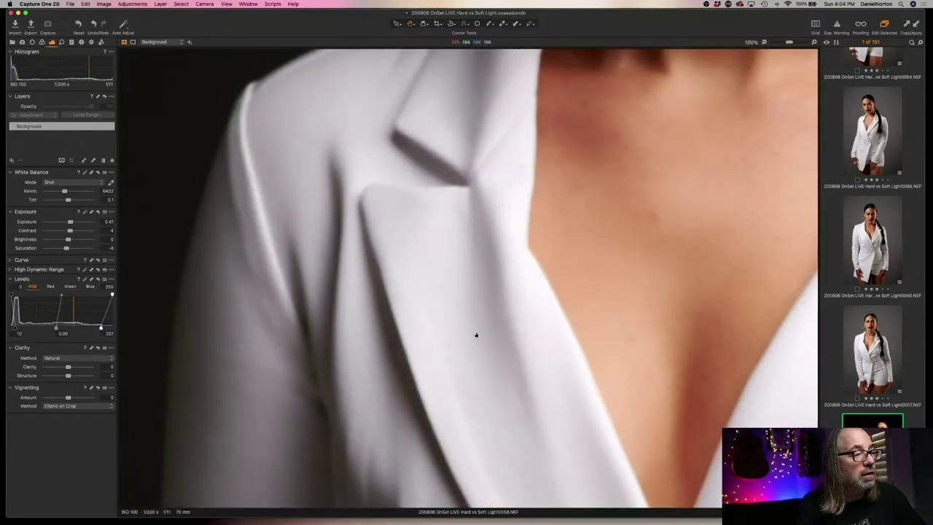
{"action": "left_click", "coordinate": [467, 293]}
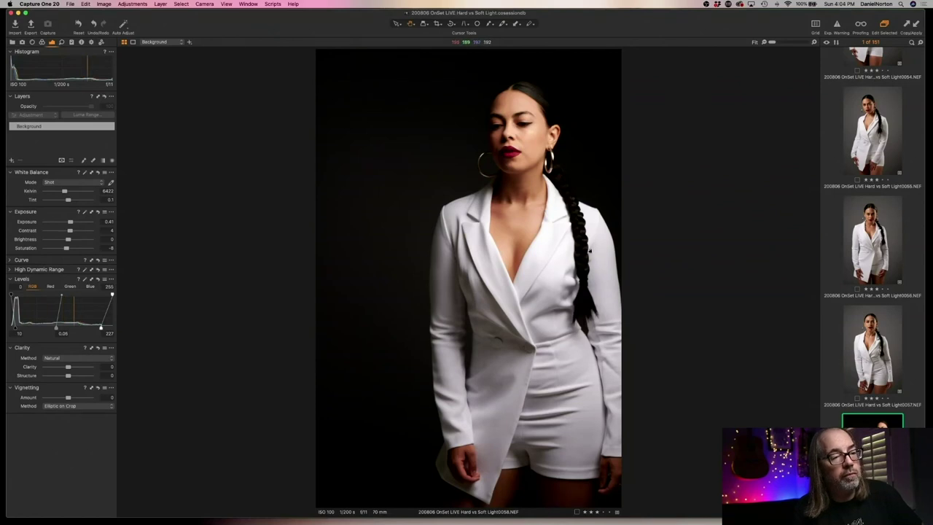
{"action": "left_click", "coordinate": [589, 251]}
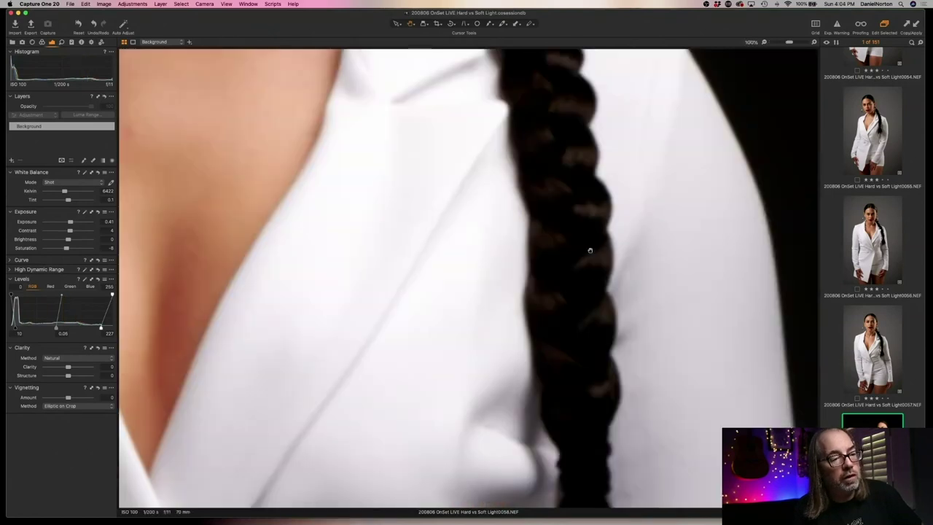
{"action": "left_click", "coordinate": [604, 332]}
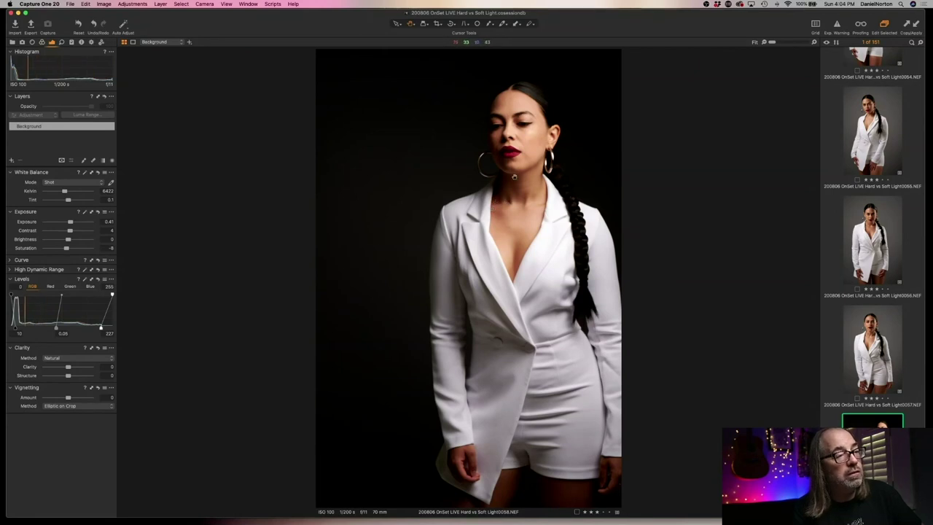
{"action": "left_click", "coordinate": [480, 166]}
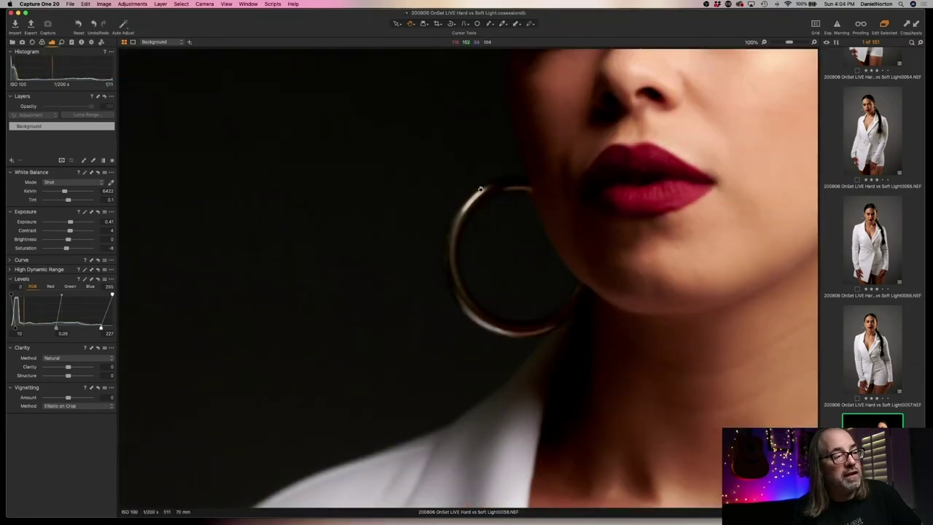
{"action": "left_click", "coordinate": [480, 190]}
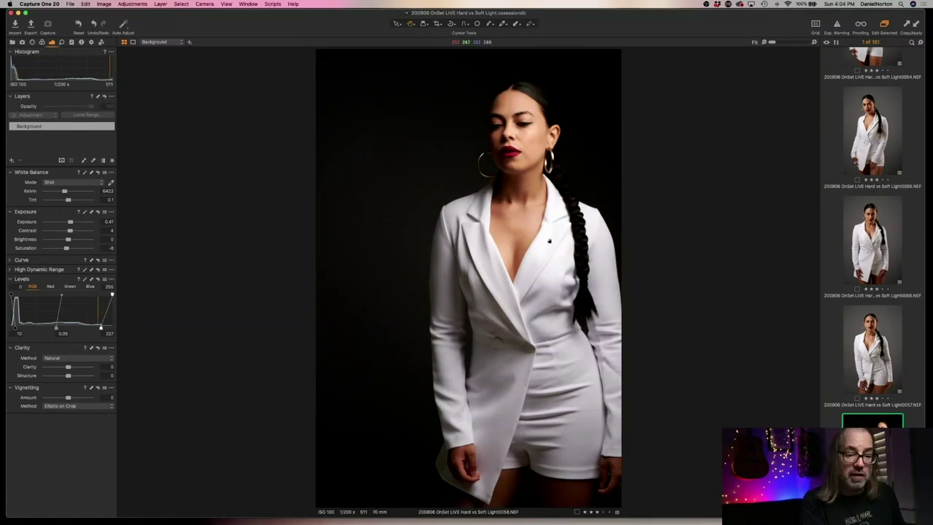
{"action": "key", "text": "BackSpace"}
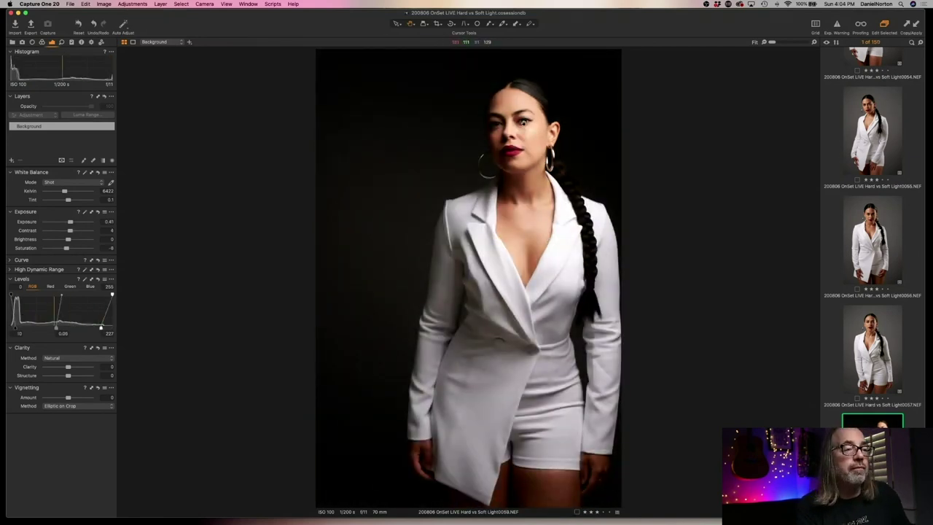
Set frame 0059's contrast to 0 and check the face detail at 100%.
{"action": "key", "text": "super+alt+0"}
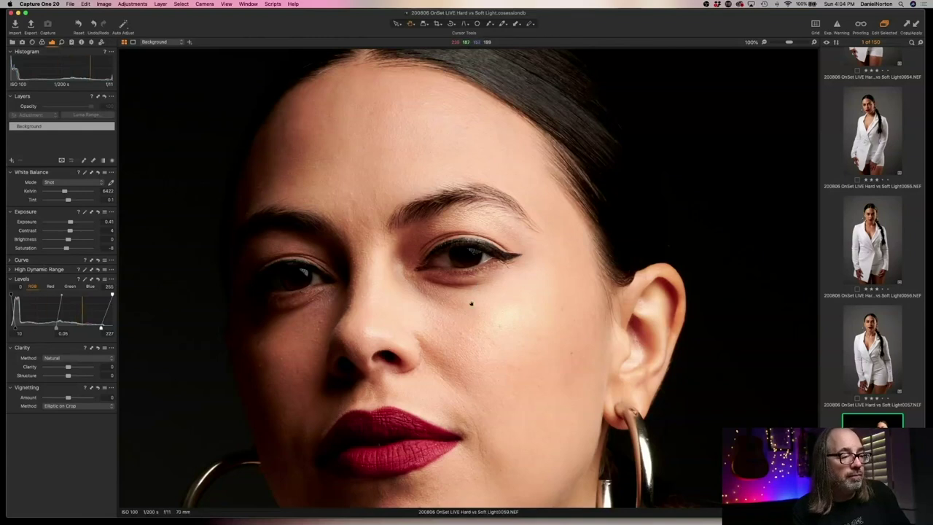
{"action": "key", "text": "super+0"}
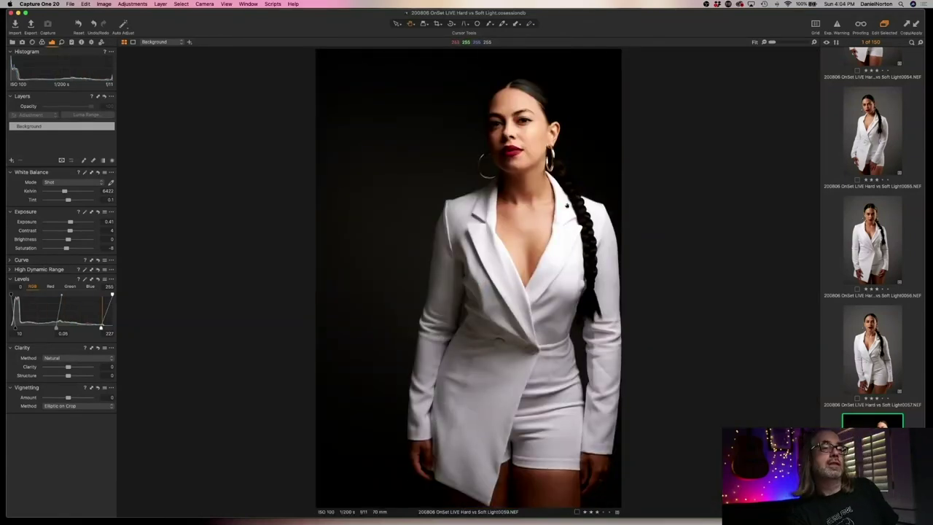
{"action": "left_click_drag", "start_coordinate": [532, 145], "coordinate": [534, 206]}
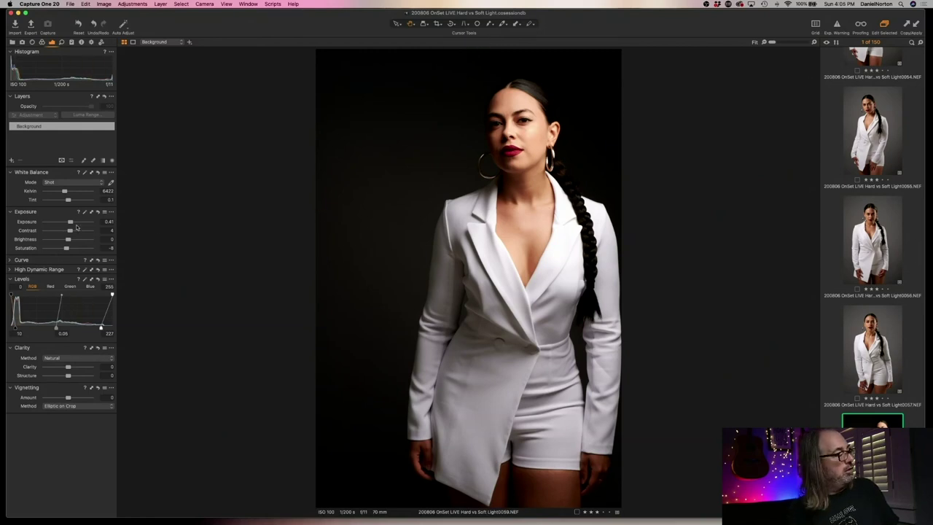
{"action": "left_click_drag", "start_coordinate": [73, 232], "coordinate": [71, 231]}
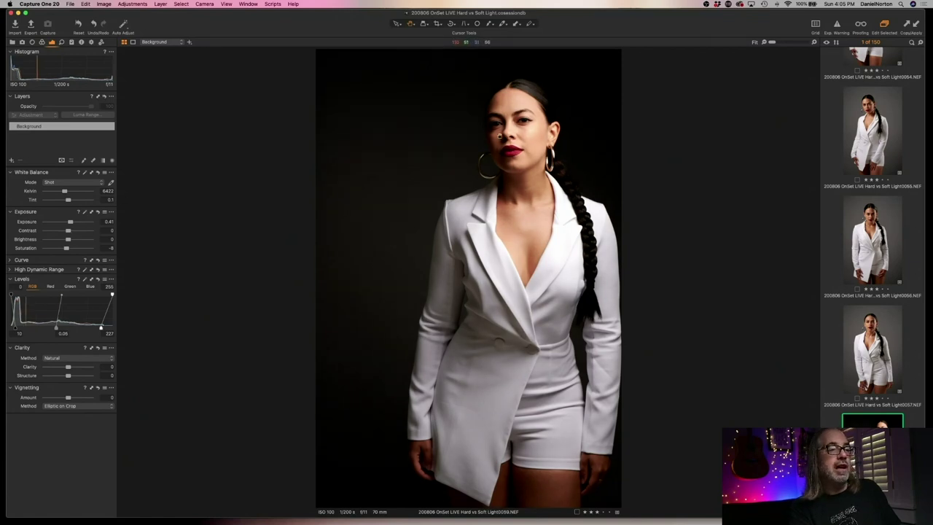
{"action": "left_click", "coordinate": [503, 137]}
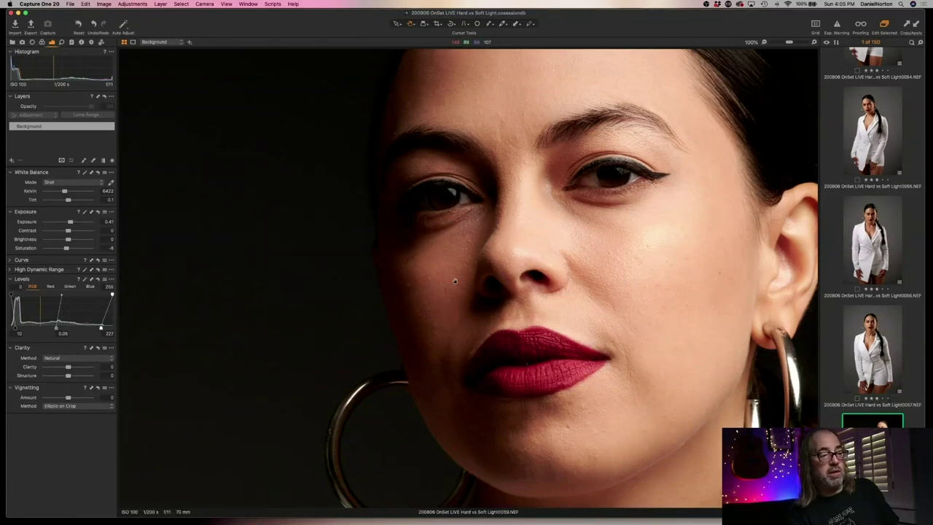
{"action": "left_click", "coordinate": [513, 236]}
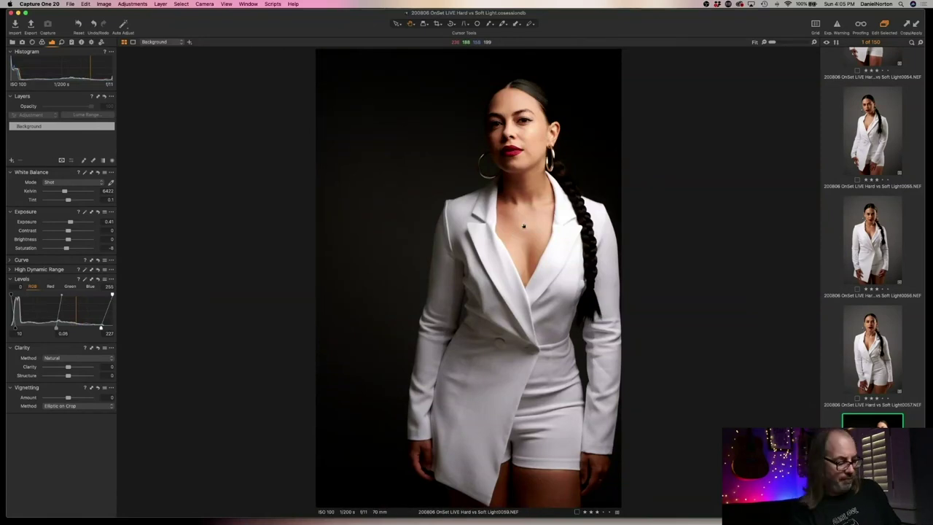
Apply frame 0059's exposure, saturation and Levels adjustments to frames 0060 and 0061, and check frame 0061's face at 100%.
{"action": "key", "text": "Right"}
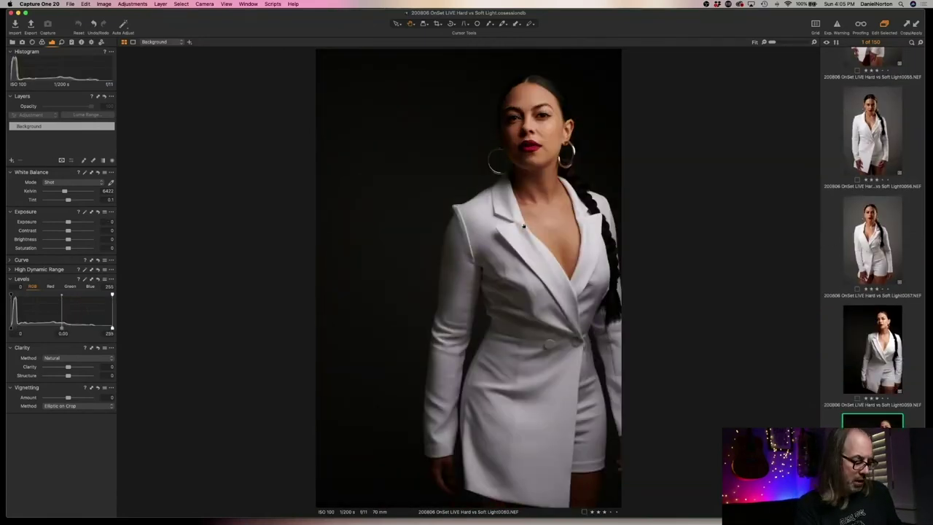
{"action": "key", "text": "Left"}
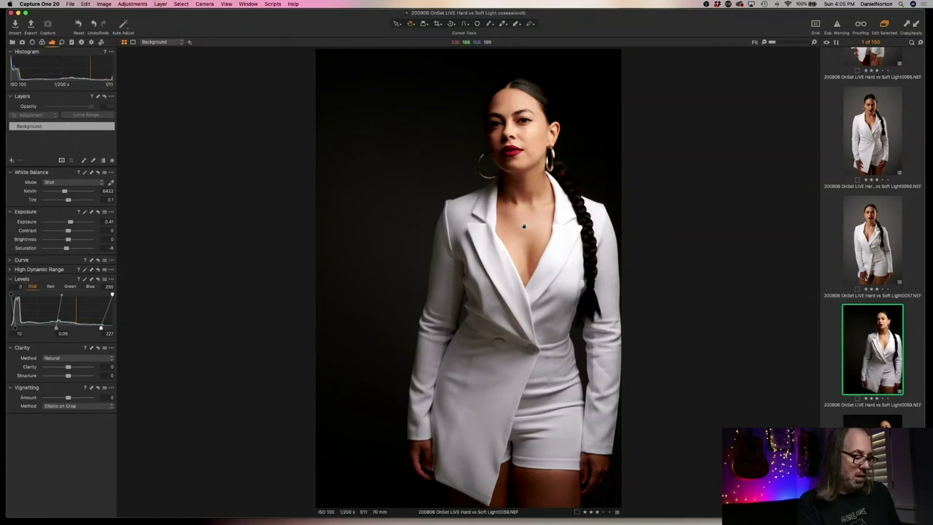
{"action": "key", "text": "Right"}
{"action": "key", "text": "super+l"}
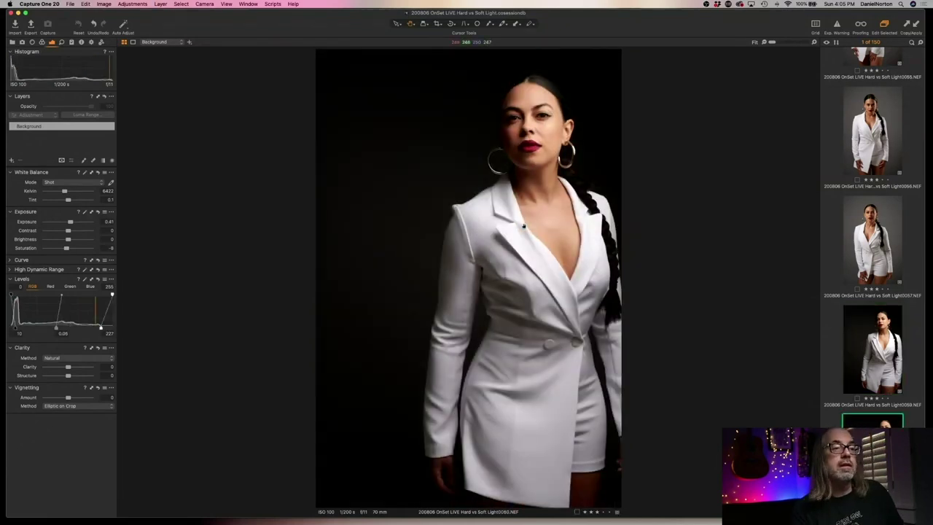
{"action": "key", "text": "Right"}
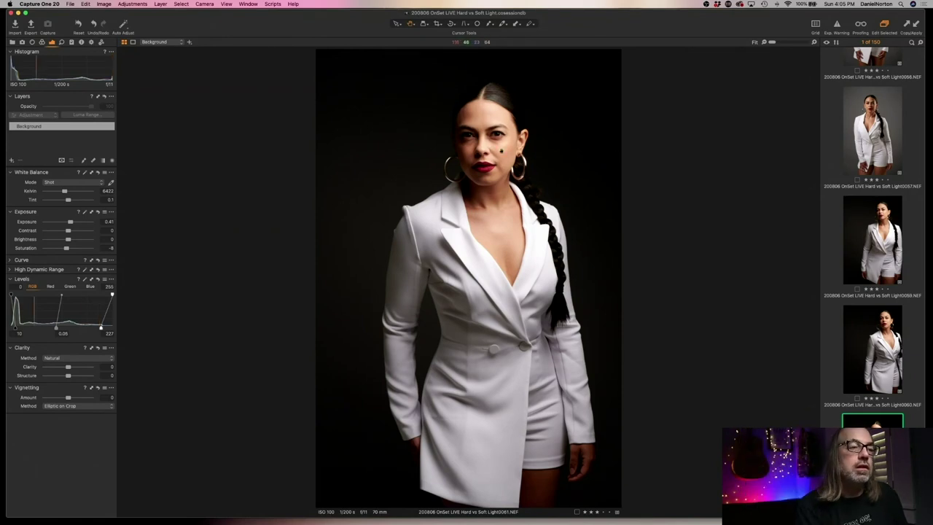
{"action": "double_click", "coordinate": [501, 150]}
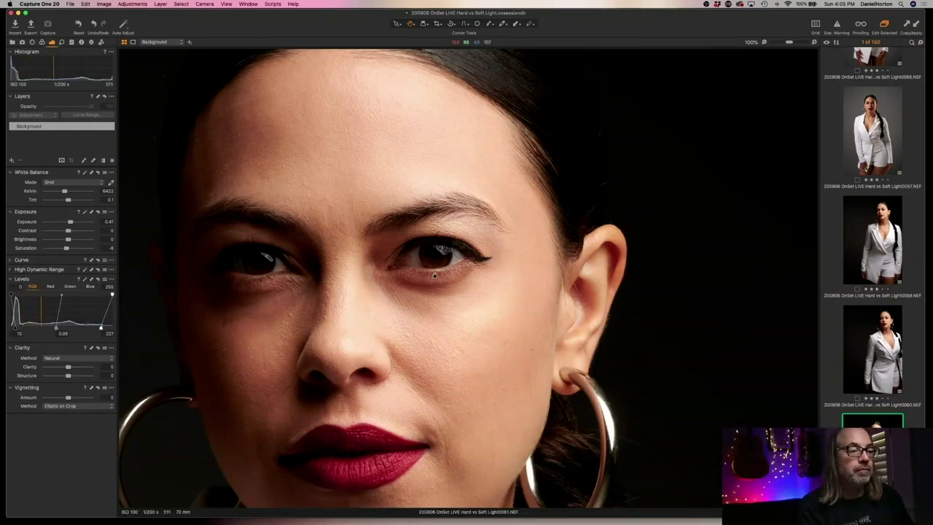
{"action": "key", "text": "super+0"}
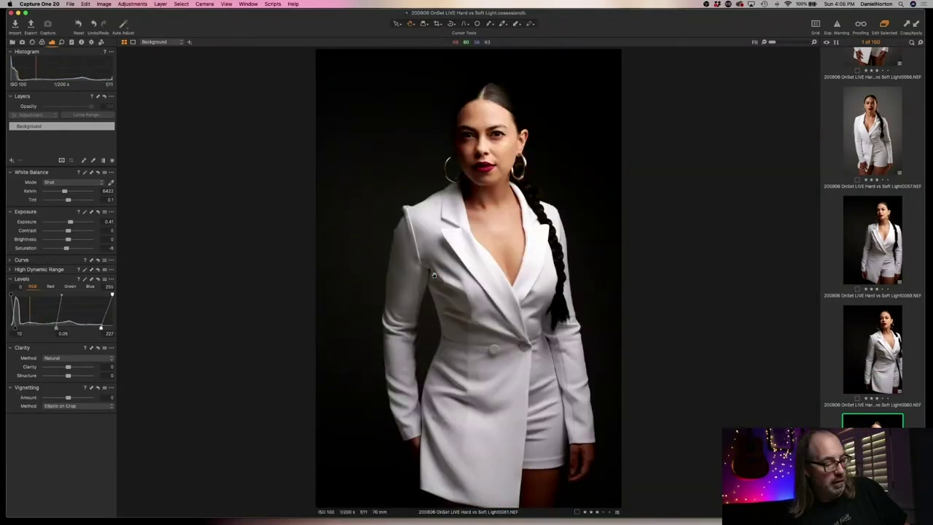
Examine the pink-dress frame 0062 at 100%, from the face and earrings down to the dress folds and shadow edges.
{"action": "key", "text": "Right"}
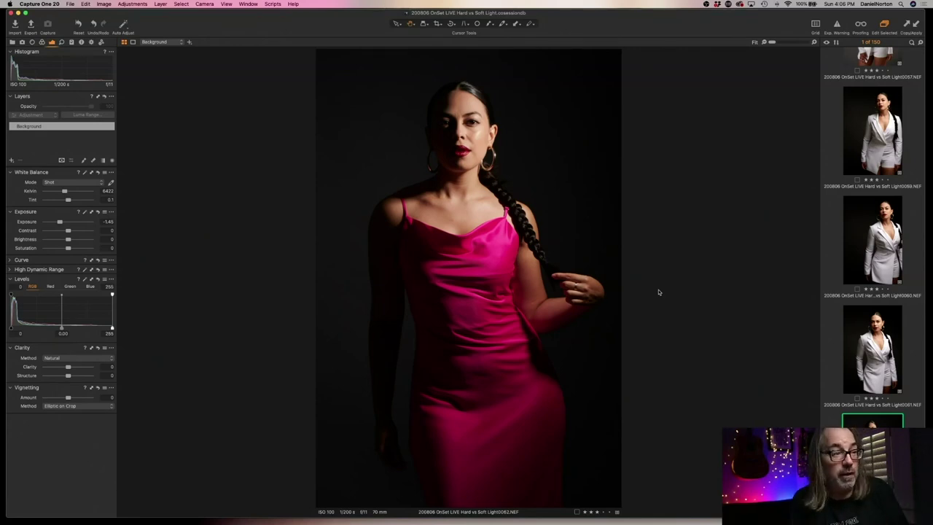
{"action": "double_click", "coordinate": [470, 126]}
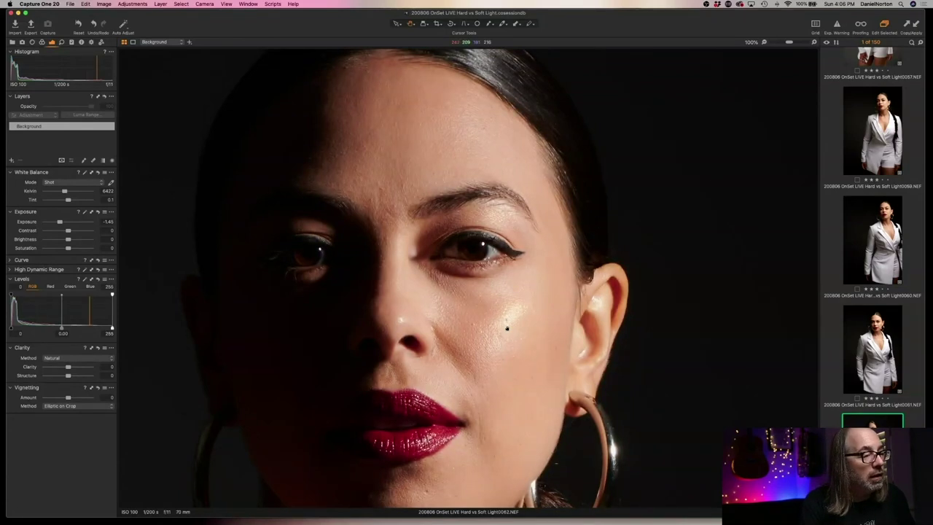
{"action": "left_click_drag", "start_coordinate": [506, 313], "coordinate": [539, 306]}
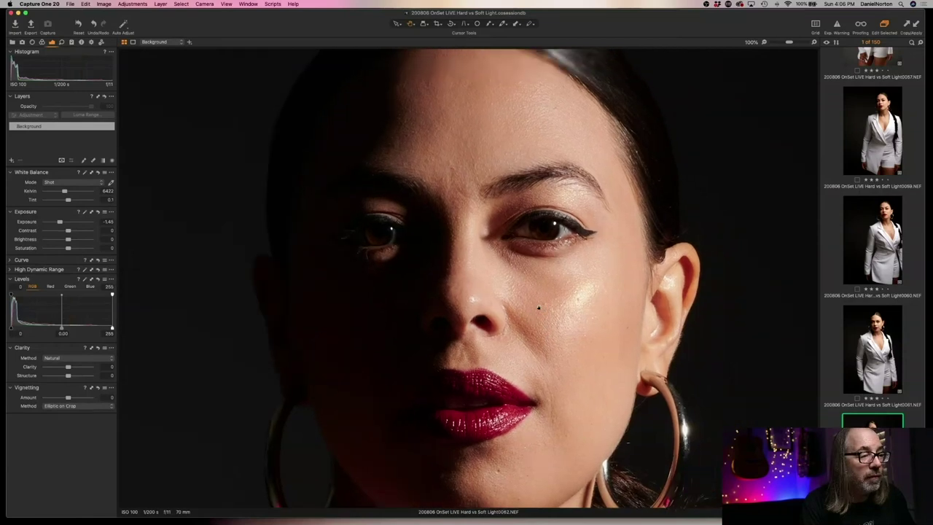
{"action": "double_click", "coordinate": [538, 305]}
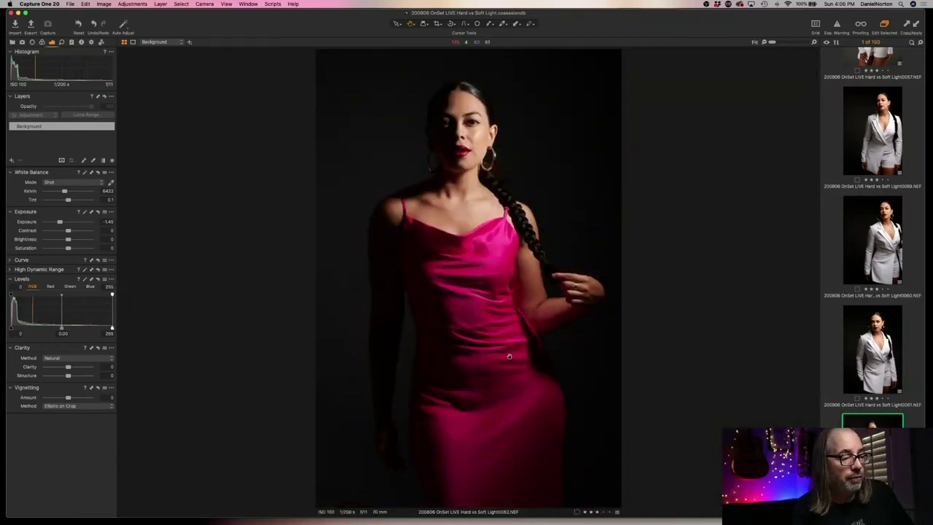
{"action": "double_click", "coordinate": [536, 402]}
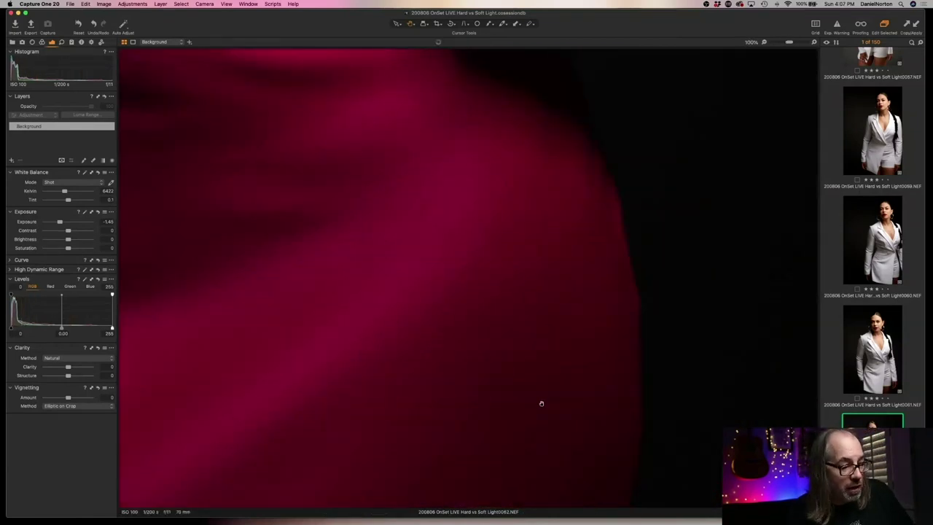
{"action": "double_click", "coordinate": [500, 267]}
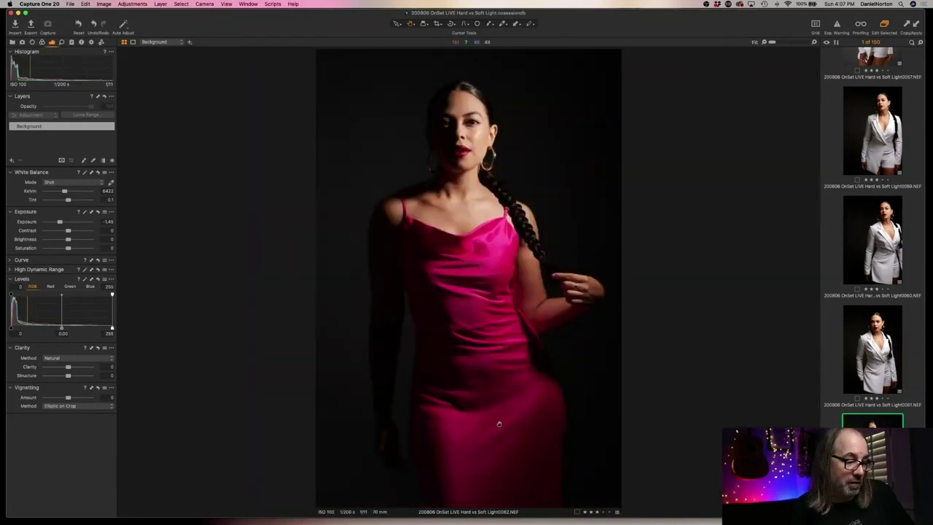
{"action": "left_click", "coordinate": [473, 128]}
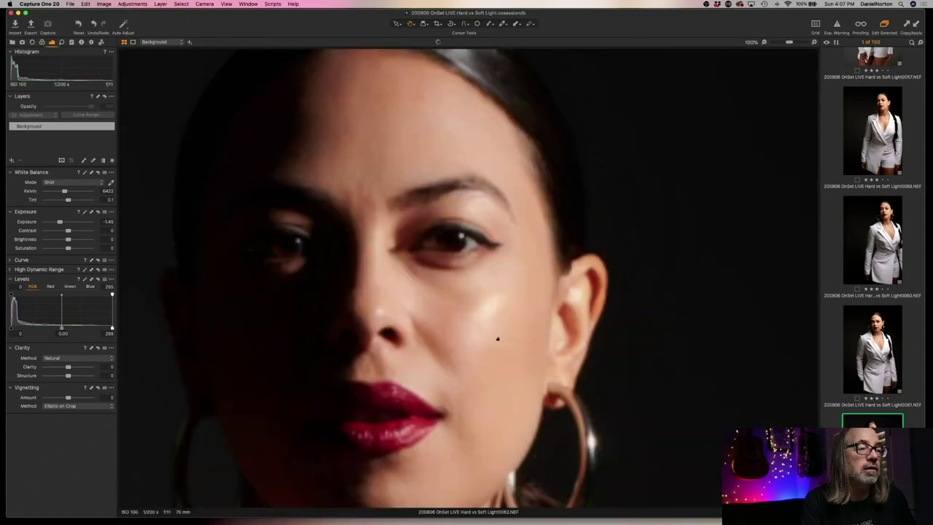
{"action": "scroll", "coordinate": [532, 132], "scroll_direction": "down", "scroll_amount": 15}
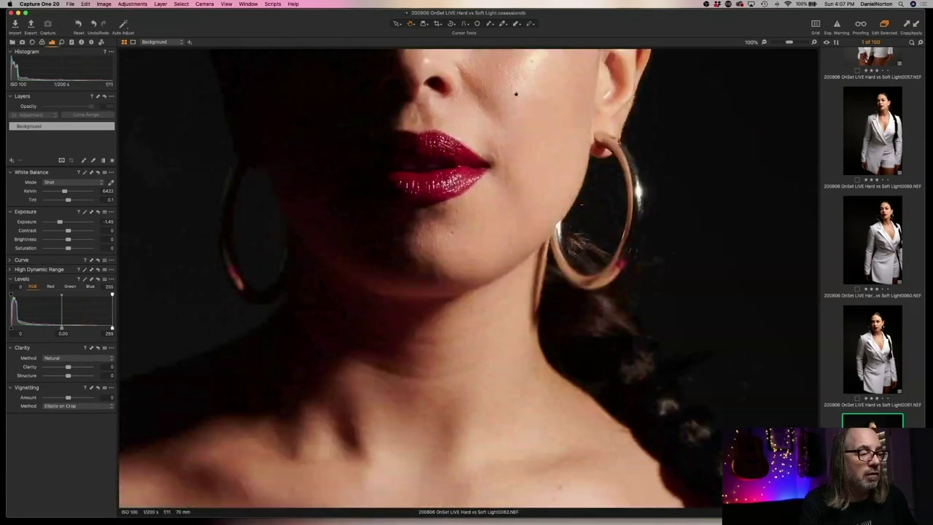
{"action": "scroll", "coordinate": [544, 111], "scroll_direction": "down", "scroll_amount": 15}
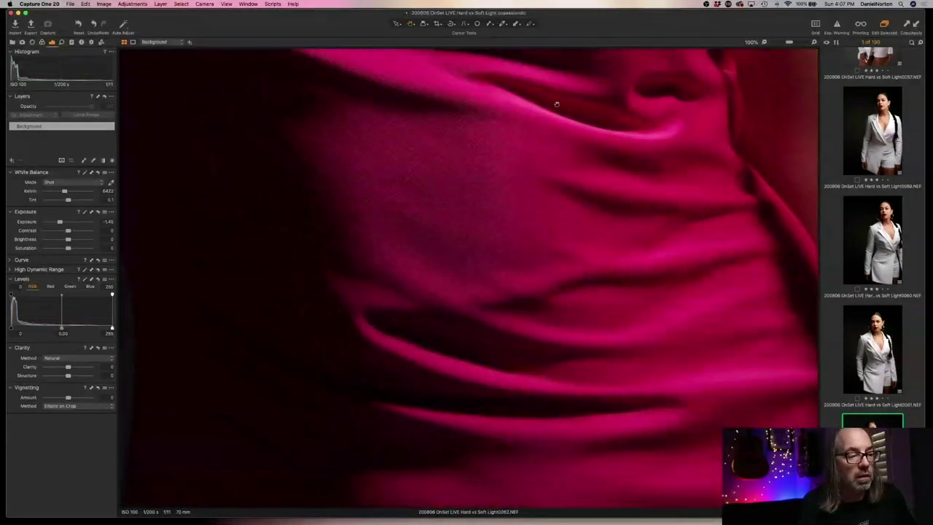
{"action": "scroll", "coordinate": [568, 252], "scroll_direction": "down", "scroll_amount": 10}
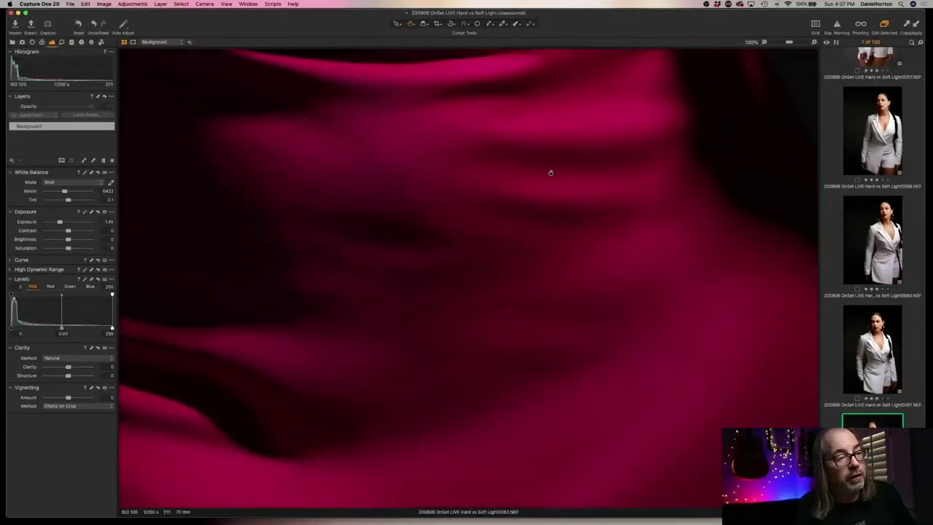
{"action": "scroll", "coordinate": [563, 204], "scroll_direction": "down", "scroll_amount": 10}
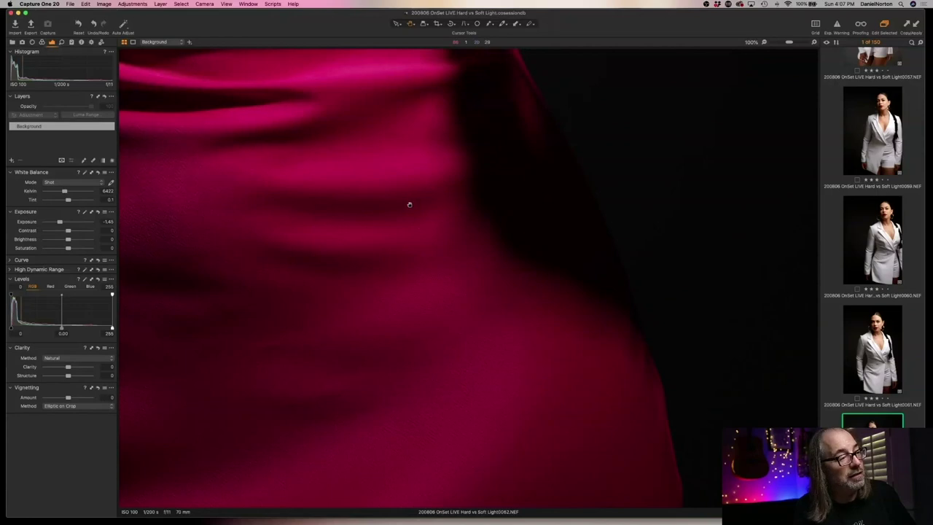
{"action": "key", "text": "super+0"}
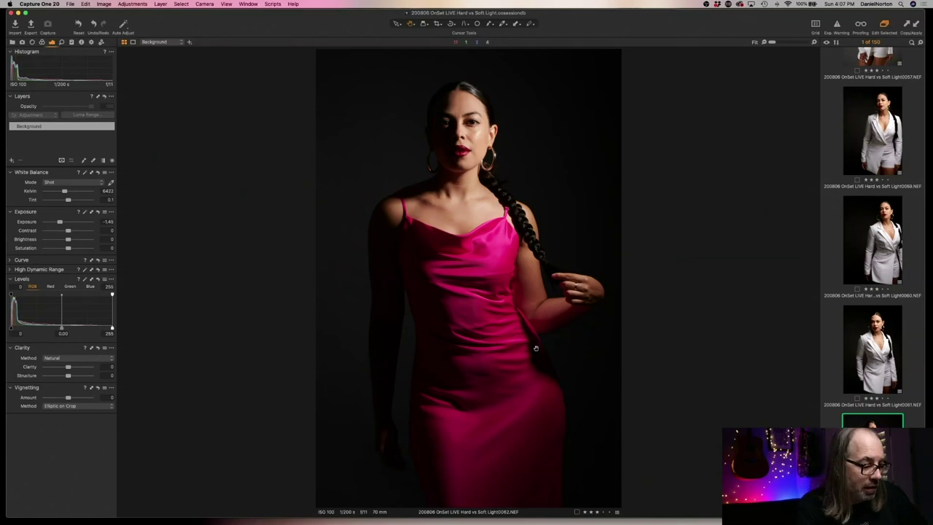
Recheck the face in frame 0062 at 100%, and remove frames 0063 and 0064 from the three-star selection.
{"action": "scroll", "coordinate": [475, 169], "scroll_direction": "up", "scroll_amount": 1}
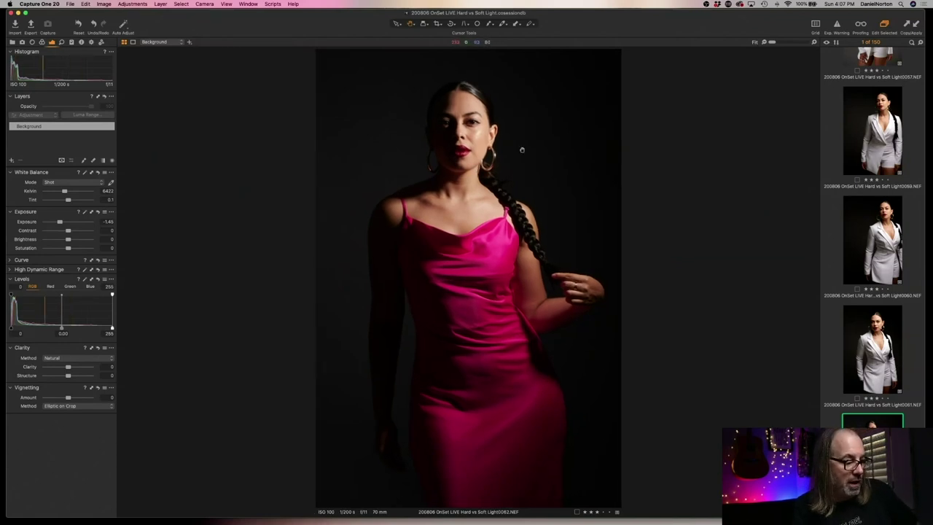
{"action": "double_click", "coordinate": [465, 137]}
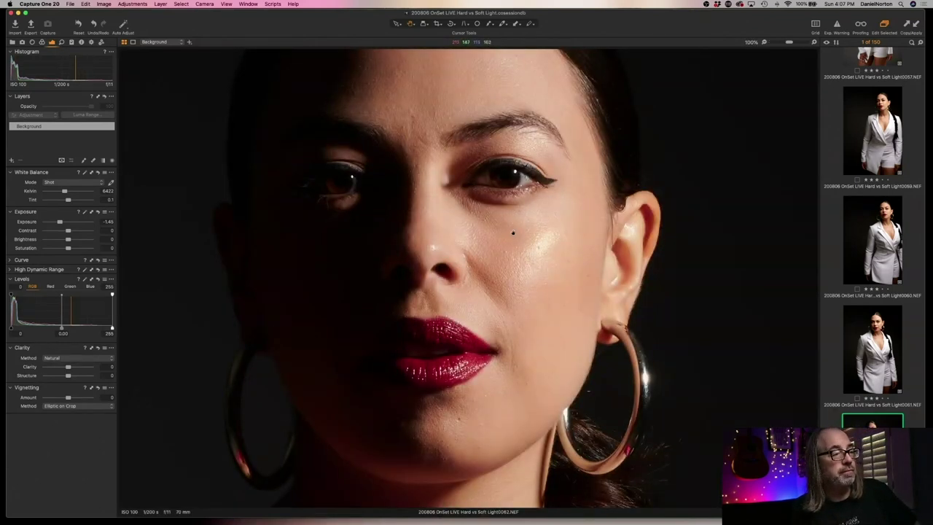
{"action": "double_click", "coordinate": [537, 241]}
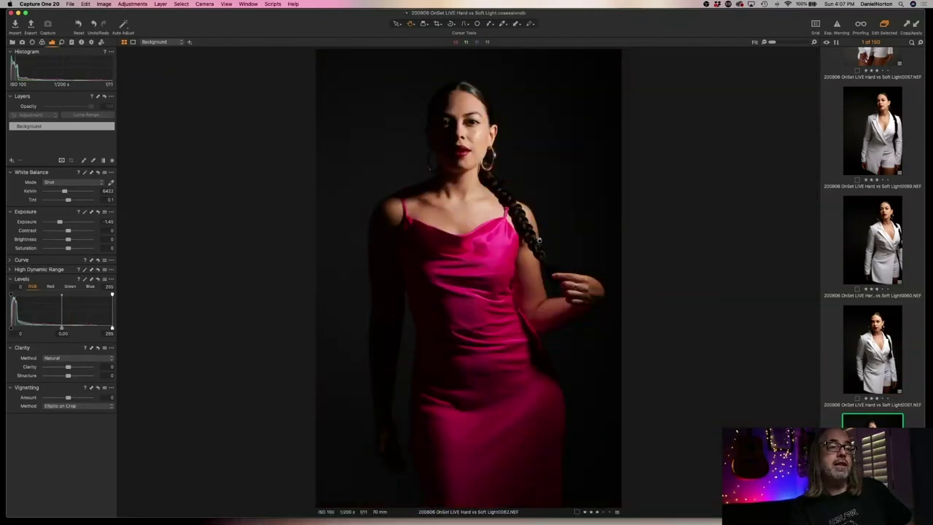
{"action": "key", "text": "Right"}
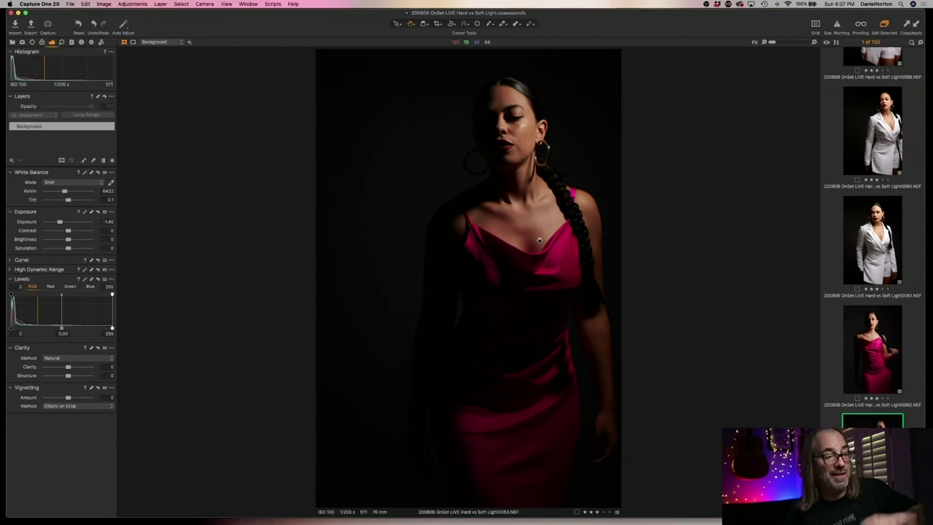
{"action": "key", "text": "super+BackSpace"}
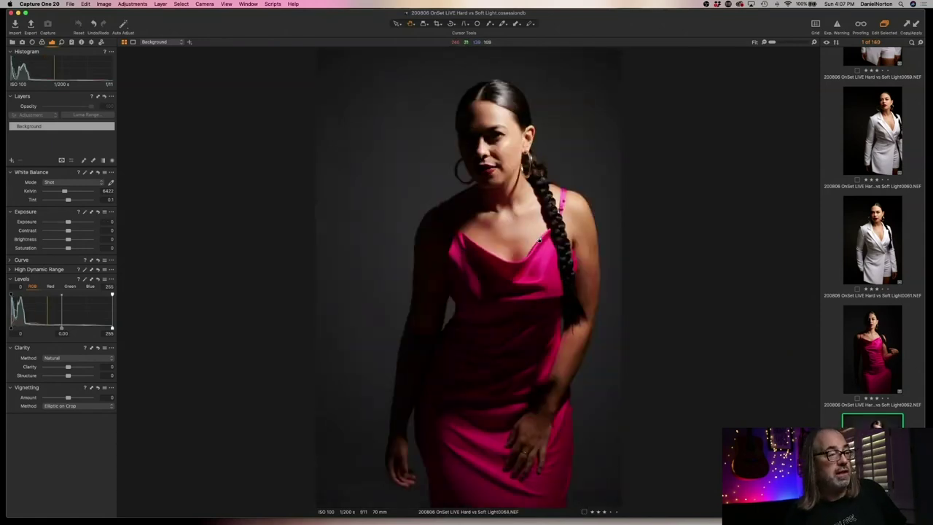
{"action": "key", "text": "super+BackSpace"}
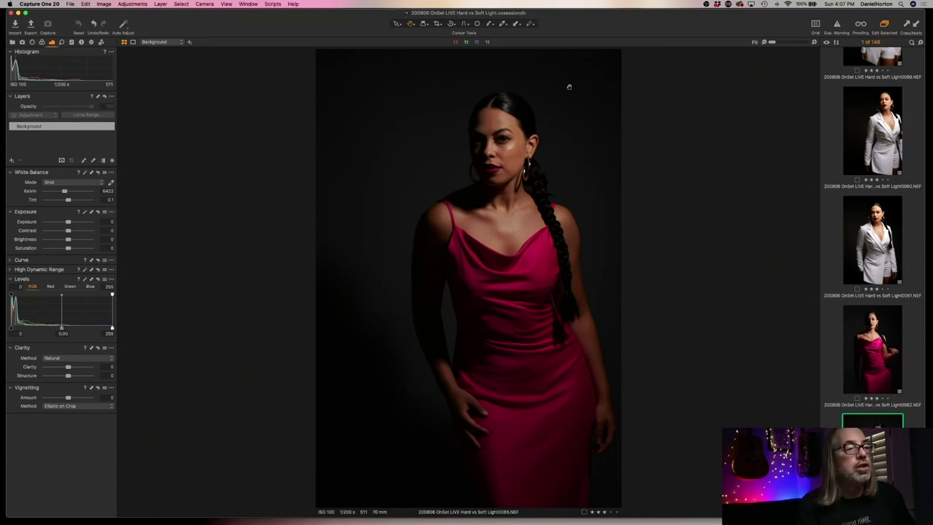
Set frame 0065's Levels to shadow 7, midtone 0.16 and highlight 217, and its saturation to -4.
{"action": "double_click", "coordinate": [483, 137]}
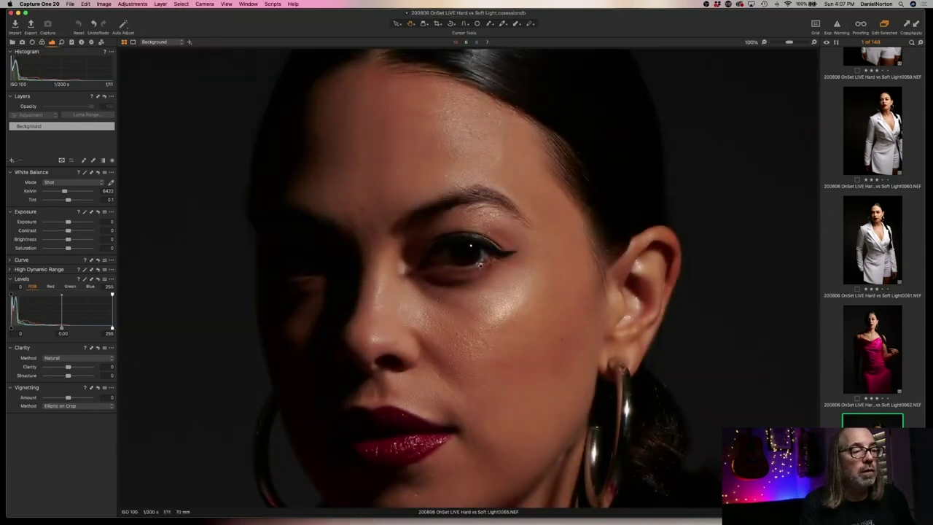
{"action": "double_click", "coordinate": [346, 257]}
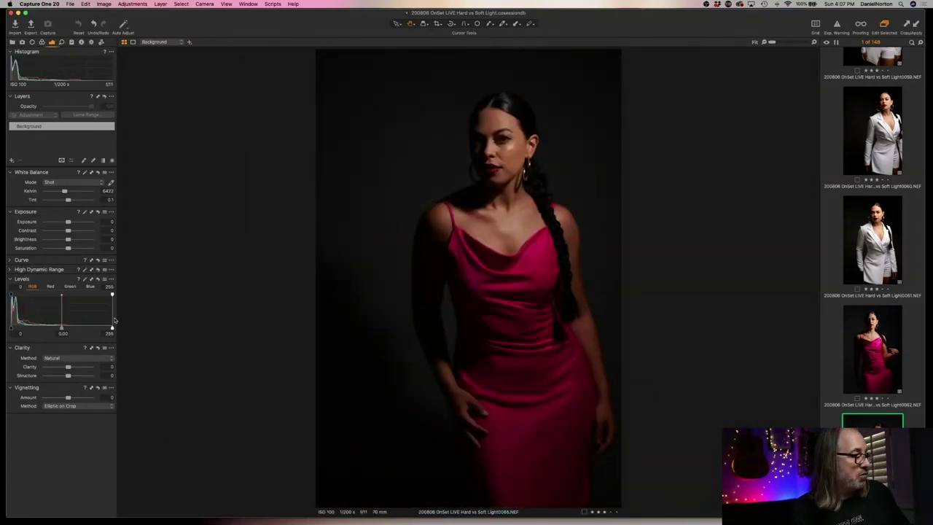
{"action": "left_click_drag", "start_coordinate": [62, 329], "coordinate": [53, 329]}
{"action": "left_click_drag", "start_coordinate": [112, 329], "coordinate": [97, 327]}
{"action": "left_click_drag", "start_coordinate": [13, 329], "coordinate": [14, 325]}
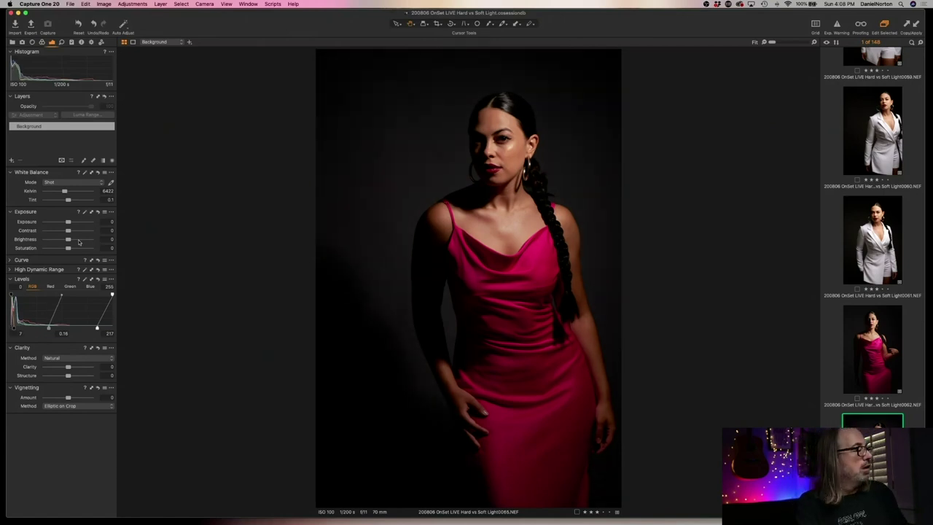
{"action": "left_click_drag", "start_coordinate": [69, 248], "coordinate": [66, 249]}
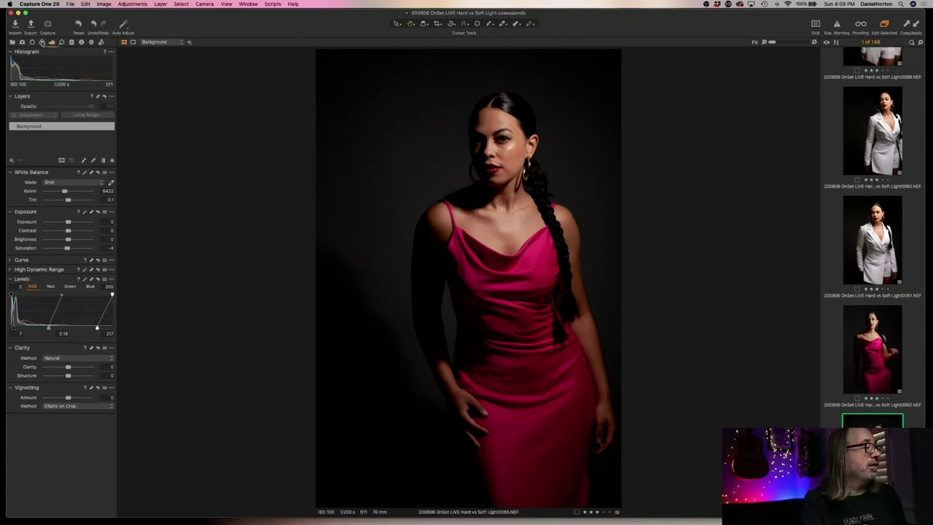
Try a black-and-white conversion on frame 0065, compare it with the color version, and inspect the dress neckline at 100%.
{"action": "left_click", "coordinate": [43, 41]}
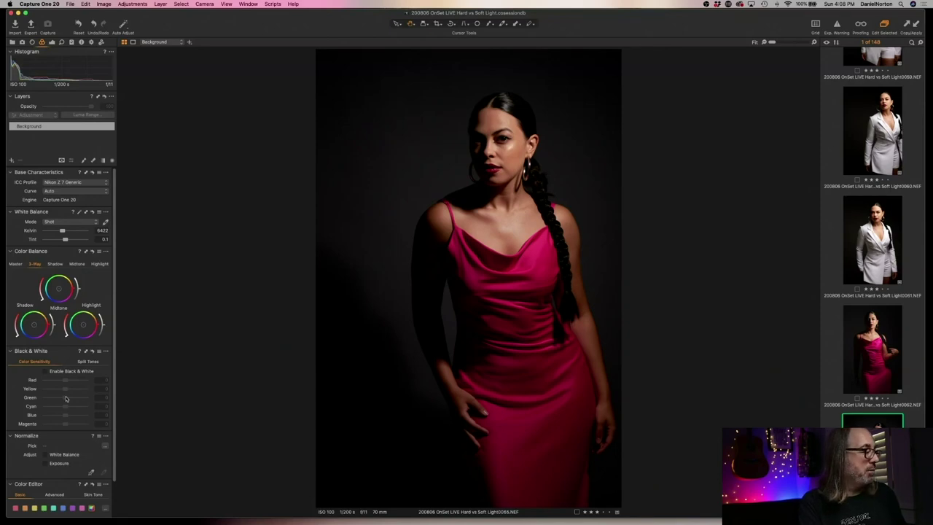
{"action": "left_click", "coordinate": [46, 371]}
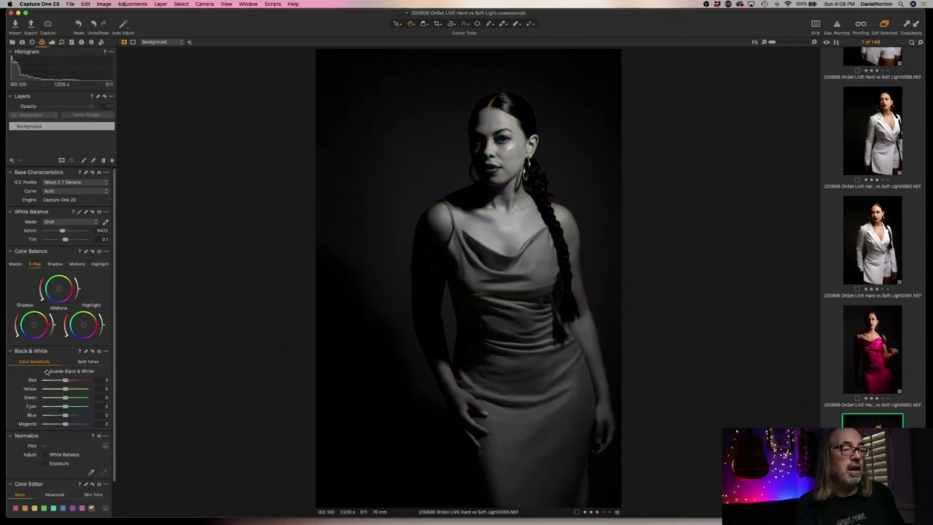
{"action": "left_click", "coordinate": [45, 371]}
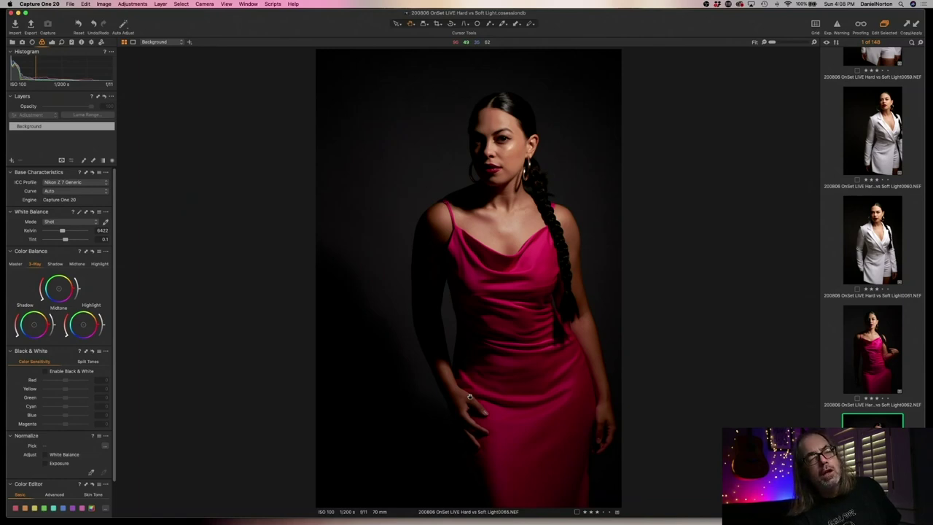
{"action": "scroll", "coordinate": [495, 175], "scroll_direction": "up", "scroll_amount": 5}
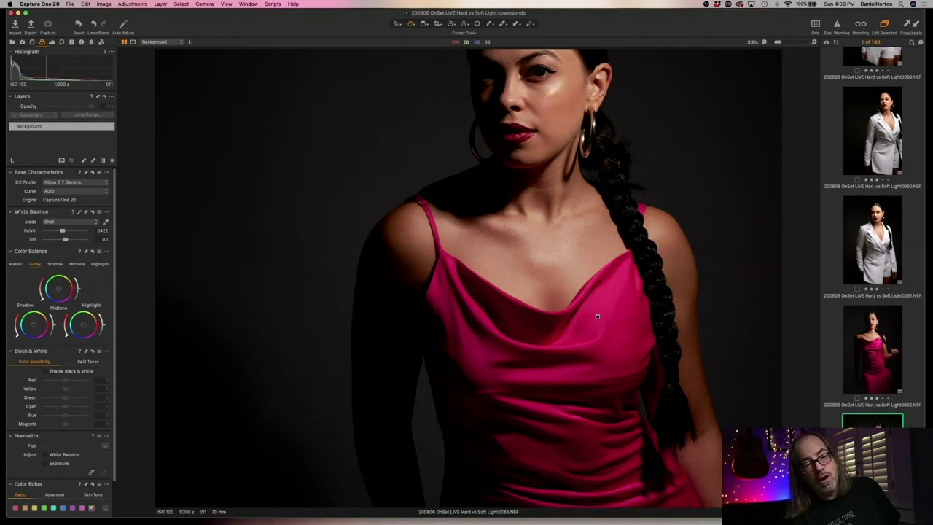
{"action": "left_click", "coordinate": [45, 371]}
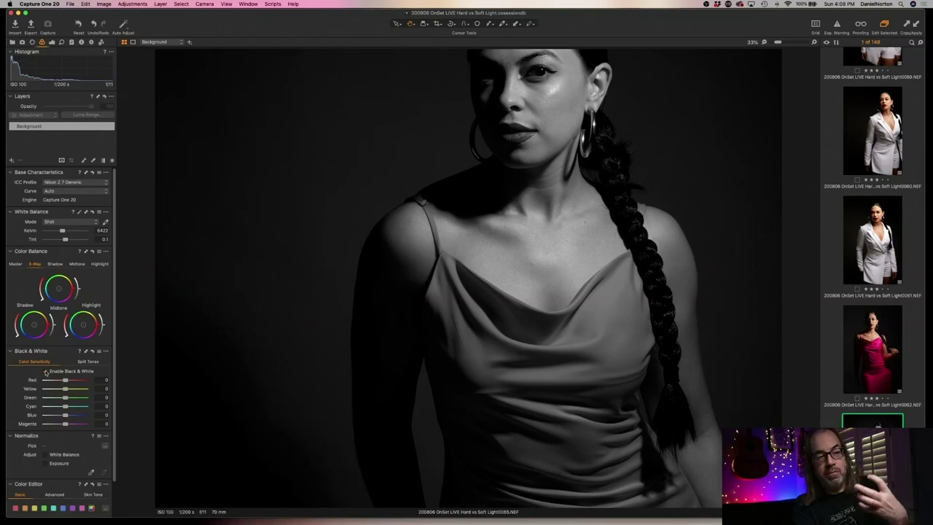
{"action": "left_click", "coordinate": [45, 372]}
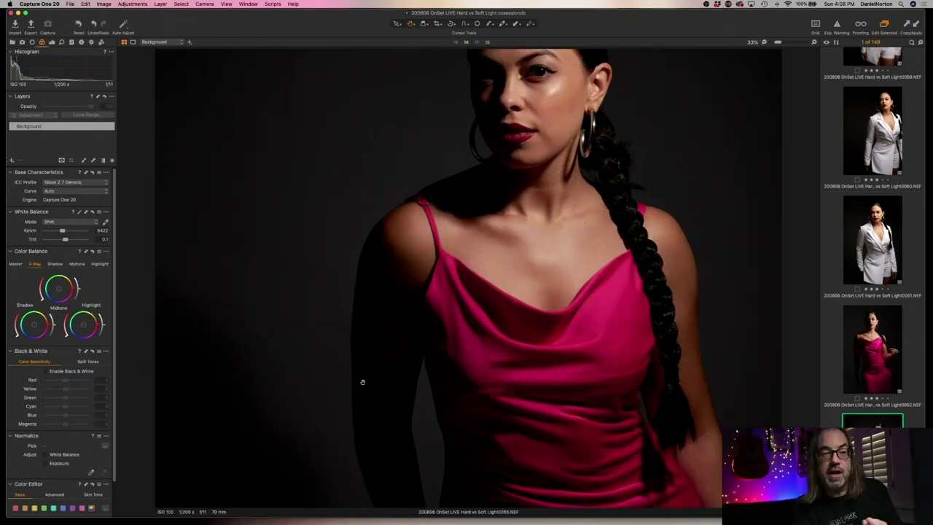
{"action": "left_click", "coordinate": [540, 317]}
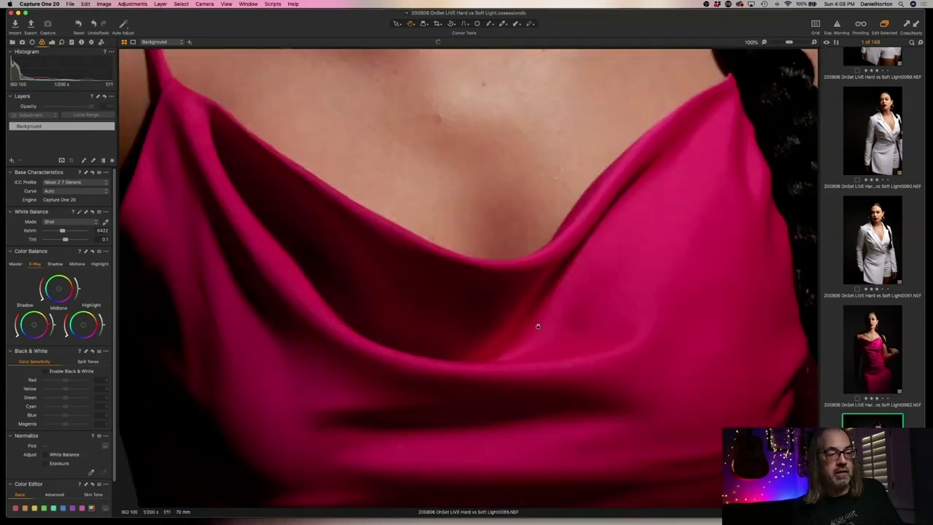
{"action": "left_click", "coordinate": [539, 322]}
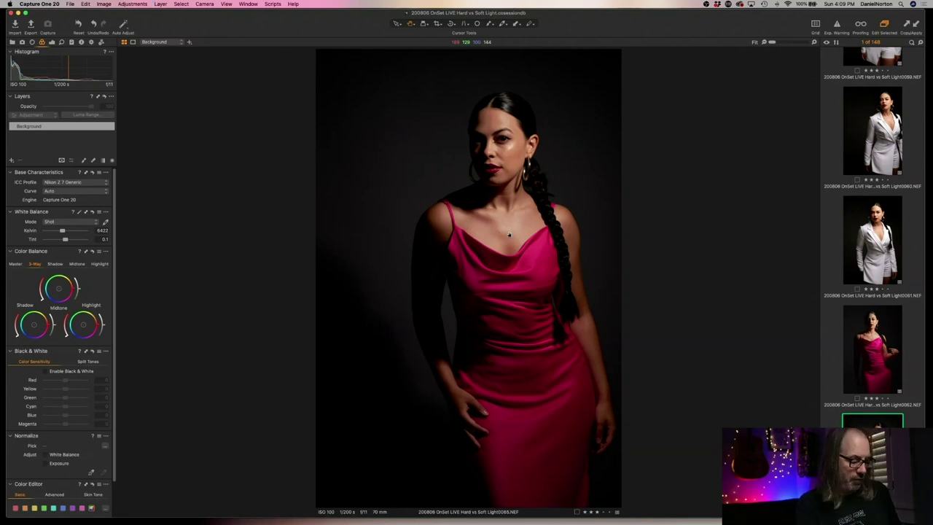
Apply frame 0065's Levels and saturation adjustments to frame 0066.
{"action": "key", "text": "Right"}
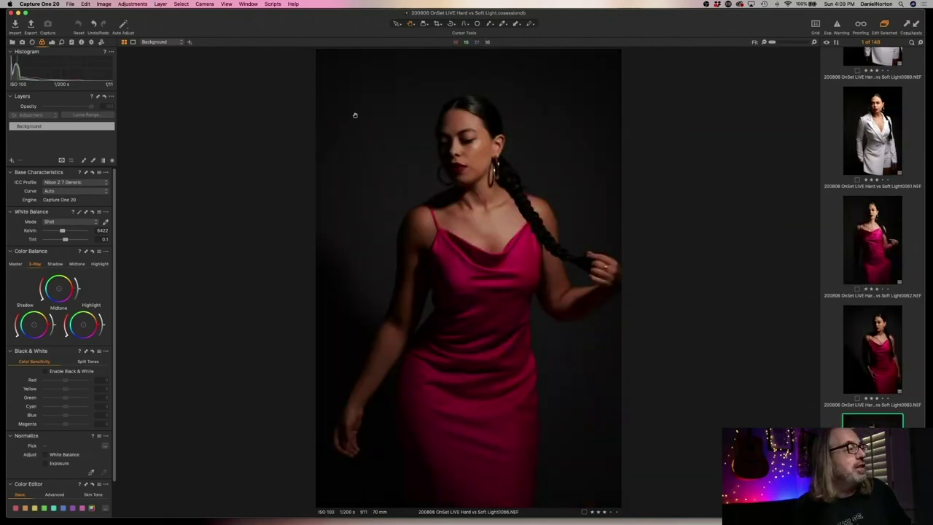
{"action": "left_click", "coordinate": [53, 42]}
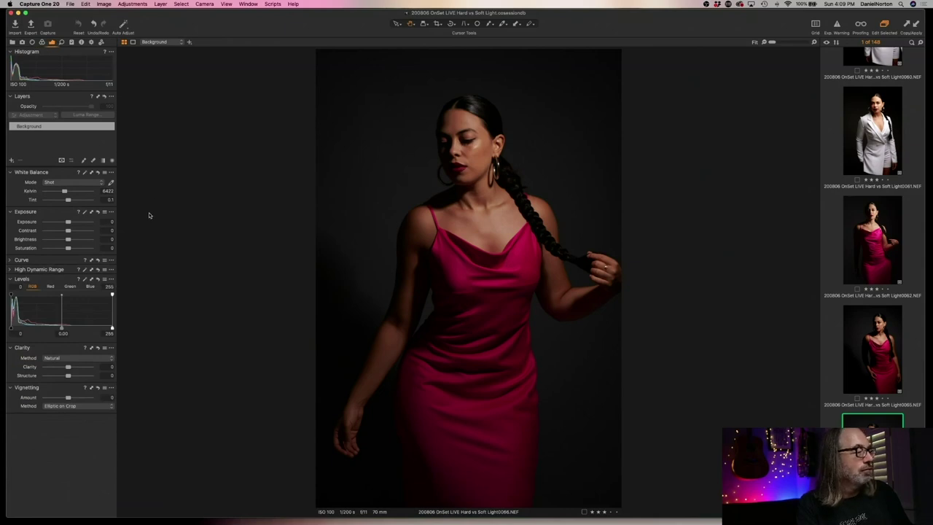
{"action": "key", "text": "super+shift+a"}
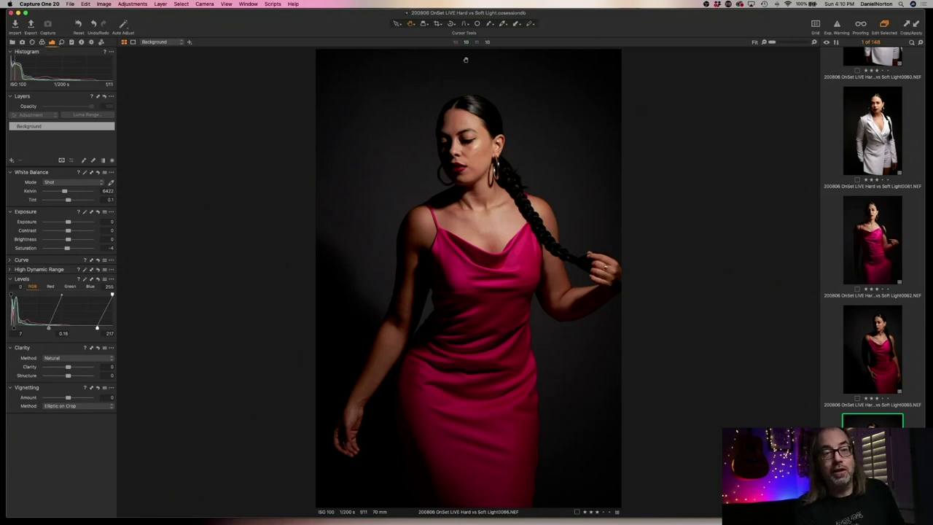
Compare the white-suit frame 0061 side by side with the pink-dress frame 0066.
{"action": "key", "text": "Up"}
{"action": "key", "text": "Up"}
{"action": "key", "text": "Up"}
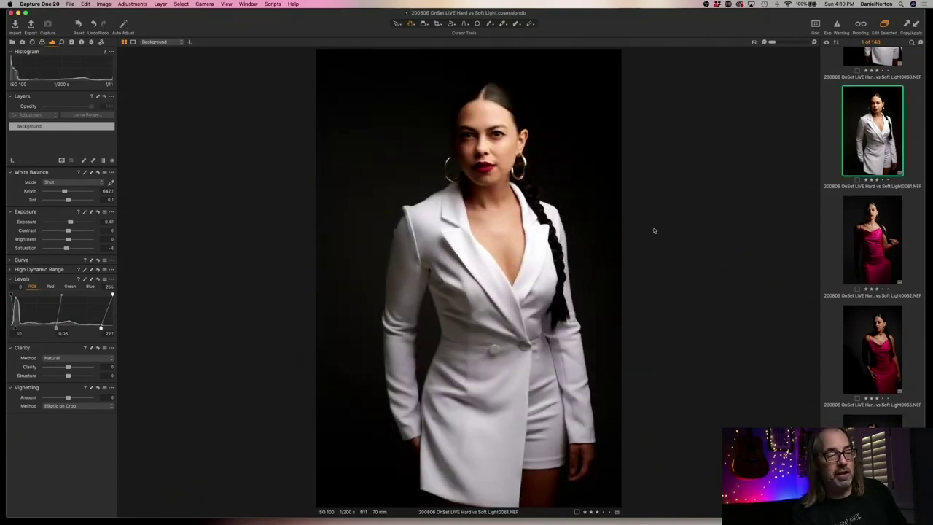
{"action": "scroll", "coordinate": [887, 359], "scroll_direction": "down", "scroll_amount": 1}
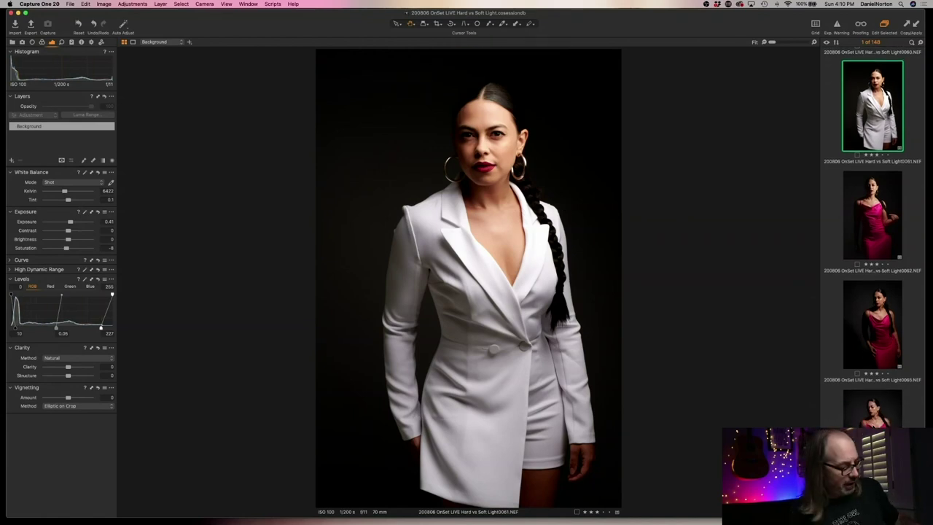
{"action": "left_click", "coordinate": [872, 408], "text": "super"}
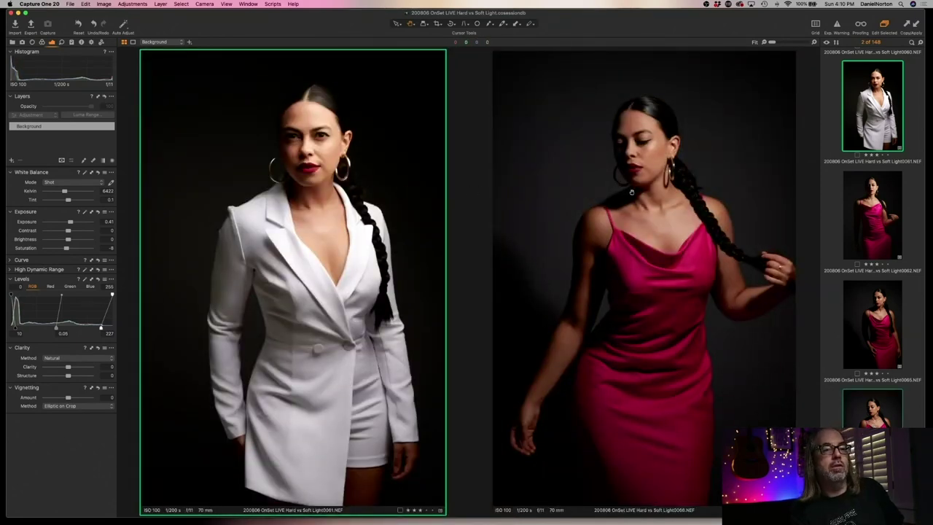
{"action": "left_click", "coordinate": [654, 269]}
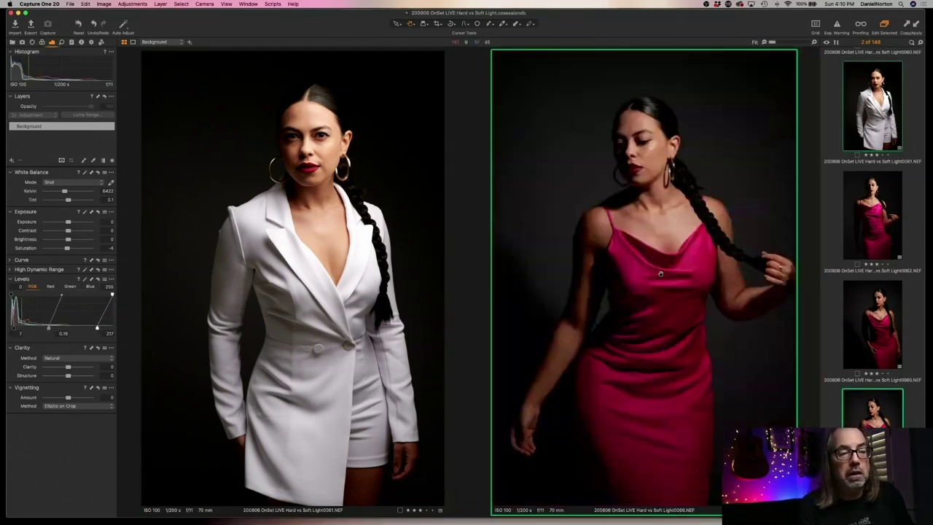
Apply the same Levels and saturation adjustments from frame 0065 to frames 0067 and 0068.
{"action": "scroll", "coordinate": [842, 330], "scroll_direction": "down", "scroll_amount": 5}
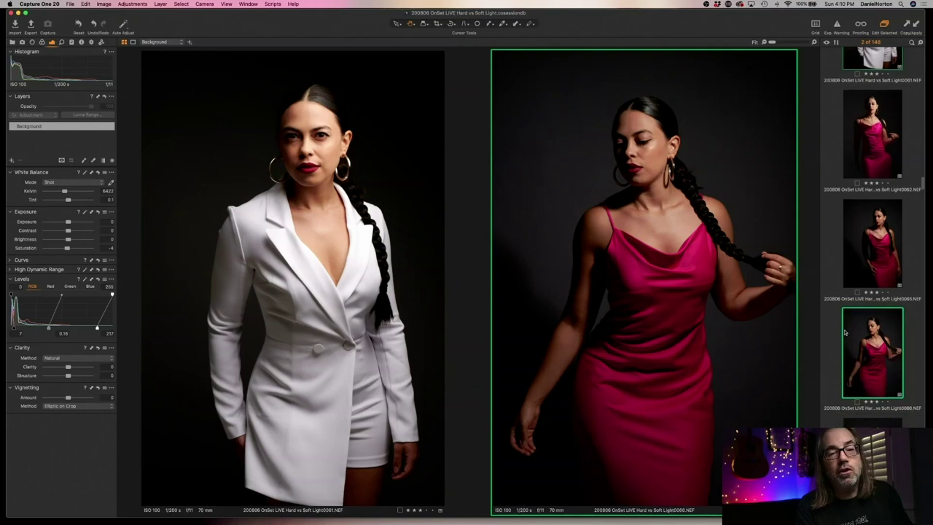
{"action": "scroll", "coordinate": [842, 330], "scroll_direction": "down", "scroll_amount": 2}
{"action": "left_click", "coordinate": [863, 267]}
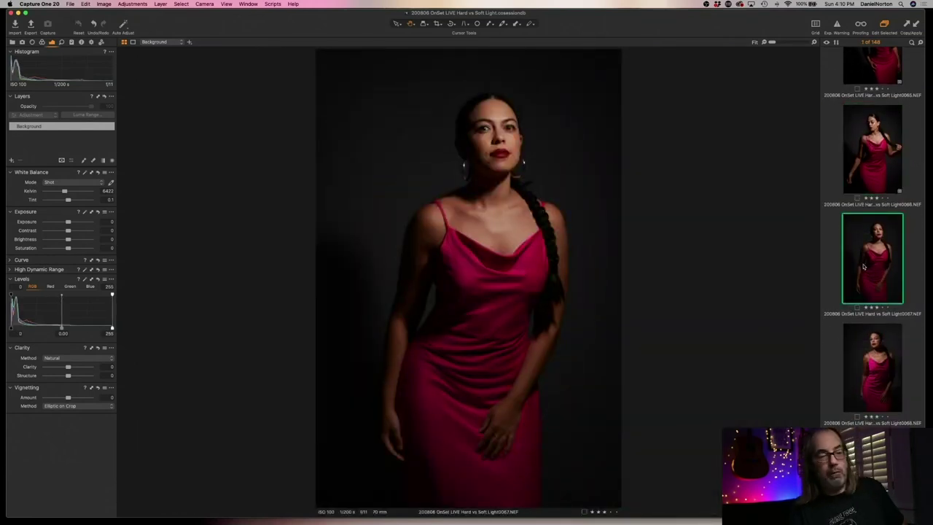
{"action": "key", "text": "super+shift+a"}
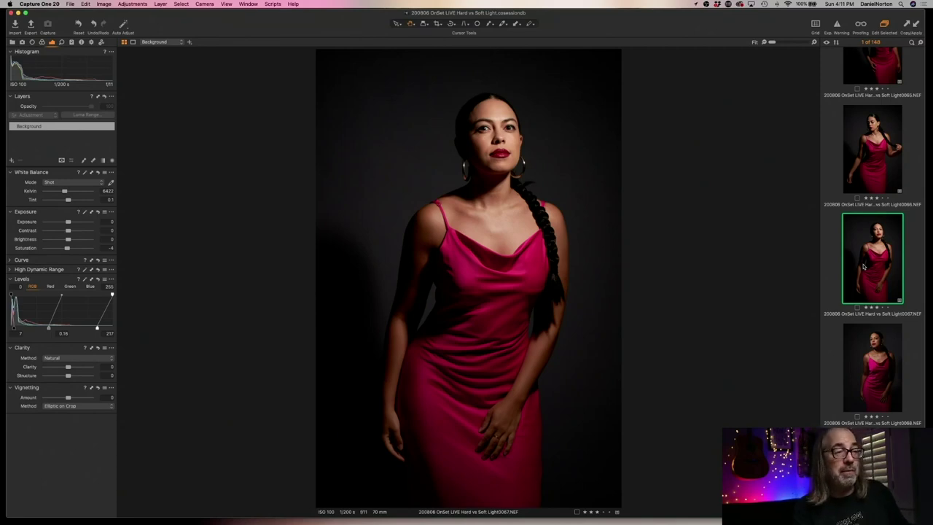
{"action": "key", "text": "Down"}
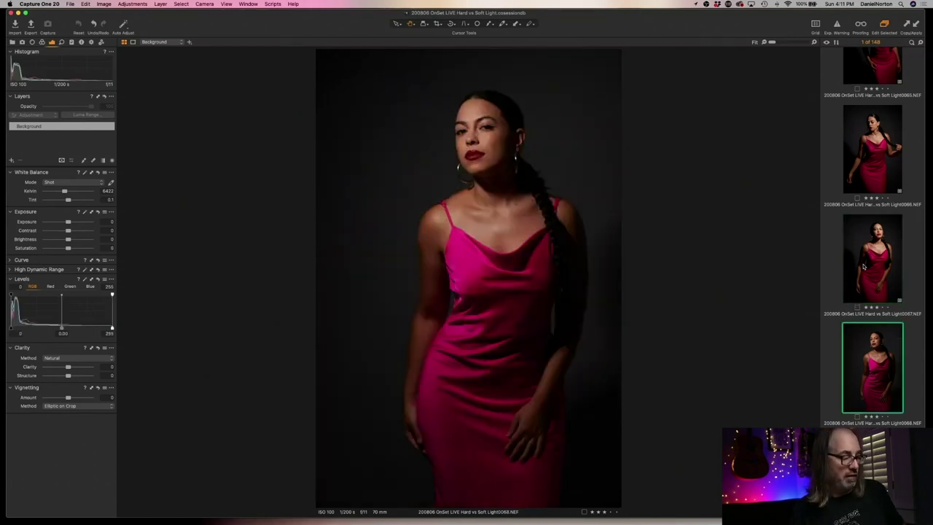
{"action": "key", "text": "super+shift+a"}
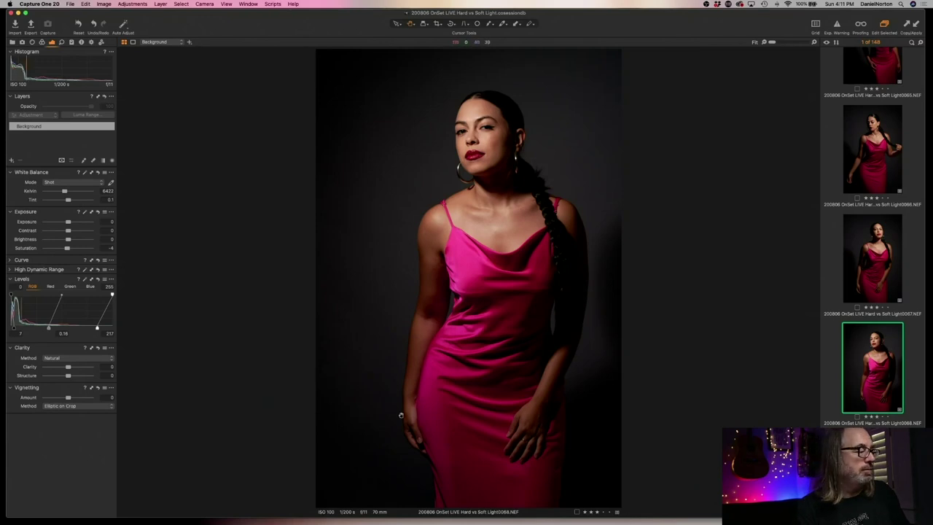
Refine frame 0068's Levels to shadow 11, midtone 0.17 and highlight 210, and set its exposure to 0.07.
{"action": "left_click_drag", "start_coordinate": [48, 328], "coordinate": [94, 328]}
{"action": "left_click_drag", "start_coordinate": [16, 328], "coordinate": [14, 326]}
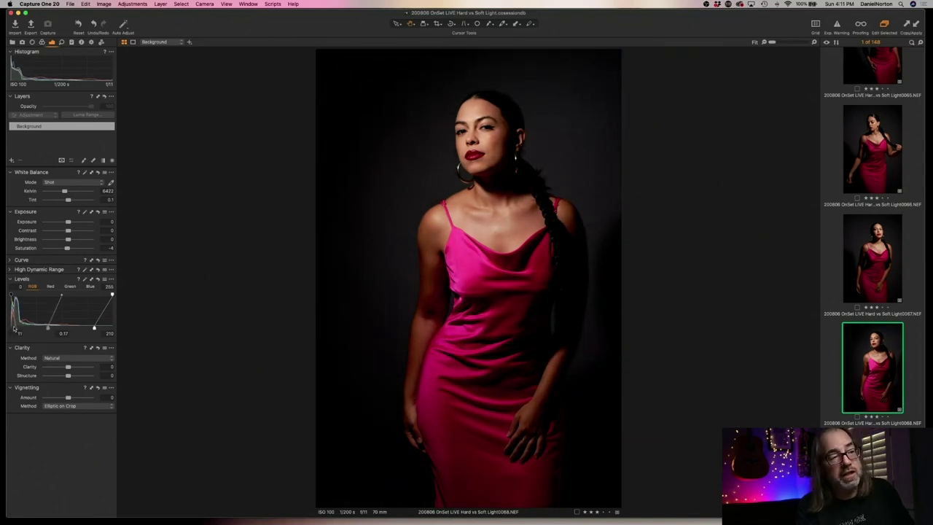
{"action": "left_click_drag", "start_coordinate": [68, 221], "coordinate": [68, 223]}
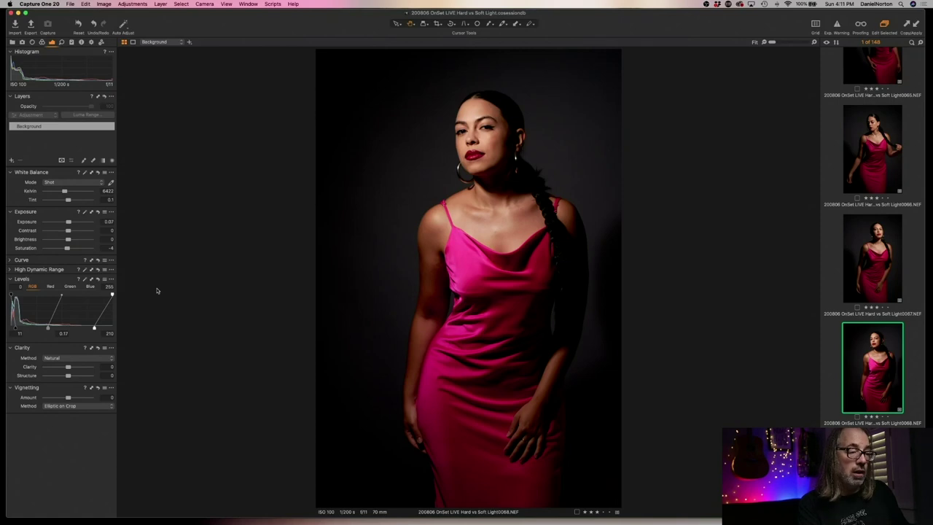
Apply frame 0068's exposure, Levels and saturation adjustments to frames 0069 and 0070, and move on to frame 0071.
{"action": "key", "text": "Right"}
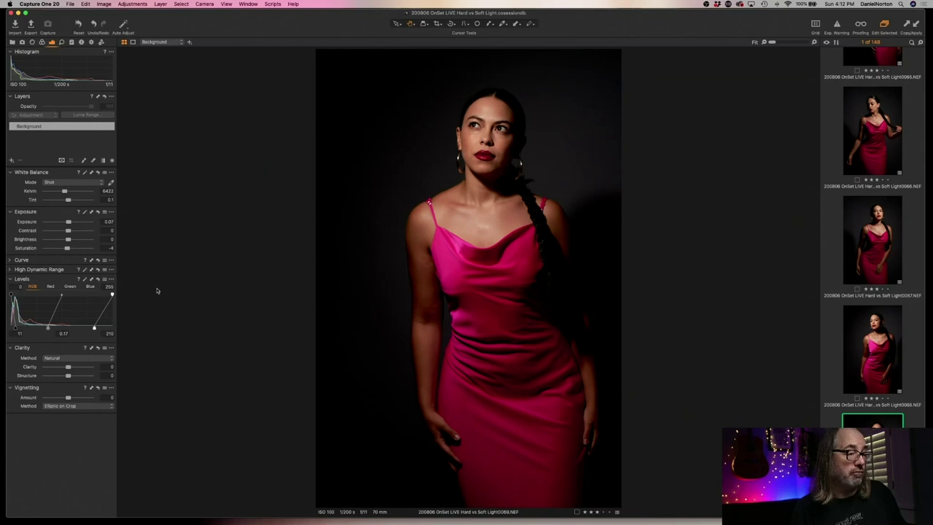
{"action": "key", "text": "Right"}
{"action": "key", "text": "super+shift+v"}
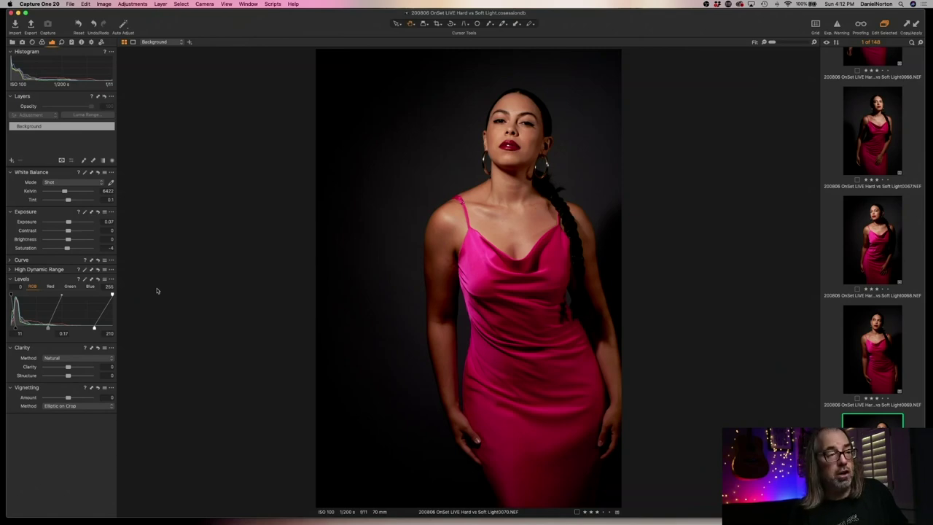
{"action": "key", "text": "Right"}
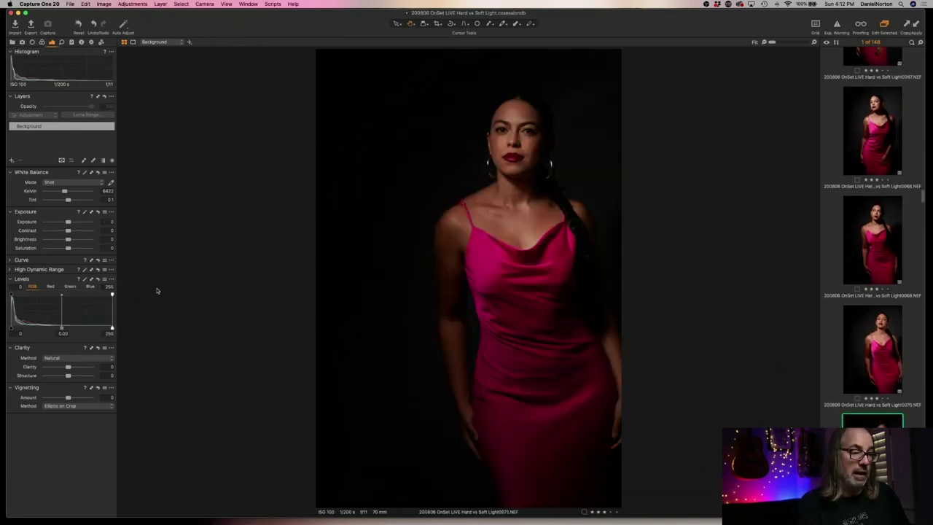
Apply the copied exposure, Levels and saturation adjustments to frame 0071 and compare it with frames 0069 and 0070.
{"action": "key", "text": "super+shift+v"}
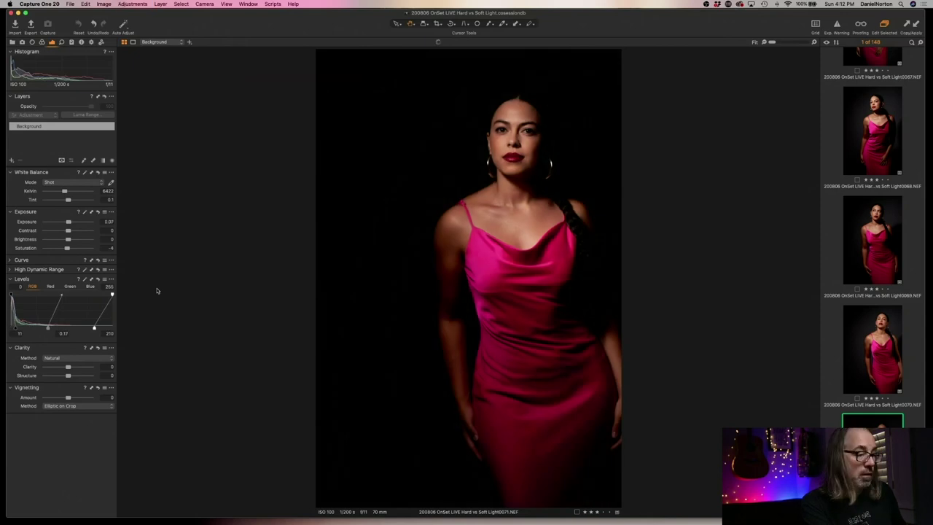
{"action": "key", "text": "Left"}
{"action": "key", "text": "Left"}
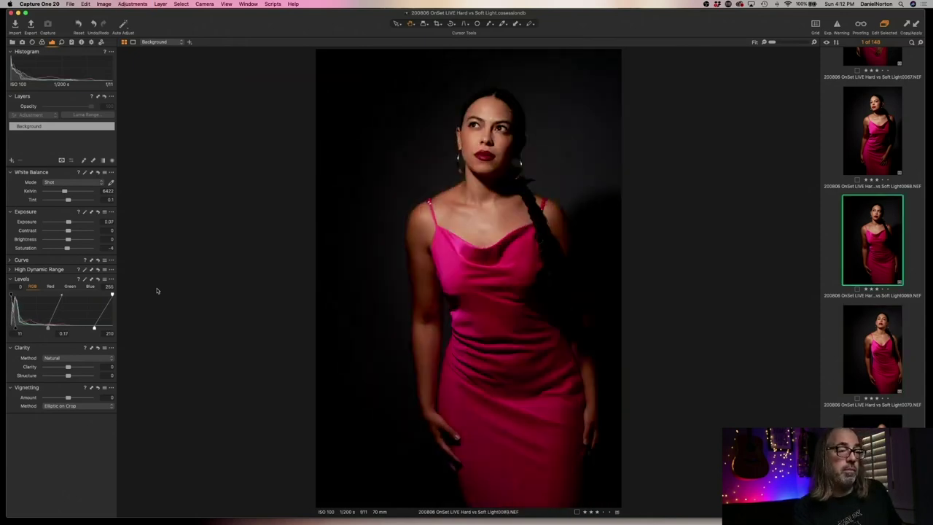
{"action": "key", "text": "Right"}
{"action": "key", "text": "Right"}
{"action": "key", "text": "Left"}
{"action": "key", "text": "Left"}
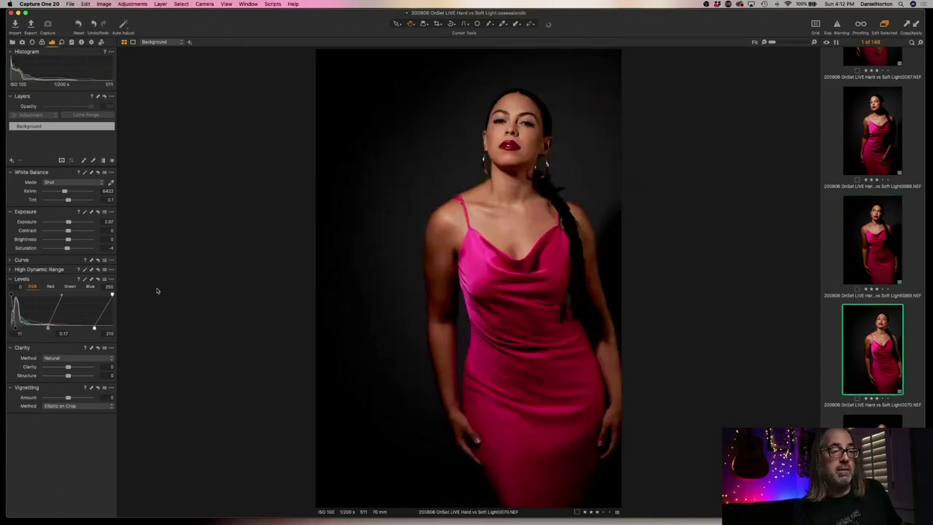
{"action": "key", "text": "Right"}
{"action": "key", "text": "Right"}
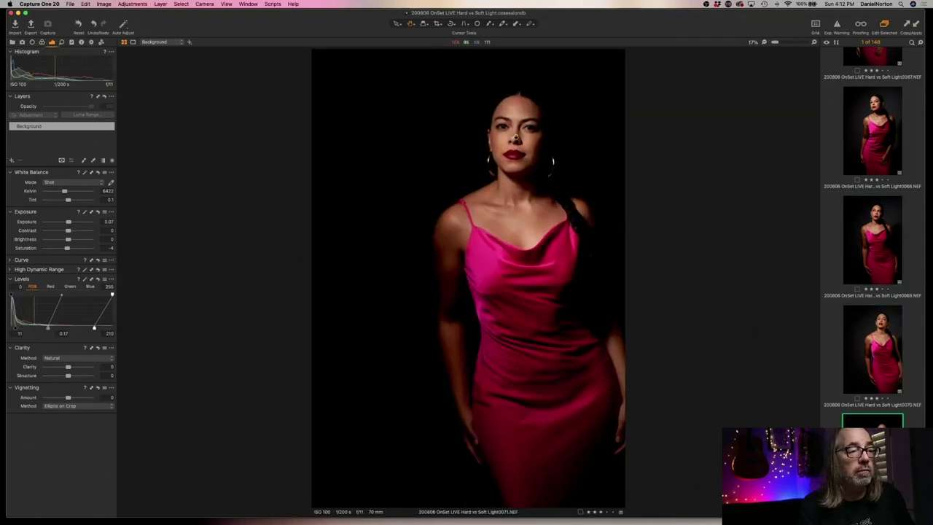
Inspect the face at 100% in frames 0071 and 0070, and return to the full-frame view of 0070.
{"action": "double_click", "coordinate": [515, 139]}
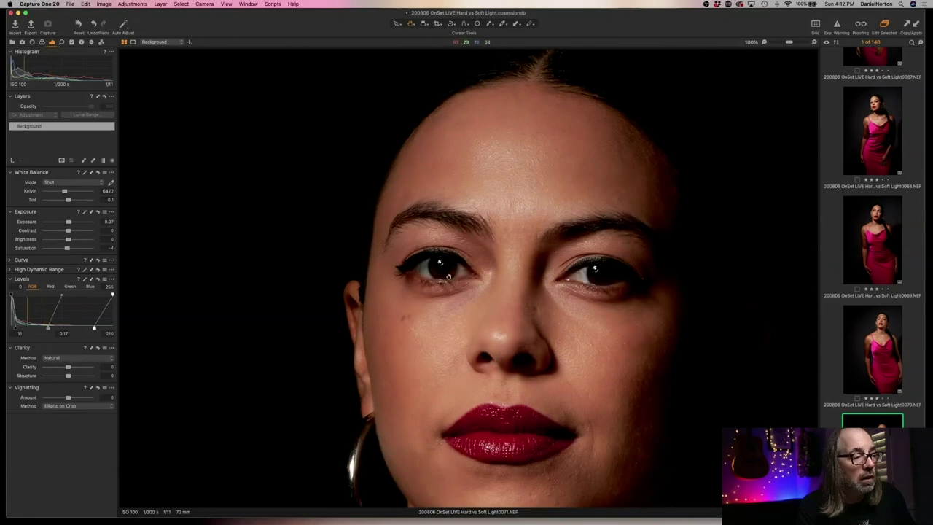
{"action": "double_click", "coordinate": [449, 275]}
{"action": "key", "text": "Left"}
{"action": "double_click", "coordinate": [525, 192]}
{"action": "double_click", "coordinate": [489, 104]}
{"action": "double_click", "coordinate": [499, 122]}
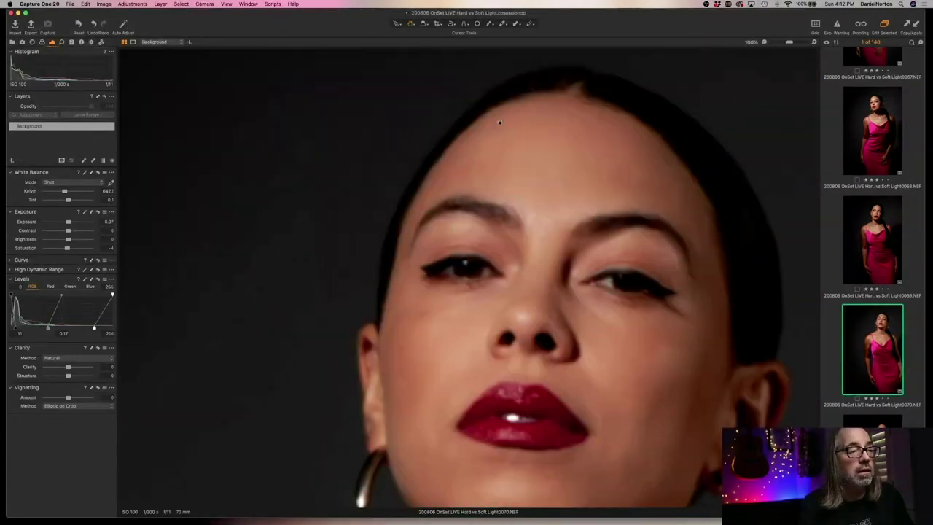
{"action": "double_click", "coordinate": [499, 243]}
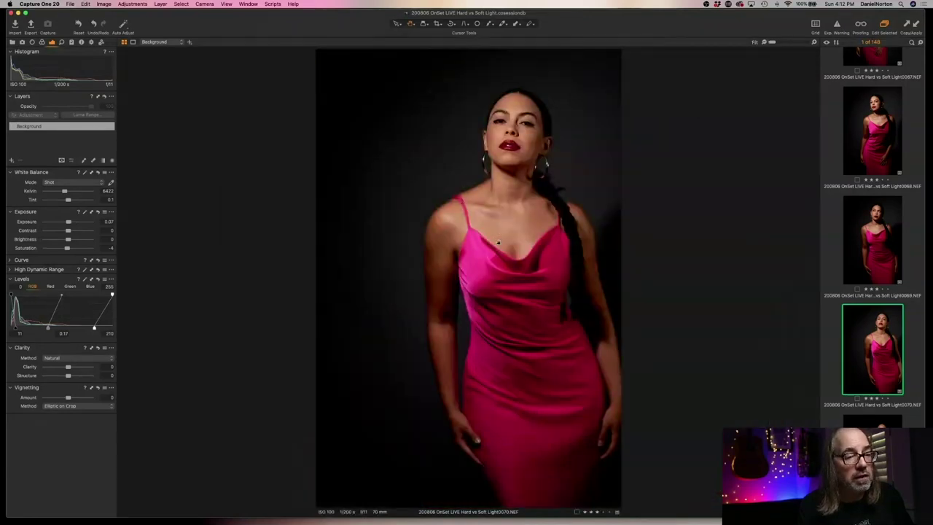
Check the unadjusted close-up frame 0072 and go back to the adjusted frame 0069.
{"action": "key", "text": "Down"}
{"action": "key", "text": "cmd+alt+0"}
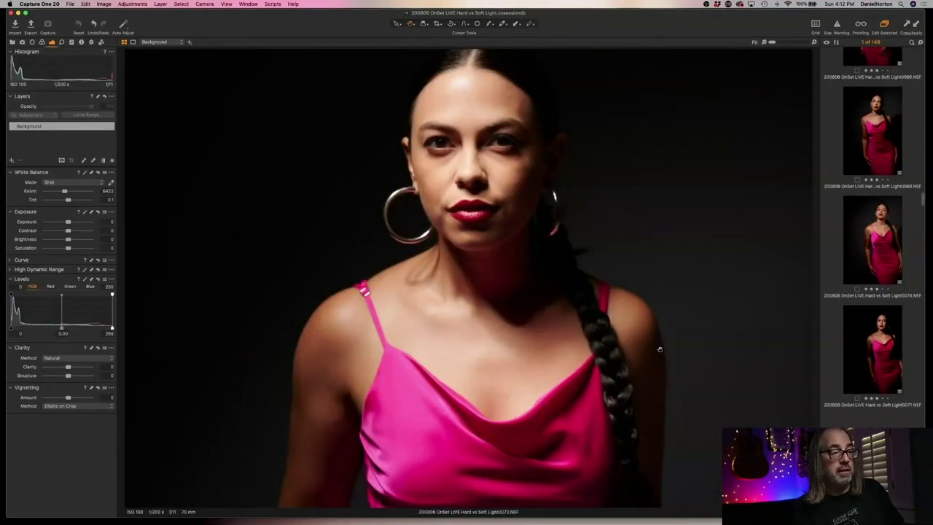
{"action": "key", "text": "cmd+0"}
{"action": "key", "text": "Up"}
{"action": "key", "text": "Up"}
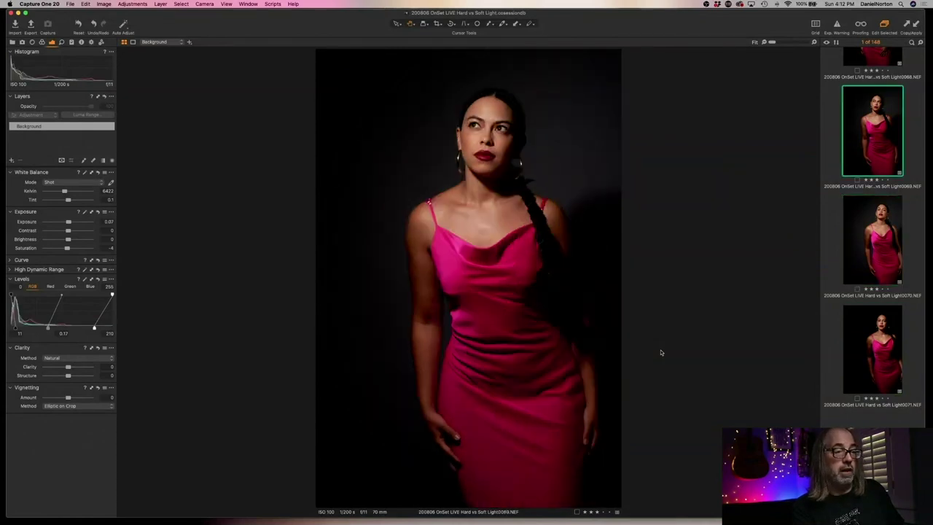
Compare pink-dress frames 0070 and 0071 alternately and side by side, and move on to the close-up frame 0072.
{"action": "key", "text": "Down"}
{"action": "key", "text": "Down"}
{"action": "key", "text": "Up"}
{"action": "key", "text": "Down"}
{"action": "key", "text": "Up"}
{"action": "key", "text": "Down"}
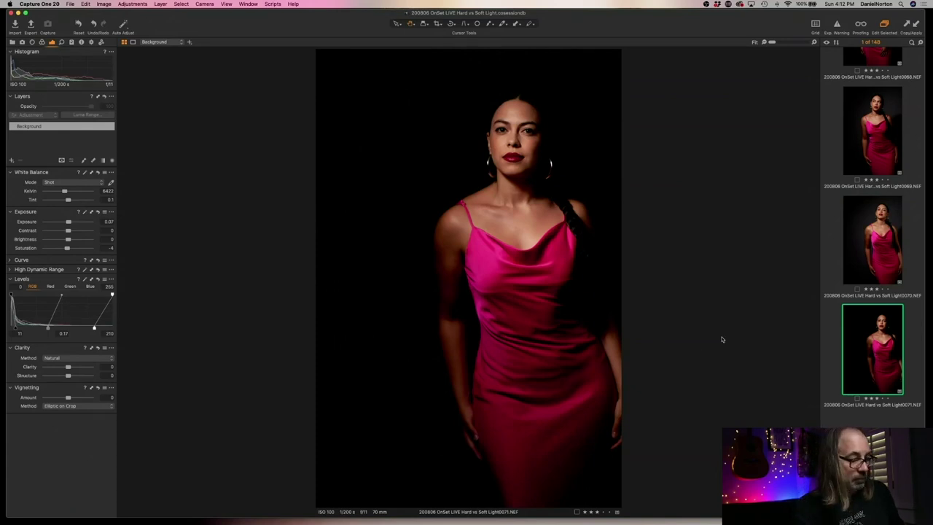
{"action": "left_click", "coordinate": [868, 245], "text": "super"}
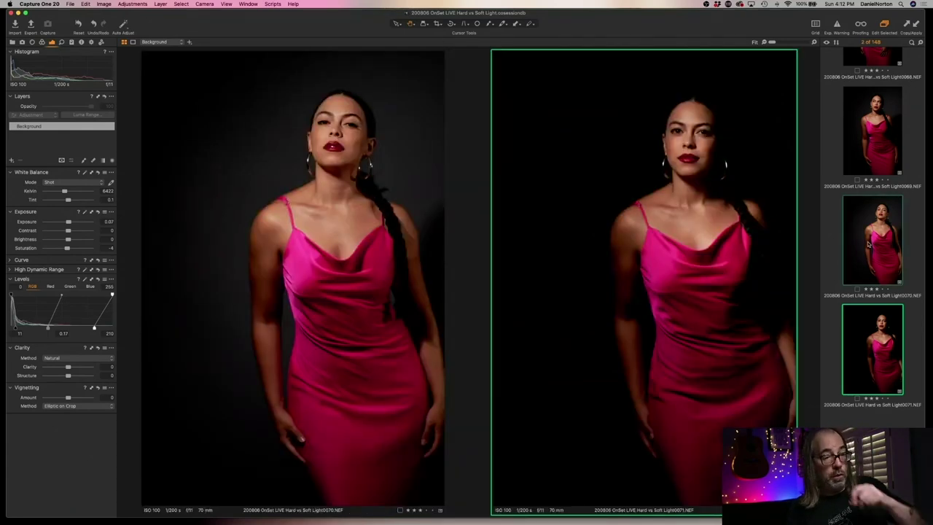
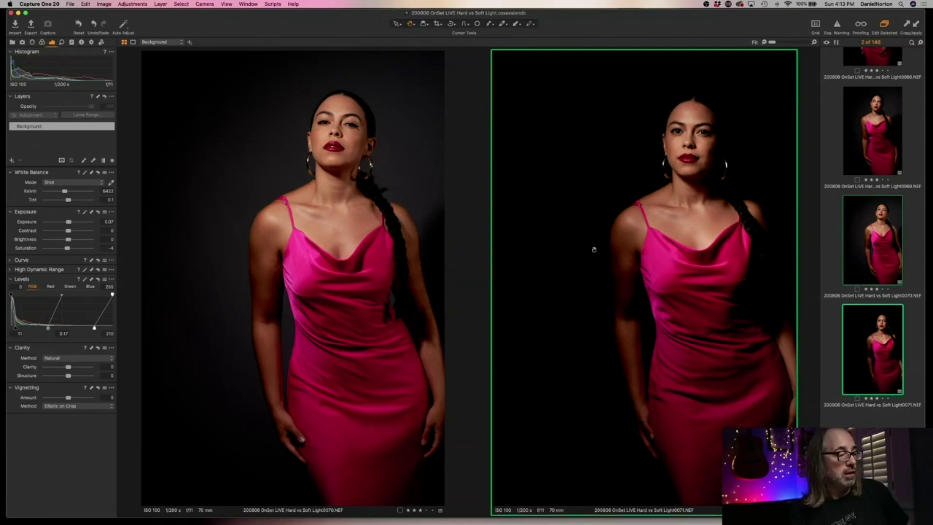
{"action": "left_click", "coordinate": [889, 237]}
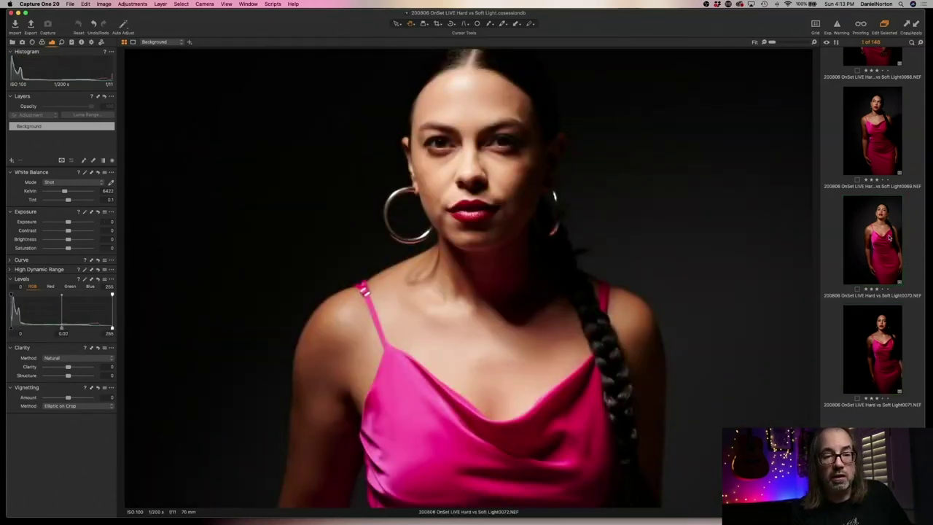
Delete the rejected shots 0070 and 0072 through 0078 from the session, and restore the deleted 0079.
{"action": "key", "text": "BackSpace"}
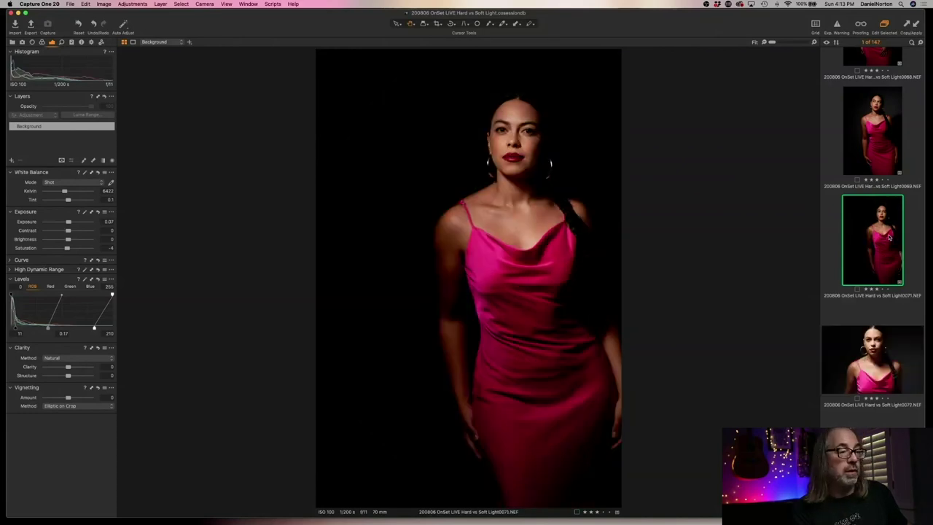
{"action": "key", "text": "Right"}
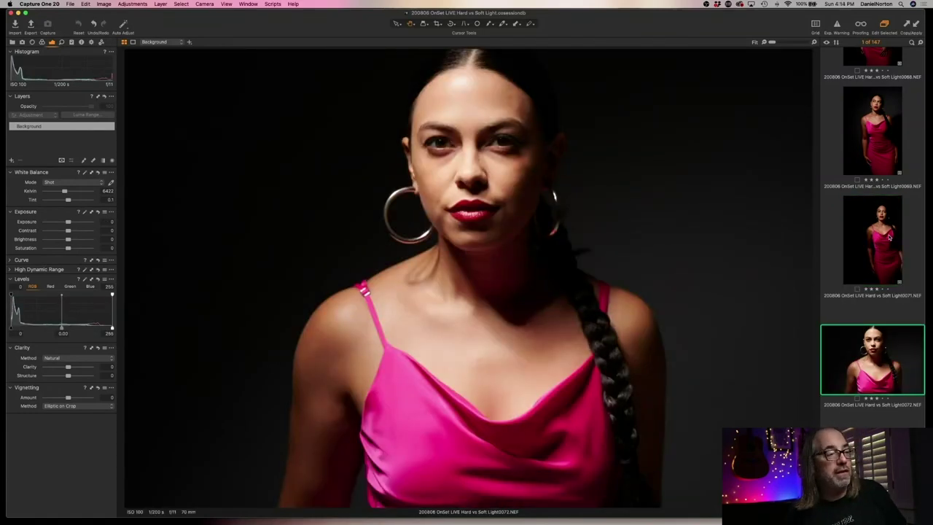
{"action": "key", "text": "BackSpace"}
{"action": "key", "text": "BackSpace"}
{"action": "key", "text": "BackSpace"}
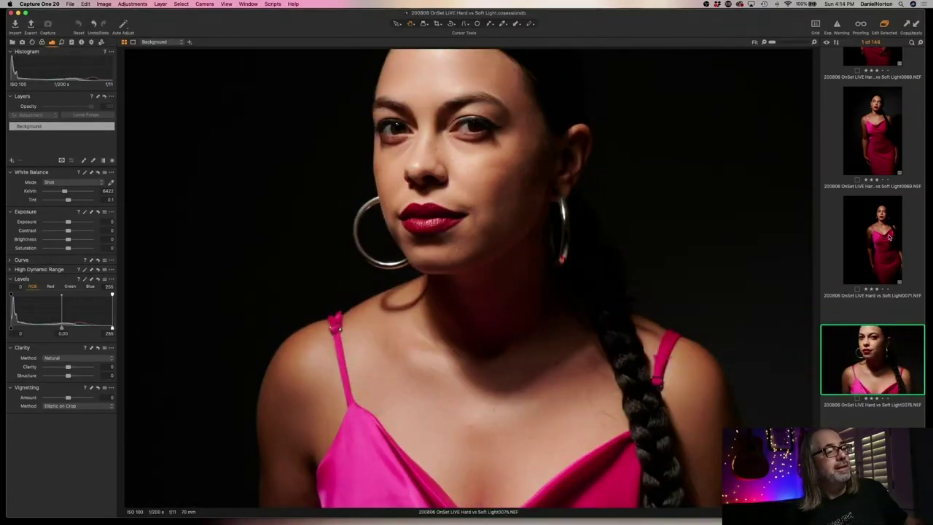
{"action": "key", "text": "BackSpace"}
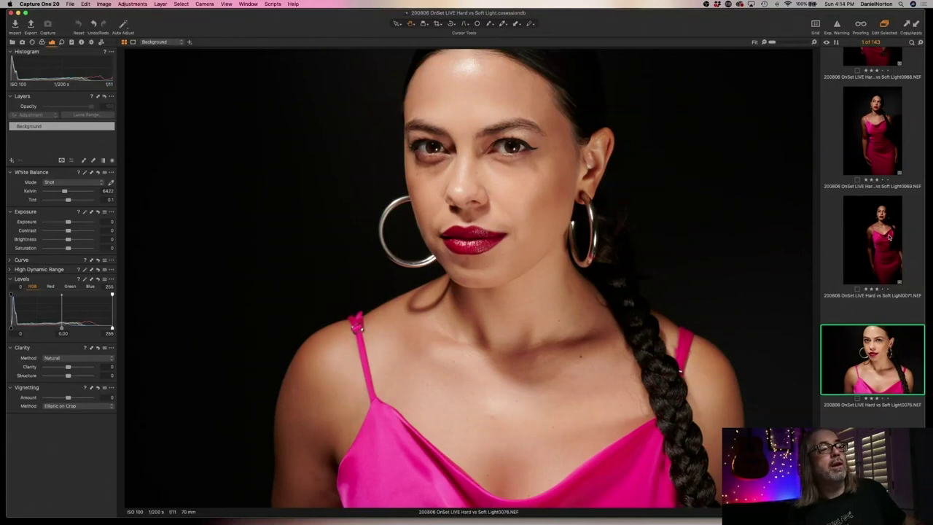
{"action": "key", "text": "BackSpace"}
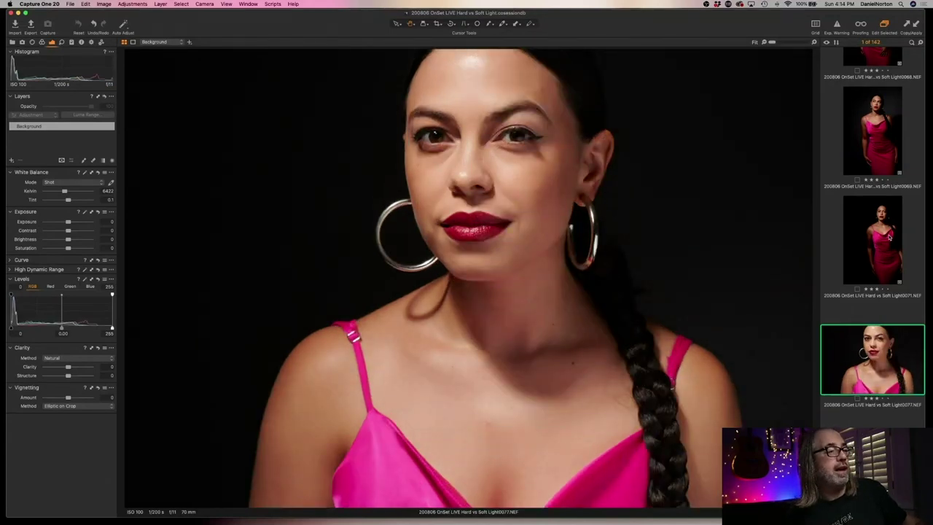
{"action": "key", "text": "BackSpace"}
{"action": "key", "text": "BackSpace"}
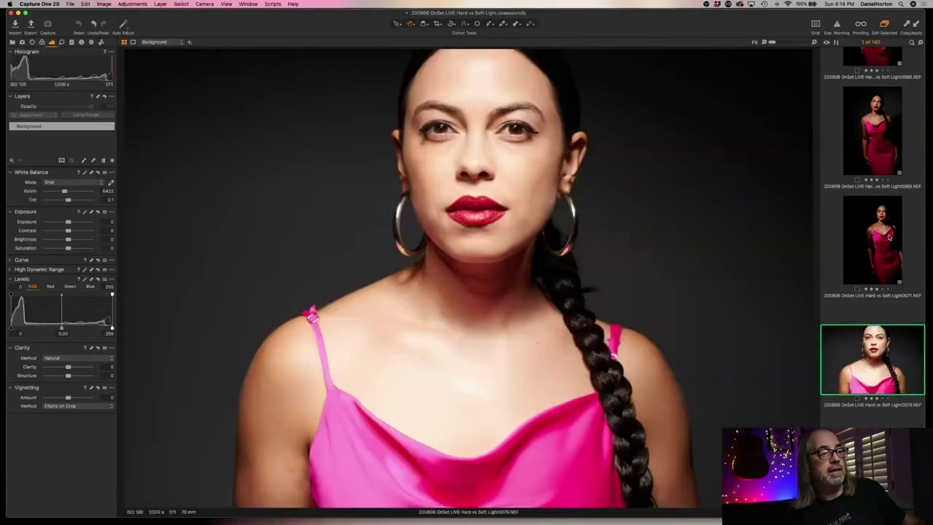
{"action": "key", "text": "BackSpace"}
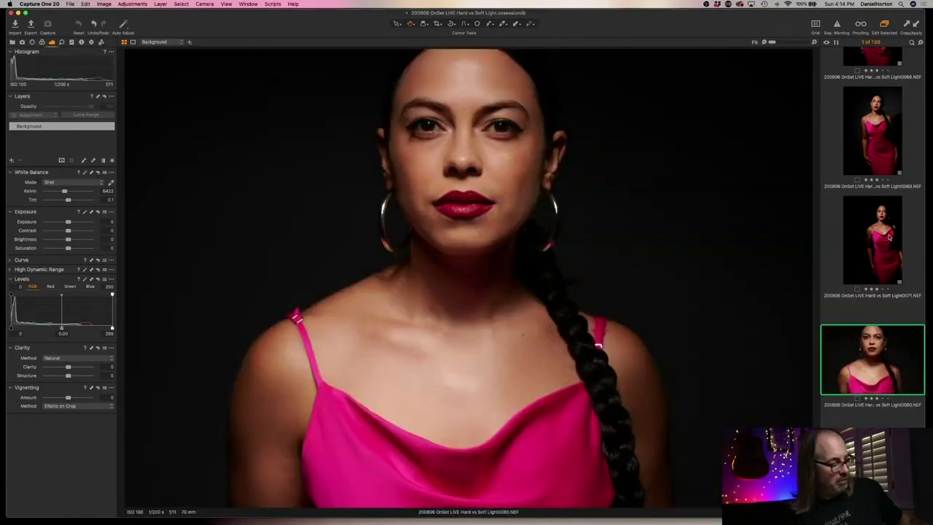
{"action": "key", "text": "BackSpace"}
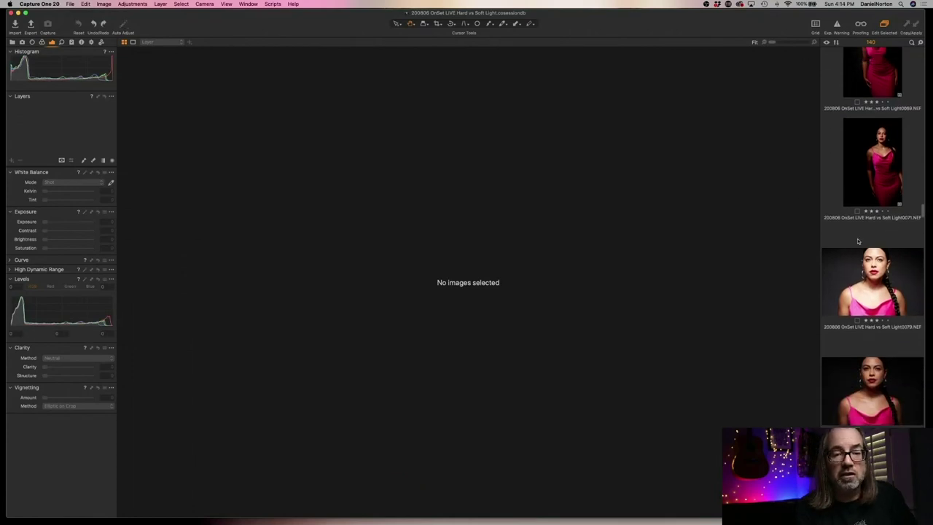
Select portrait 0079 and lower its exposure to -1.17.
{"action": "scroll", "coordinate": [835, 306], "scroll_direction": "up", "scroll_amount": 2}
{"action": "left_click", "coordinate": [853, 366]}
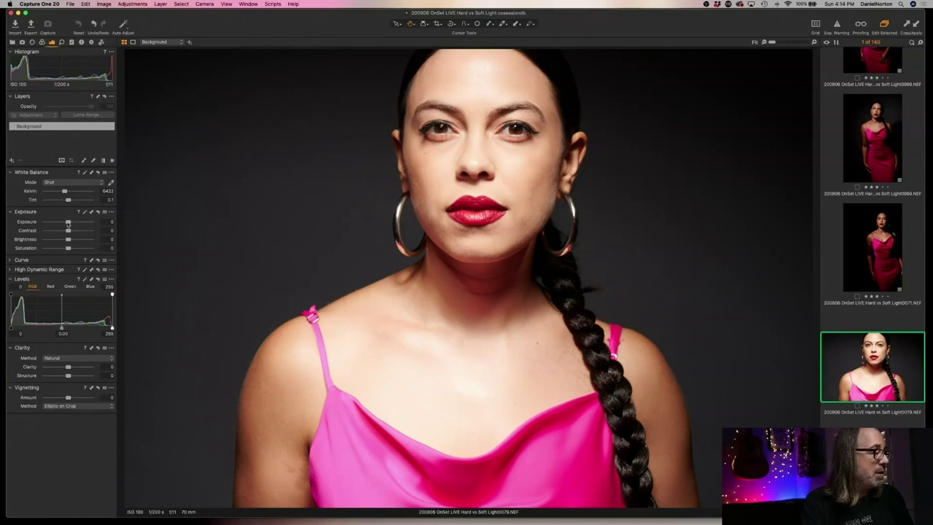
{"action": "left_click_drag", "start_coordinate": [68, 223], "coordinate": [61, 223]}
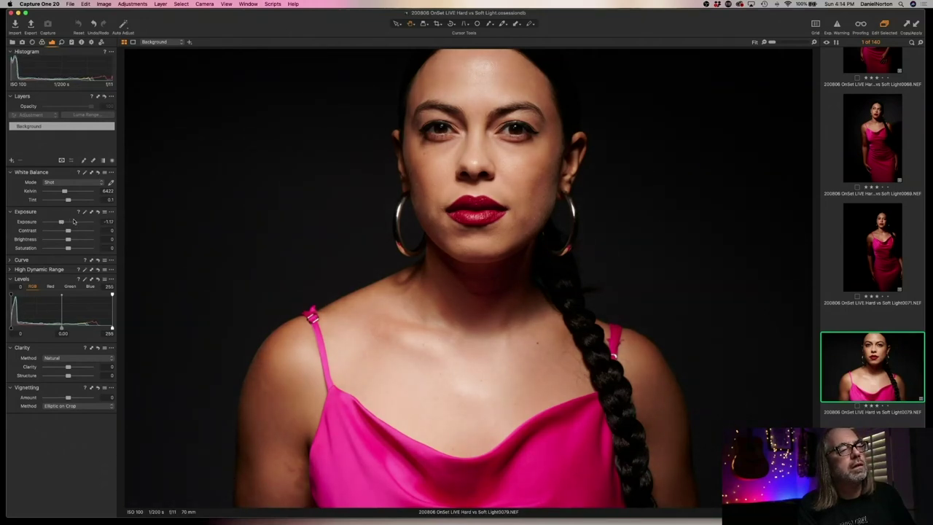
Check the eyes up close and set the RGB levels of 0079 to black 24, midtone 0.14 and white 244.
{"action": "left_click", "coordinate": [422, 147]}
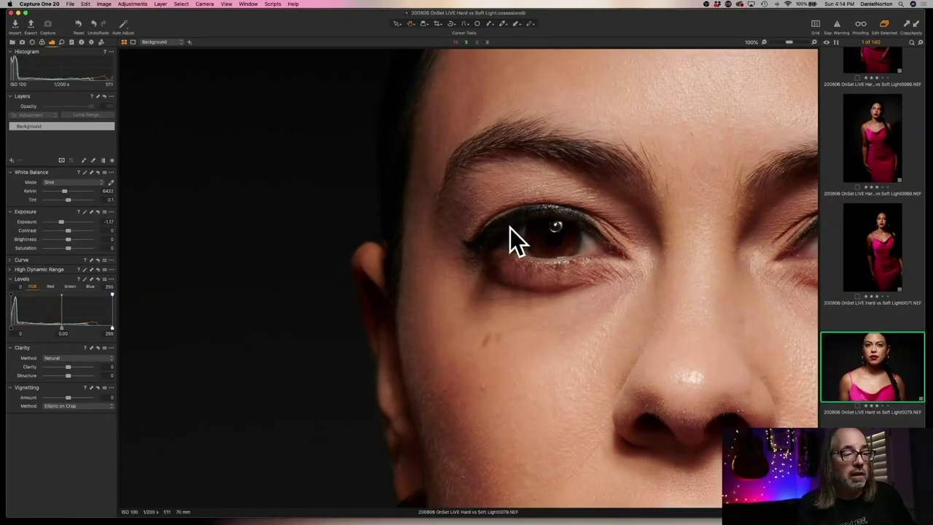
{"action": "scroll", "coordinate": [598, 296], "scroll_direction": "right", "scroll_amount": 5}
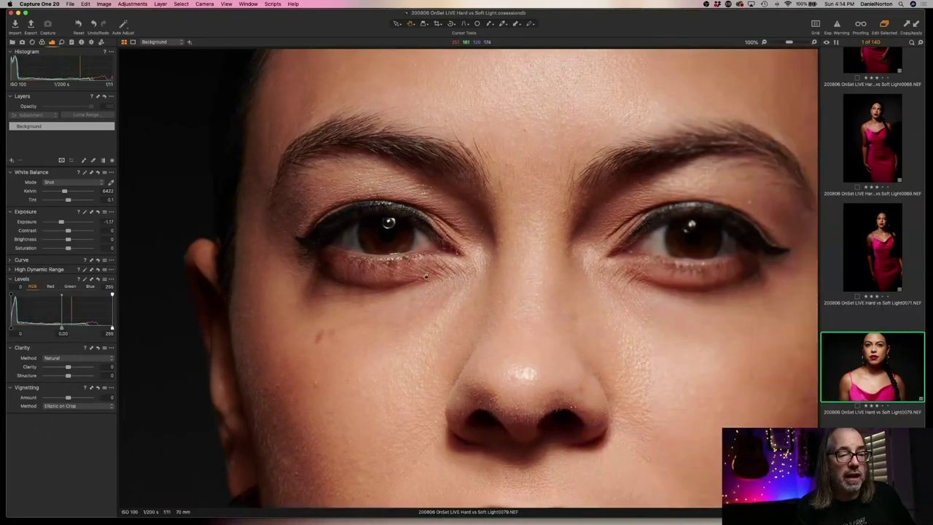
{"action": "left_click", "coordinate": [474, 260]}
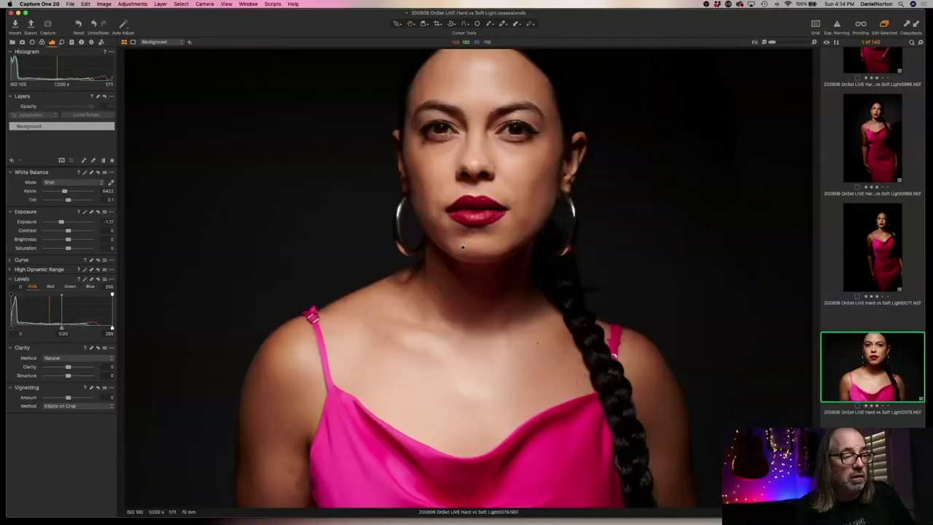
{"action": "left_click_drag", "start_coordinate": [12, 331], "coordinate": [19, 329]}
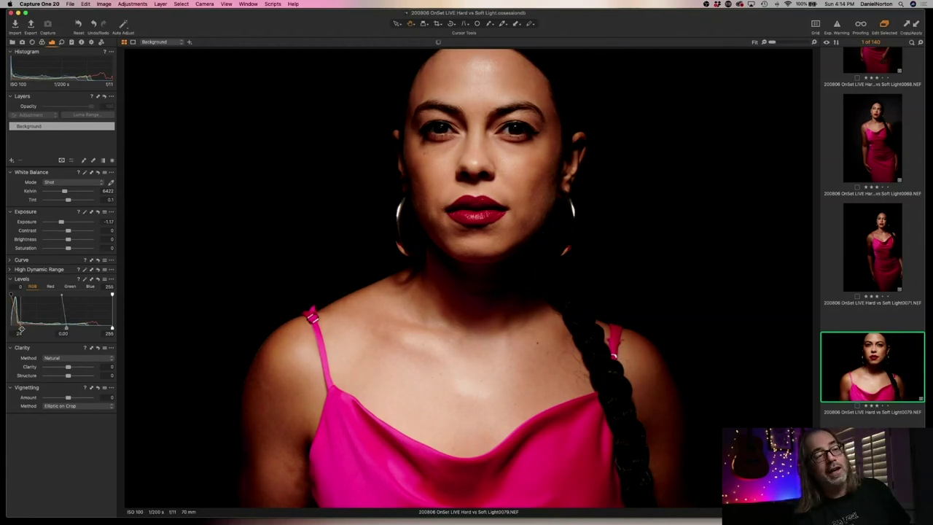
{"action": "left_click_drag", "start_coordinate": [66, 330], "coordinate": [110, 327]}
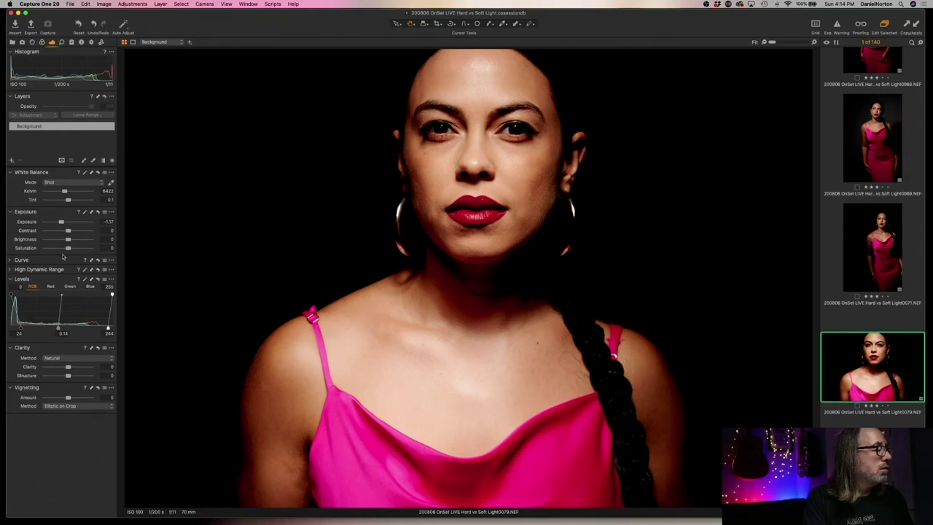
Convert portrait 0079 to black and white, with colour sensitivity at Red 11 and Yellow 20.
{"action": "left_click", "coordinate": [41, 42]}
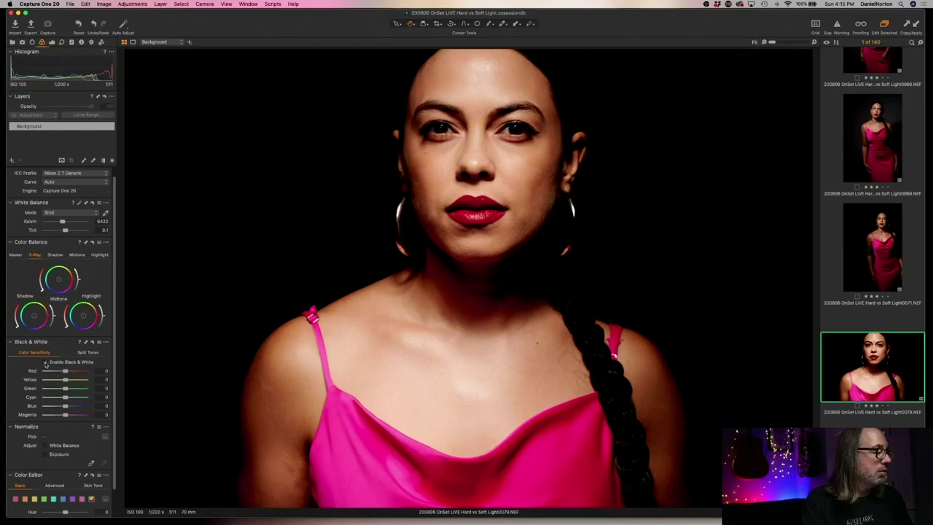
{"action": "left_click", "coordinate": [45, 362]}
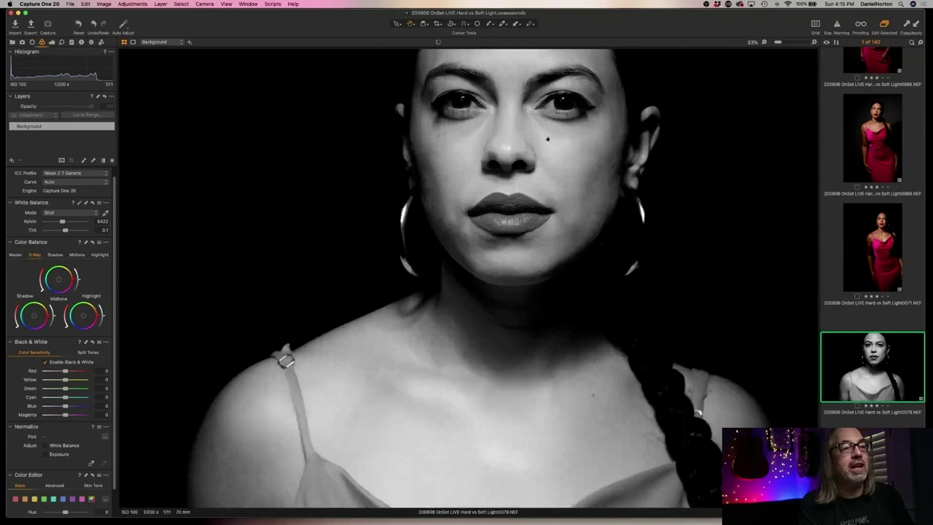
{"action": "left_click_drag", "start_coordinate": [514, 124], "coordinate": [482, 307]}
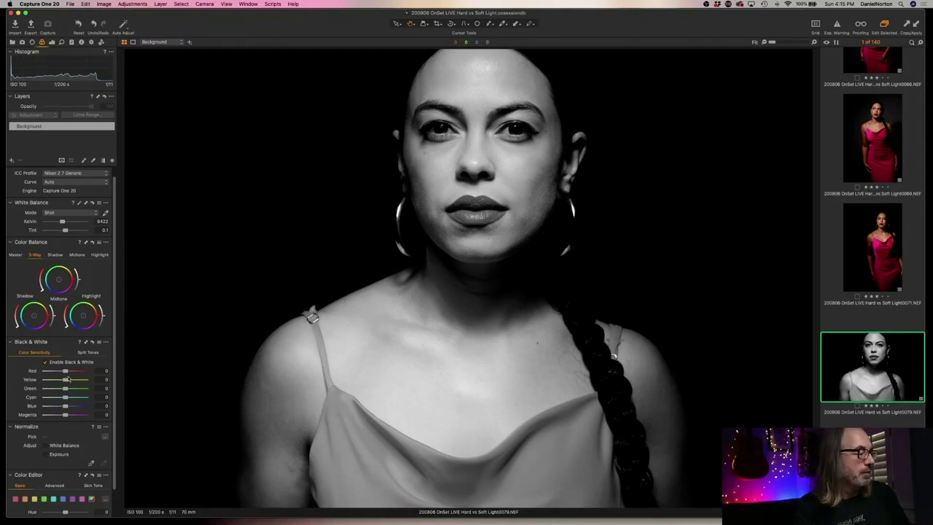
{"action": "mouse_move", "coordinate": [66, 371]}
{"action": "left_mouse_down"}
{"action": "mouse_move", "coordinate": [60, 381]}
{"action": "mouse_move", "coordinate": [70, 382]}
{"action": "left_mouse_up"}
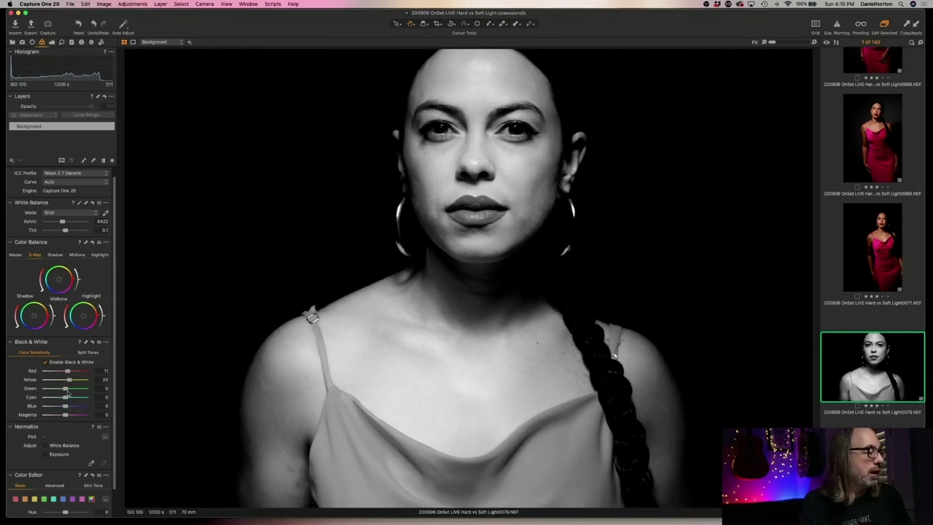
Try brightening the dress with Magenta sensitivity at 100, compare the effect, and return Magenta to 0.
{"action": "left_click_drag", "start_coordinate": [72, 389], "coordinate": [107, 418]}
{"action": "key", "text": "super+z"}
{"action": "key", "text": "super+shift+z"}
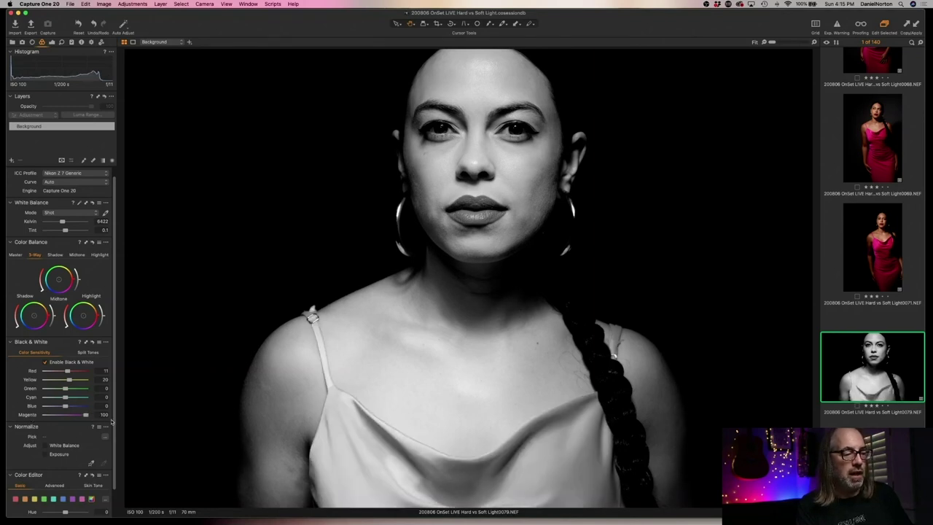
{"action": "mouse_move", "coordinate": [65, 407]}
{"action": "left_mouse_down"}
{"action": "mouse_move", "coordinate": [18, 406]}
{"action": "mouse_move", "coordinate": [64, 402]}
{"action": "left_mouse_up"}
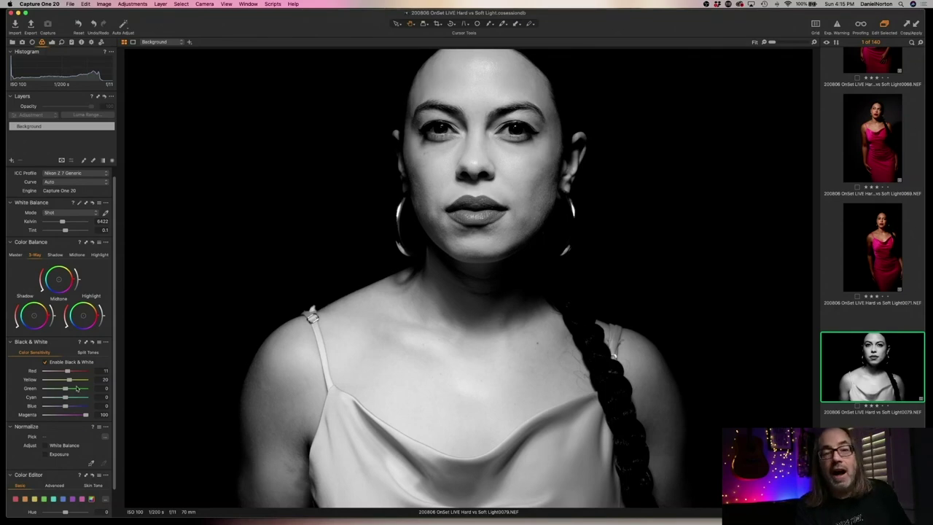
{"action": "left_click_drag", "start_coordinate": [86, 414], "coordinate": [66, 416]}
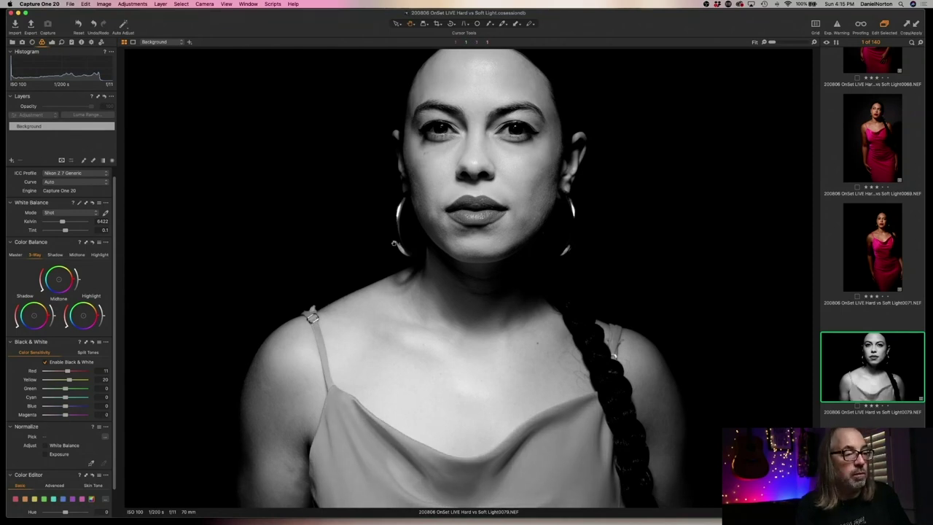
Set the black-and-white Red sensitivity to 14 and inspect the eyes at 100%.
{"action": "left_click_drag", "start_coordinate": [69, 372], "coordinate": [67, 371]}
{"action": "key", "text": "z"}
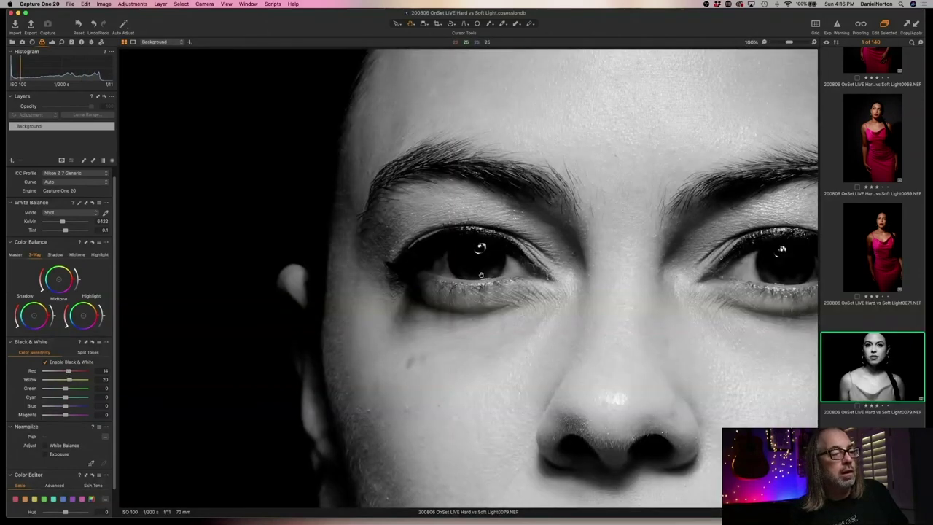
{"action": "key", "text": "z"}
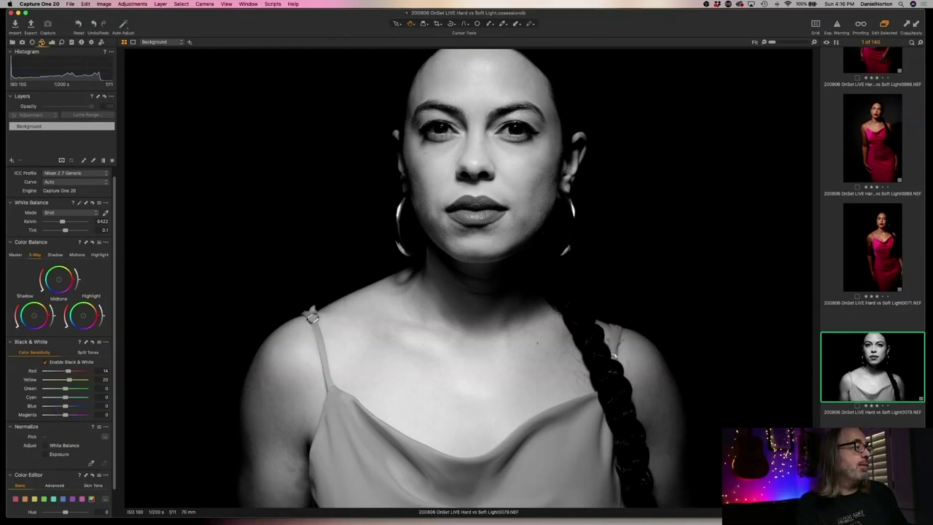
Select portrait 0080 and collapse the Rotation & Flip and Keystone tools.
{"action": "left_click", "coordinate": [47, 42]}
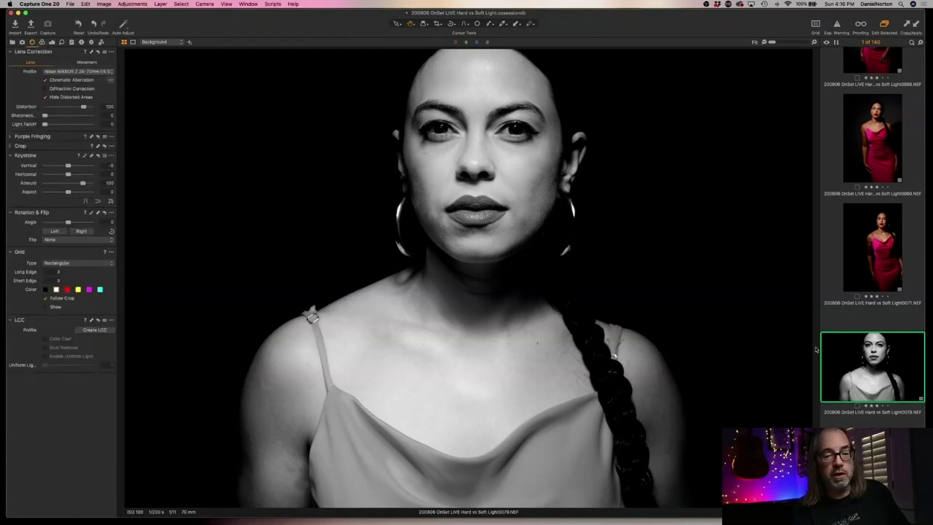
{"action": "scroll", "coordinate": [860, 348], "scroll_direction": "down", "scroll_amount": 3}
{"action": "scroll", "coordinate": [860, 349], "scroll_direction": "down", "scroll_amount": 2}
{"action": "left_click", "coordinate": [865, 371]}
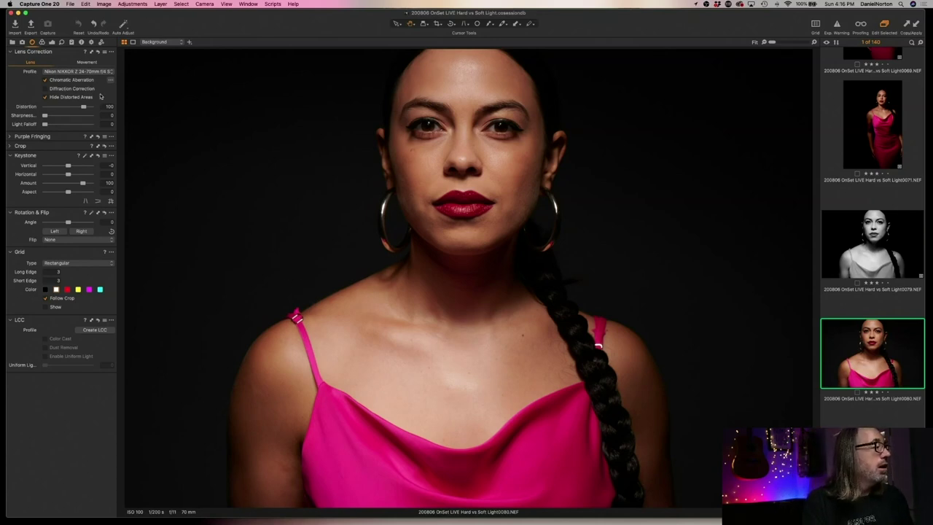
{"action": "left_click", "coordinate": [12, 211]}
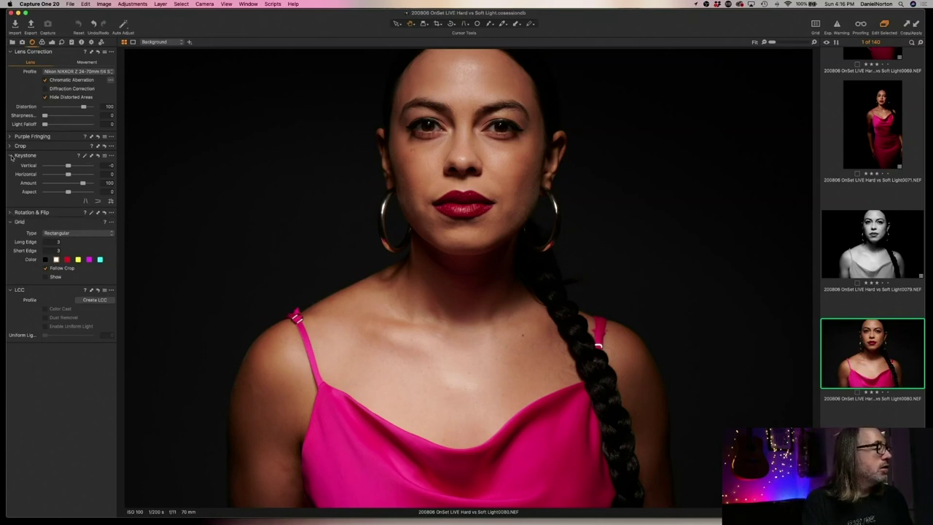
{"action": "left_click", "coordinate": [22, 156]}
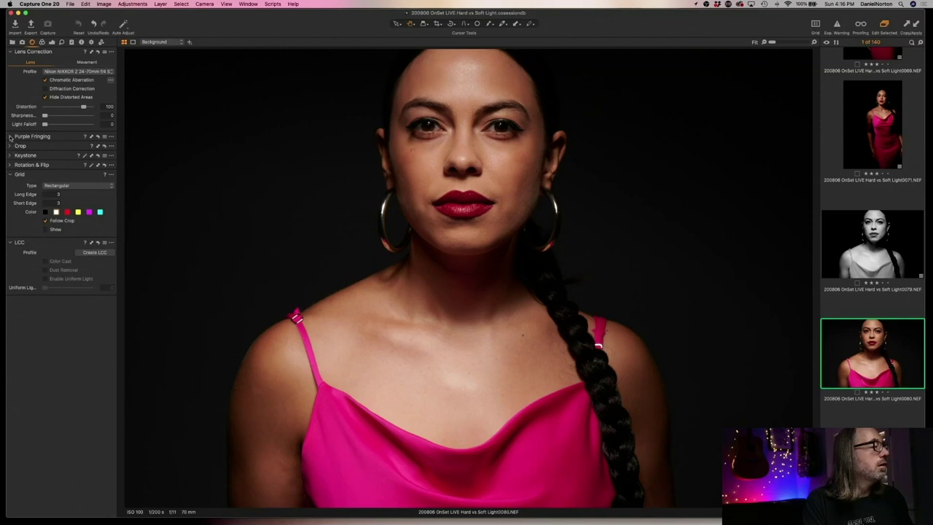
{"action": "left_click", "coordinate": [32, 43]}
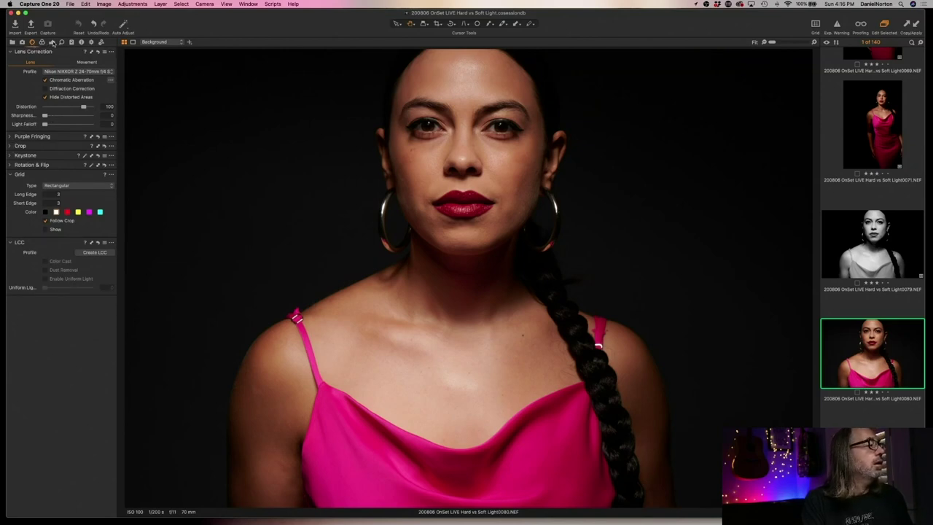
Adjust the RGB levels of portrait 0080 to black point 11 and white point 225, and fine-tune the midtone.
{"action": "left_click", "coordinate": [52, 42]}
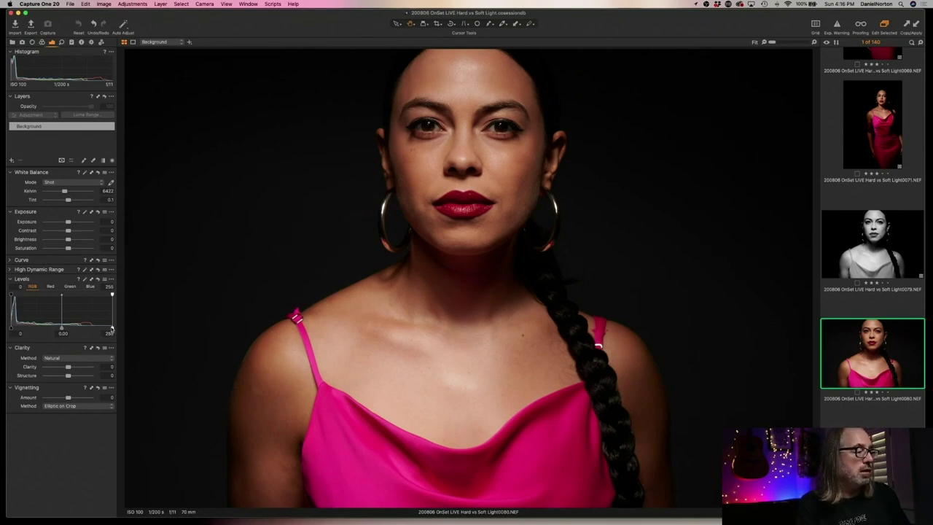
{"action": "left_click_drag", "start_coordinate": [111, 329], "coordinate": [99, 328]}
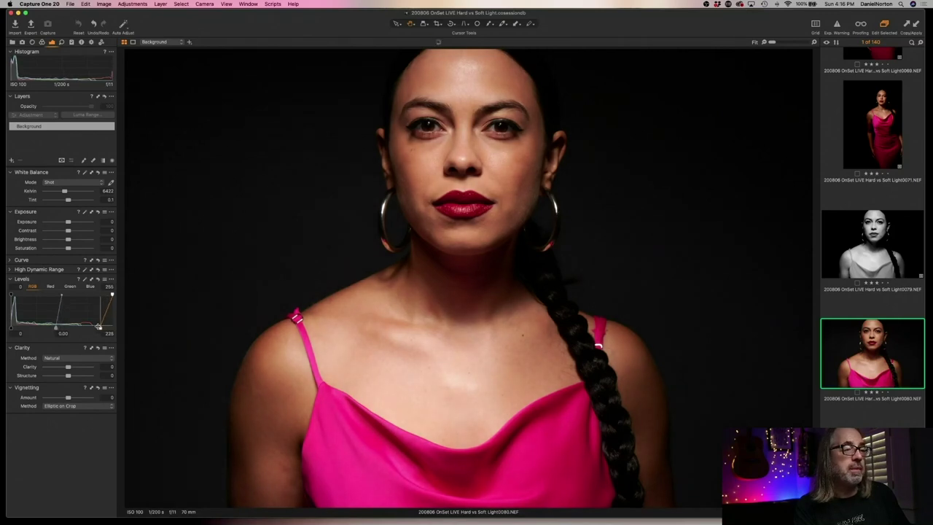
{"action": "left_click_drag", "start_coordinate": [54, 329], "coordinate": [51, 326]}
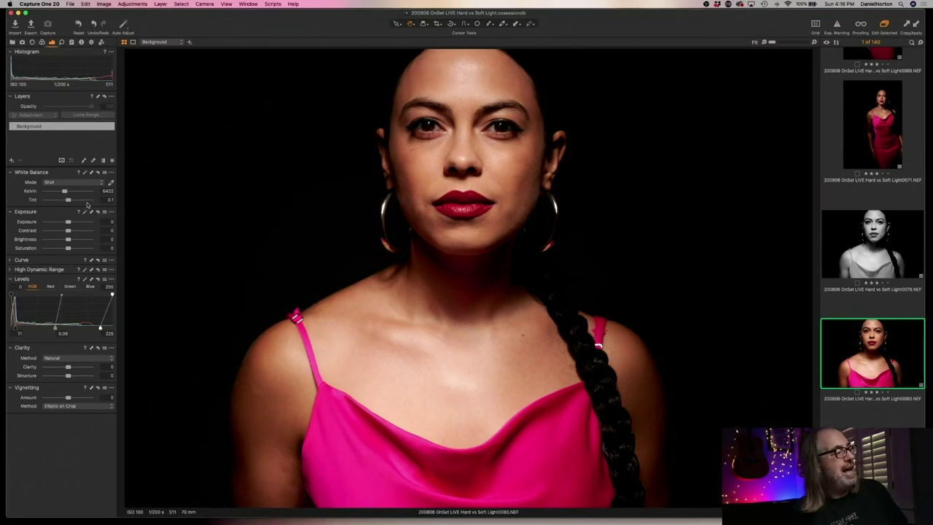
Try a small exposure change on portrait 0080, reset it to 0, and set the brightness to 4.
{"action": "left_click_drag", "start_coordinate": [68, 222], "coordinate": [70, 223]}
{"action": "double_click", "coordinate": [68, 223]}
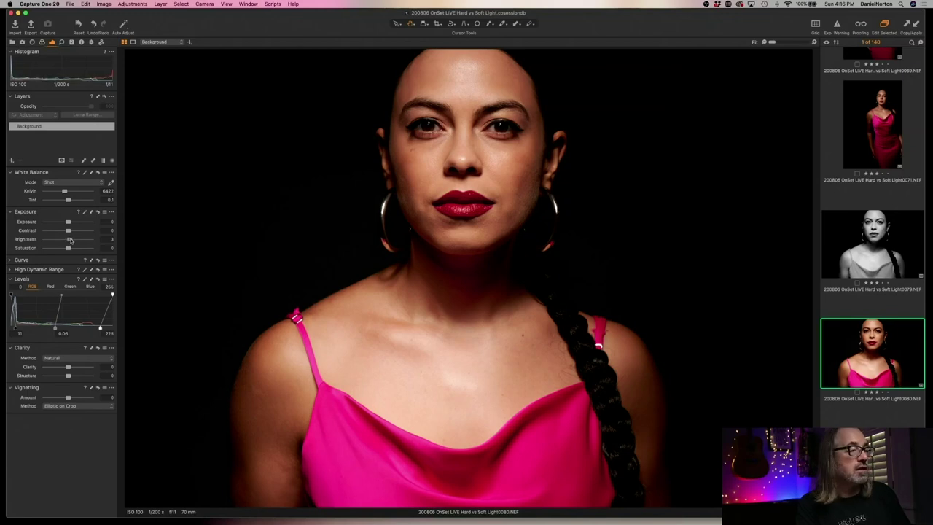
{"action": "left_click_drag", "start_coordinate": [70, 240], "coordinate": [71, 240]}
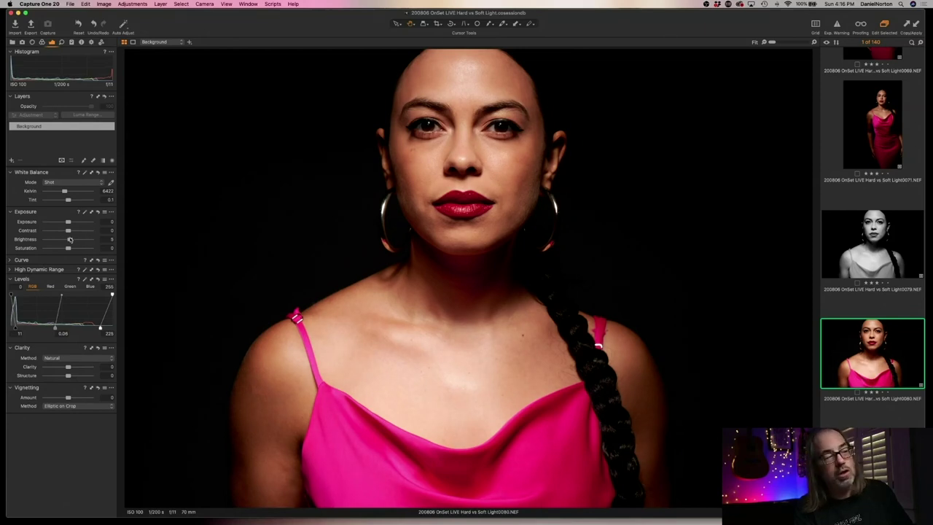
{"action": "left_click_drag", "start_coordinate": [70, 241], "coordinate": [69, 241]}
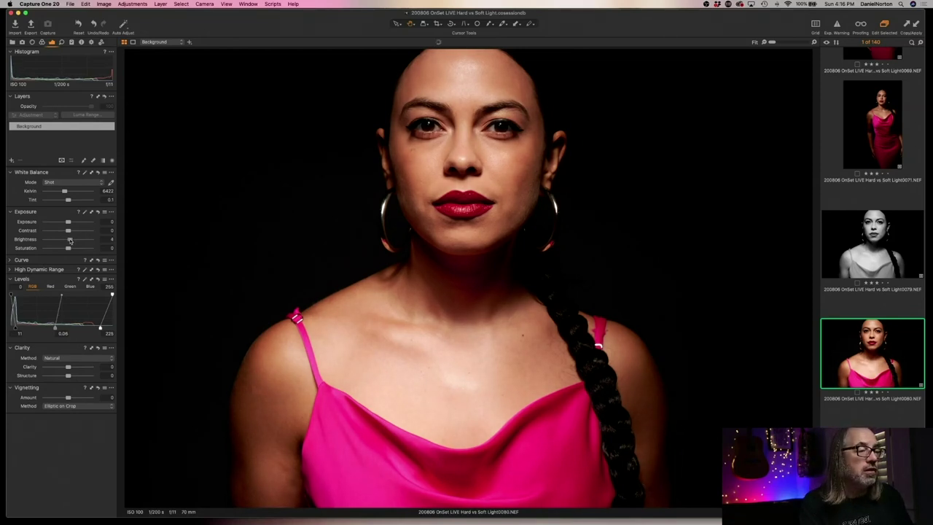
Set the exposure of portrait 0080 to 0.42, checking the forehead and eyes at 100%.
{"action": "left_click_drag", "start_coordinate": [69, 223], "coordinate": [70, 222]}
{"action": "left_click", "coordinate": [462, 73]}
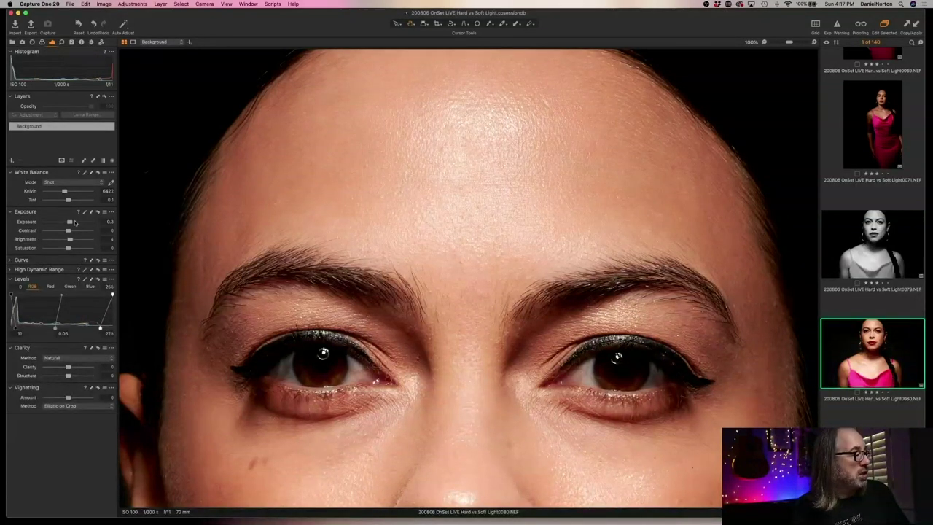
{"action": "left_click_drag", "start_coordinate": [70, 222], "coordinate": [70, 222]}
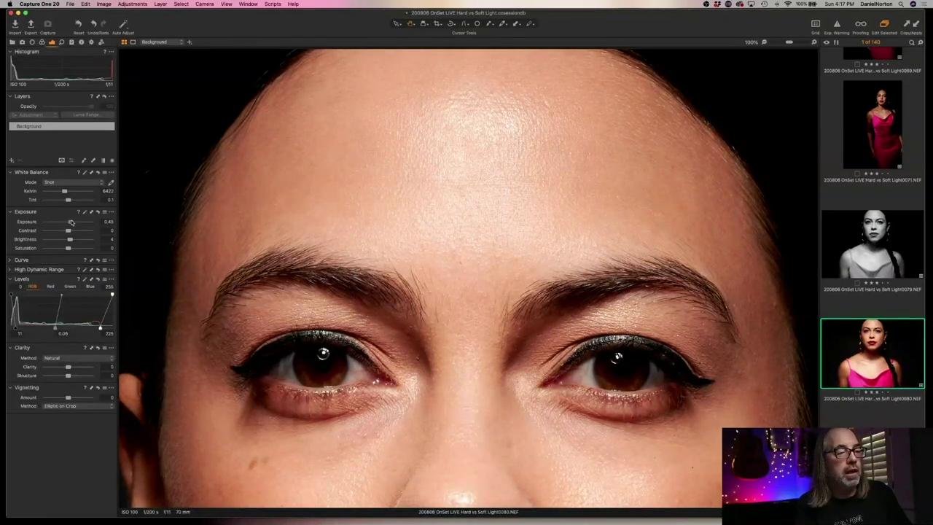
{"action": "left_click_drag", "start_coordinate": [71, 222], "coordinate": [72, 223]}
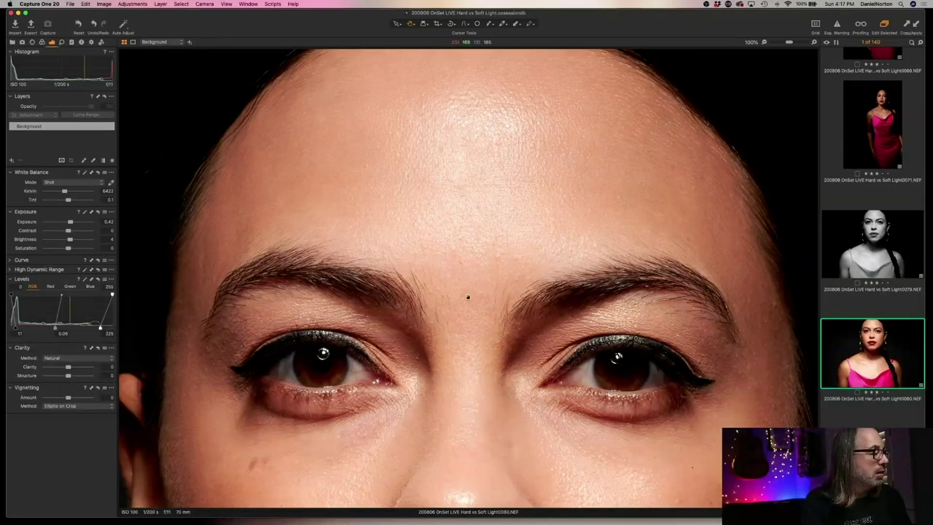
{"action": "left_click", "coordinate": [474, 342]}
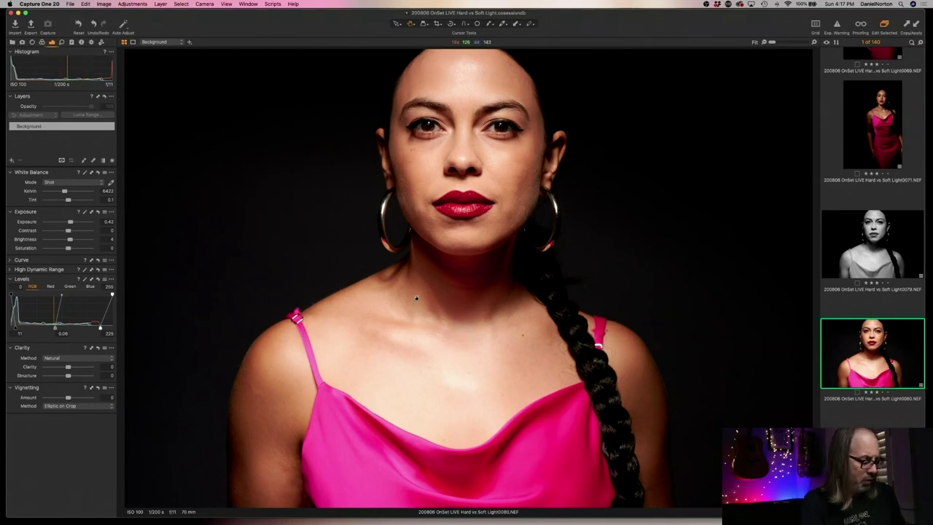
Inspect the eye catchlights of portrait 0081 at 100% and reject the shot.
{"action": "key", "text": "Right"}
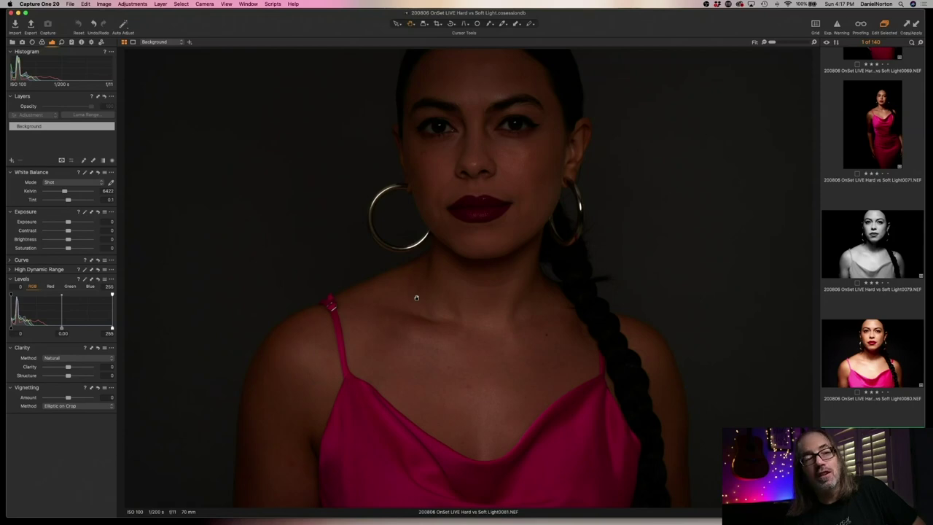
{"action": "left_click", "coordinate": [437, 132]}
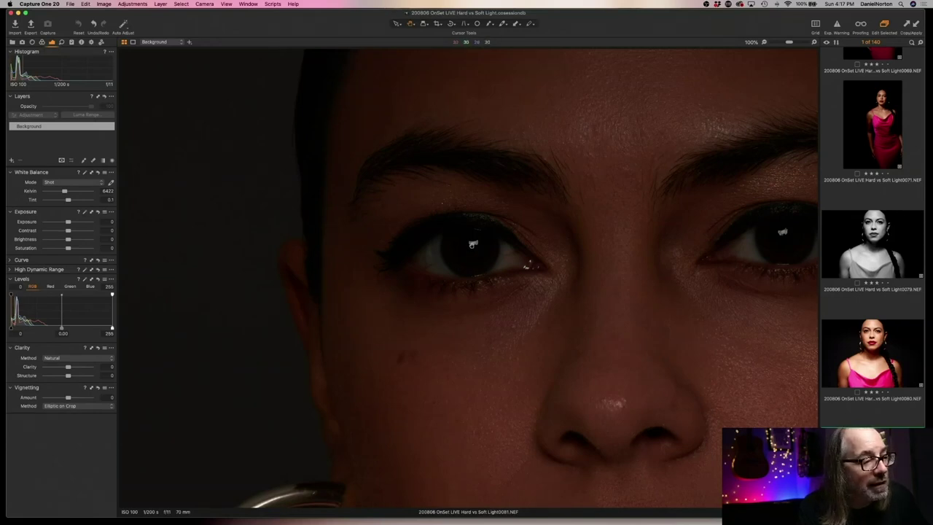
{"action": "left_click", "coordinate": [473, 245]}
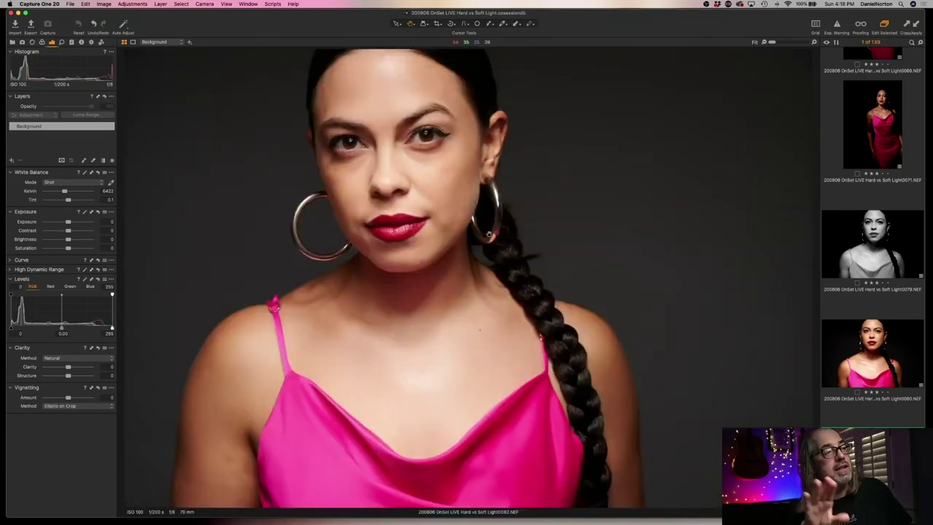
Compare portrait 0082 with graded portraits 0080 and 0079, and examine its skin and lips at 100%.
{"action": "key", "text": "Up"}
{"action": "key", "text": "Up"}
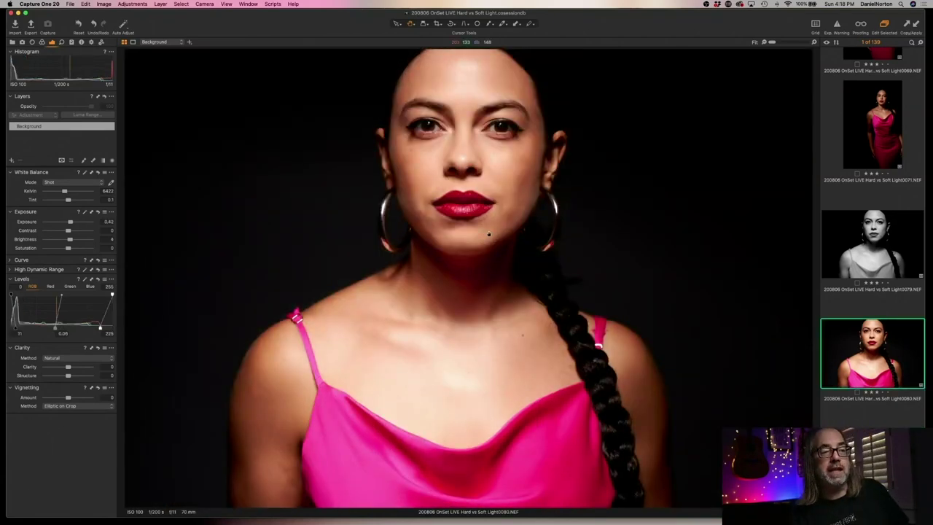
{"action": "key", "text": "Up"}
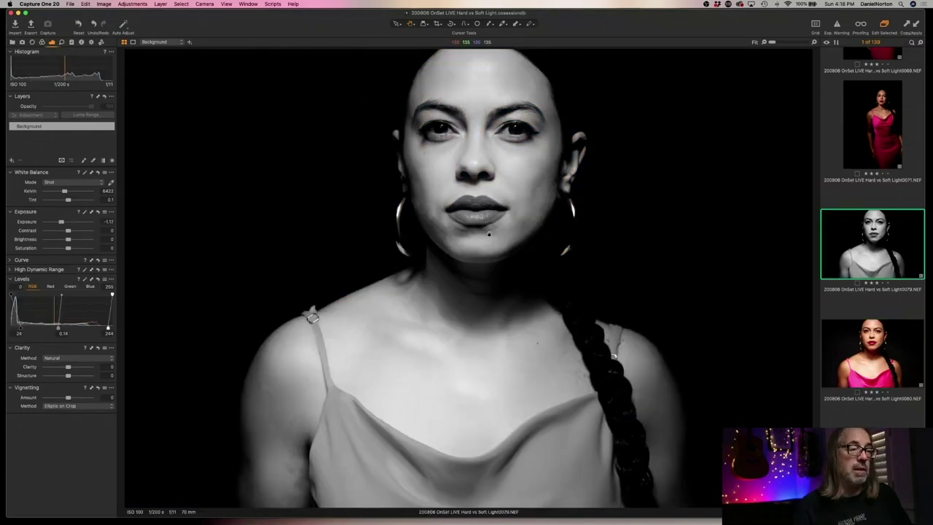
{"action": "key", "text": "Down"}
{"action": "key", "text": "Down"}
{"action": "key", "text": "Down"}
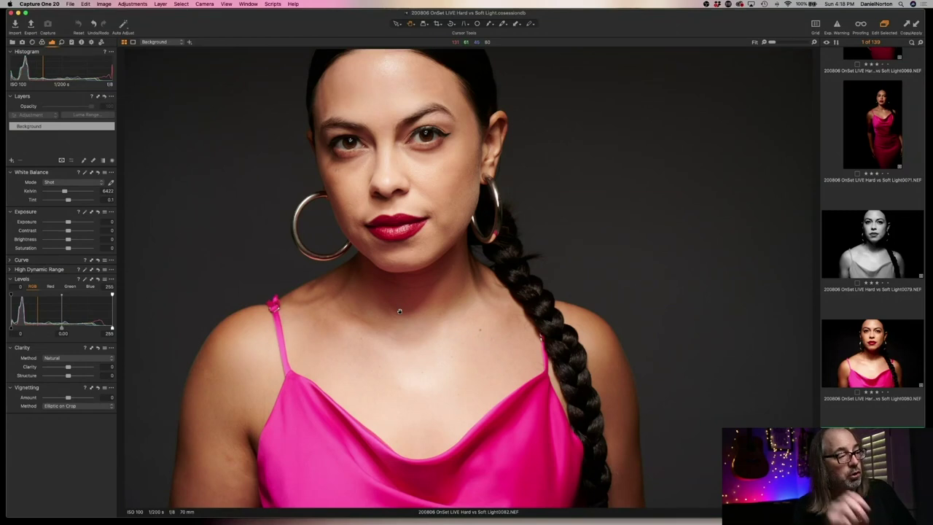
{"action": "key", "text": "z"}
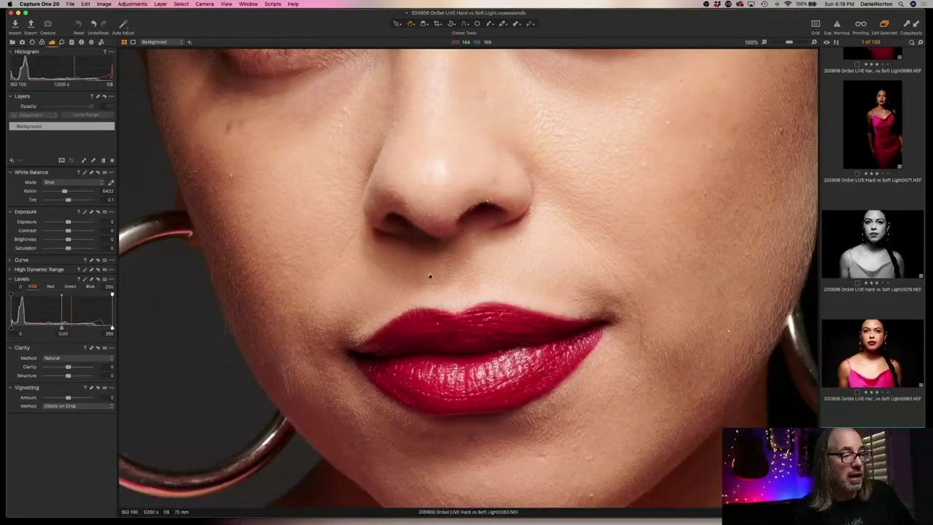
{"action": "key", "text": "z"}
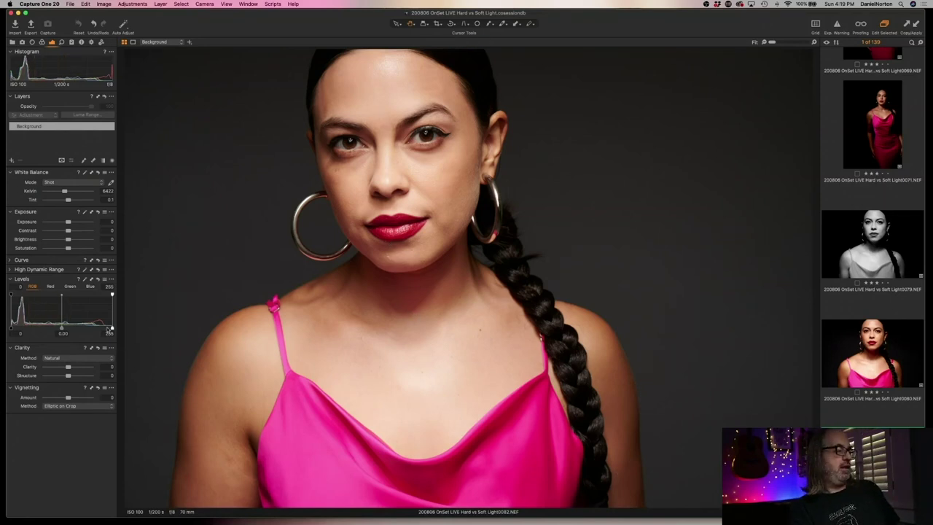
Try an RGB white point of 240 on portrait 0082 and reject the shot.
{"action": "left_click_drag", "start_coordinate": [111, 329], "coordinate": [63, 329]}
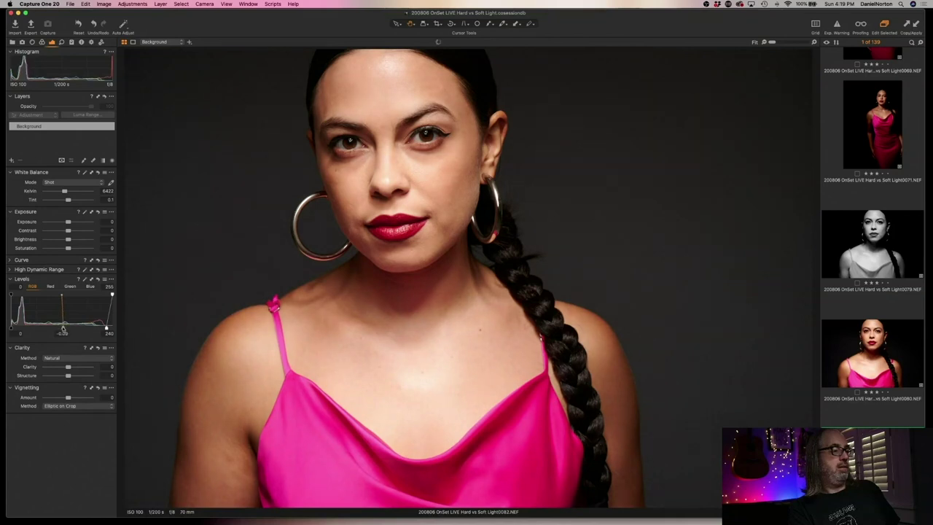
{"action": "key", "text": "Delete"}
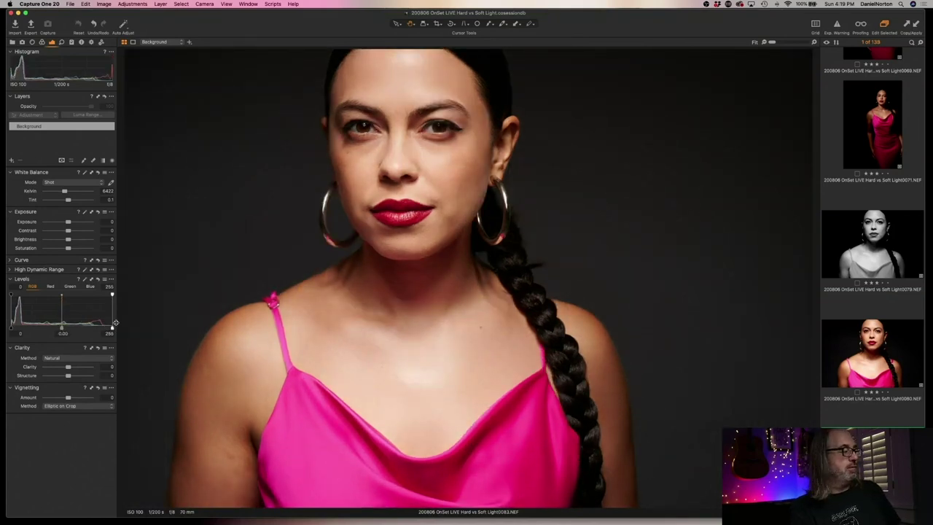
Set portrait 0083's RGB levels to black point 6, midtone 0.01 and white point 249, with exposure 0.12 and brightness 3.
{"action": "left_click_drag", "start_coordinate": [111, 327], "coordinate": [108, 327]}
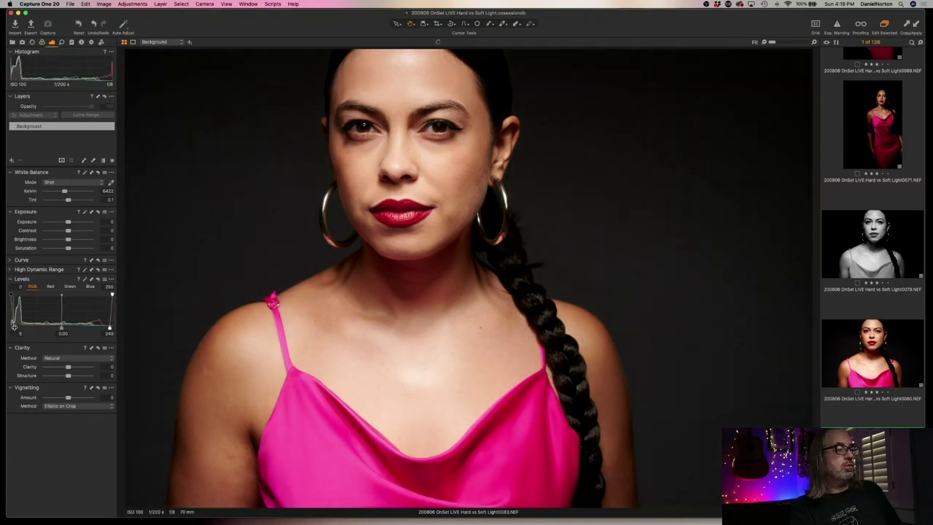
{"action": "left_click_drag", "start_coordinate": [62, 330], "coordinate": [61, 327]}
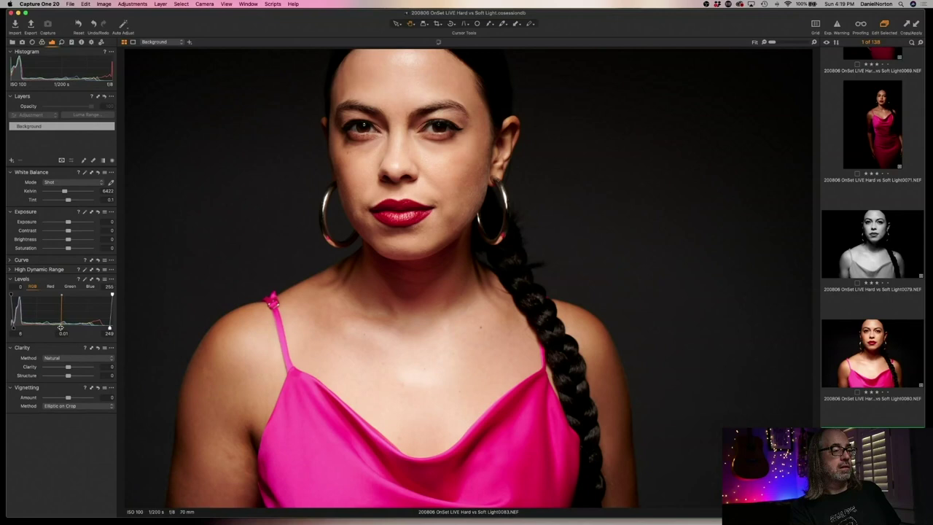
{"action": "left_click_drag", "start_coordinate": [68, 222], "coordinate": [72, 223]}
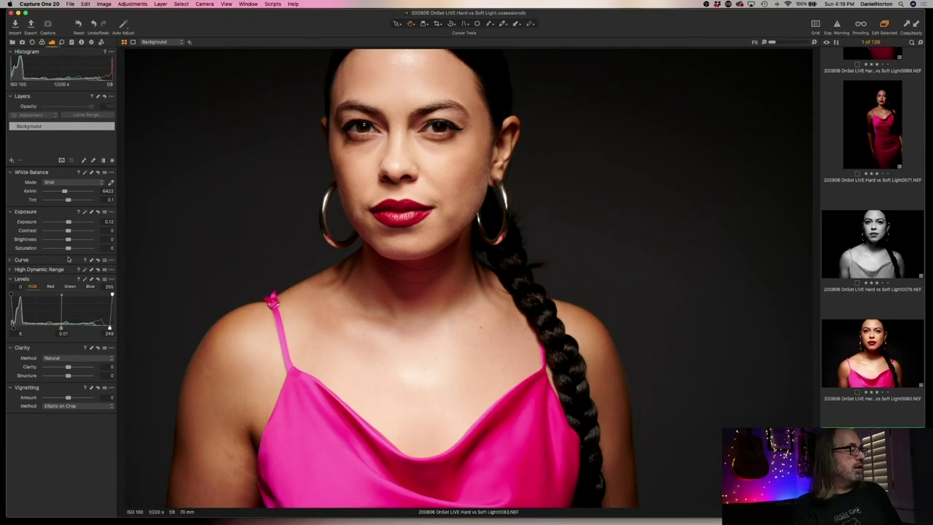
{"action": "left_click_drag", "start_coordinate": [68, 239], "coordinate": [70, 239]}
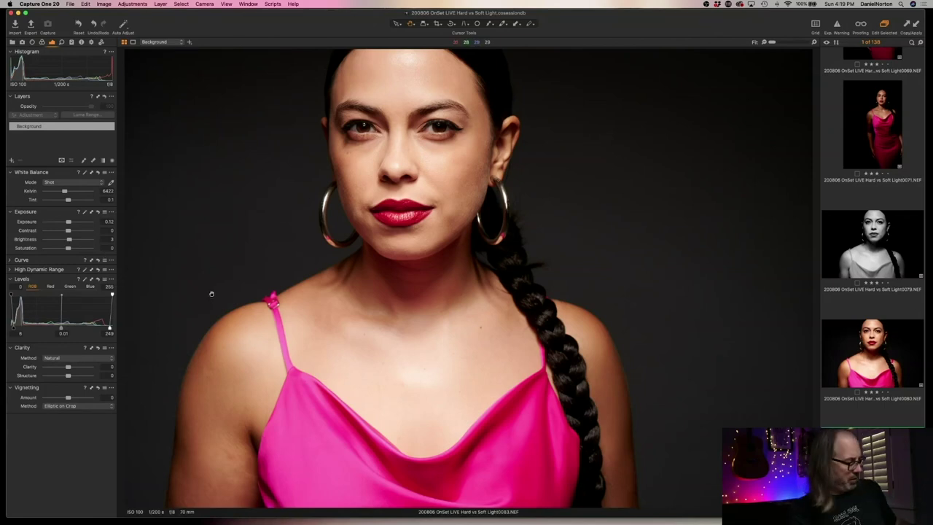
Apply portrait 0083's adjustments to portrait 0084, compare the two shots and inspect the eyes of 0084 at 100%.
{"action": "key", "text": "Down"}
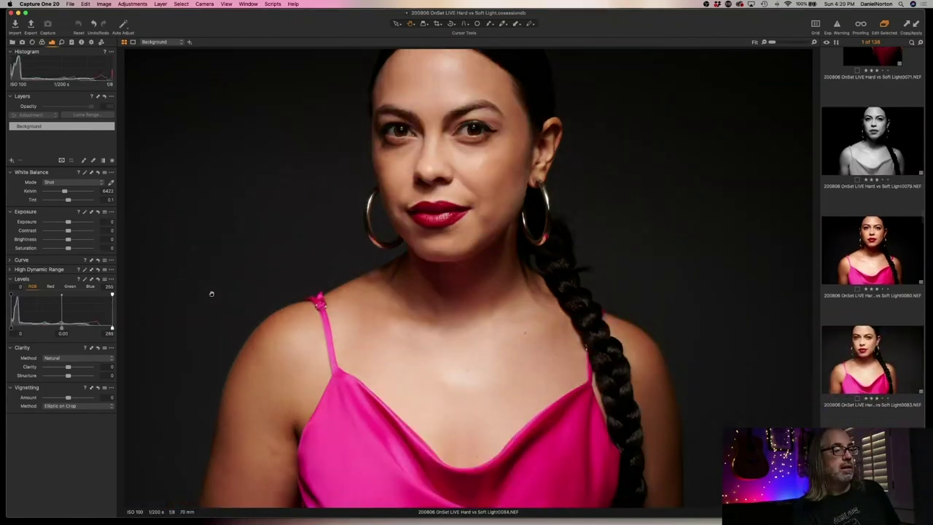
{"action": "key", "text": "super+shift+v"}
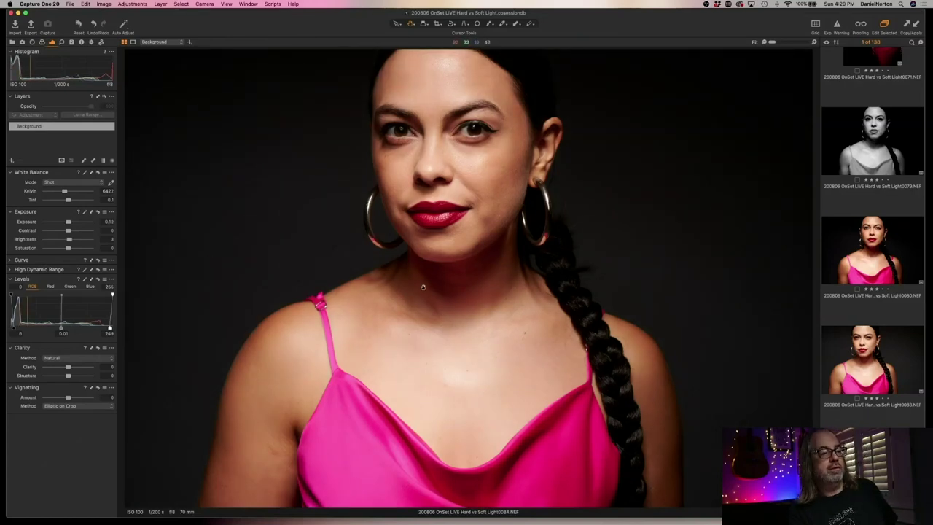
{"action": "key", "text": "Up"}
{"action": "key", "text": "Down"}
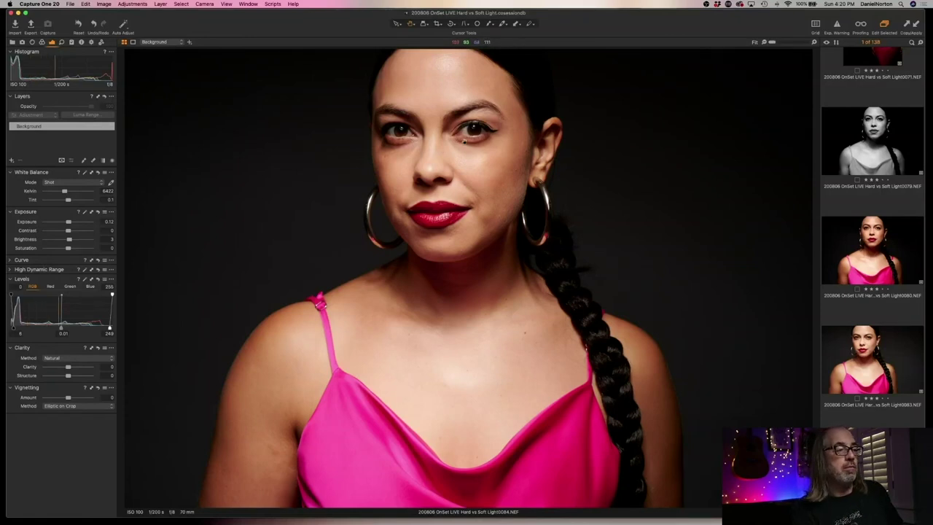
{"action": "key", "text": "super+alt+0"}
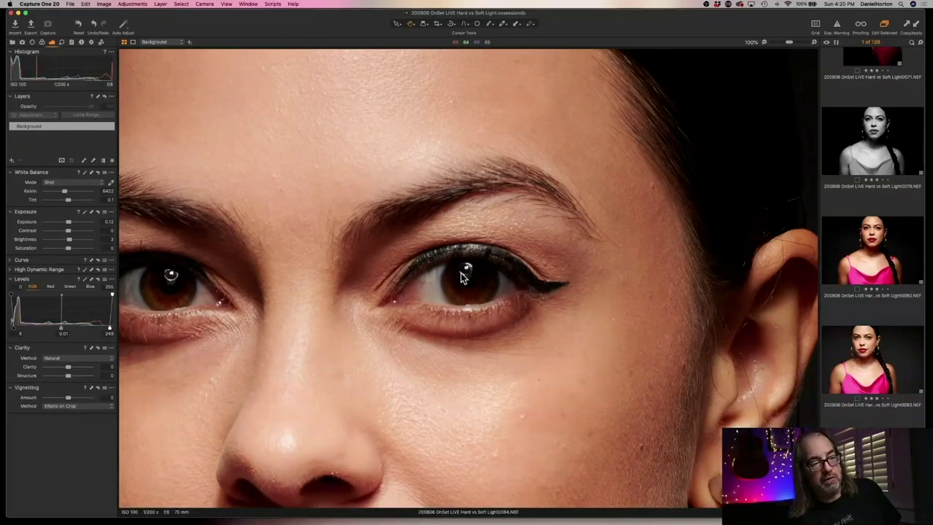
{"action": "key", "text": "super+0"}
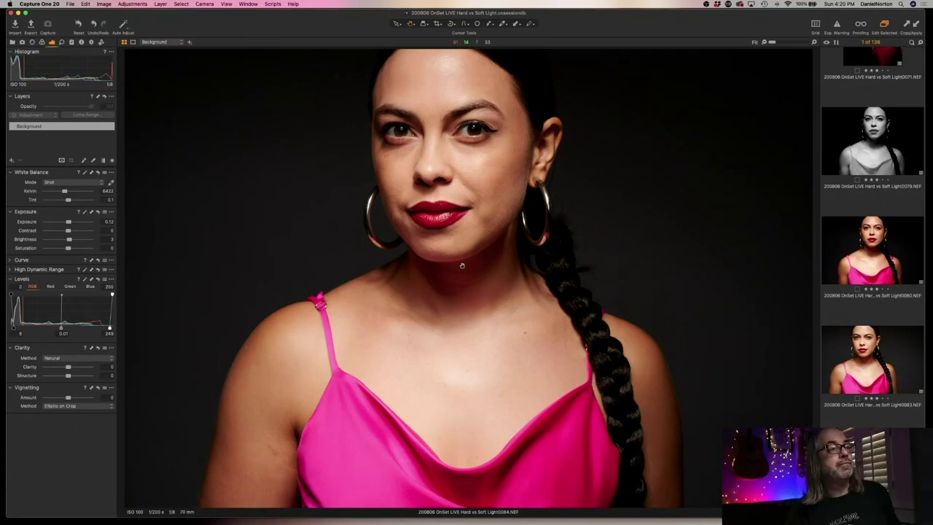
Compare portrait 0085 with portrait 0083, and set 0085's RGB levels to black point 7, midtone 0.01 and white point 243.
{"action": "key", "text": "Down"}
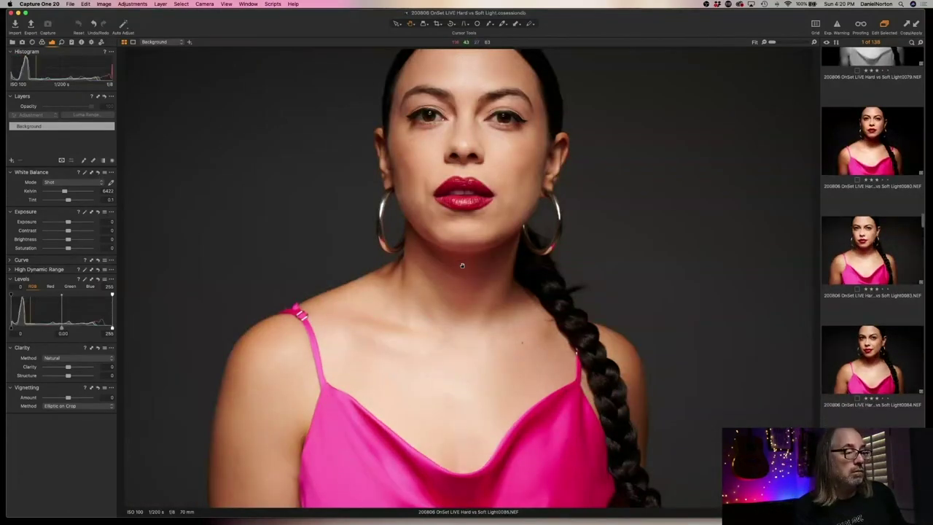
{"action": "key", "text": "Up"}
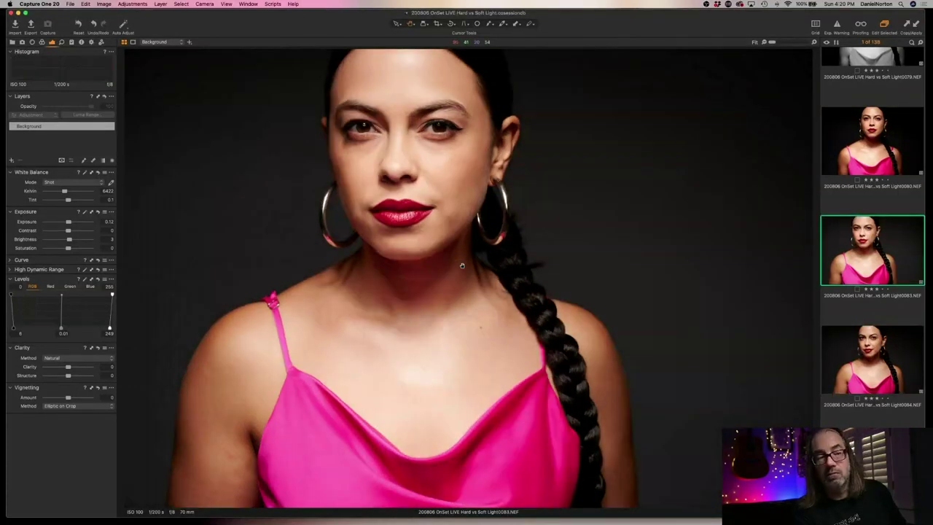
{"action": "key", "text": "Down"}
{"action": "key", "text": "Down"}
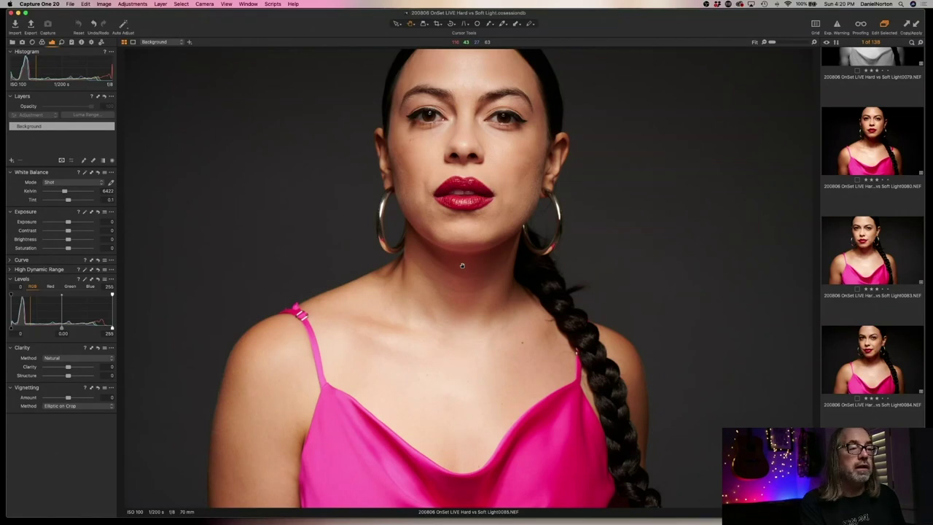
{"action": "left_click_drag", "start_coordinate": [11, 327], "coordinate": [106, 327]}
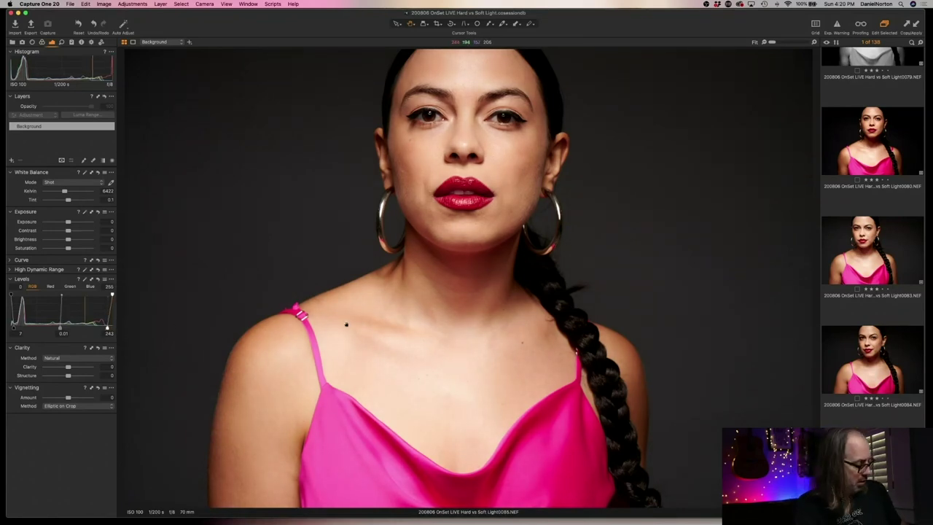
Reject portrait 0085 and apply its copied levels to portraits 0086 and 0087.
{"action": "key", "text": "Right"}
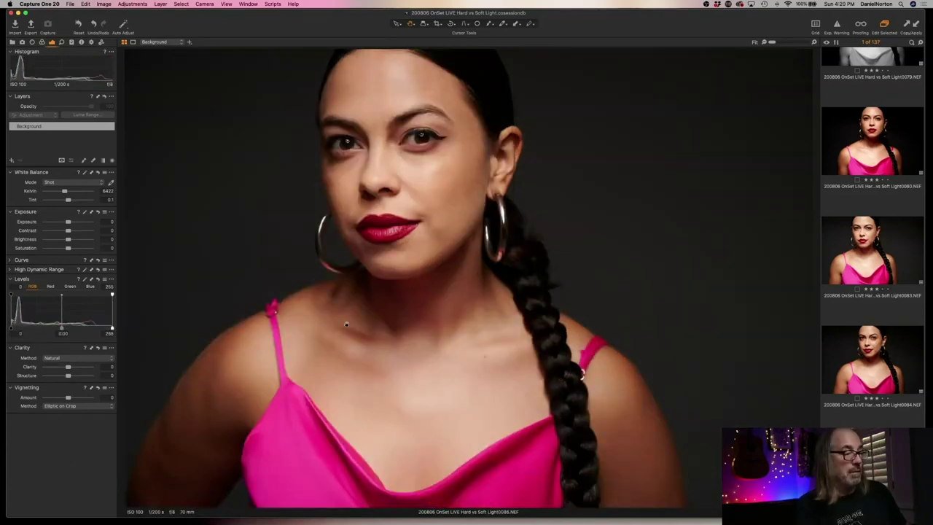
{"action": "key", "text": "super+shift+v"}
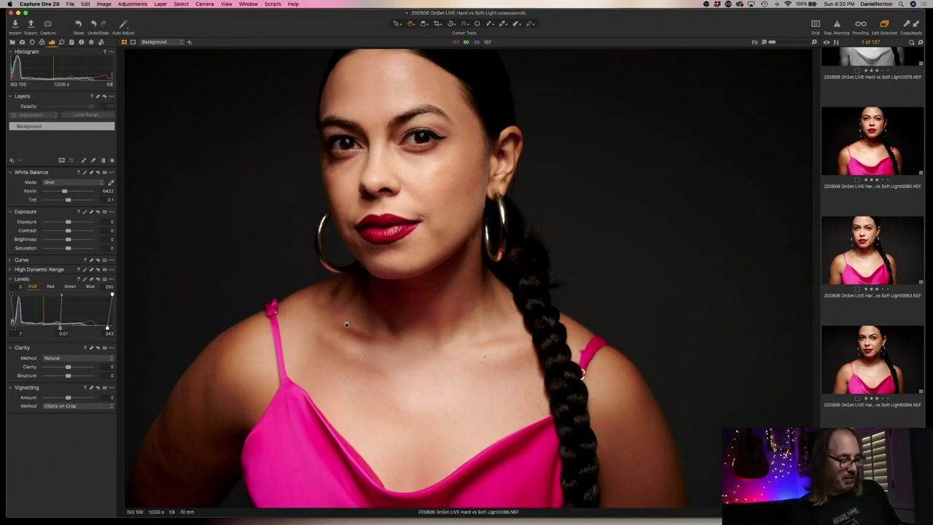
{"action": "key", "text": "Right"}
{"action": "key", "text": "super+shift+v"}
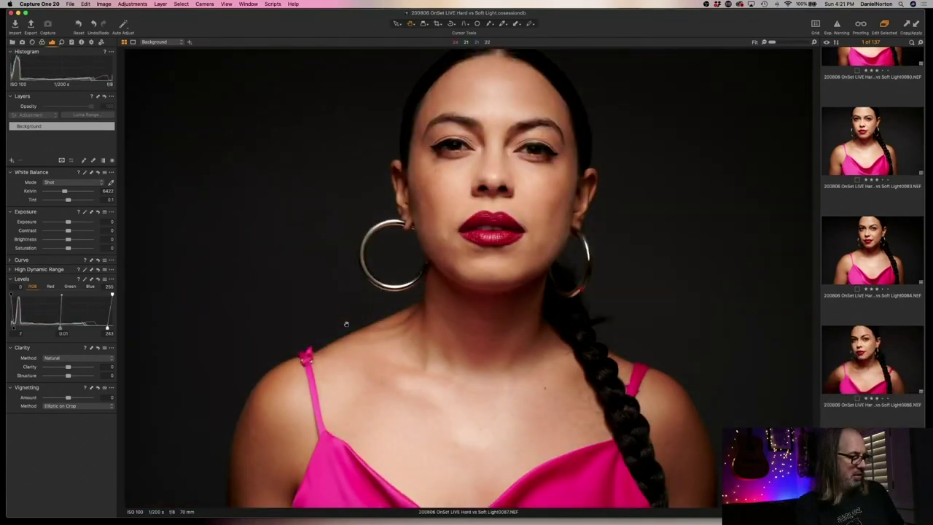
Reject portraits 0087 and 0089, and apply the same copied levels to portraits 0088 and 0090.
{"action": "key", "text": "Left"}
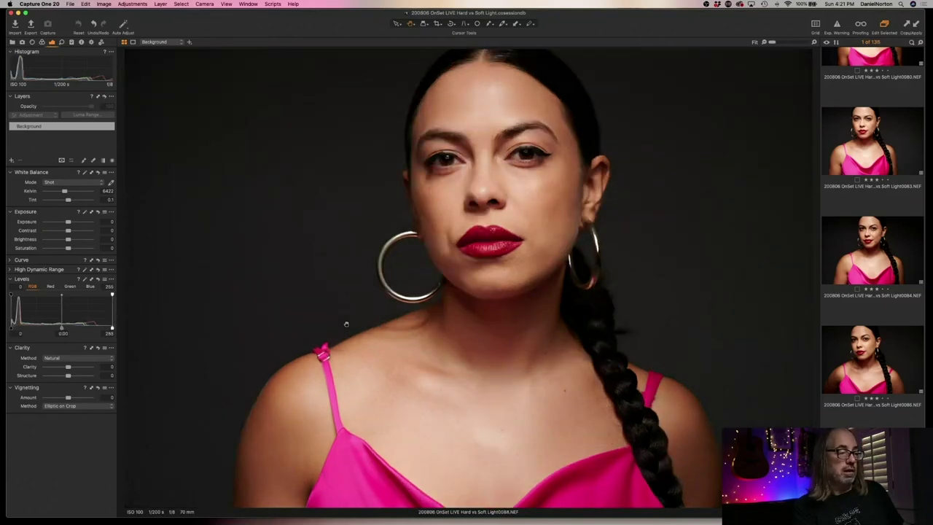
{"action": "key", "text": "super+shift+v"}
{"action": "key", "text": "Right"}
{"action": "key", "text": "Right"}
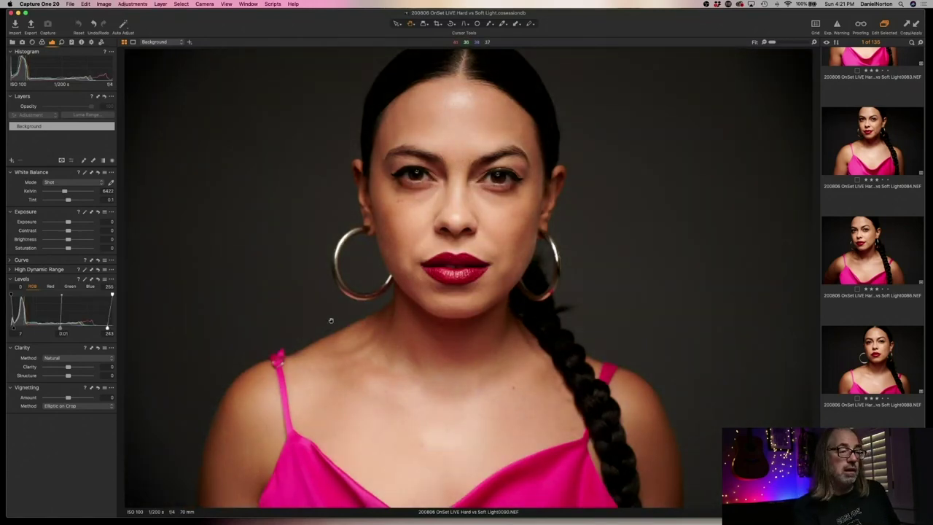
Apply the same copied levels to portrait 0091 and compare it with portraits 0090 and 0088.
{"action": "key", "text": "Right"}
{"action": "key", "text": "super+shift+v"}
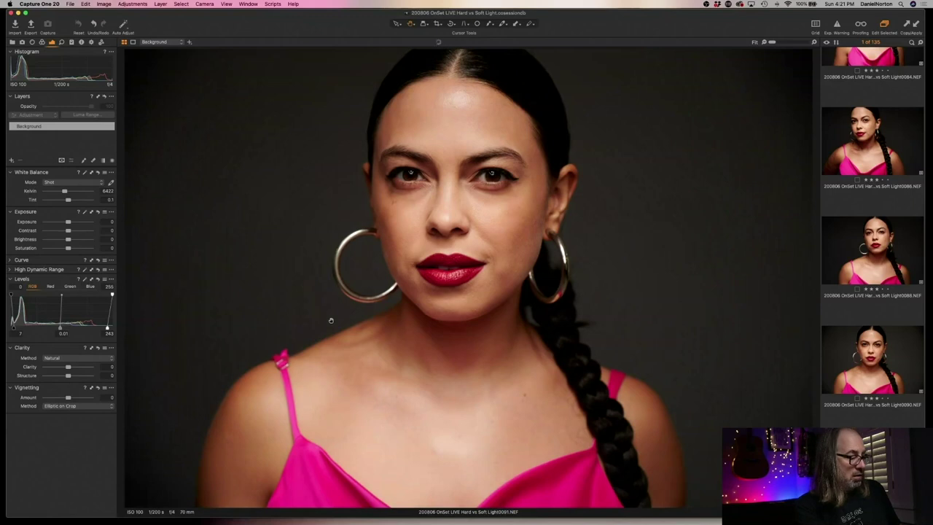
{"action": "key", "text": "Left"}
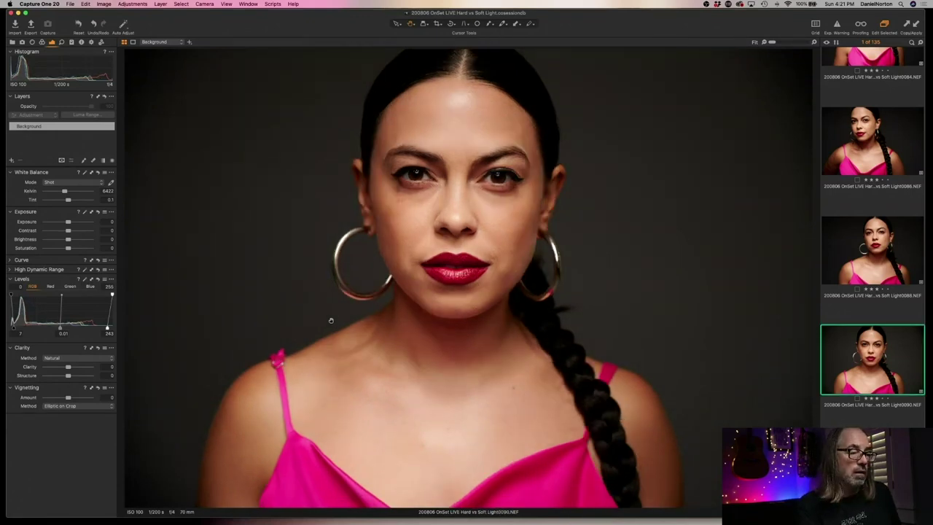
{"action": "key", "text": "Left"}
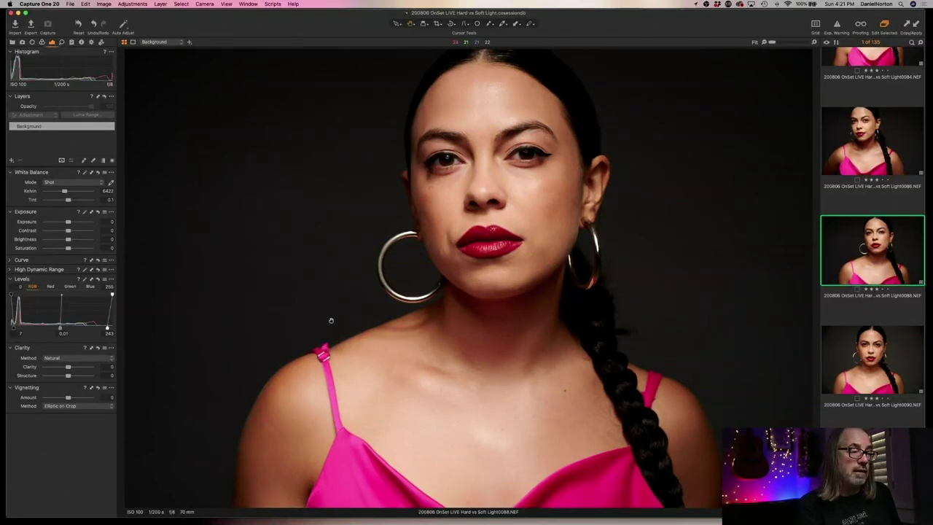
Compare portraits 0086, 0088, 0090 and 0091 one at a time, and view all four side by side.
{"action": "key", "text": "Right"}
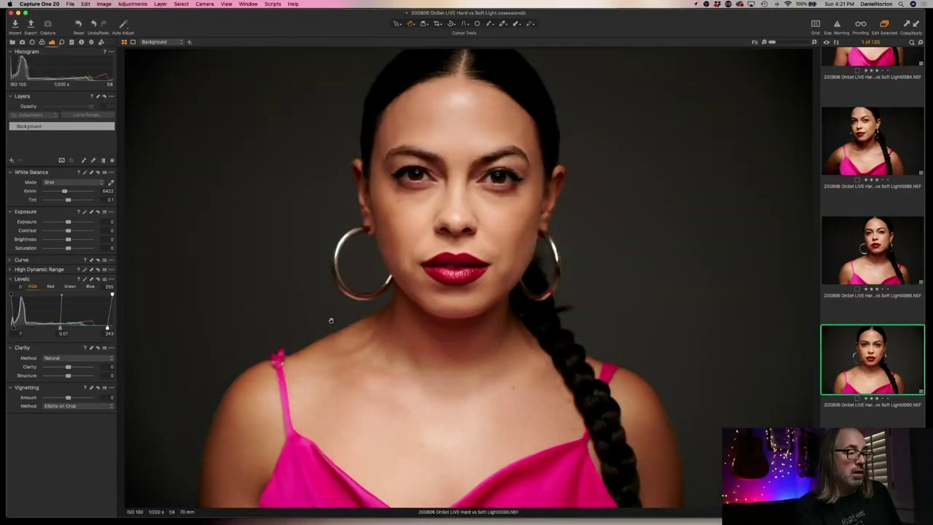
{"action": "key", "text": "Right"}
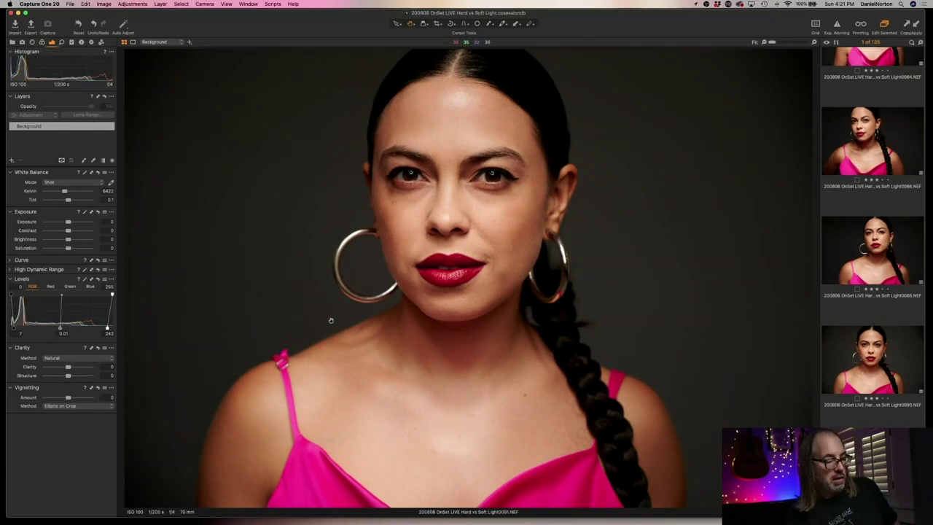
{"action": "key", "text": "Left"}
{"action": "key", "text": "Left"}
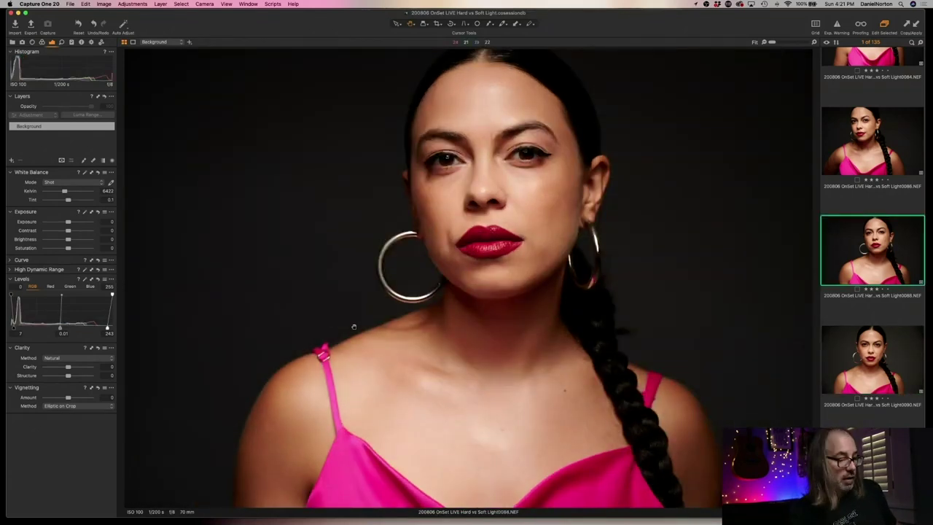
{"action": "left_click", "coordinate": [862, 142]}
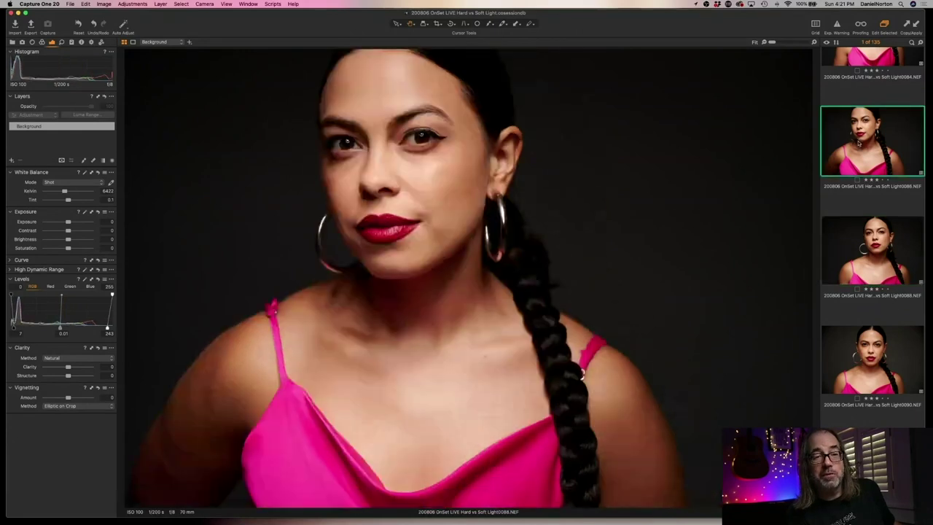
{"action": "key", "text": "shift+Right"}
{"action": "key", "text": "shift+Right"}
{"action": "key", "text": "shift+Right"}
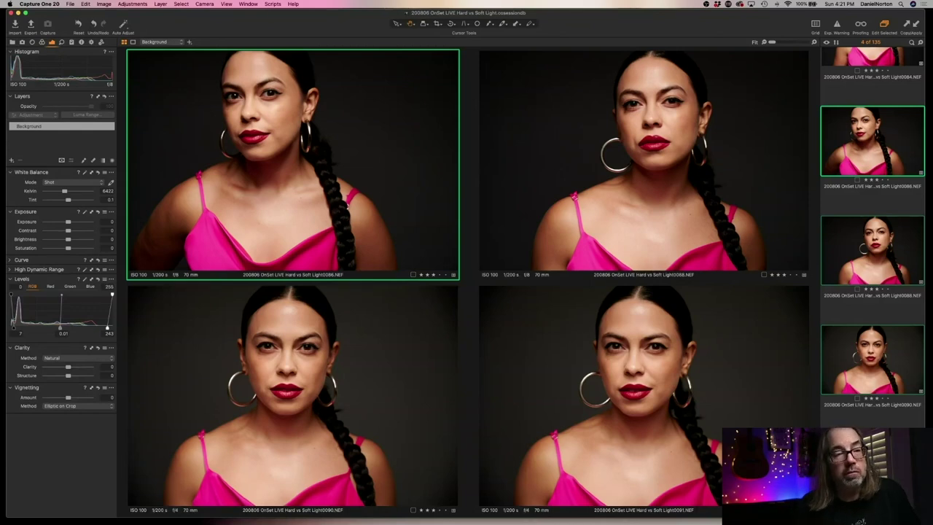
{"action": "left_click", "coordinate": [837, 314]}
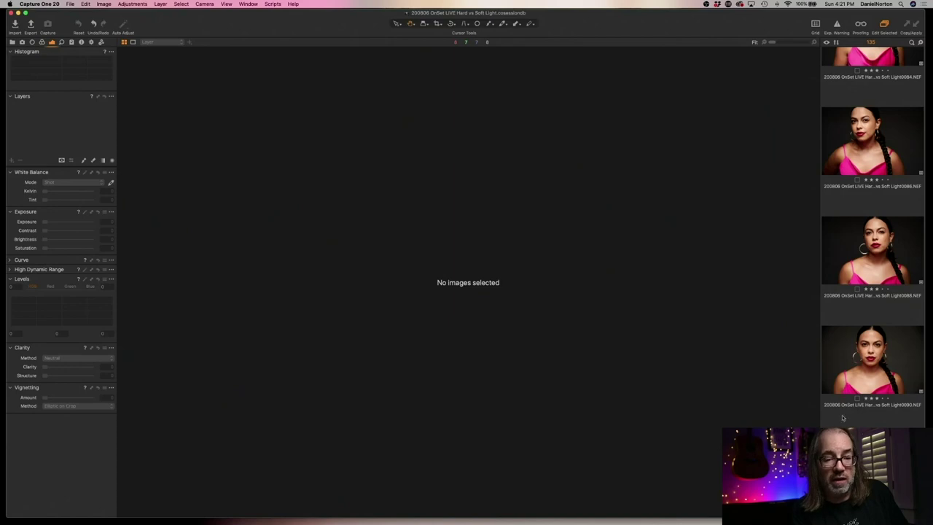
Reject portrait 0092 and apply the copied levels to portrait 0093.
{"action": "left_click", "coordinate": [871, 361]}
{"action": "scroll", "coordinate": [883, 195], "scroll_direction": "down", "scroll_amount": 5}
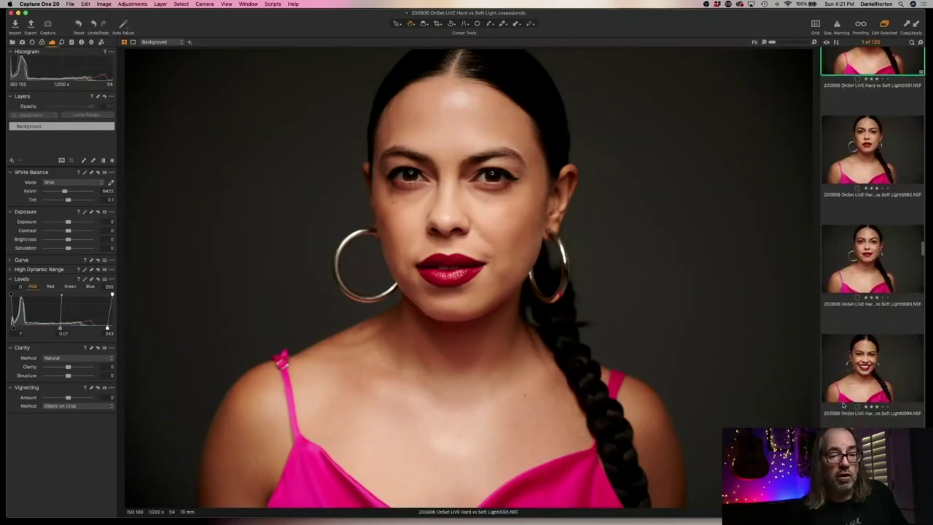
{"action": "left_click", "coordinate": [863, 154]}
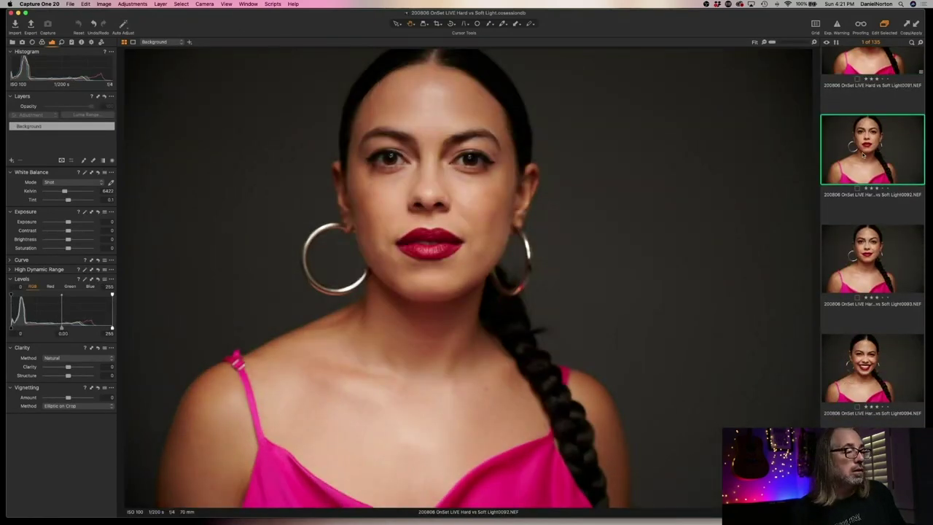
{"action": "key", "text": "Delete"}
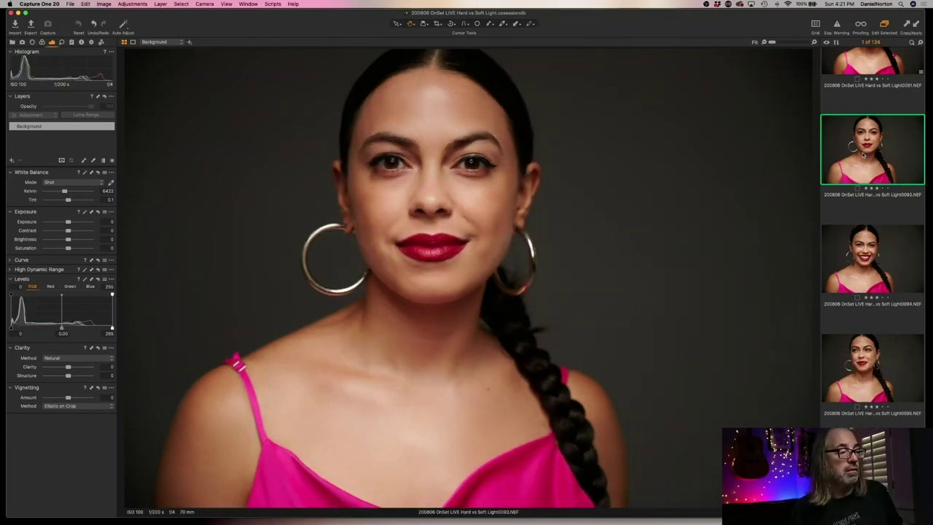
{"action": "key", "text": "super+shift+l"}
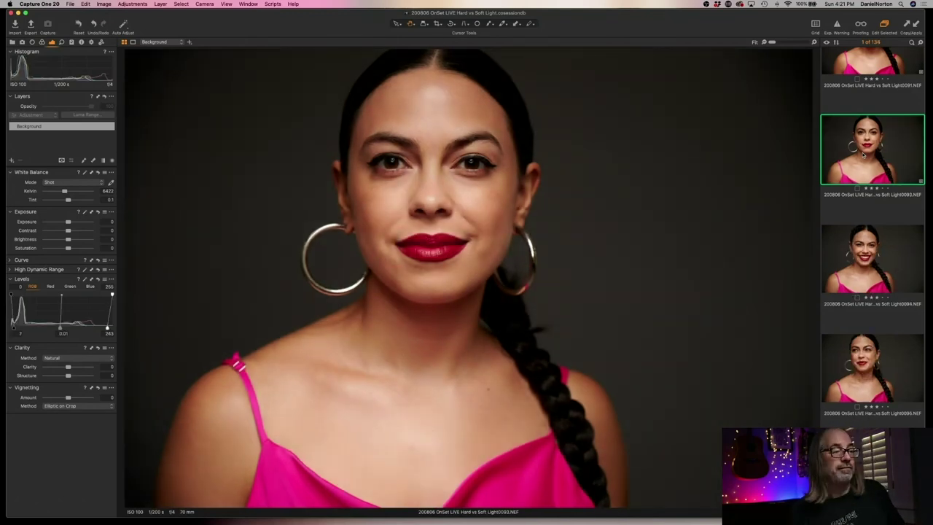
Apply the same copied levels to portraits 0094, 0095 and 0096.
{"action": "key", "text": "Right"}
{"action": "key", "text": "super+shift+l"}
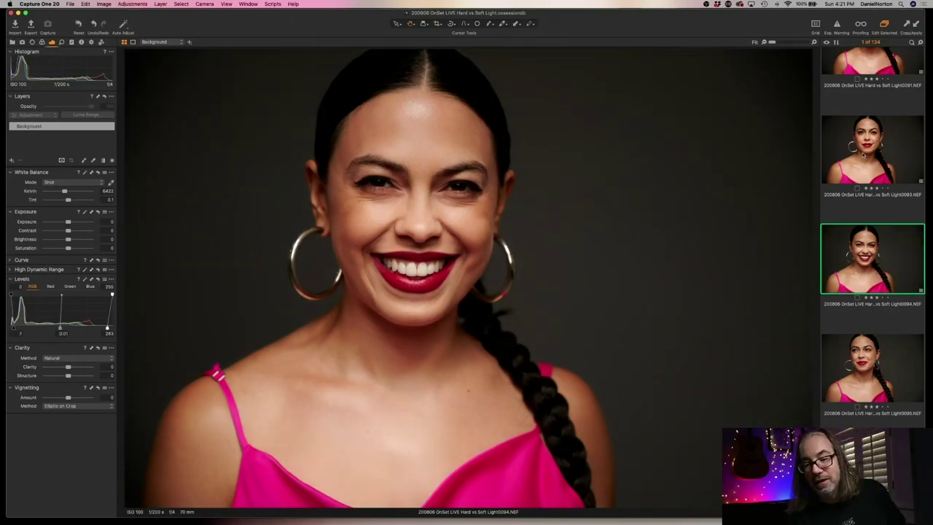
{"action": "key", "text": "Right"}
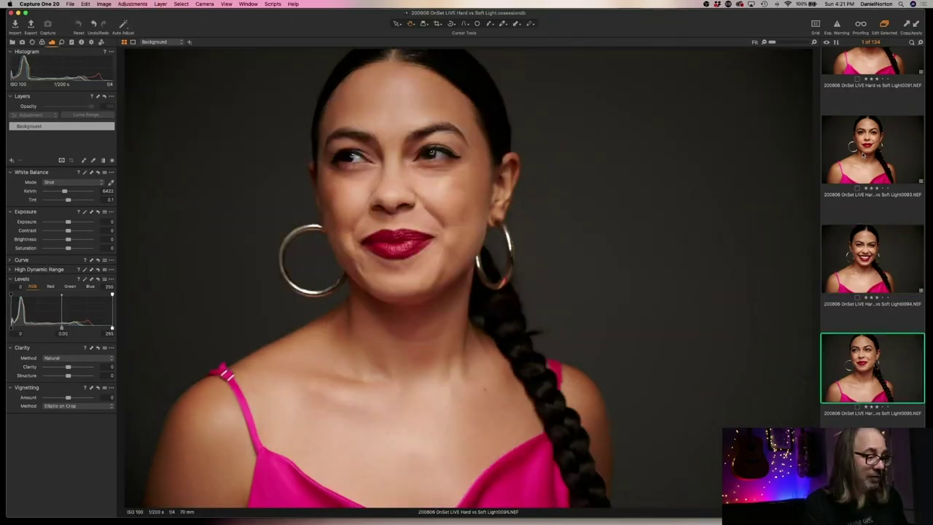
{"action": "key", "text": "super+shift+l"}
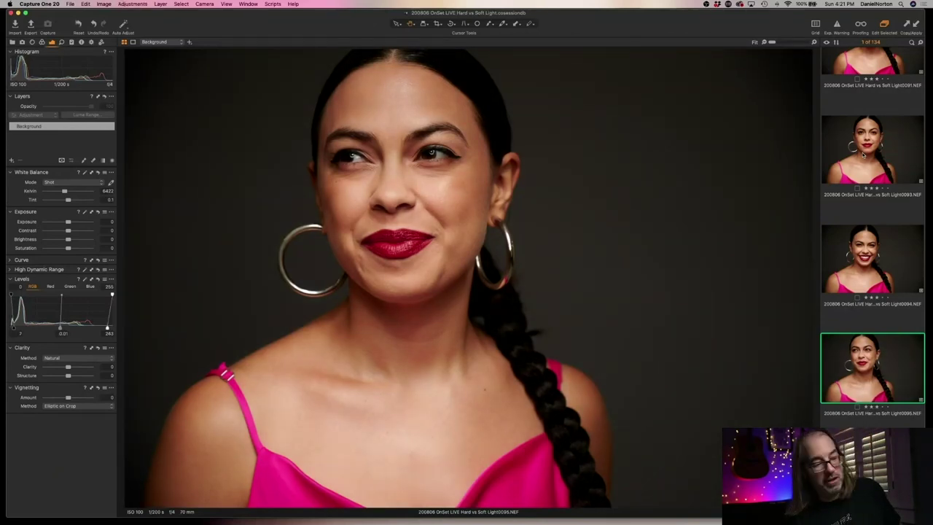
{"action": "key", "text": "Right"}
{"action": "key", "text": "super+shift+l"}
Reject portrait 0097 and apply the copied levels to portrait 0098.
{"action": "key", "text": "Right"}
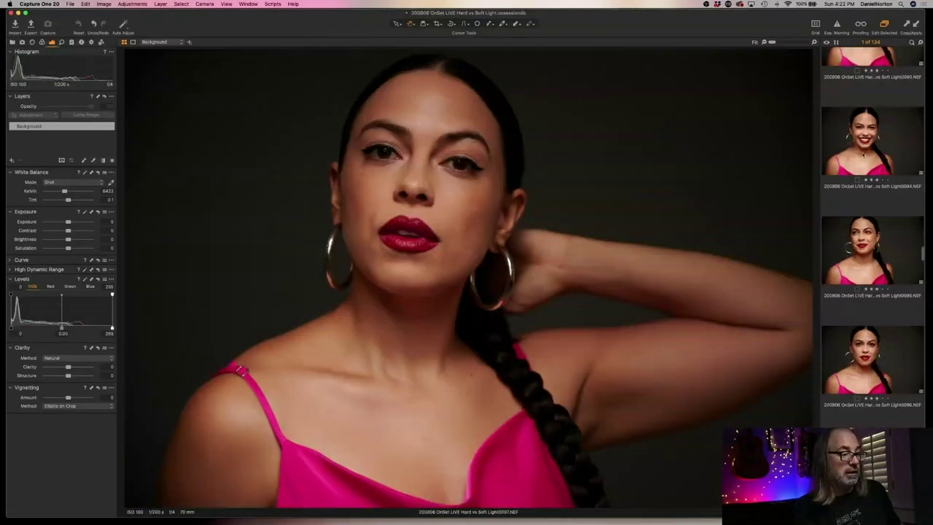
{"action": "key", "text": "Right"}
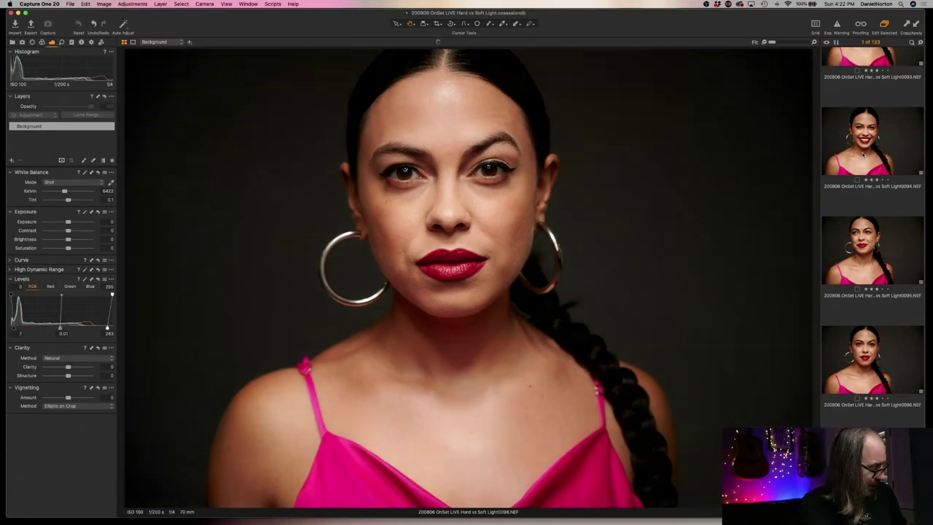
{"action": "key", "text": "Right"}
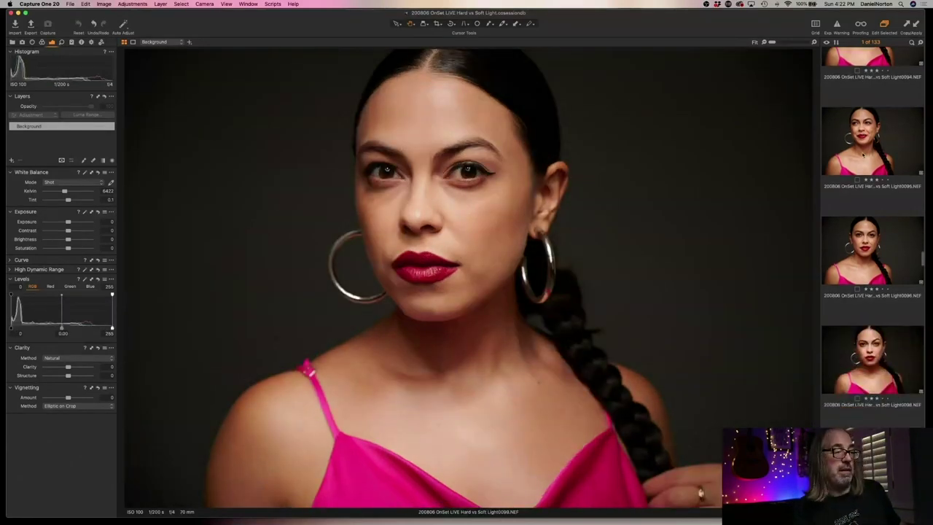
Lower portrait 0098's exposure very slightly and shift its RGB levels midtone to a slightly negative value.
{"action": "key", "text": "Right"}
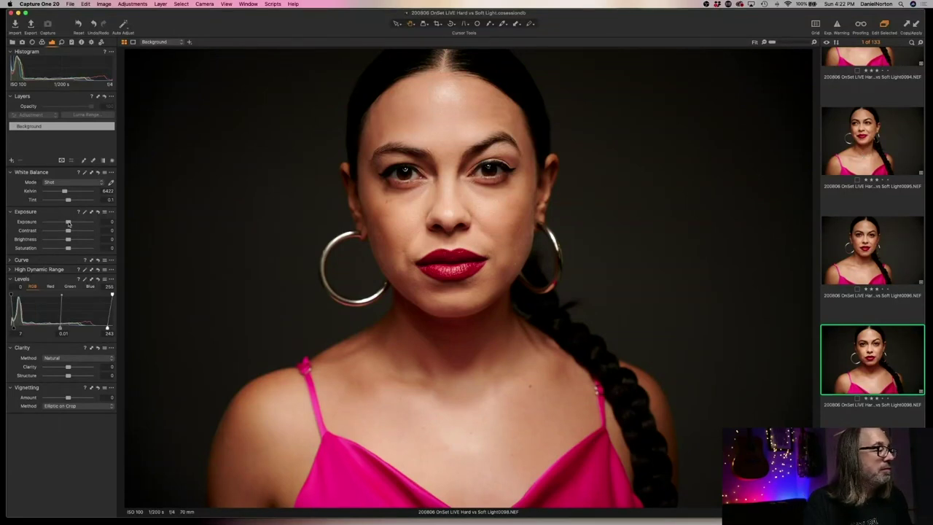
{"action": "left_click_drag", "start_coordinate": [67, 222], "coordinate": [69, 223]}
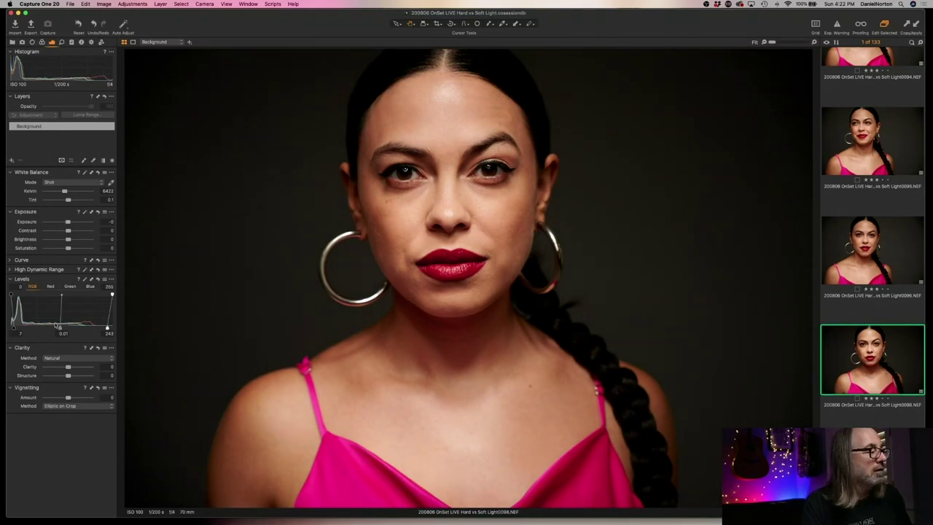
{"action": "left_click_drag", "start_coordinate": [60, 328], "coordinate": [61, 328]}
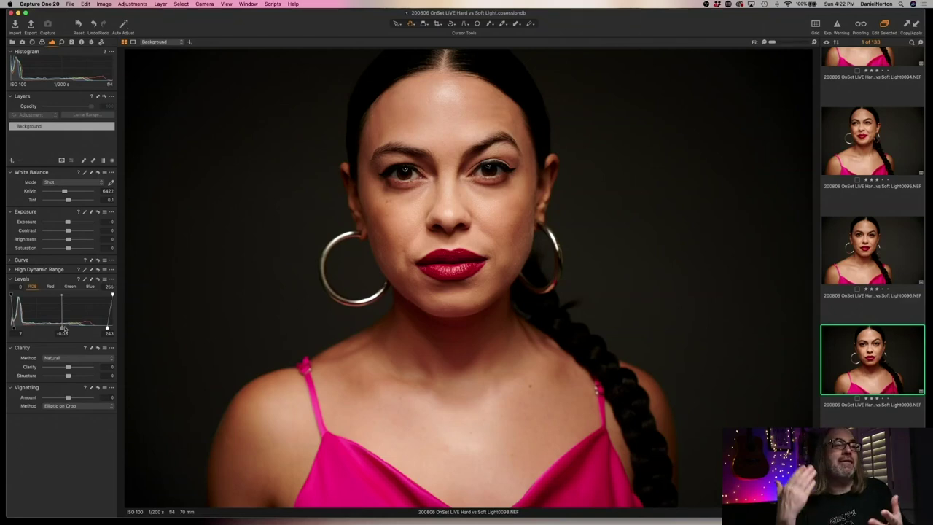
Compare the adjusted portrait 0098 with portrait 0099 by switching back and forth between them.
{"action": "key", "text": "Left"}
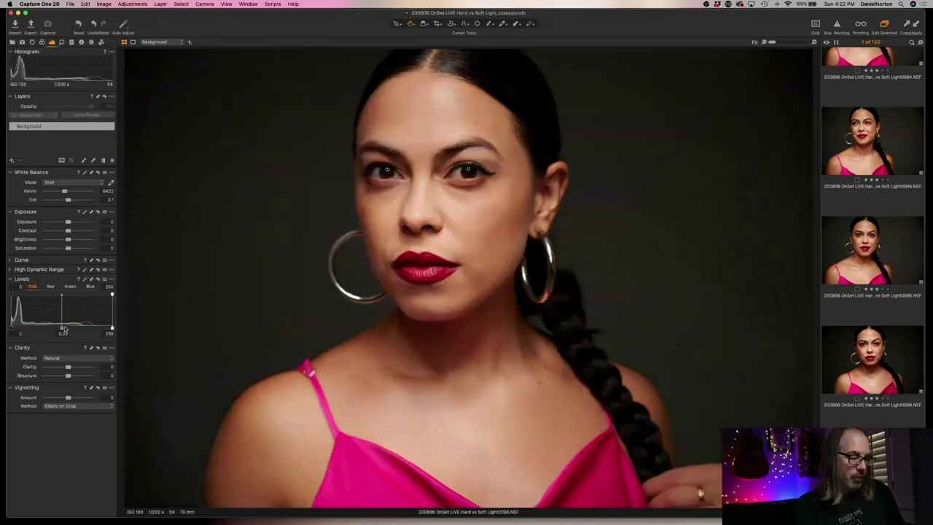
{"action": "key", "text": "Right"}
{"action": "key", "text": "Right"}
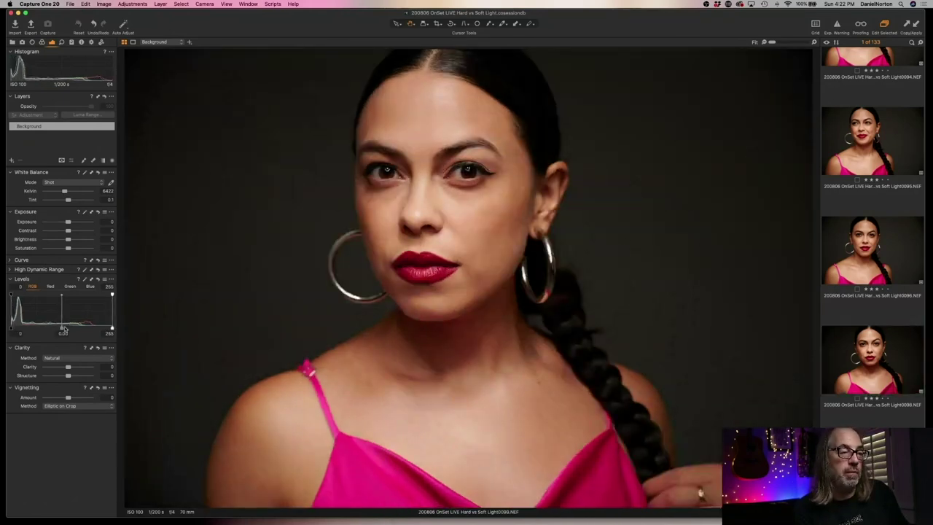
{"action": "key", "text": "Left"}
{"action": "key", "text": "Right"}
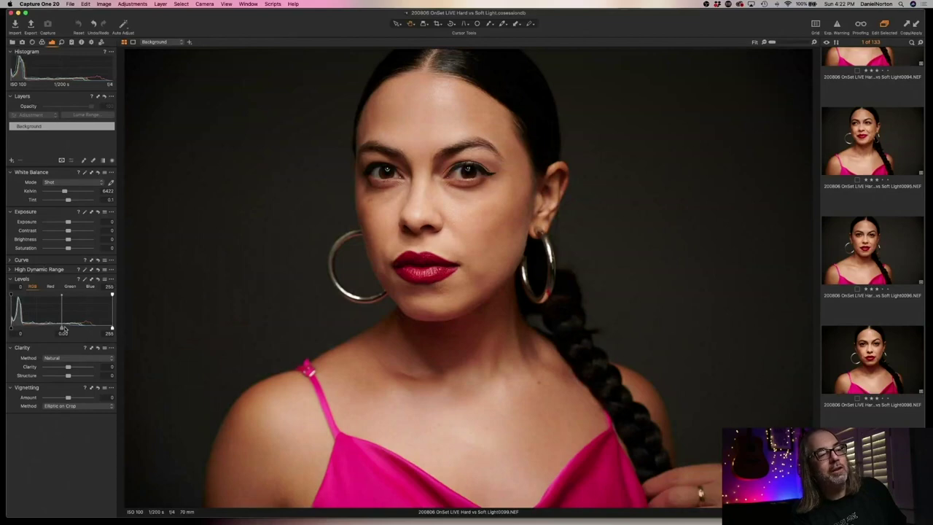
{"action": "key", "text": "Left"}
{"action": "key", "text": "Right"}
{"action": "key", "text": "Left"}
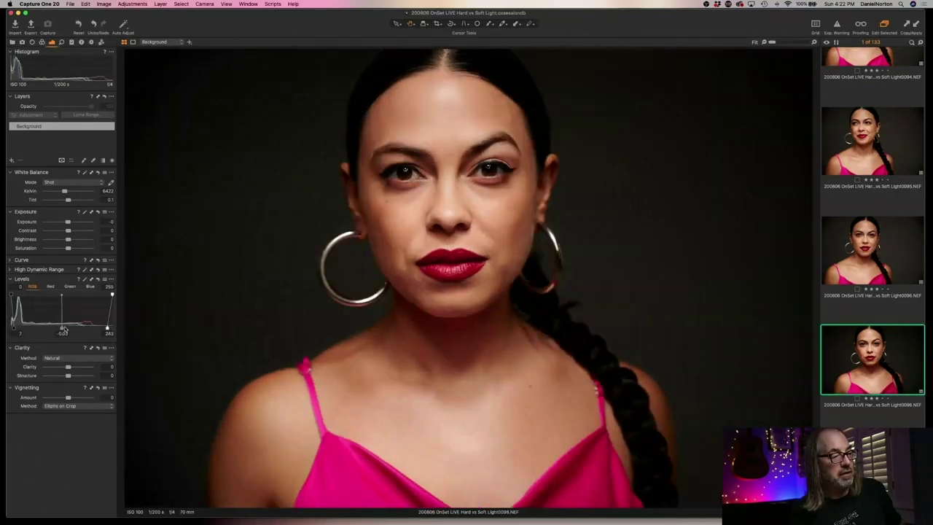
{"action": "key", "text": "Right"}
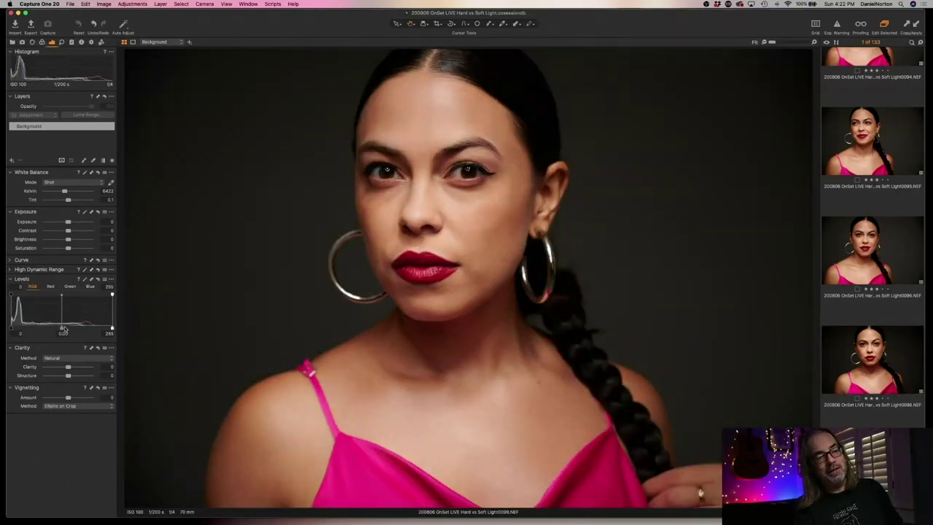
Reject portrait 0100 and apply the copied levels to masked portrait 0101.
{"action": "key", "text": "Right"}
{"action": "key", "text": "Right"}
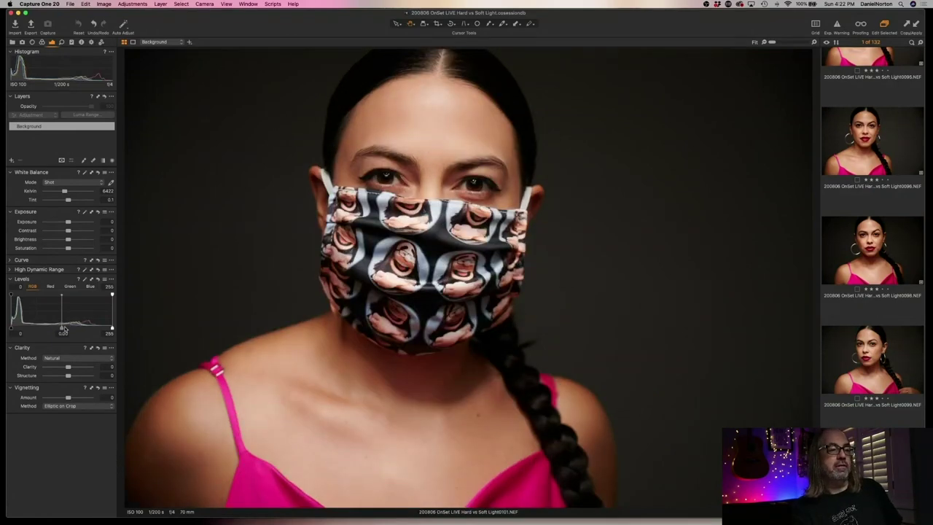
{"action": "key", "text": "super+shift+l"}
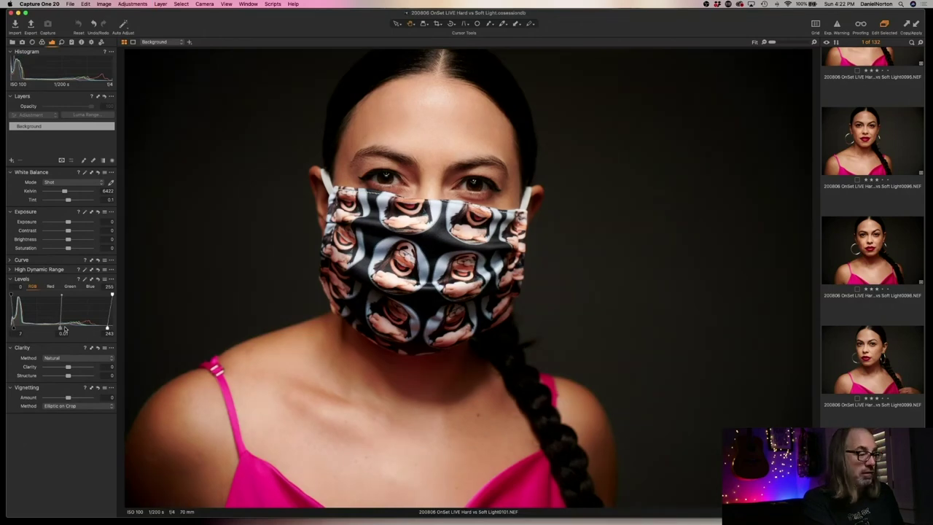
Reject masked portraits 0102, 0103 and 0105, and apply the copied levels to portraits 0104 and 0106.
{"action": "key", "text": "Right"}
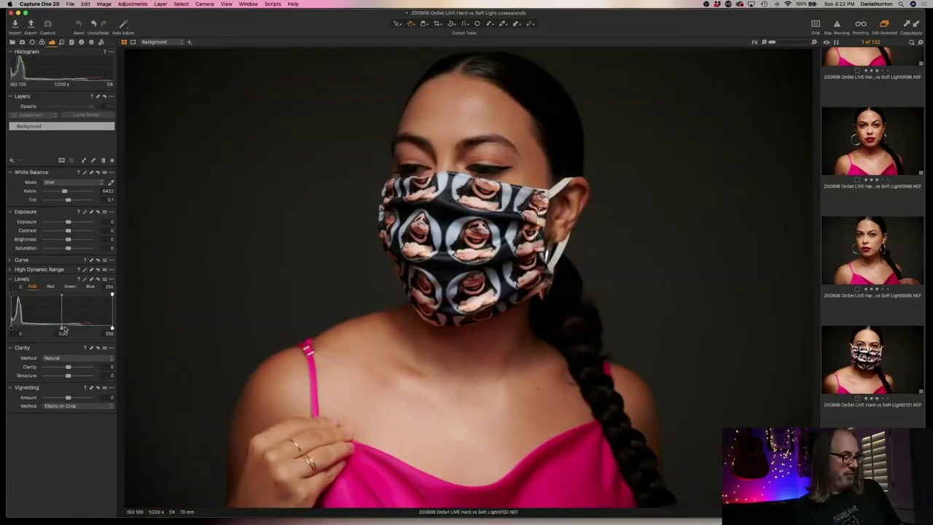
{"action": "key", "text": "Right"}
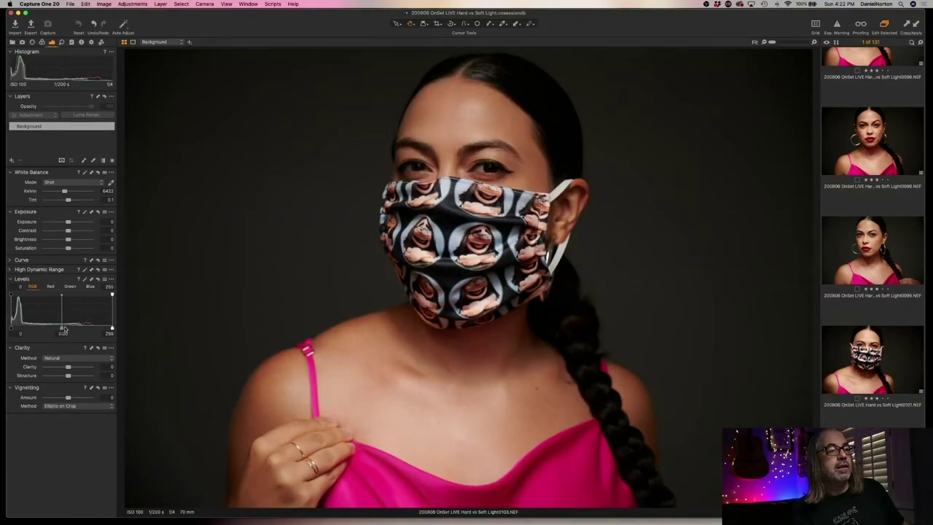
{"action": "key", "text": "Right"}
{"action": "key", "text": "super+shift+l"}
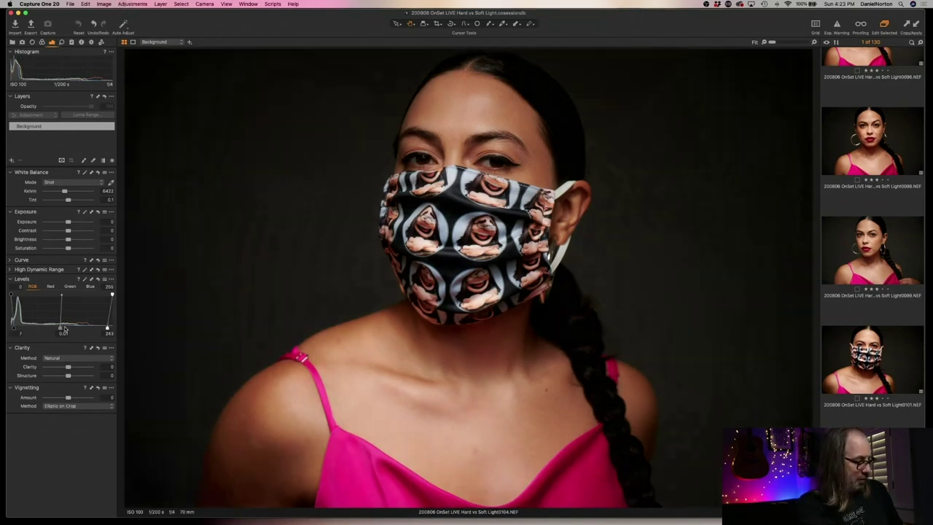
{"action": "key", "text": "Right"}
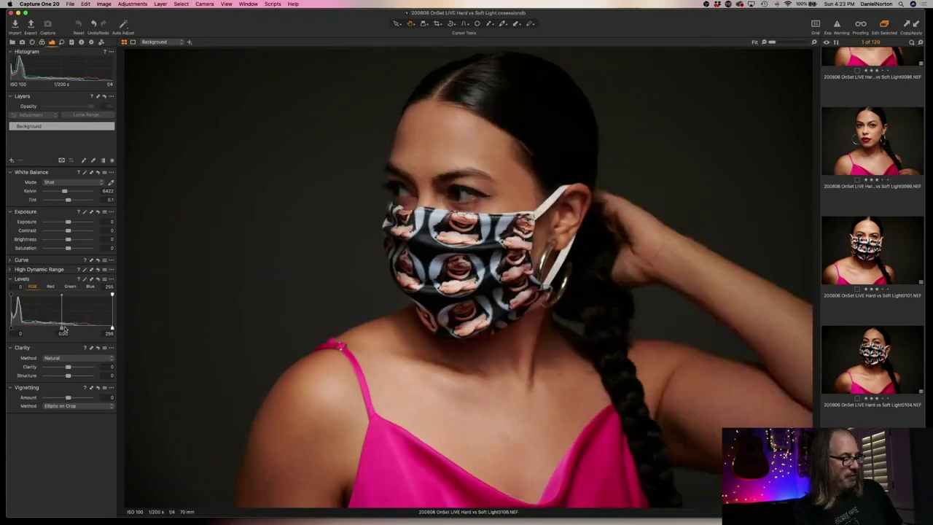
{"action": "key", "text": "super+shift+l"}
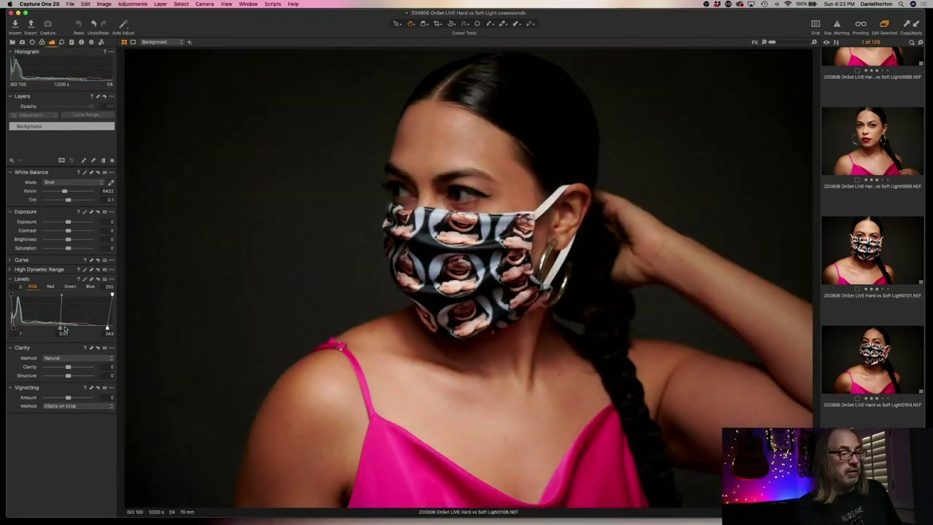
Reject portraits 0107 and 0108, and review the unmasked portraits 0109 to 0112.
{"action": "key", "text": "Right"}
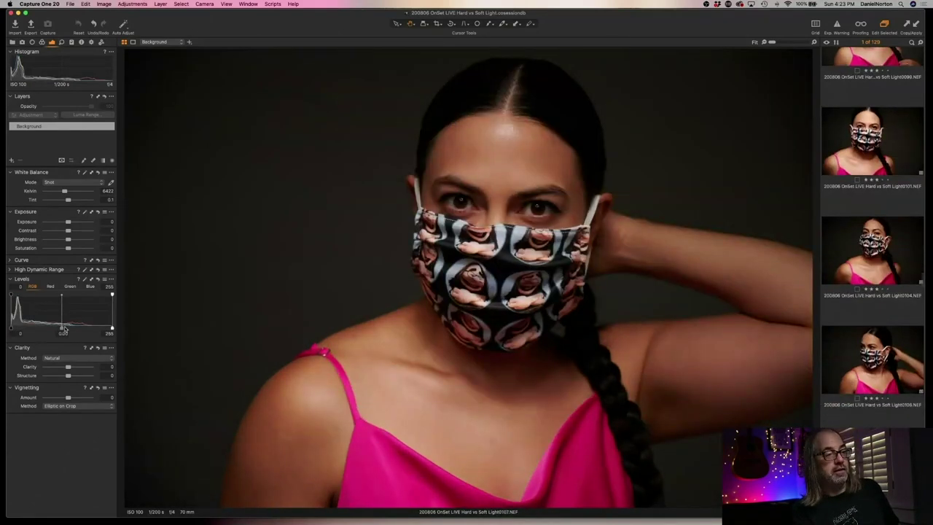
{"action": "key", "text": "Right"}
{"action": "key", "text": "super+BackSpace"}
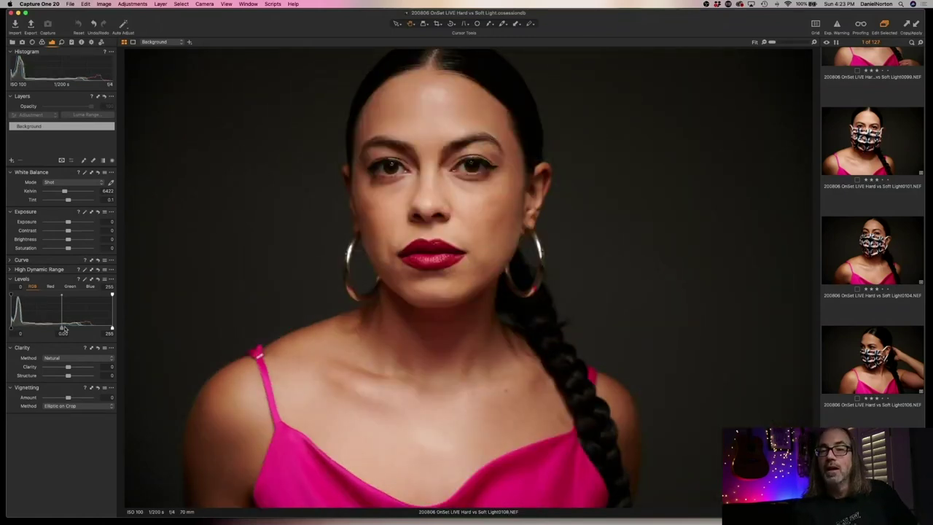
{"action": "key", "text": "Right"}
{"action": "key", "text": "Right"}
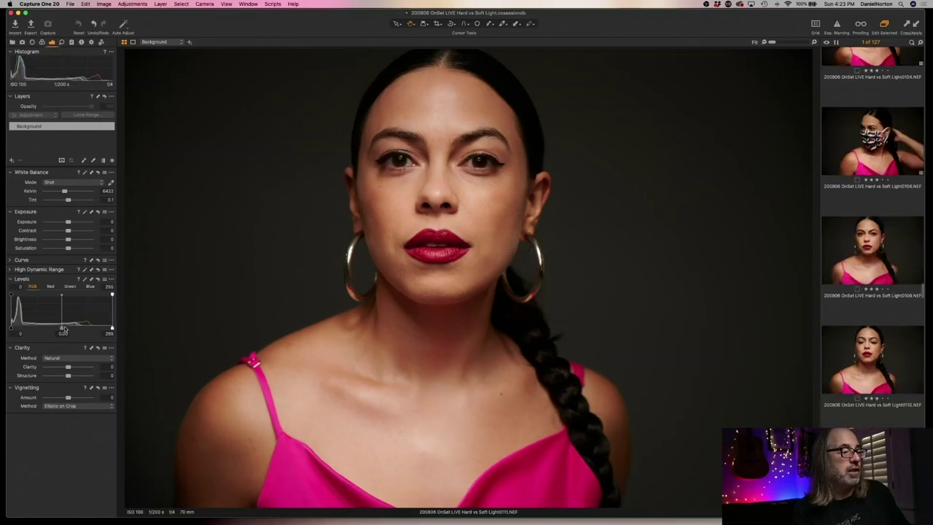
{"action": "key", "text": "Right"}
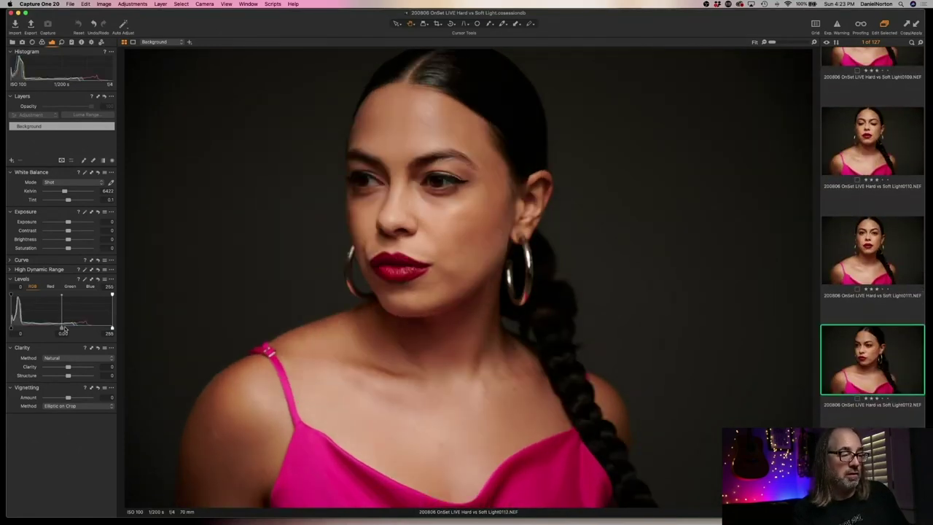
Reject portraits 0114 and 0115, and review portraits 0113, 0116 and 0117 up to portrait 0118.
{"action": "key", "text": "Right"}
{"action": "key", "text": "Right"}
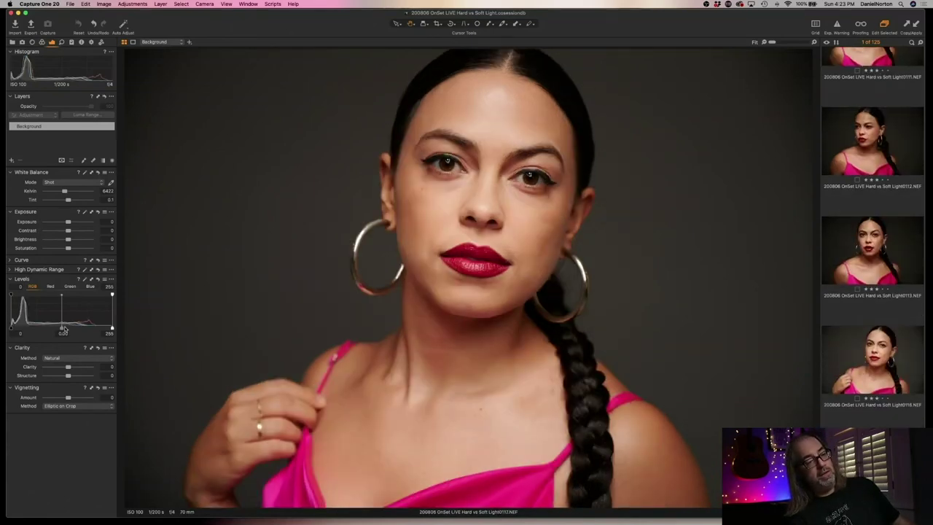
{"action": "key", "text": "Left"}
{"action": "key", "text": "Right"}
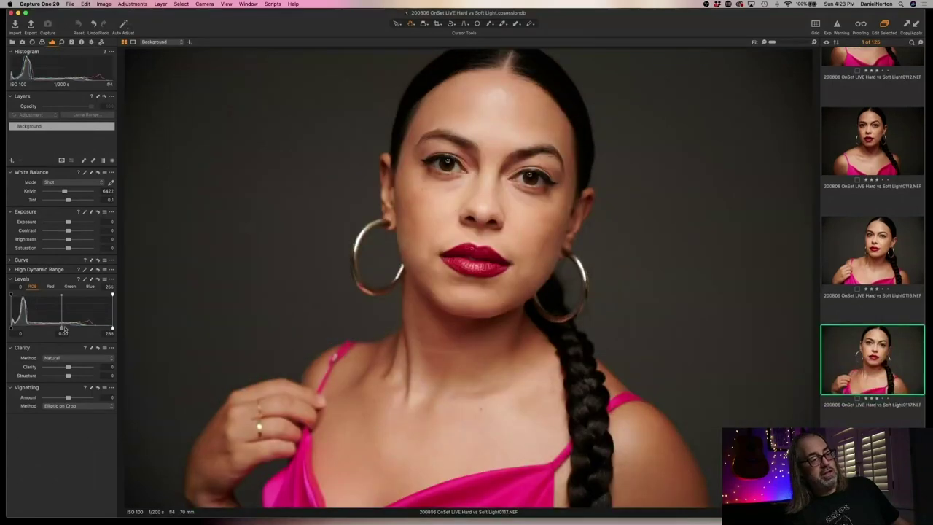
{"action": "key", "text": "Left"}
{"action": "key", "text": "Right"}
{"action": "key", "text": "Right"}
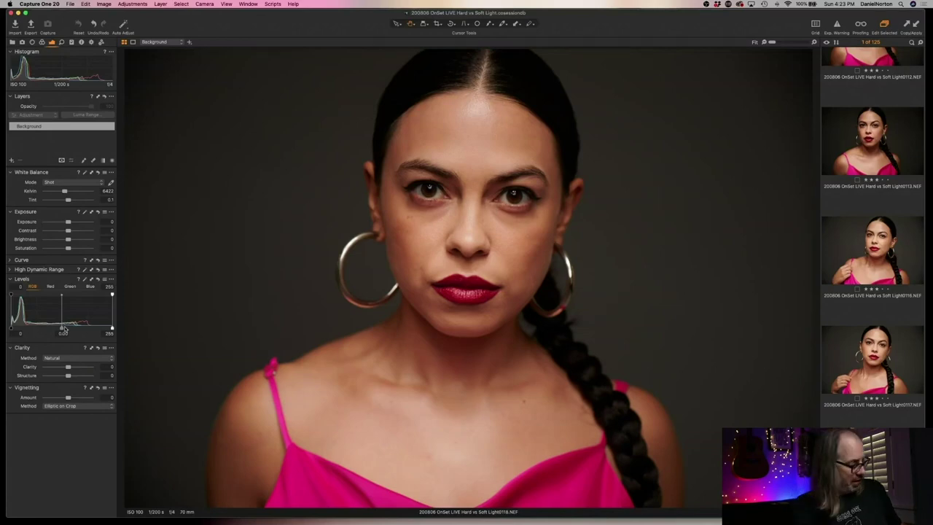
Apply the copied levels to portrait 0118 and check it against portrait 0117.
{"action": "key", "text": "super+shift+l"}
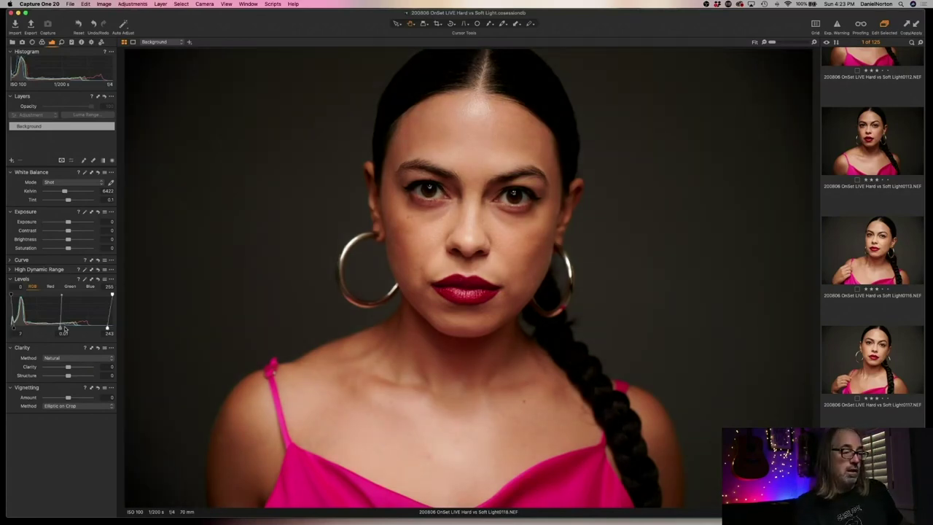
{"action": "key", "text": "Left"}
{"action": "key", "text": "Right"}
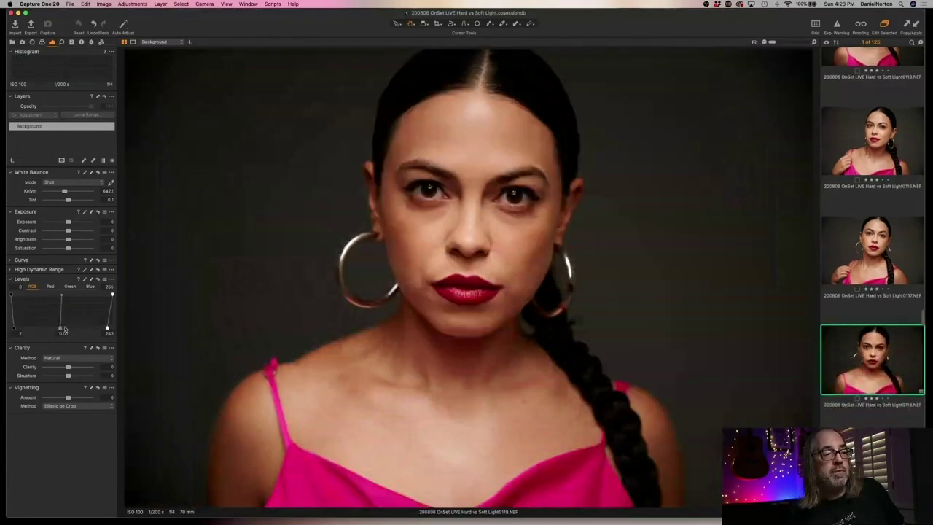
Compare the adjusted portrait 0118 with the neighbouring unadjusted portraits by switching back and forth between them.
{"action": "key", "text": "Left"}
{"action": "key", "text": "Left"}
{"action": "key", "text": "Left"}
{"action": "key", "text": "Right"}
{"action": "key", "text": "Right"}
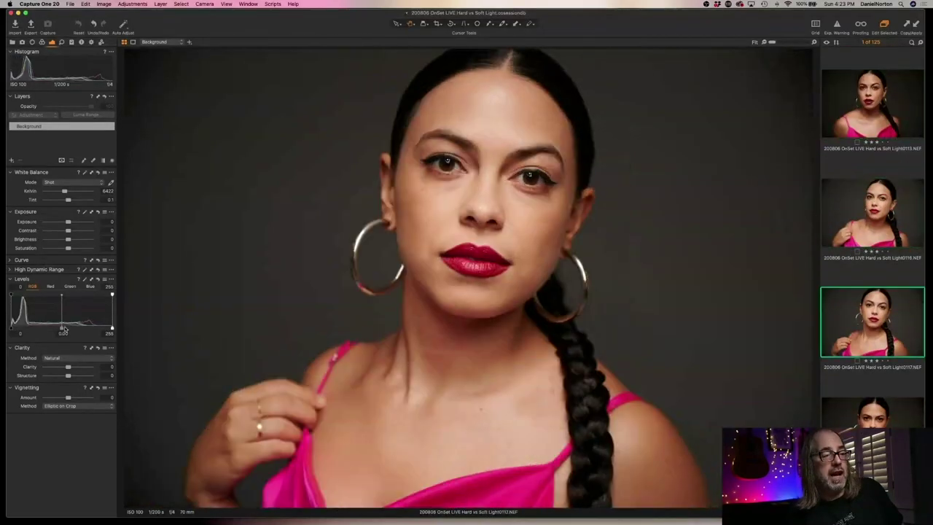
{"action": "key", "text": "Right"}
{"action": "key", "text": "Right"}
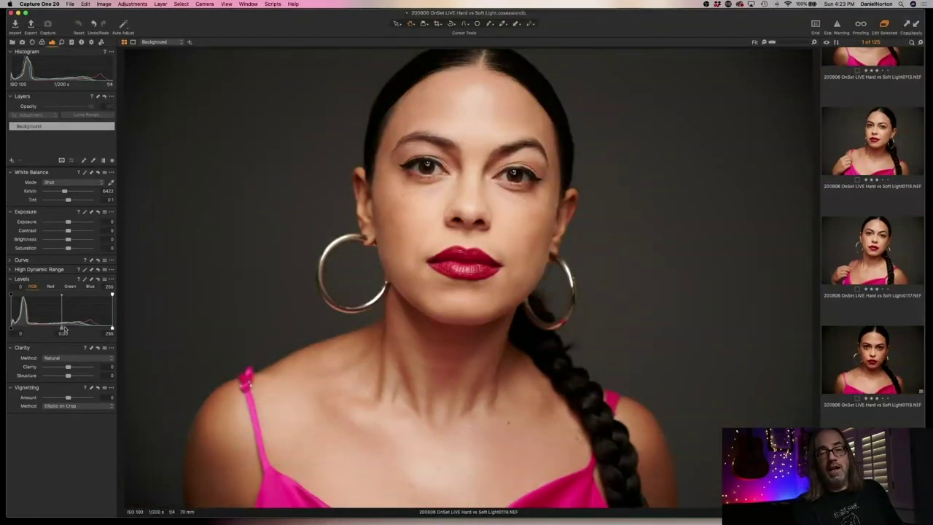
{"action": "key", "text": "Left"}
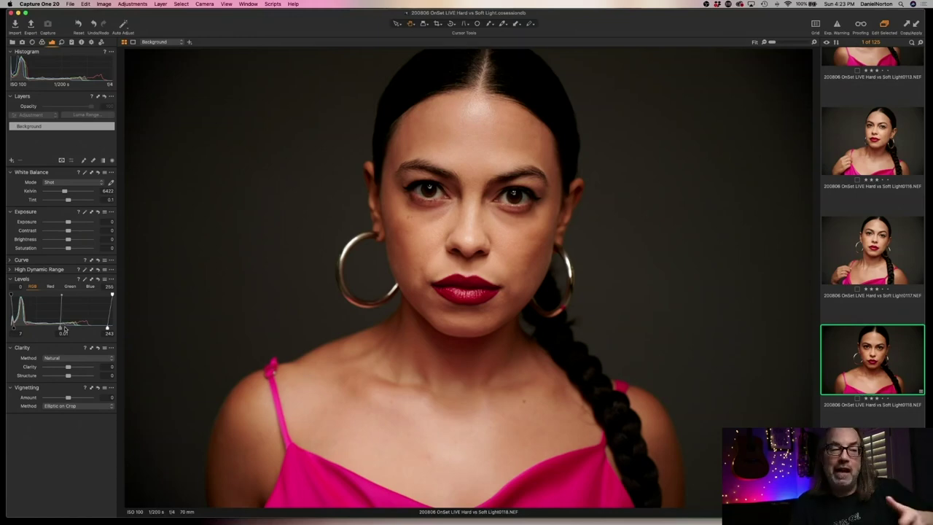
{"action": "key", "text": "Right"}
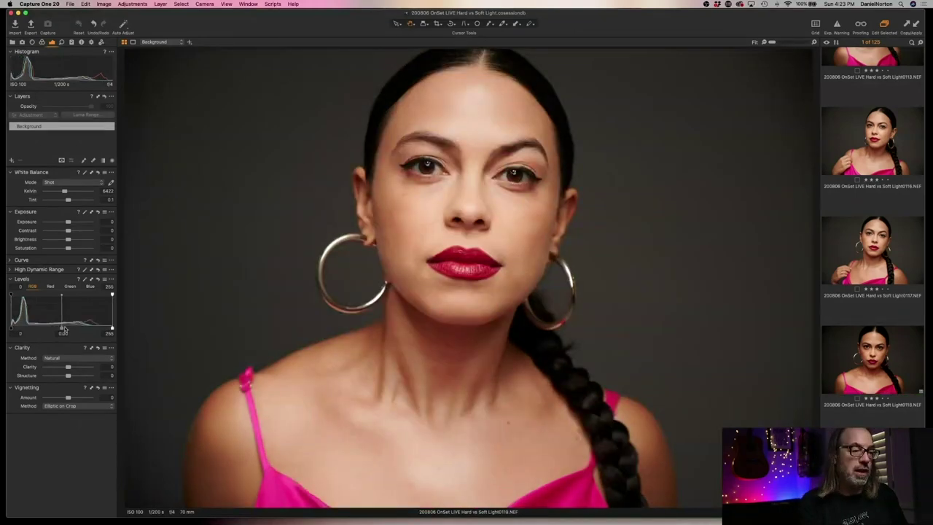
{"action": "key", "text": "Left"}
{"action": "key", "text": "Right"}
{"action": "key", "text": "Left"}
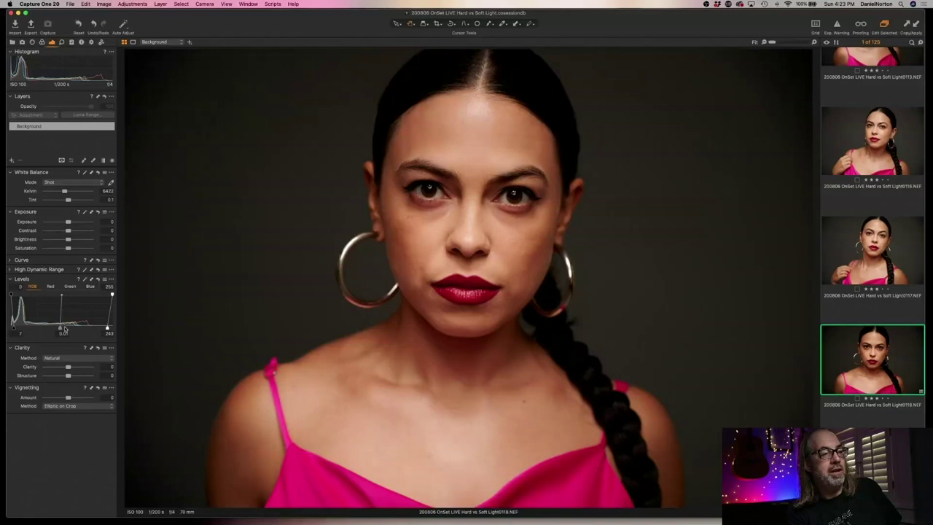
{"action": "key", "text": "Left"}
{"action": "key", "text": "Right"}
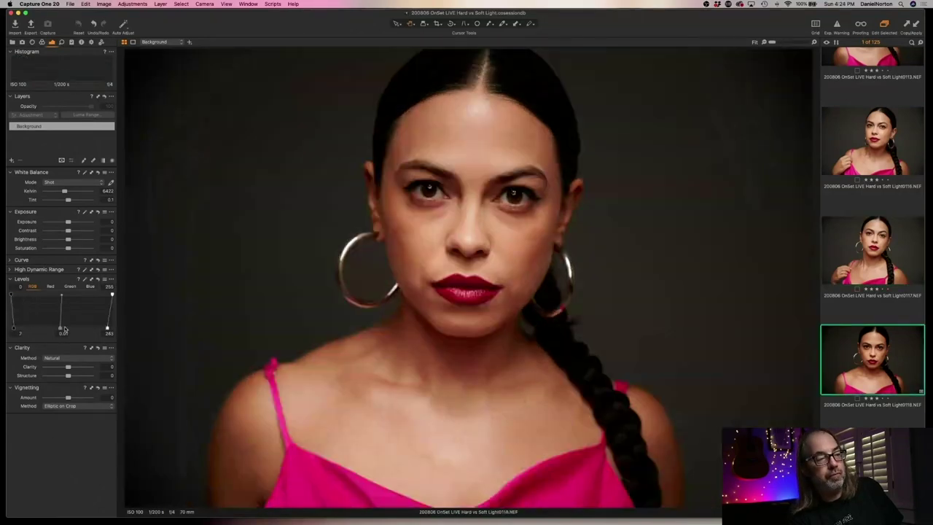
{"action": "key", "text": "Left"}
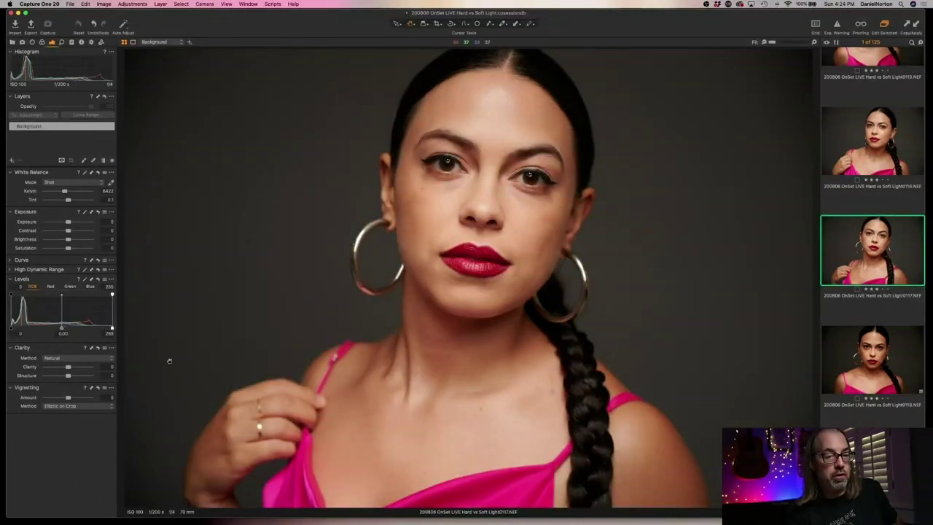
Show portraits 0117 and 0118 side by side and enlarge both faces for comparison.
{"action": "left_click", "coordinate": [878, 365], "text": "super"}
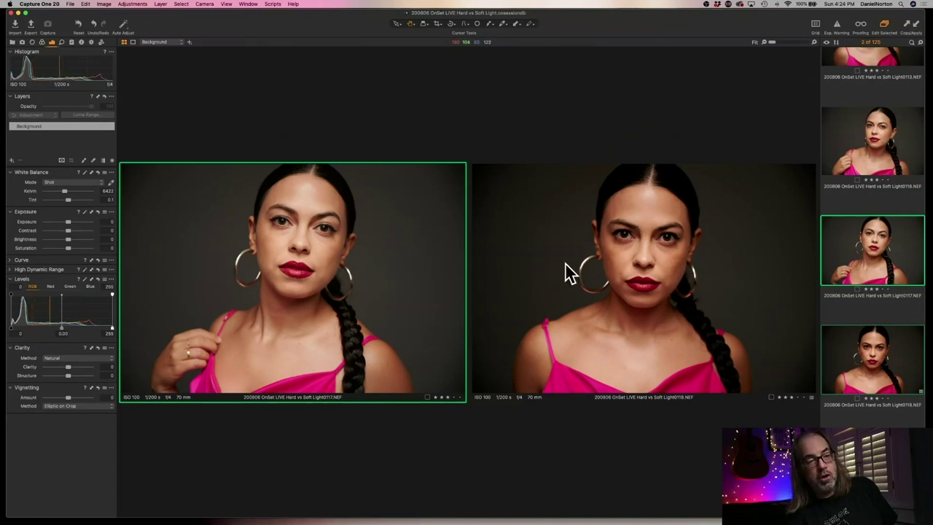
{"action": "left_click", "coordinate": [641, 257]}
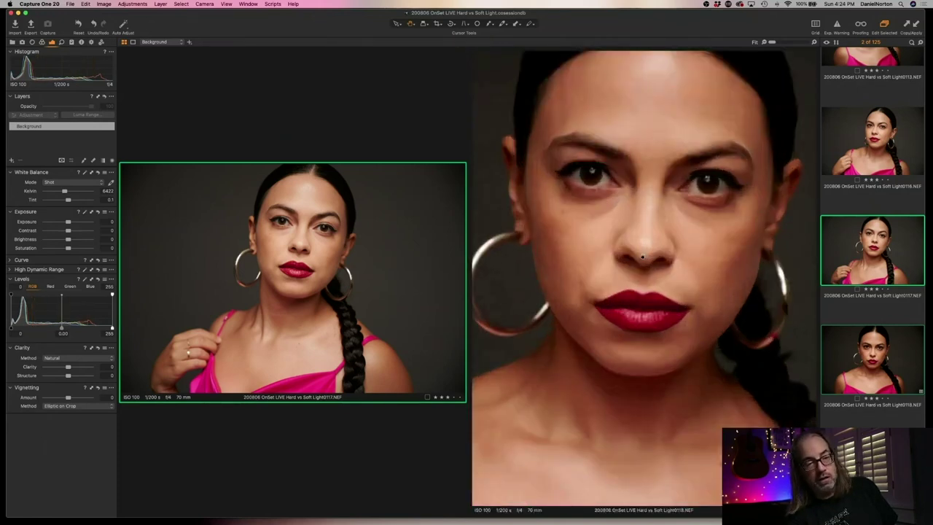
{"action": "scroll", "coordinate": [283, 310], "scroll_direction": "up", "scroll_amount": 2}
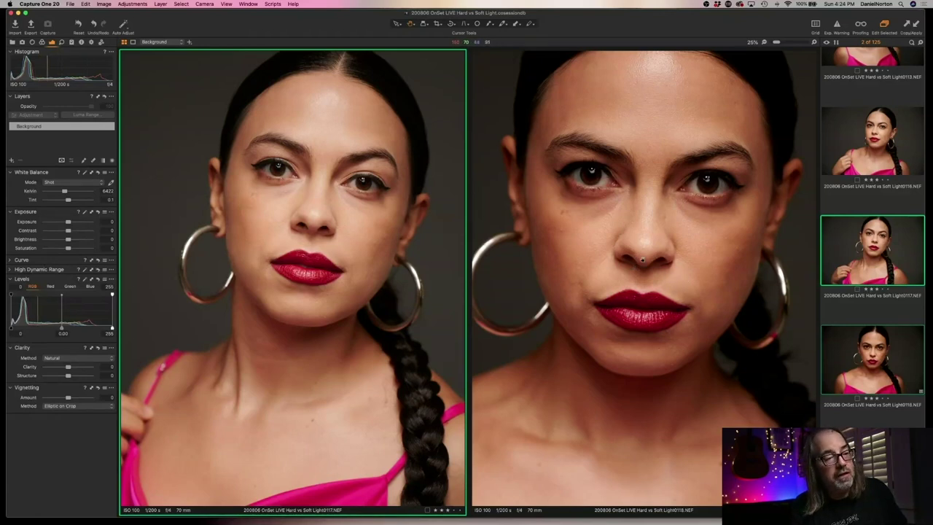
Set the midtone level of portrait 0118 to 0.08 and compare it with portrait 0117.
{"action": "left_click", "coordinate": [642, 260]}
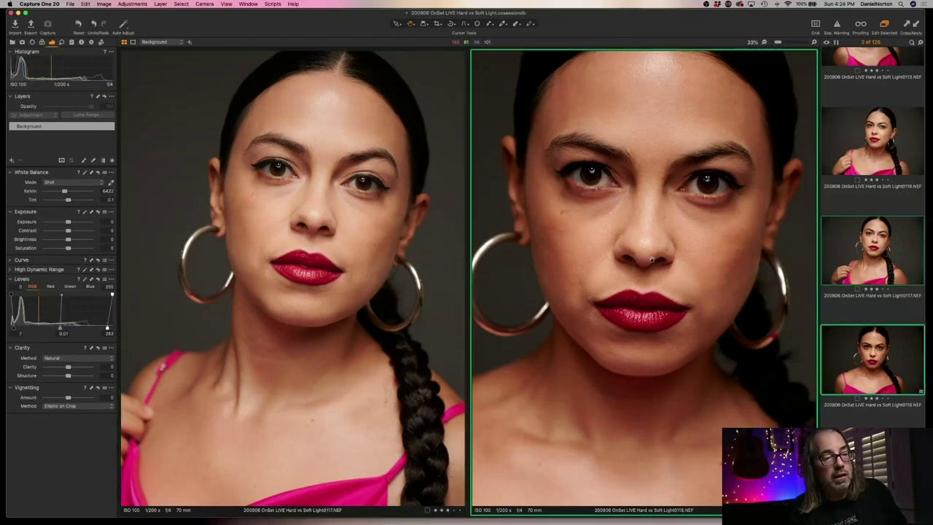
{"action": "left_click_drag", "start_coordinate": [61, 328], "coordinate": [56, 327]}
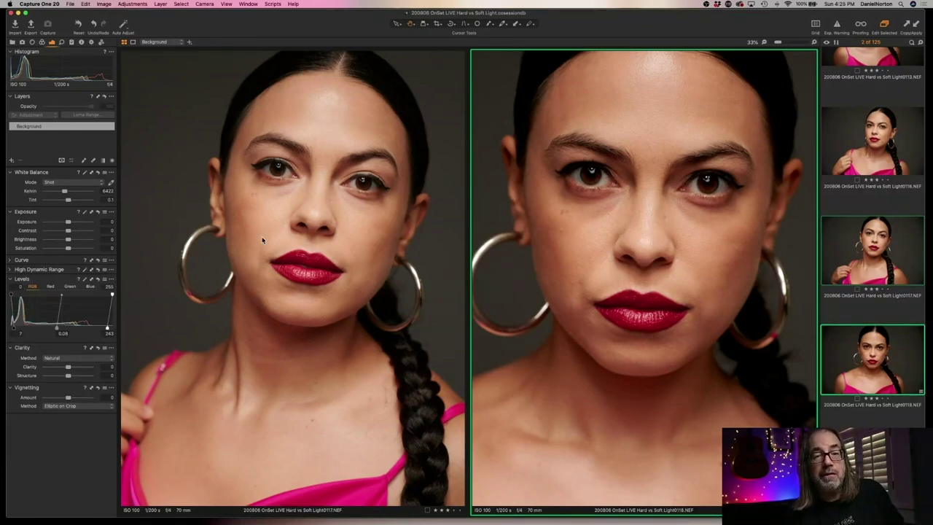
{"action": "left_click", "coordinate": [875, 275]}
{"action": "key", "text": "Down"}
{"action": "key", "text": "Up"}
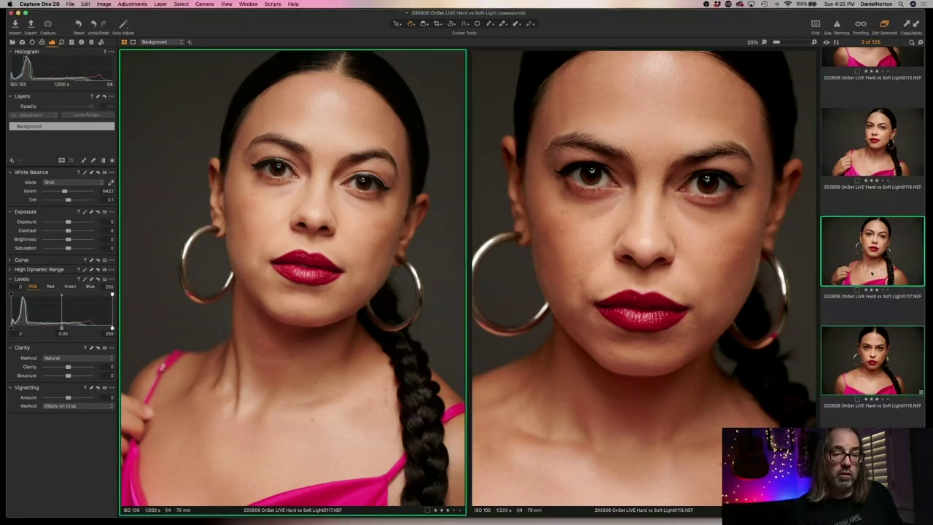
Compare portraits 0119 and 0120 at full view by switching back and forth between them.
{"action": "key", "text": "Down"}
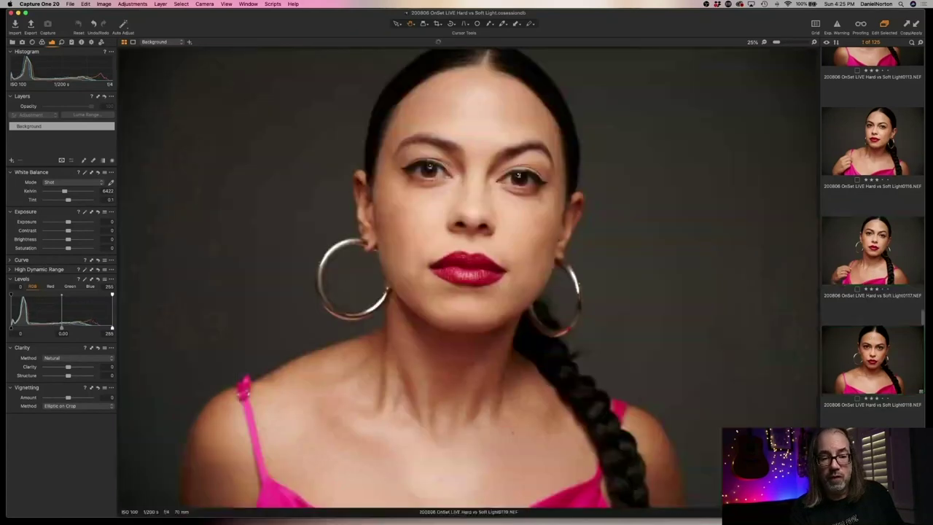
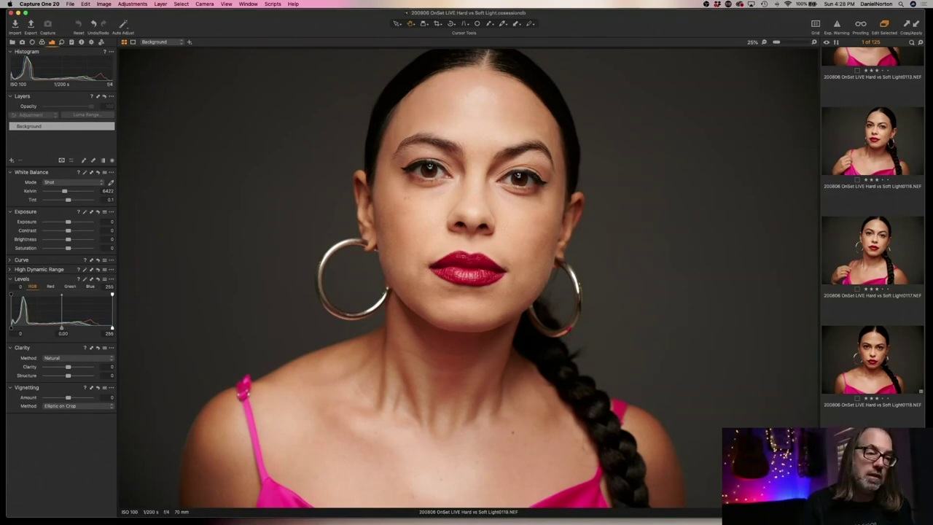
{"action": "key", "text": "Right"}
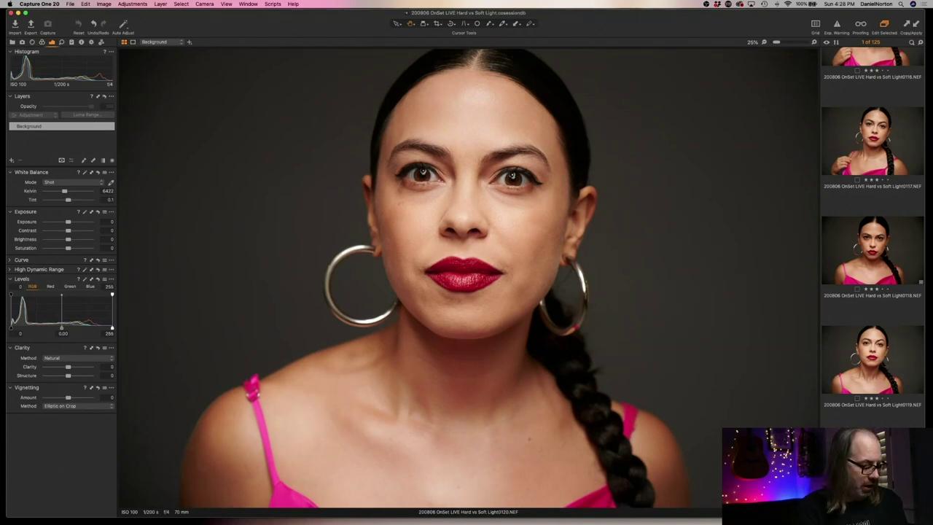
{"action": "key", "text": "Right"}
{"action": "key", "text": "Left"}
{"action": "key", "text": "Left"}
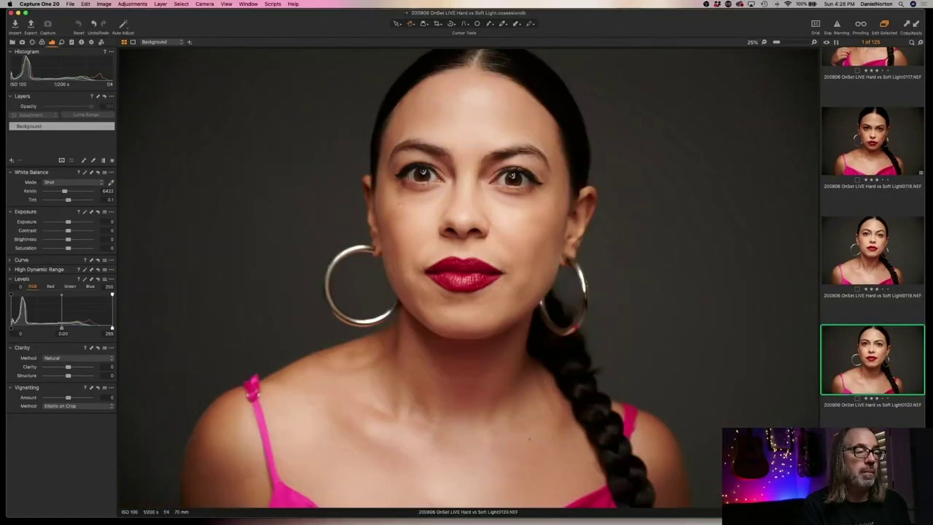
{"action": "key", "text": "Right"}
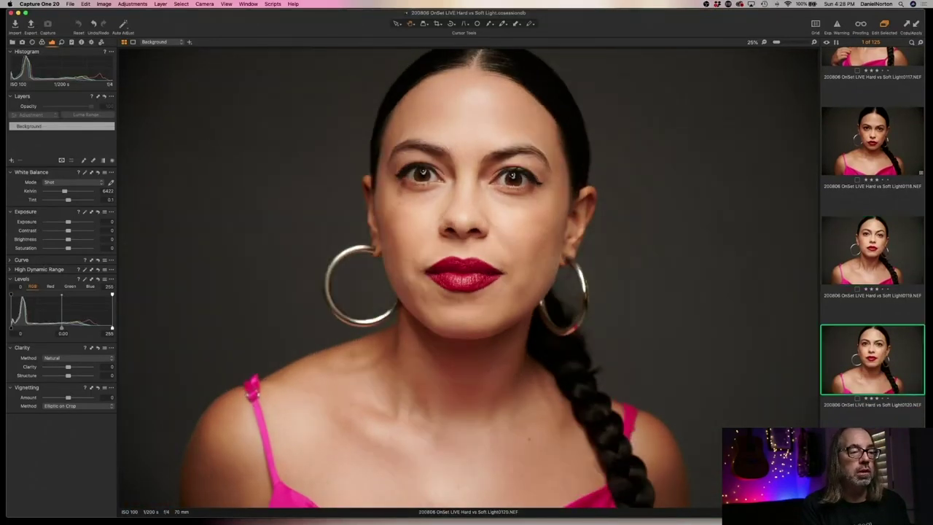
{"action": "key", "text": "Left"}
{"action": "key", "text": "Right"}
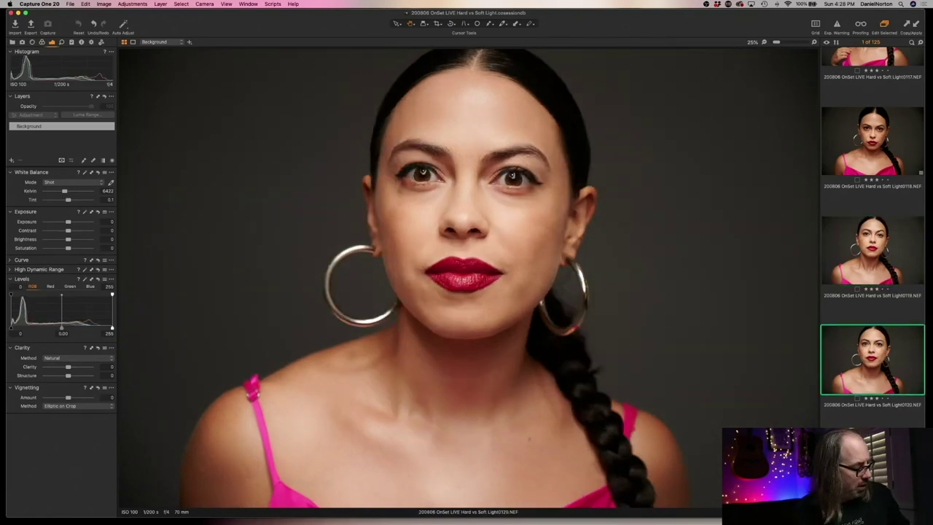
Check portrait 0120 against its neighbouring frames and rate it four stars.
{"action": "key", "text": "Right"}
{"action": "key", "text": "Left"}
{"action": "key", "text": "Left"}
{"action": "key", "text": "Right"}
{"action": "key", "text": "Right"}
{"action": "key", "text": "Left"}
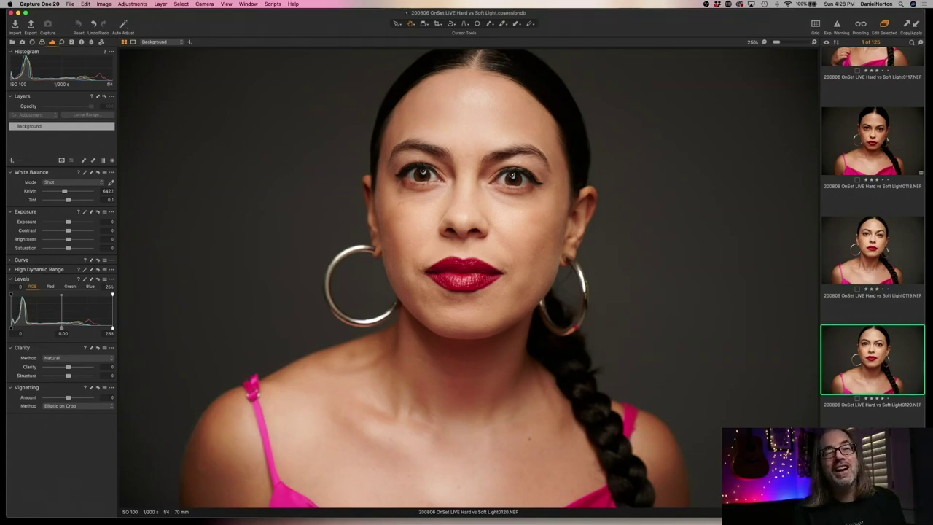
Reject portraits 0121, 0122 and 0123.
{"action": "key", "text": "Down"}
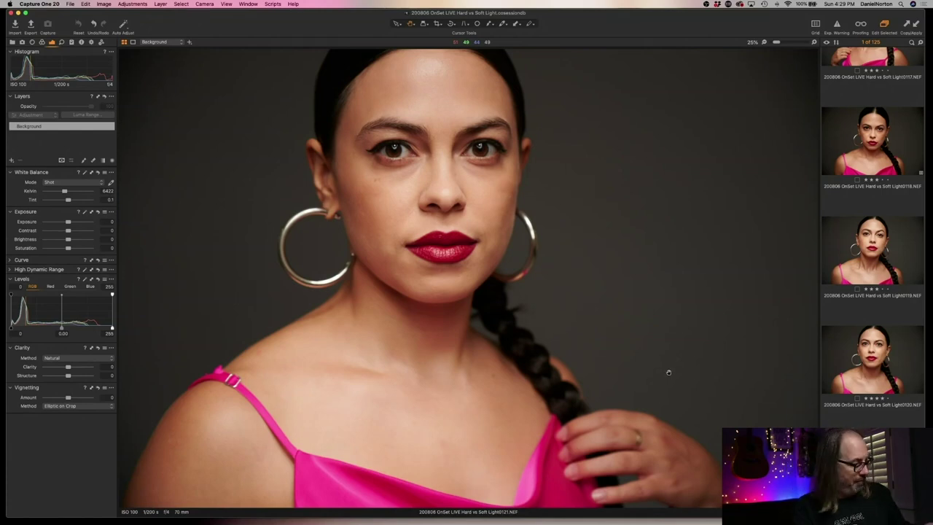
{"action": "key", "text": "super+BackSpace"}
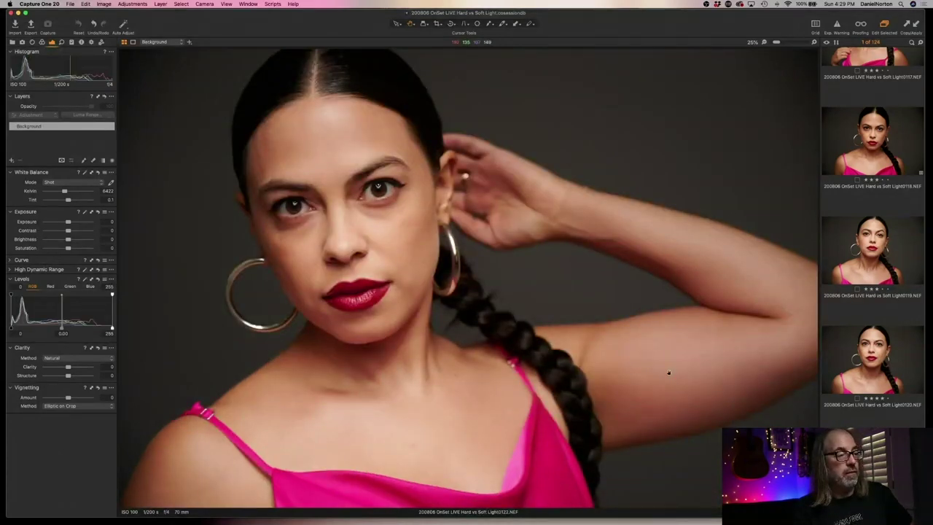
{"action": "key", "text": "super+BackSpace"}
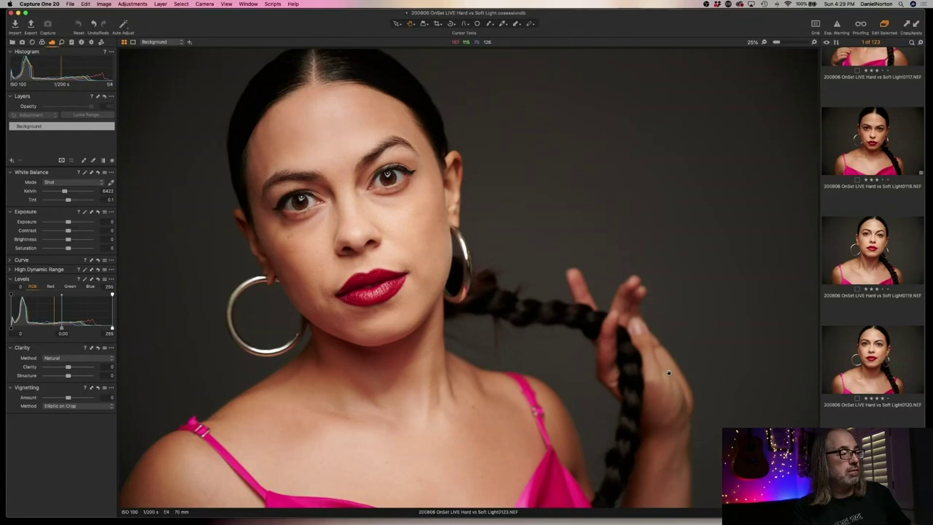
{"action": "key", "text": "super+BackSpace"}
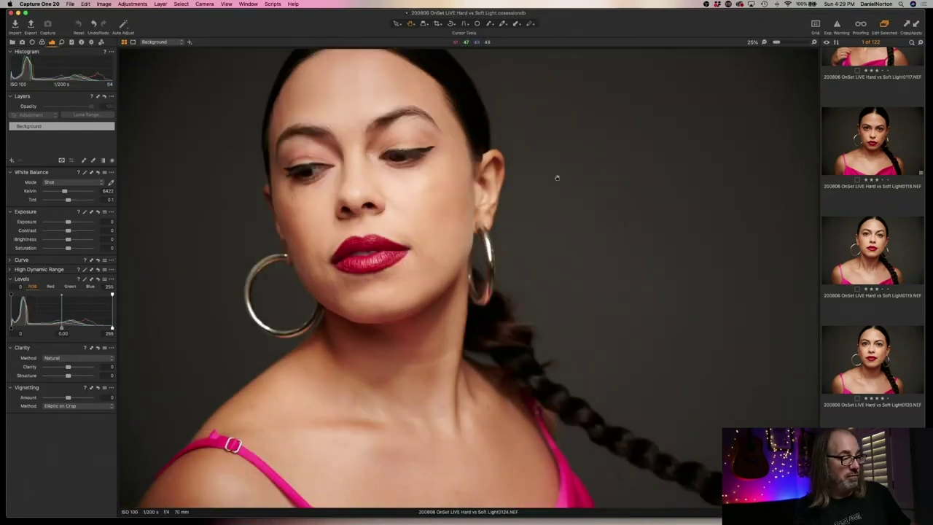
Inspect the jawline and earring in portrait 0124 at 100%, and reject portraits 0124, 0125 and 0126.
{"action": "left_click", "coordinate": [490, 278]}
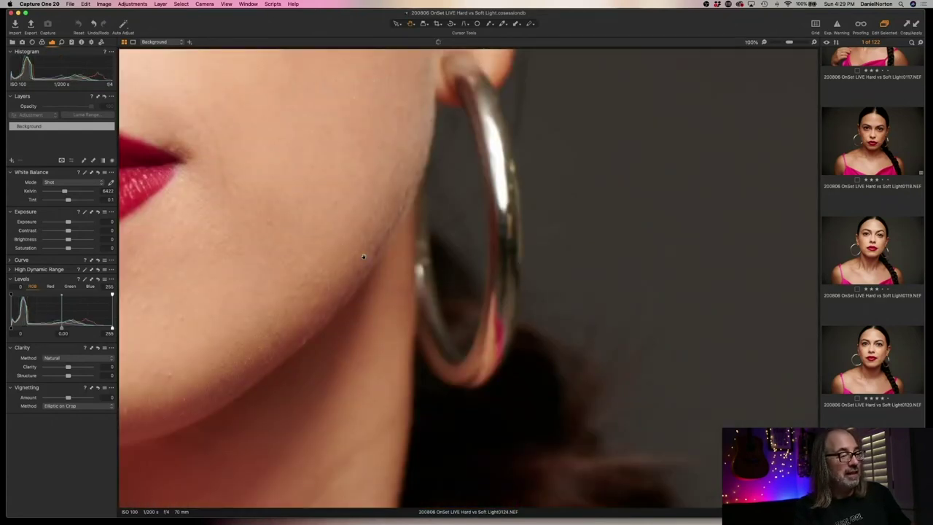
{"action": "left_click", "coordinate": [285, 246]}
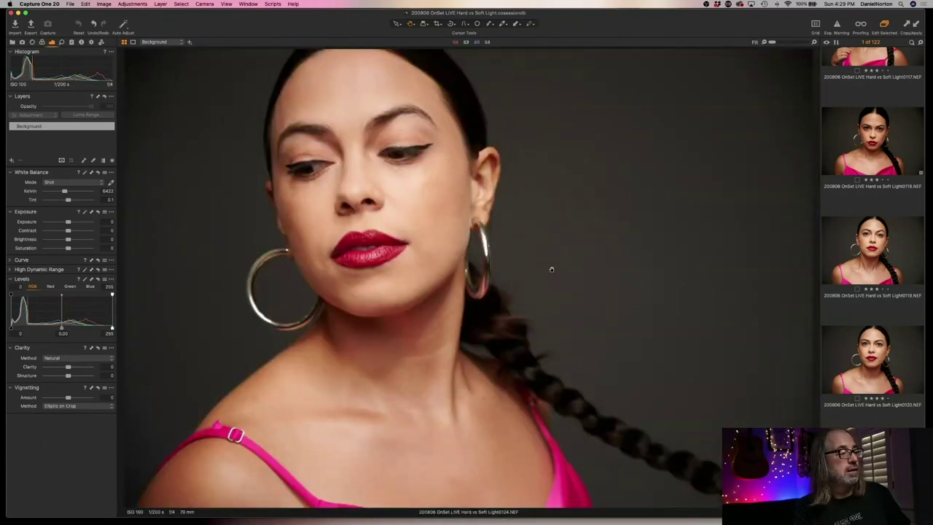
{"action": "key", "text": "super+BackSpace"}
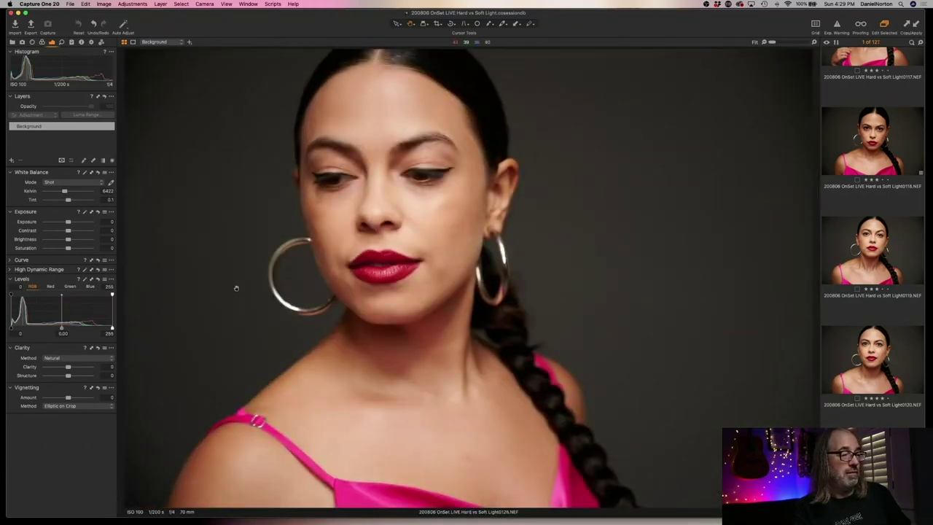
{"action": "key", "text": "super+BackSpace"}
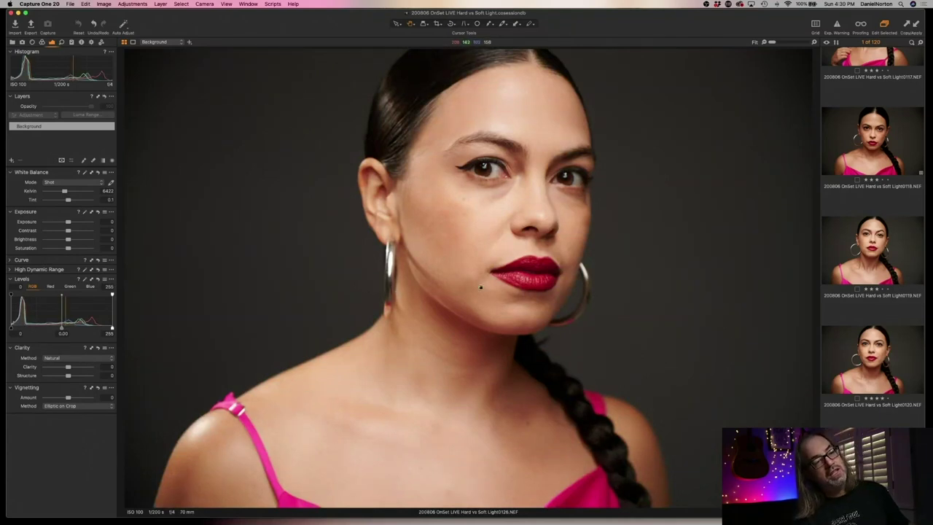
{"action": "key", "text": "super+BackSpace"}
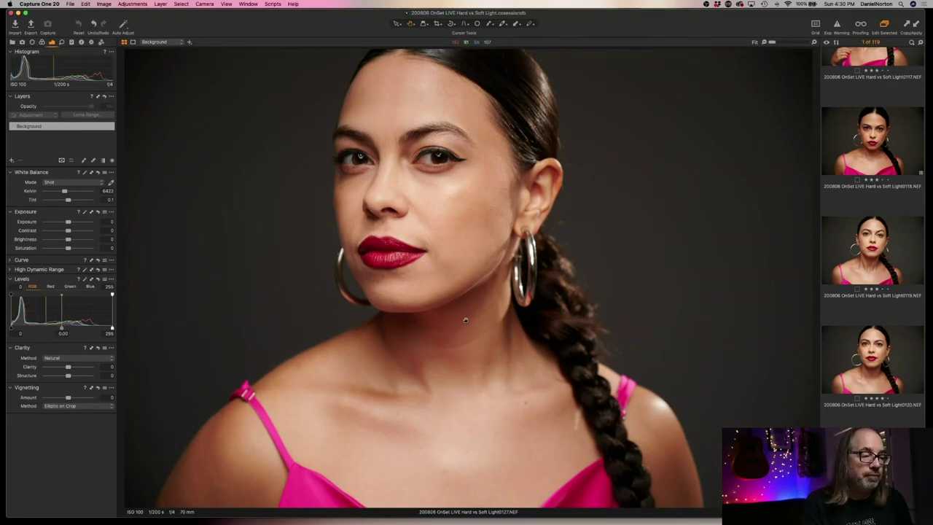
Inspect the jawline and earring in portrait 0127 at 100%.
{"action": "left_click", "coordinate": [504, 251]}
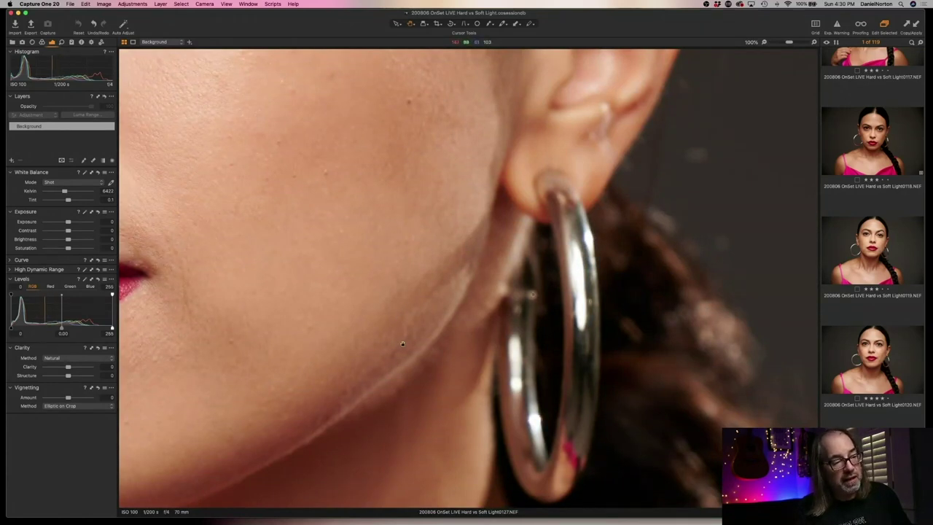
{"action": "left_click", "coordinate": [446, 271]}
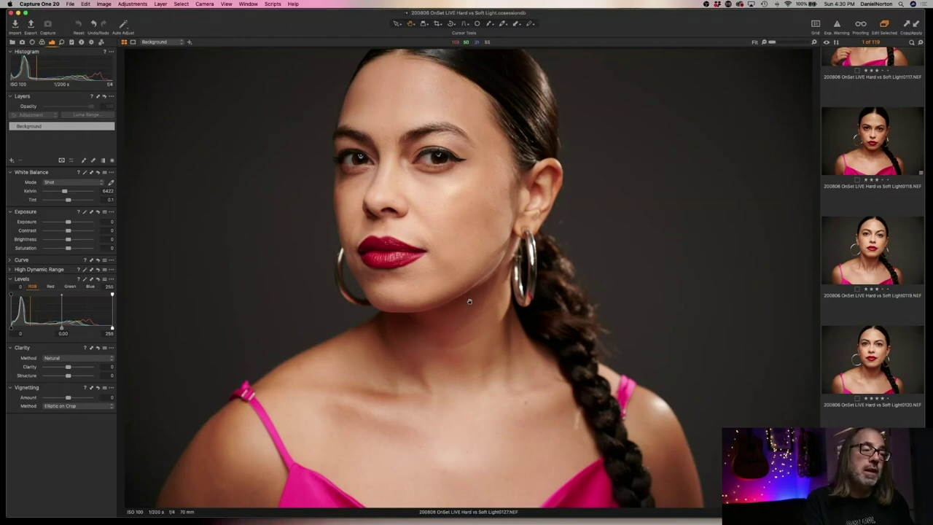
{"action": "left_click", "coordinate": [491, 257]}
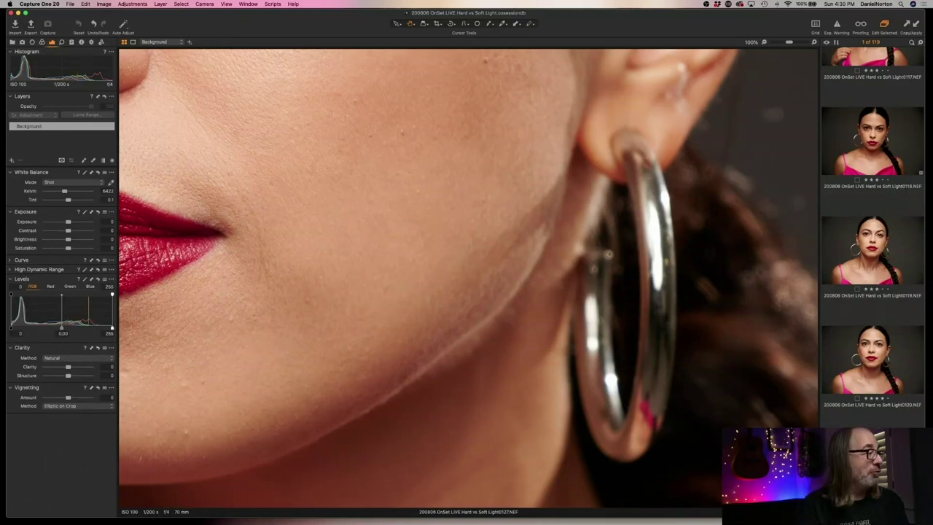
{"action": "left_click", "coordinate": [11, 161]}
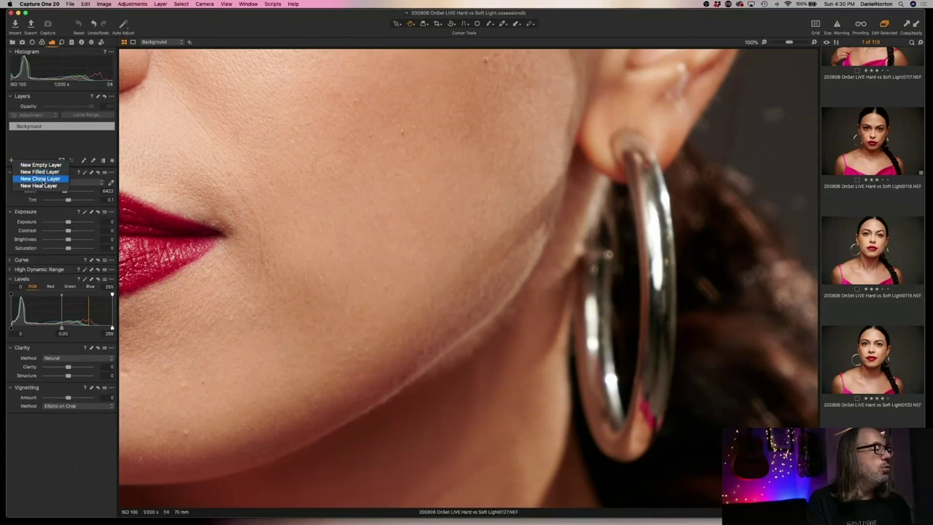
{"action": "left_click", "coordinate": [41, 179]}
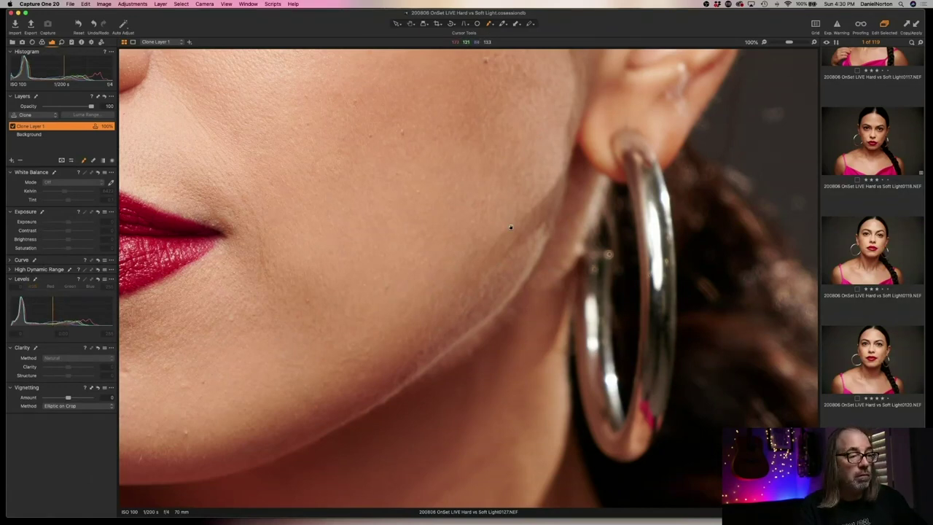
{"action": "scroll", "coordinate": [514, 233], "scroll_direction": "up", "scroll_amount": 1}
{"action": "scroll", "coordinate": [514, 233], "scroll_direction": "right", "scroll_amount": 1}
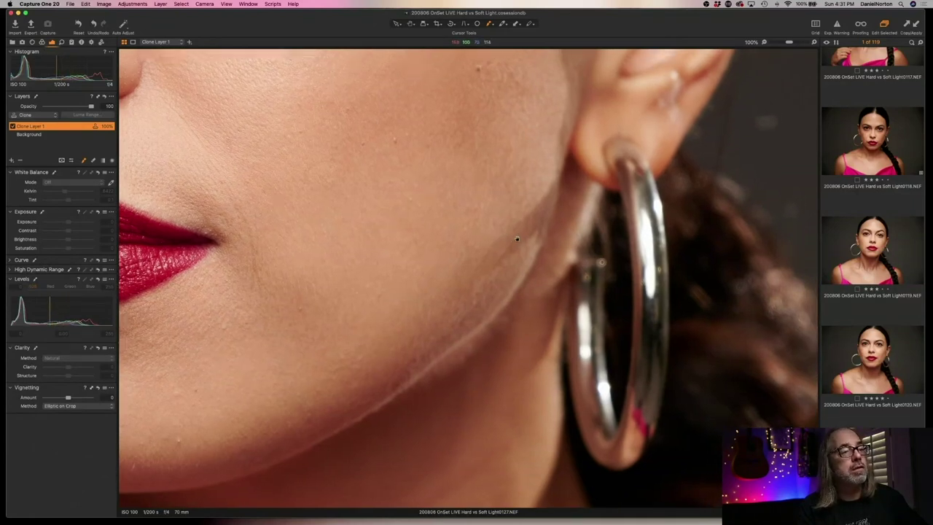
{"action": "scroll", "coordinate": [517, 239], "scroll_direction": "down", "scroll_amount": 1}
{"action": "scroll", "coordinate": [516, 238], "scroll_direction": "left", "scroll_amount": 1}
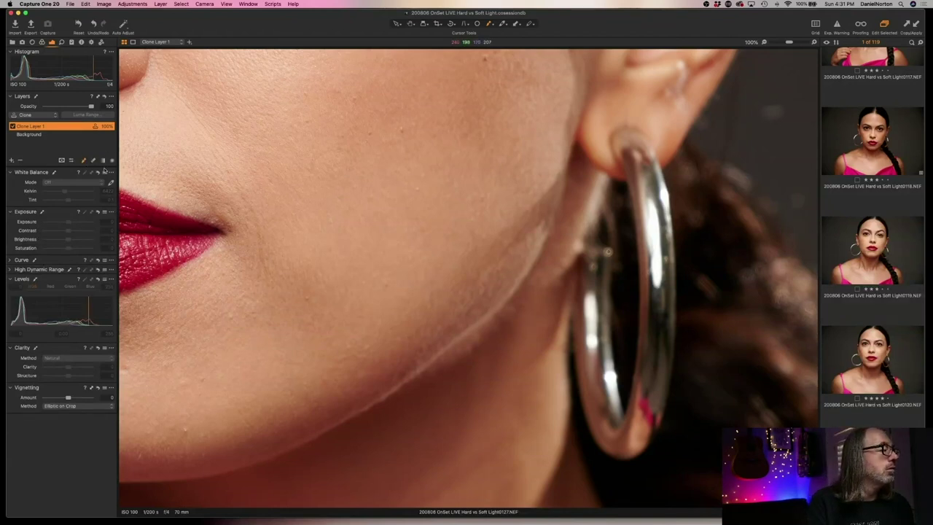
{"action": "right_click", "coordinate": [29, 129]}
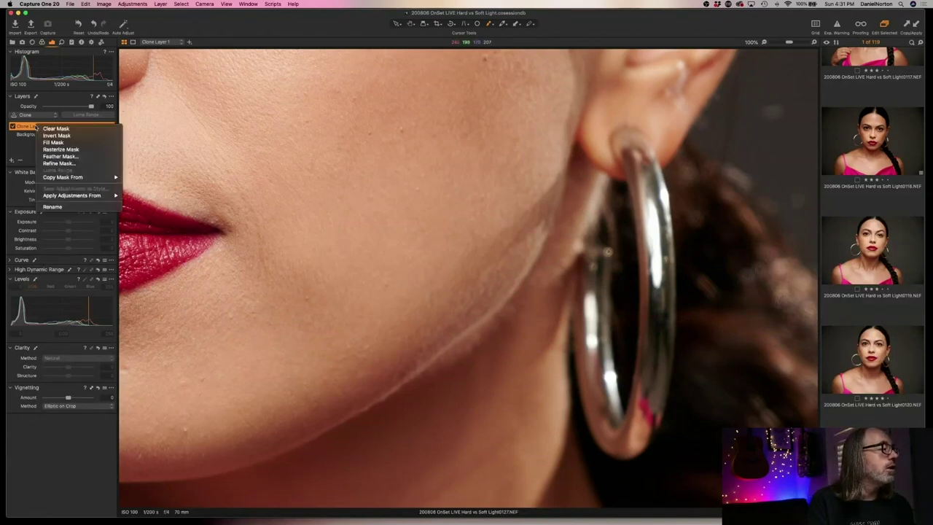
{"action": "left_click", "coordinate": [28, 128]}
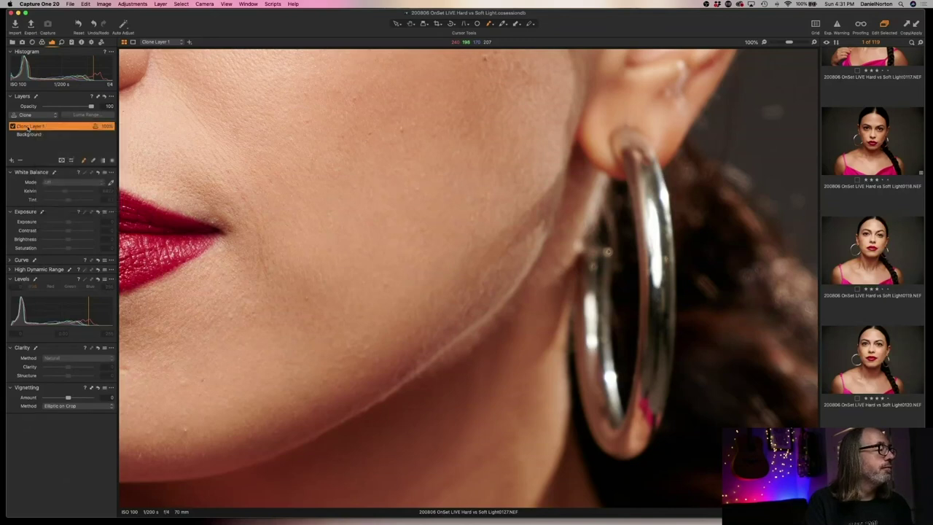
{"action": "key", "text": "Delete"}
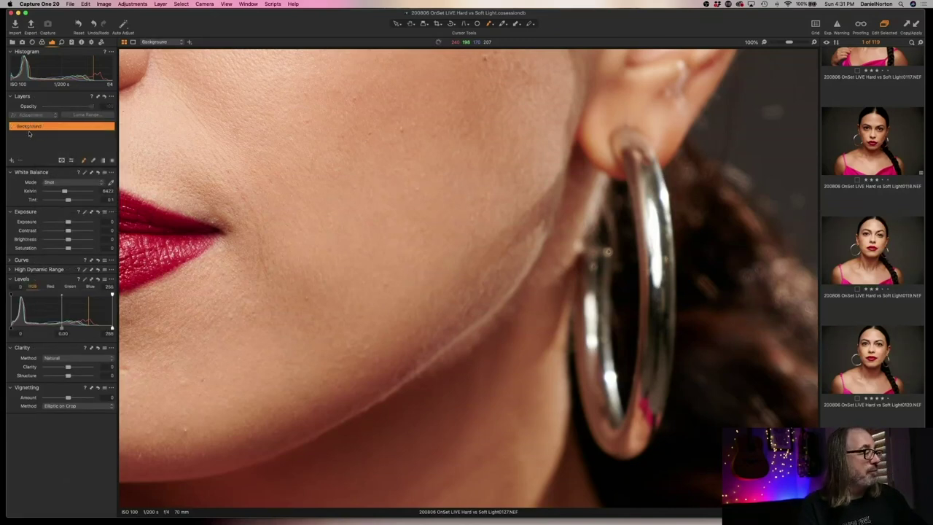
Add a new heal layer to portrait 0127.
{"action": "left_click", "coordinate": [12, 159]}
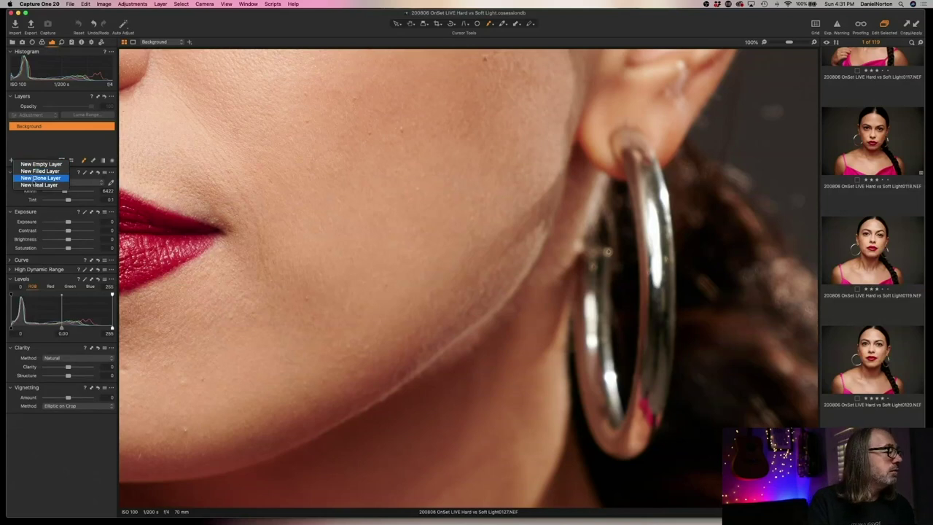
{"action": "left_click", "coordinate": [33, 184]}
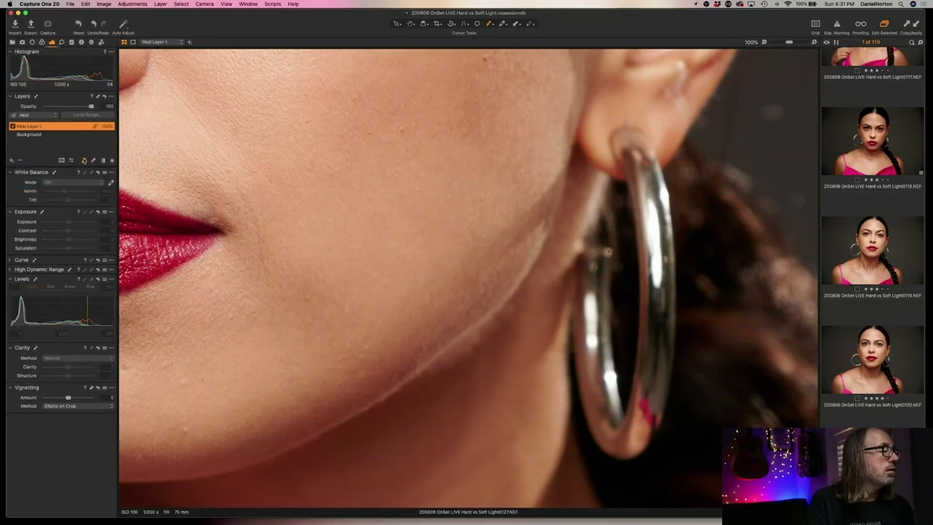
{"action": "left_click", "coordinate": [84, 160]}
{"action": "mouse_move", "coordinate": [111, 165]}
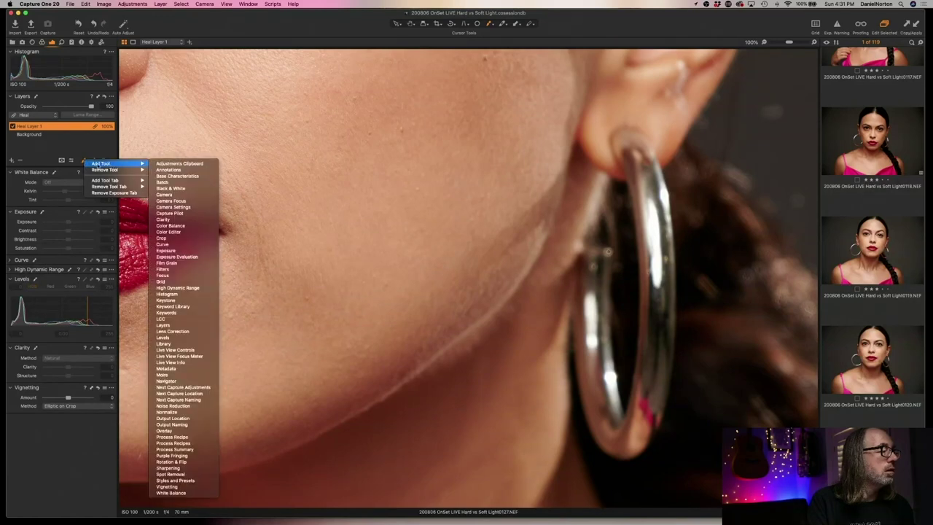
{"action": "key", "text": "Escape"}
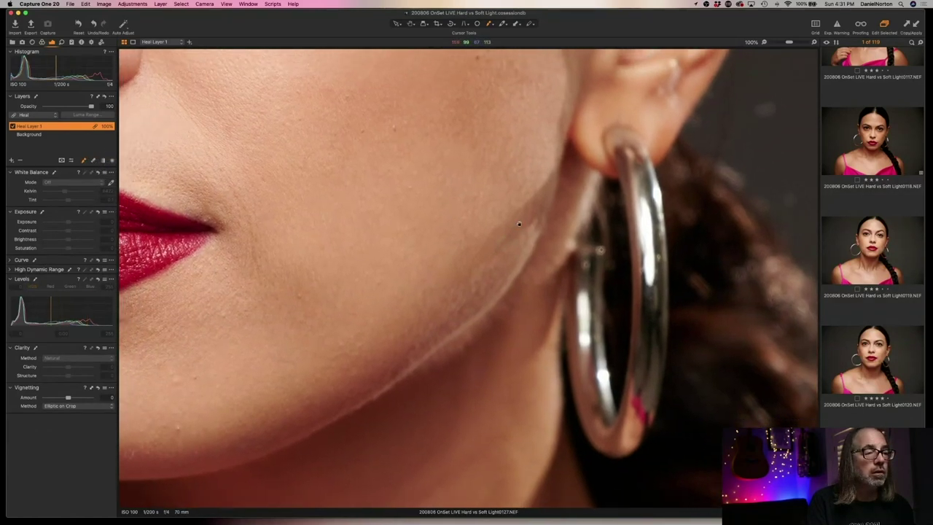
{"action": "scroll", "coordinate": [519, 224], "scroll_direction": "down", "scroll_amount": 2}
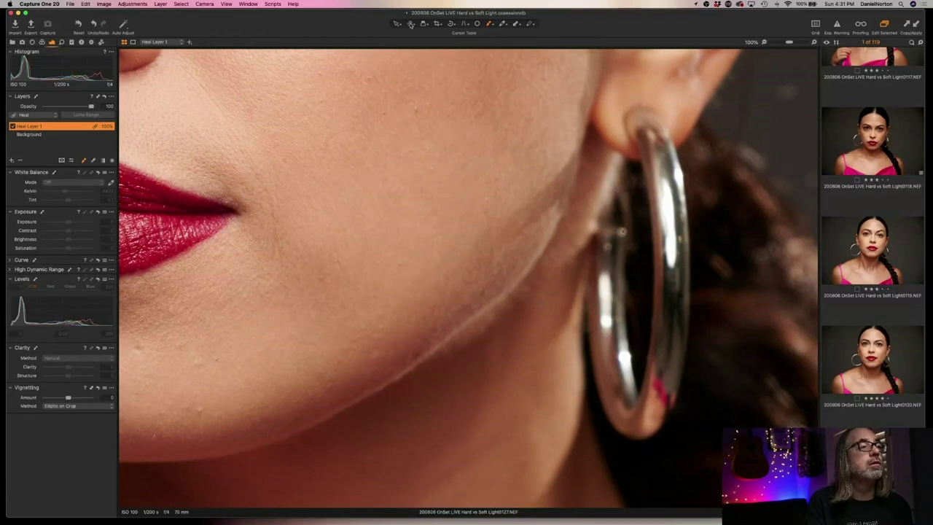
Examine the heal layer's type options and the brush cursor tools for a way to retouch the jawline.
{"action": "key", "text": "super+0"}
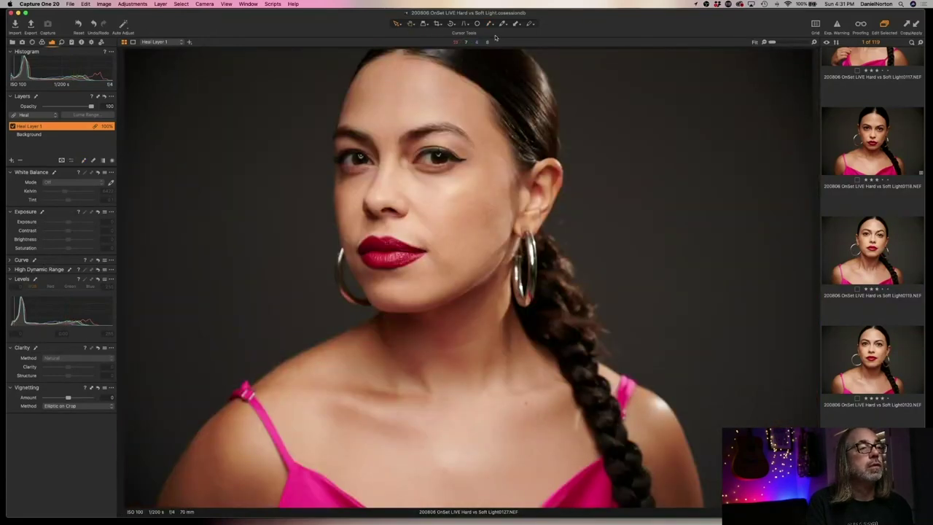
{"action": "left_click", "coordinate": [26, 135]}
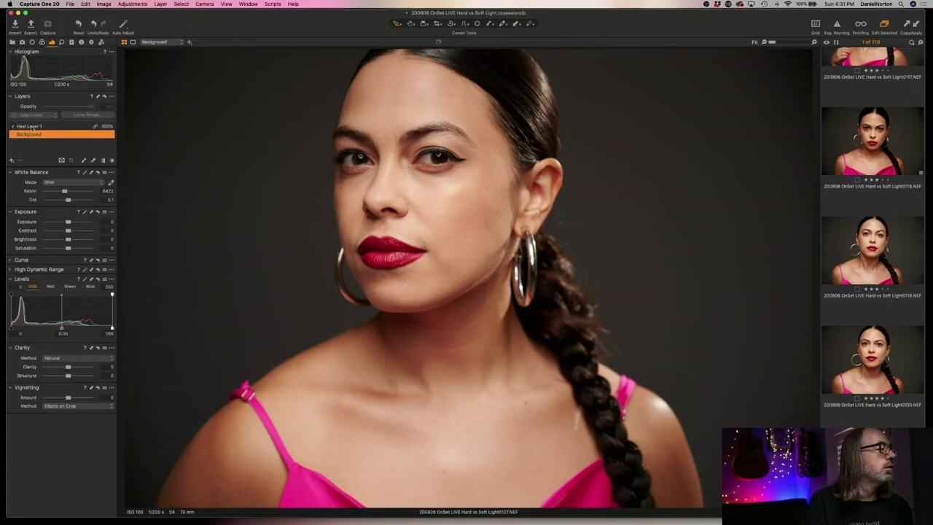
{"action": "left_click", "coordinate": [31, 126]}
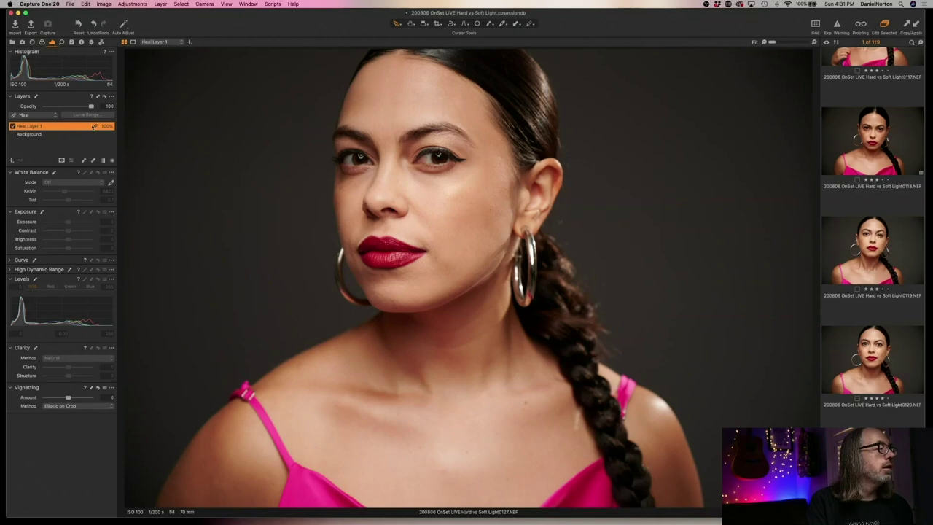
{"action": "left_click", "coordinate": [54, 115]}
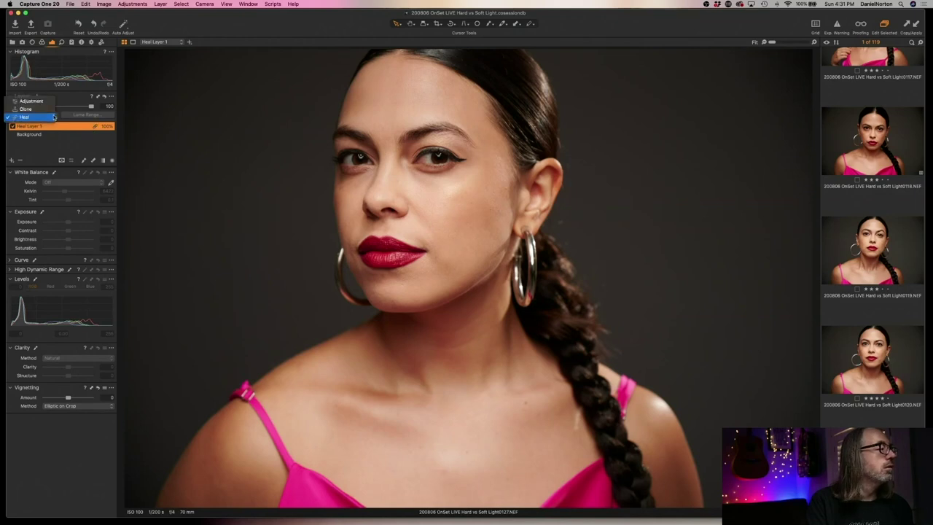
{"action": "left_click", "coordinate": [54, 118]}
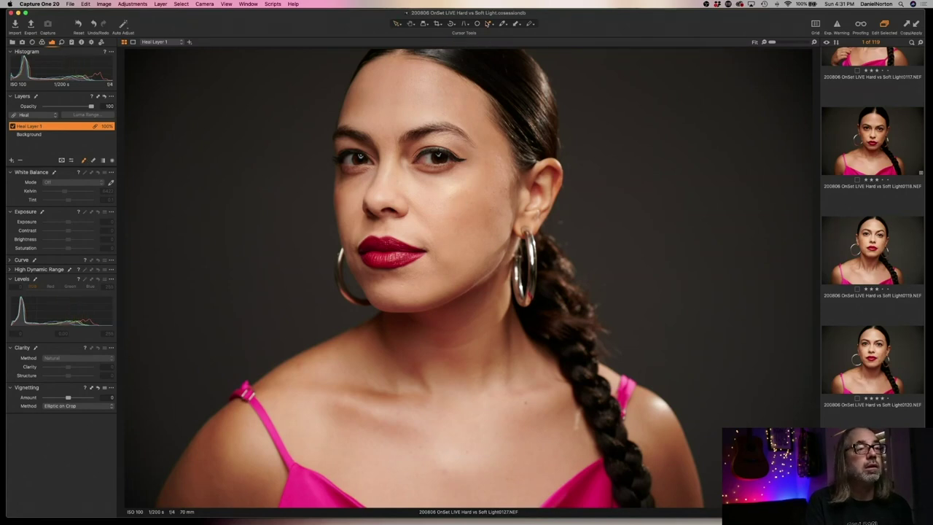
{"action": "right_click", "coordinate": [493, 26]}
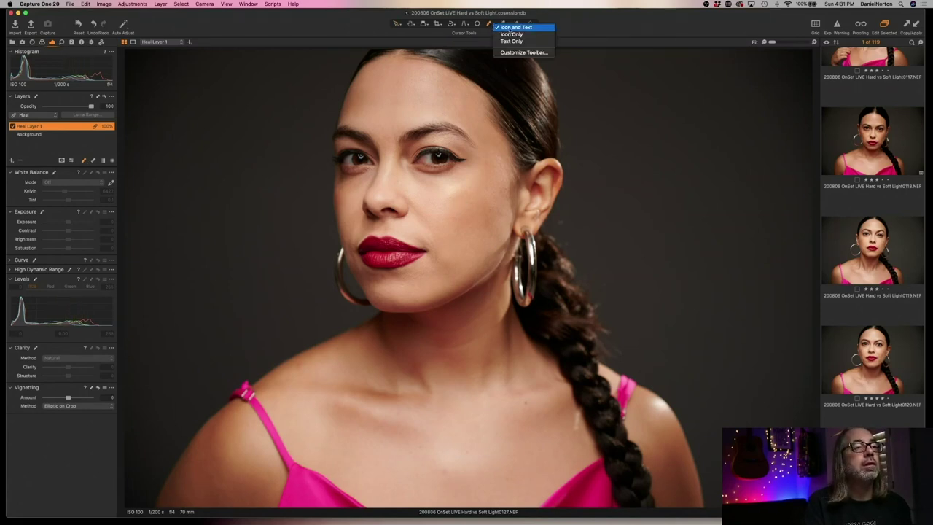
{"action": "left_click", "coordinate": [492, 26]}
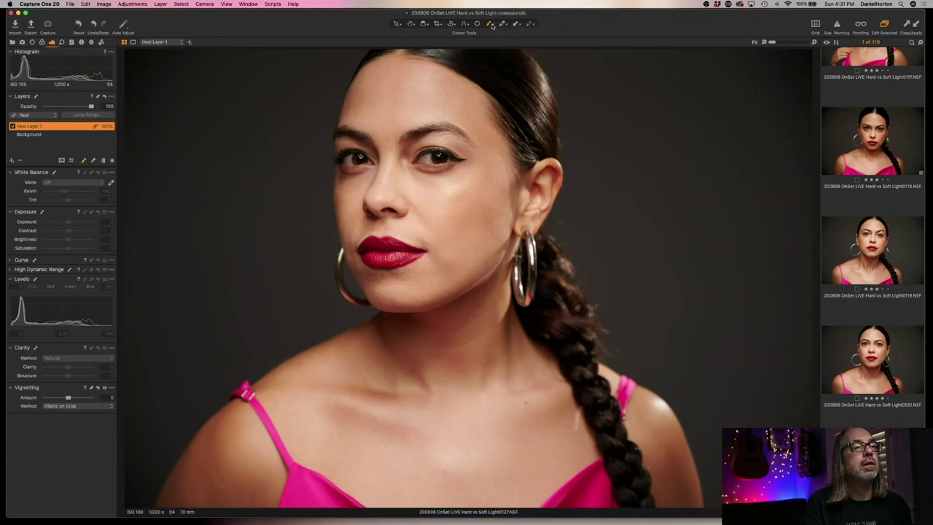
{"action": "right_click", "coordinate": [493, 25]}
{"action": "left_click", "coordinate": [470, 35]}
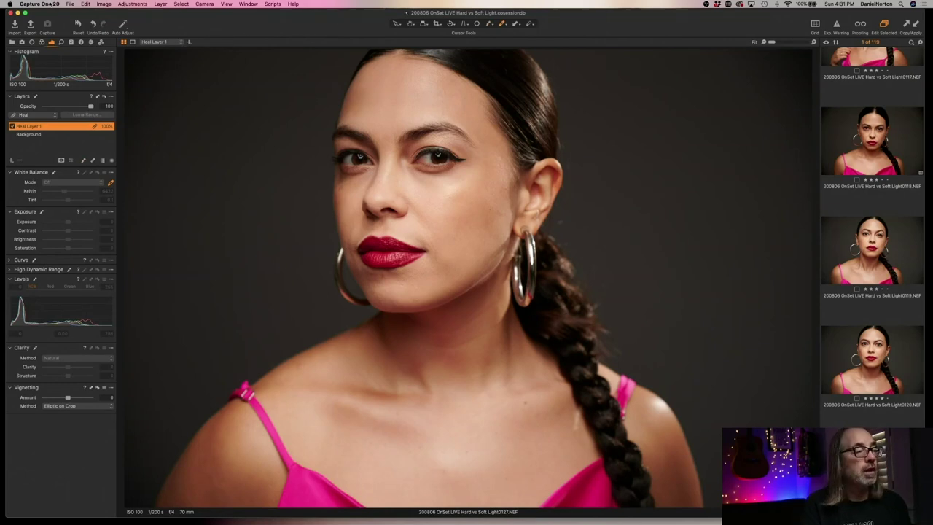
{"action": "left_click", "coordinate": [55, 4]}
{"action": "left_click", "coordinate": [79, 101]}
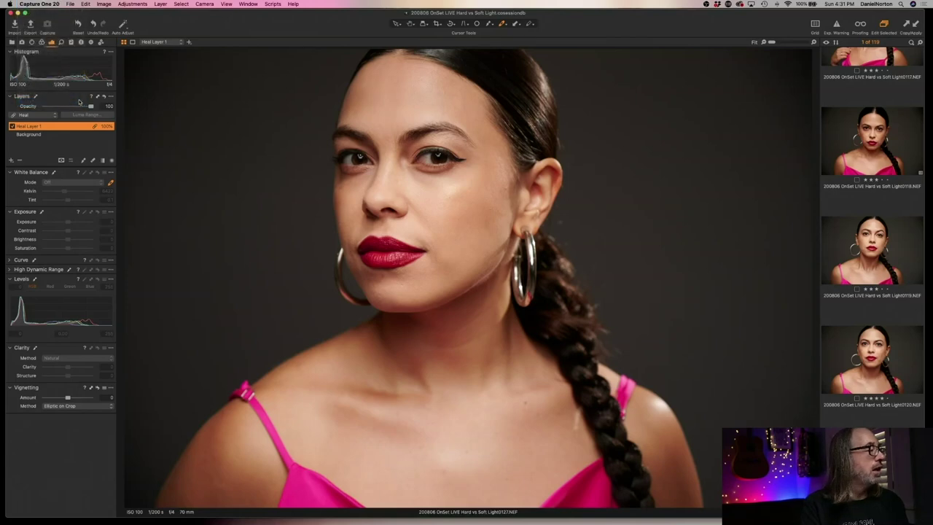
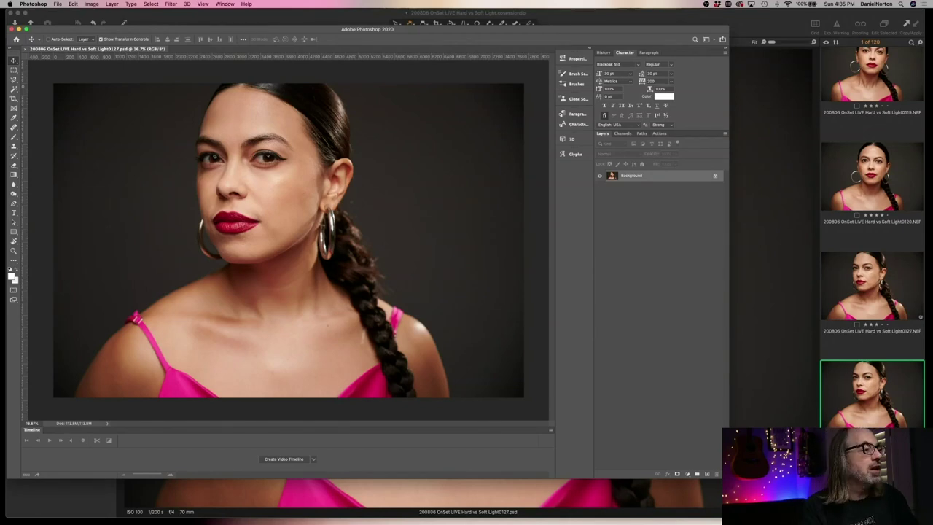
Switch to Photoshop, enlarge its window and inspect the jawline beside the earring in portrait 0127 at 100%.
{"action": "key", "text": "ctrl+alt+Return"}
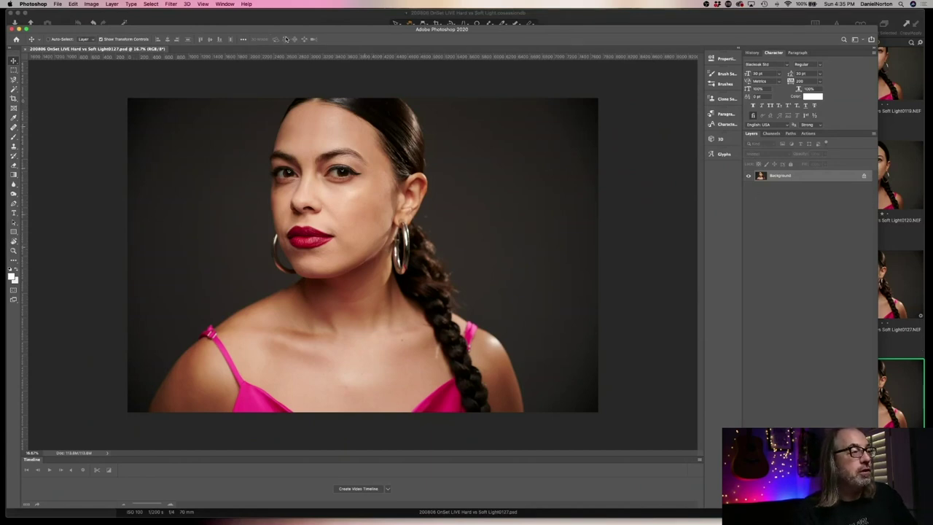
{"action": "left_click_drag", "start_coordinate": [253, 32], "coordinate": [252, 21]}
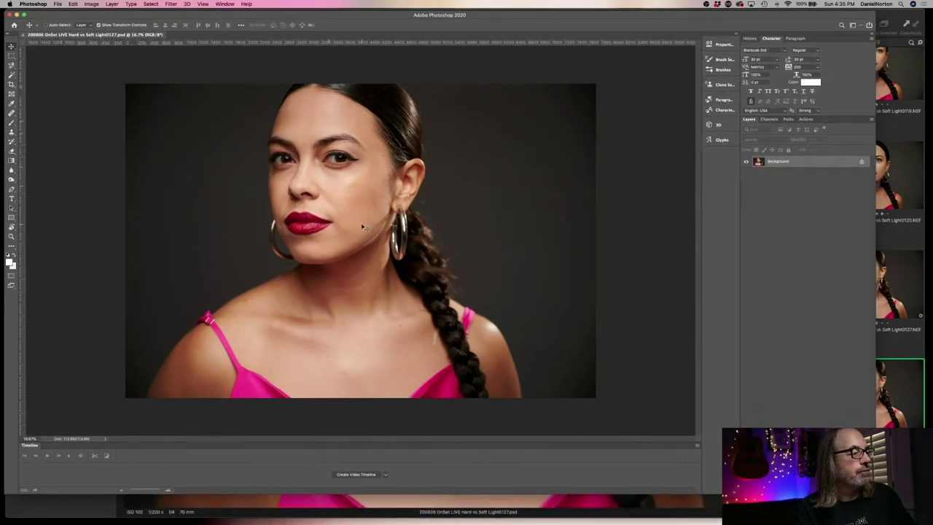
{"action": "key", "text": "z"}
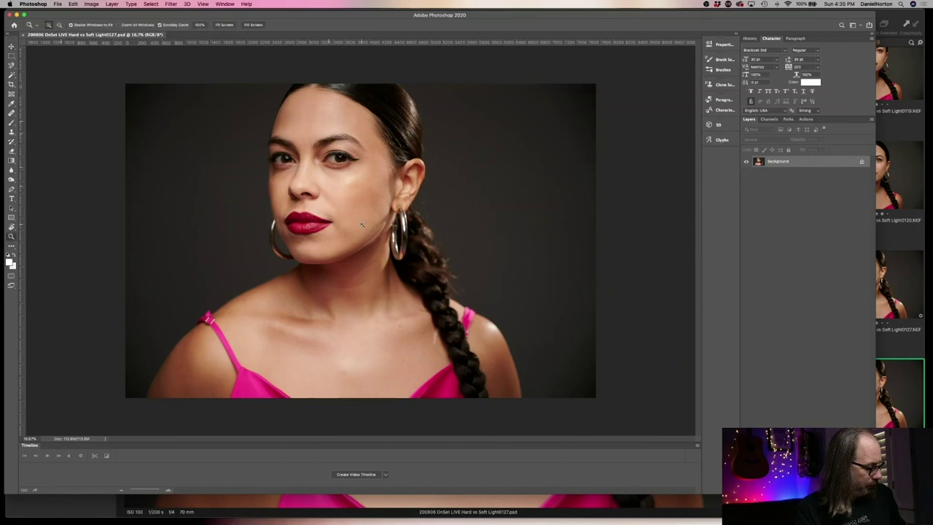
{"action": "left_click_drag", "start_coordinate": [362, 225], "coordinate": [425, 200]}
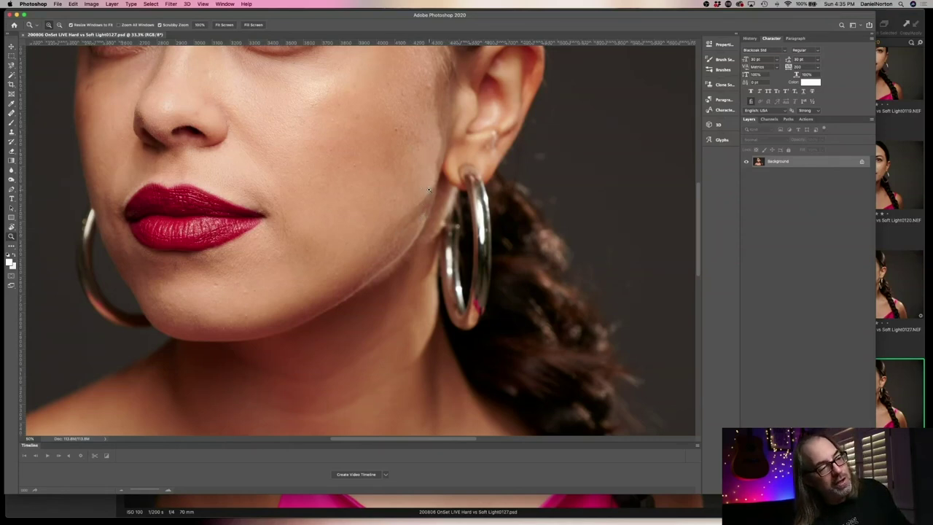
{"action": "left_click", "coordinate": [409, 226]}
{"action": "left_click", "coordinate": [410, 228]}
{"action": "left_click", "coordinate": [409, 231]}
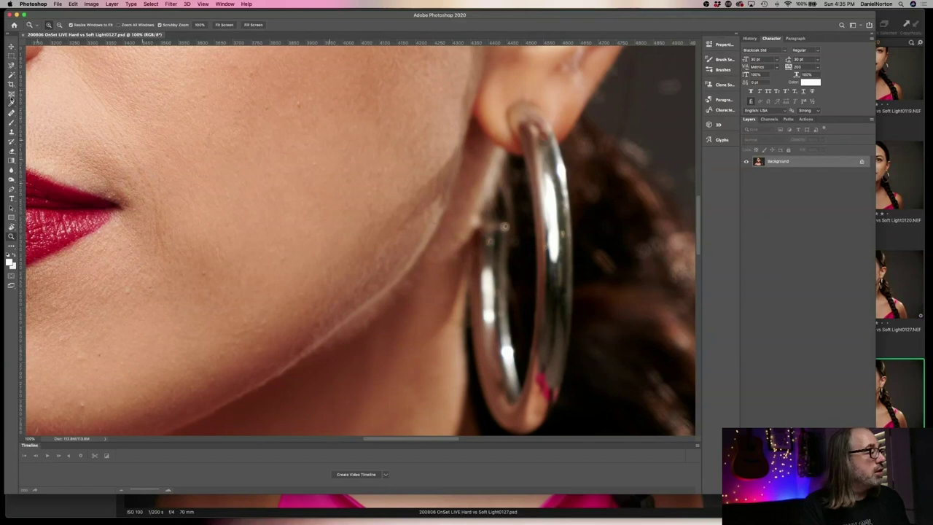
Retouch three areas of uneven skin along the jaw edge below the ear with the Patch tool, using nearby cheek skin and deselecting after each.
{"action": "right_click", "coordinate": [12, 115]}
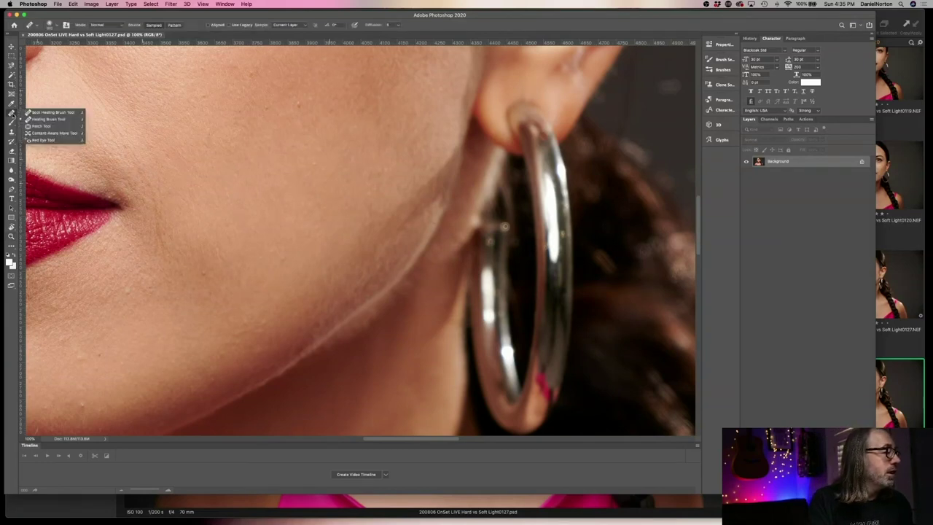
{"action": "left_click", "coordinate": [51, 127]}
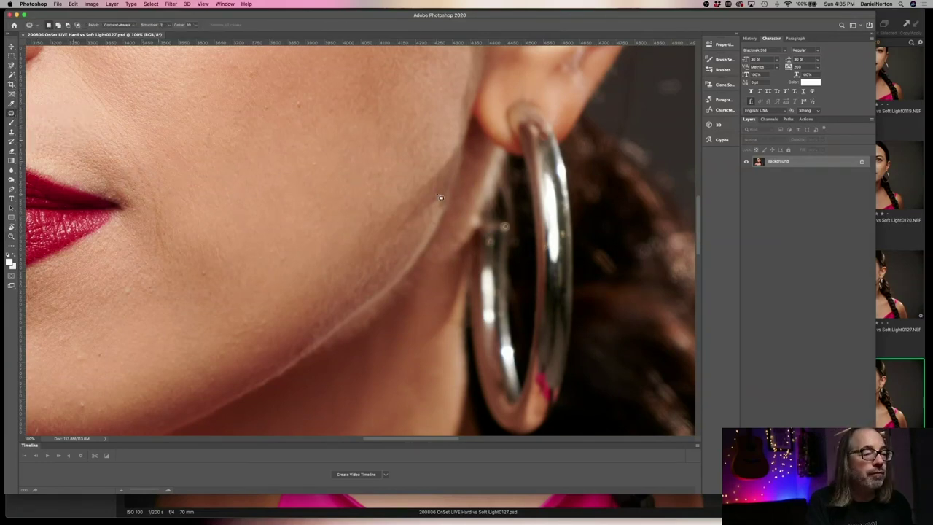
{"action": "mouse_move", "coordinate": [441, 198]}
{"action": "left_mouse_down"}
{"action": "mouse_move", "coordinate": [453, 156]}
{"action": "mouse_move", "coordinate": [391, 212]}
{"action": "mouse_move", "coordinate": [373, 248]}
{"action": "mouse_move", "coordinate": [394, 243]}
{"action": "mouse_move", "coordinate": [443, 198]}
{"action": "mouse_move", "coordinate": [403, 179]}
{"action": "left_mouse_up"}
{"action": "key", "text": "ctrl+d"}
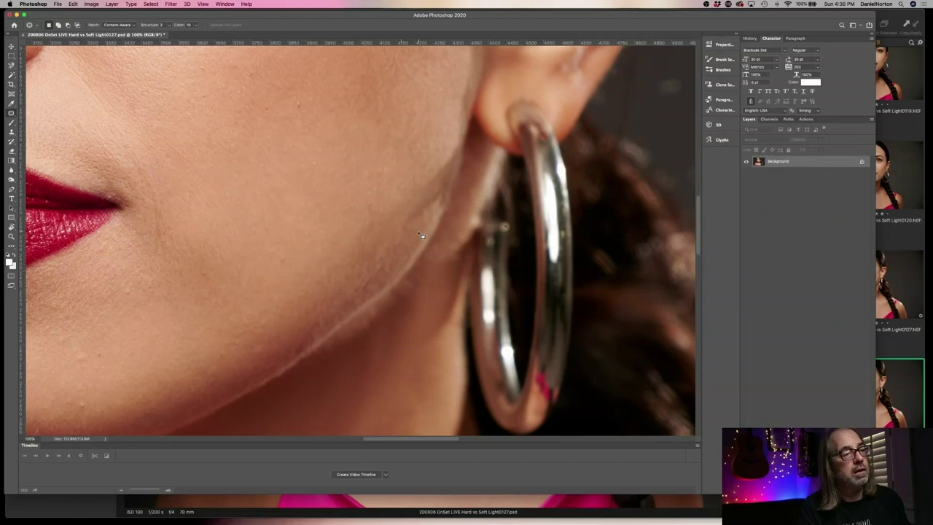
{"action": "mouse_move", "coordinate": [439, 182]}
{"action": "left_mouse_down"}
{"action": "mouse_move", "coordinate": [407, 225]}
{"action": "mouse_move", "coordinate": [436, 211]}
{"action": "mouse_move", "coordinate": [441, 166]}
{"action": "mouse_move", "coordinate": [417, 188]}
{"action": "mouse_move", "coordinate": [406, 221]}
{"action": "left_mouse_up"}
{"action": "key", "text": "super+d"}
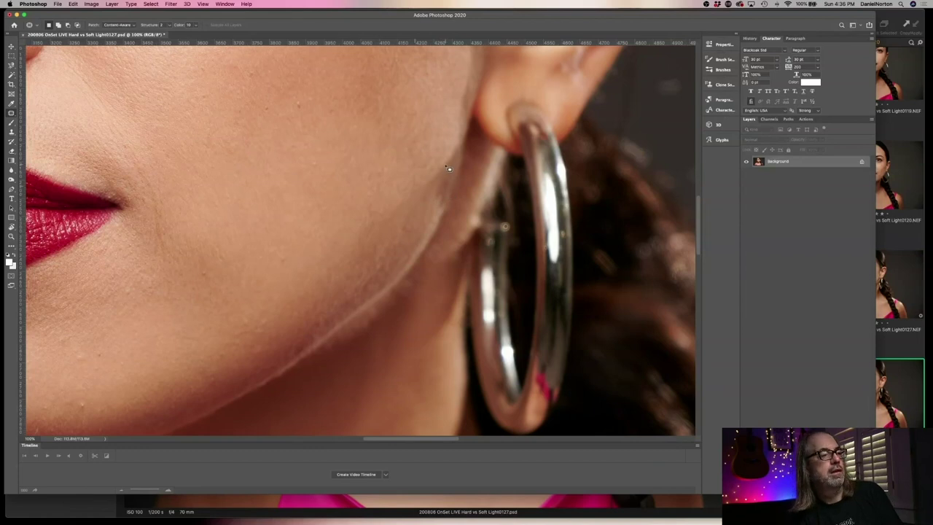
{"action": "mouse_move", "coordinate": [437, 168]}
{"action": "left_mouse_down"}
{"action": "mouse_move", "coordinate": [441, 211]}
{"action": "mouse_move", "coordinate": [446, 162]}
{"action": "mouse_move", "coordinate": [435, 169]}
{"action": "mouse_move", "coordinate": [440, 183]}
{"action": "mouse_move", "coordinate": [417, 201]}
{"action": "left_mouse_up"}
{"action": "key", "text": "ctrl+d"}
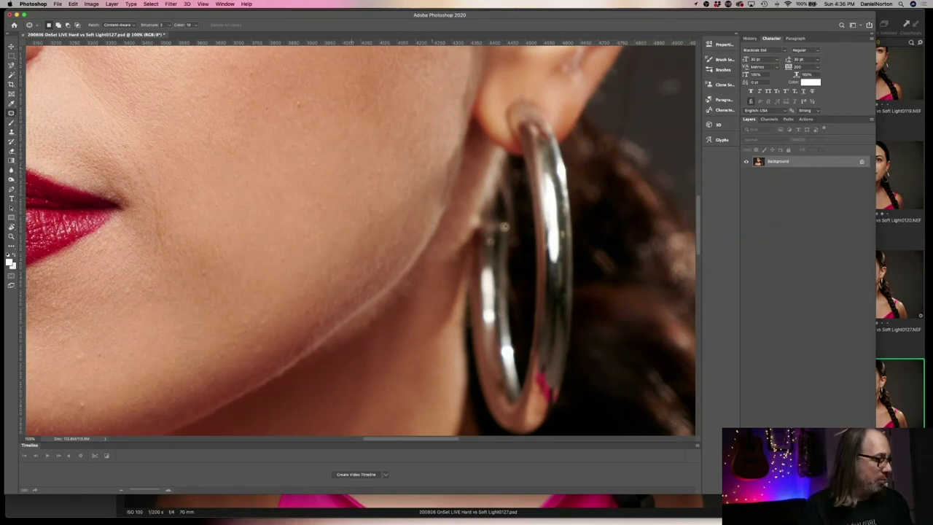
View the whole portrait and compare its opened history state with the patched state, ending on the last patch deselection.
{"action": "left_click", "coordinate": [10, 235]}
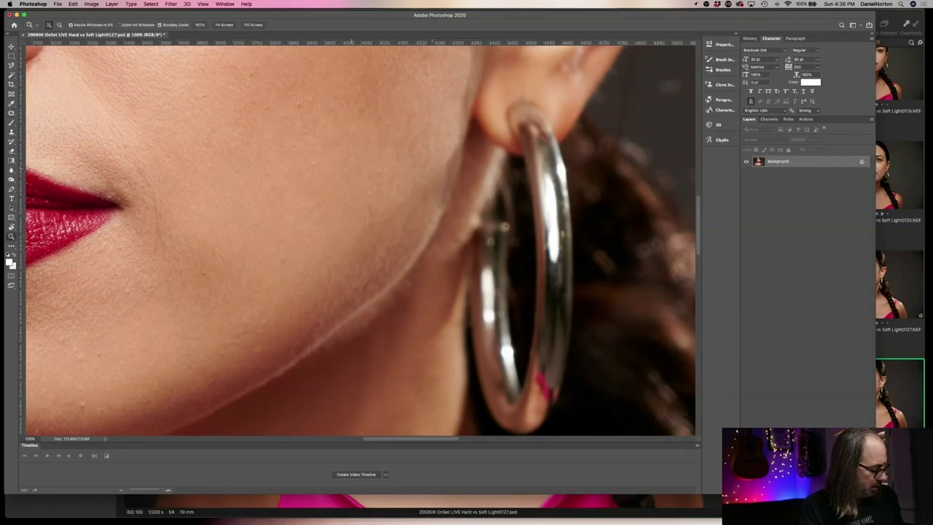
{"action": "left_click", "coordinate": [34, 232], "text": "alt"}
{"action": "key", "text": "super+Tab"}
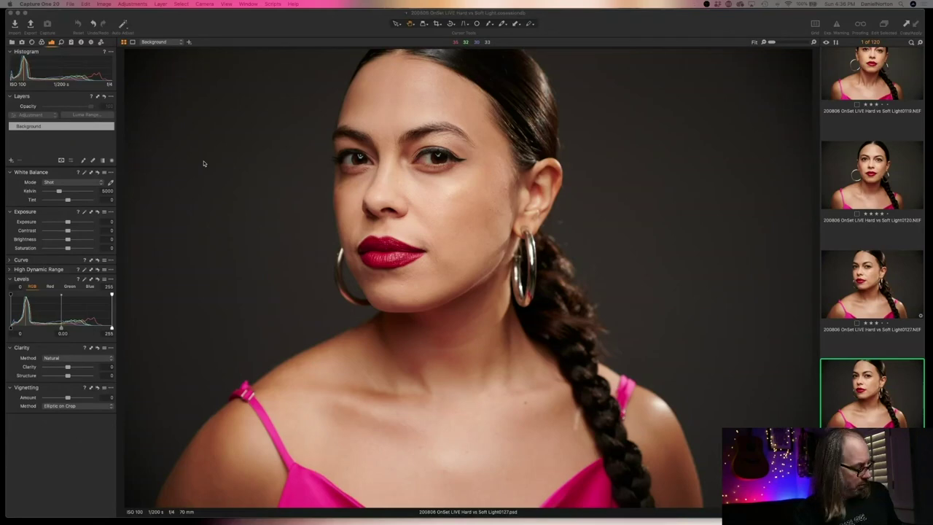
{"action": "key", "text": "super+Tab"}
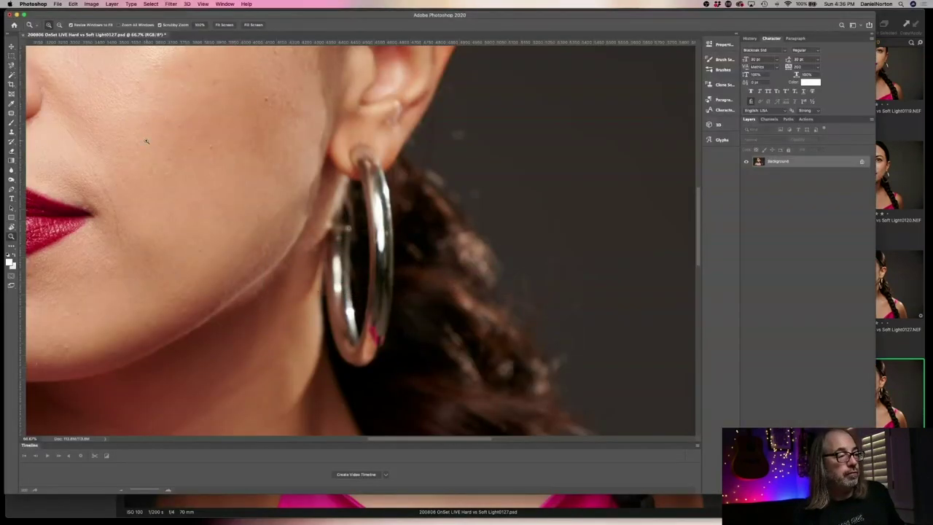
{"action": "left_click", "coordinate": [304, 183]}
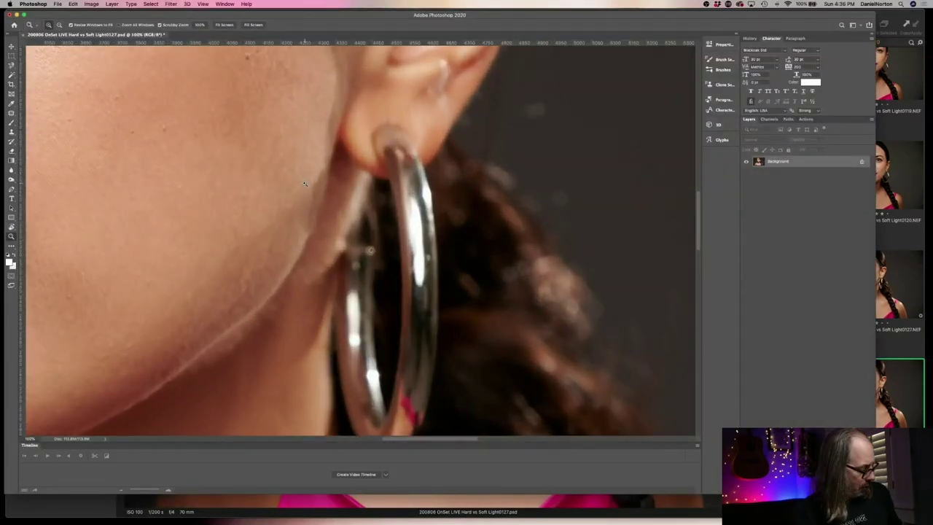
{"action": "left_click", "coordinate": [305, 183], "text": "alt"}
{"action": "left_click", "coordinate": [304, 182], "text": "alt"}
{"action": "left_click", "coordinate": [305, 183], "text": "alt"}
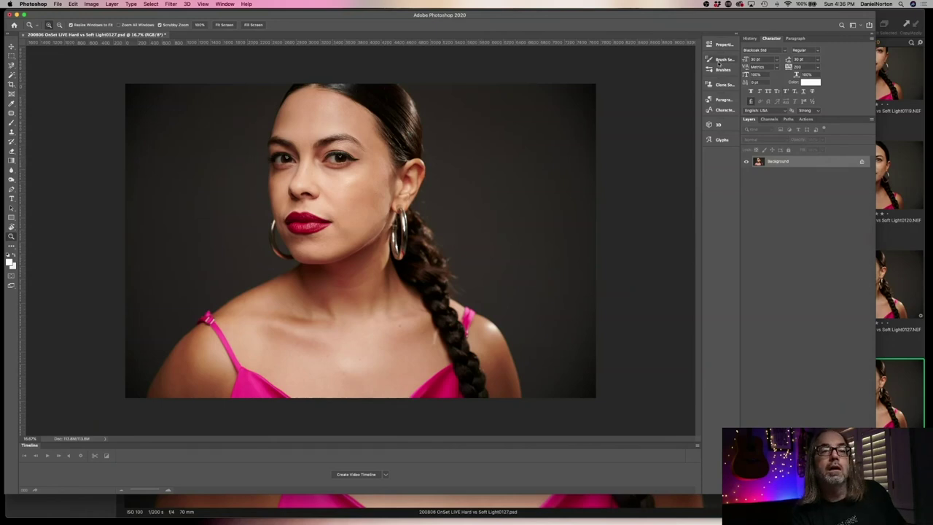
{"action": "left_click", "coordinate": [751, 38]}
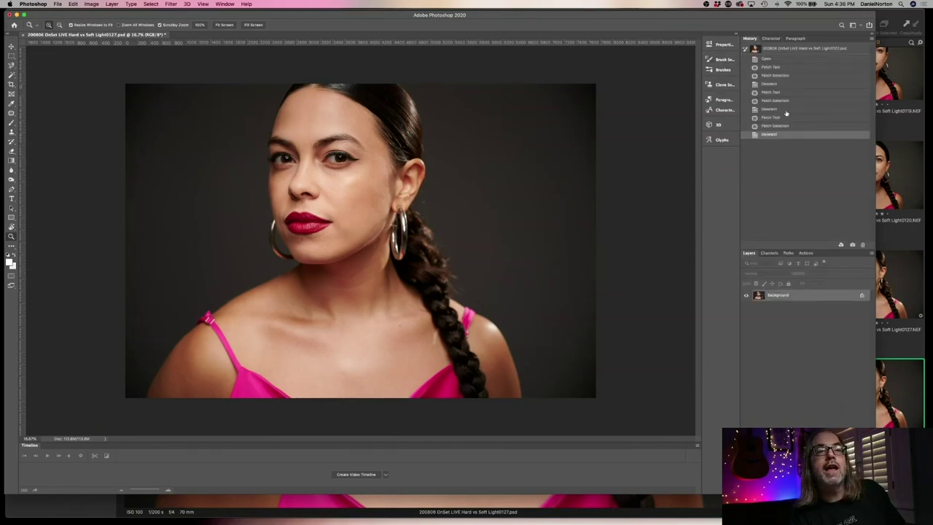
{"action": "left_click", "coordinate": [771, 59]}
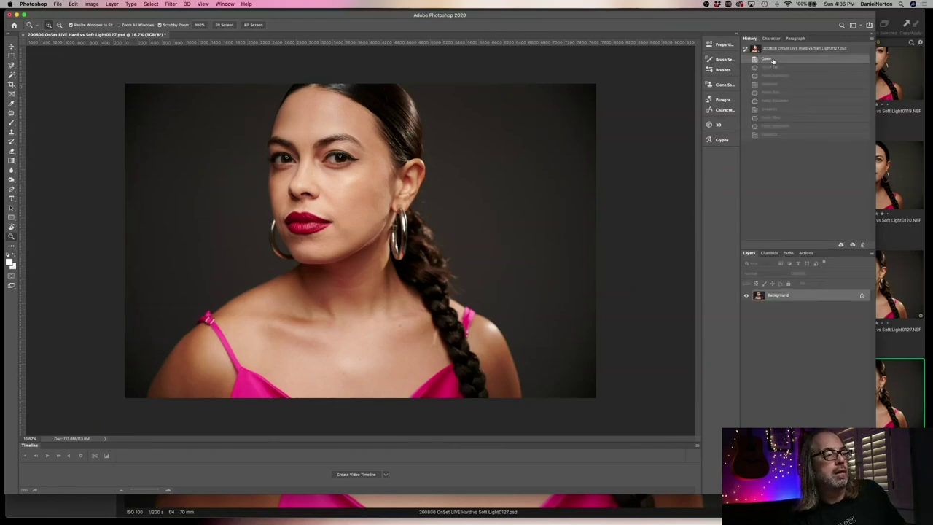
{"action": "left_click", "coordinate": [778, 135]}
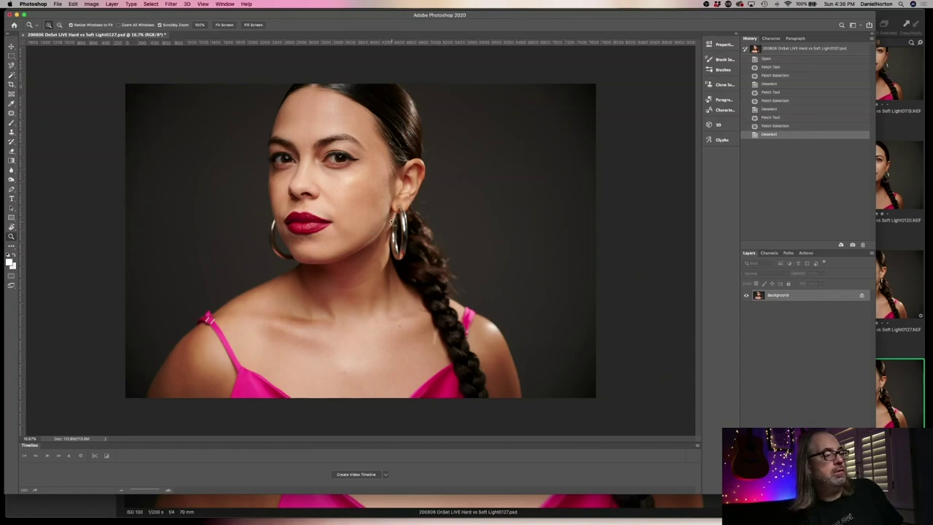
Heal the uneven skin along the jaw edge below the ear with the Healing Brush, sampling from the nearby cheek.
{"action": "left_click_drag", "start_coordinate": [371, 227], "coordinate": [403, 227]}
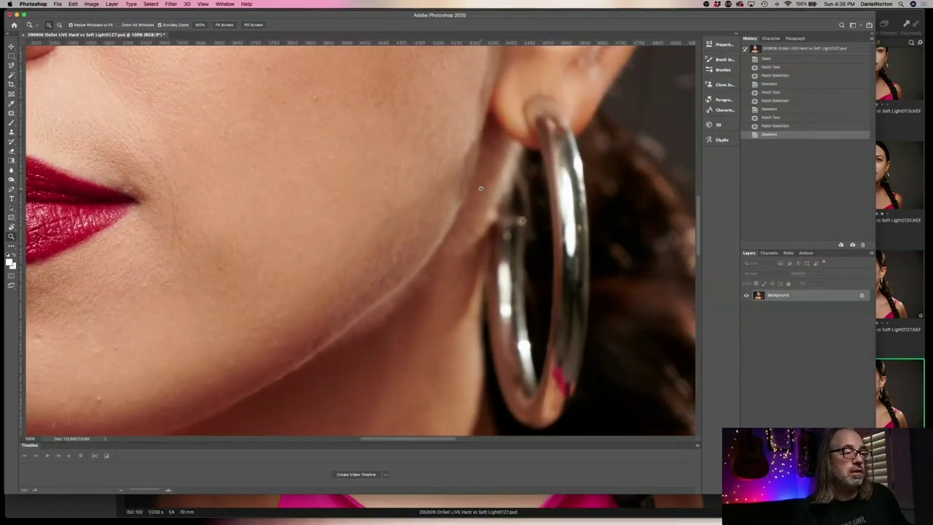
{"action": "mouse_move", "coordinate": [11, 113]}
{"action": "left_mouse_down"}
{"action": "mouse_move", "coordinate": [65, 113]}
{"action": "mouse_move", "coordinate": [66, 121]}
{"action": "left_mouse_up"}
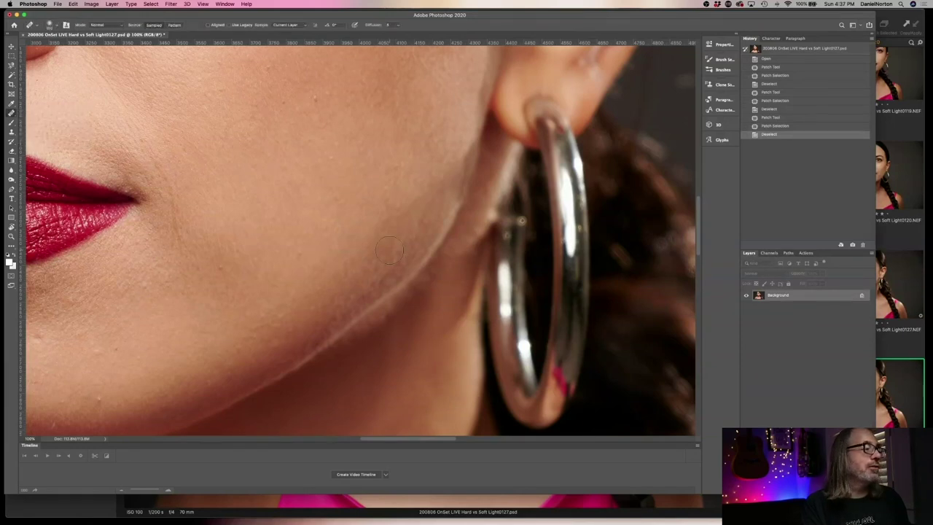
{"action": "left_click", "coordinate": [334, 221], "text": "alt"}
{"action": "mouse_move", "coordinate": [360, 251]}
{"action": "left_mouse_down"}
{"action": "mouse_move", "coordinate": [418, 204]}
{"action": "mouse_move", "coordinate": [453, 154]}
{"action": "left_mouse_up"}
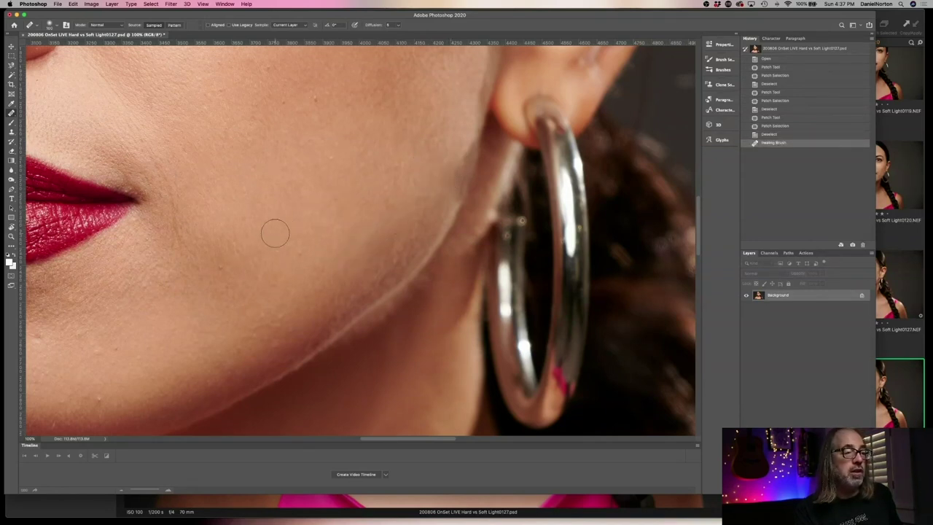
Try to smooth the skin just below the earlobe with more Healing Brush strokes sampled beside the jaw edge.
{"action": "left_click", "coordinate": [428, 175], "text": "alt"}
{"action": "mouse_move", "coordinate": [444, 183]}
{"action": "left_mouse_down"}
{"action": "mouse_move", "coordinate": [457, 143]}
{"action": "mouse_move", "coordinate": [436, 196]}
{"action": "mouse_move", "coordinate": [423, 196]}
{"action": "mouse_move", "coordinate": [417, 213]}
{"action": "mouse_move", "coordinate": [423, 191]}
{"action": "mouse_move", "coordinate": [432, 202]}
{"action": "mouse_move", "coordinate": [439, 186]}
{"action": "mouse_move", "coordinate": [441, 118]}
{"action": "mouse_move", "coordinate": [460, 140]}
{"action": "left_mouse_up"}
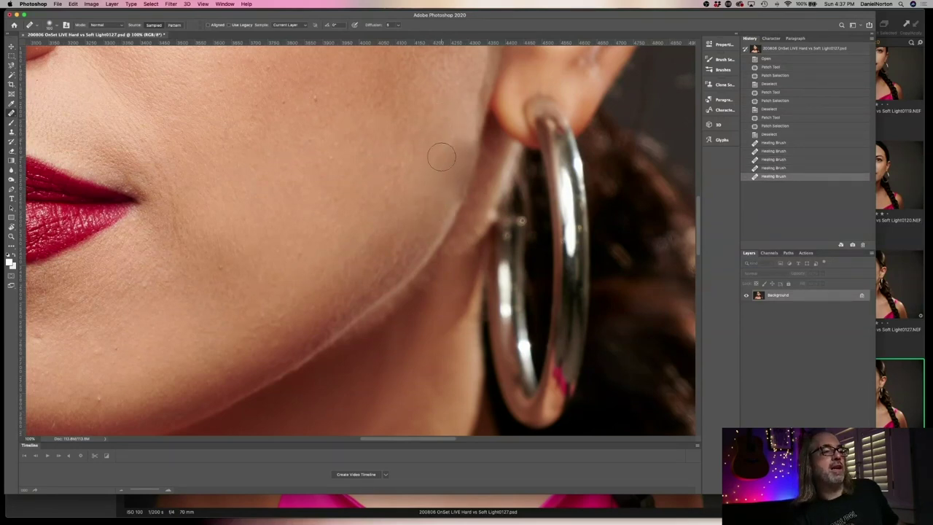
{"action": "left_click", "coordinate": [436, 175]}
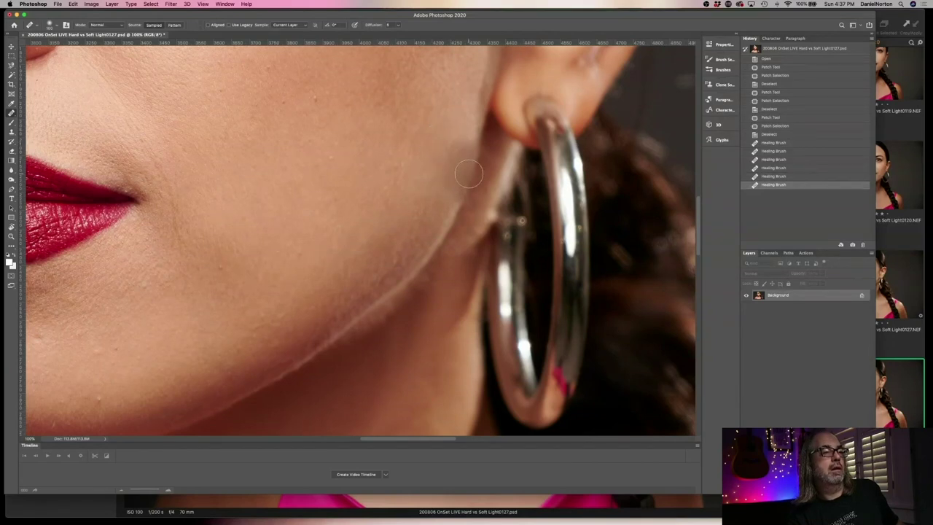
Compare the healing states in the history and revert to the first Healing Brush stroke.
{"action": "left_click", "coordinate": [774, 142]}
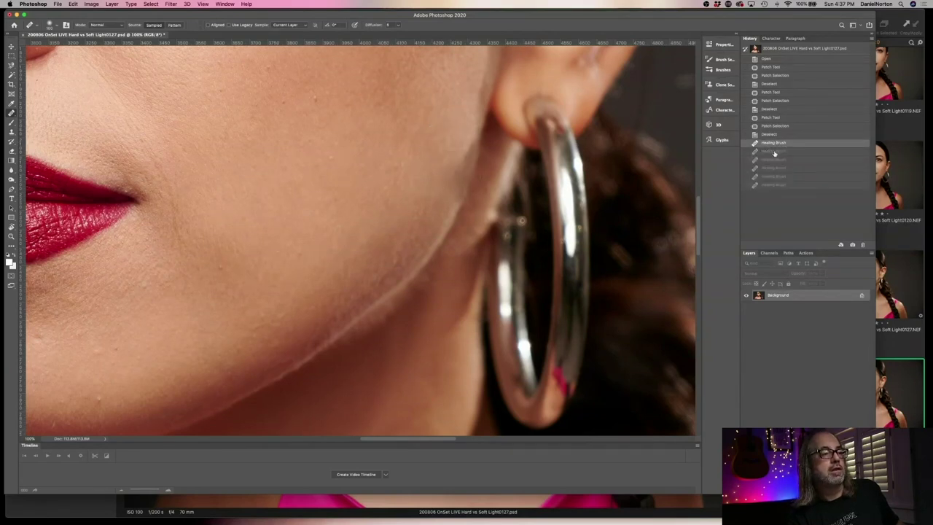
{"action": "left_click", "coordinate": [774, 152]}
{"action": "left_click", "coordinate": [774, 160]}
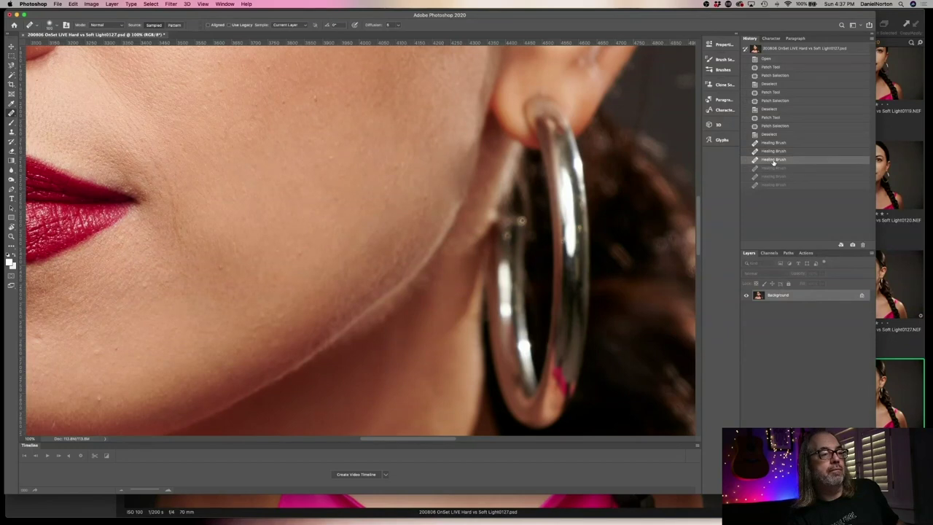
{"action": "left_click", "coordinate": [773, 135]}
{"action": "left_click", "coordinate": [774, 143]}
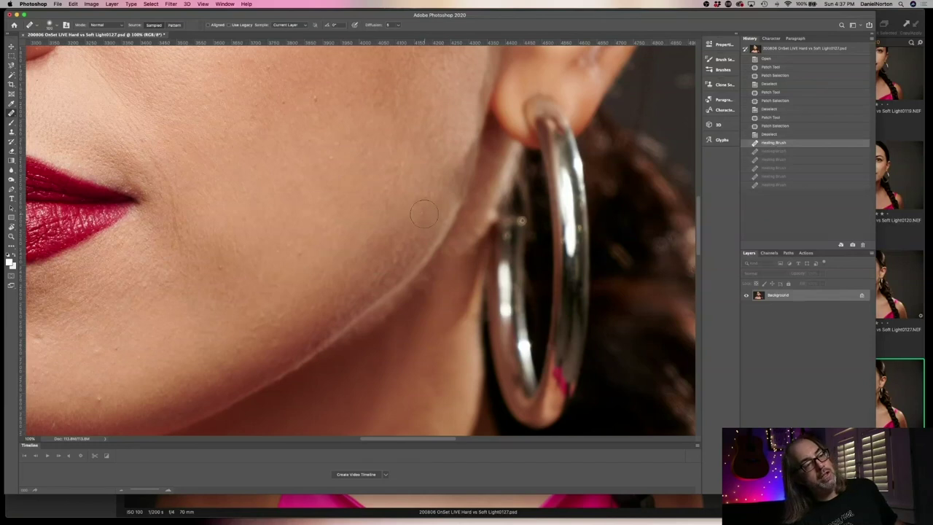
Heal the skin below the earlobe and across the lower cheek with short Healing Brush strokes, then undo the last stroke.
{"action": "left_click", "coordinate": [454, 146]}
{"action": "left_click", "coordinate": [449, 150]}
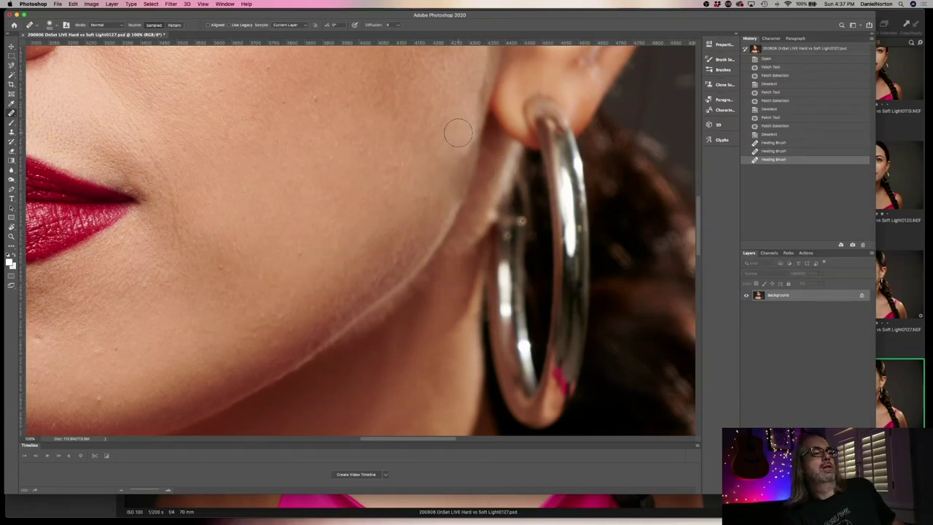
{"action": "left_click", "coordinate": [446, 179]}
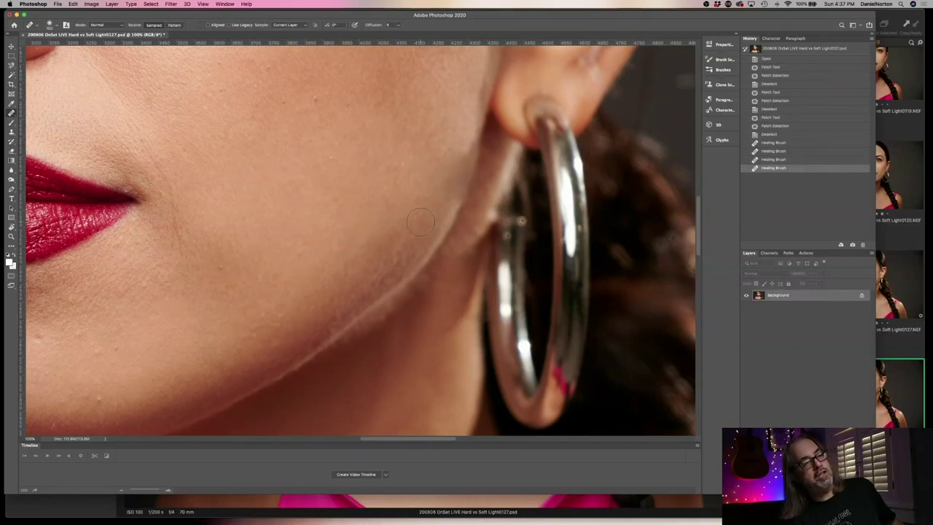
{"action": "left_click", "coordinate": [344, 222]}
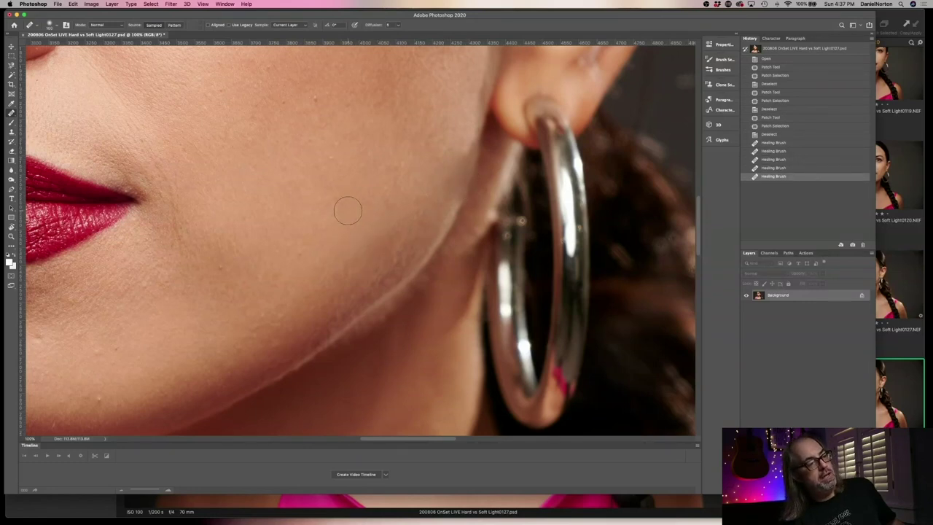
{"action": "left_click", "coordinate": [325, 240]}
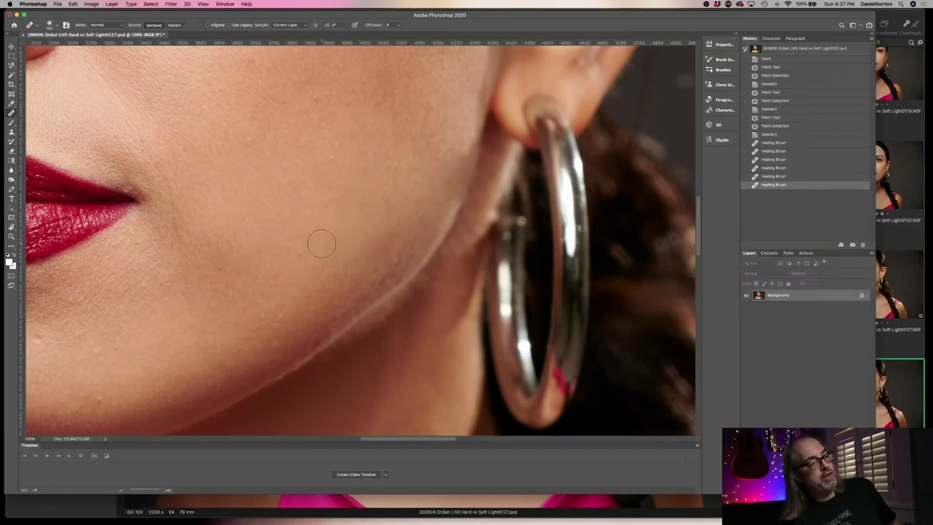
{"action": "left_click", "coordinate": [386, 194]}
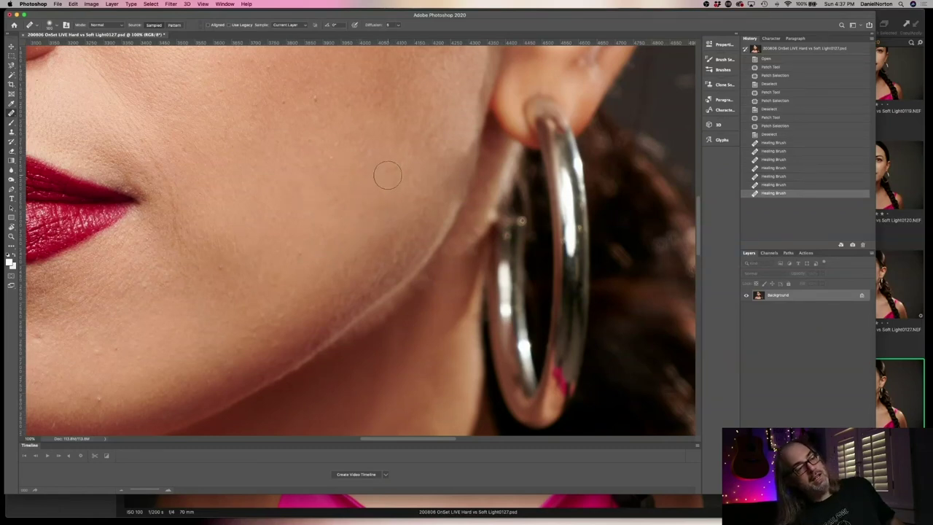
{"action": "left_click", "coordinate": [438, 154]}
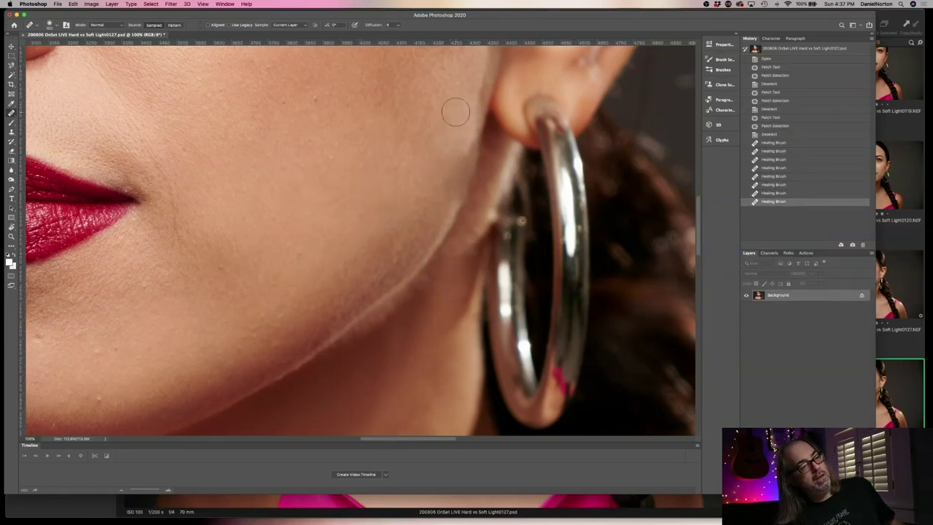
{"action": "left_click", "coordinate": [439, 161]}
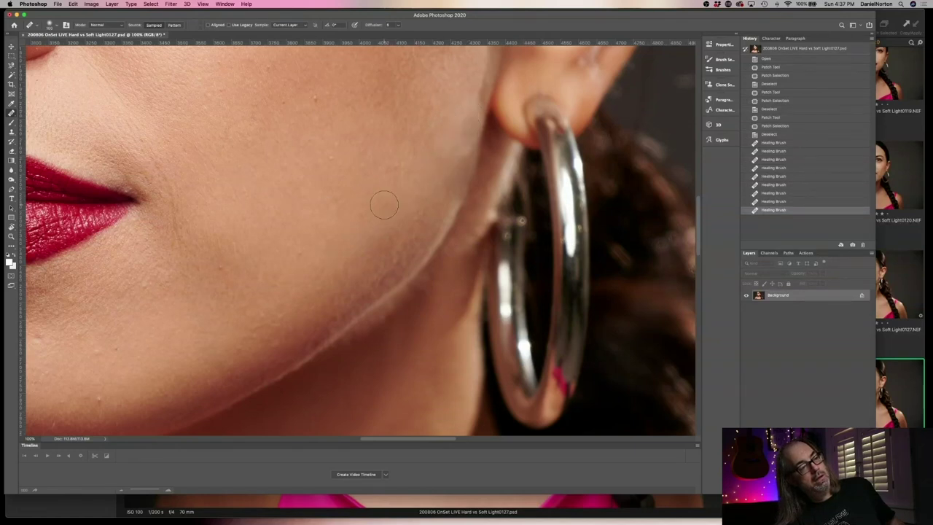
{"action": "left_click", "coordinate": [779, 201]}
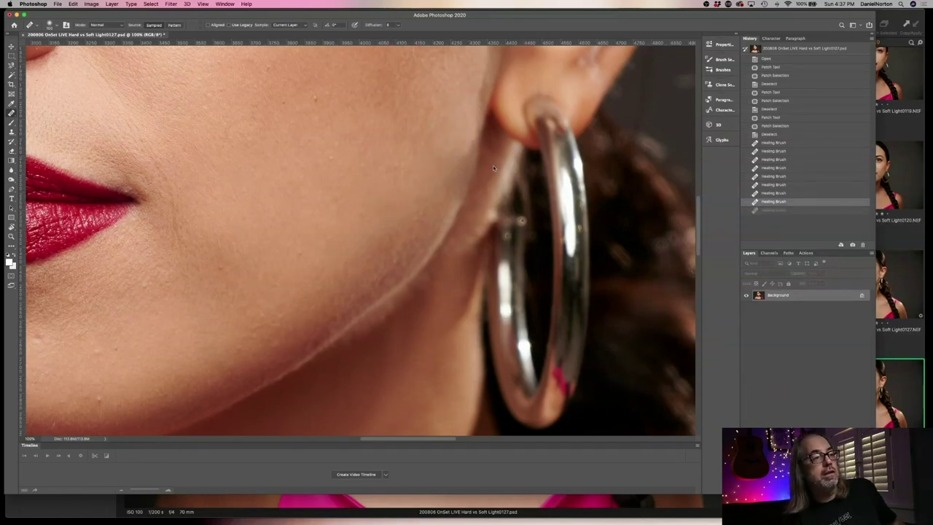
Check the whole portrait, then heal the remaining uneven skin along the jaw edge beside the earring up toward the earlobe.
{"action": "key", "text": "z"}
{"action": "left_click", "coordinate": [306, 200], "text": "alt"}
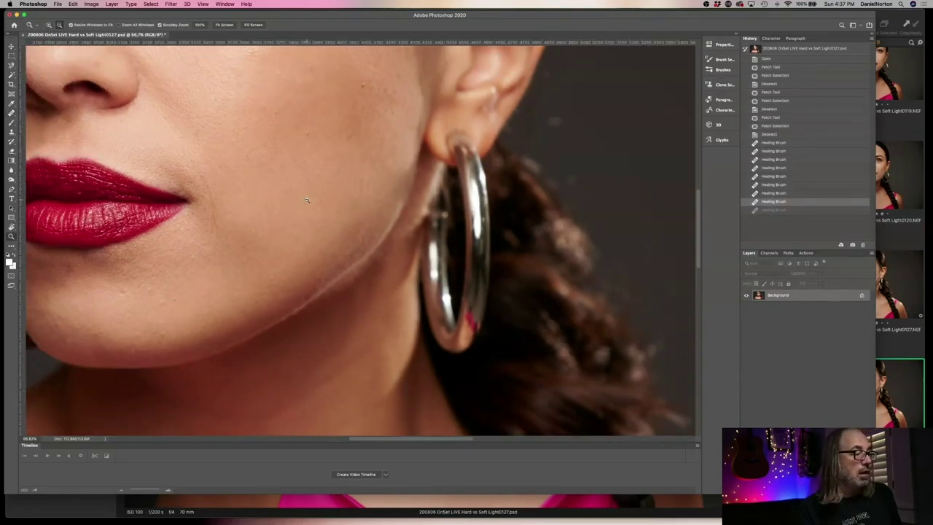
{"action": "left_click", "coordinate": [306, 200], "text": "alt"}
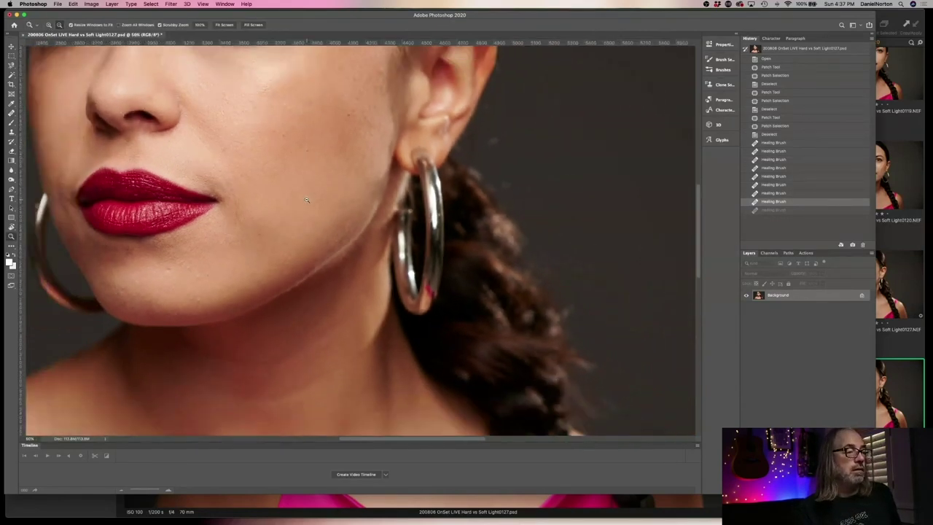
{"action": "left_click", "coordinate": [306, 200], "text": "alt"}
{"action": "left_click", "coordinate": [306, 199], "text": "alt"}
{"action": "left_click", "coordinate": [306, 200], "text": "alt"}
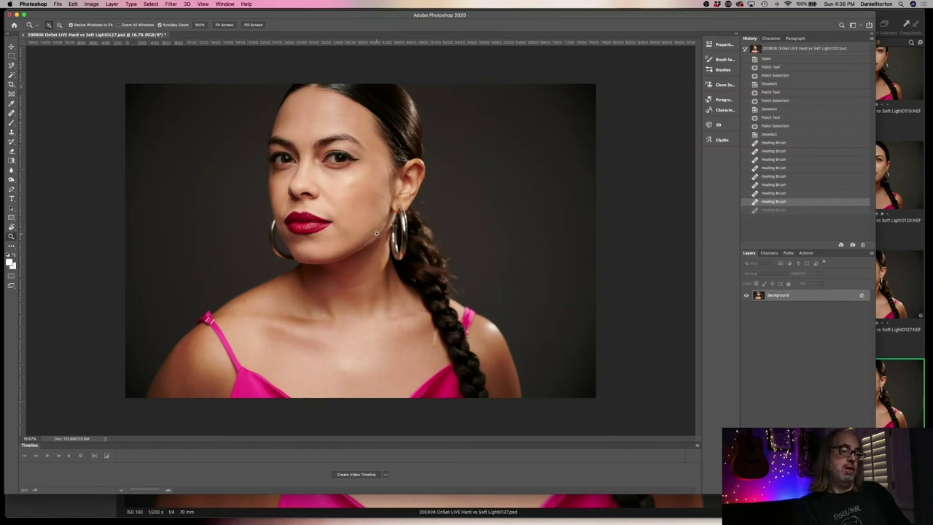
{"action": "left_click_drag", "start_coordinate": [386, 218], "coordinate": [403, 157]}
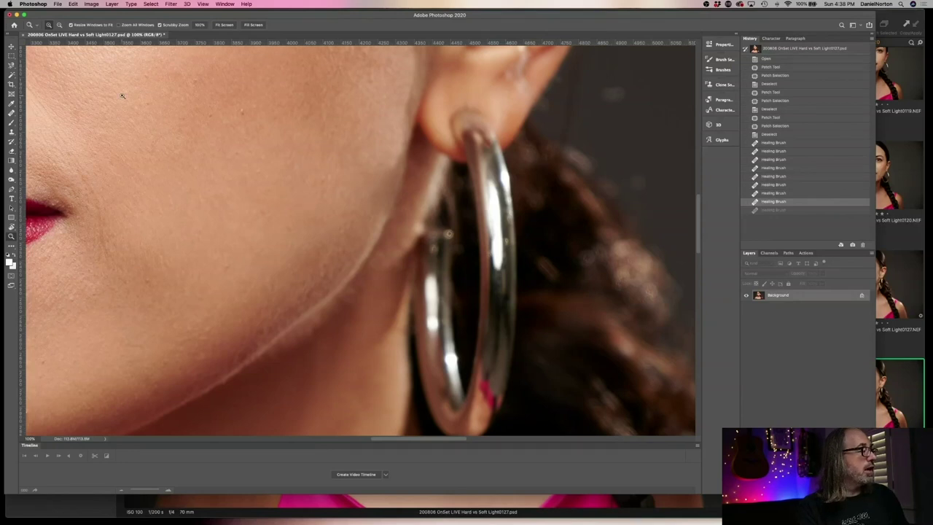
{"action": "left_click", "coordinate": [12, 114]}
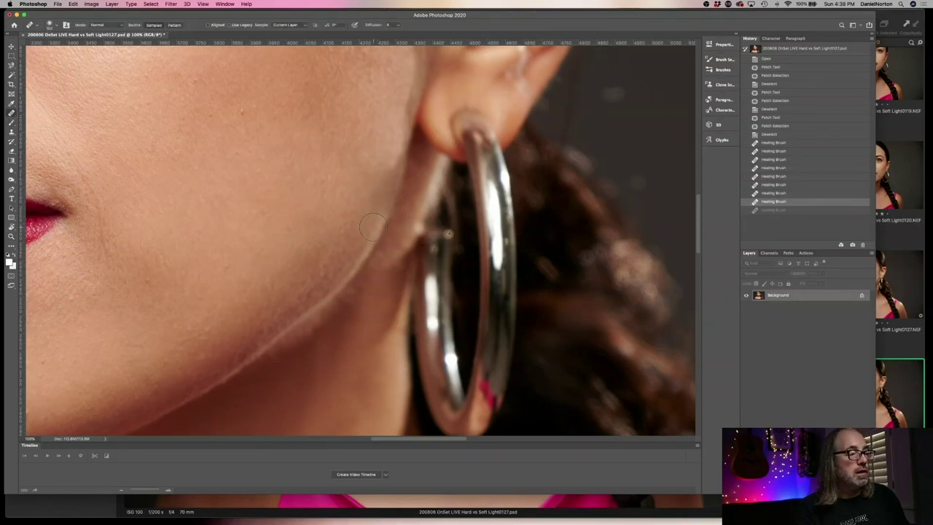
{"action": "left_click_drag", "start_coordinate": [371, 228], "coordinate": [378, 215]}
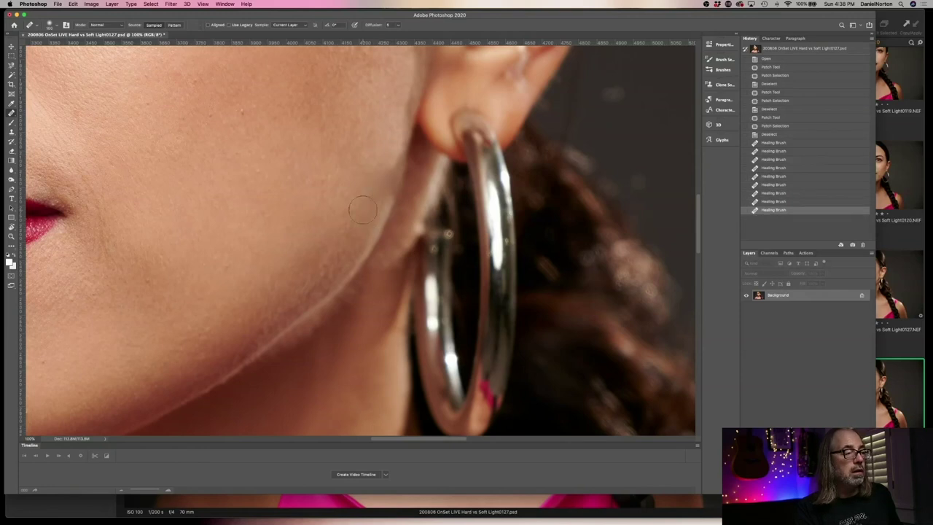
{"action": "left_click", "coordinate": [392, 162]}
{"action": "mouse_move", "coordinate": [385, 200]}
{"action": "left_mouse_down"}
{"action": "mouse_move", "coordinate": [406, 100]}
{"action": "mouse_move", "coordinate": [400, 131]}
{"action": "left_mouse_up"}
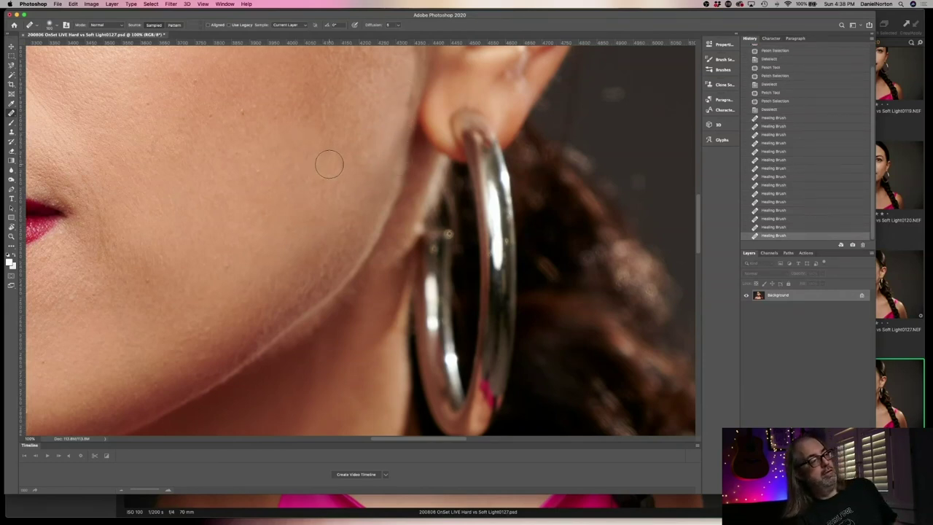
Compare the full portrait's original snapshot with the latest Healing Brush state in the history, ending on the latest state.
{"action": "key", "text": "z"}
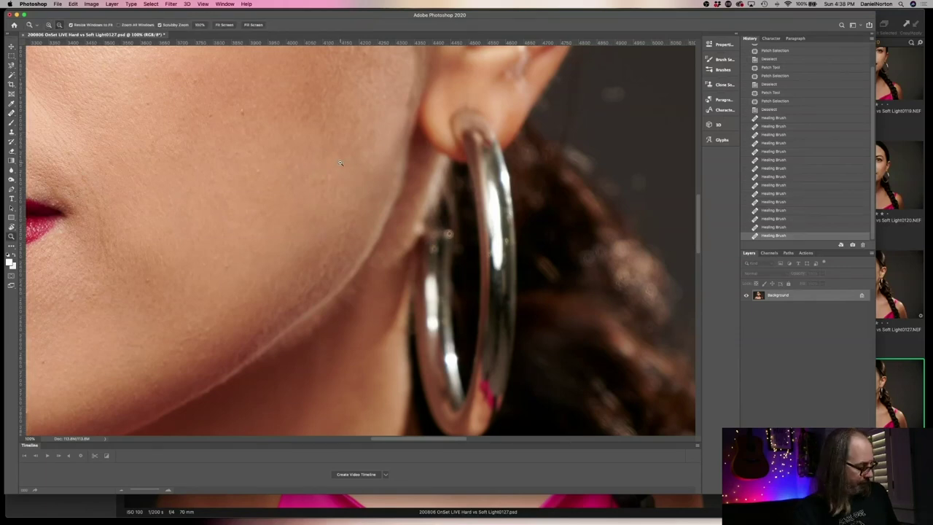
{"action": "left_click", "coordinate": [340, 162], "text": "alt"}
{"action": "left_click", "coordinate": [339, 163], "text": "alt"}
{"action": "left_click", "coordinate": [339, 163], "text": "alt"}
{"action": "left_click", "coordinate": [340, 162], "text": "alt"}
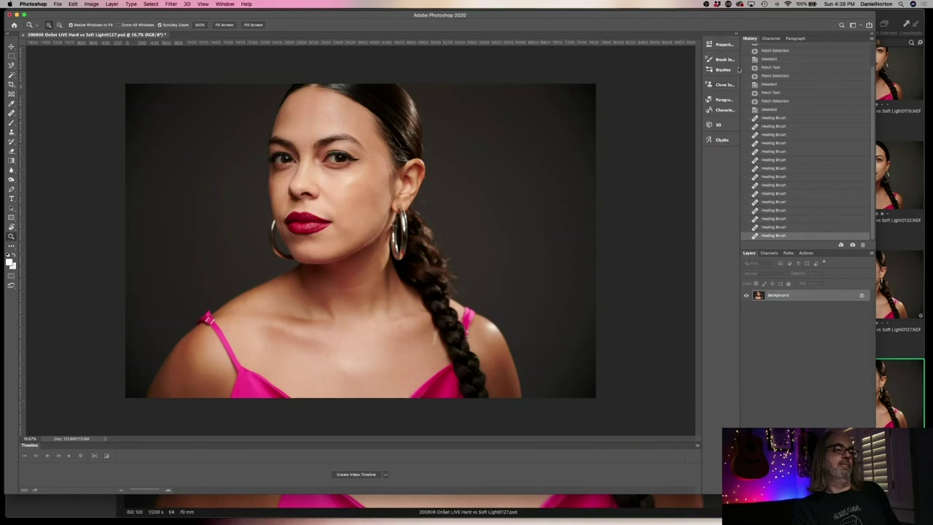
{"action": "scroll", "coordinate": [795, 78], "scroll_direction": "up", "scroll_amount": 3}
{"action": "left_click", "coordinate": [781, 47]}
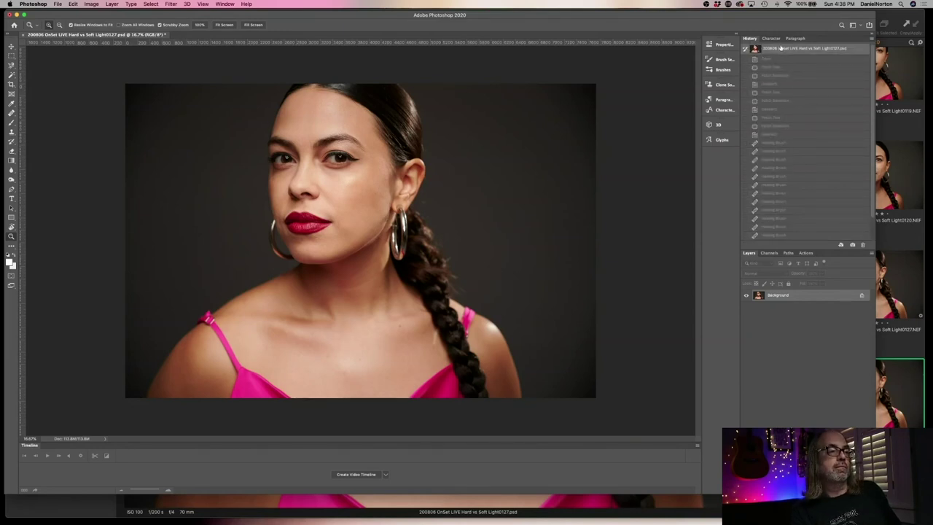
{"action": "scroll", "coordinate": [779, 235], "scroll_direction": "down", "scroll_amount": 3}
{"action": "left_click", "coordinate": [785, 236]}
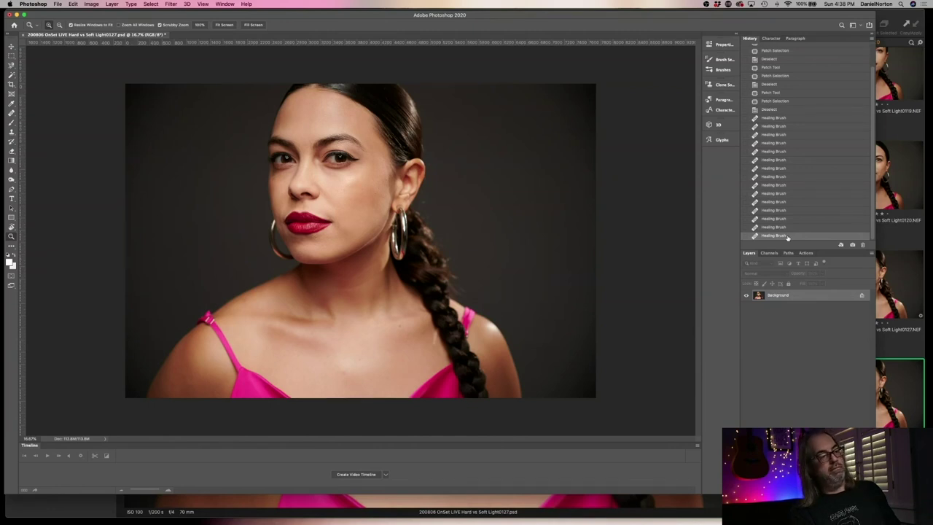
Save the retouched portrait of frame 0127.
{"action": "left_click", "coordinate": [57, 3]}
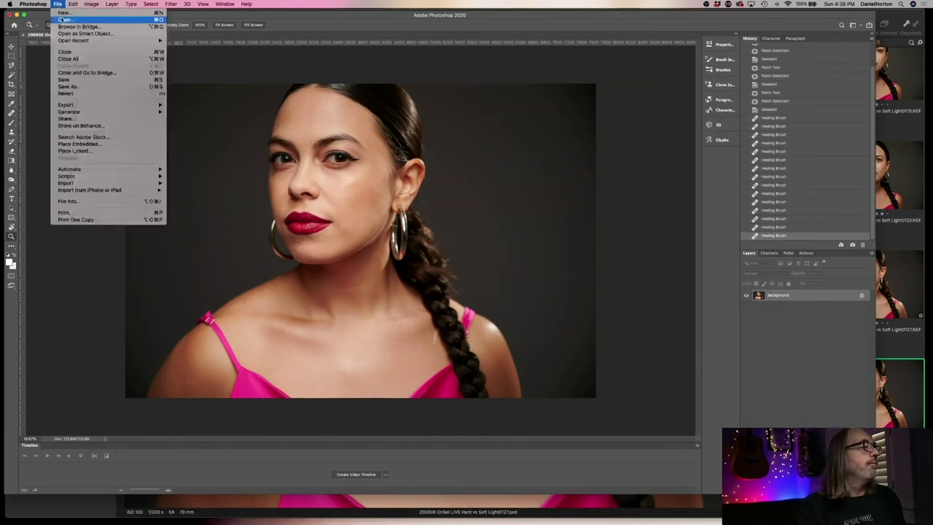
{"action": "left_click", "coordinate": [79, 80]}
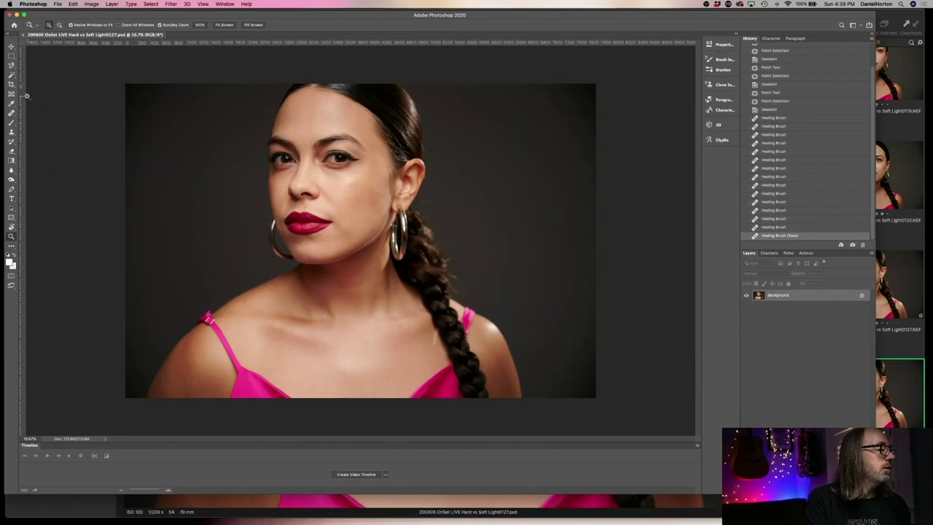
Switch from the Healing Brush to the Patch tool and look through its tool preset options.
{"action": "left_click", "coordinate": [13, 114]}
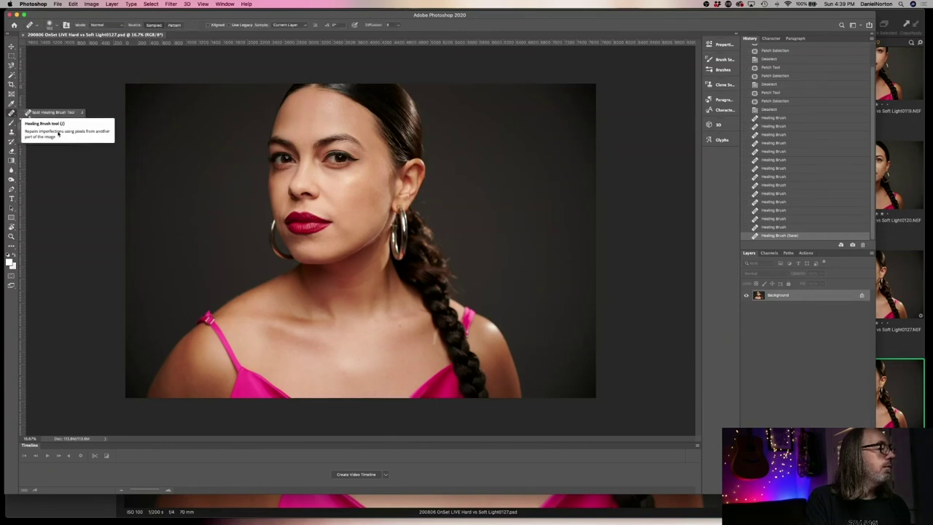
{"action": "left_click", "coordinate": [48, 102]}
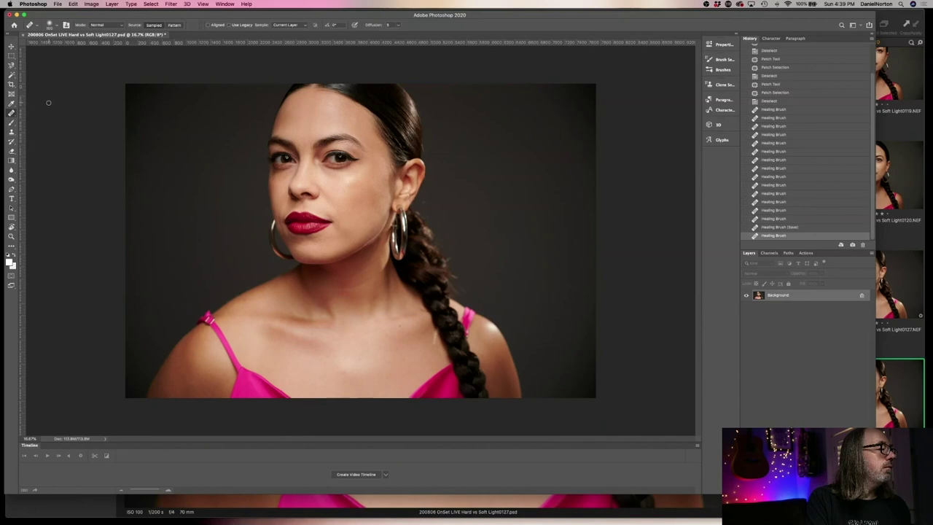
{"action": "right_click", "coordinate": [14, 115]}
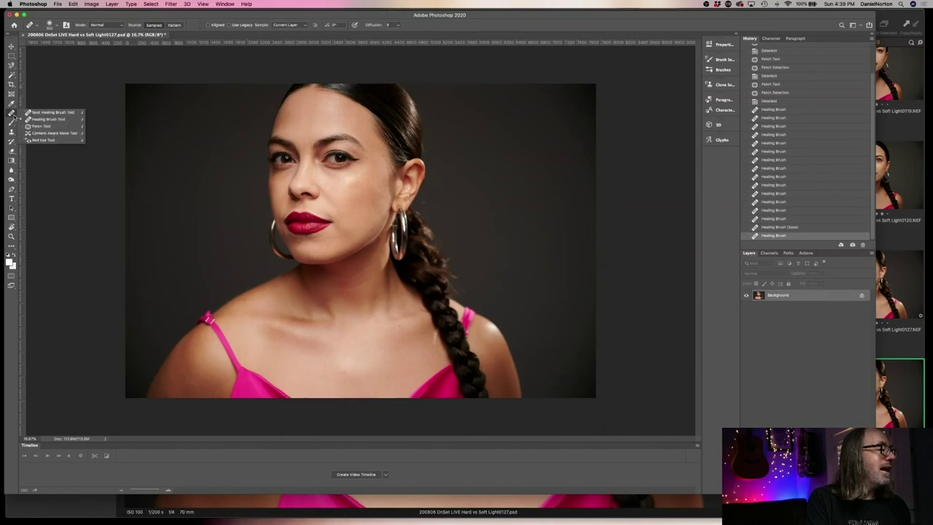
{"action": "left_click", "coordinate": [48, 128]}
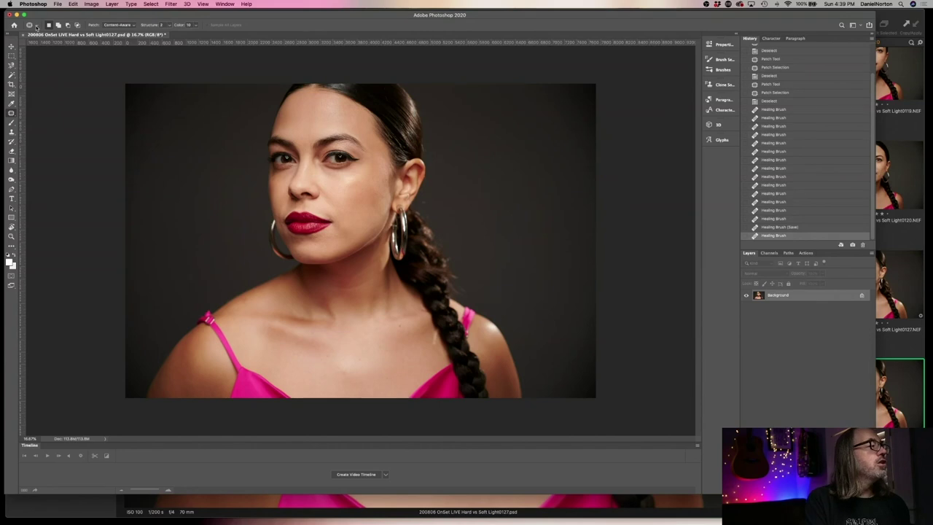
{"action": "left_click", "coordinate": [37, 27]}
{"action": "left_click", "coordinate": [36, 27]}
{"action": "left_click", "coordinate": [36, 27]}
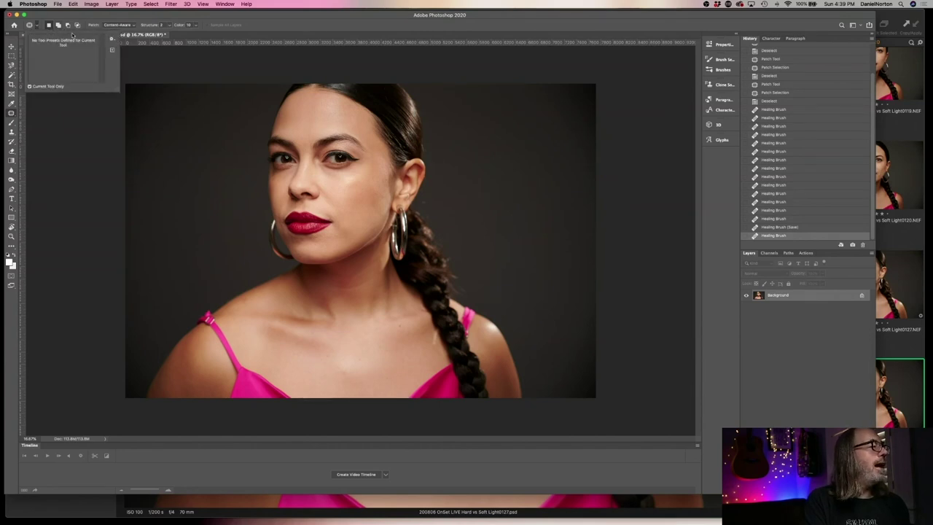
{"action": "left_click", "coordinate": [113, 39]}
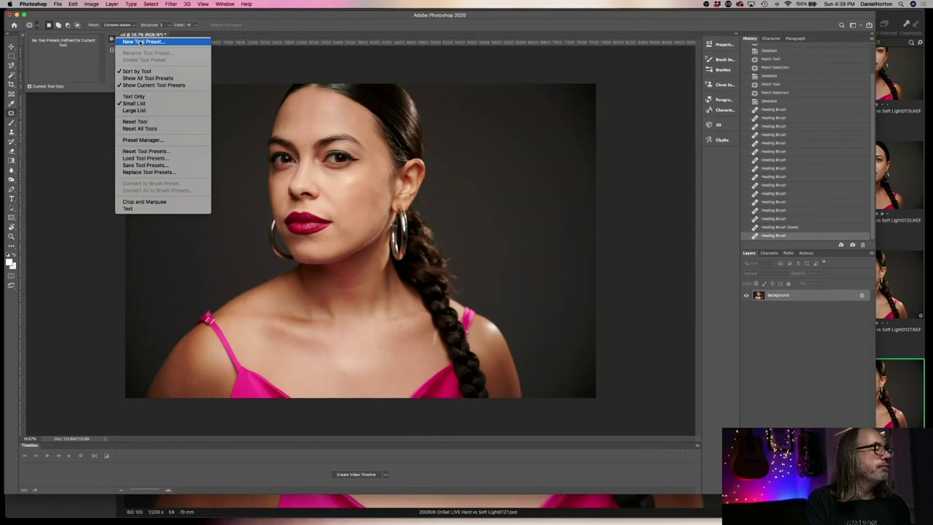
{"action": "left_click", "coordinate": [281, 20]}
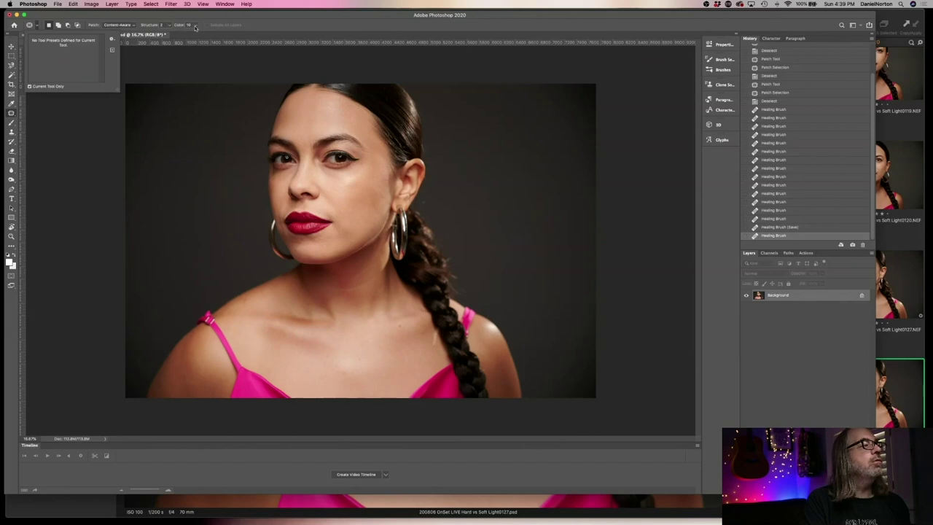
Switch the Patch tool's mode from Content-Aware to Normal.
{"action": "left_click", "coordinate": [134, 26]}
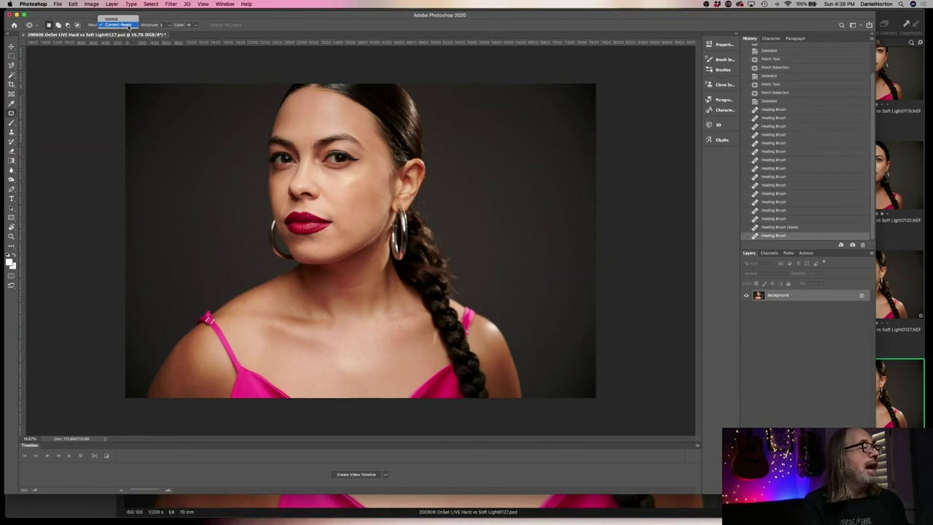
{"action": "left_click", "coordinate": [129, 26]}
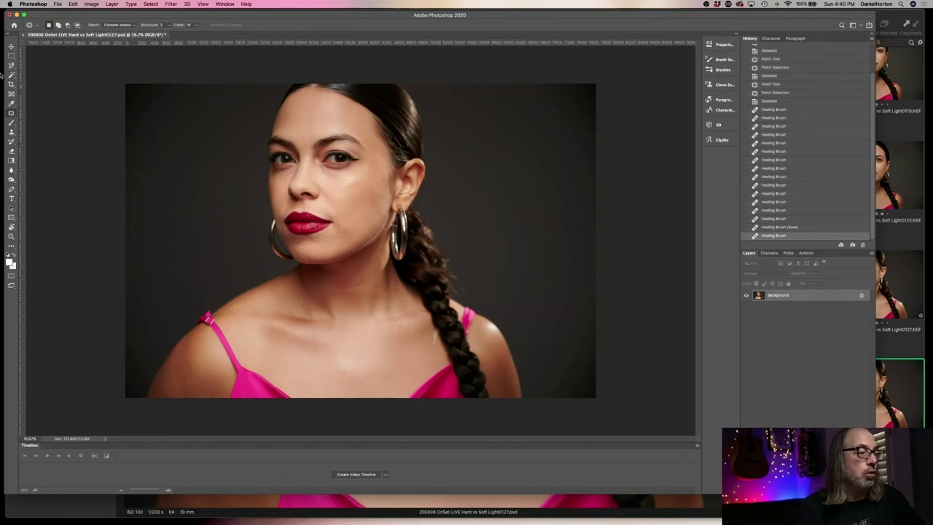
{"action": "left_click", "coordinate": [117, 24]}
{"action": "left_click", "coordinate": [115, 18]}
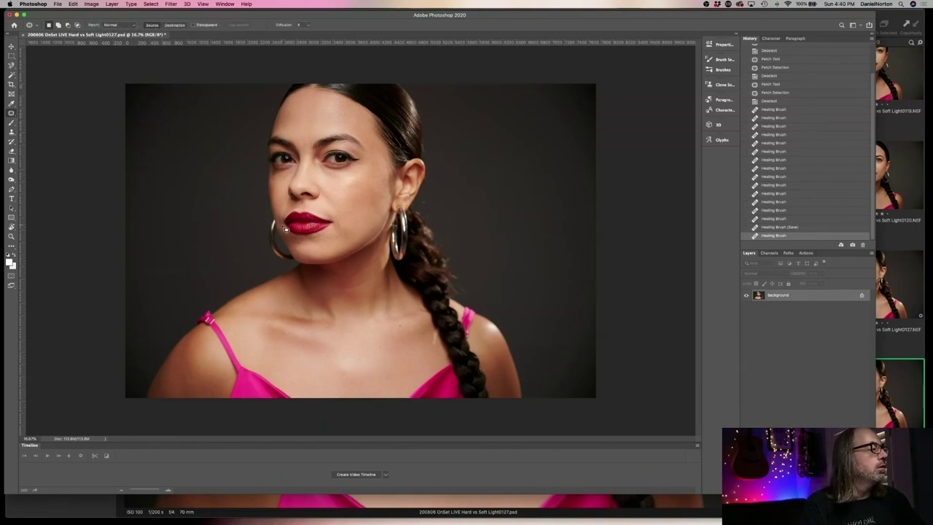
Try patching the corner of the lips with cheek skin, deselect, and revert in the history to the last Healing Brush state.
{"action": "mouse_move", "coordinate": [312, 218]}
{"action": "left_mouse_down"}
{"action": "mouse_move", "coordinate": [315, 234]}
{"action": "mouse_move", "coordinate": [336, 221]}
{"action": "mouse_move", "coordinate": [320, 213]}
{"action": "mouse_move", "coordinate": [344, 208]}
{"action": "mouse_move", "coordinate": [347, 218]}
{"action": "left_mouse_up"}
{"action": "key", "text": "super+d"}
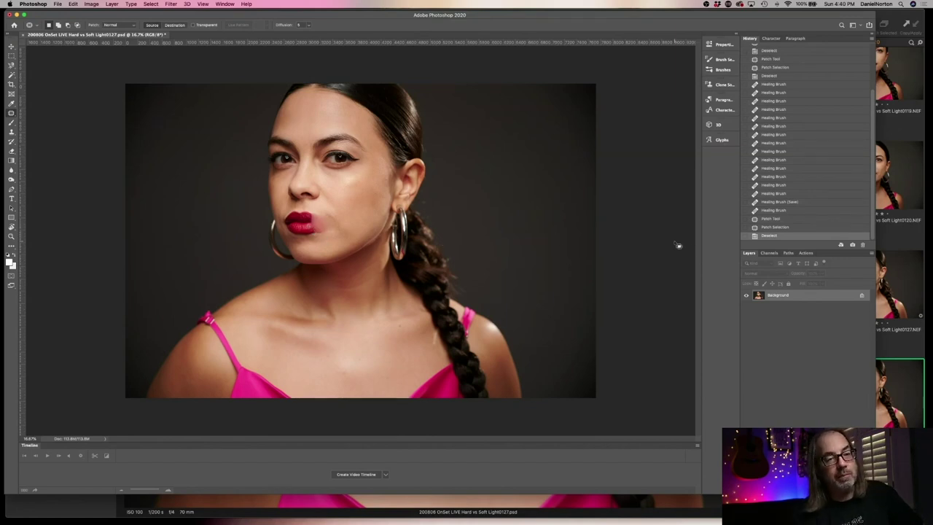
{"action": "left_click", "coordinate": [766, 227]}
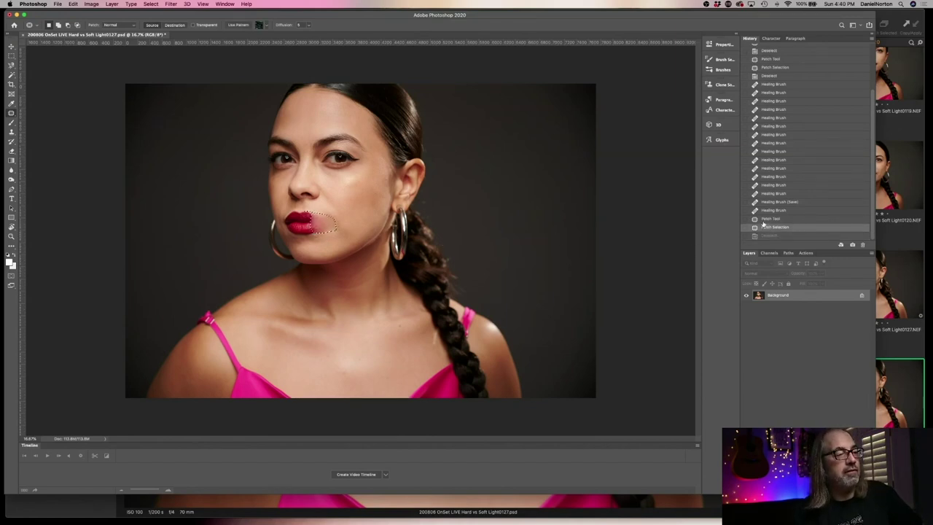
{"action": "left_click", "coordinate": [765, 220]}
{"action": "left_click", "coordinate": [768, 211]}
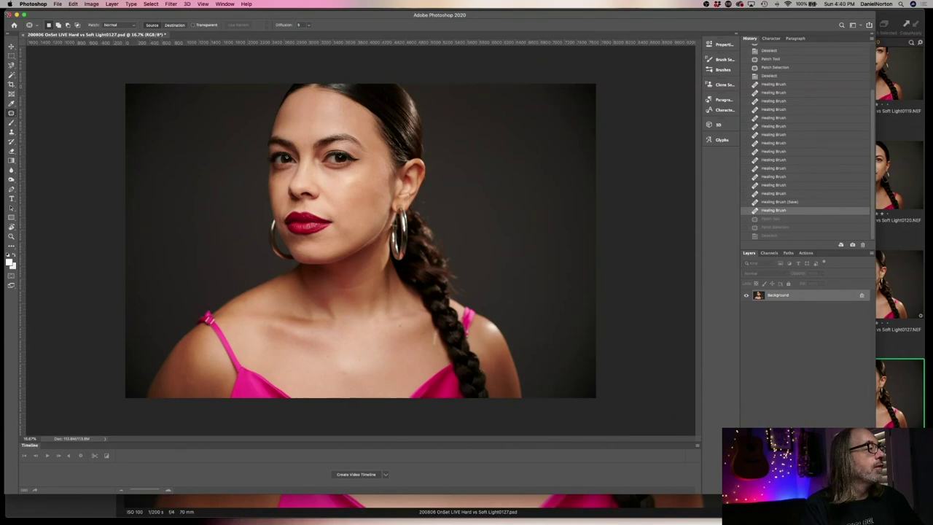
Close the portrait in Photoshop, return to Capture One, and remove the original 0127 NEF so the retouched PSD stays in the browser.
{"action": "left_click", "coordinate": [10, 16]}
{"action": "left_click", "coordinate": [443, 168]}
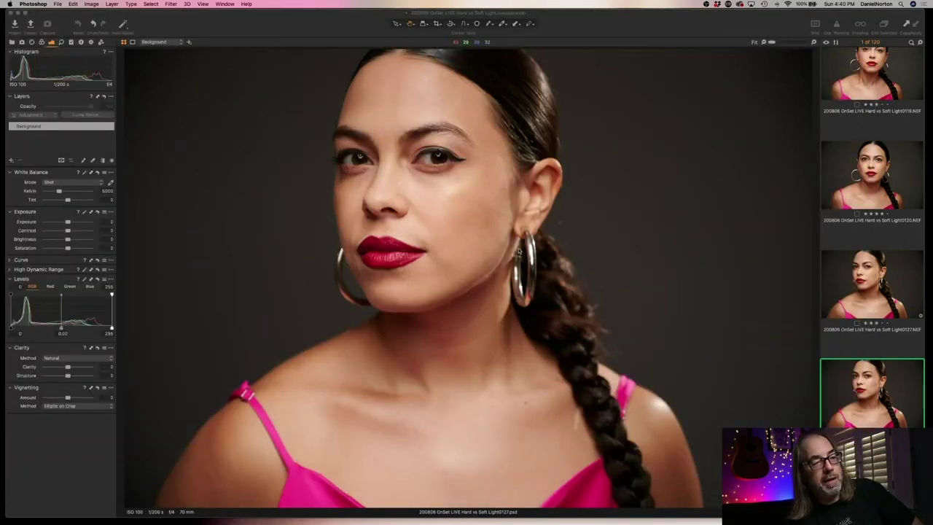
{"action": "left_click", "coordinate": [872, 285]}
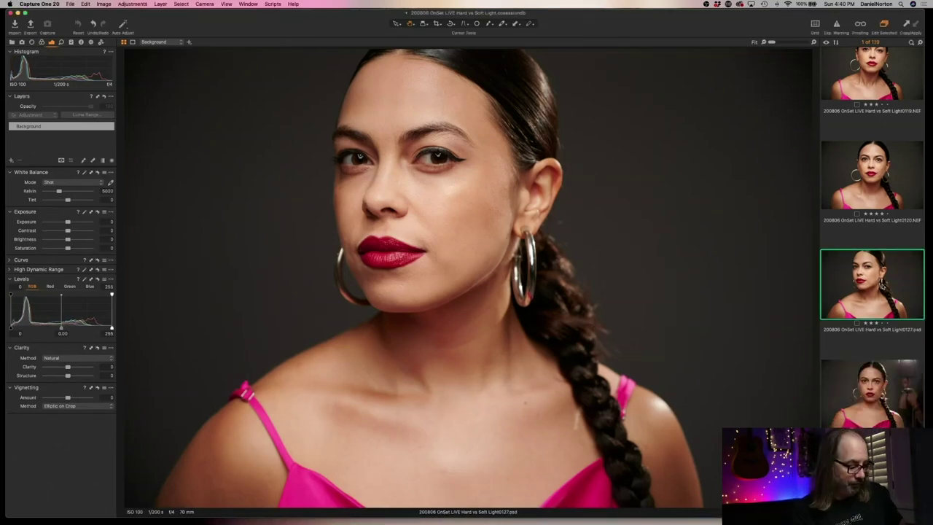
Delete the rejected frames 0128 through 0130 from the session.
{"action": "left_click", "coordinate": [871, 393]}
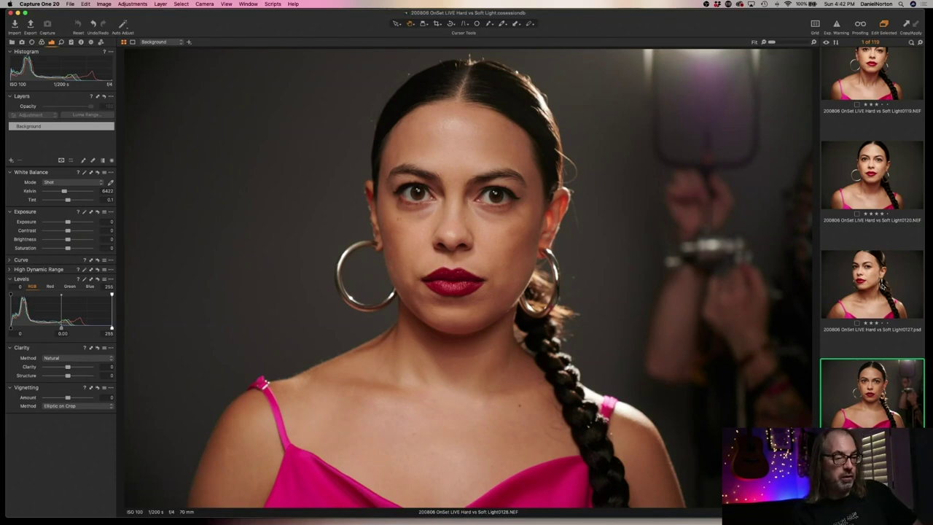
{"action": "key", "text": "Delete"}
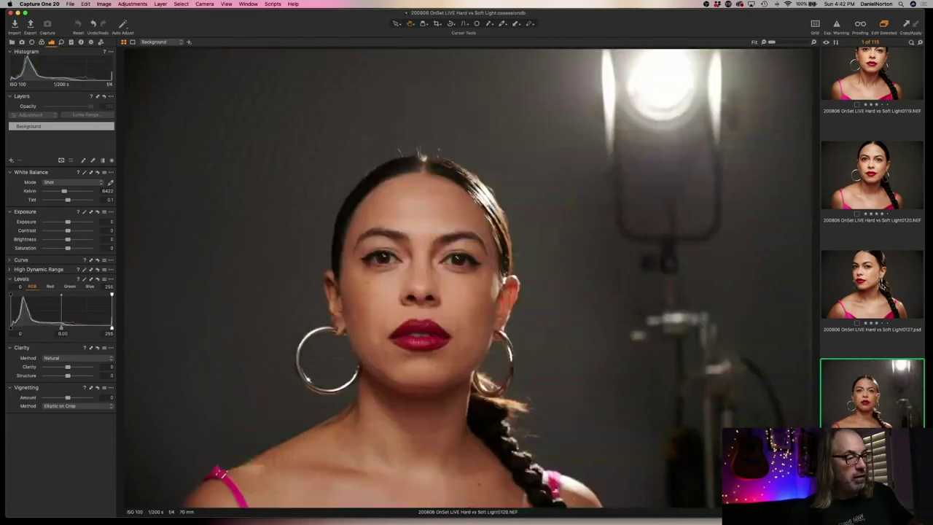
{"action": "key", "text": "Delete"}
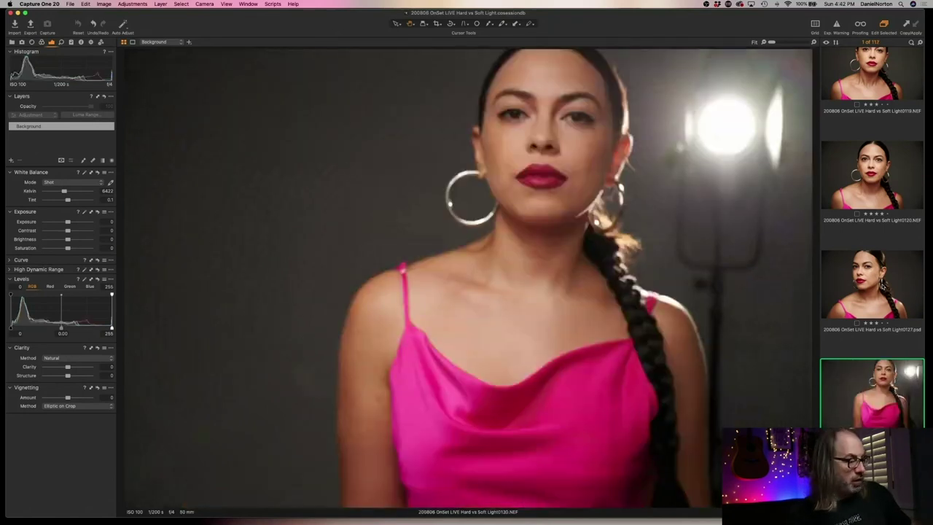
{"action": "key", "text": "Delete"}
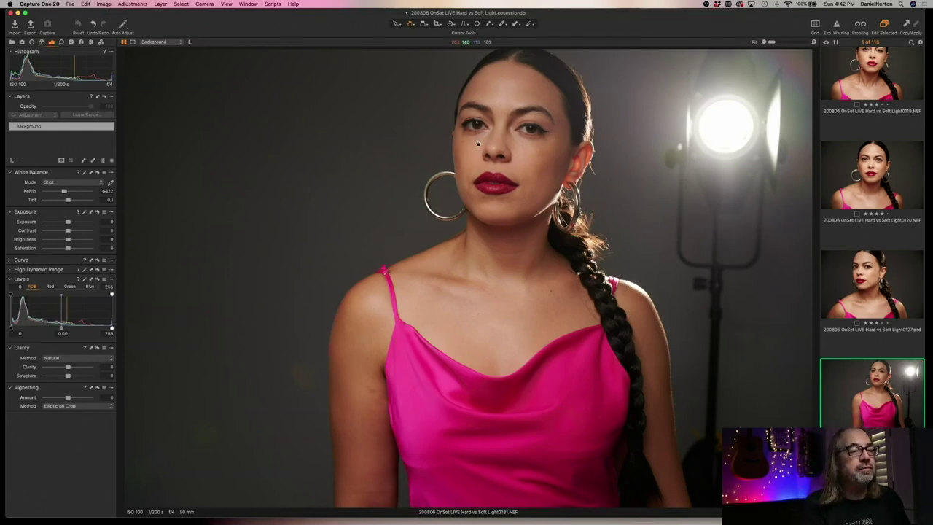
Inspect the eyes and face of frame 0131 at 100%, then cull it and move on to frame 0132.
{"action": "left_click", "coordinate": [479, 145]}
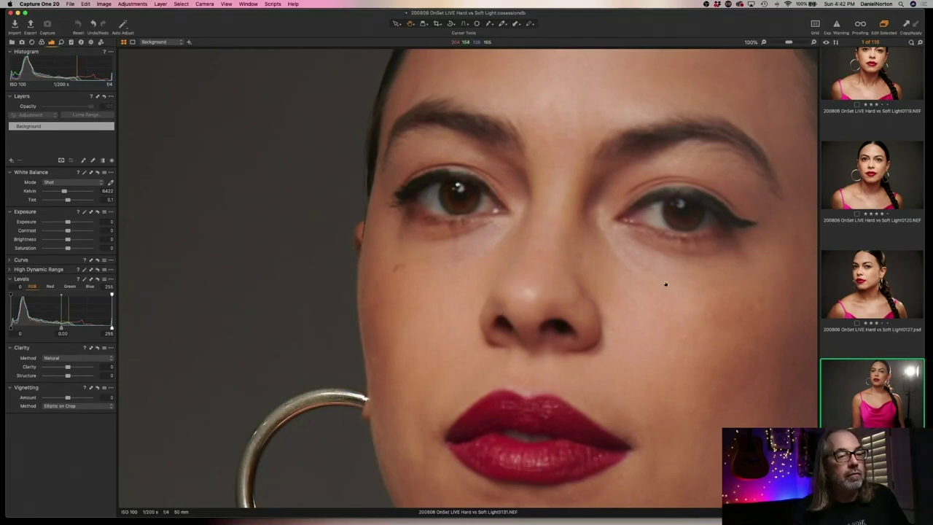
{"action": "left_click_drag", "start_coordinate": [665, 284], "coordinate": [493, 296]}
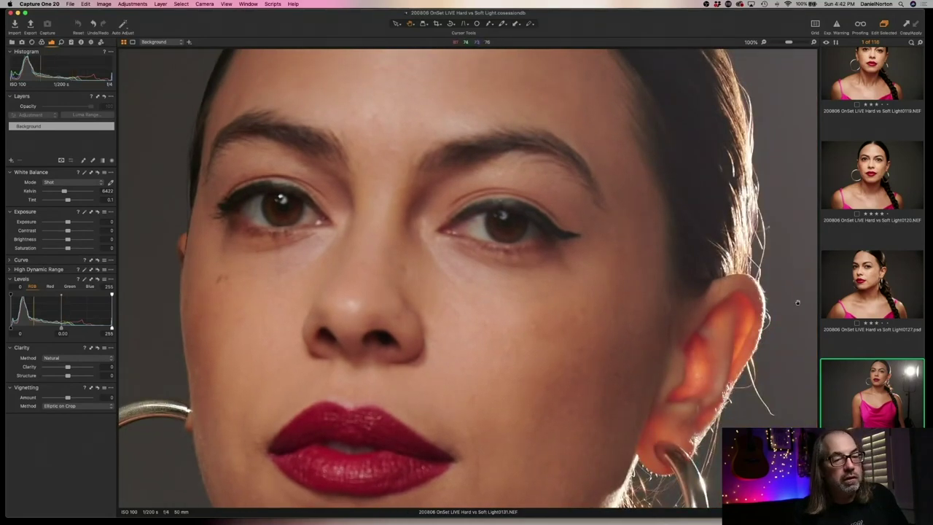
{"action": "scroll", "coordinate": [581, 330], "scroll_direction": "up", "scroll_amount": 3}
{"action": "left_click", "coordinate": [580, 330]}
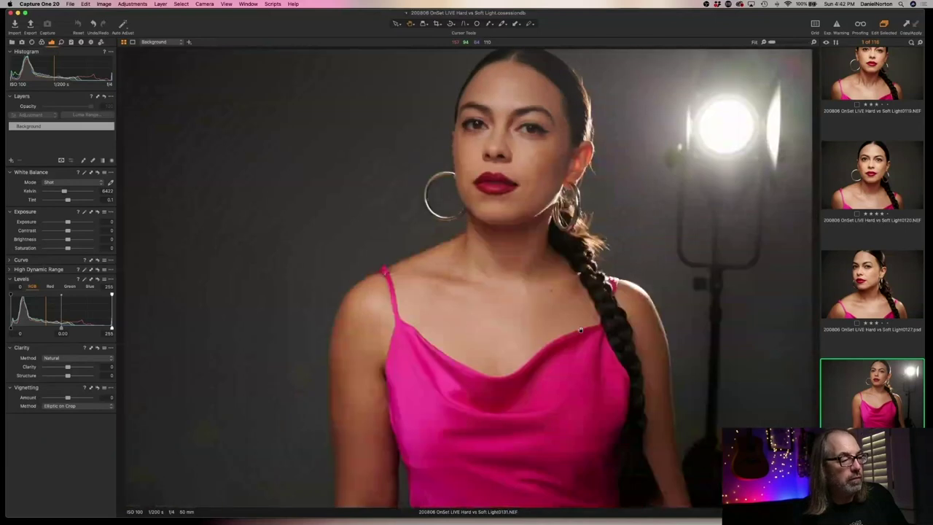
{"action": "key", "text": "Down"}
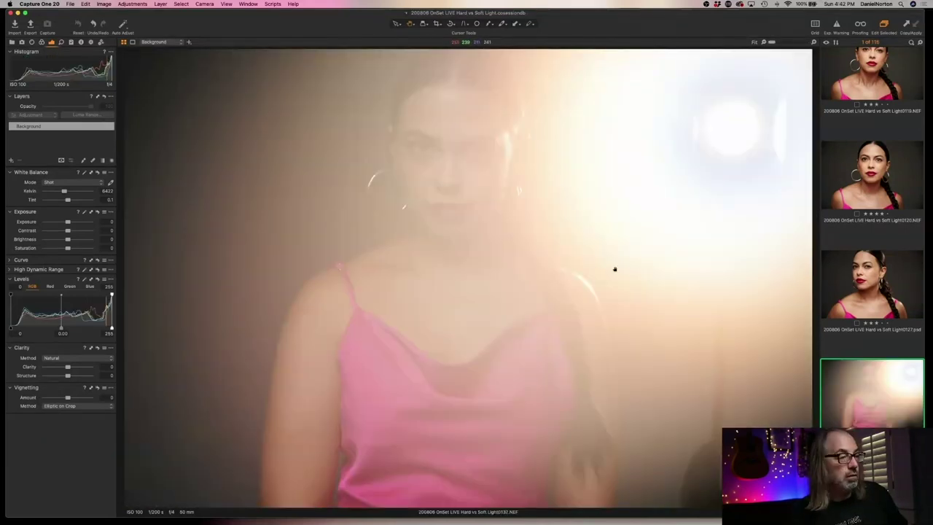
Check the face in flared frame 0132, then set Levels to shadow 24, midtone -0.27 and highlight 244, with exposure -0.27 and adjusted contrast.
{"action": "left_click", "coordinate": [462, 156]}
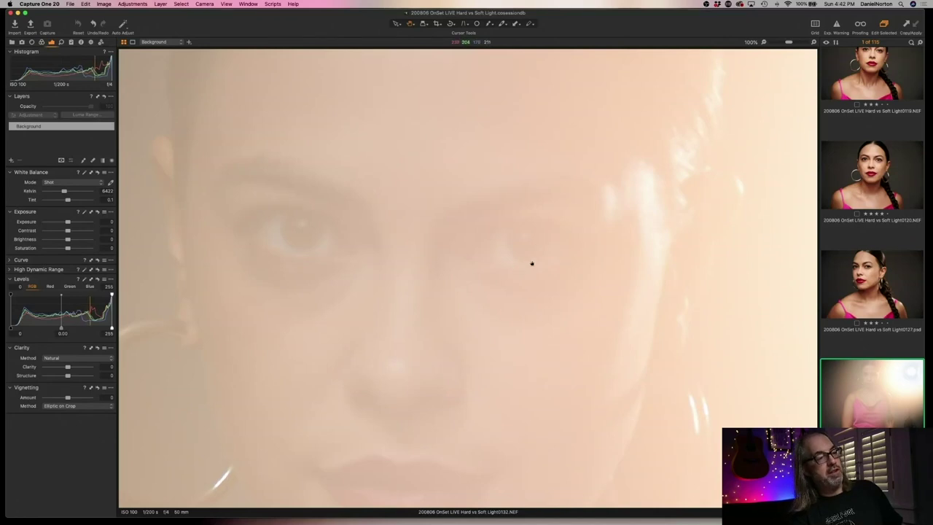
{"action": "left_click", "coordinate": [530, 262]}
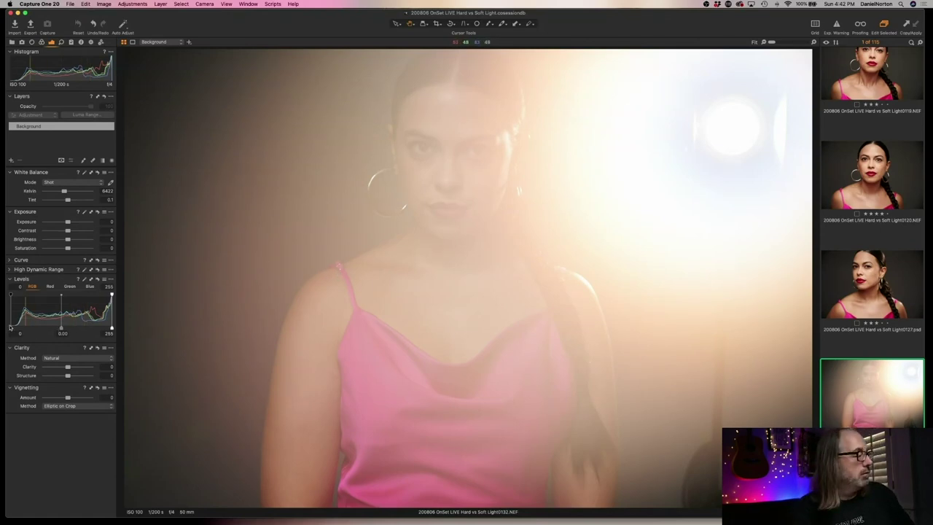
{"action": "left_click_drag", "start_coordinate": [10, 326], "coordinate": [75, 328]}
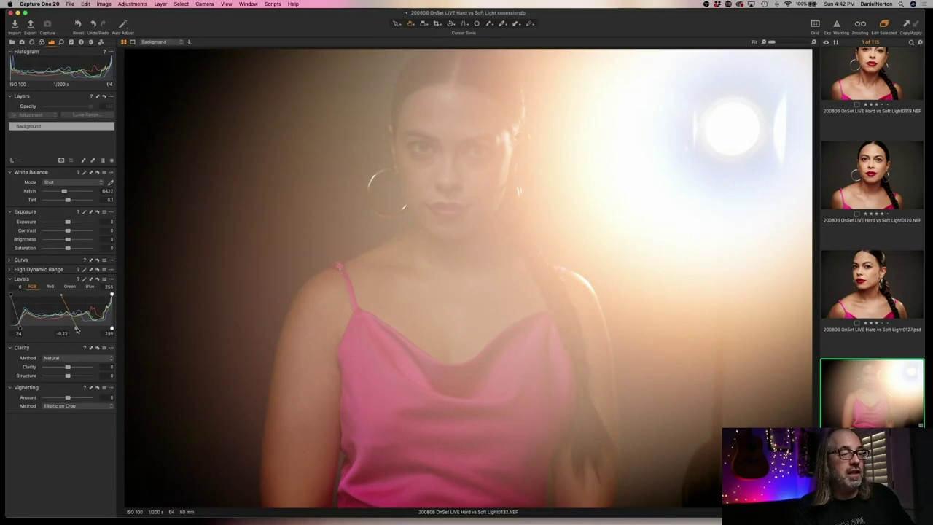
{"action": "left_click_drag", "start_coordinate": [112, 328], "coordinate": [106, 327]}
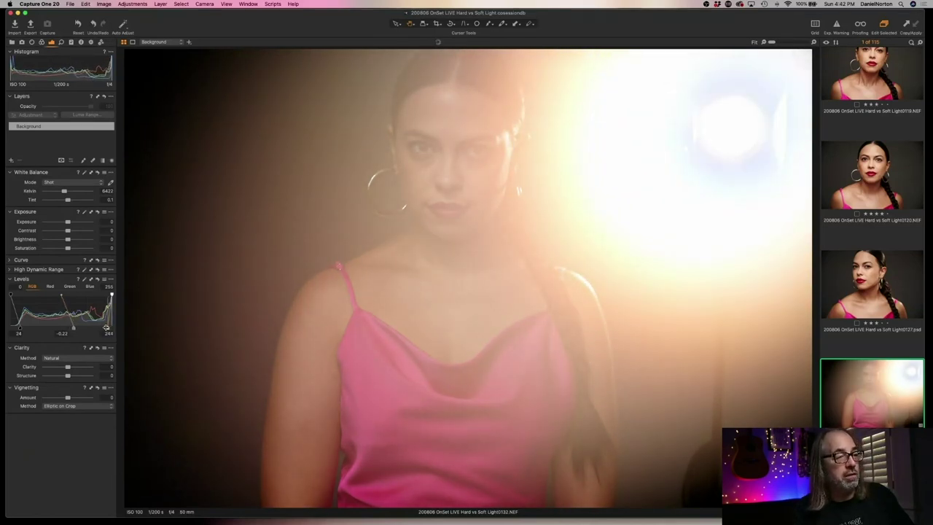
{"action": "left_click_drag", "start_coordinate": [74, 328], "coordinate": [76, 329]}
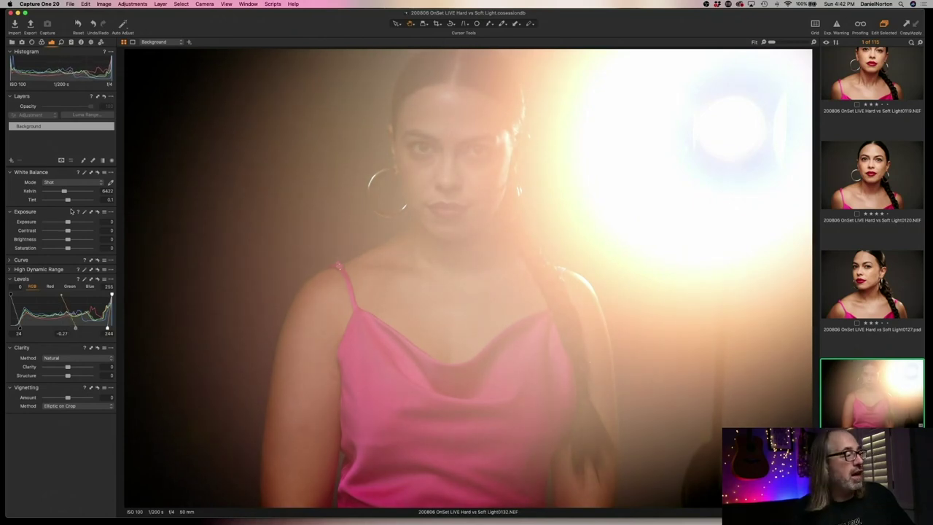
{"action": "left_click_drag", "start_coordinate": [67, 222], "coordinate": [66, 222]}
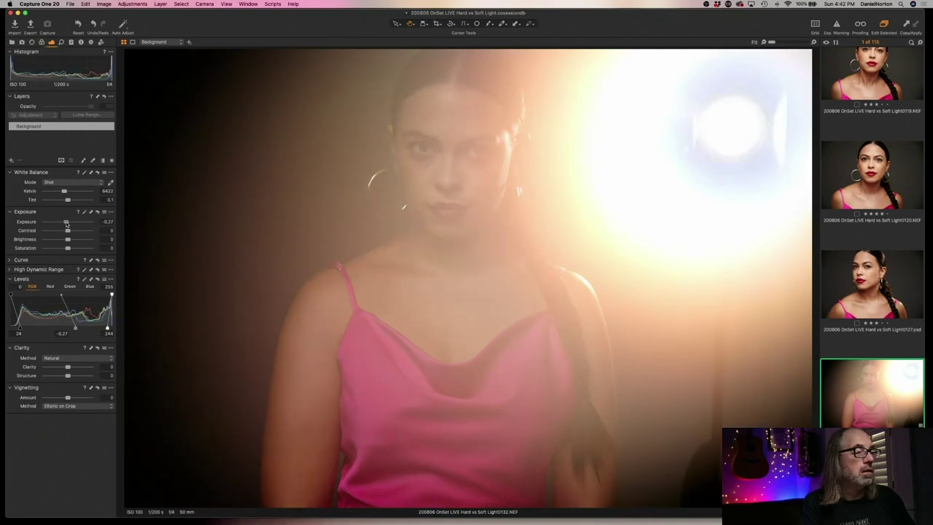
{"action": "left_click_drag", "start_coordinate": [67, 231], "coordinate": [67, 230]}
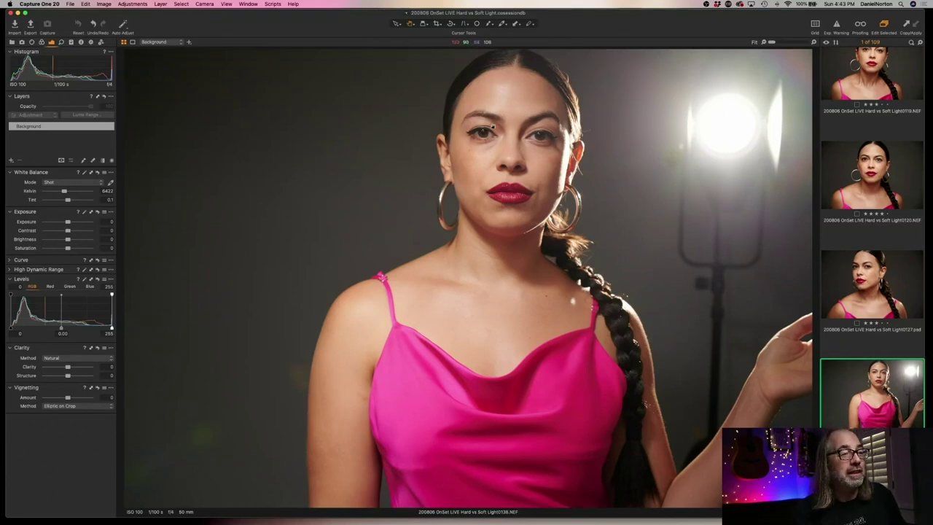
Check the eyes of frame 0138 at 100%, then adjust its Levels shadows and midtones and its exposure.
{"action": "left_click", "coordinate": [486, 140]}
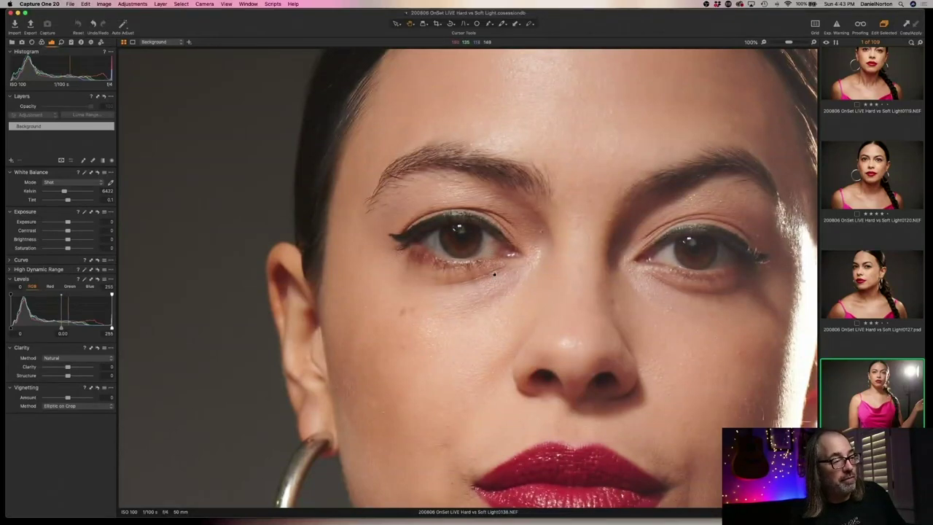
{"action": "left_click", "coordinate": [486, 271]}
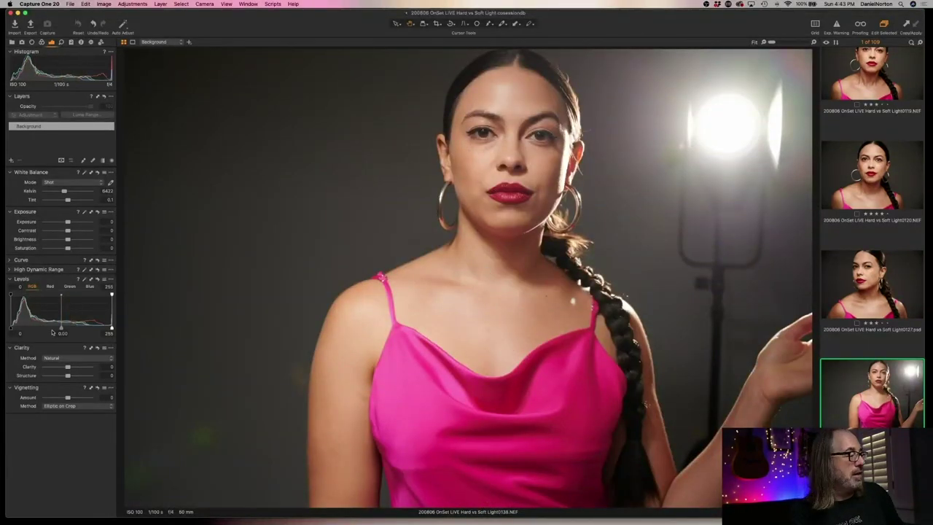
{"action": "left_click_drag", "start_coordinate": [12, 330], "coordinate": [66, 329]}
{"action": "left_click_drag", "start_coordinate": [67, 223], "coordinate": [67, 222]}
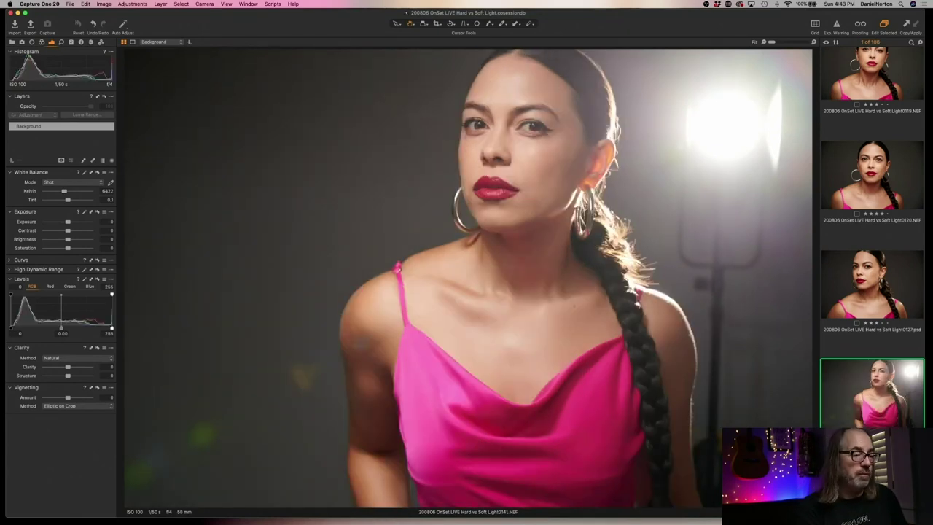
Set the Levels of flared frame 0141 to shadow 14, midtone -0.23 and highlight 244.
{"action": "left_click_drag", "start_coordinate": [10, 328], "coordinate": [17, 328]}
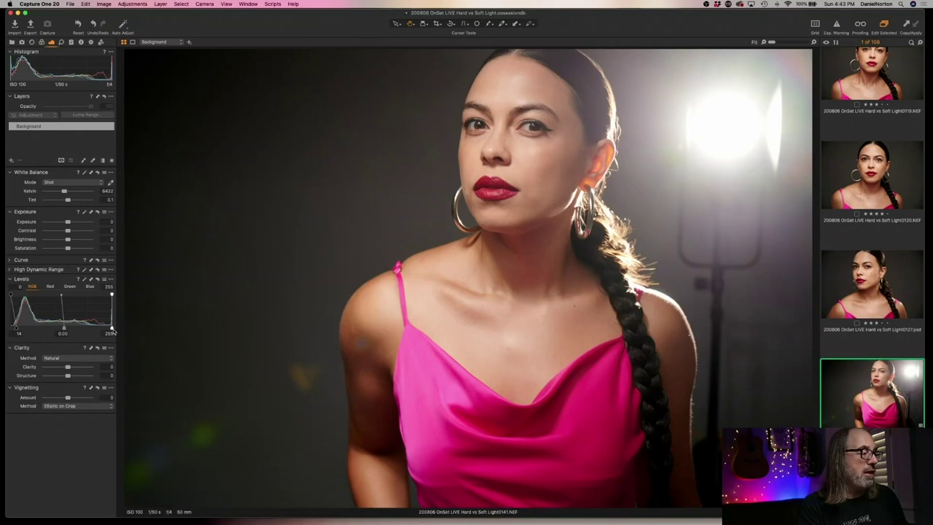
{"action": "left_click_drag", "start_coordinate": [111, 328], "coordinate": [108, 328]}
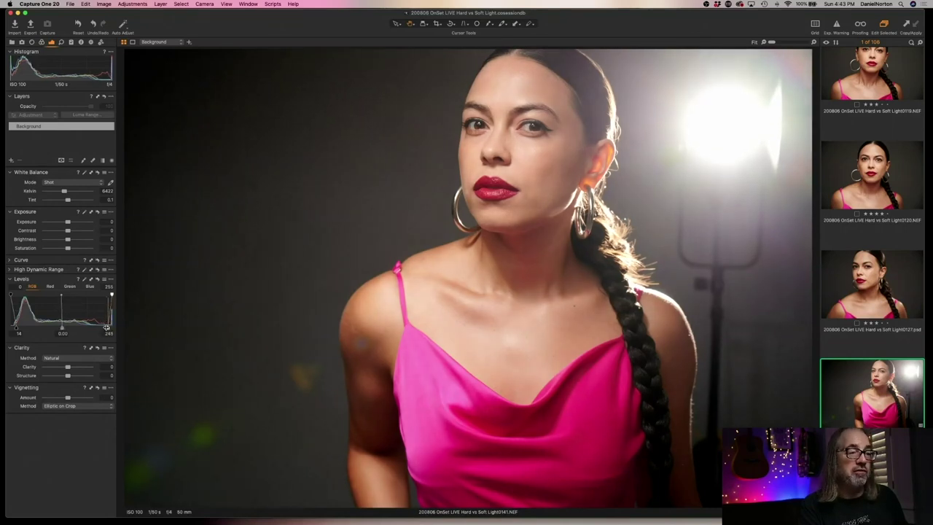
{"action": "left_click_drag", "start_coordinate": [107, 327], "coordinate": [72, 327]}
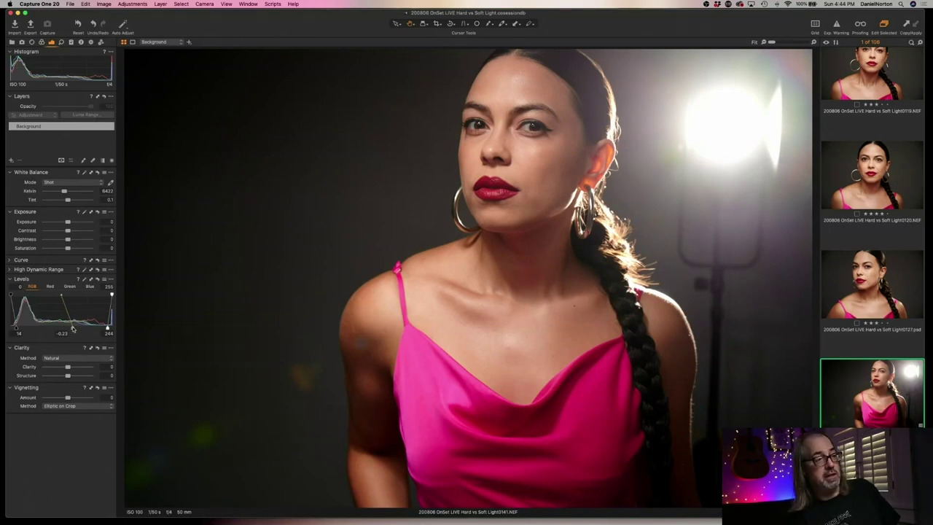
Copy the adjustments of frame 0141 and apply them to frames 0142, 0143 and 0144.
{"action": "key", "text": "super+shift+c"}
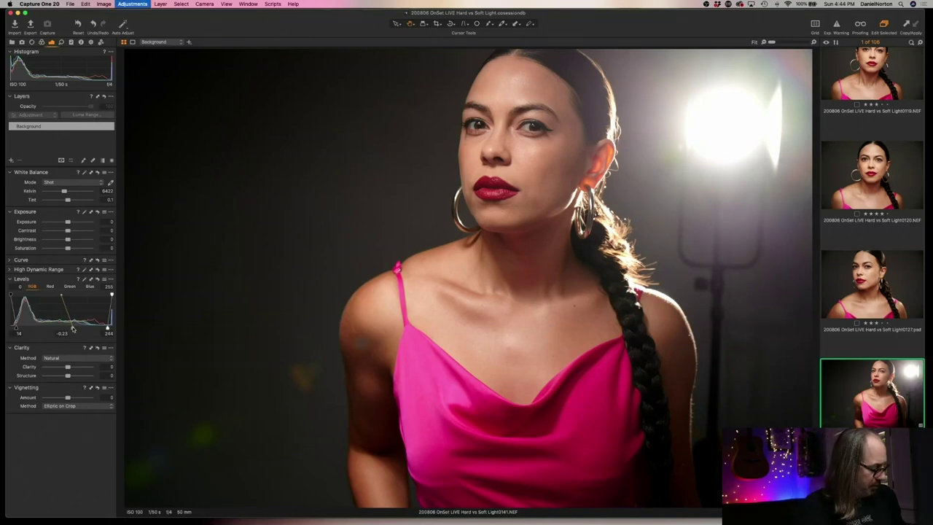
{"action": "key", "text": "Down"}
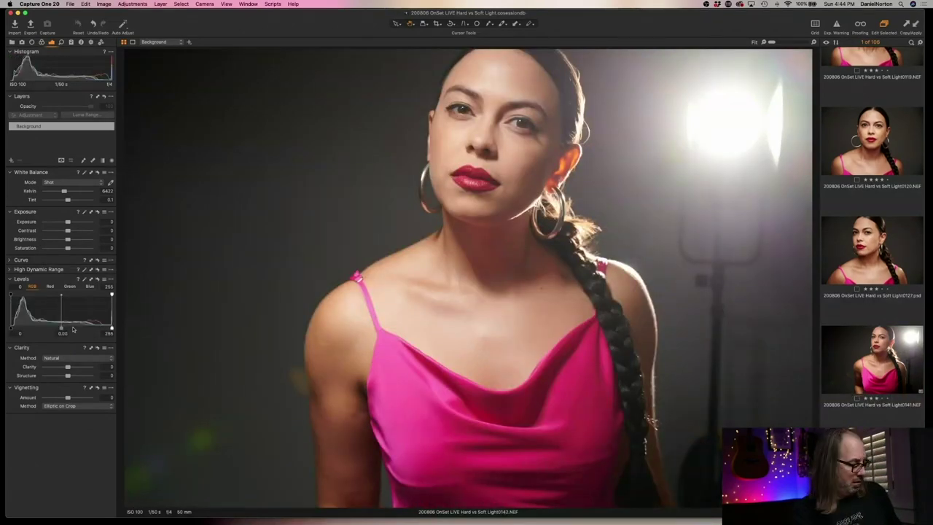
{"action": "key", "text": "super+shift+v"}
{"action": "key", "text": "Down"}
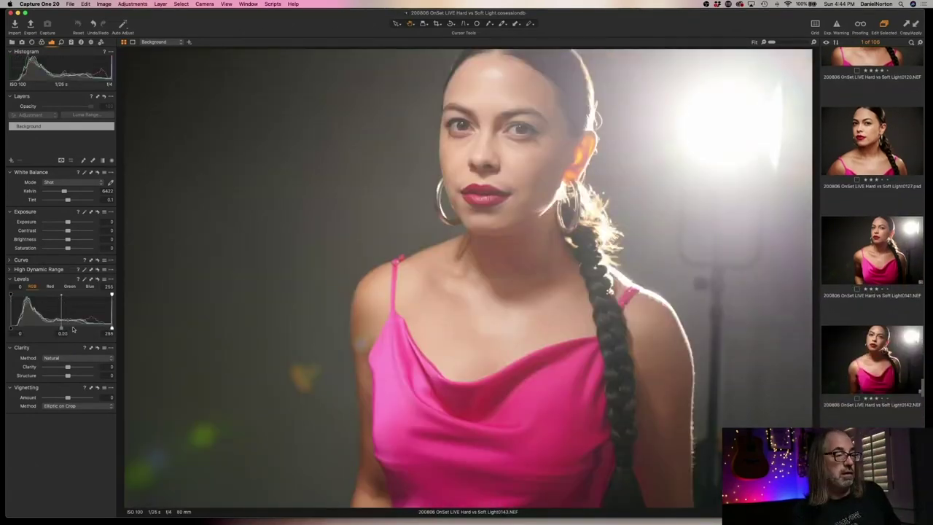
{"action": "key", "text": "super+shift+v"}
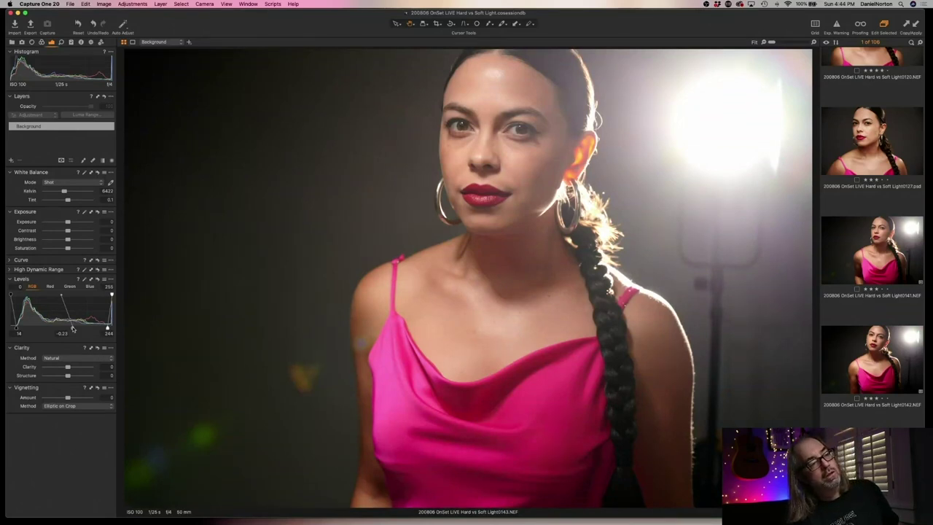
{"action": "key", "text": "Down"}
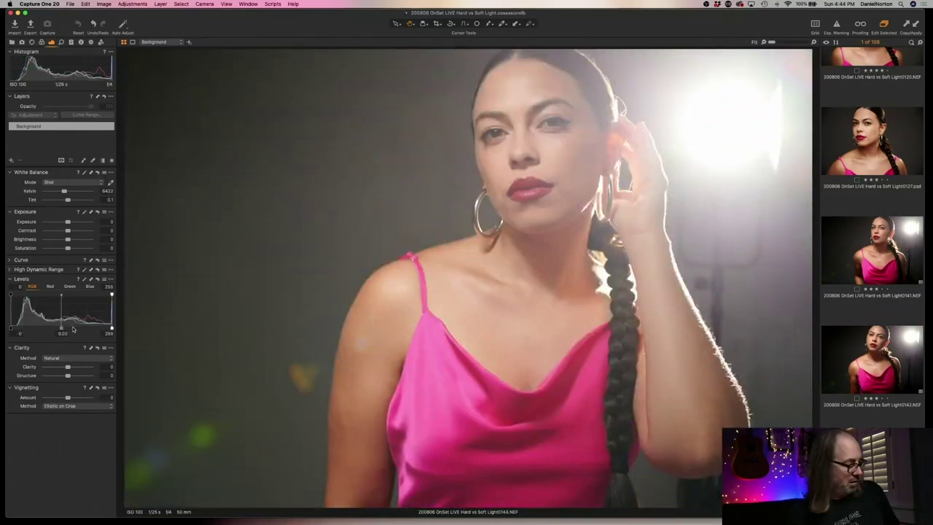
{"action": "key", "text": "super+shift+v"}
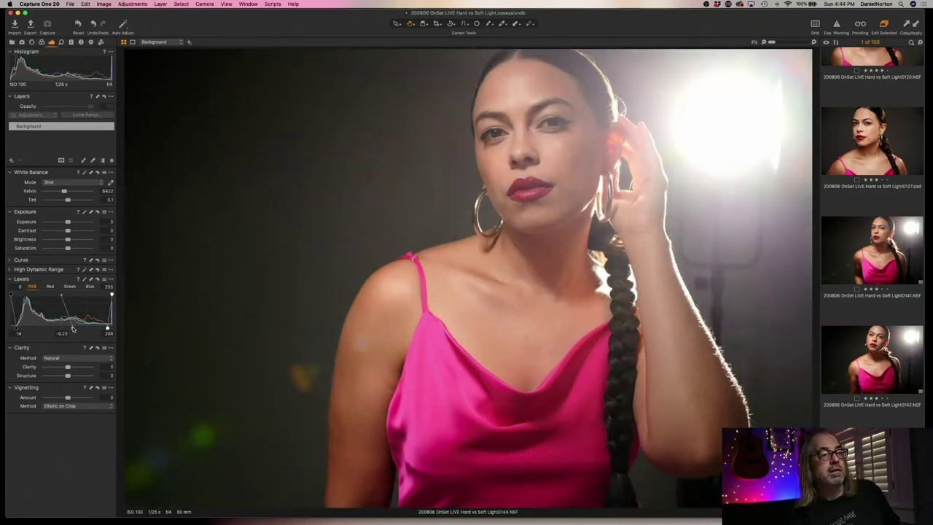
Cull frames 0144 through 0148 and move on to frame 0149 with the face mask.
{"action": "key", "text": "Down"}
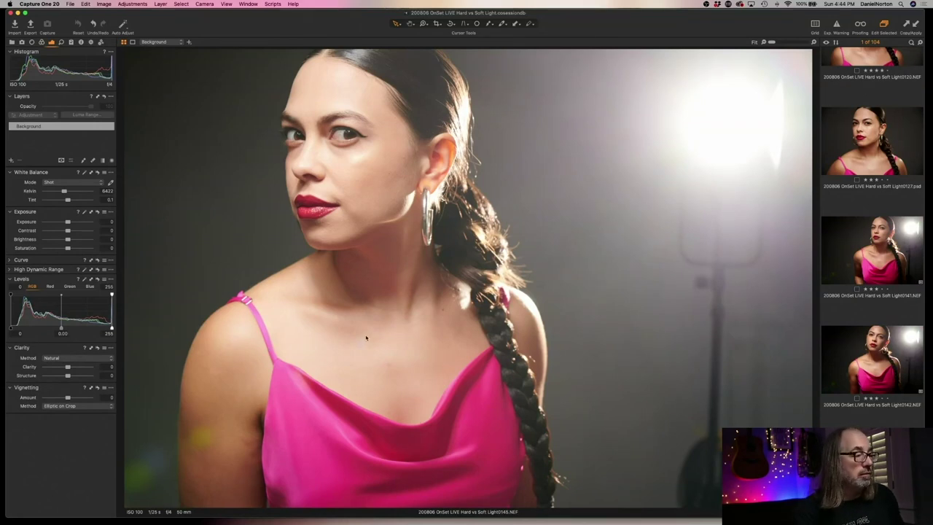
{"action": "key", "text": "Down"}
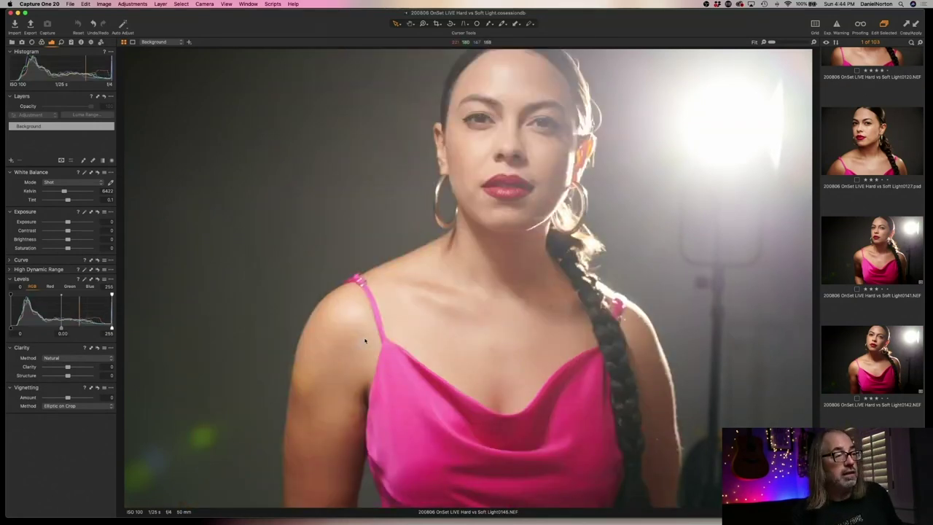
{"action": "key", "text": "Down"}
{"action": "key", "text": "Down"}
{"action": "key", "text": "Down"}
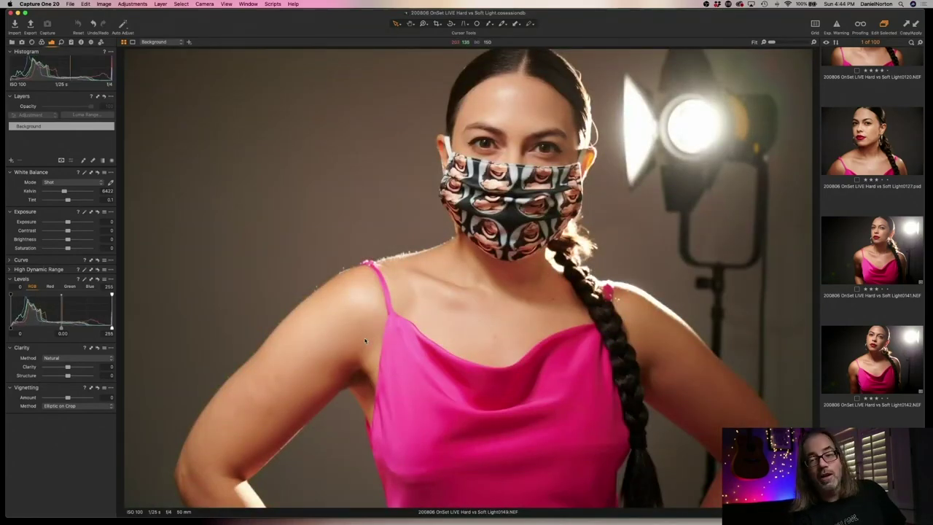
Set the Levels of masked frame 0149 to shadow 9, midtone -0.04 and highlight 242, and slightly lower its exposure.
{"action": "key", "text": "super+shift+l"}
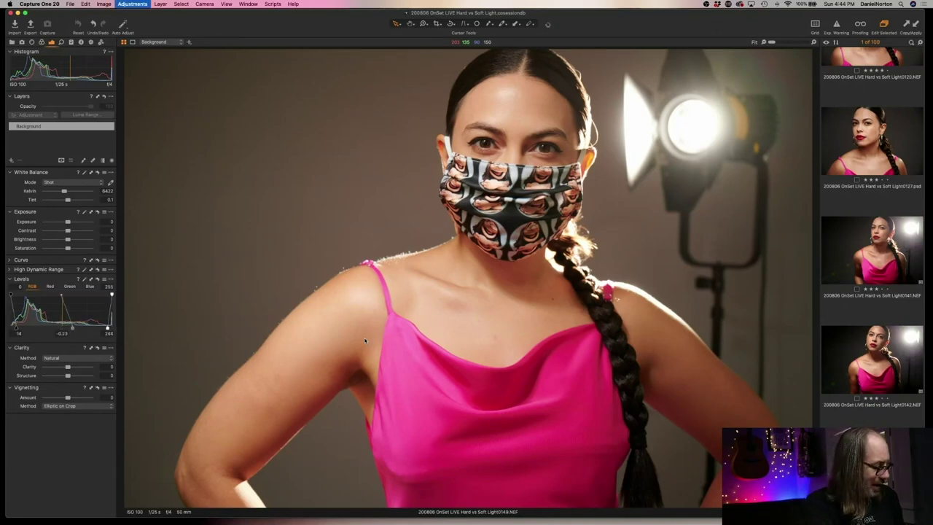
{"action": "key", "text": "super+z"}
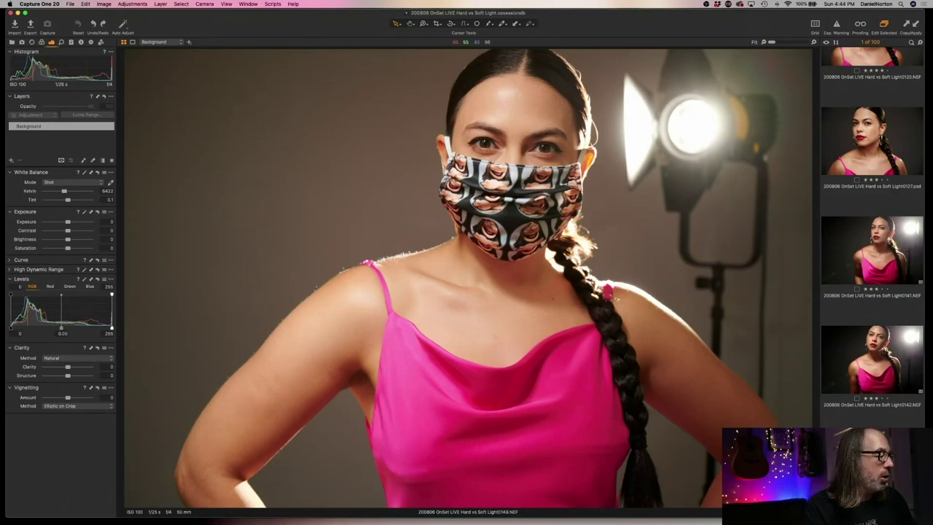
{"action": "left_click_drag", "start_coordinate": [11, 328], "coordinate": [64, 329]}
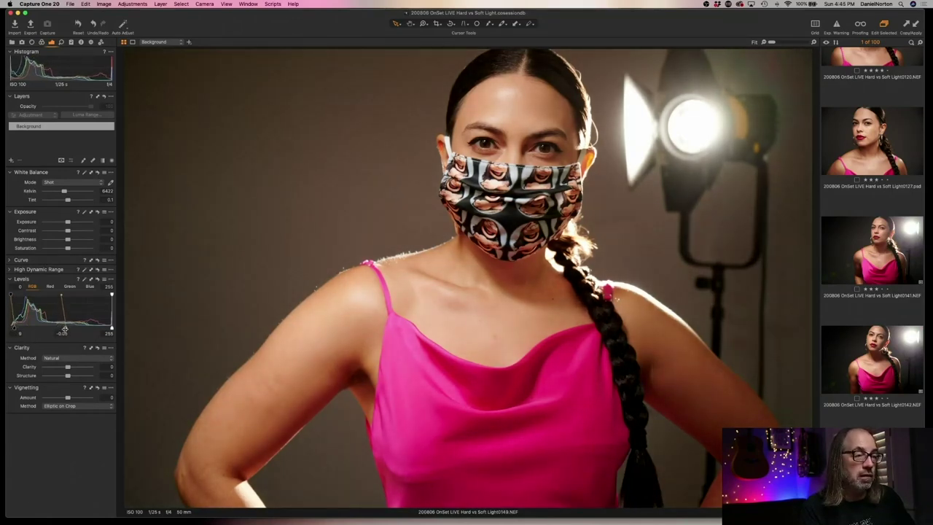
{"action": "left_click_drag", "start_coordinate": [112, 329], "coordinate": [105, 328]}
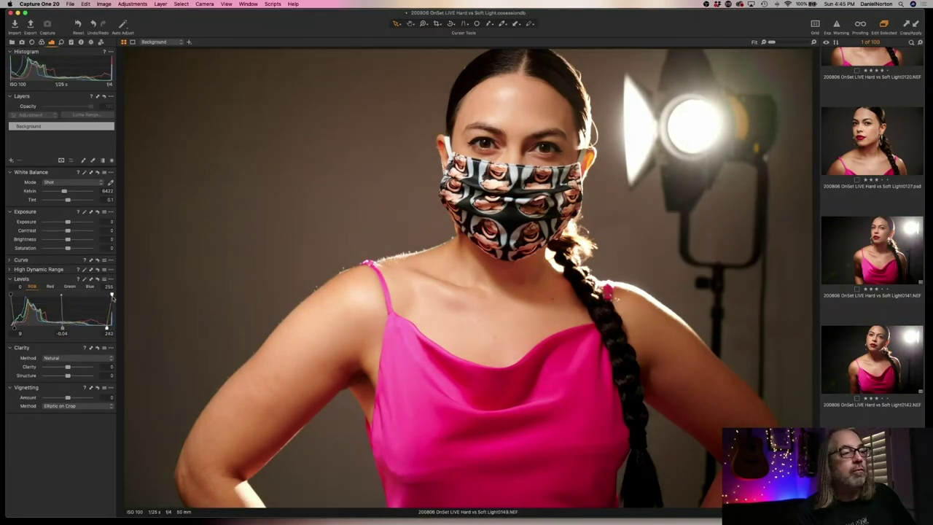
{"action": "left_click_drag", "start_coordinate": [68, 222], "coordinate": [67, 222]}
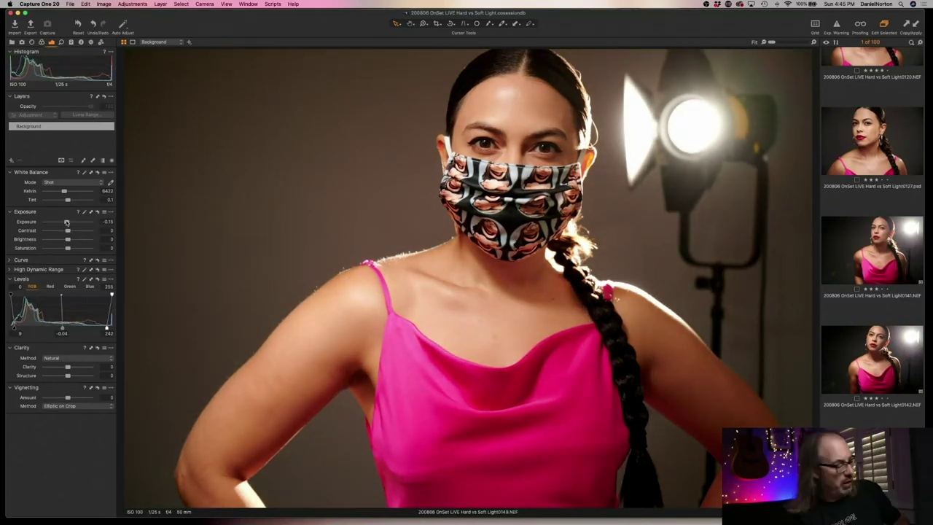
Apply the adjustments of frame 0149 to frames 0150, 0152 and 0153, culling frames 0151 and 0152 on the way.
{"action": "key", "text": "Right"}
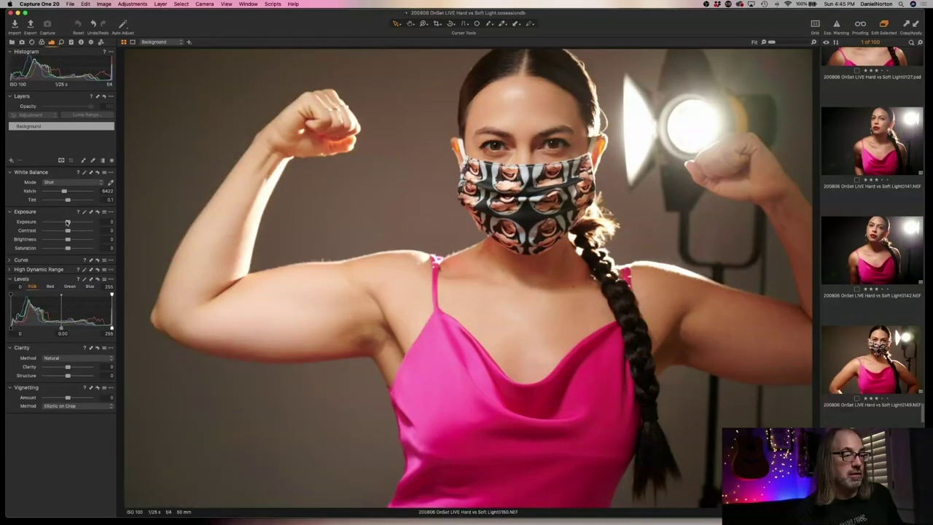
{"action": "key", "text": "super+shift+v"}
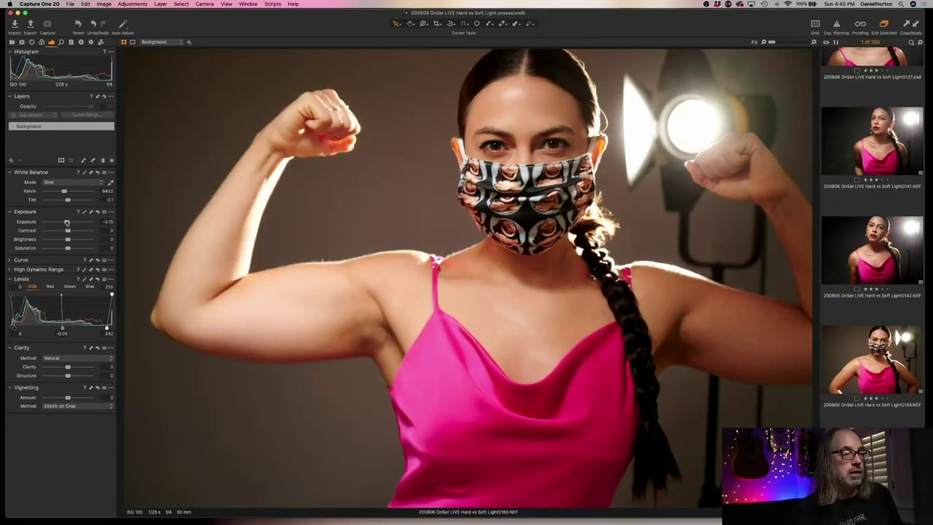
{"action": "key", "text": "Right"}
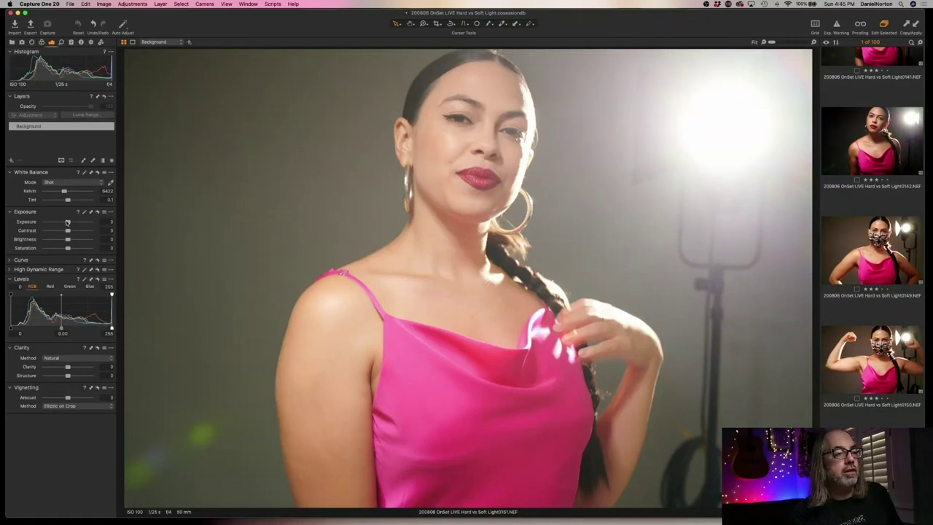
{"action": "key", "text": "Right"}
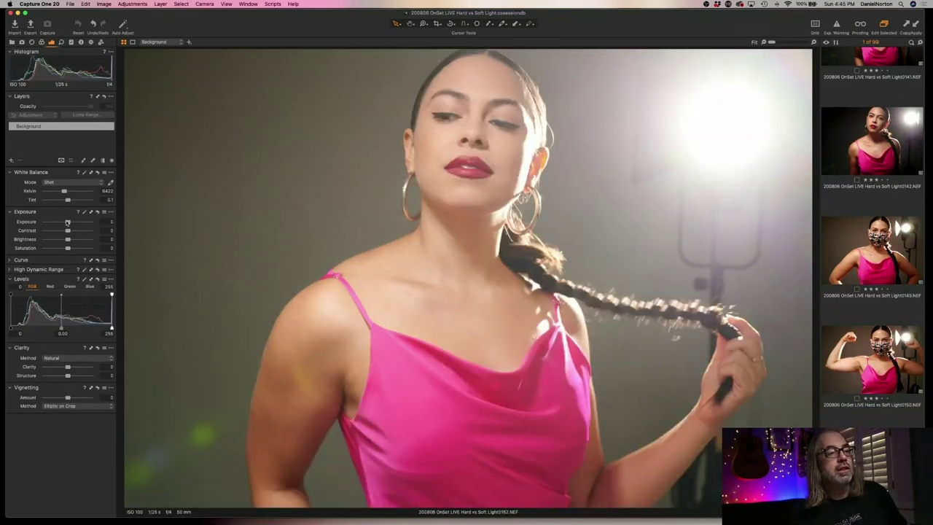
{"action": "key", "text": "super+shift+v"}
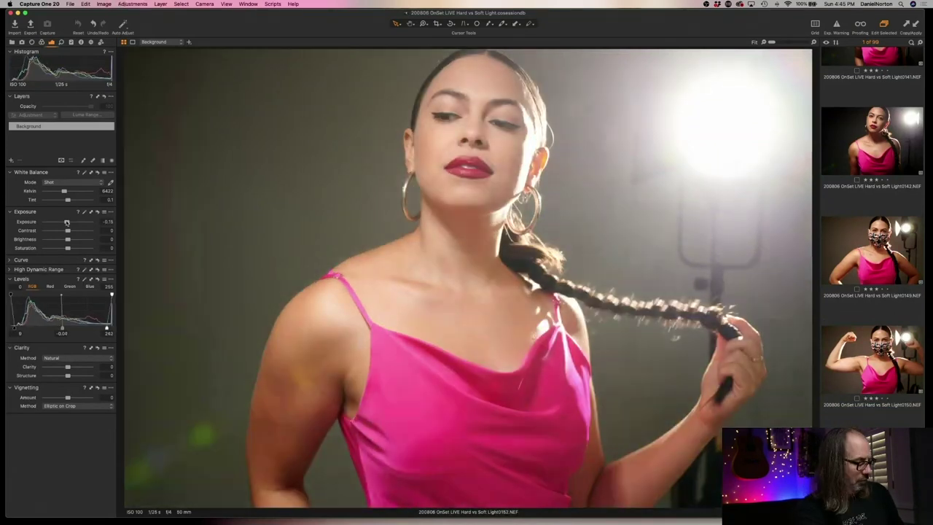
{"action": "key", "text": "Right"}
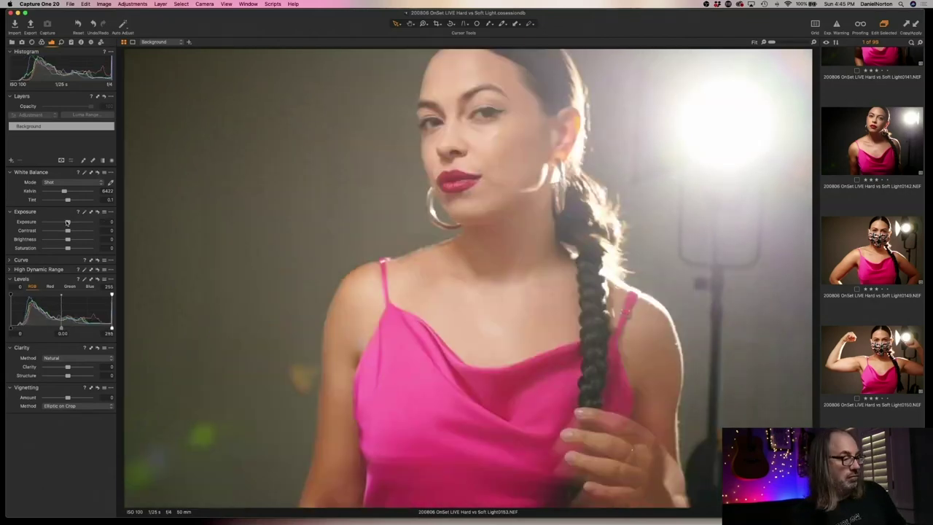
{"action": "key", "text": "super+shift+v"}
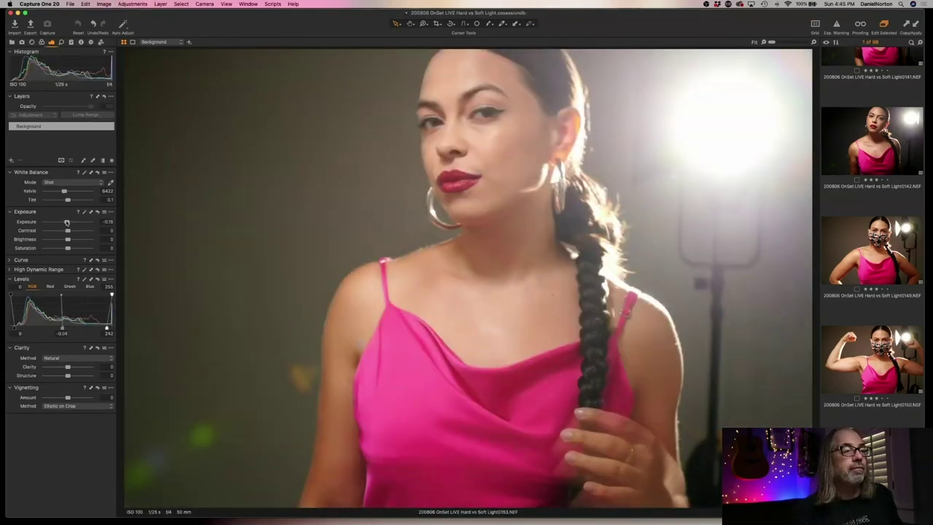
Cull frames 0153 through 0156 and move on to the vertical portrait, frame 0157.
{"action": "key", "text": "Right"}
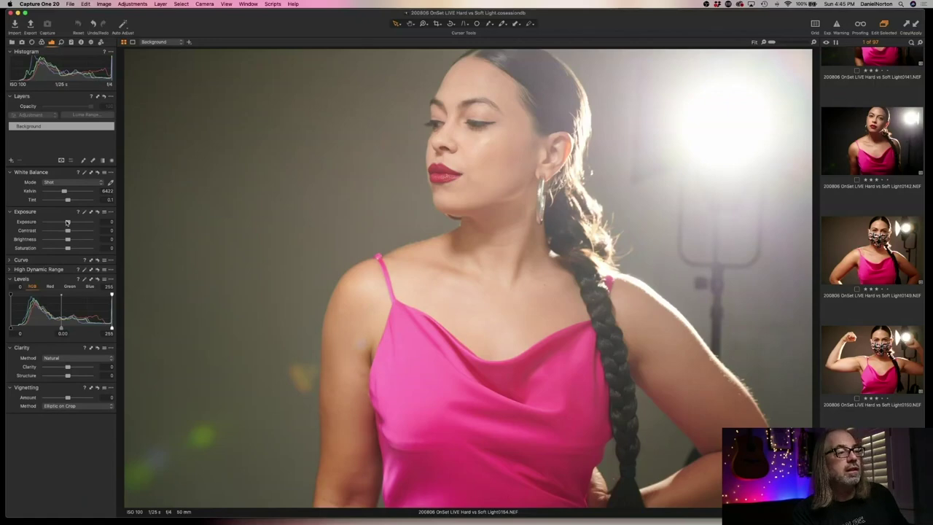
{"action": "key", "text": "Right"}
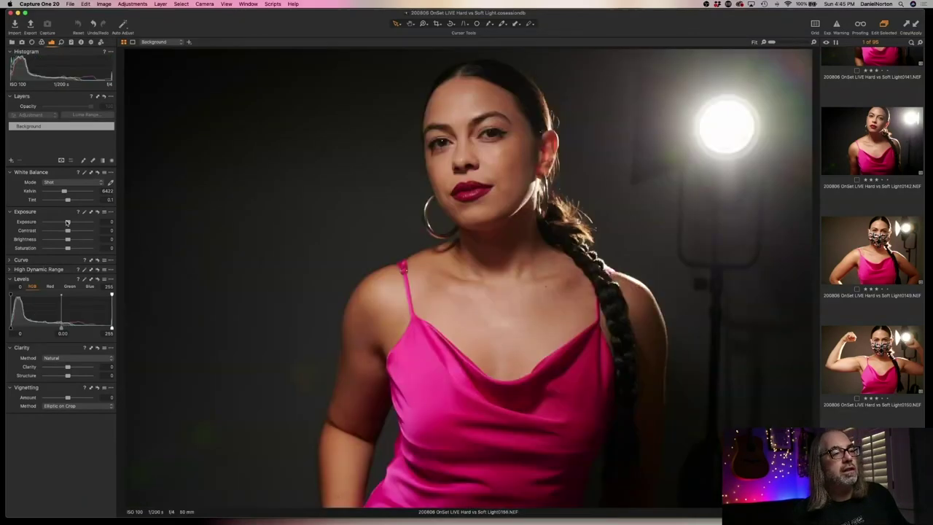
{"action": "key", "text": "Right"}
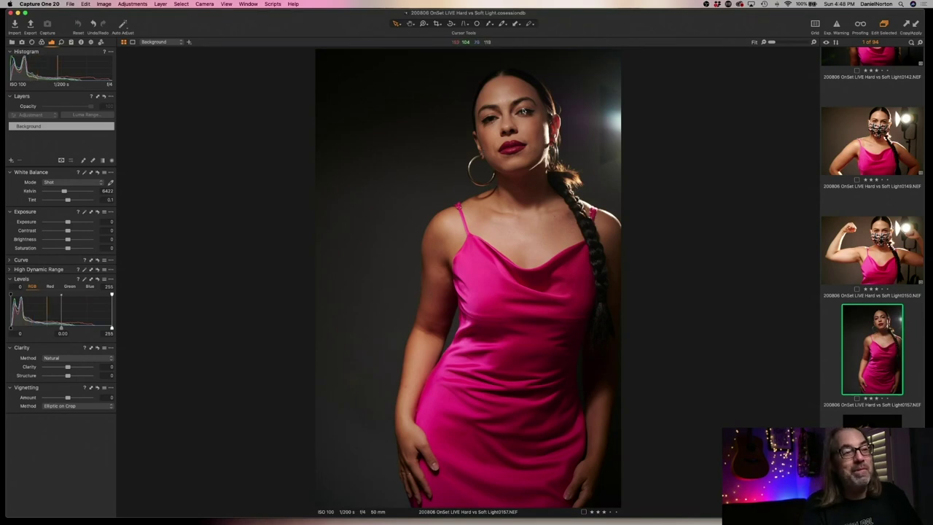
Check the eyes and face of frame 0157 at 100%, then return to the full view.
{"action": "key", "text": "h"}
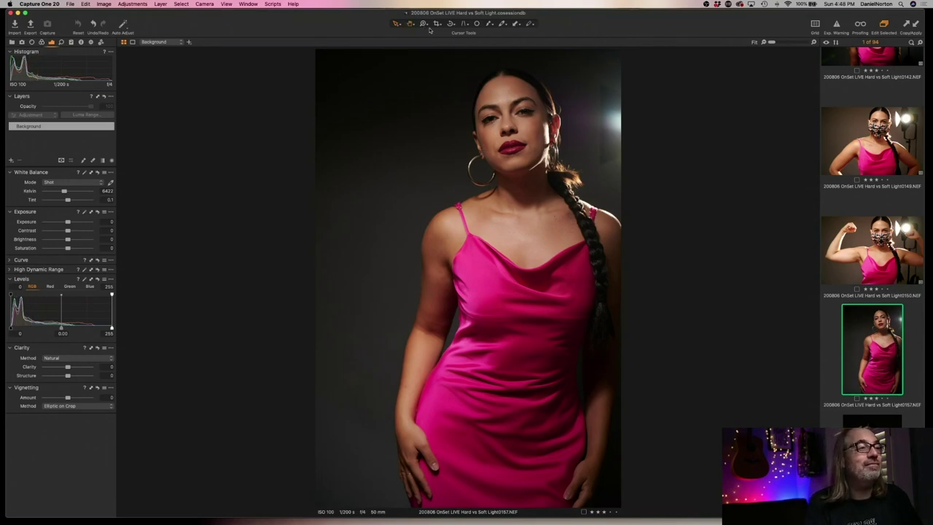
{"action": "left_click", "coordinate": [531, 121]}
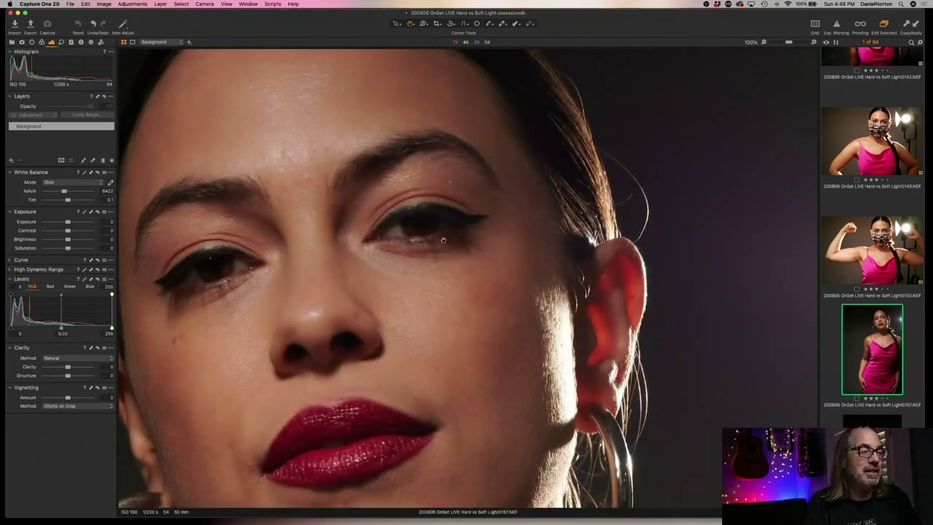
{"action": "left_click", "coordinate": [405, 275]}
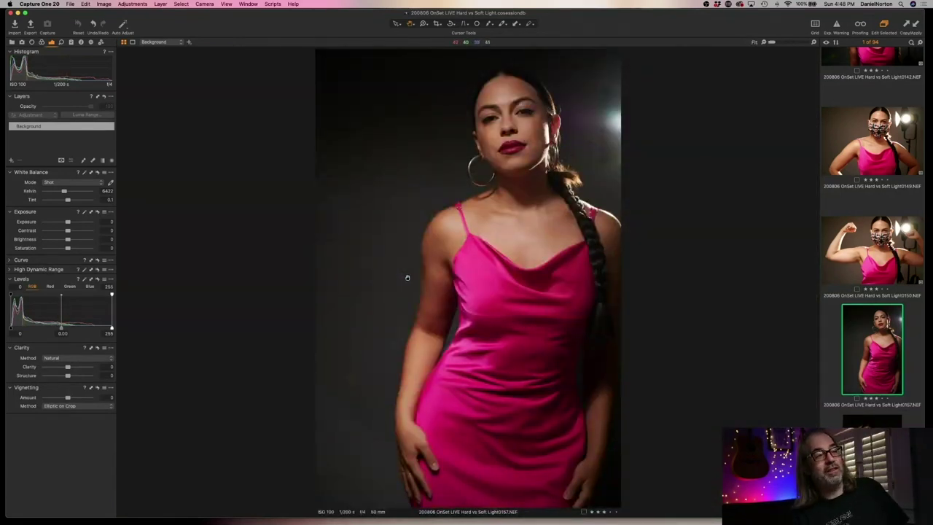
Cull frames 0158 through 0160 and move on to frame 0161.
{"action": "key", "text": "Right"}
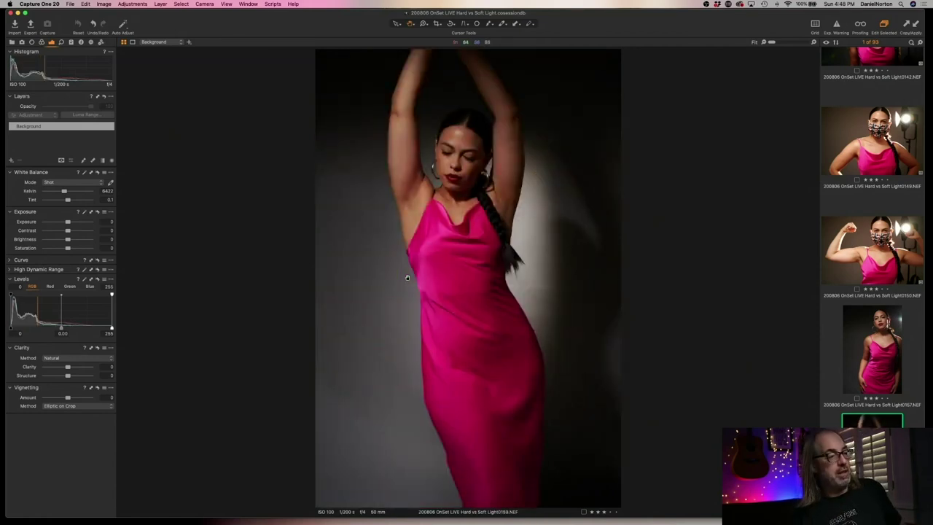
{"action": "key", "text": "Right"}
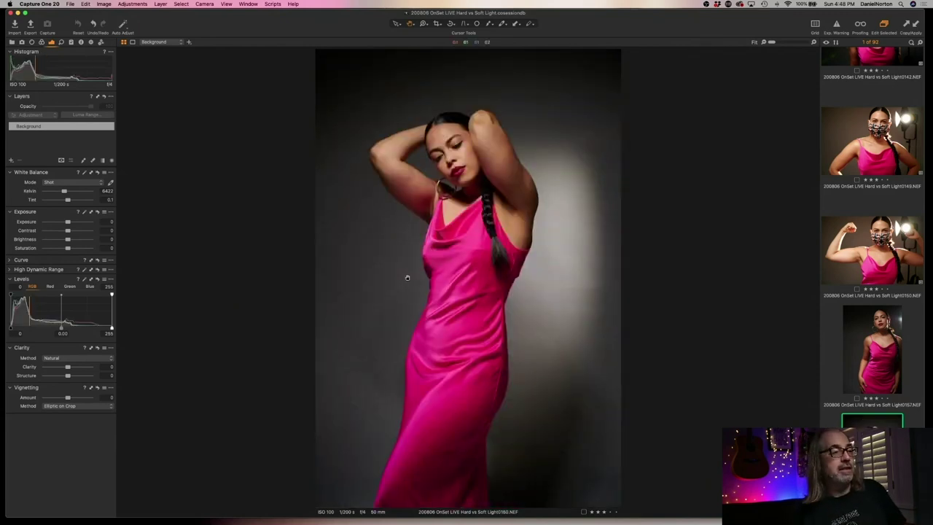
{"action": "key", "text": "Right"}
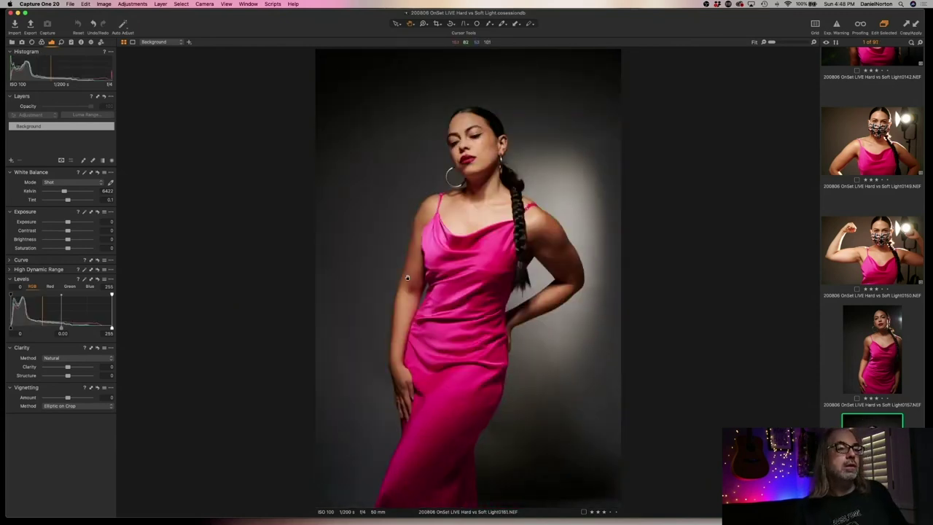
Compare the poses in the long-dress frames 0161 through 0165 by going back and forth between them.
{"action": "key", "text": "Right"}
{"action": "key", "text": "Left"}
{"action": "key", "text": "Right"}
{"action": "key", "text": "Left"}
{"action": "key", "text": "Right"}
{"action": "key", "text": "Right"}
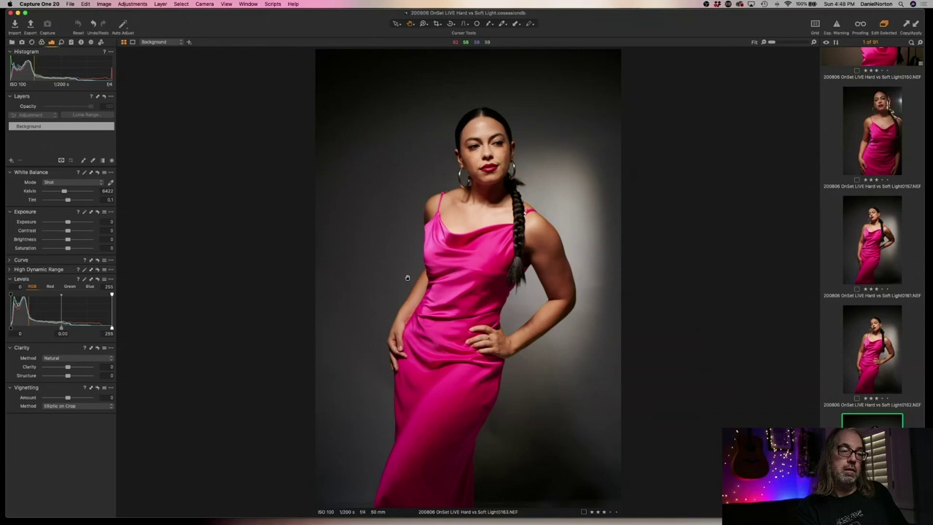
{"action": "key", "text": "Right"}
{"action": "key", "text": "Left"}
{"action": "key", "text": "Left"}
{"action": "key", "text": "Left"}
{"action": "key", "text": "Left"}
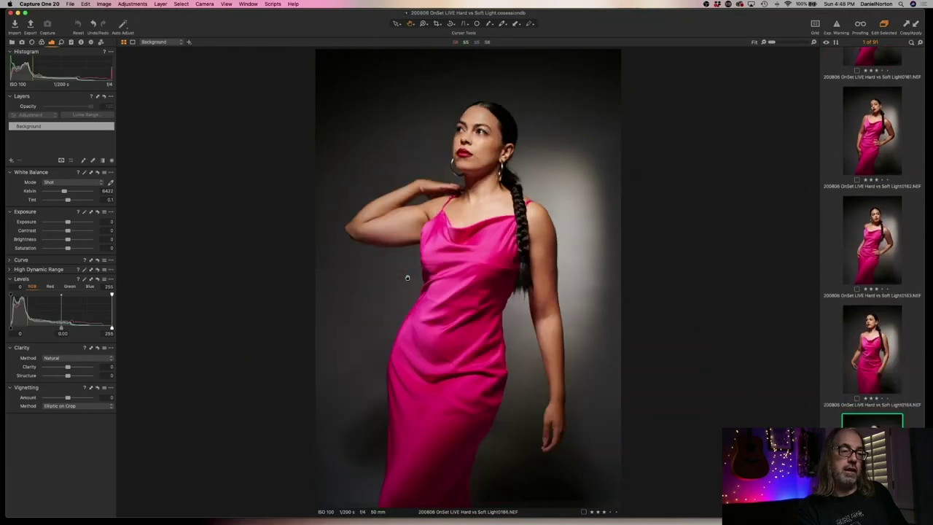
Weigh the poses in long-dress frames 0161, 0162 and 0163 against each other and return to frame 0161.
{"action": "key", "text": "Right"}
{"action": "key", "text": "Right"}
{"action": "key", "text": "Right"}
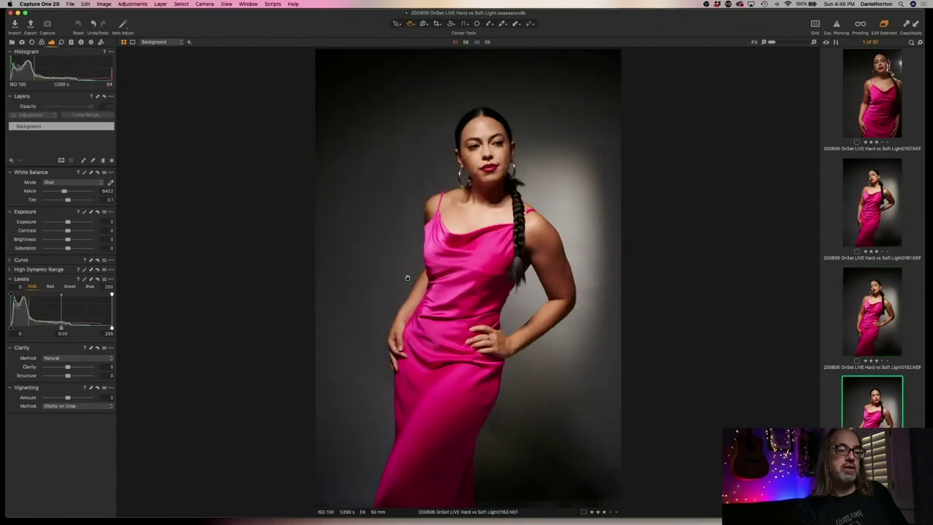
{"action": "key", "text": "Left"}
{"action": "key", "text": "Left"}
{"action": "key", "text": "Left"}
{"action": "key", "text": "Right"}
{"action": "key", "text": "Right"}
{"action": "key", "text": "Left"}
{"action": "key", "text": "Right"}
{"action": "key", "text": "Left"}
{"action": "key", "text": "Right"}
{"action": "key", "text": "Right"}
{"action": "key", "text": "Right"}
{"action": "key", "text": "Right"}
{"action": "key", "text": "Left"}
{"action": "key", "text": "Left"}
{"action": "key", "text": "Left"}
{"action": "key", "text": "Left"}
{"action": "key", "text": "Right"}
{"action": "key", "text": "Left"}
{"action": "key", "text": "Right"}
{"action": "key", "text": "Left"}
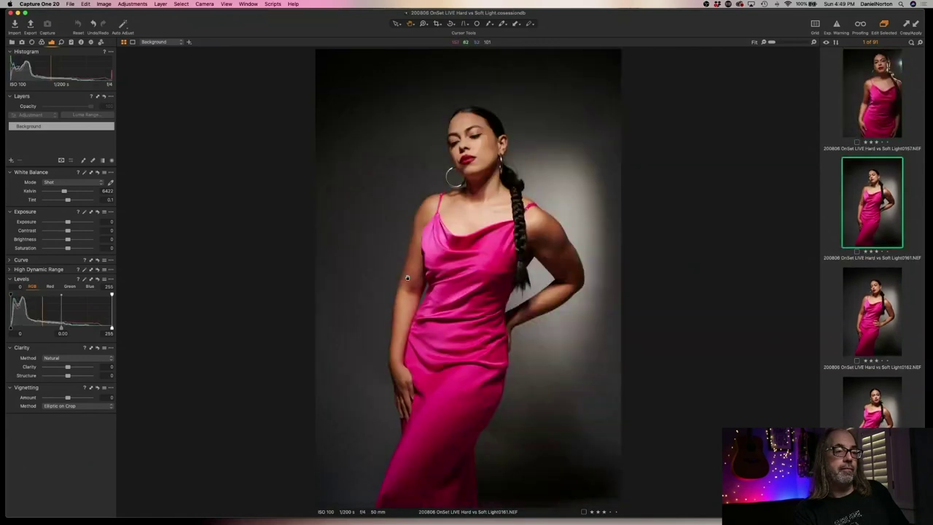
Alternate between frames 0161 and 0162 to compare the head tilt, gaze and arm position.
{"action": "key", "text": "Right"}
{"action": "key", "text": "Left"}
{"action": "key", "text": "Right"}
{"action": "key", "text": "Left"}
{"action": "key", "text": "Right"}
{"action": "key", "text": "Left"}
{"action": "key", "text": "Right"}
{"action": "key", "text": "Left"}
{"action": "key", "text": "Right"}
{"action": "key", "text": "Left"}
{"action": "key", "text": "Right"}
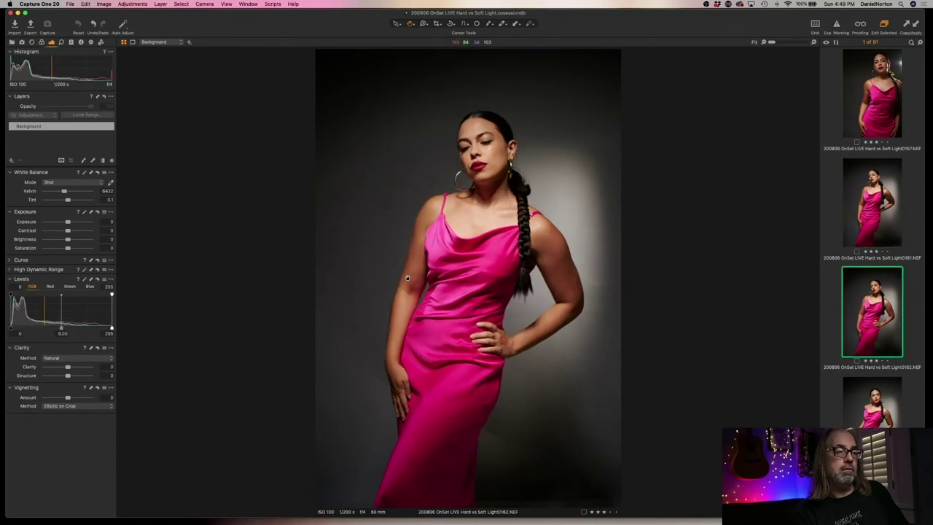
{"action": "key", "text": "Left"}
{"action": "key", "text": "Right"}
{"action": "key", "text": "Left"}
{"action": "key", "text": "Right"}
{"action": "key", "text": "Left"}
{"action": "key", "text": "Right"}
{"action": "key", "text": "Left"}
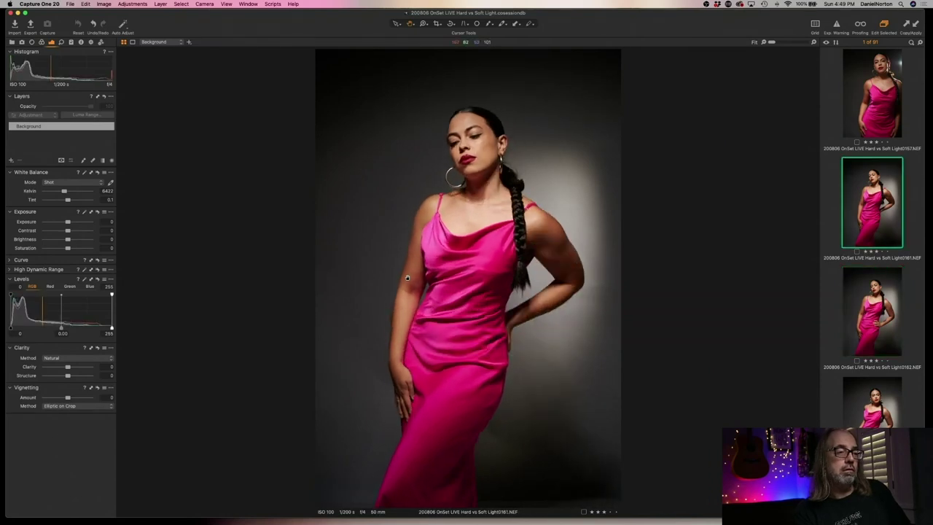
{"action": "key", "text": "Right"}
{"action": "key", "text": "Left"}
{"action": "key", "text": "Right"}
{"action": "key", "text": "Left"}
{"action": "key", "text": "Right"}
{"action": "key", "text": "Left"}
{"action": "key", "text": "Right"}
Cull frames 0163, 0165, 0167 and 0168, keeping 0164 and 0166, and move on to frame 0169.
{"action": "key", "text": "Right"}
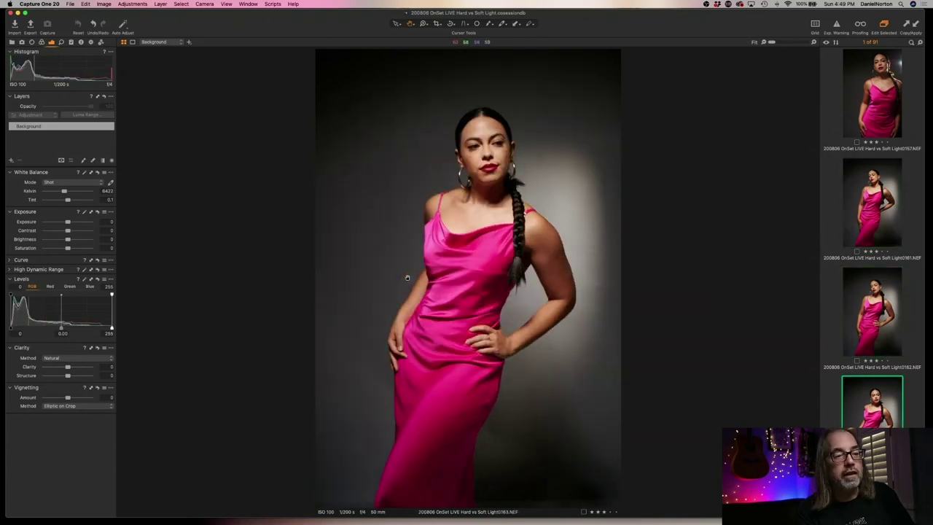
{"action": "key", "text": "Right"}
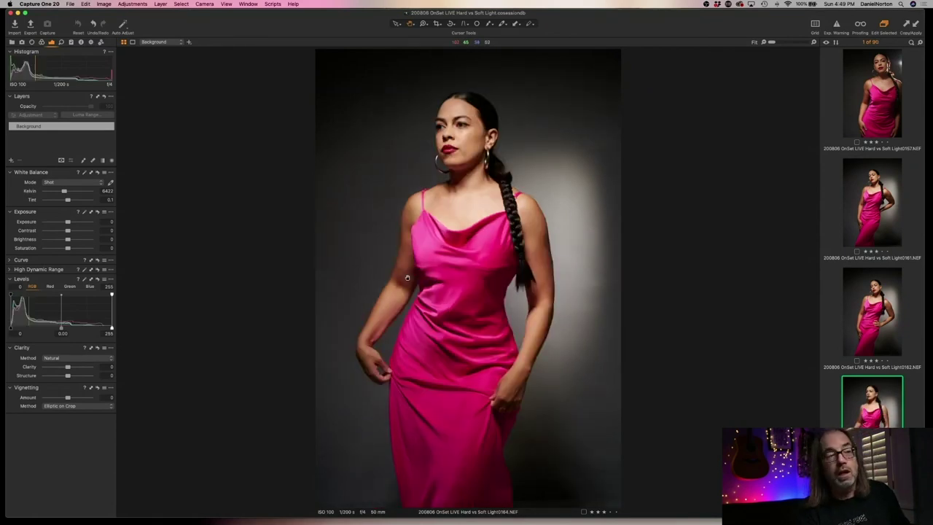
{"action": "key", "text": "Right"}
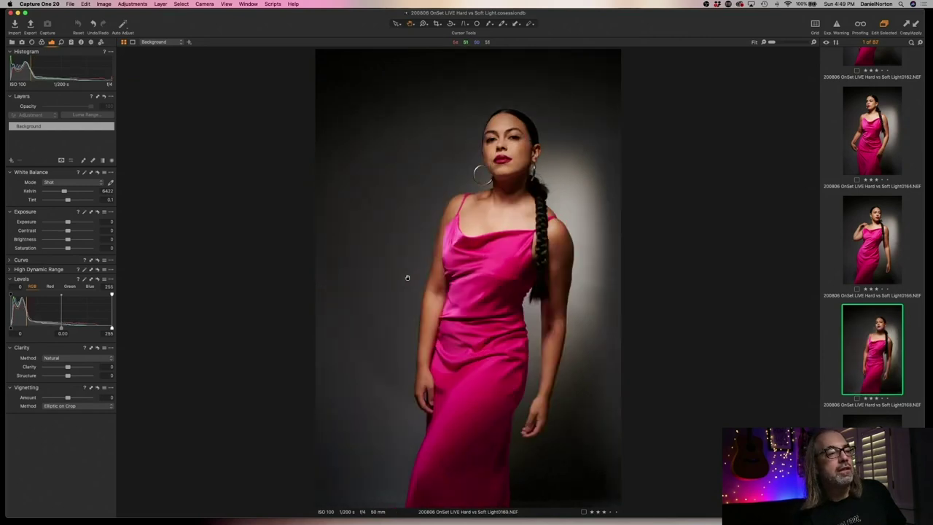
Review the remaining long-dress frames around 0169, going back through 0164 to frame 0162.
{"action": "key", "text": "Right"}
{"action": "key", "text": "Right"}
{"action": "key", "text": "Right"}
{"action": "key", "text": "Right"}
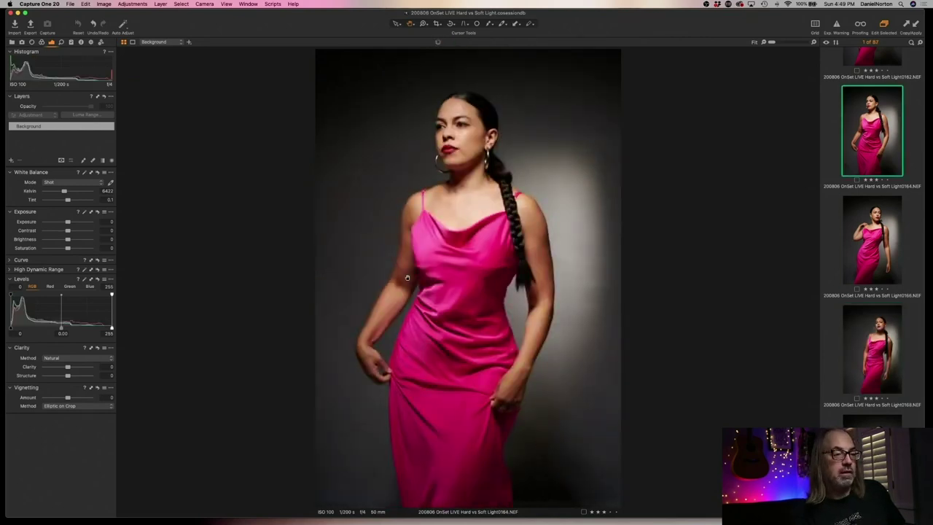
{"action": "key", "text": "Left"}
{"action": "key", "text": "Left"}
{"action": "key", "text": "Left"}
{"action": "key", "text": "Left"}
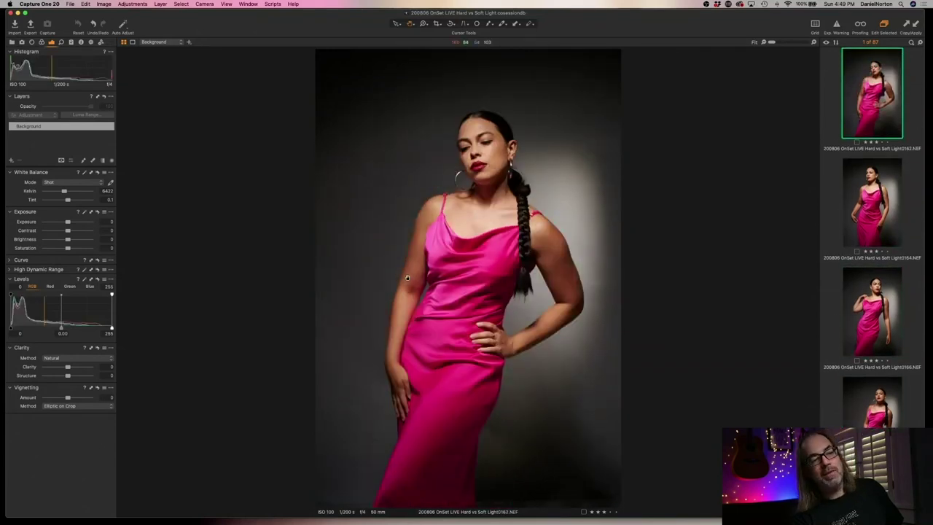
{"action": "key", "text": "Right"}
{"action": "key", "text": "Left"}
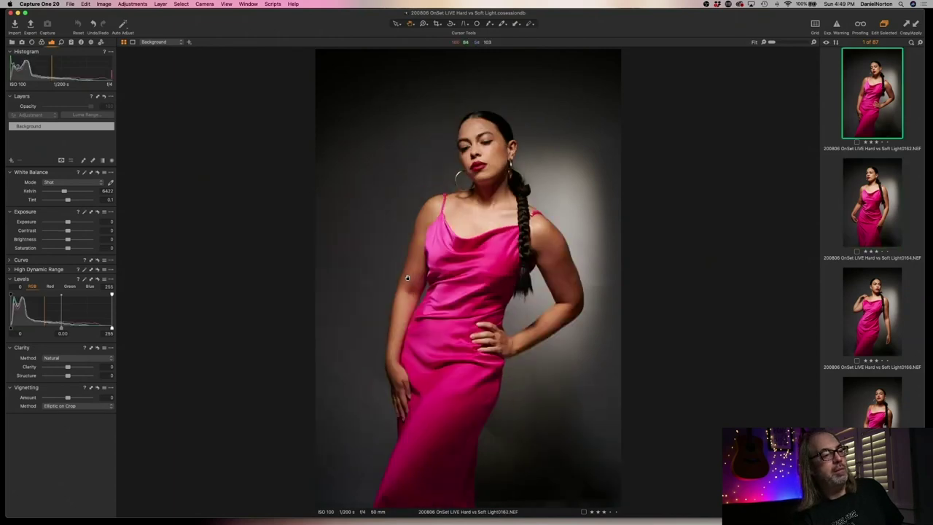
Cull frames 0162 and 0169 after comparing them with their neighbours, and move on to frame 0170.
{"action": "key", "text": "Right"}
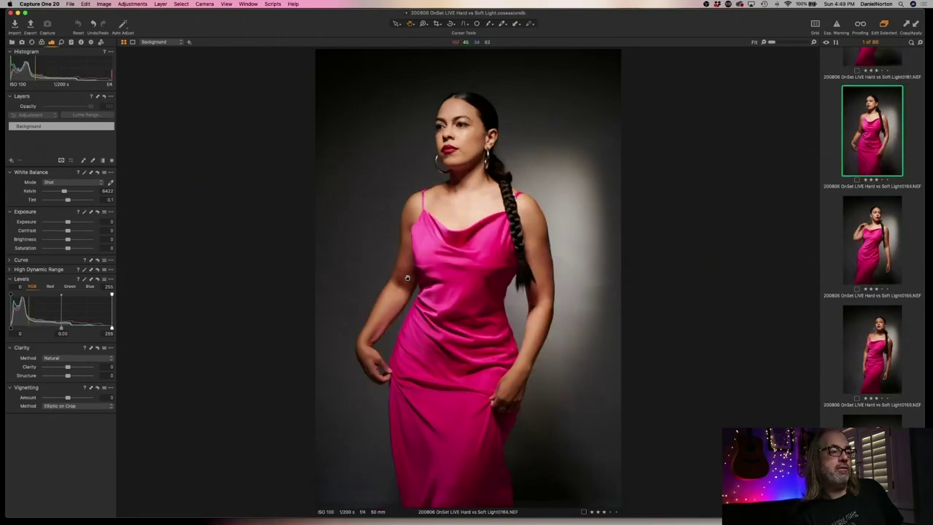
{"action": "key", "text": "Right"}
{"action": "key", "text": "Left"}
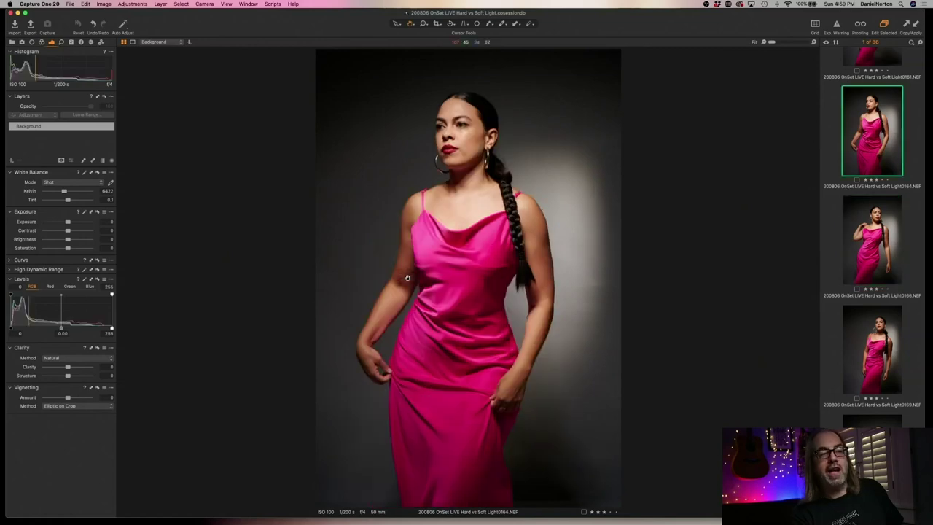
{"action": "key", "text": "Right"}
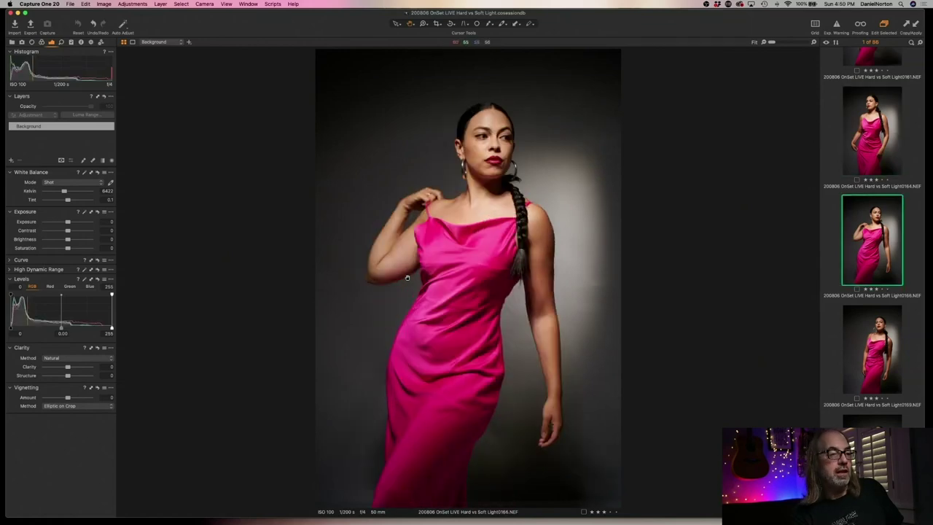
{"action": "key", "text": "Right"}
{"action": "key", "text": "Right"}
{"action": "key", "text": "Left"}
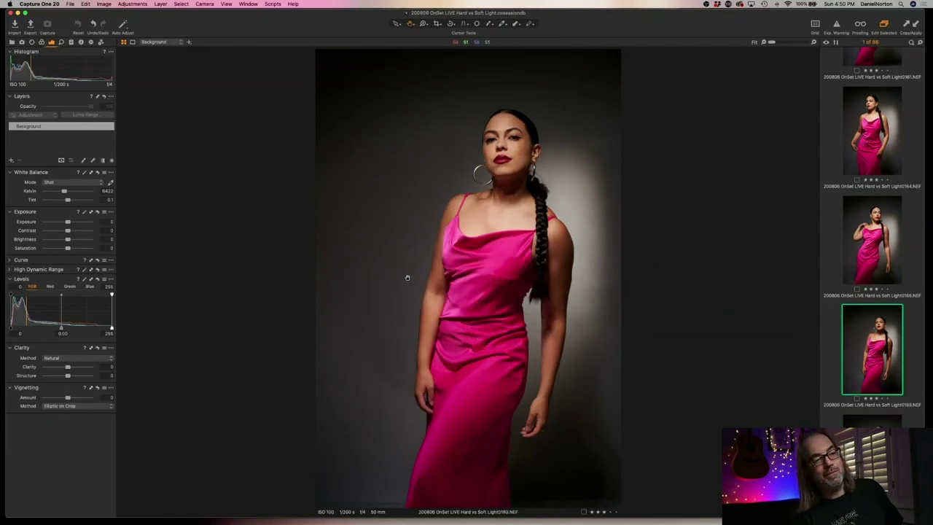
{"action": "key", "text": "Right"}
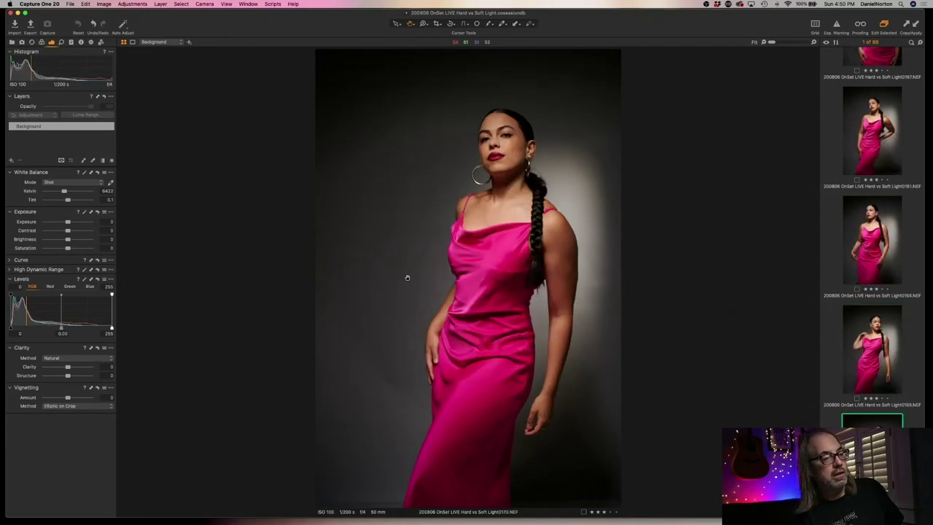
Cull frames 0170, 0166 and 0161, keeping frame 0164 as the pick of the long-dress poses.
{"action": "key", "text": "Delete"}
{"action": "key", "text": "Delete"}
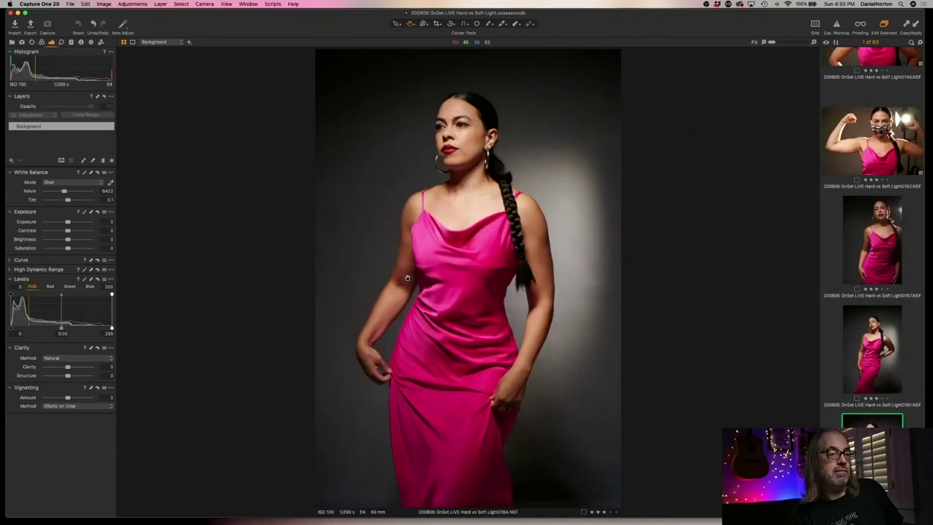
{"action": "key", "text": "Left"}
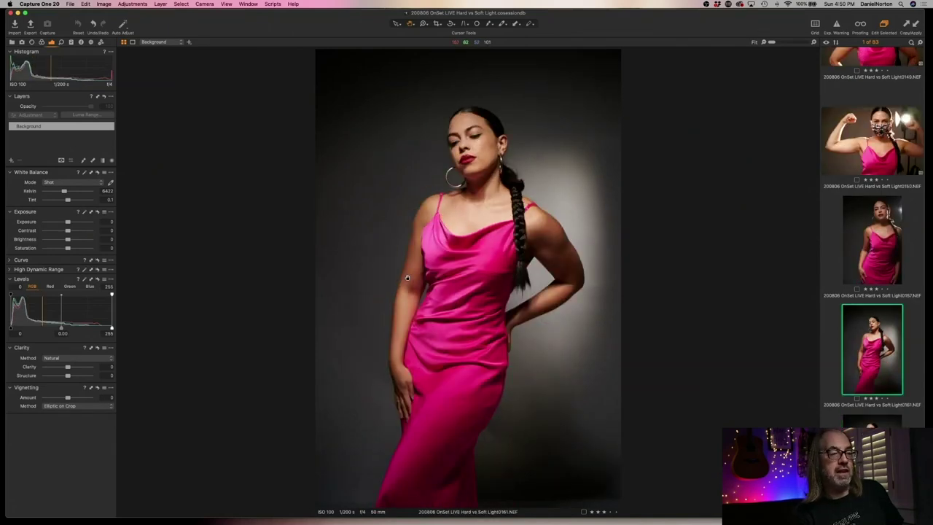
{"action": "key", "text": "Delete"}
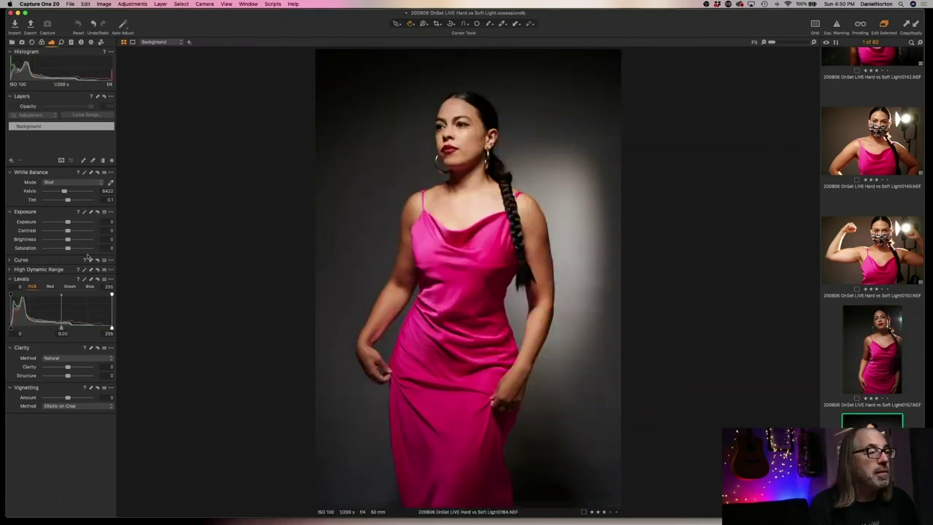
Brighten frame 0164 by setting its Levels highlight point to 237.
{"action": "left_click_drag", "start_coordinate": [111, 328], "coordinate": [59, 330]}
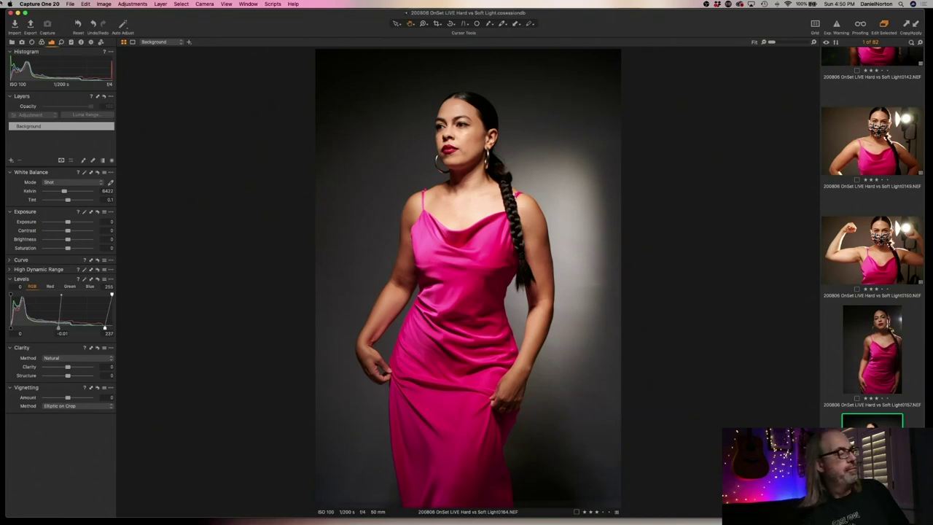
Try a black-and-white conversion on frame 0164 and return to its exposure adjustments.
{"action": "left_click", "coordinate": [31, 42]}
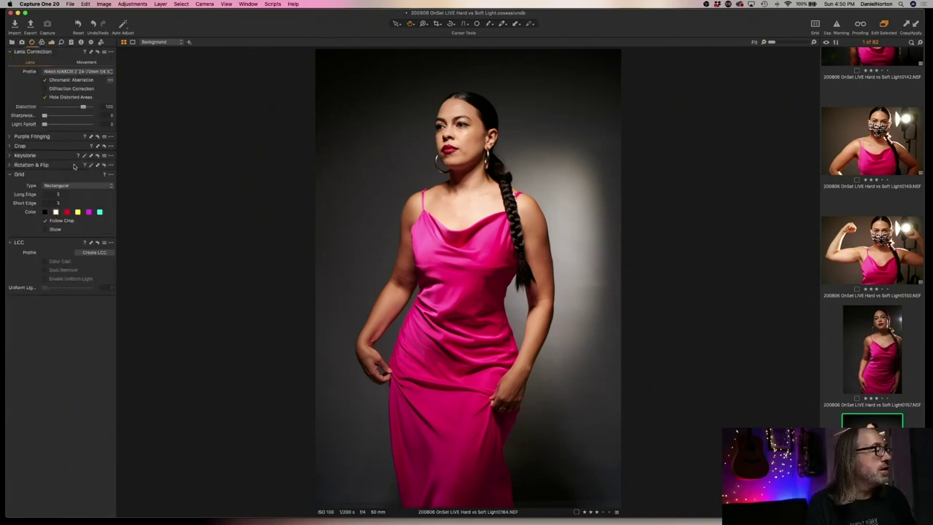
{"action": "left_click", "coordinate": [40, 43]}
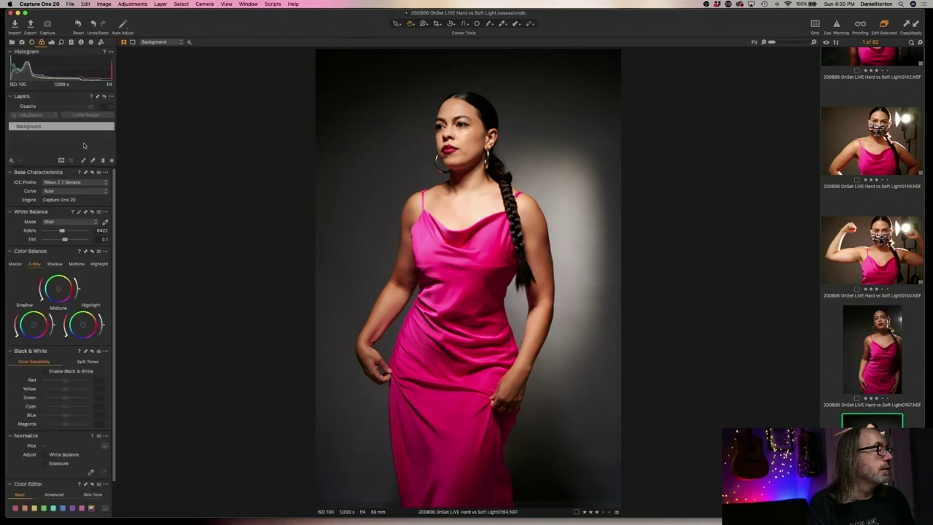
{"action": "scroll", "coordinate": [82, 274], "scroll_direction": "down", "scroll_amount": 1}
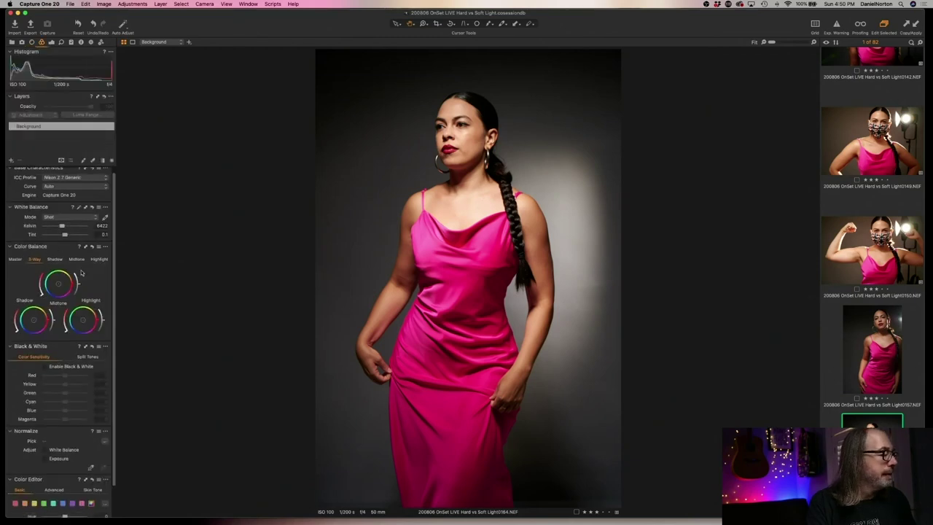
{"action": "left_click", "coordinate": [44, 363]}
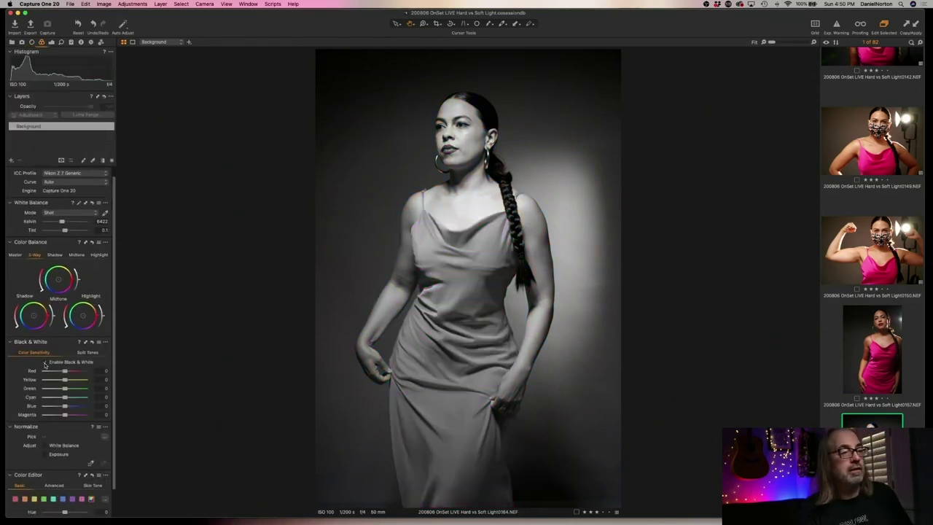
{"action": "left_click", "coordinate": [44, 363]}
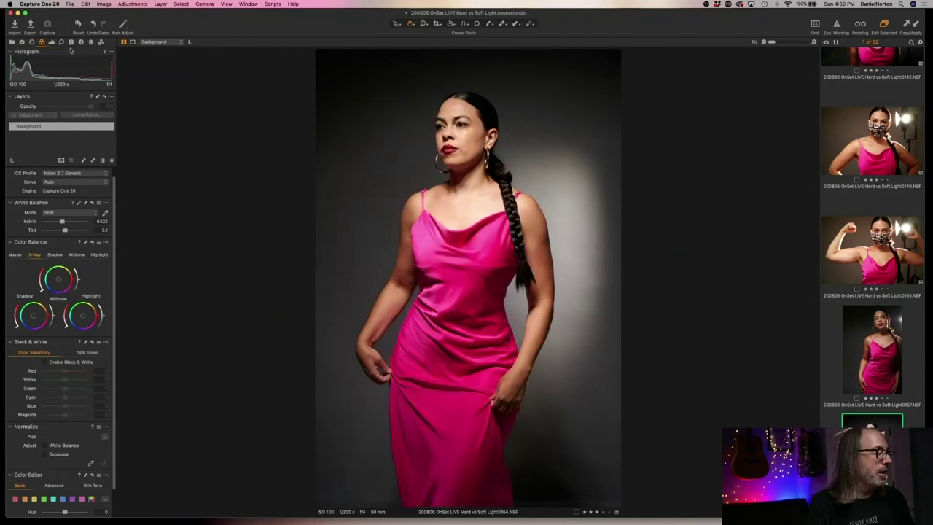
{"action": "left_click", "coordinate": [32, 42]}
{"action": "left_click", "coordinate": [51, 41]}
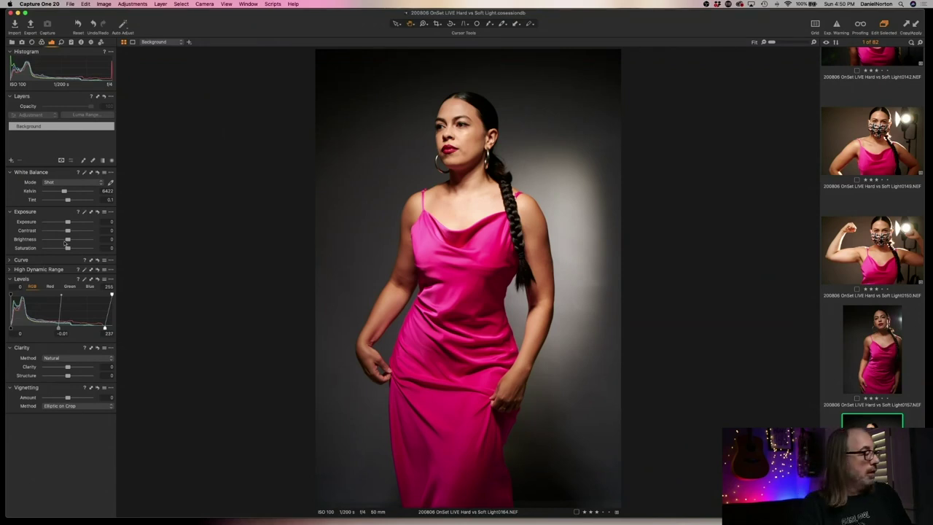
Try a lower saturation on frame 0164, and set its Levels shadow point to 3.
{"action": "left_click_drag", "start_coordinate": [68, 247], "coordinate": [56, 249]}
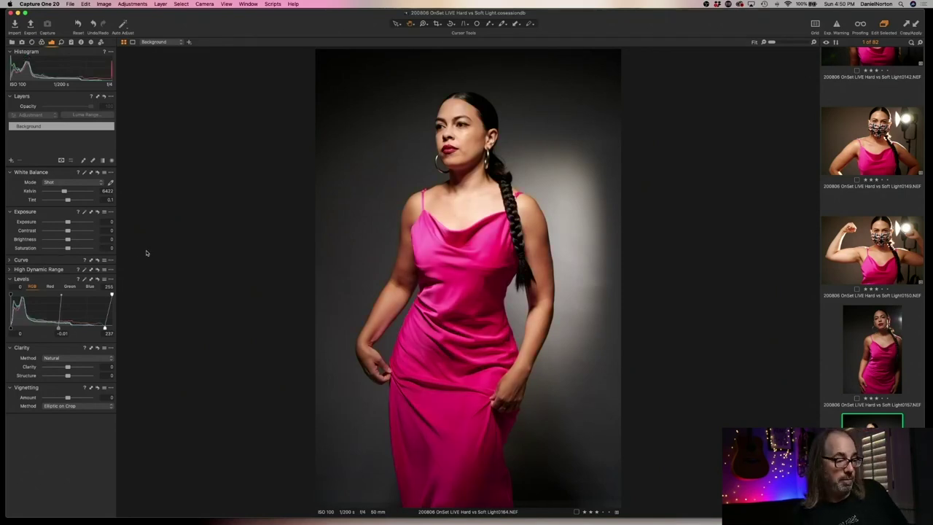
{"action": "left_click_drag", "start_coordinate": [10, 328], "coordinate": [12, 327]}
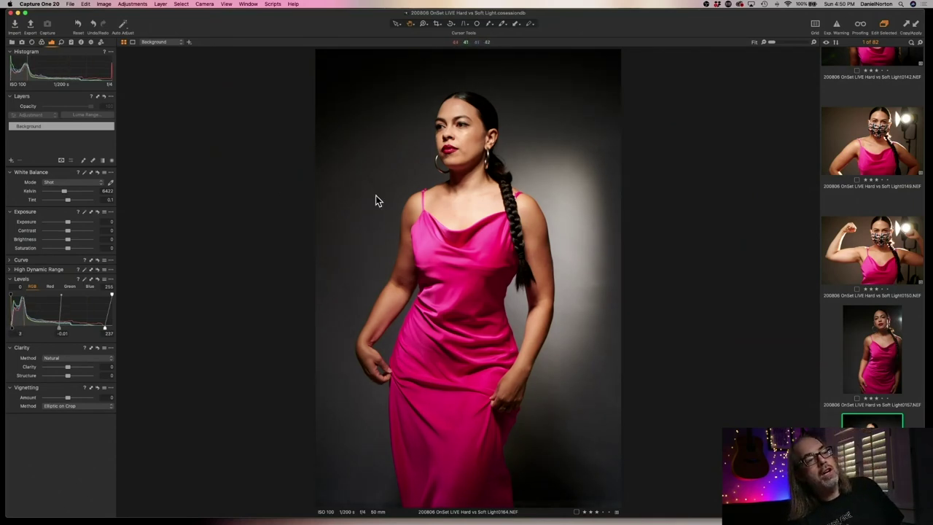
Grade frame 0157 with Levels: shadow point 9, midtone 0.13 and highlight point 222.
{"action": "left_click", "coordinate": [871, 369]}
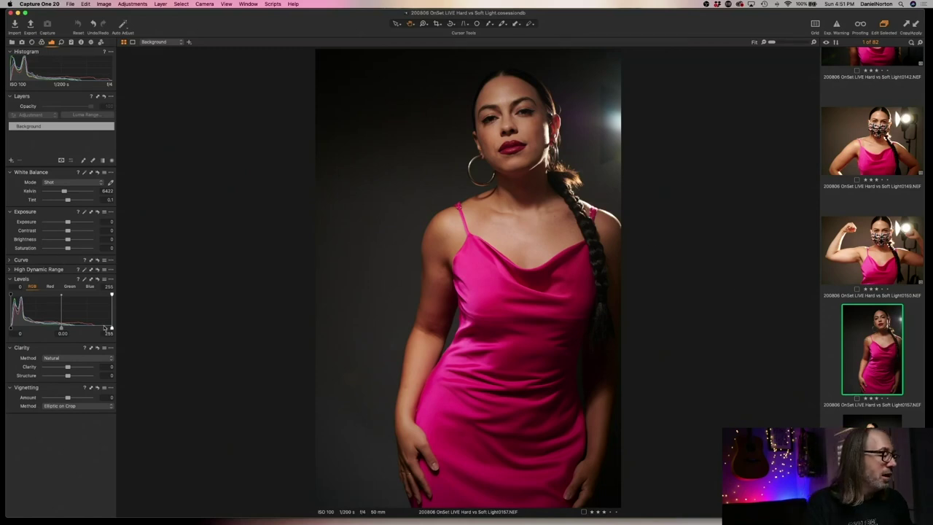
{"action": "mouse_move", "coordinate": [111, 328]}
{"action": "left_mouse_down"}
{"action": "mouse_move", "coordinate": [13, 328]}
{"action": "mouse_move", "coordinate": [99, 328]}
{"action": "left_mouse_up"}
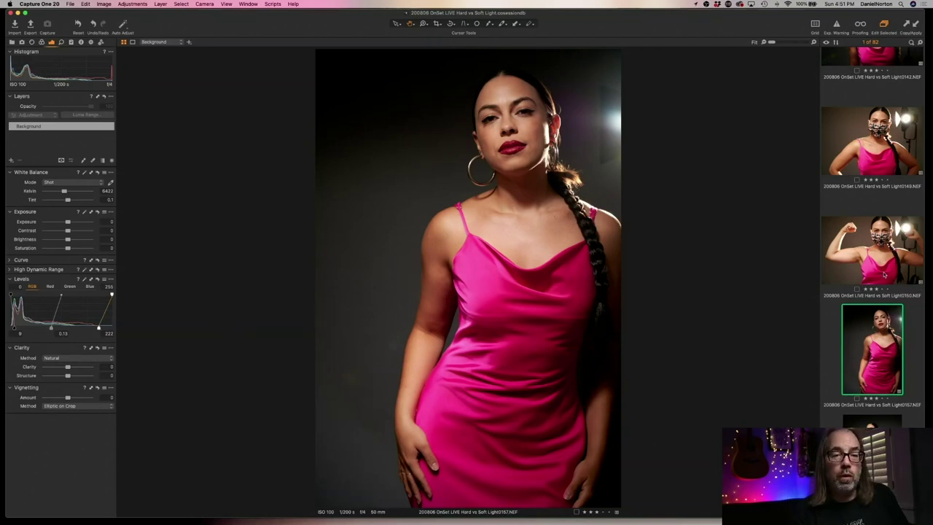
Increase the contrast of the flexing masked portrait, frame 0150, with Levels shadow point 17 and highlight point 234.
{"action": "left_click", "coordinate": [882, 276]}
{"action": "scroll", "coordinate": [867, 234], "scroll_direction": "up", "scroll_amount": 5}
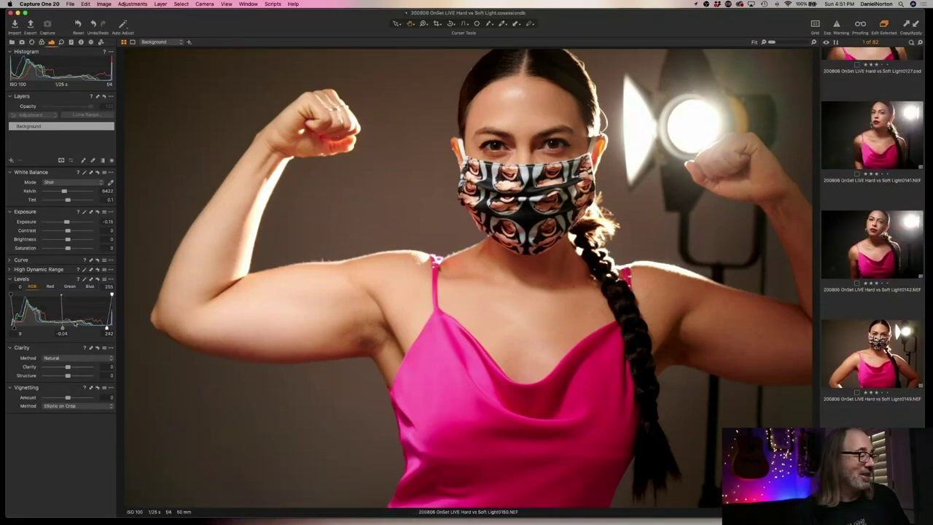
{"action": "left_click_drag", "start_coordinate": [16, 332], "coordinate": [99, 328]}
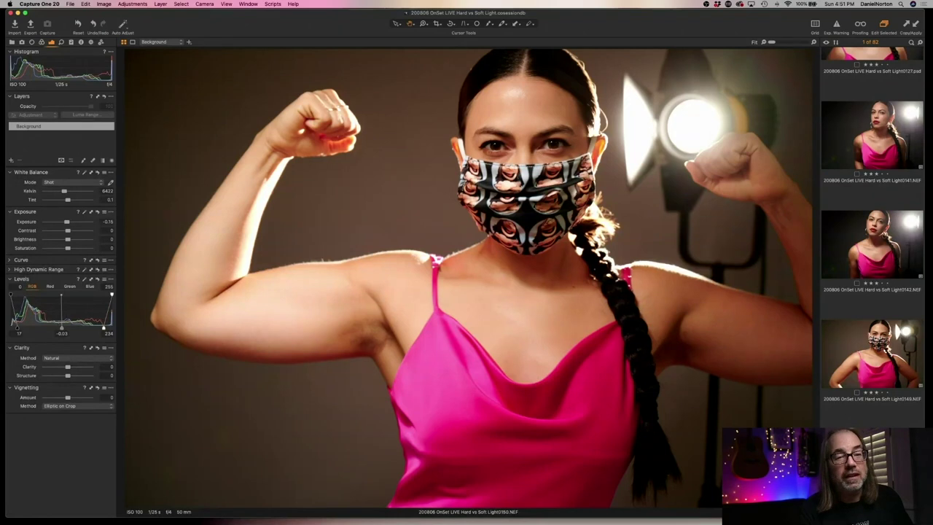
Look at masked frame 0149, and select all filtered frames with frame 0141 as the primary image.
{"action": "scroll", "coordinate": [864, 306], "scroll_direction": "up", "scroll_amount": 3}
{"action": "key", "text": "Up"}
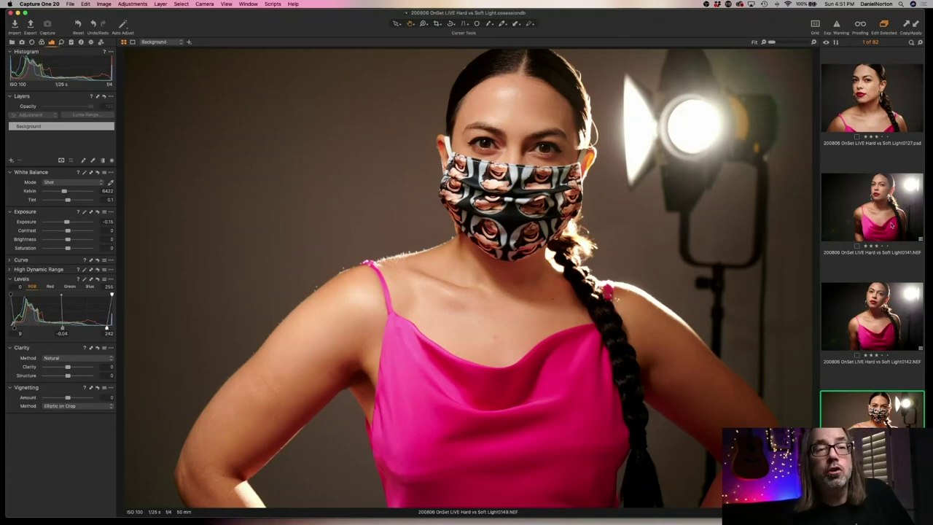
{"action": "left_click", "coordinate": [890, 226]}
{"action": "key", "text": "super+a"}
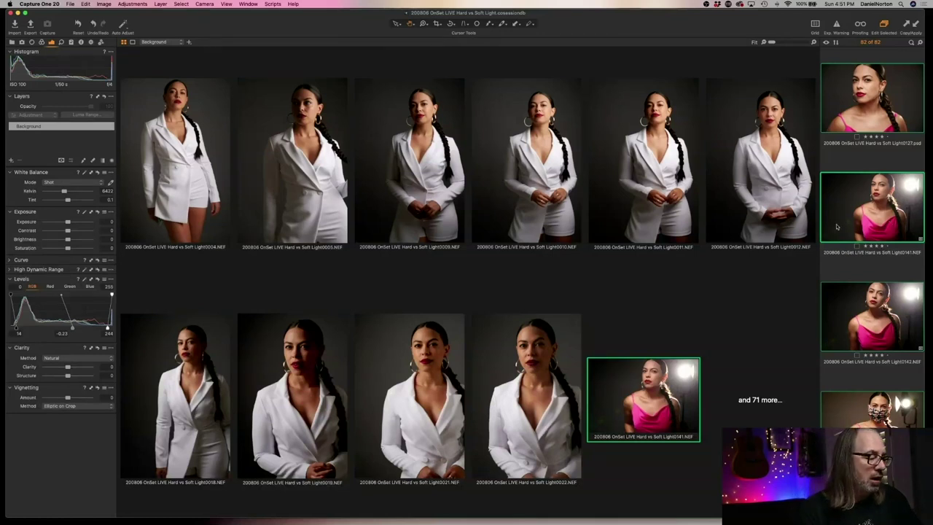
Clear the browser's filter and reapply the star-rating filter that hides the two-star frames.
{"action": "left_click", "coordinate": [910, 43]}
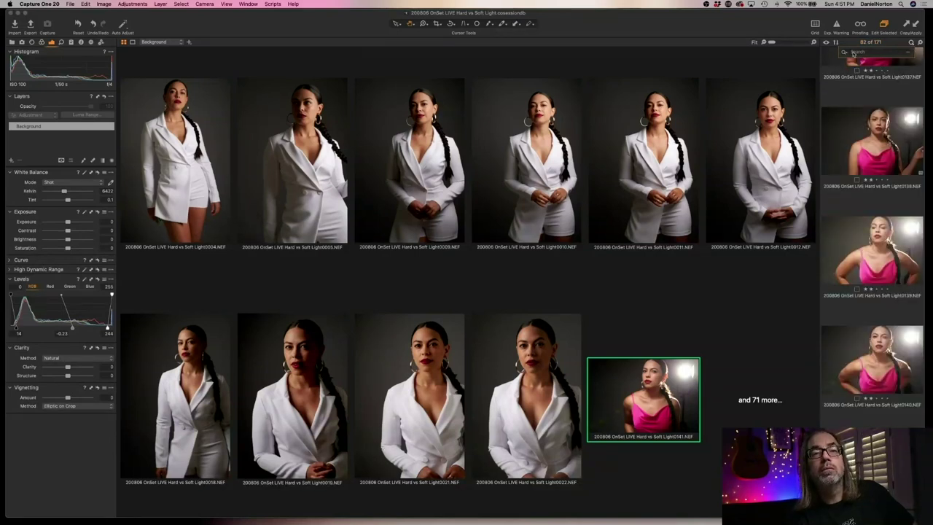
{"action": "left_click", "coordinate": [851, 52]}
{"action": "left_click", "coordinate": [867, 86]}
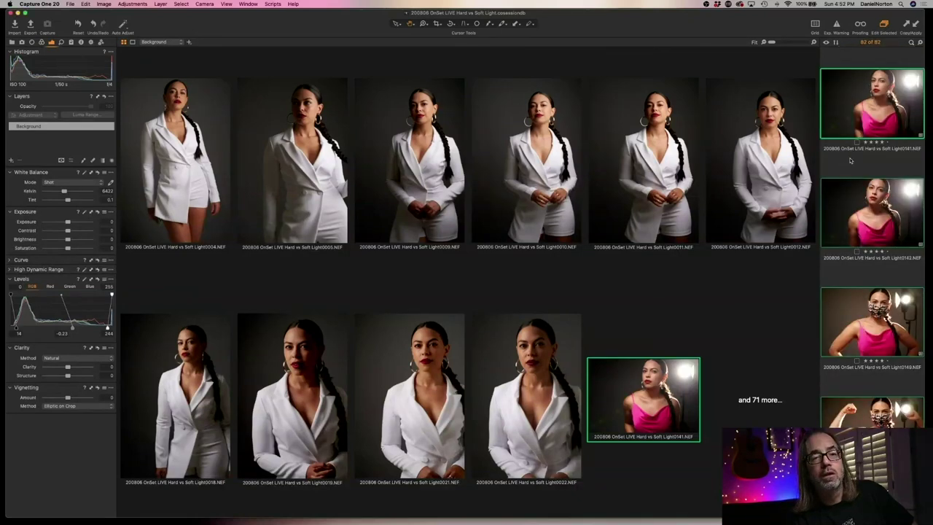
Clear the multi-frame selection and open frame 0004 at the start of the filtered set.
{"action": "left_click", "coordinate": [850, 161]}
{"action": "scroll", "coordinate": [849, 111], "scroll_direction": "down", "scroll_amount": 5}
{"action": "scroll", "coordinate": [849, 112], "scroll_direction": "up", "scroll_amount": 20}
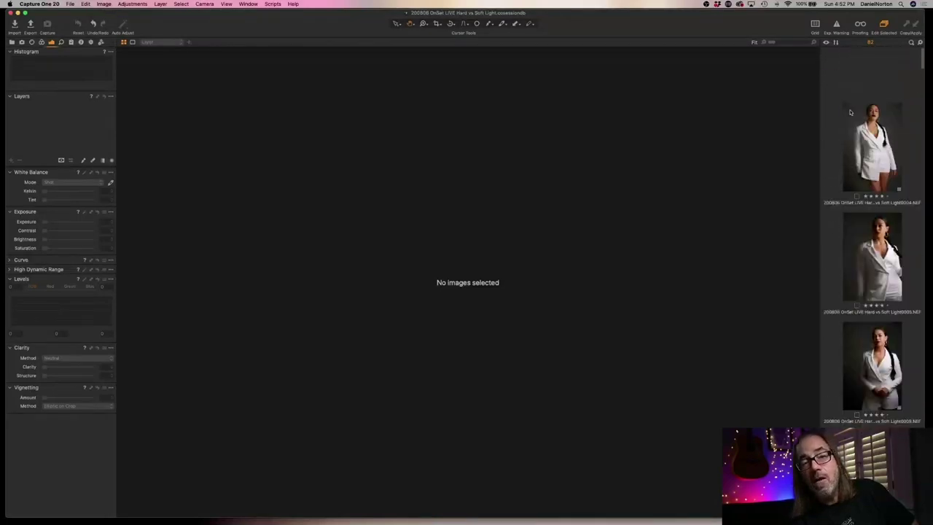
{"action": "left_click", "coordinate": [860, 108]}
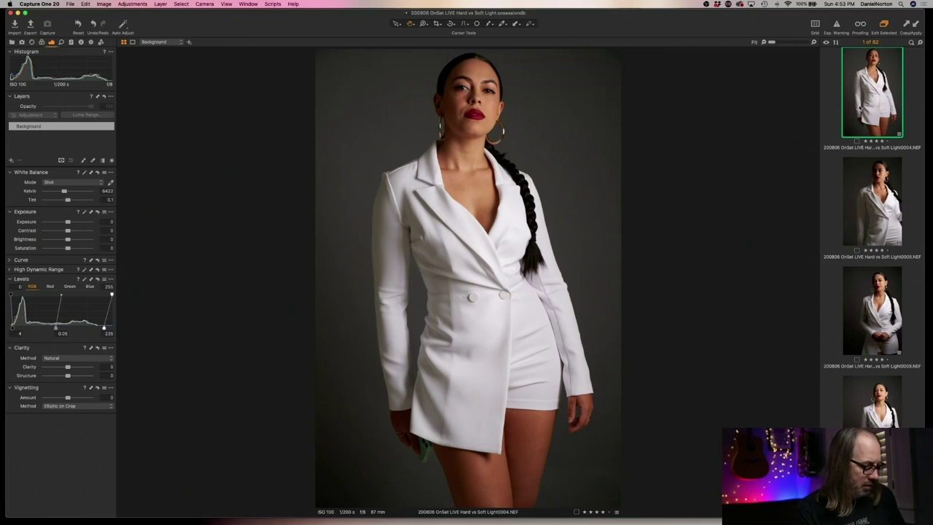
Compare frames 0004 and 0005, and cull frames 0009 and 0010 from the filtered selects.
{"action": "key", "text": "Down"}
{"action": "key", "text": "Up"}
{"action": "key", "text": "Down"}
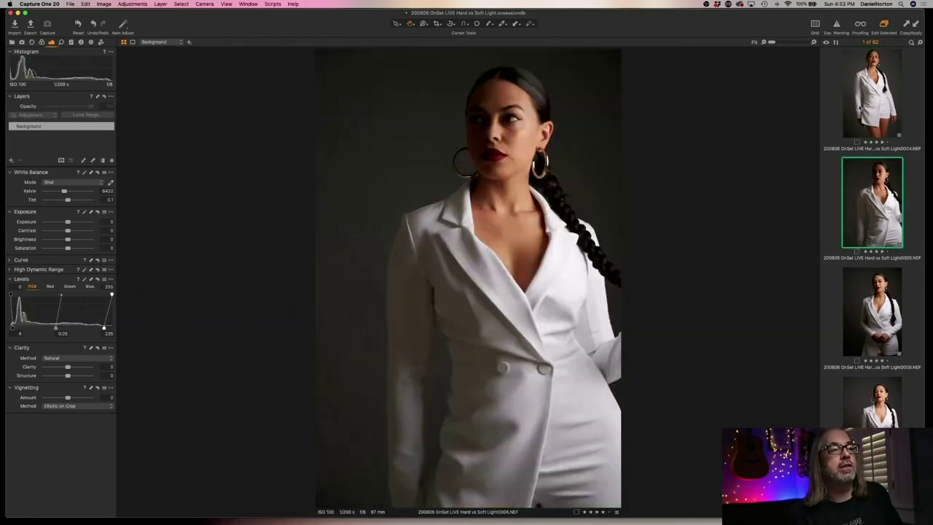
{"action": "key", "text": "Down"}
{"action": "key", "text": "Down"}
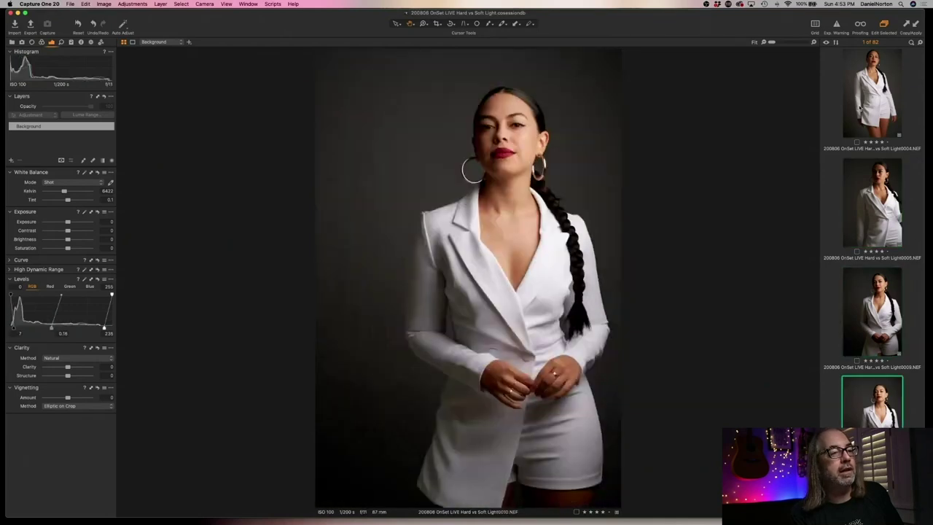
{"action": "key", "text": "Down"}
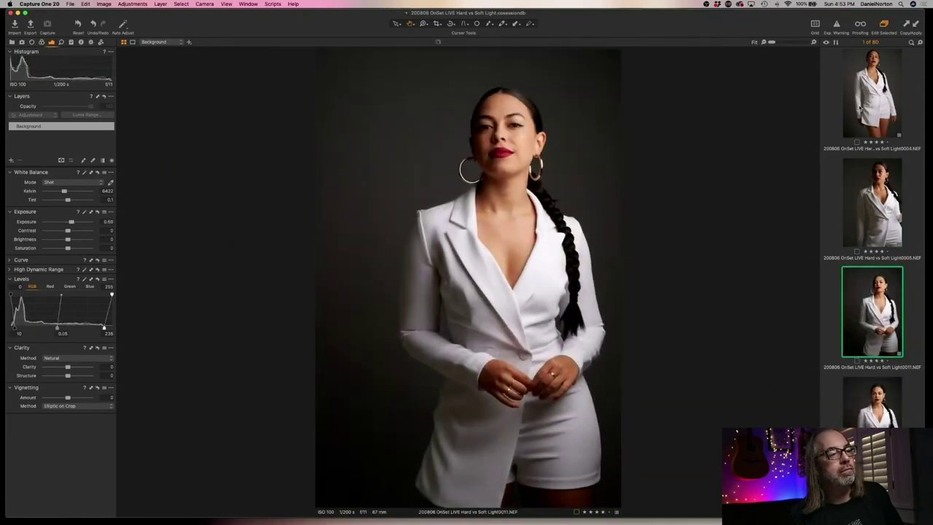
Compare frames 0011 and 0012 repeatedly to judge pose, expression and tone.
{"action": "key", "text": "Down"}
{"action": "key", "text": "Up"}
{"action": "key", "text": "Down"}
{"action": "key", "text": "Up"}
{"action": "key", "text": "Down"}
{"action": "key", "text": "Up"}
{"action": "key", "text": "Down"}
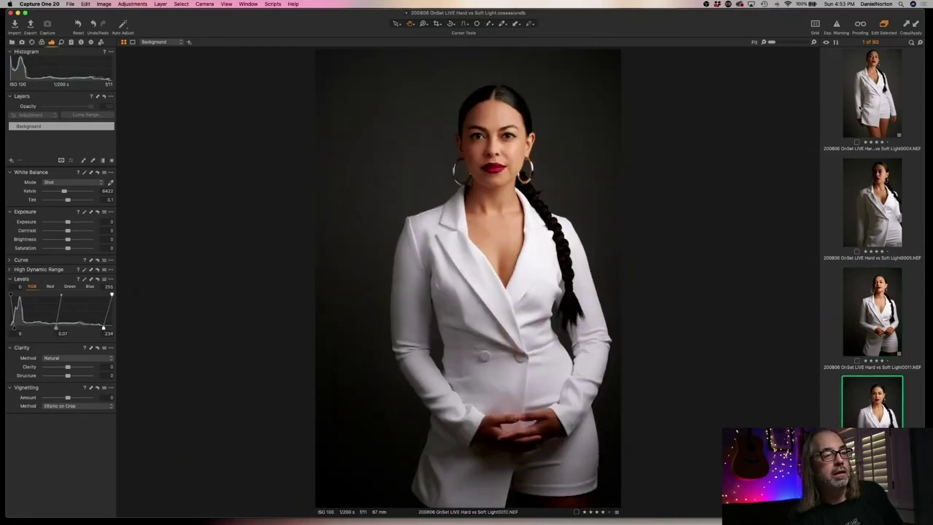
{"action": "key", "text": "Up"}
{"action": "key", "text": "Down"}
{"action": "key", "text": "Up"}
{"action": "key", "text": "Down"}
{"action": "key", "text": "Down"}
{"action": "key", "text": "Up"}
{"action": "key", "text": "Up"}
{"action": "key", "text": "Down"}
{"action": "key", "text": "Up"}
{"action": "key", "text": "Down"}
{"action": "key", "text": "Up"}
{"action": "key", "text": "Down"}
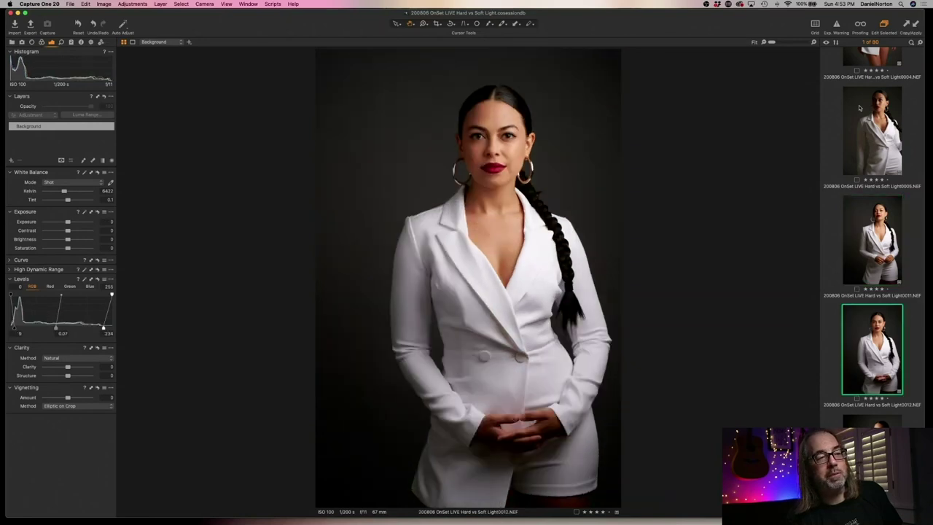
{"action": "key", "text": "Up"}
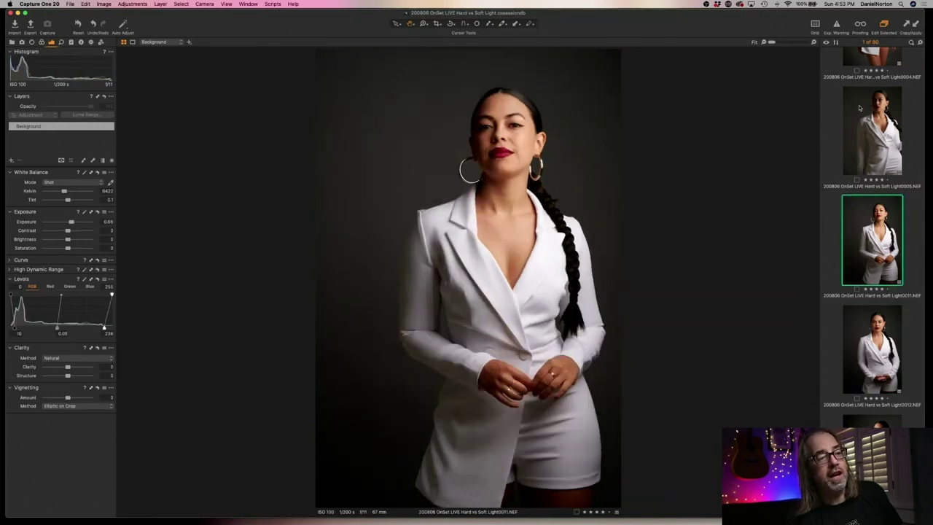
{"action": "key", "text": "Down"}
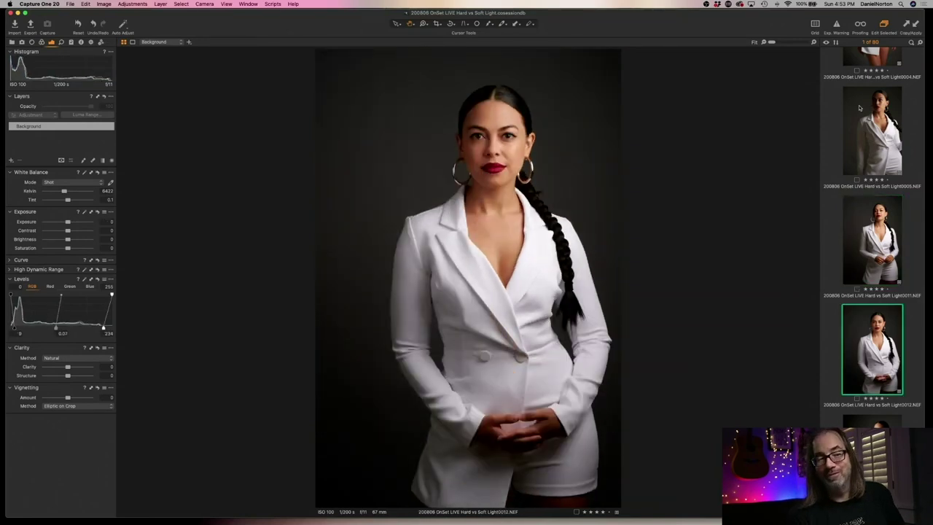
Cull frames 0012, 0018, 0021 and 0022 from the filtered selects, keeping frame 0019.
{"action": "key", "text": "Delete"}
{"action": "key", "text": "Down"}
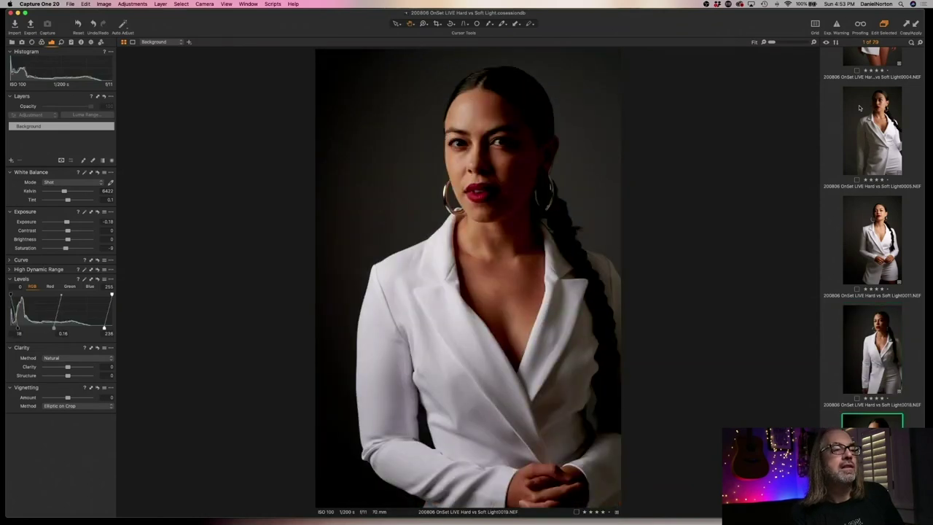
{"action": "key", "text": "Delete"}
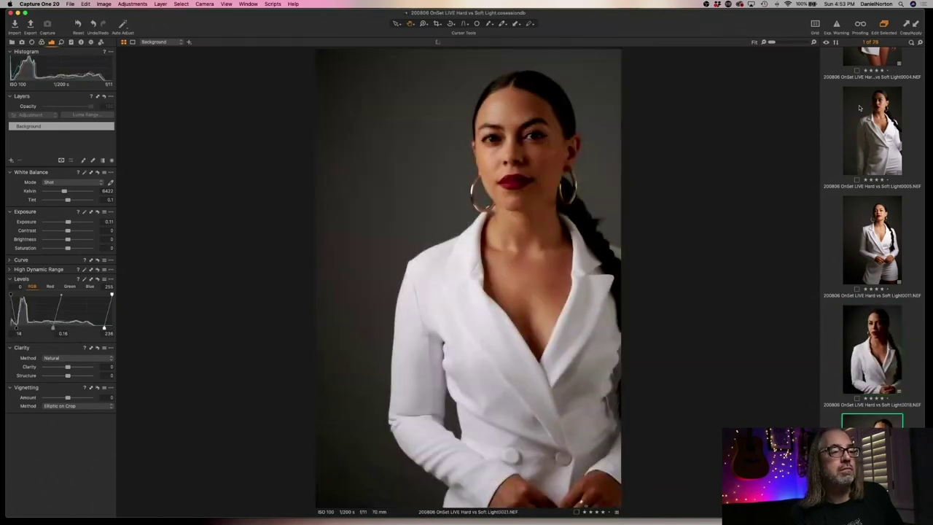
{"action": "key", "text": "Delete"}
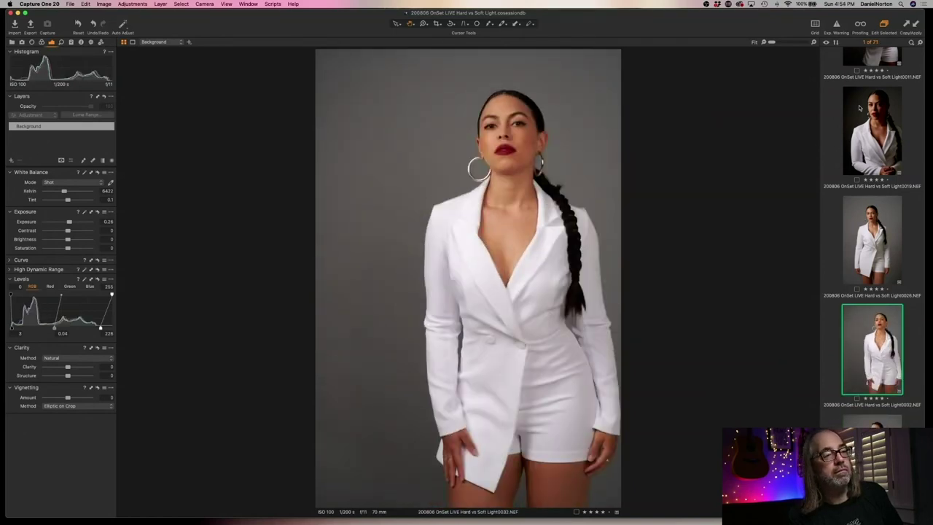
Cull frame 0032, and drop frame 0033 from the filtered selects after comparing it with frame 0034.
{"action": "key", "text": "Up"}
{"action": "key", "text": "Up"}
{"action": "key", "text": "Up"}
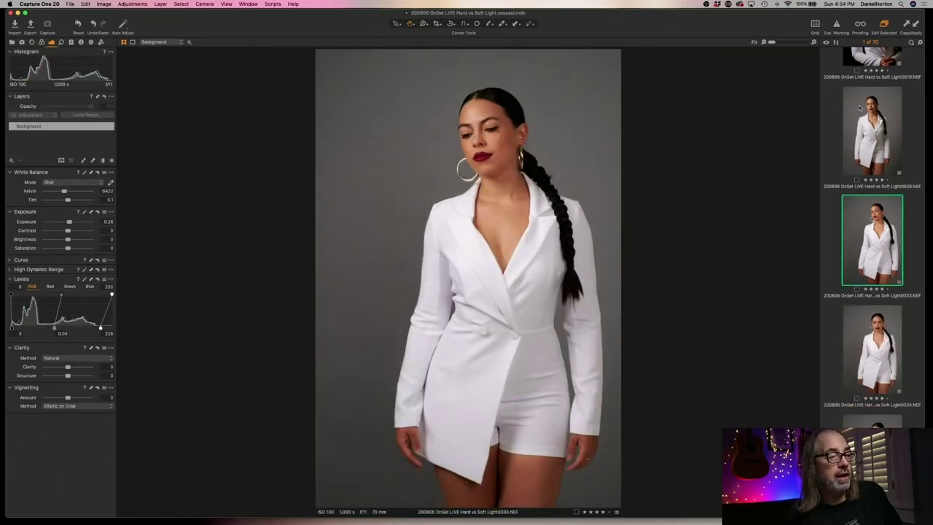
{"action": "key", "text": "Up"}
{"action": "key", "text": "Down"}
{"action": "key", "text": "Down"}
{"action": "key", "text": "Up"}
{"action": "key", "text": "Down"}
{"action": "key", "text": "Up"}
{"action": "key", "text": "super+BackSpace"}
Review the white-suit frames from 0034 to 0048, culling frame 0042 from the filtered selects.
{"action": "key", "text": "Down"}
{"action": "key", "text": "Down"}
{"action": "key", "text": "Down"}
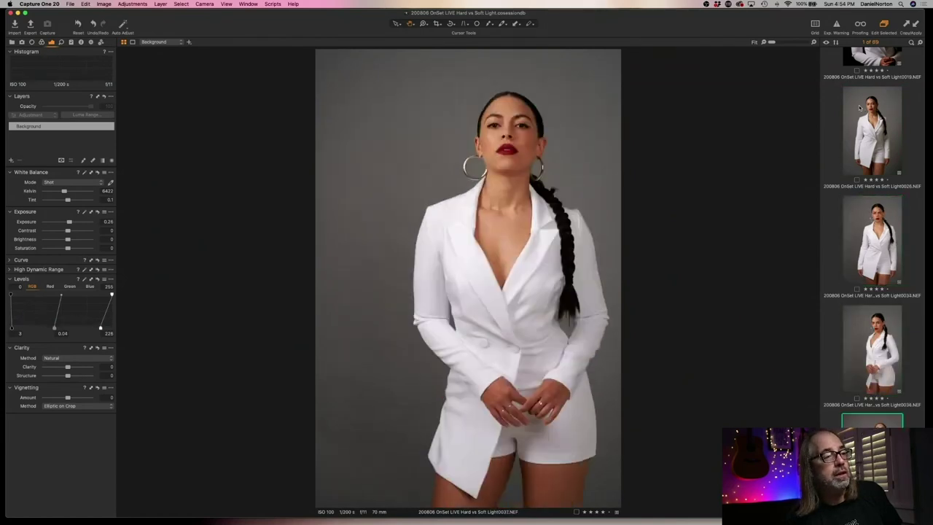
{"action": "key", "text": "Down"}
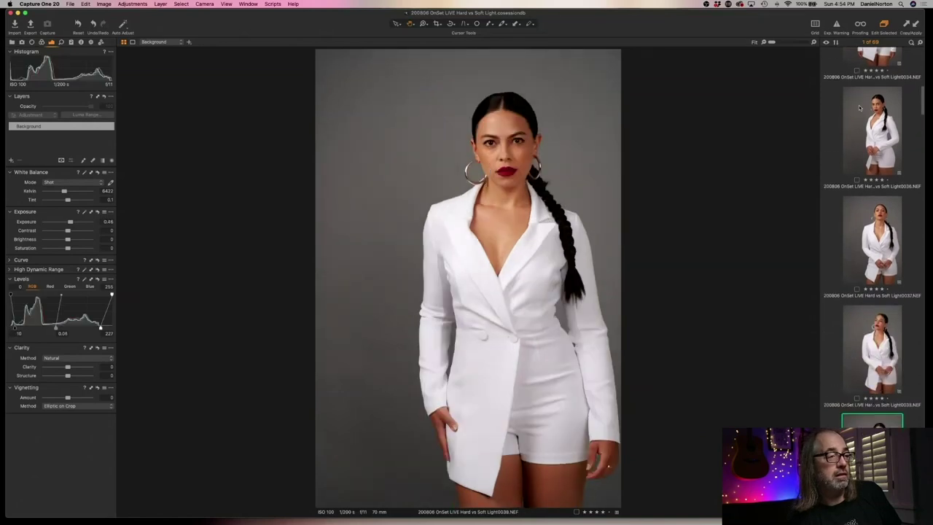
{"action": "key", "text": "Down"}
{"action": "key", "text": "Down"}
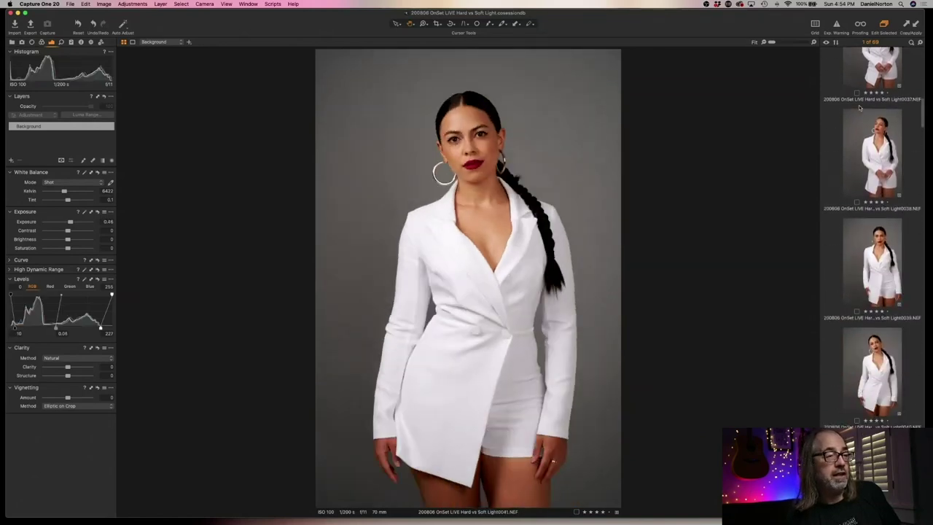
{"action": "key", "text": "Down"}
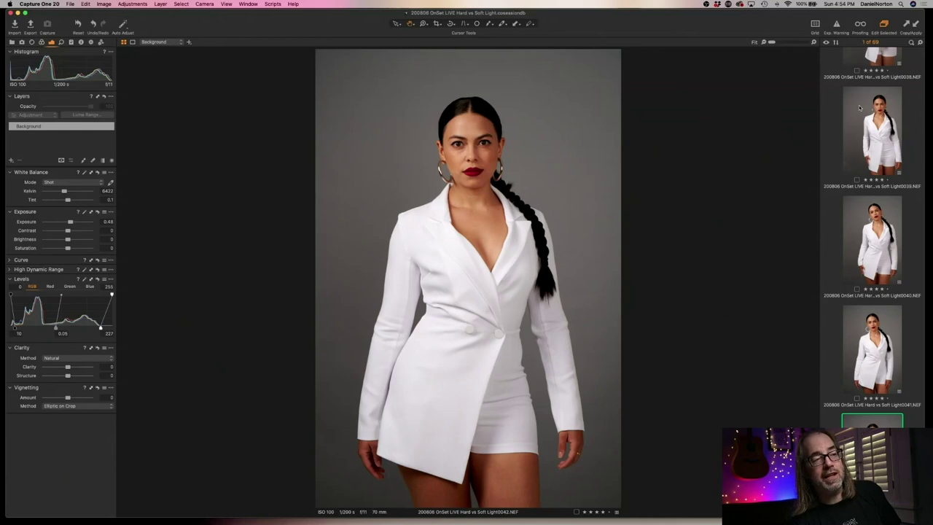
{"action": "key", "text": "Down"}
{"action": "key", "text": "Down"}
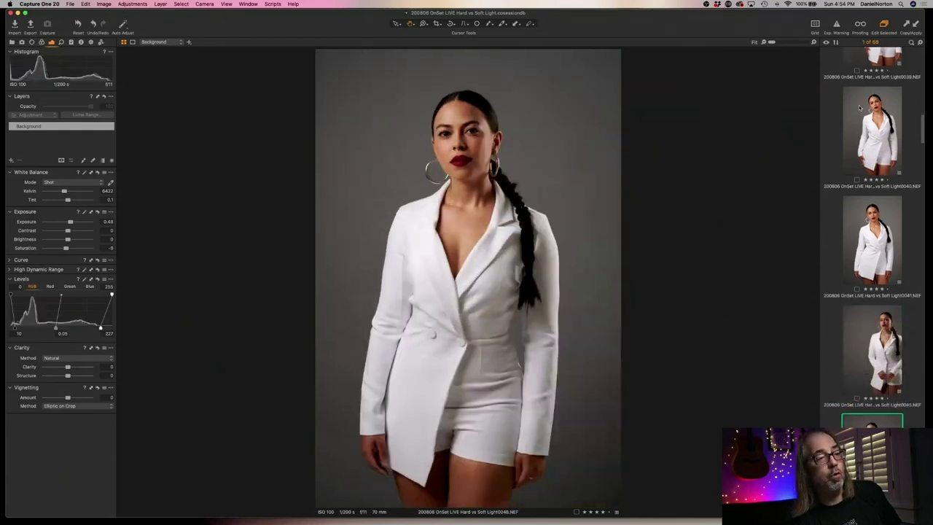
{"action": "key", "text": "Down"}
{"action": "key", "text": "Down"}
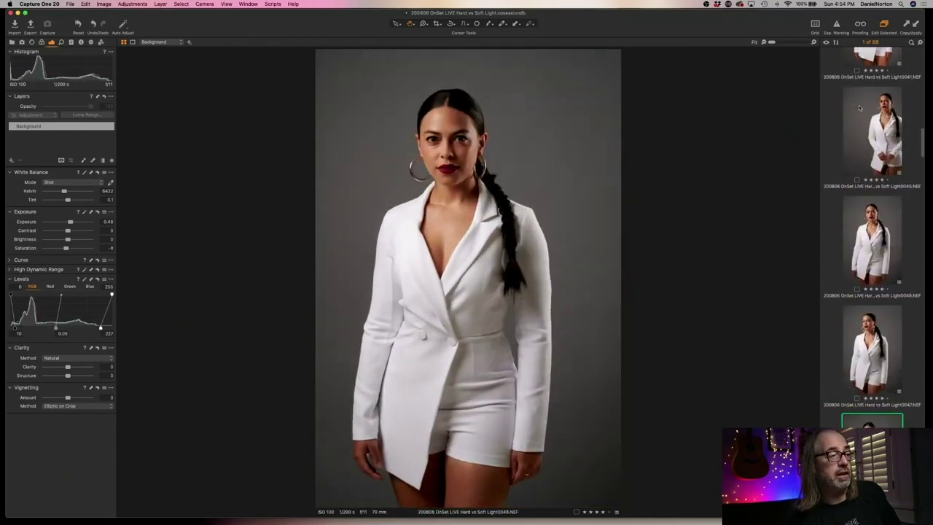
{"action": "key", "text": "Down"}
{"action": "key", "text": "Down"}
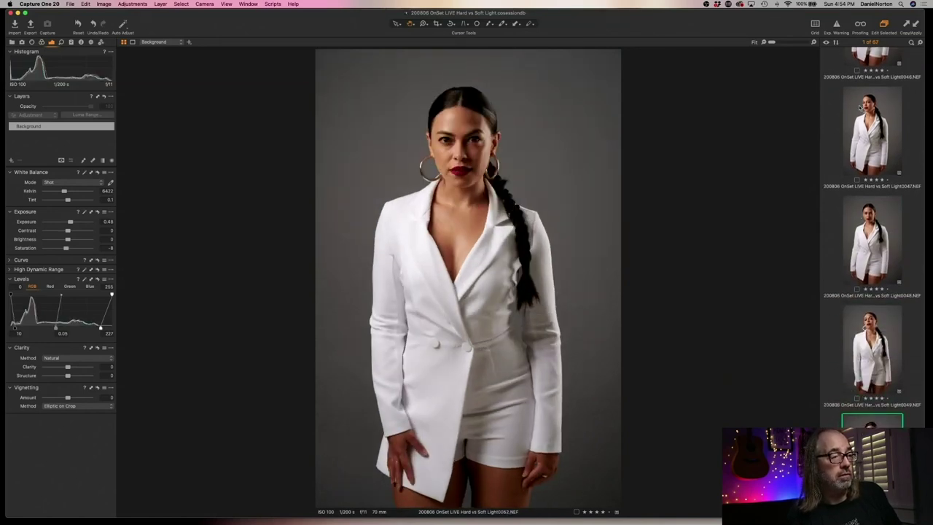
{"action": "key", "text": "super+d"}
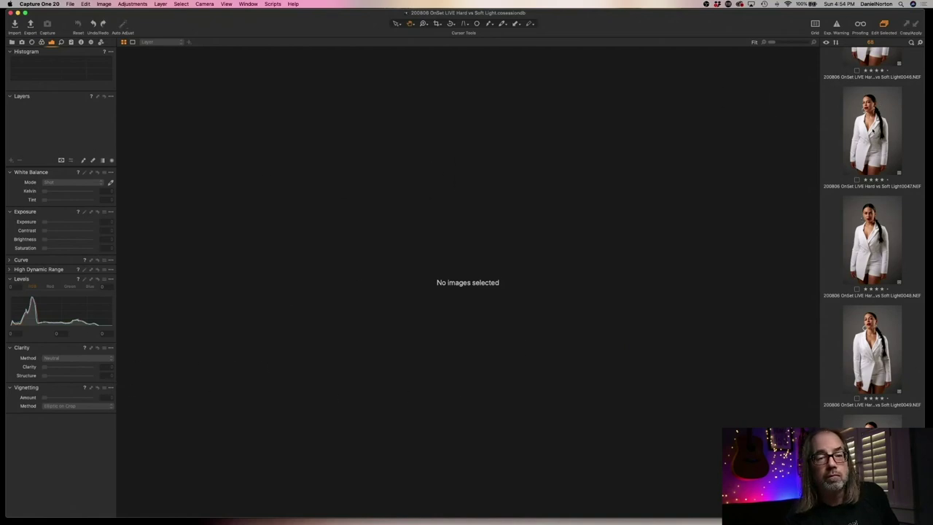
{"action": "left_click", "coordinate": [866, 237]}
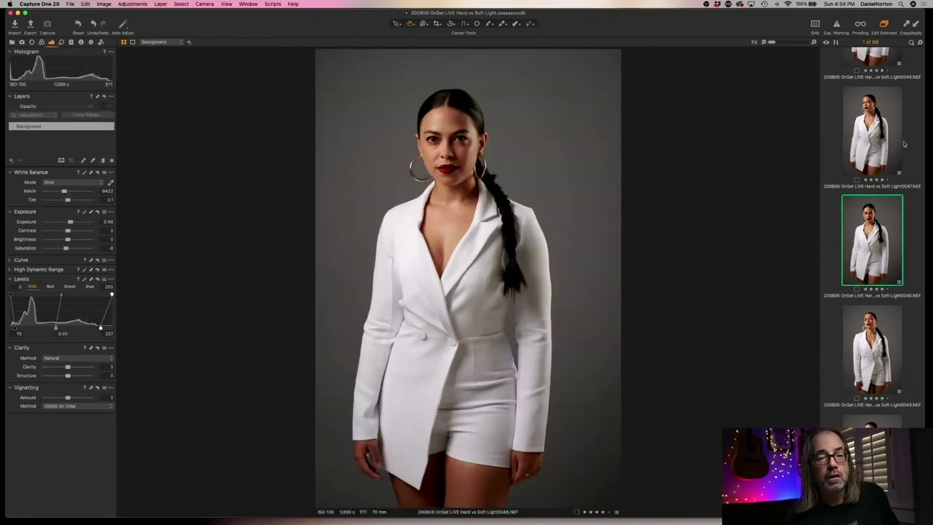
Review frames 0049 to 0054, culling frame 0051 from the filtered selects.
{"action": "key", "text": "Down"}
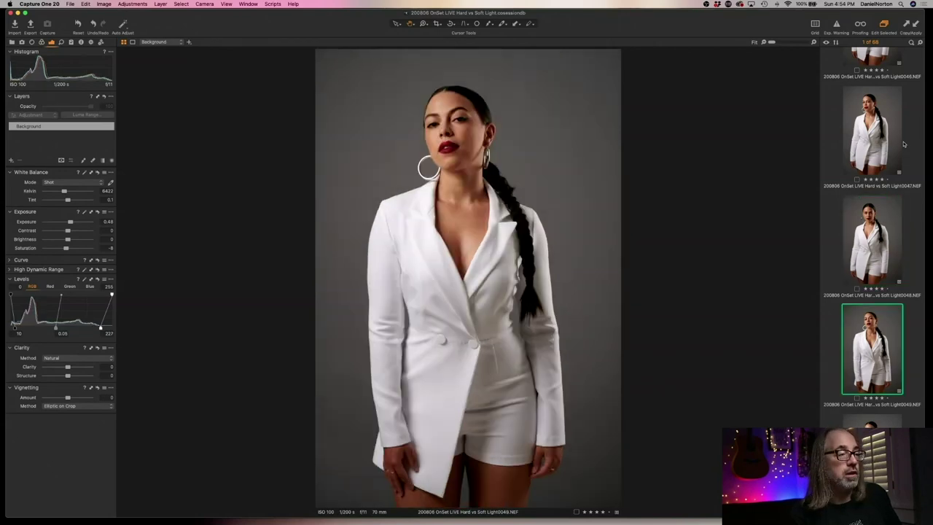
{"action": "key", "text": "Down"}
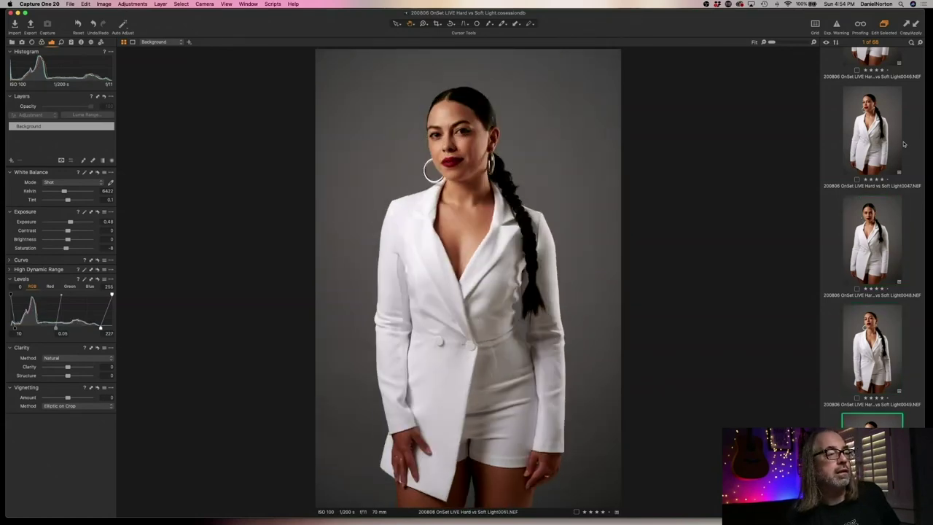
{"action": "key", "text": "Down"}
{"action": "key", "text": "Down"}
{"action": "key", "text": "Down"}
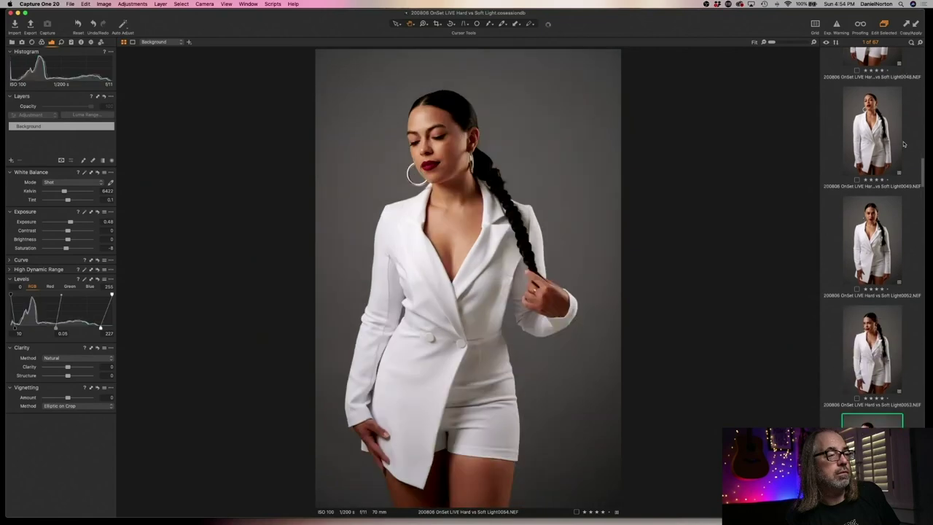
Review the remaining white-suit frames and the first pink-dress frames, culling frame 0066 from the filtered selects.
{"action": "key", "text": "Down"}
{"action": "key", "text": "Down"}
{"action": "key", "text": "Down"}
{"action": "key", "text": "Down"}
{"action": "key", "text": "Down"}
{"action": "key", "text": "Down"}
{"action": "key", "text": "Down"}
{"action": "key", "text": "Down"}
{"action": "key", "text": "Down"}
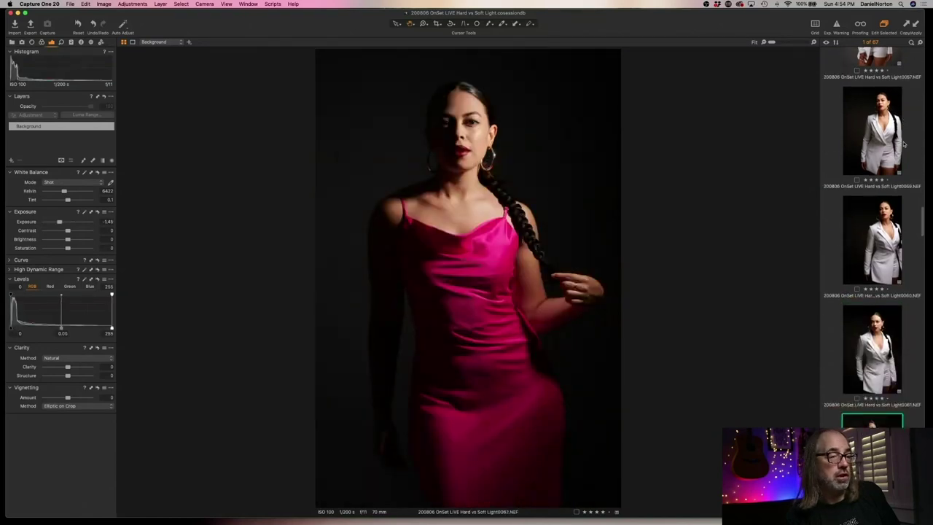
{"action": "key", "text": "Down"}
{"action": "key", "text": "Down"}
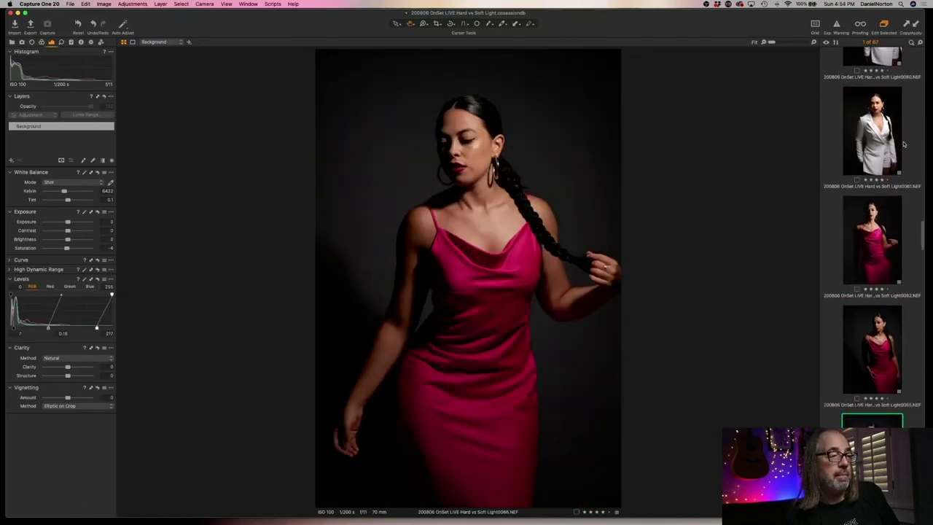
{"action": "key", "text": "Down"}
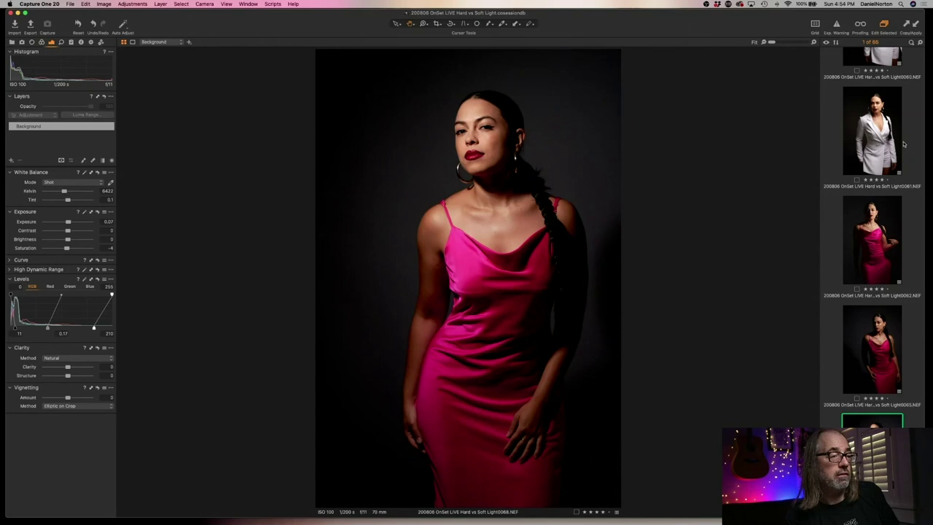
Cull the dark pink-dress frames from 0068 through 0071 from the filtered selects.
{"action": "key", "text": "BackSpace"}
{"action": "key", "text": "BackSpace"}
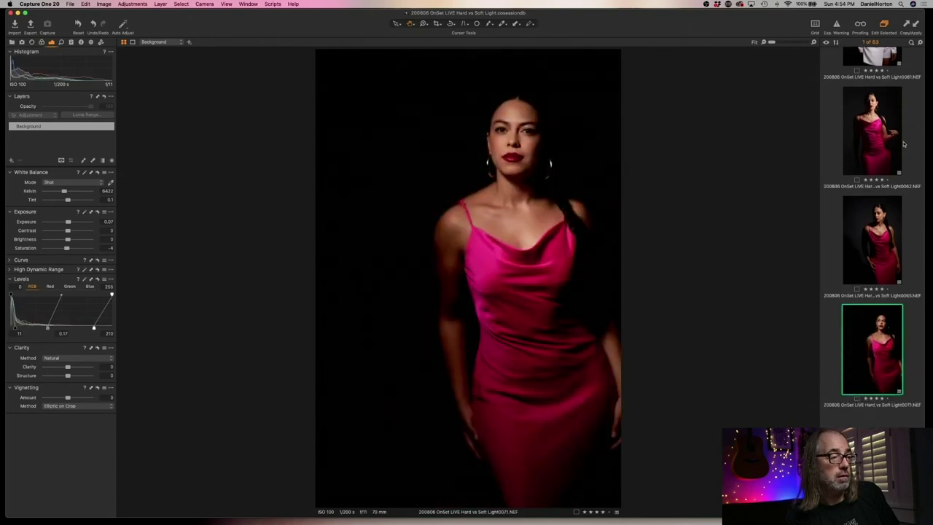
{"action": "key", "text": "BackSpace"}
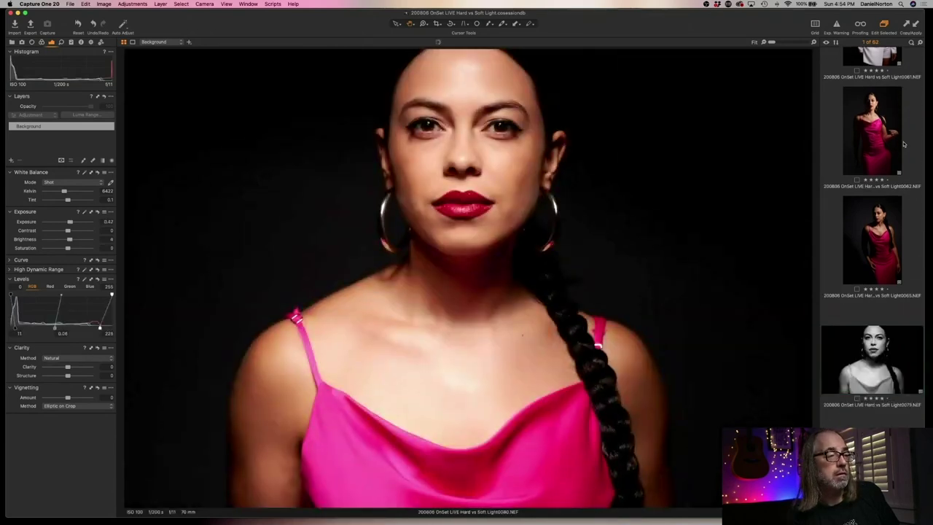
Review the pink-dress close-ups from 0080 to 0086, and cull frame 0088 from the filtered selects.
{"action": "key", "text": "Right"}
{"action": "key", "text": "Right"}
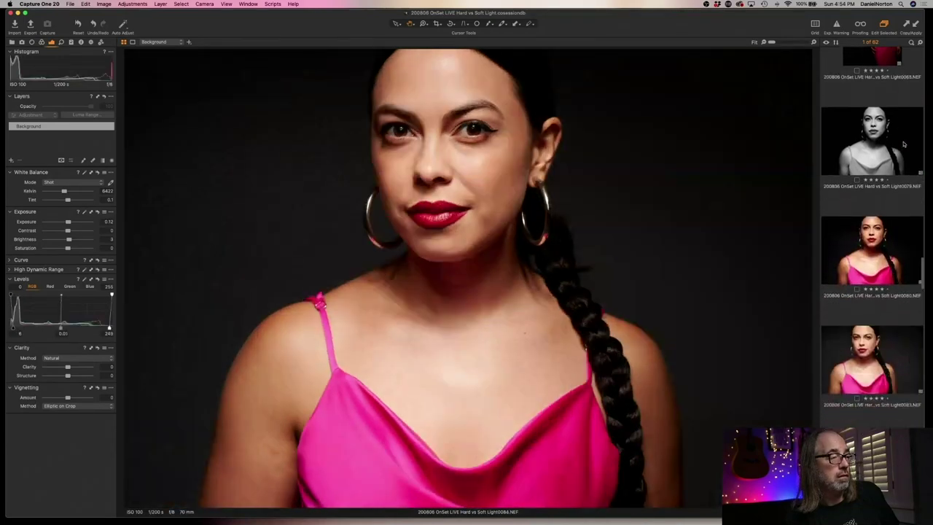
{"action": "key", "text": "Right"}
{"action": "key", "text": "Right"}
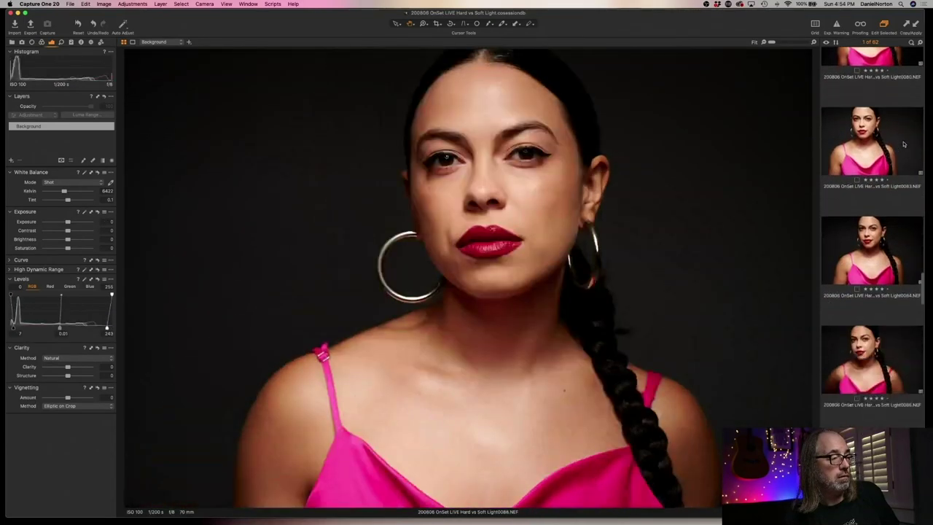
{"action": "key", "text": "Right"}
{"action": "key", "text": "BackSpace"}
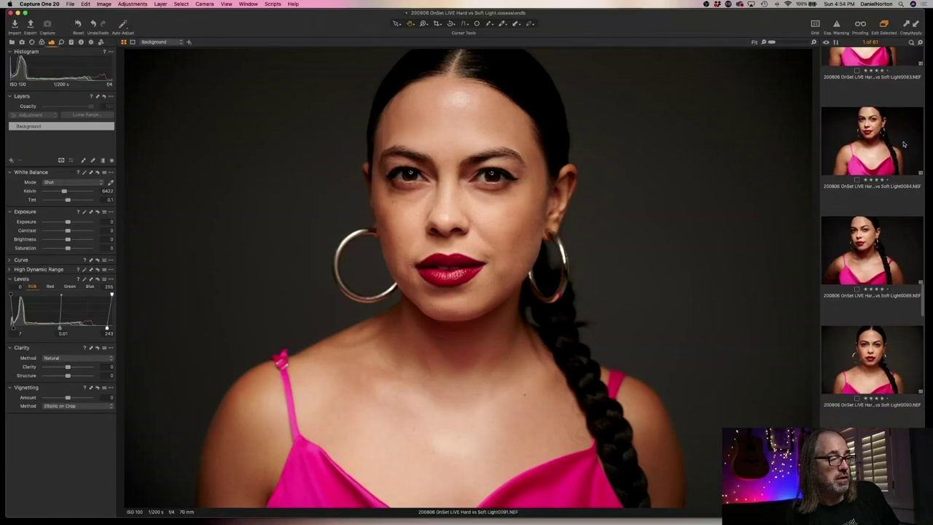
Compare the pink-dress close-ups 0090, 0091 and 0093 by switching back and forth between them.
{"action": "key", "text": "Right"}
{"action": "key", "text": "Right"}
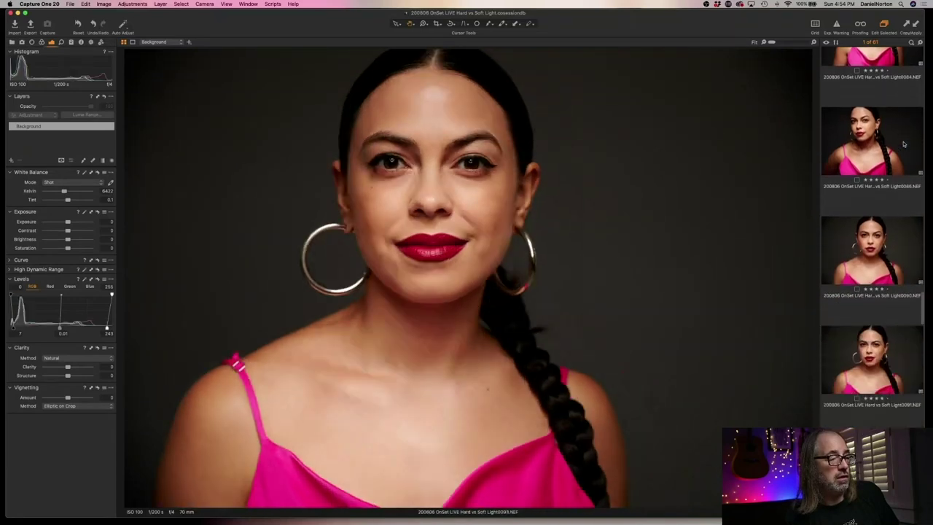
{"action": "key", "text": "Left"}
{"action": "key", "text": "Left"}
{"action": "key", "text": "Right"}
{"action": "key", "text": "Left"}
{"action": "key", "text": "Right"}
{"action": "key", "text": "Left"}
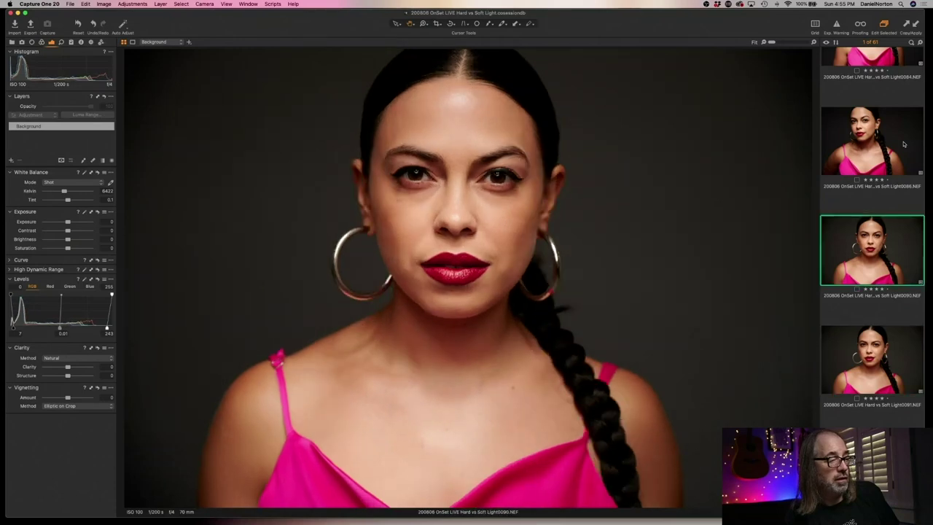
{"action": "key", "text": "Right"}
{"action": "key", "text": "Left"}
{"action": "key", "text": "Right"}
{"action": "key", "text": "Left"}
{"action": "key", "text": "Right"}
{"action": "key", "text": "Left"}
{"action": "key", "text": "Right"}
{"action": "key", "text": "Left"}
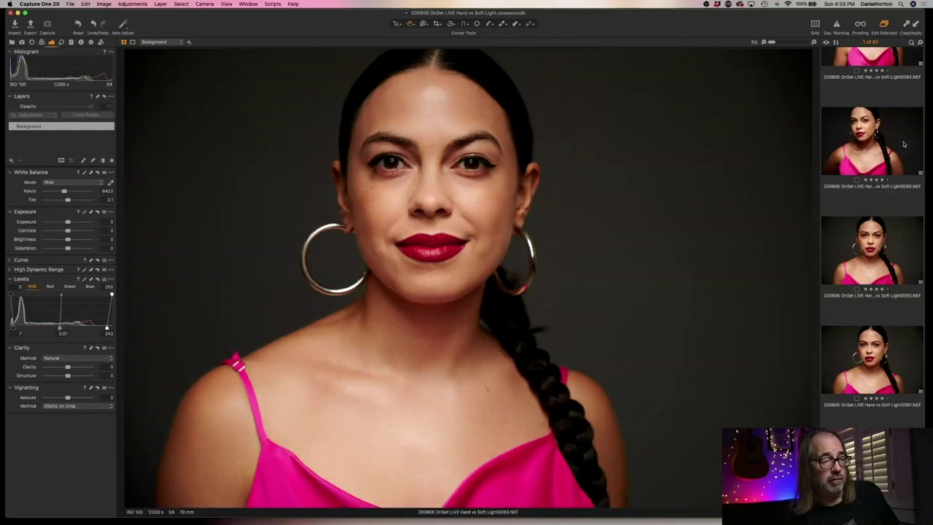
Cull frames 0093 and 0094 from the filtered selects and return to frame 0091.
{"action": "key", "text": "Right"}
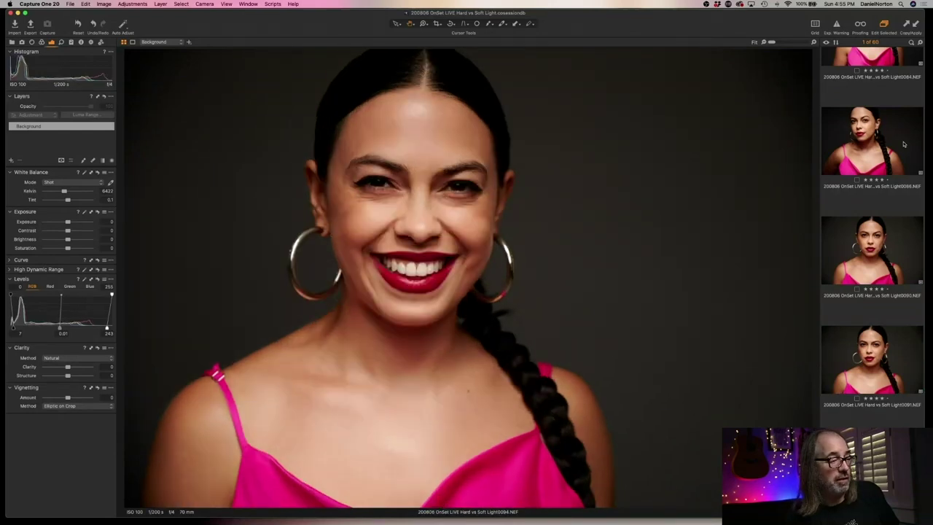
{"action": "key", "text": "Right"}
{"action": "key", "text": "Left"}
{"action": "key", "text": "Left"}
{"action": "key", "text": "Left"}
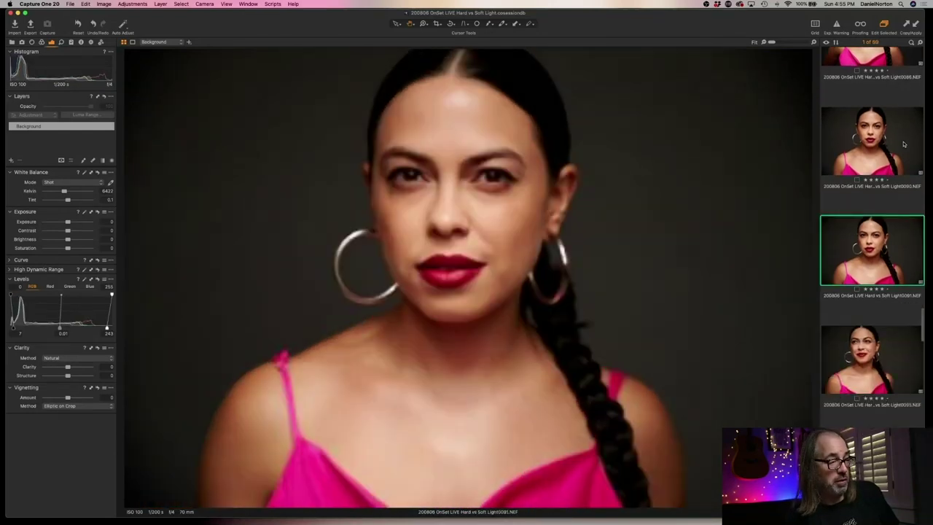
Compare the pink-dress frames from 0091 through 0099 and cull one frame from the filtered selects.
{"action": "key", "text": "Right"}
{"action": "key", "text": "Right"}
{"action": "key", "text": "Right"}
{"action": "key", "text": "Right"}
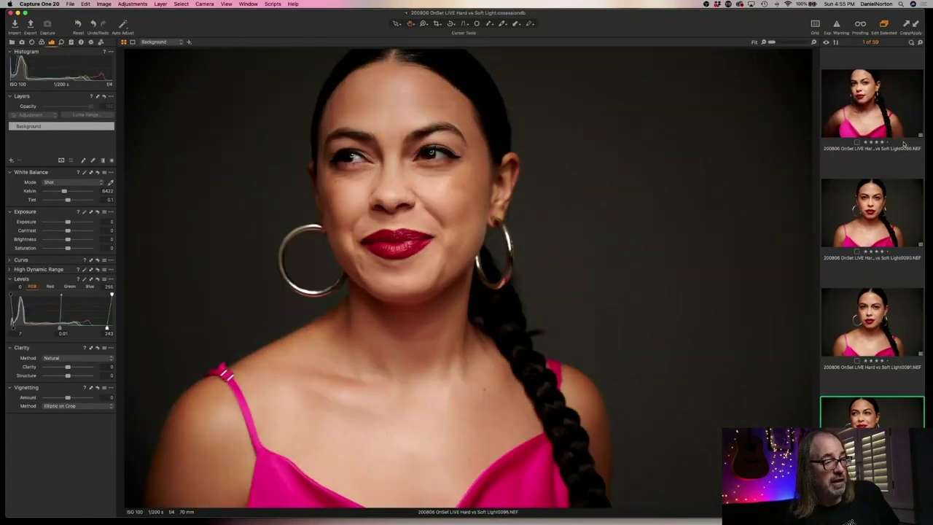
{"action": "key", "text": "Right"}
{"action": "key", "text": "Right"}
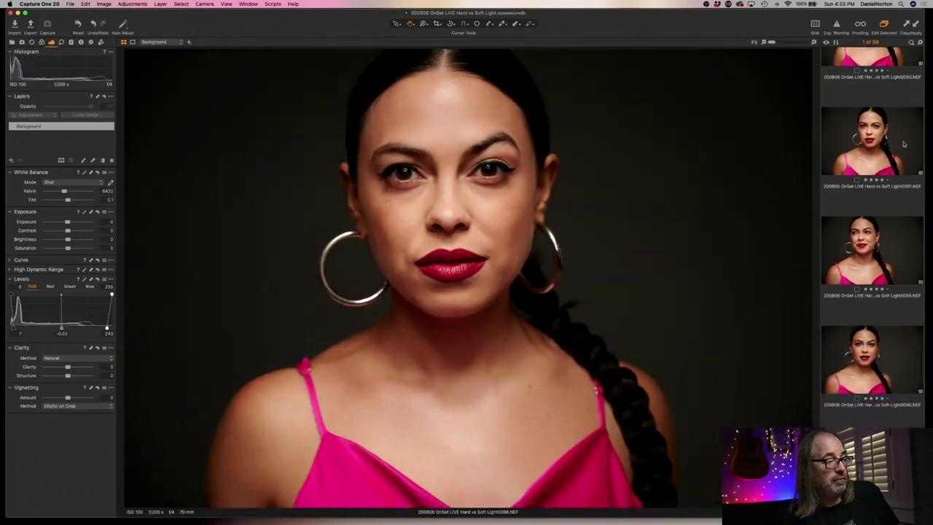
{"action": "key", "text": "Right"}
{"action": "key", "text": "Right"}
{"action": "key", "text": "Left"}
{"action": "key", "text": "Left"}
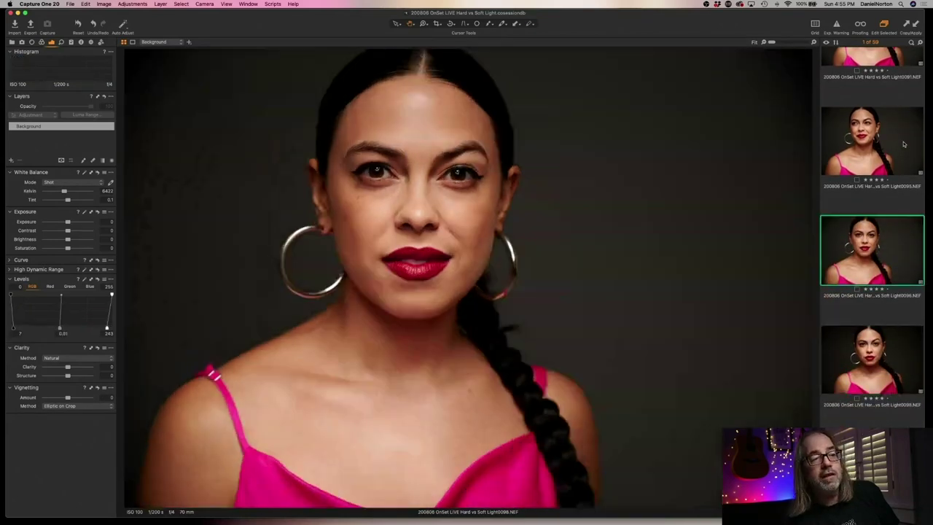
{"action": "key", "text": "Left"}
{"action": "key", "text": "Left"}
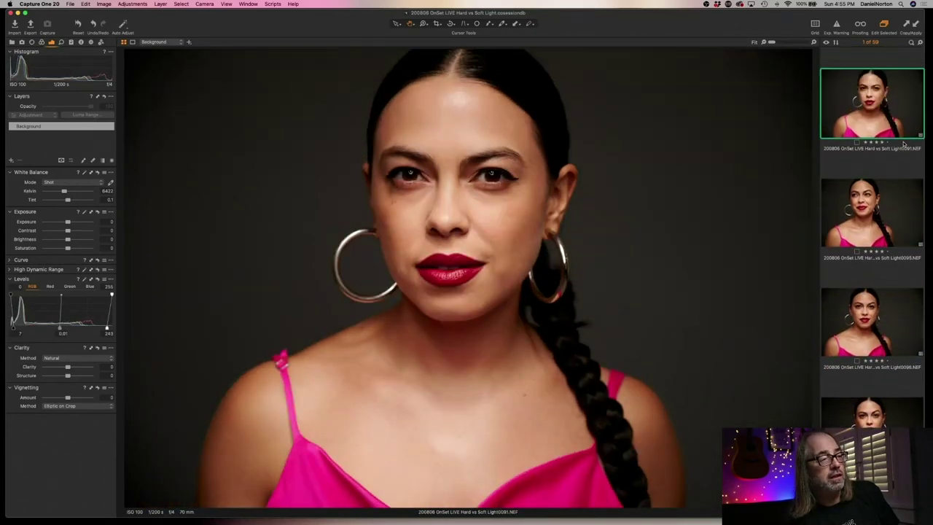
{"action": "key", "text": "Right"}
{"action": "key", "text": "Right"}
{"action": "key", "text": "Right"}
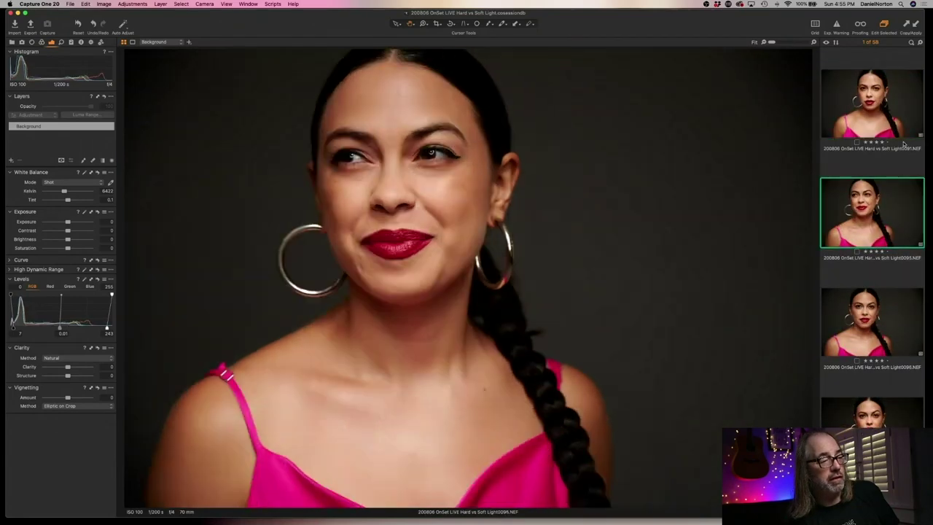
{"action": "key", "text": "Right"}
{"action": "key", "text": "Right"}
{"action": "key", "text": "Right"}
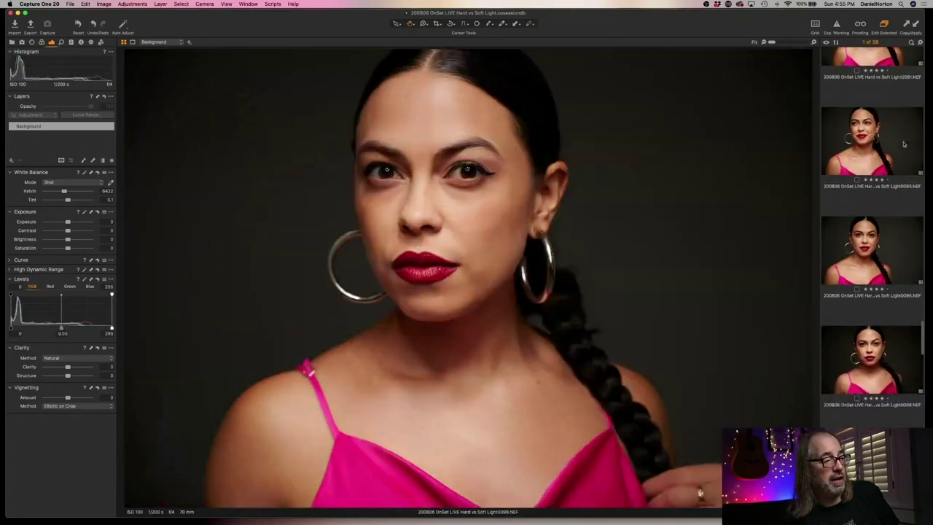
Cull the face-mask frames 0104 and 0106 from the filtered selects.
{"action": "key", "text": "Right"}
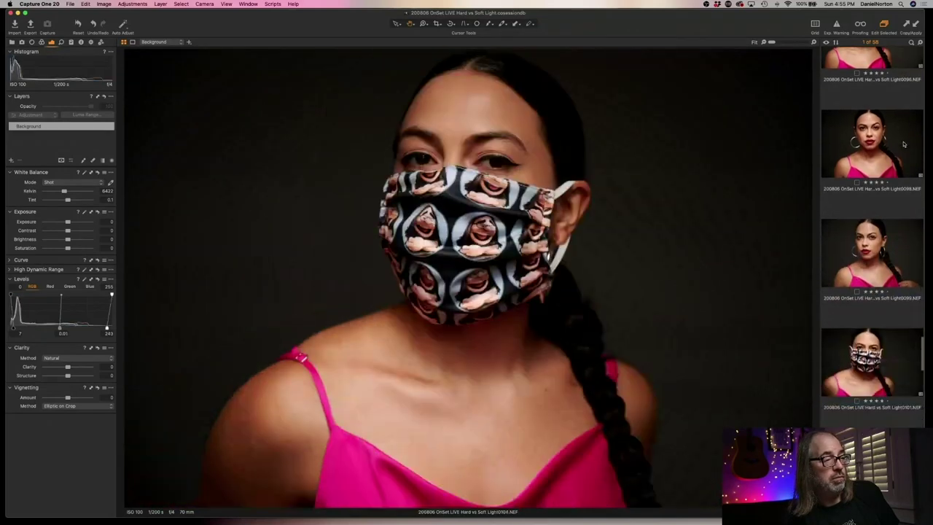
{"action": "key", "text": "Right"}
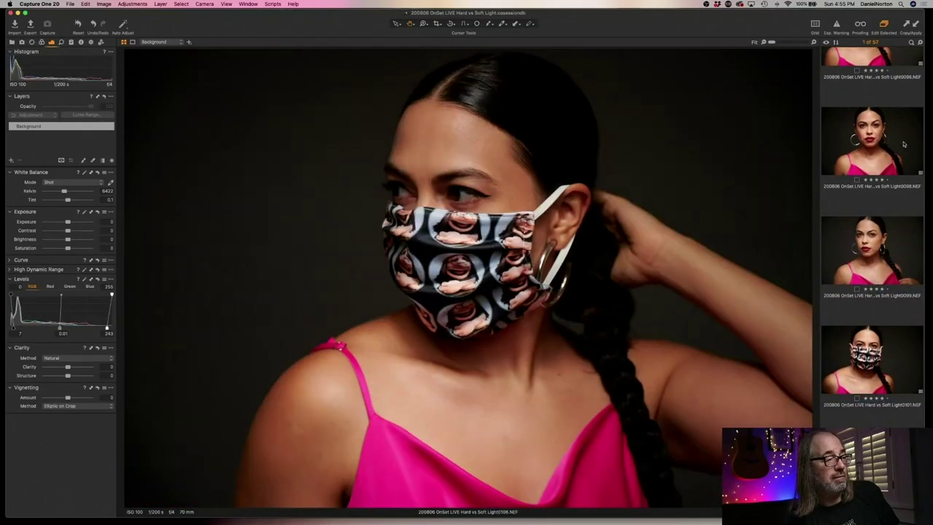
{"action": "key", "text": "Right"}
{"action": "key", "text": "Right"}
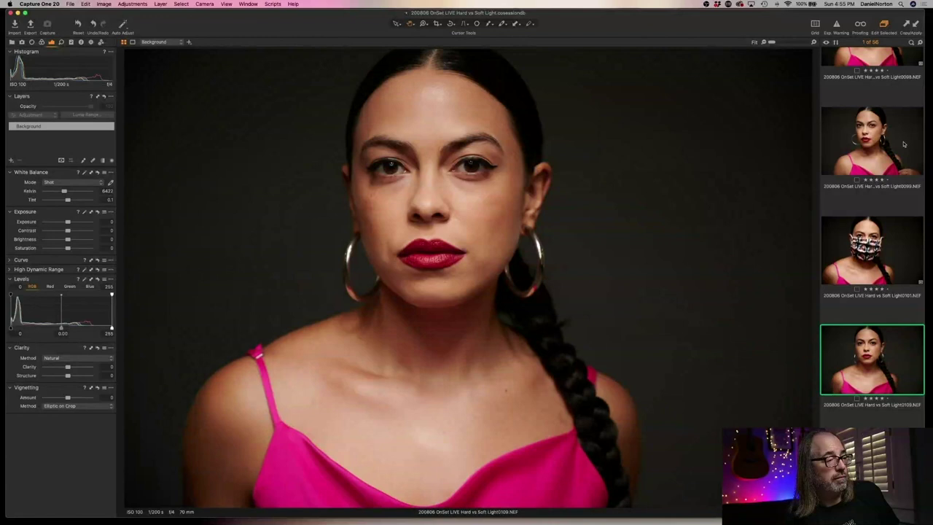
Cull frame 0109 and the similar frames before 0112 from the filtered selects, keeping frame 0112.
{"action": "key", "text": "Right"}
{"action": "key", "text": "Right"}
{"action": "key", "text": "Right"}
{"action": "key", "text": "Left"}
{"action": "key", "text": "Right"}
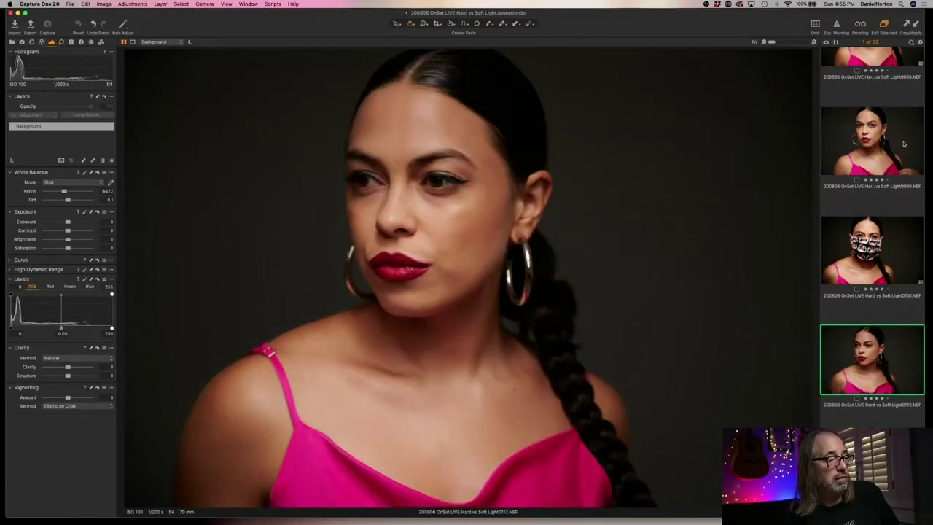
{"action": "key", "text": "Right"}
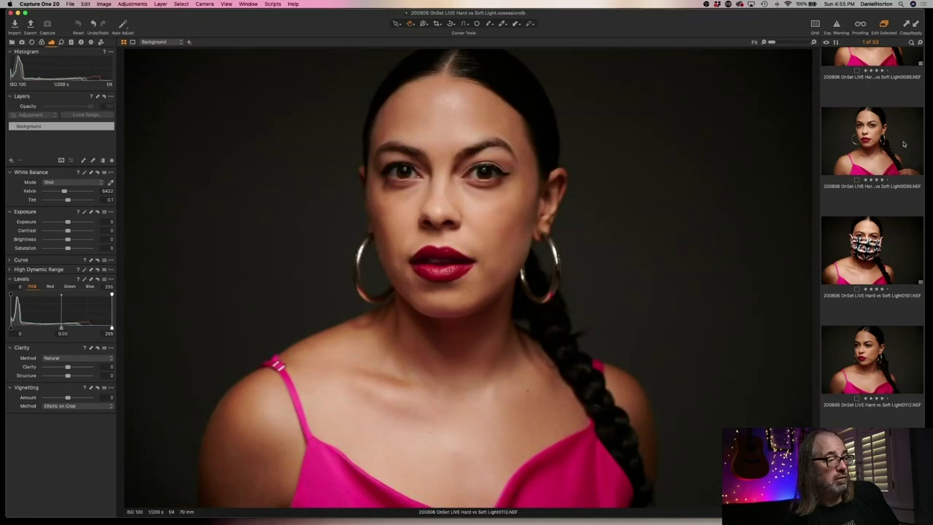
Cull the pink-dress frames from 0113 through 0120 from the filtered selects.
{"action": "key", "text": "Right"}
{"action": "key", "text": "Right"}
{"action": "key", "text": "Right"}
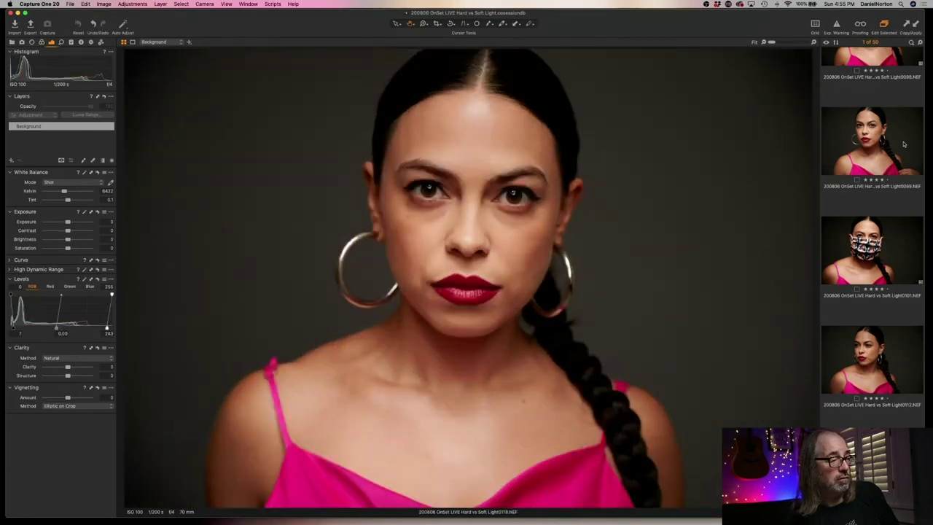
{"action": "key", "text": "Right"}
{"action": "key", "text": "Right"}
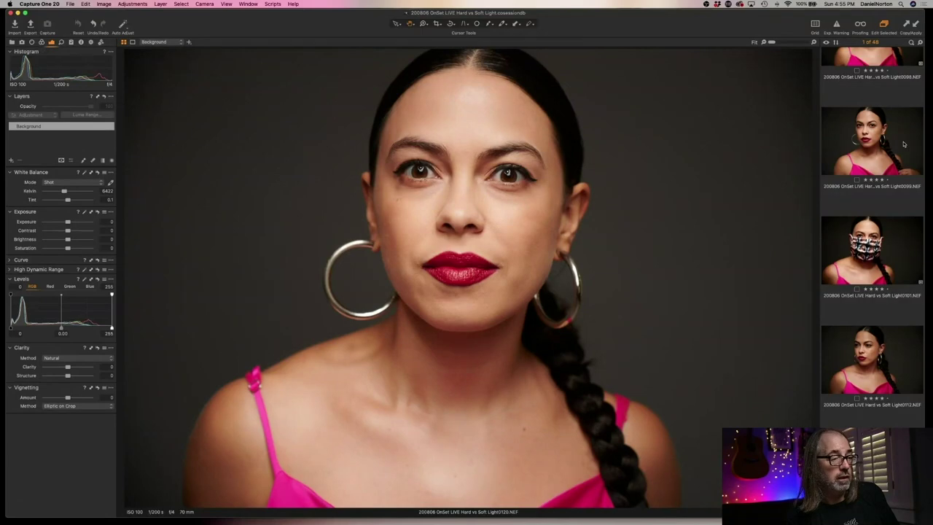
{"action": "key", "text": "Right"}
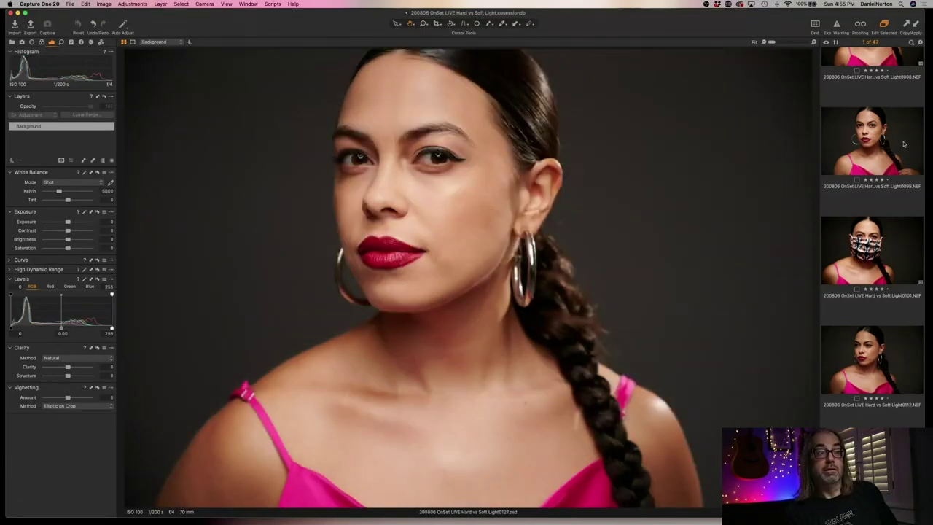
Review the backlit pink-dress frames from 0142 to 0157, culling flexing frame 0149 from the filtered selects.
{"action": "key", "text": "Right"}
{"action": "key", "text": "Right"}
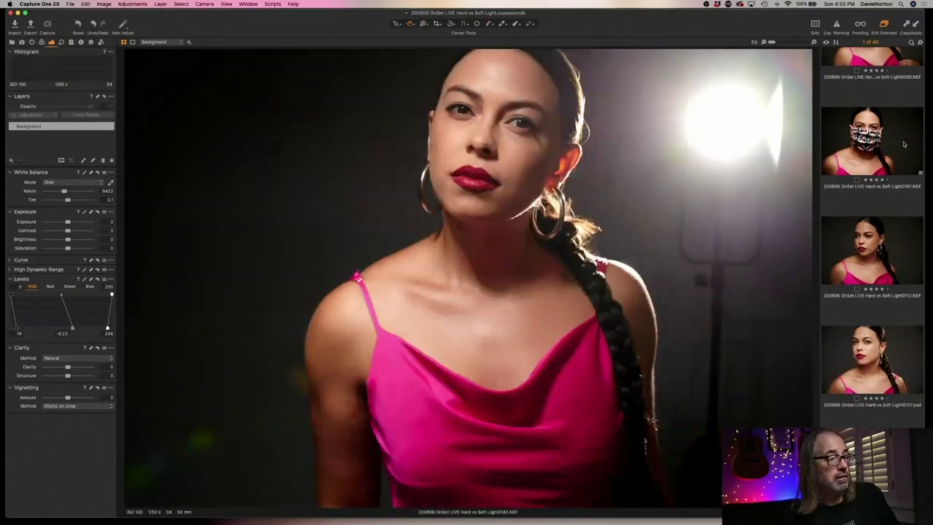
{"action": "key", "text": "Right"}
{"action": "key", "text": "Right"}
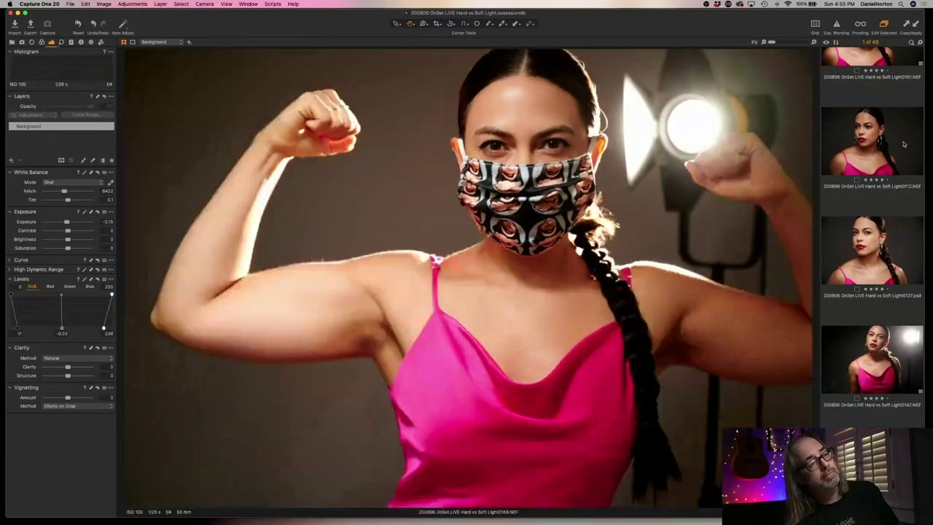
{"action": "key", "text": "Right"}
{"action": "key", "text": "Left"}
{"action": "key", "text": "Left"}
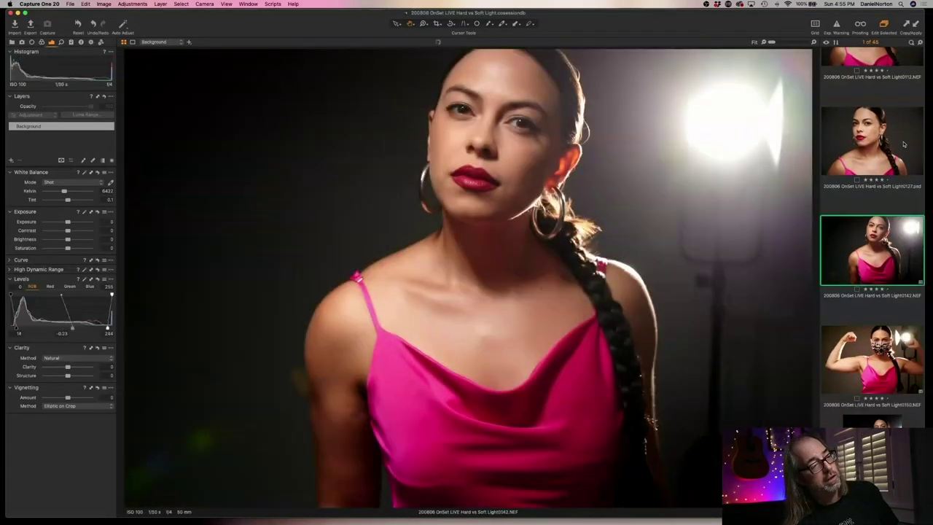
{"action": "key", "text": "Right"}
{"action": "key", "text": "Right"}
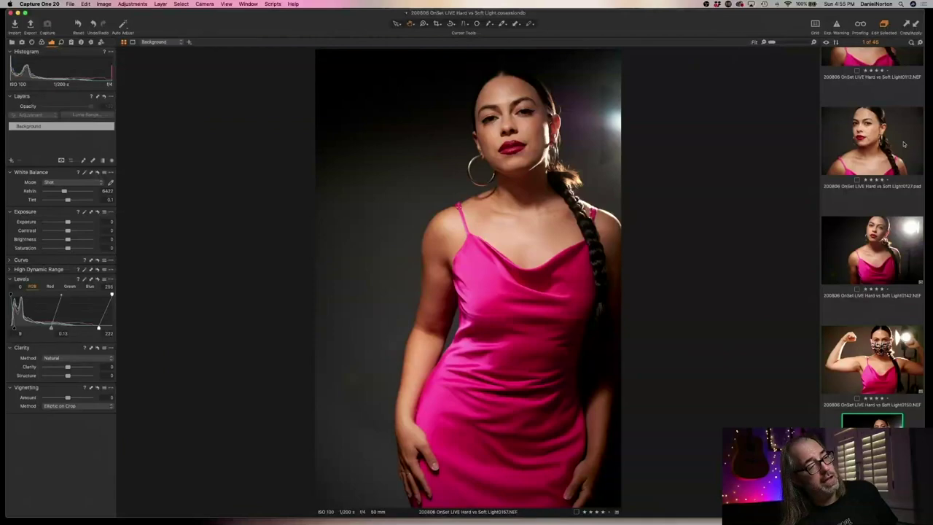
{"action": "key", "text": "Right"}
{"action": "key", "text": "Right"}
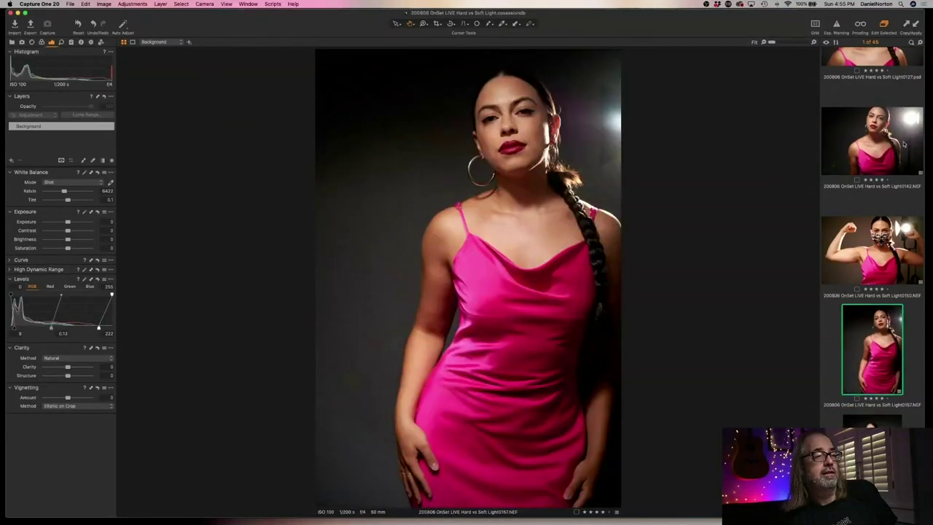
Go back through the remaining pink-dress and white-suit selects to frame 0004.
{"action": "key", "text": "Left"}
{"action": "key", "text": "Left"}
{"action": "key", "text": "Left"}
{"action": "key", "text": "Left"}
{"action": "key", "text": "Left"}
{"action": "key", "text": "Left"}
{"action": "key", "text": "Left"}
{"action": "key", "text": "Left"}
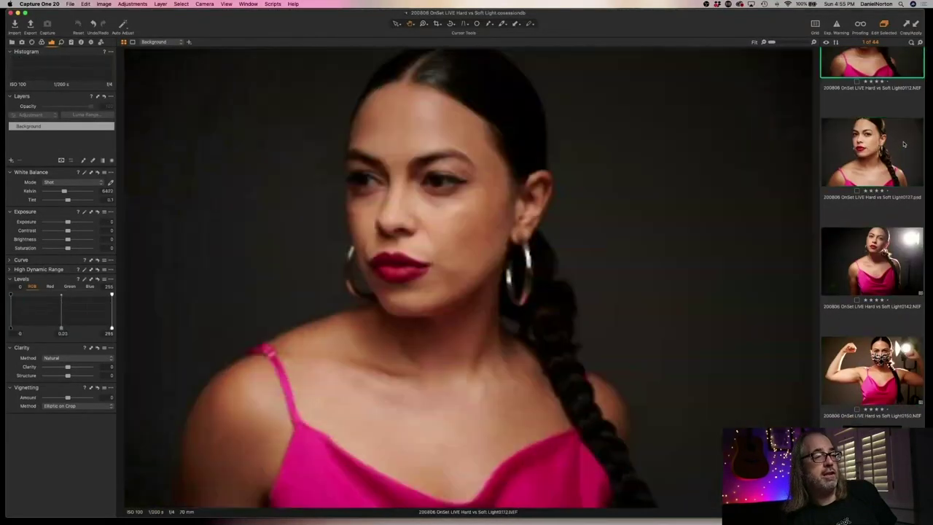
{"action": "key", "text": "Left"}
{"action": "key", "text": "Left"}
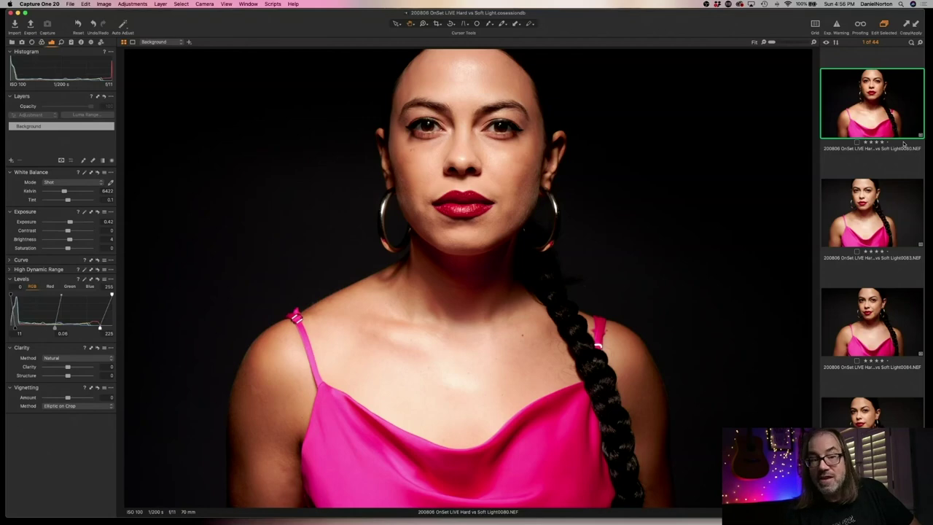
{"action": "key", "text": "Left"}
{"action": "key", "text": "Left"}
{"action": "key", "text": "Left"}
{"action": "key", "text": "Left"}
{"action": "key", "text": "Left"}
{"action": "key", "text": "Left"}
{"action": "key", "text": "Left"}
{"action": "key", "text": "Left"}
{"action": "key", "text": "Left"}
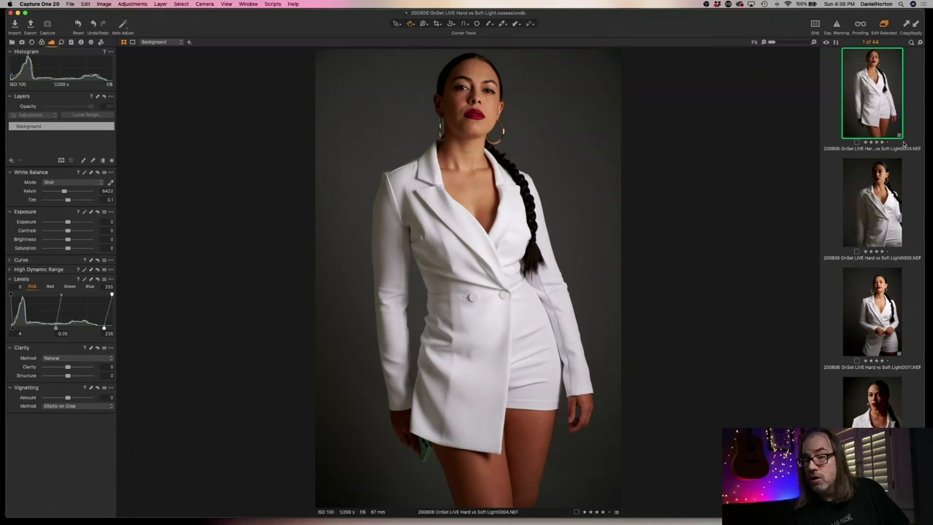
Look through the white-suit selects from 0005 to 0036 and go back to frame 0026.
{"action": "key", "text": "Down"}
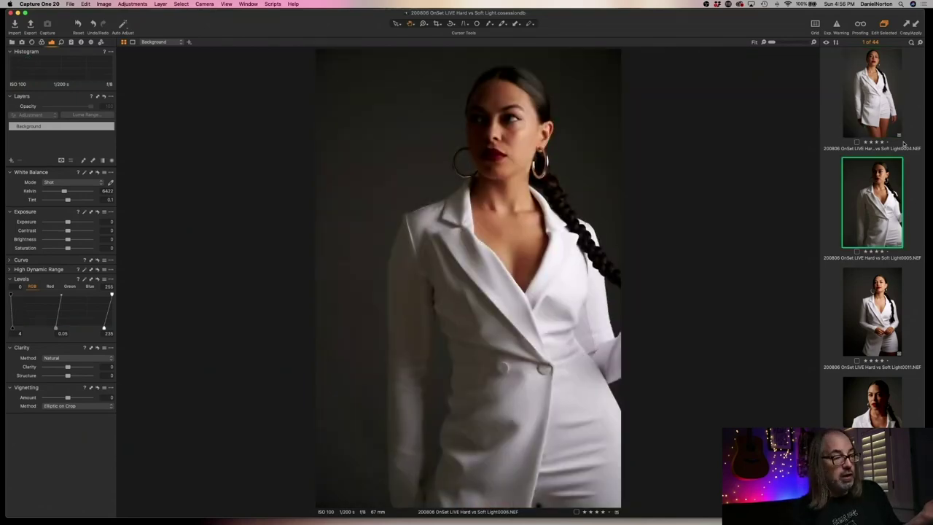
{"action": "key", "text": "Down"}
{"action": "key", "text": "Down"}
{"action": "key", "text": "Down"}
{"action": "key", "text": "Down"}
{"action": "key", "text": "Down"}
{"action": "key", "text": "Down"}
{"action": "key", "text": "Down"}
{"action": "key", "text": "Down"}
{"action": "key", "text": "Down"}
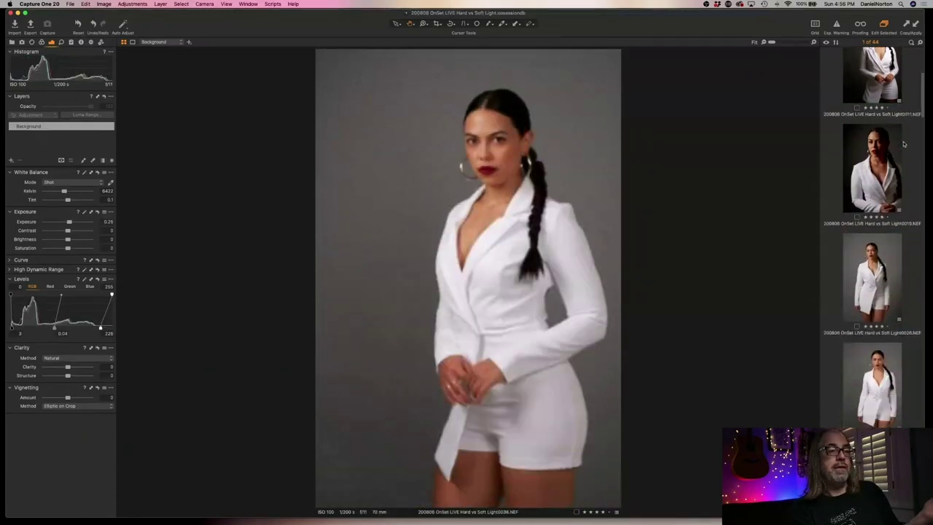
{"action": "key", "text": "Up"}
{"action": "key", "text": "Up"}
{"action": "key", "text": "Up"}
{"action": "key", "text": "Up"}
{"action": "key", "text": "Up"}
{"action": "key", "text": "Up"}
{"action": "key", "text": "Up"}
{"action": "key", "text": "Up"}
{"action": "key", "text": "Up"}
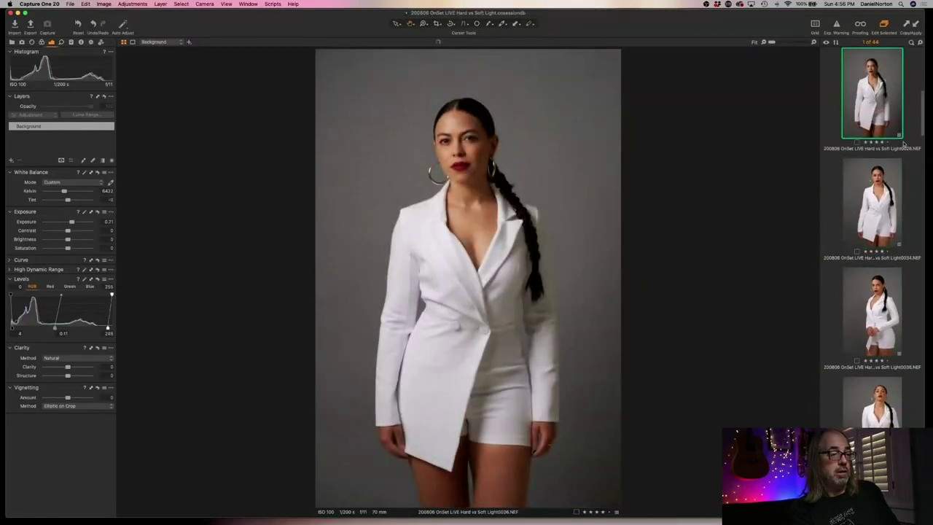
Review the white-suit selects after frame 0026, up to the clasped-hands pose following frame 0041.
{"action": "key", "text": "Down"}
{"action": "key", "text": "Down"}
{"action": "key", "text": "Down"}
{"action": "key", "text": "Down"}
{"action": "key", "text": "Down"}
{"action": "key", "text": "Down"}
{"action": "key", "text": "Down"}
{"action": "key", "text": "Down"}
{"action": "key", "text": "Down"}
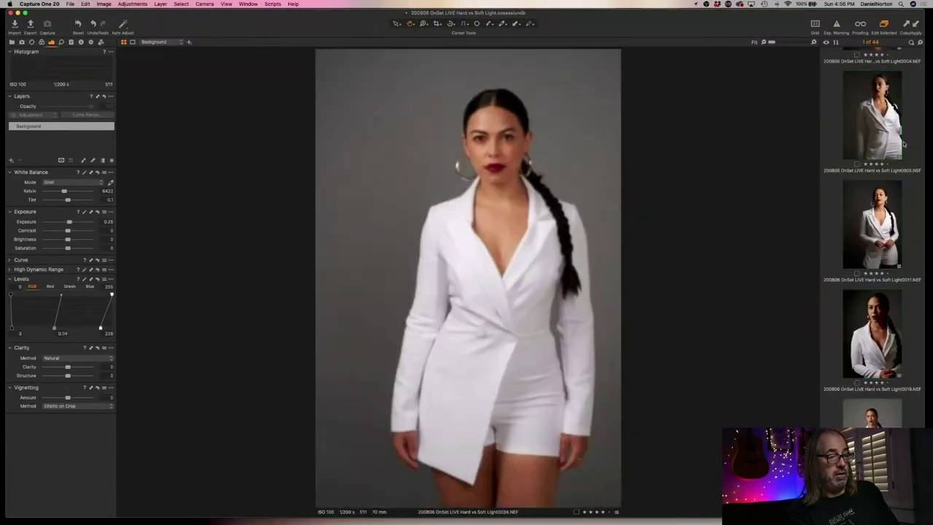
{"action": "key", "text": "Down"}
{"action": "key", "text": "Down"}
{"action": "key", "text": "Down"}
{"action": "key", "text": "Down"}
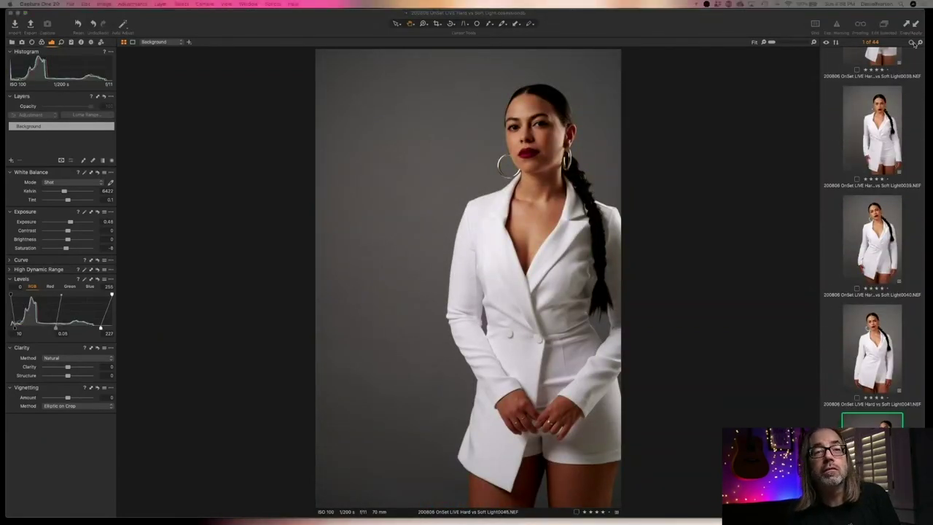
Change the browser's rating filter to three stars or higher and open frame 0040.
{"action": "left_click", "coordinate": [918, 42]}
{"action": "left_click", "coordinate": [845, 52]}
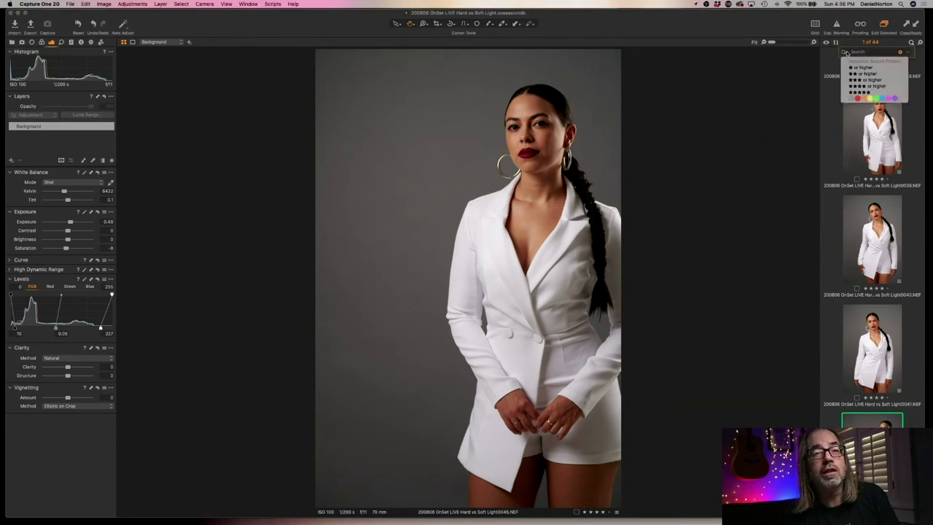
{"action": "left_click", "coordinate": [857, 78]}
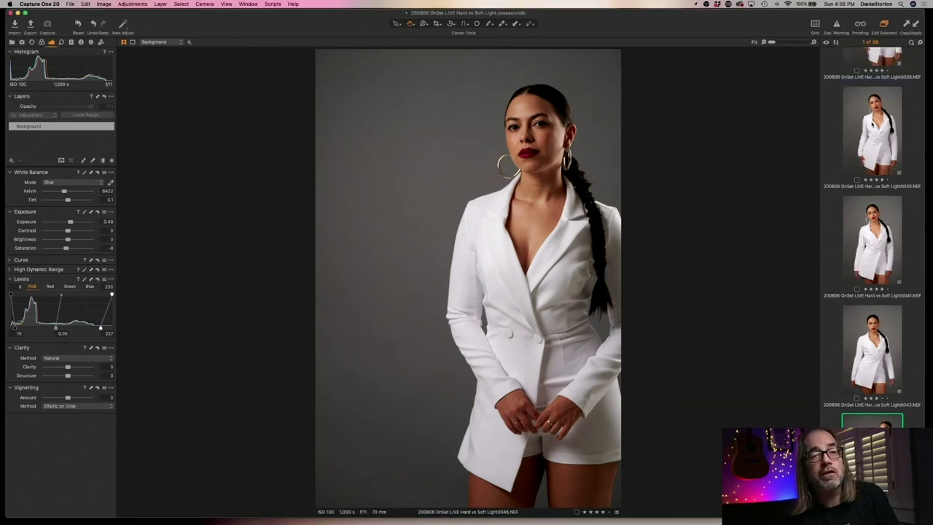
{"action": "left_click", "coordinate": [872, 125]}
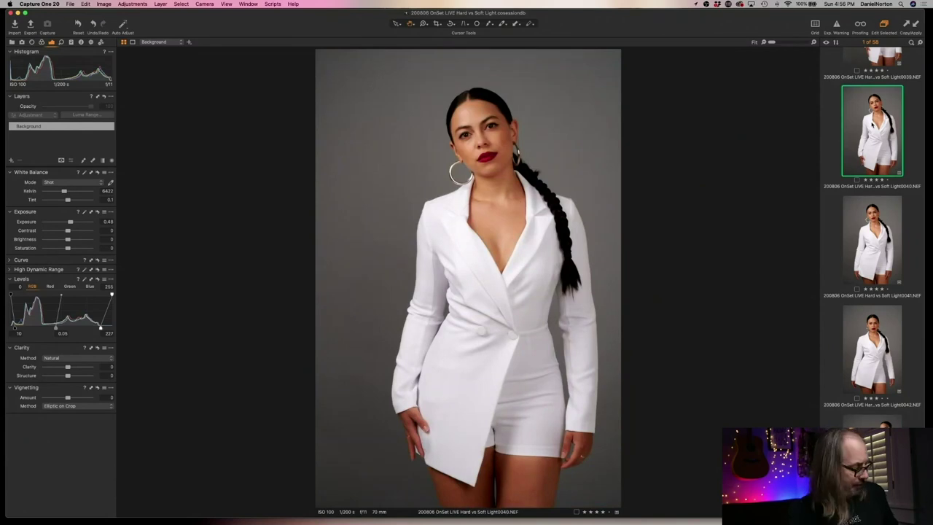
Process all the filtered photos with the Models Dropbox recipe after checking its adjustments, file, metadata and watermark settings.
{"action": "key", "text": "super+a"}
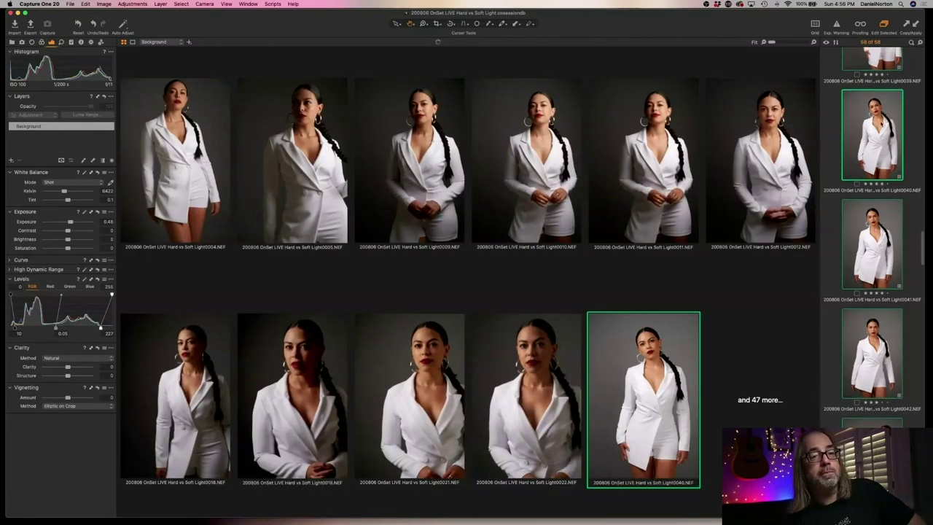
{"action": "left_click", "coordinate": [89, 42]}
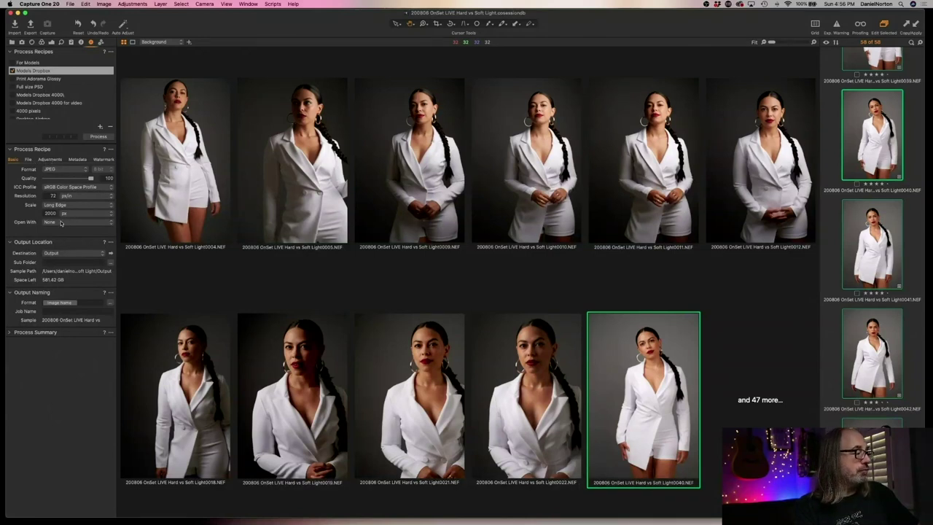
{"action": "left_click", "coordinate": [51, 161]}
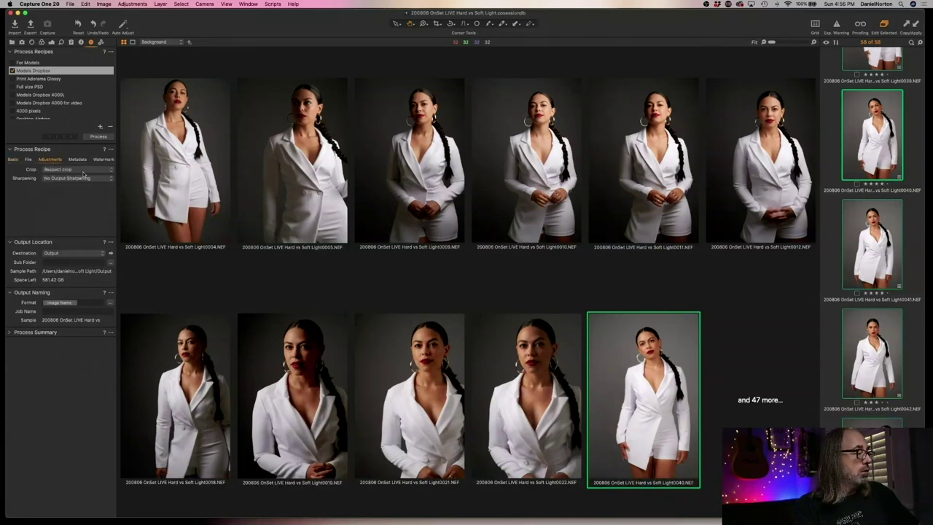
{"action": "left_click", "coordinate": [27, 159]}
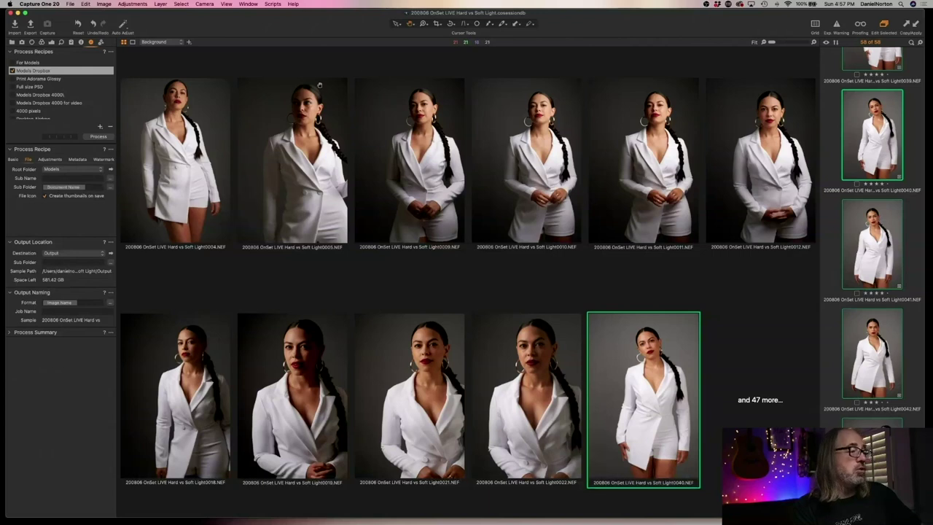
{"action": "left_click", "coordinate": [78, 160]}
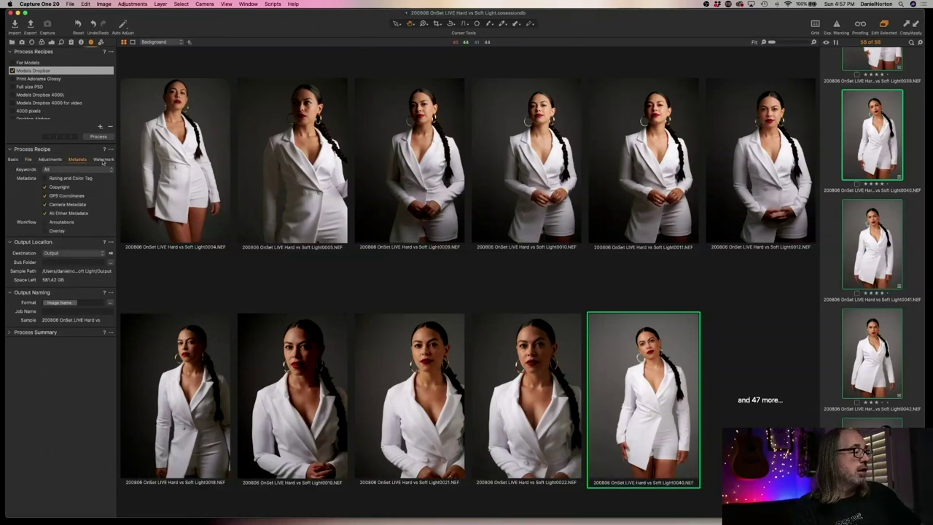
{"action": "left_click", "coordinate": [102, 159]}
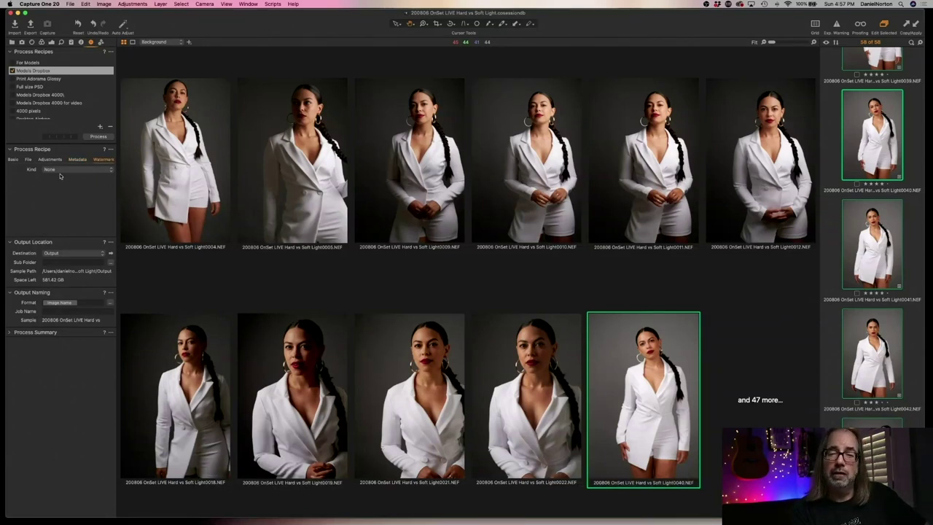
{"action": "left_click", "coordinate": [15, 160]}
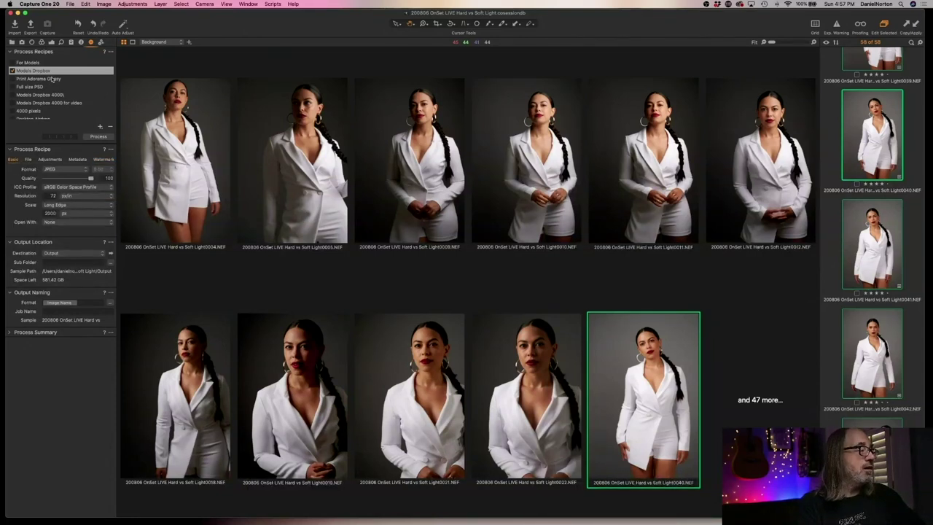
{"action": "left_click", "coordinate": [99, 137]}
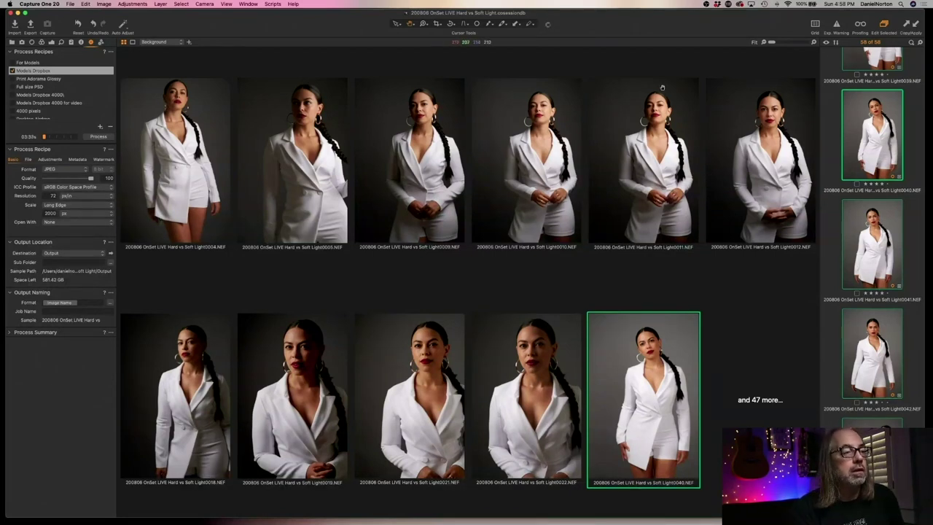
Switch to Finder and open the 200806 OnSet LIVE Hard vs Soft Light folder inside Dropbox's Models folder, enlarging the window.
{"action": "left_click", "coordinate": [86, 4]}
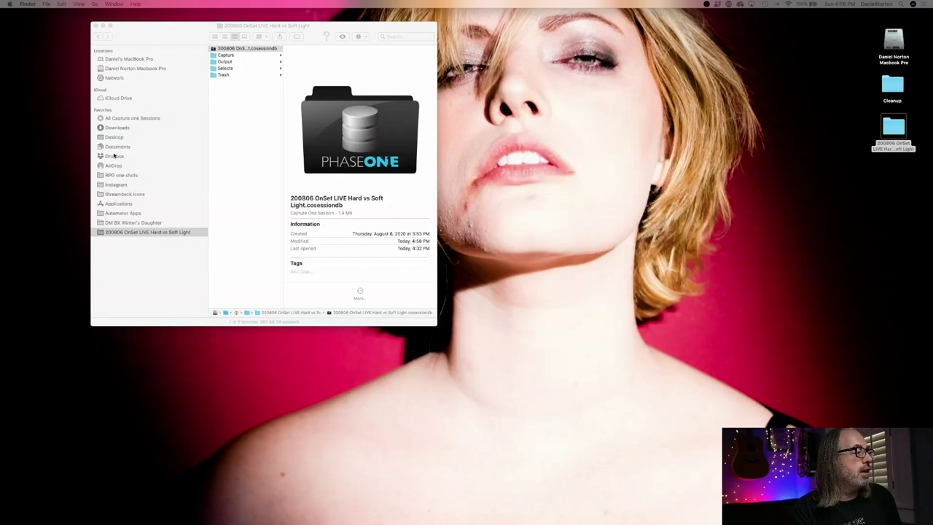
{"action": "left_click", "coordinate": [115, 157]}
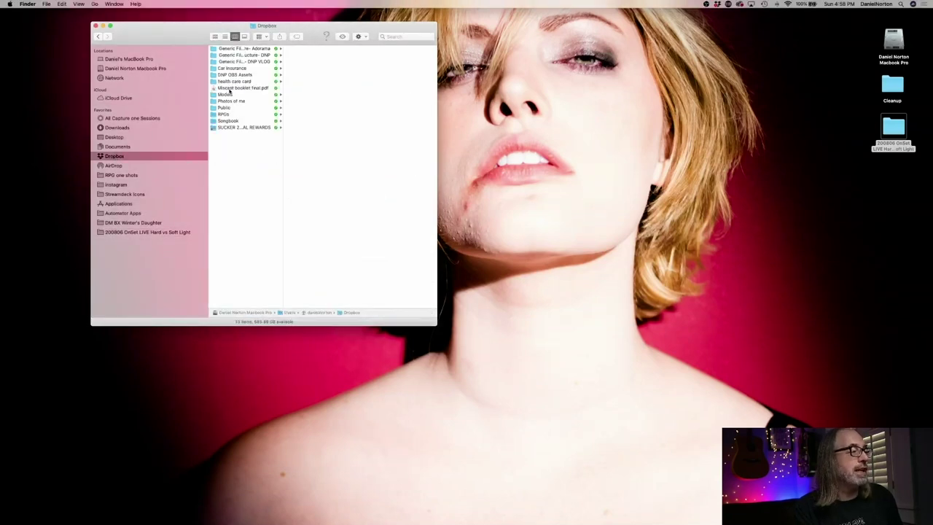
{"action": "left_click", "coordinate": [228, 95]}
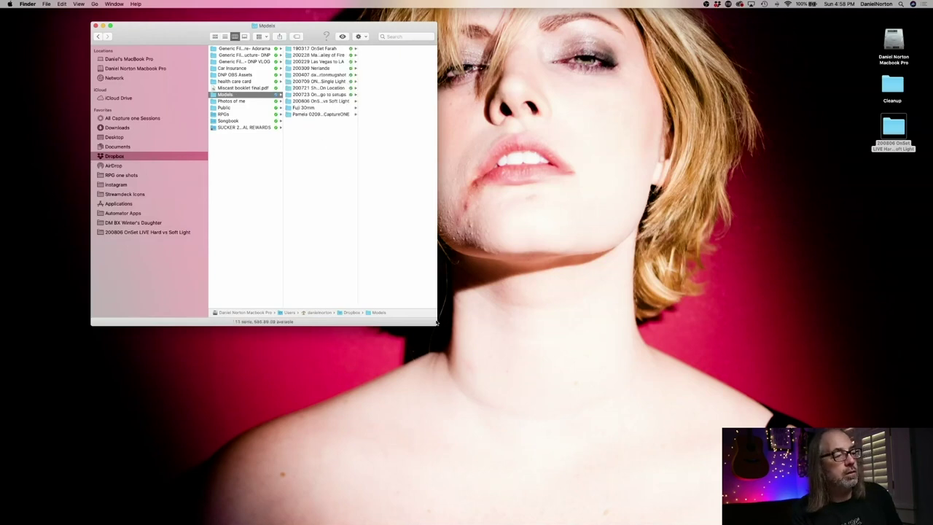
{"action": "left_click_drag", "start_coordinate": [436, 321], "coordinate": [519, 352]}
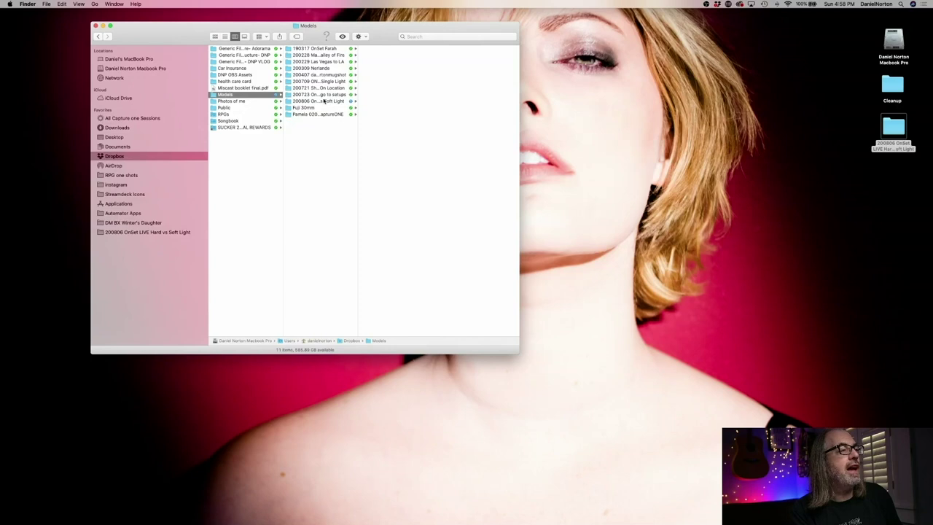
{"action": "left_click", "coordinate": [325, 101]}
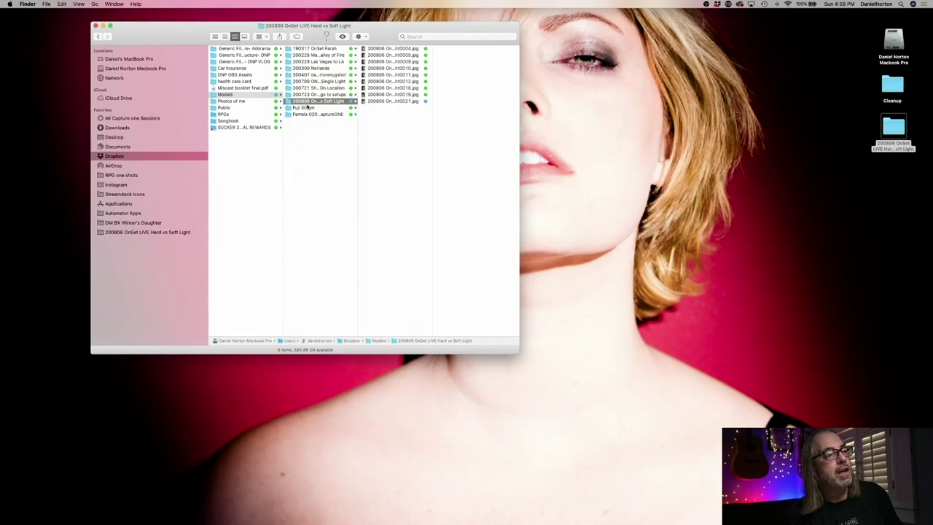
Copy the Dropbox link of the 200806 OnSet LIVE Hard vs Soft Light folder and close the Finder window.
{"action": "right_click", "coordinate": [317, 102]}
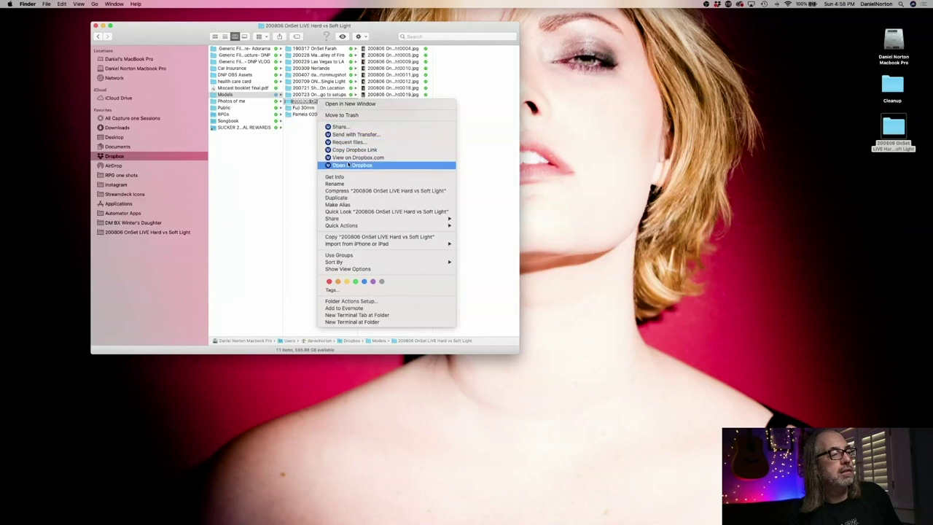
{"action": "left_click", "coordinate": [352, 150]}
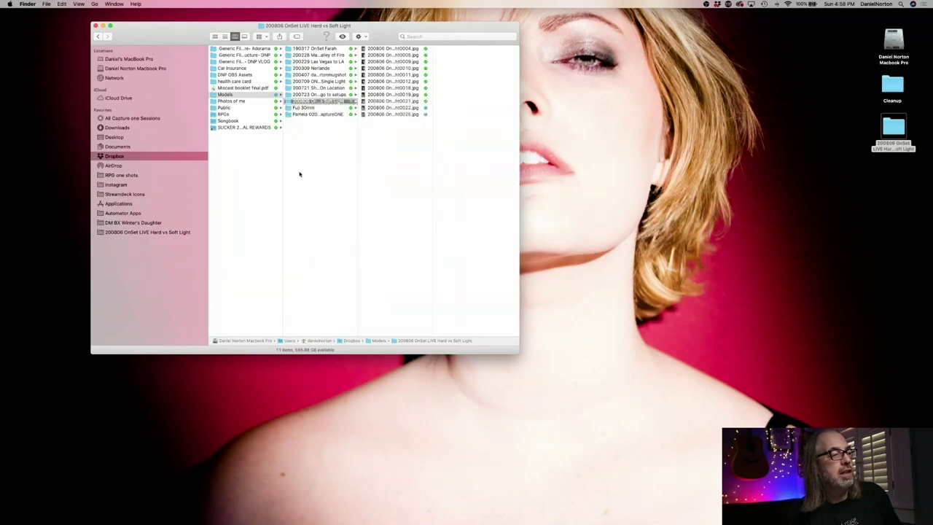
{"action": "left_click", "coordinate": [95, 26]}
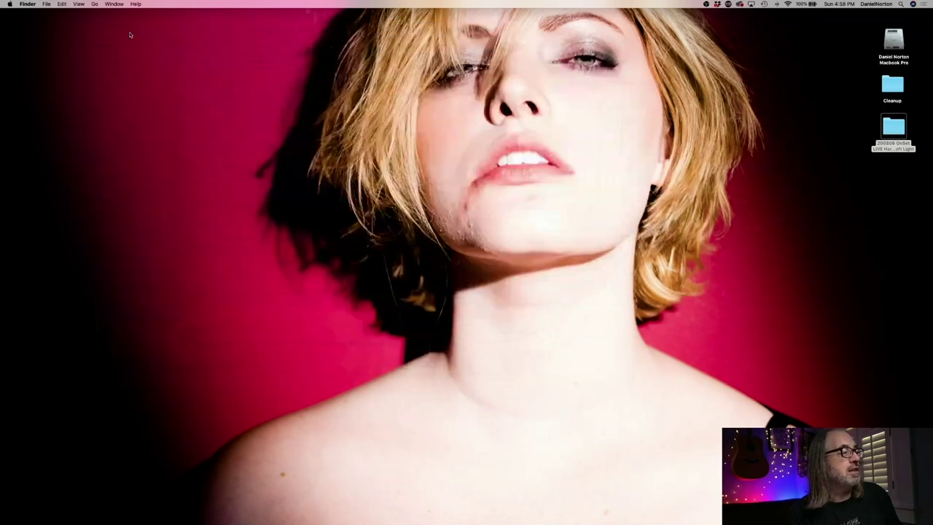